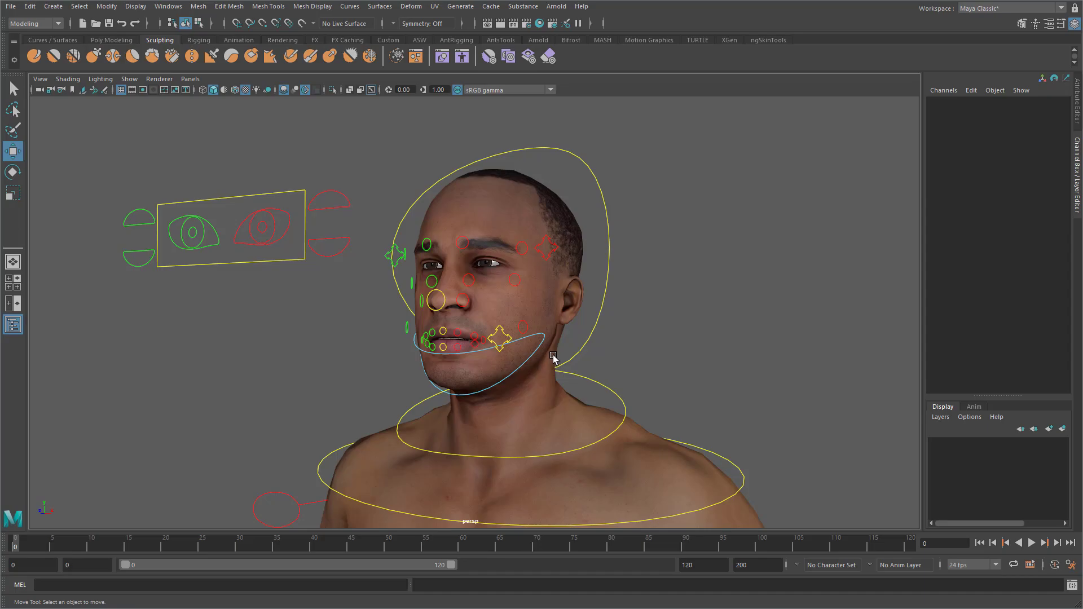
- Test the jaw control by rotating it to open the mouth, and undo the rotation
{"action": "left_click_drag", "start_coordinate": [637, 381], "coordinate": [683, 375], "text": "alt"}
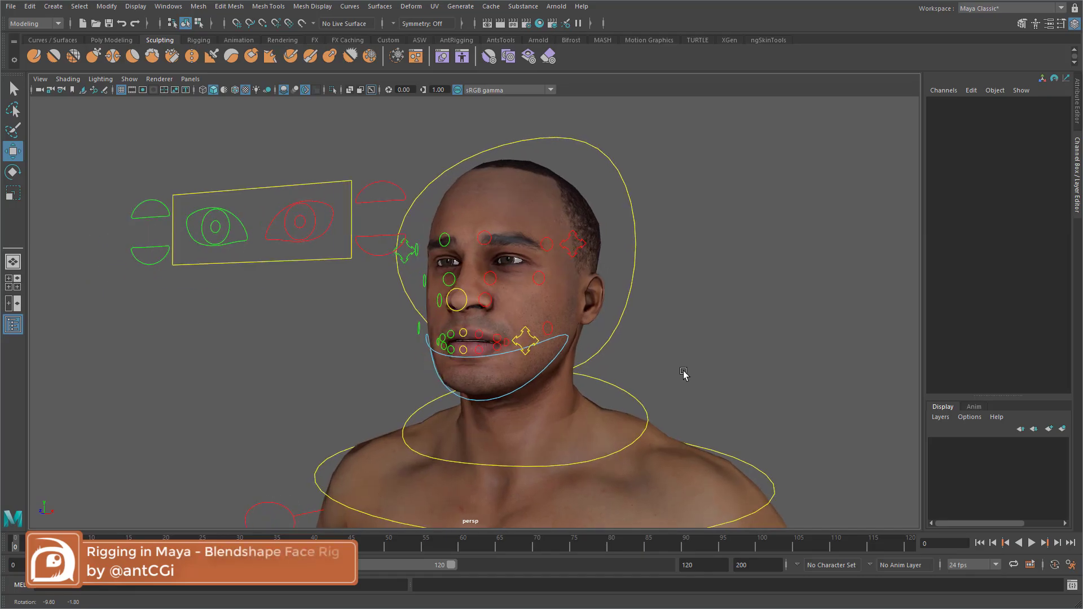
{"action": "left_click", "coordinate": [426, 346]}
{"action": "key", "text": "e"}
{"action": "left_click_drag", "start_coordinate": [512, 308], "coordinate": [497, 333]}
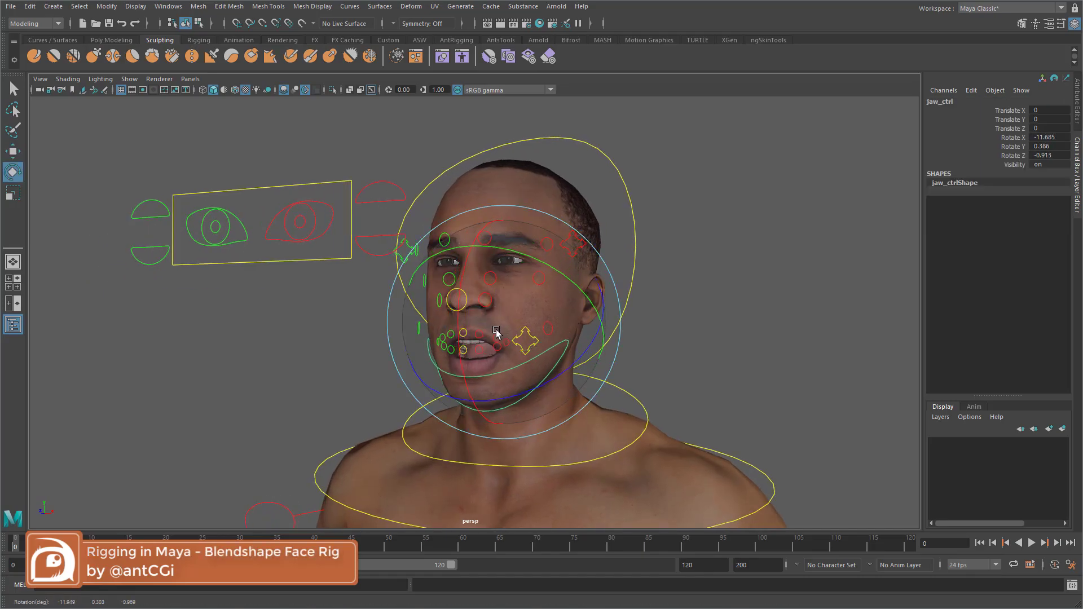
{"action": "key", "text": "ctrl+z"}
- Test the left upper eyelid control with a small move and undo it, and try moving the eyes' look-at control
{"action": "left_click", "coordinate": [381, 191]}
{"action": "key", "text": "w"}
{"action": "mouse_move", "coordinate": [381, 189]}
{"action": "left_mouse_down"}
{"action": "mouse_move", "coordinate": [379, 177]}
{"action": "mouse_move", "coordinate": [378, 195]}
{"action": "left_mouse_up"}
{"action": "key", "text": "ctrl+z"}
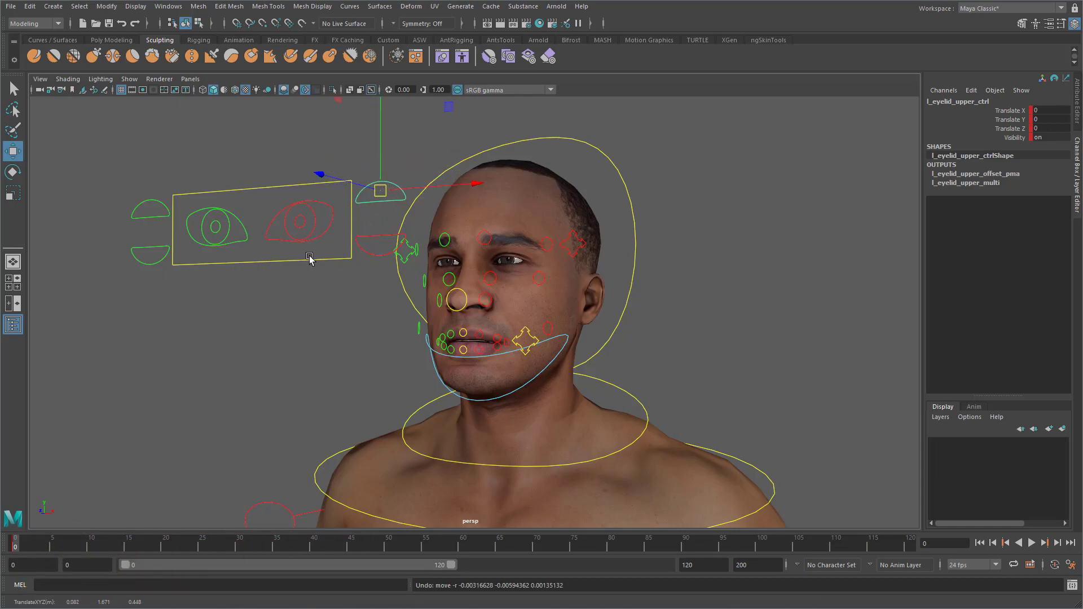
{"action": "left_click_drag", "start_coordinate": [310, 256], "coordinate": [301, 296]}
{"action": "left_click_drag", "start_coordinate": [258, 225], "coordinate": [311, 283]}
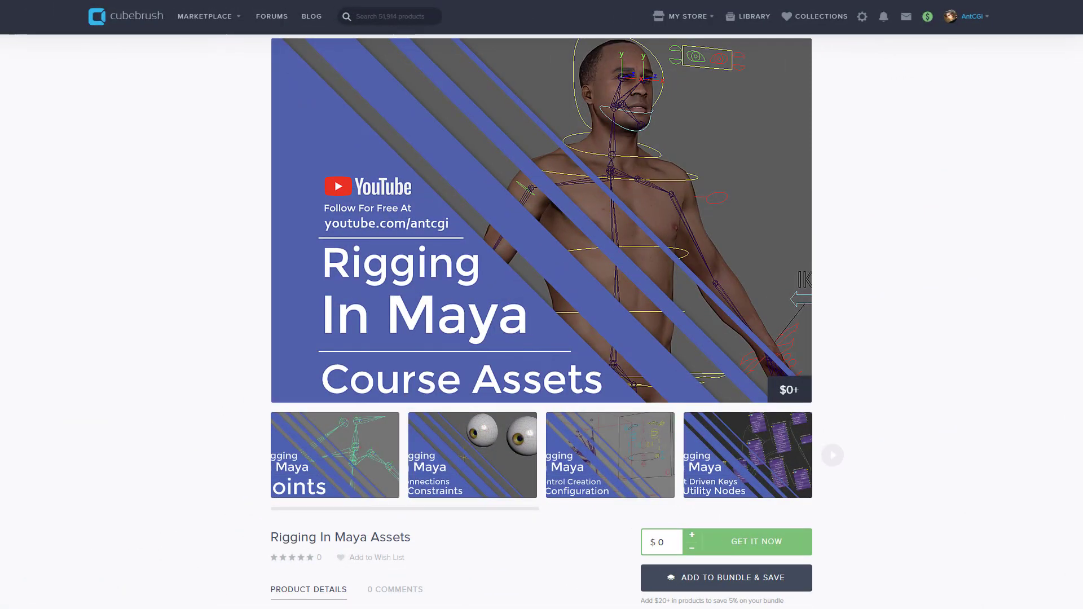
- Review the Rigging In Maya Assets product page on Cubebrush, including its description and file list
{"action": "scroll", "coordinate": [541, 322], "scroll_direction": "down", "scroll_amount": 2}
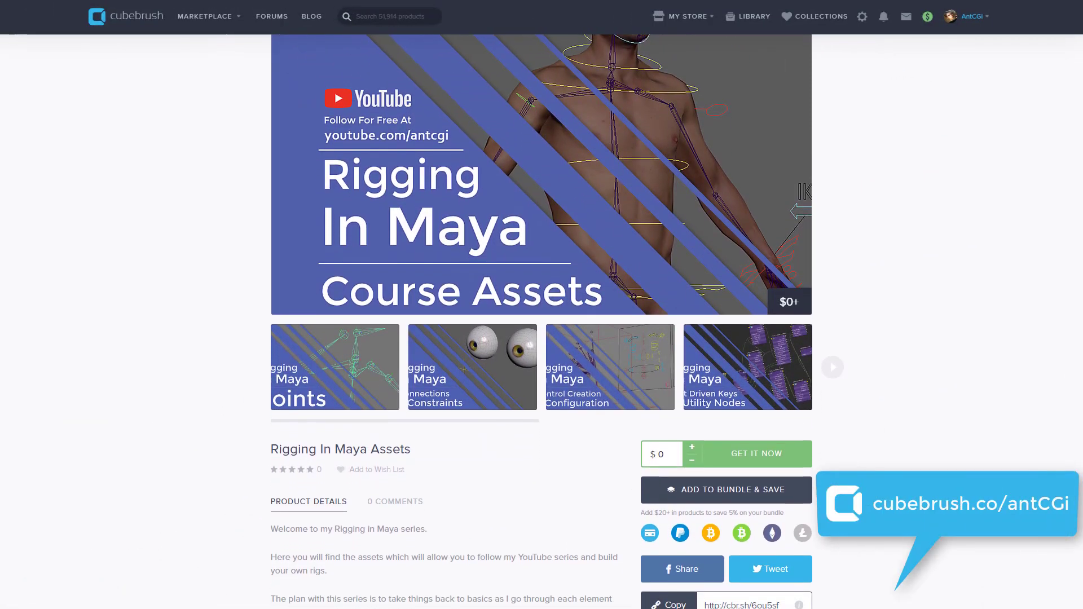
{"action": "scroll", "coordinate": [542, 322], "scroll_direction": "down", "scroll_amount": 3}
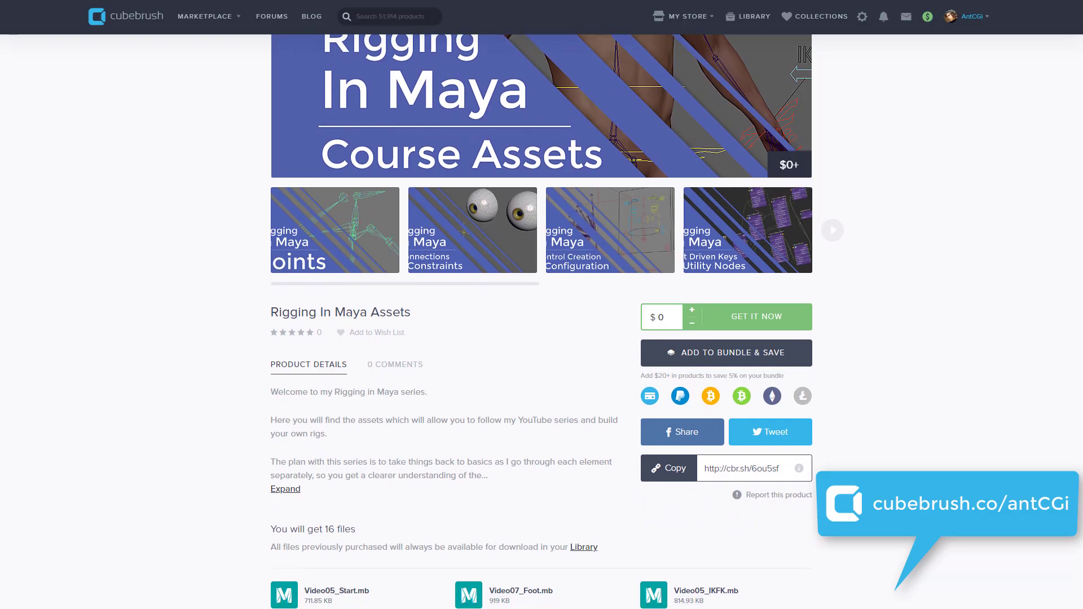
{"action": "scroll", "coordinate": [542, 321], "scroll_direction": "down", "scroll_amount": 1}
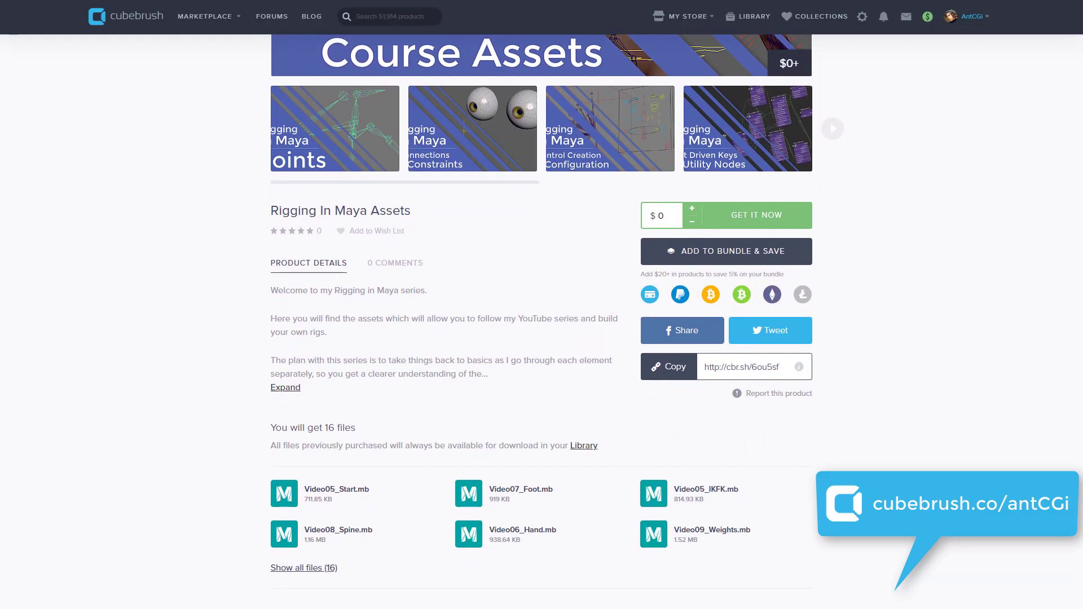
{"action": "scroll", "coordinate": [542, 322], "scroll_direction": "up", "scroll_amount": 3}
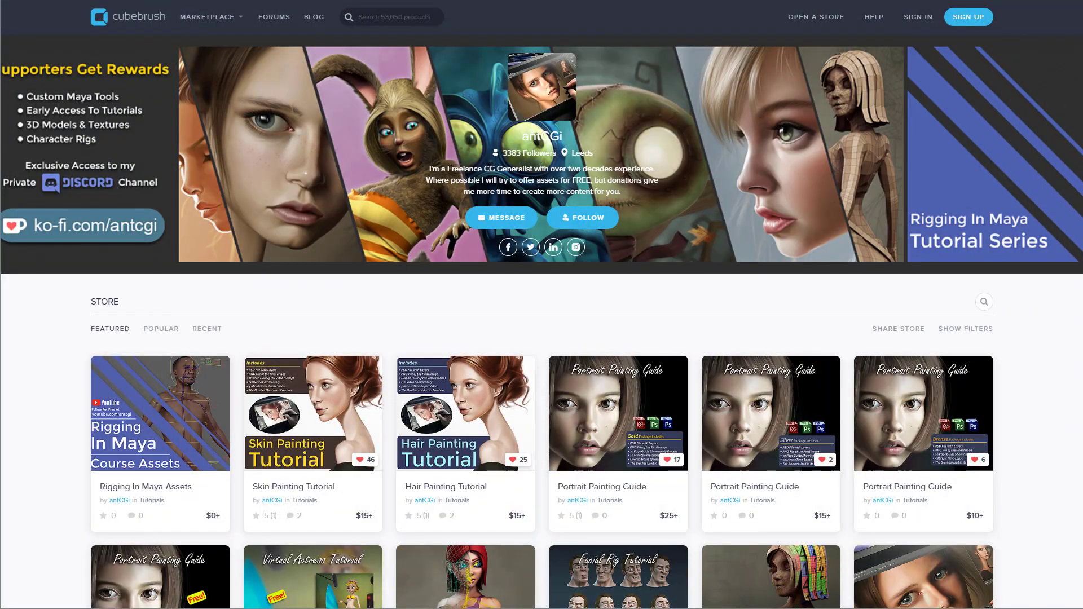
- Browse the products in the antCGi store on Cubebrush, and switch to Ko-fi to read the antCGi supporter page
{"action": "scroll", "coordinate": [542, 322], "scroll_direction": "down", "scroll_amount": 3}
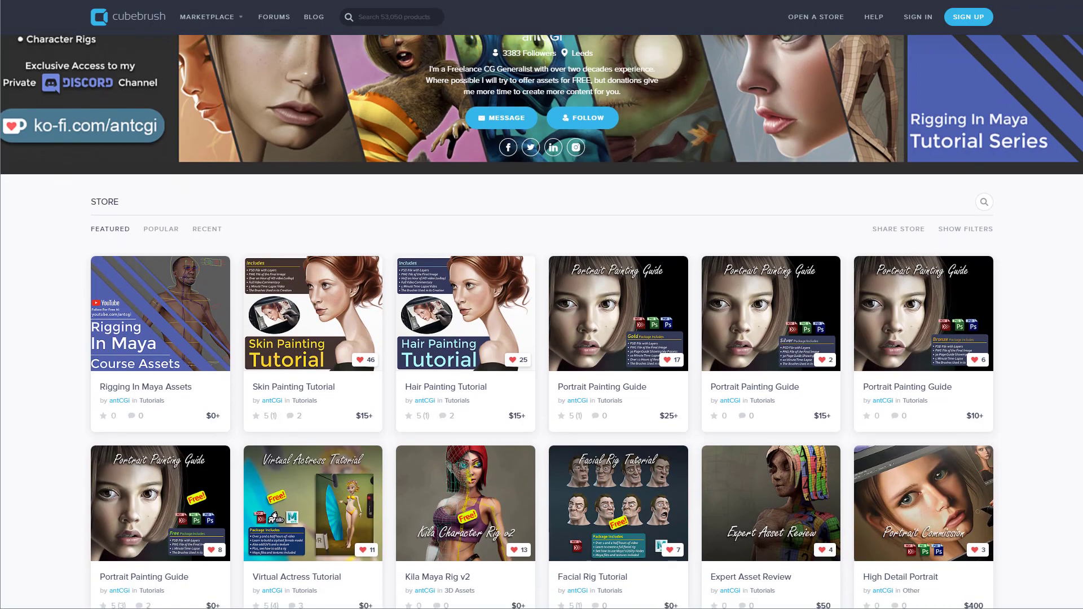
{"action": "scroll", "coordinate": [542, 322], "scroll_direction": "down", "scroll_amount": 3}
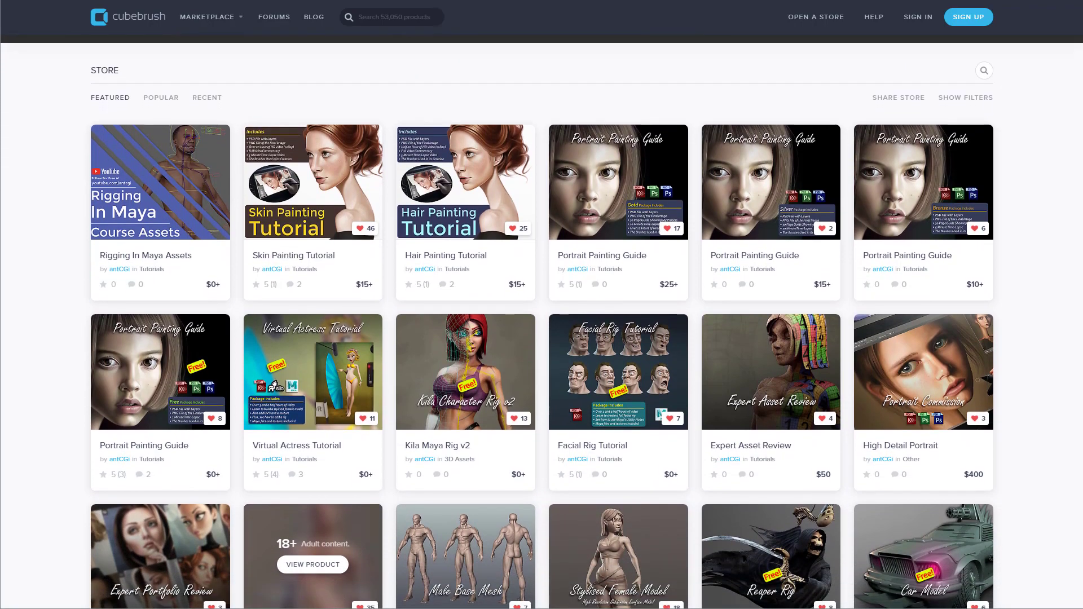
{"action": "scroll", "coordinate": [542, 321], "scroll_direction": "down", "scroll_amount": 2}
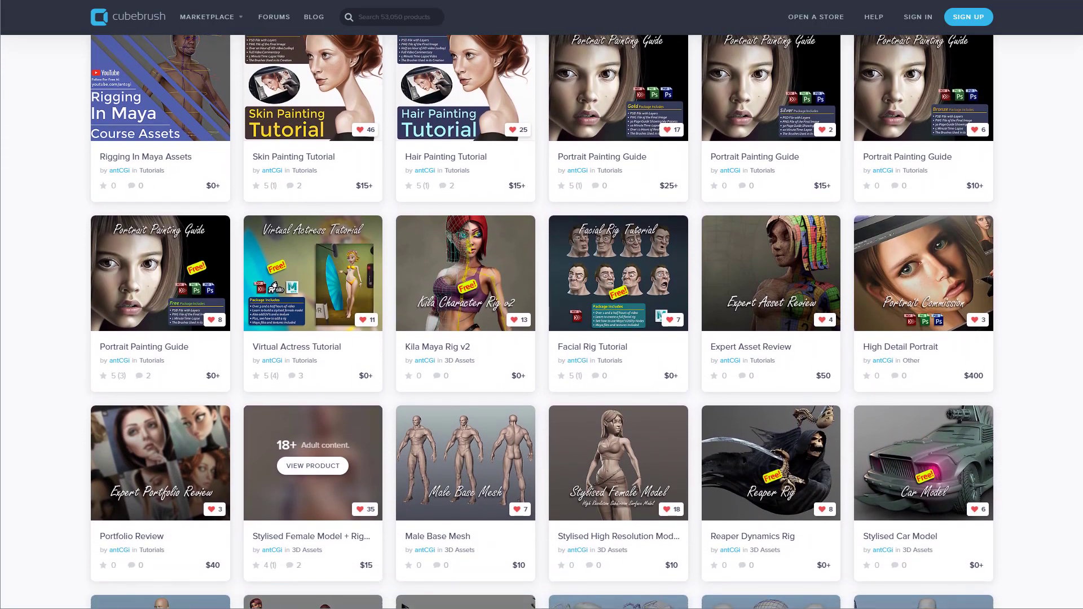
{"action": "scroll", "coordinate": [542, 322], "scroll_direction": "down", "scroll_amount": 3}
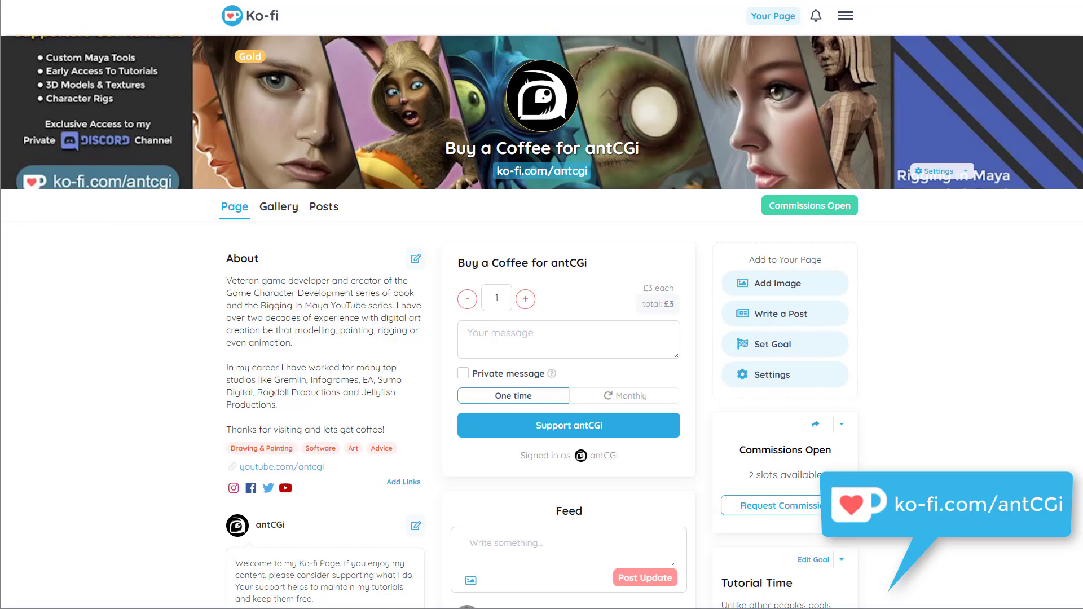
{"action": "scroll", "coordinate": [542, 322], "scroll_direction": "down", "scroll_amount": 3}
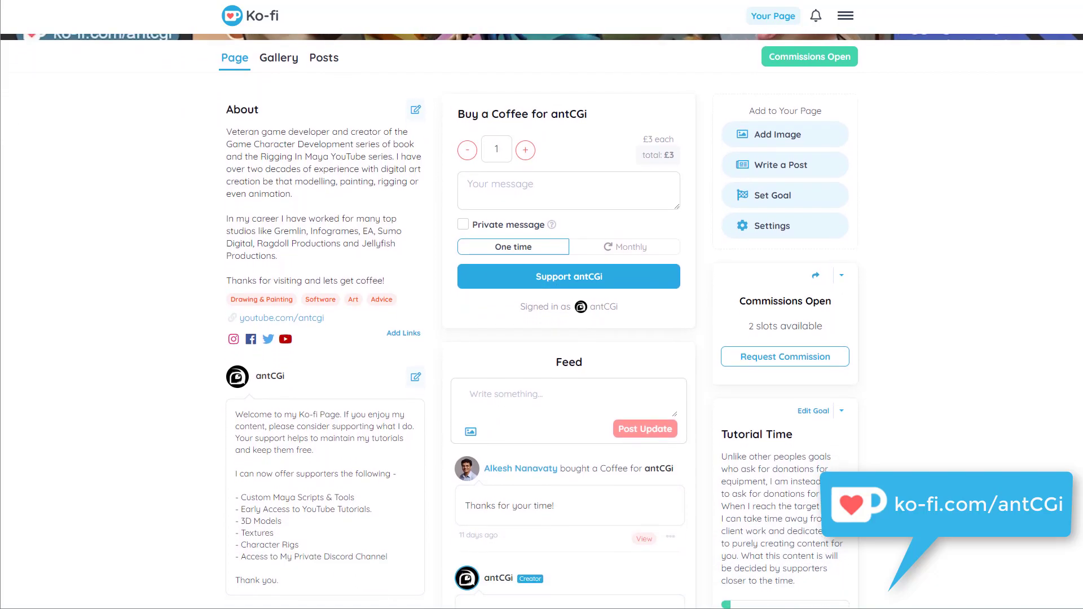
{"action": "scroll", "coordinate": [542, 321], "scroll_direction": "down", "scroll_amount": 3}
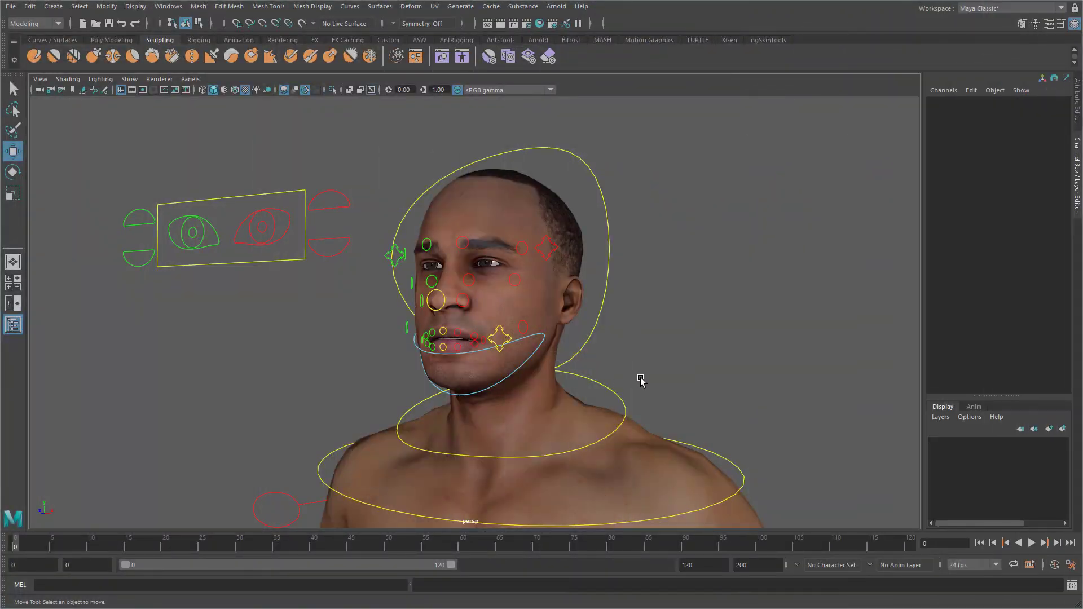
- Rotate jaw_ctrl to test the mouth opening, and undo the rotation
{"action": "left_click_drag", "start_coordinate": [643, 382], "coordinate": [683, 374], "text": "alt"}
{"action": "left_click", "coordinate": [424, 356]}
{"action": "key", "text": "e"}
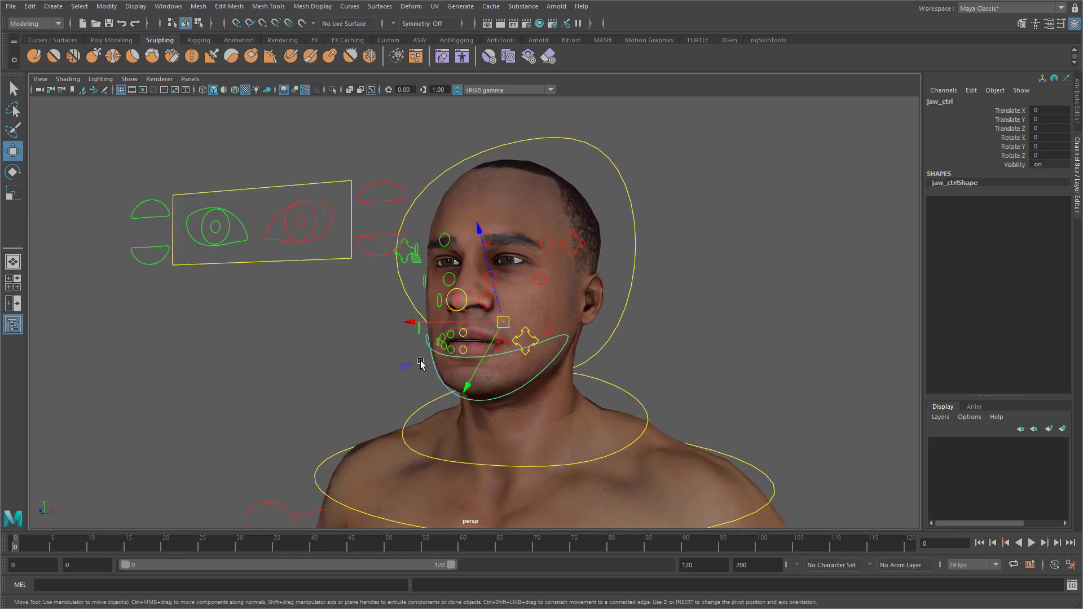
{"action": "left_click_drag", "start_coordinate": [508, 314], "coordinate": [497, 333]}
{"action": "key", "text": "ctrl+z"}
- Move l_eyelid_upper_ctrl to test the left upper eyelid, and undo the move
{"action": "key", "text": "w"}
{"action": "left_click", "coordinate": [383, 206]}
{"action": "mouse_move", "coordinate": [381, 192]}
{"action": "left_mouse_down"}
{"action": "mouse_move", "coordinate": [380, 179]}
{"action": "mouse_move", "coordinate": [374, 198]}
{"action": "left_mouse_up"}
{"action": "key", "text": "ctrl+z"}
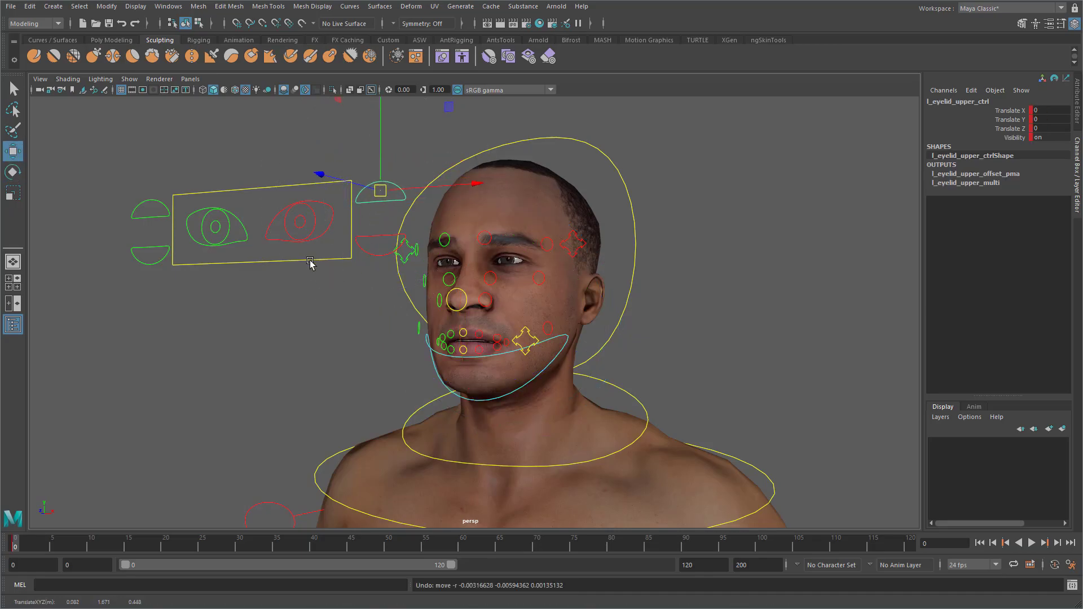
- Move lookAt_ctrl to test how the eyes follow it, and undo the move
{"action": "left_click", "coordinate": [310, 258]}
{"action": "left_click_drag", "start_coordinate": [258, 226], "coordinate": [237, 272]}
{"action": "key", "text": "ctrl+z"}
- Inspect the blendshape targets listed under Head_BS on the Male_Head mesh, and clear the selection
{"action": "left_click_drag", "start_coordinate": [661, 353], "coordinate": [653, 357], "text": "alt"}
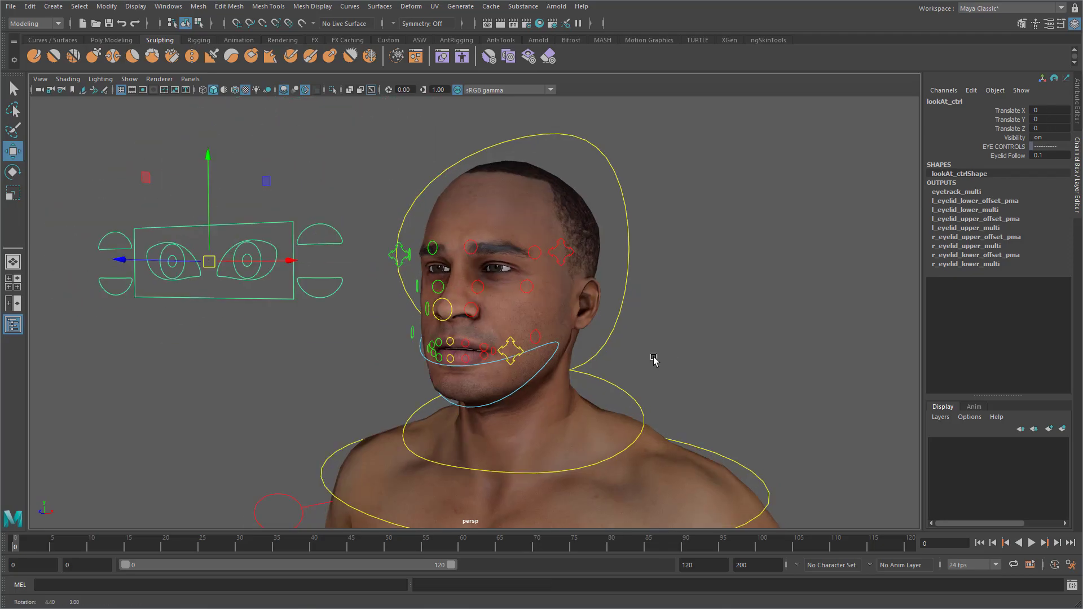
{"action": "left_click_drag", "start_coordinate": [612, 306], "coordinate": [683, 291], "text": "alt"}
{"action": "left_click", "coordinate": [682, 295]}
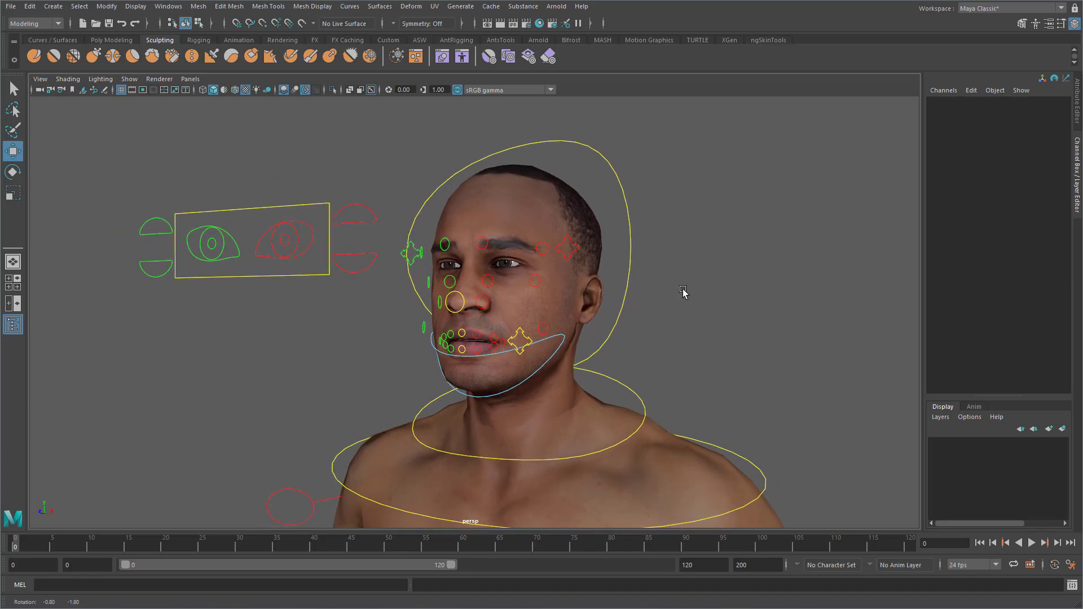
{"action": "left_click", "coordinate": [562, 299]}
{"action": "left_click", "coordinate": [946, 255]}
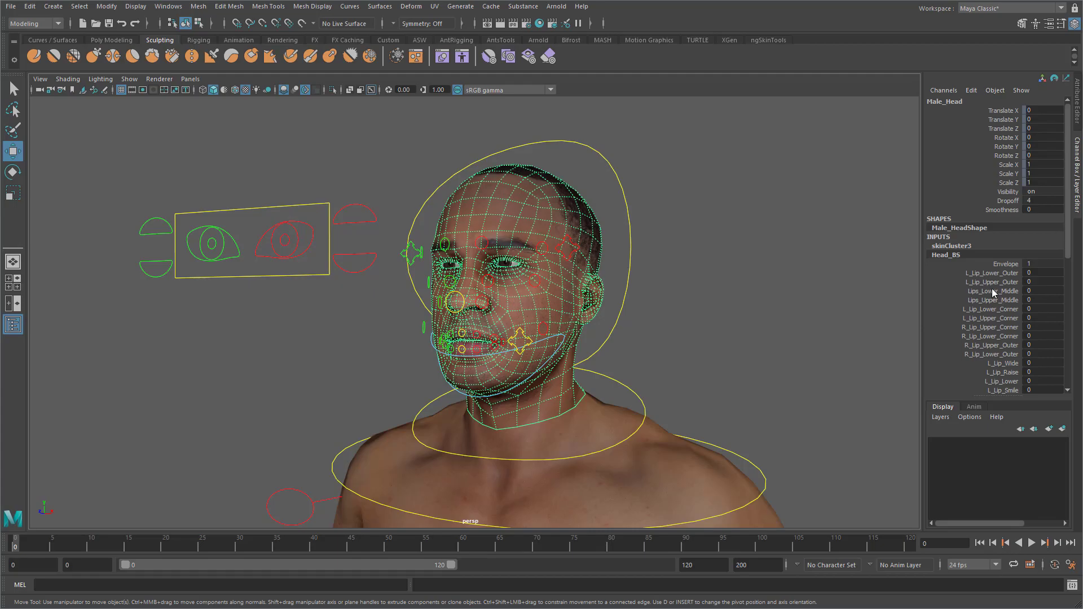
{"action": "scroll", "coordinate": [992, 288], "scroll_direction": "down", "scroll_amount": 6}
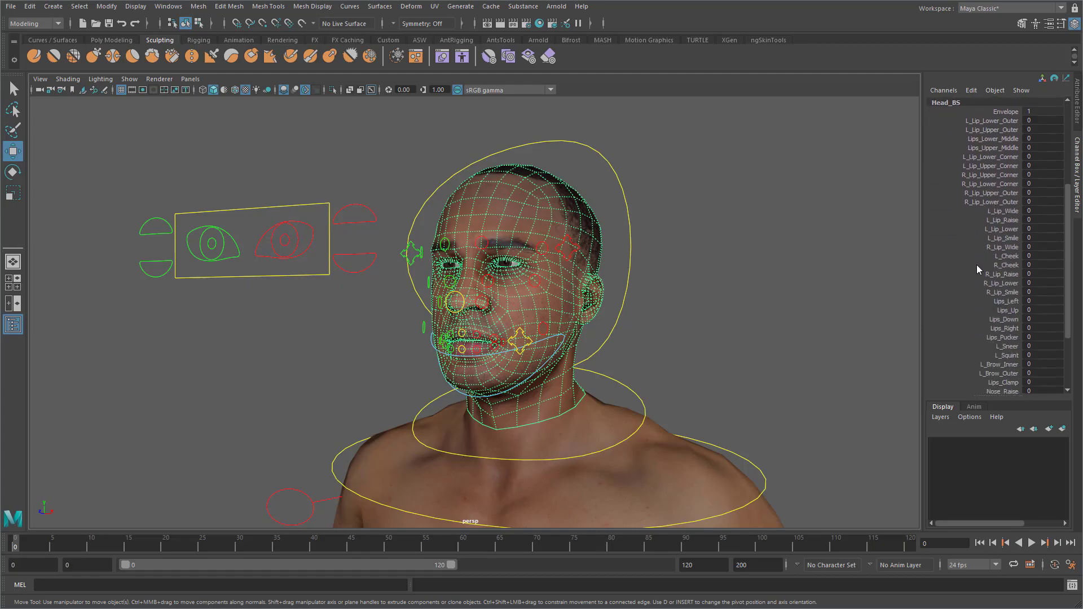
{"action": "scroll", "coordinate": [1028, 305], "scroll_direction": "down", "scroll_amount": 4}
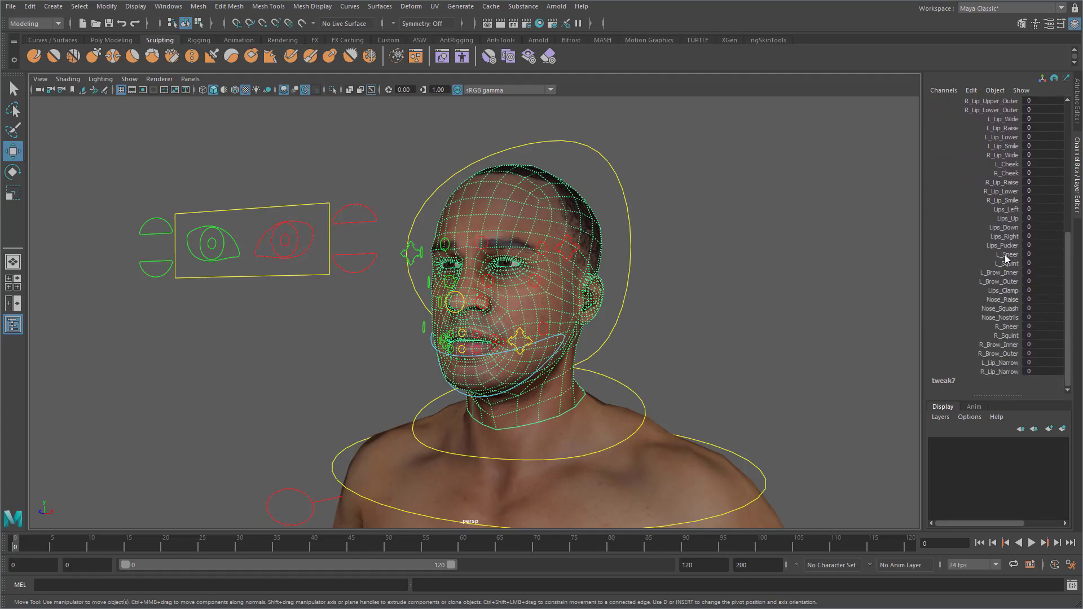
{"action": "scroll", "coordinate": [1006, 258], "scroll_direction": "up", "scroll_amount": 6}
{"action": "left_click", "coordinate": [781, 285]}
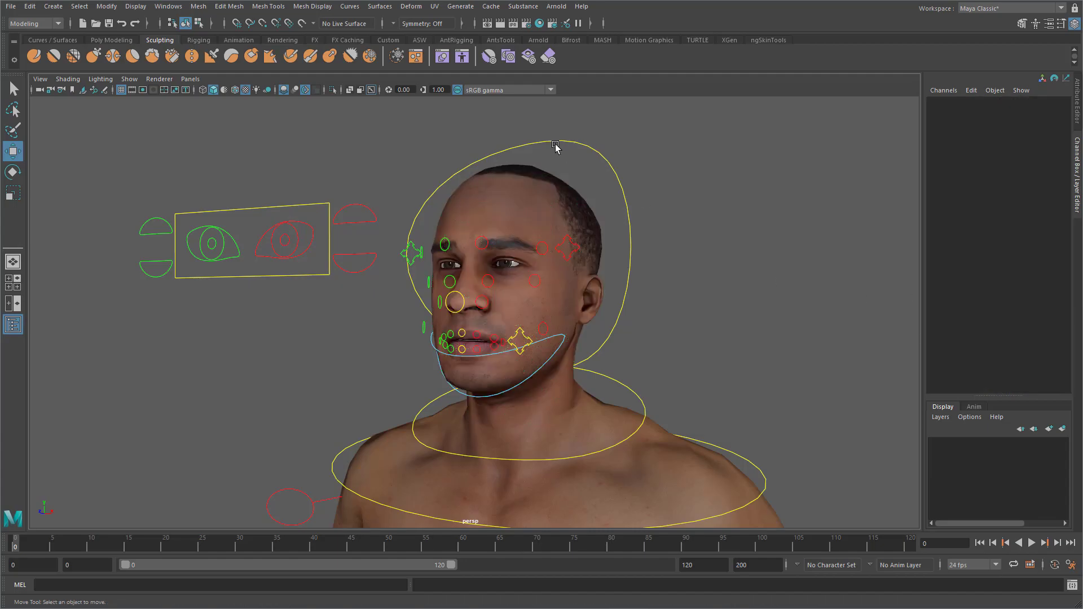
- Open the Shape Editor, widen its name column, and review the lip, mouth and face target groups of Head_BS
{"action": "left_click", "coordinate": [443, 56]}
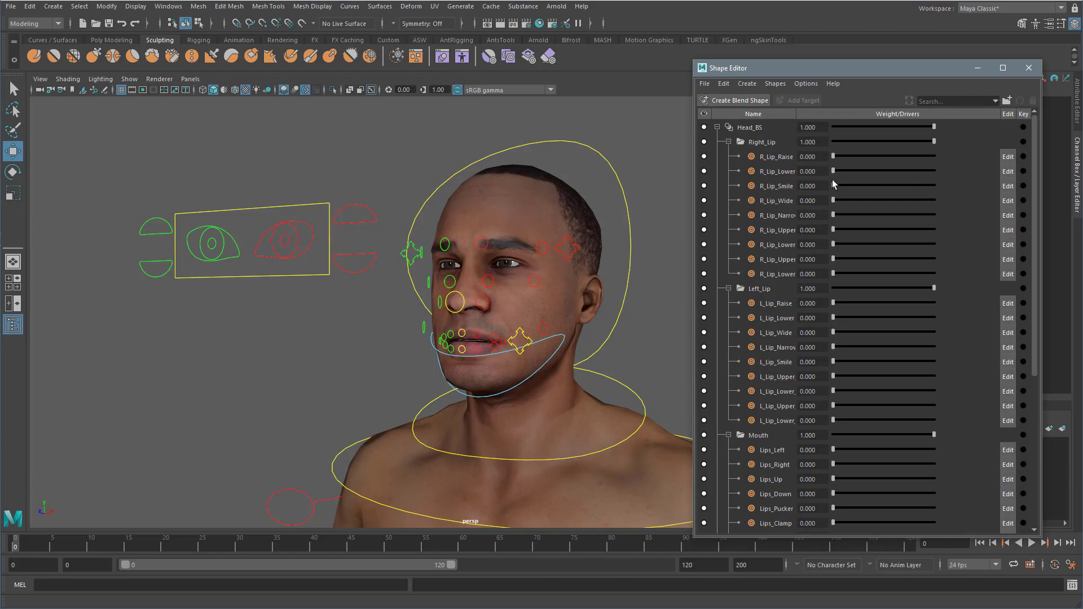
{"action": "left_click_drag", "start_coordinate": [796, 118], "coordinate": [830, 118]}
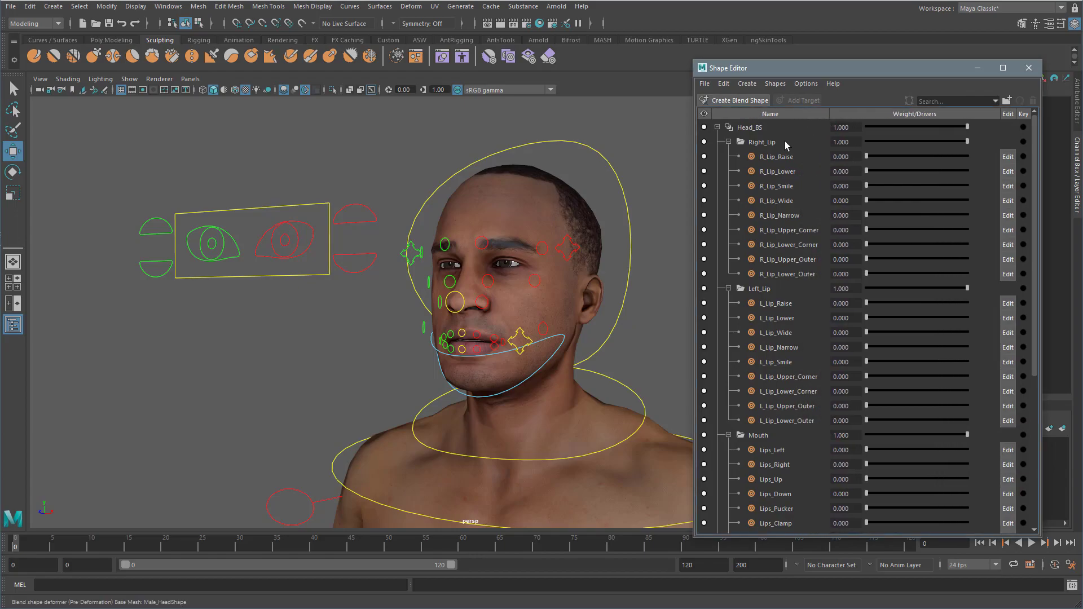
{"action": "scroll", "coordinate": [792, 392], "scroll_direction": "down", "scroll_amount": 5}
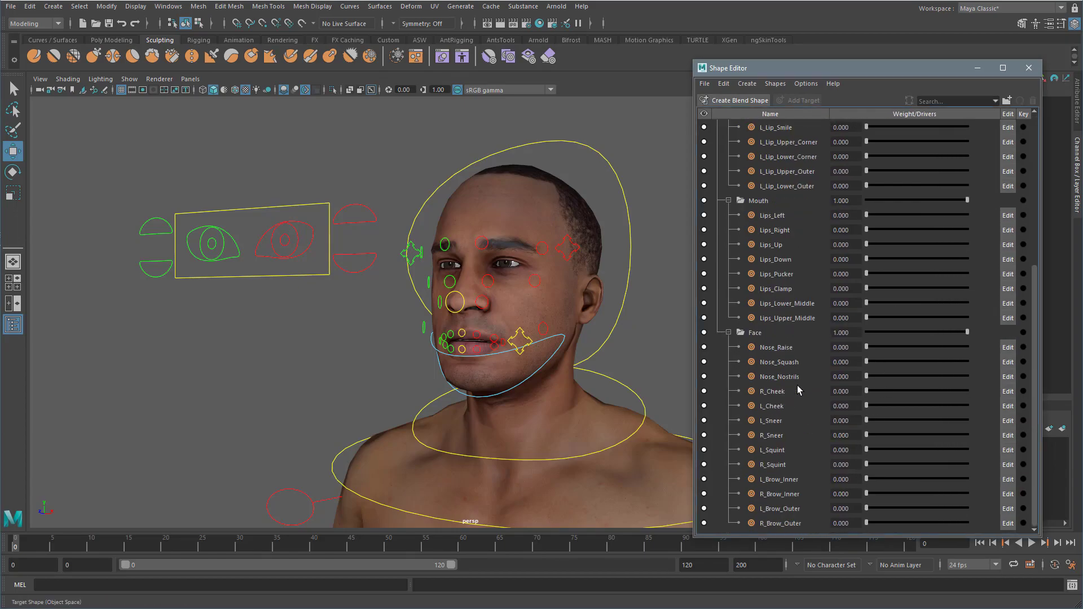
{"action": "scroll", "coordinate": [797, 387], "scroll_direction": "up", "scroll_amount": 5}
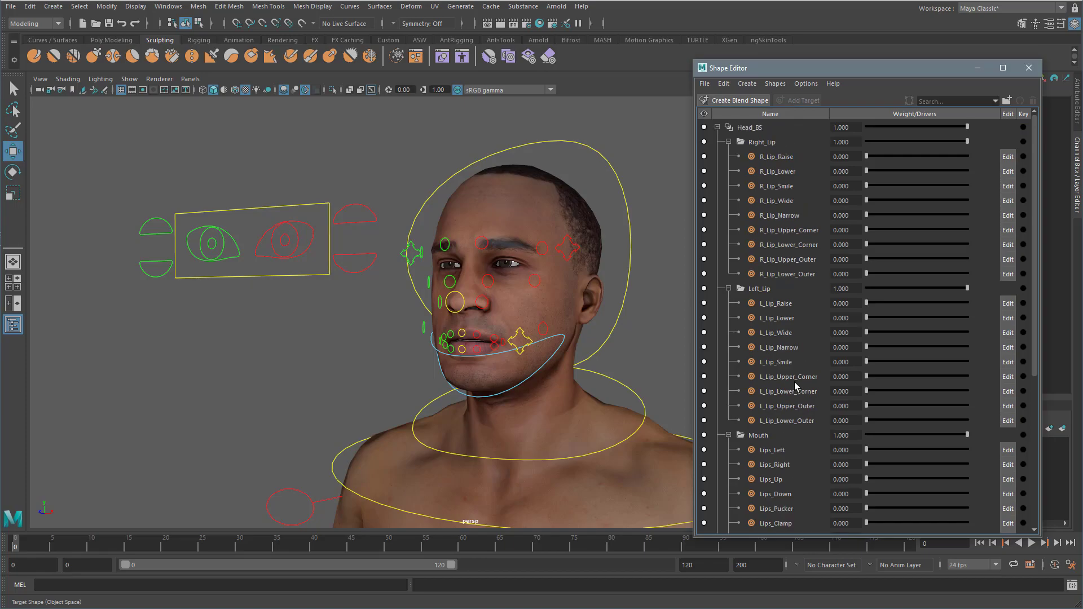
{"action": "scroll", "coordinate": [795, 382], "scroll_direction": "down", "scroll_amount": 5}
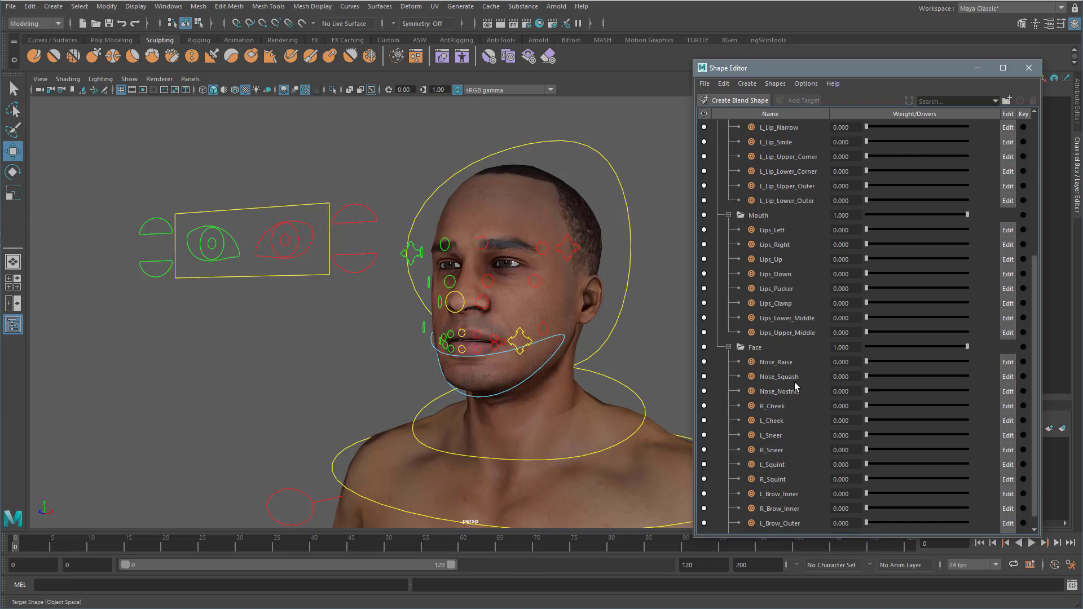
- Preview the Lips_Pucker, Lips_Left and L_Lip_Smile targets by raising their weights, and return each to 0
{"action": "left_click_drag", "start_coordinate": [903, 289], "coordinate": [866, 274]}
{"action": "left_click_drag", "start_coordinate": [910, 230], "coordinate": [836, 231]}
{"action": "scroll", "coordinate": [817, 267], "scroll_direction": "up", "scroll_amount": 2}
{"action": "left_click_drag", "start_coordinate": [920, 233], "coordinate": [862, 233]}
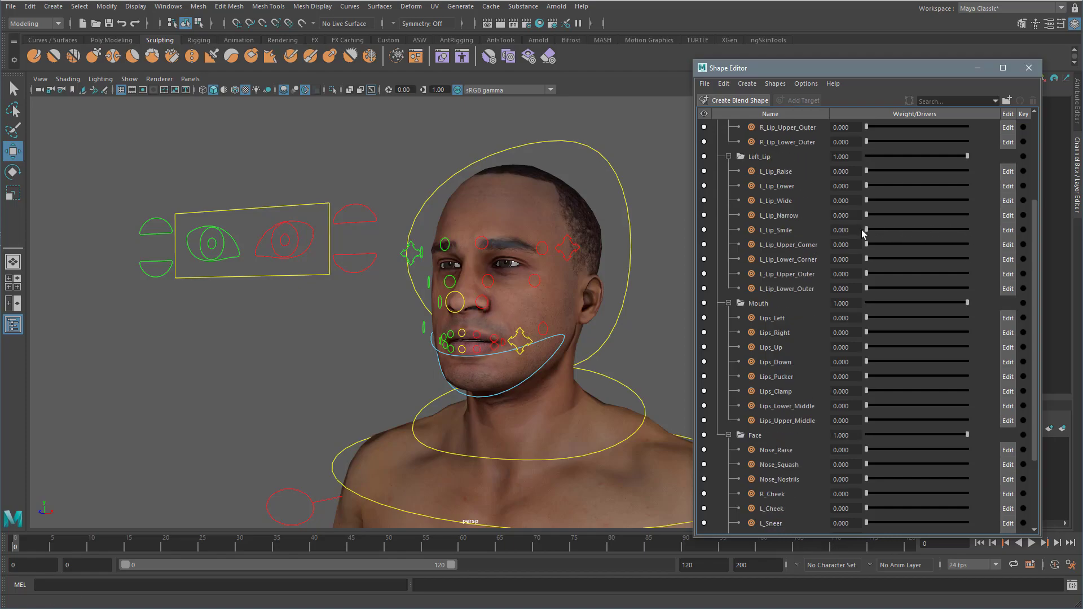
- Test the character's left mouth-corner control by moving it upward, and undo the move
{"action": "middle_click_drag", "start_coordinate": [484, 330], "coordinate": [439, 342], "text": "alt"}
{"action": "right_click_drag", "start_coordinate": [439, 342], "coordinate": [510, 327], "text": "alt"}
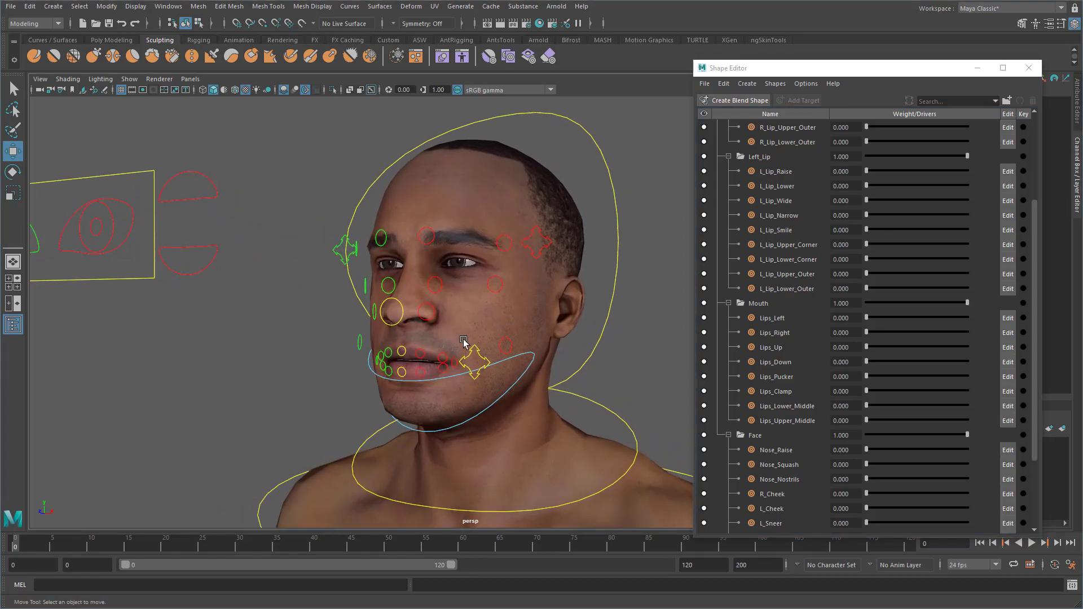
{"action": "left_click", "coordinate": [442, 358]}
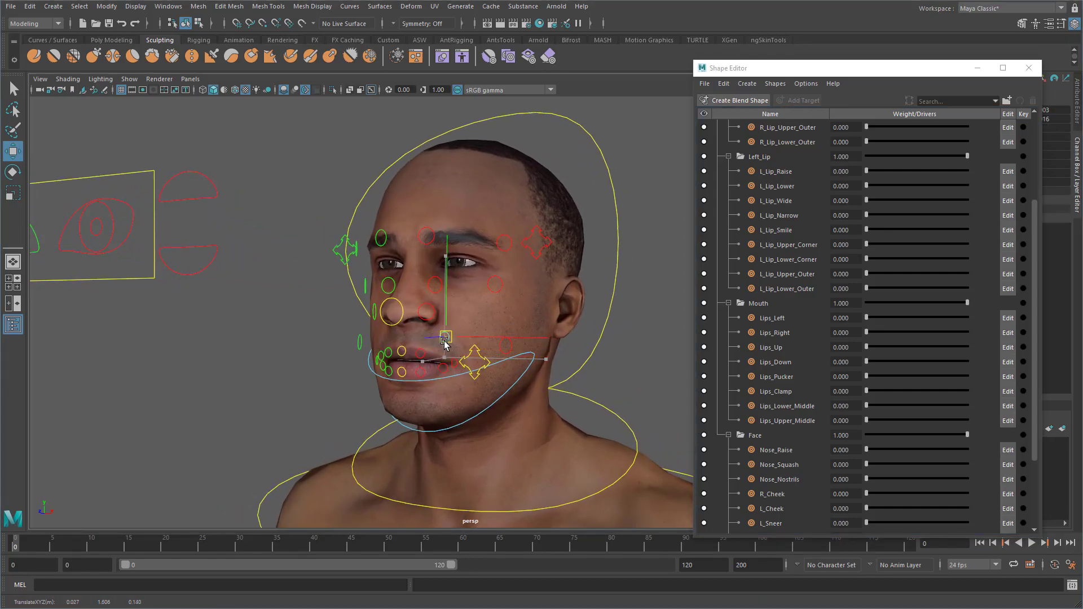
{"action": "key", "text": "ctrl+z"}
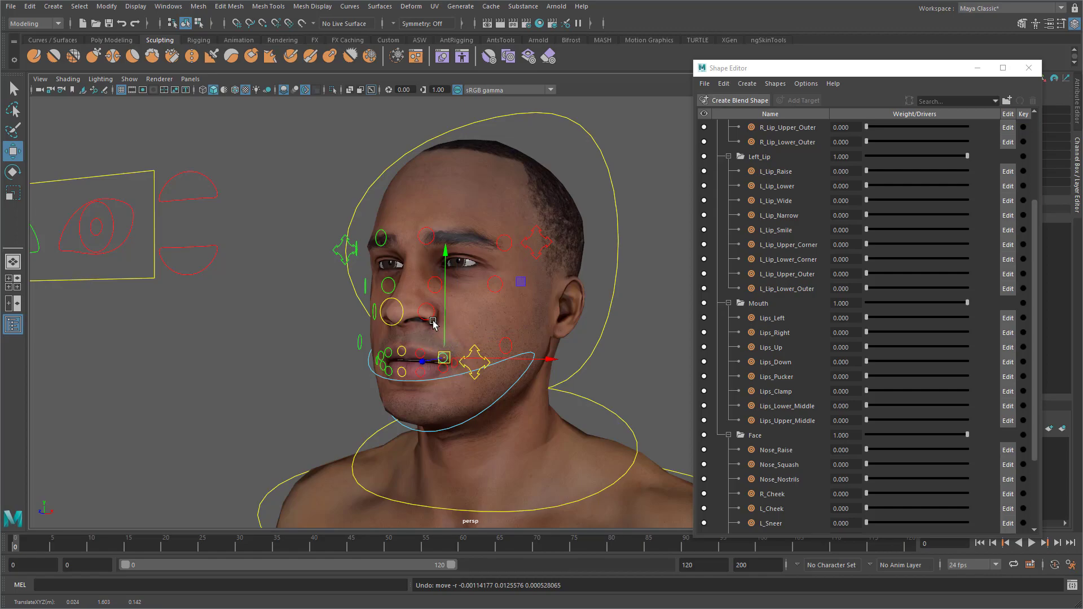
- Test the character's left nose-side and cheek controls, undo each move, and clear the selection
{"action": "left_click", "coordinate": [434, 280]}
{"action": "mouse_move", "coordinate": [441, 285]}
{"action": "left_mouse_down"}
{"action": "mouse_move", "coordinate": [442, 264]}
{"action": "mouse_move", "coordinate": [448, 275]}
{"action": "left_mouse_up"}
{"action": "key", "text": "ctrl+z"}
{"action": "left_click", "coordinate": [509, 341]}
{"action": "left_click_drag", "start_coordinate": [559, 358], "coordinate": [442, 349], "text": "alt"}
{"action": "key", "text": "ctrl+z"}
{"action": "left_click", "coordinate": [664, 375]}
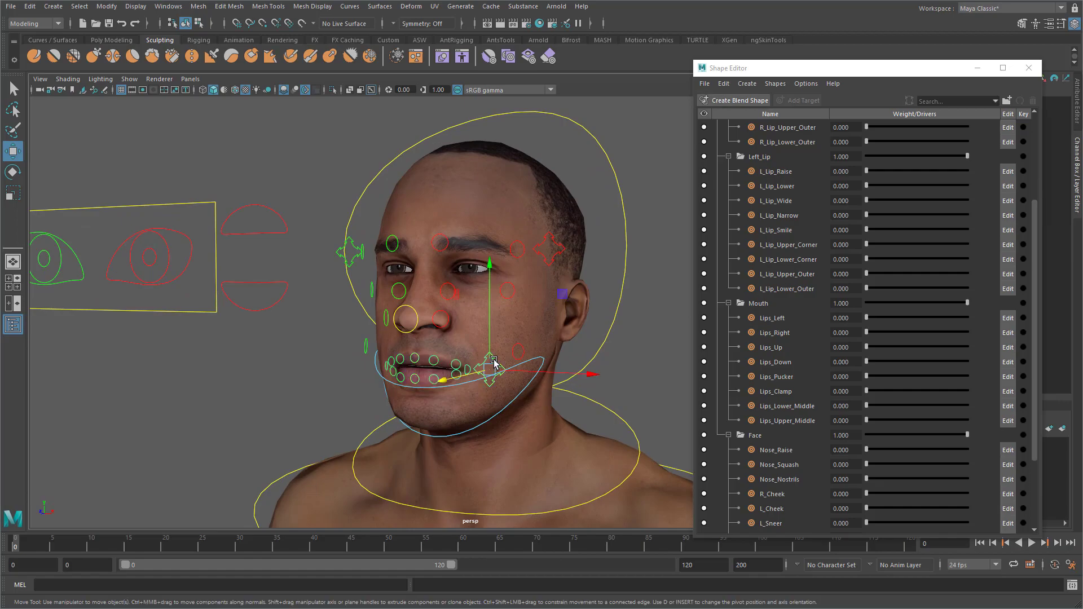
- Test the main four-arrow mouth control by moving it around, and deselect it
{"action": "left_click", "coordinate": [492, 360]}
{"action": "mouse_move", "coordinate": [489, 370]}
{"action": "left_mouse_down"}
{"action": "mouse_move", "coordinate": [511, 378]}
{"action": "mouse_move", "coordinate": [491, 370]}
{"action": "mouse_move", "coordinate": [480, 387]}
{"action": "left_mouse_up"}
{"action": "left_click", "coordinate": [646, 374]}
{"action": "left_click_drag", "start_coordinate": [645, 375], "coordinate": [629, 375], "text": "alt"}
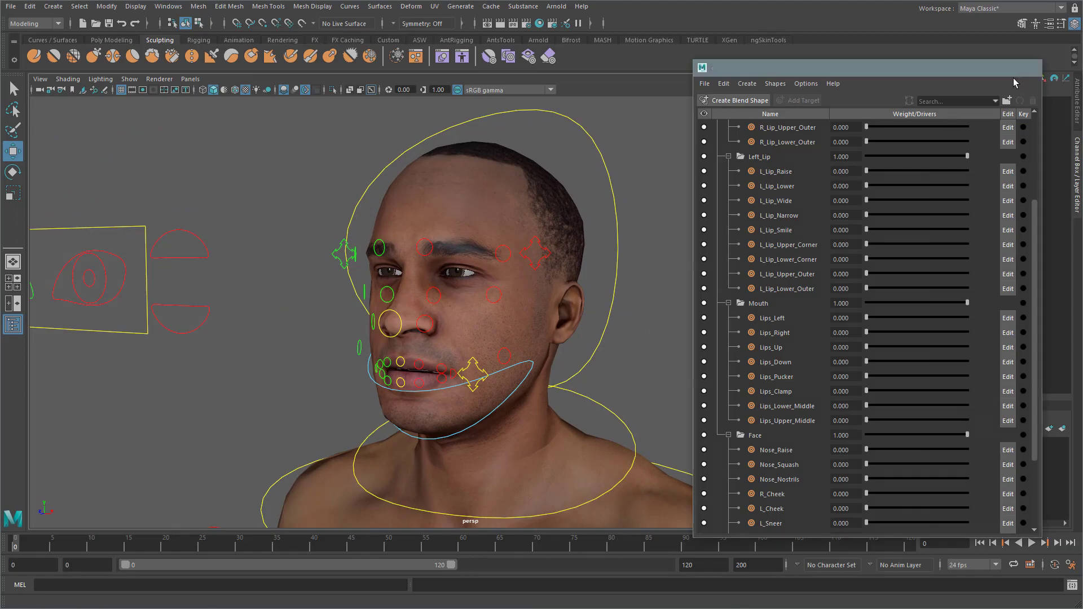
- Close the Shape Editor and examine the layout of the facial controls up close
{"action": "left_click", "coordinate": [1028, 68]}
{"action": "middle_click_drag", "start_coordinate": [628, 314], "coordinate": [664, 322], "text": "alt"}
{"action": "left_click_drag", "start_coordinate": [664, 323], "coordinate": [628, 344], "text": "alt"}
{"action": "right_click_drag", "start_coordinate": [557, 354], "coordinate": [632, 359], "text": "alt"}
{"action": "middle_click_drag", "start_coordinate": [633, 359], "coordinate": [642, 342], "text": "alt"}
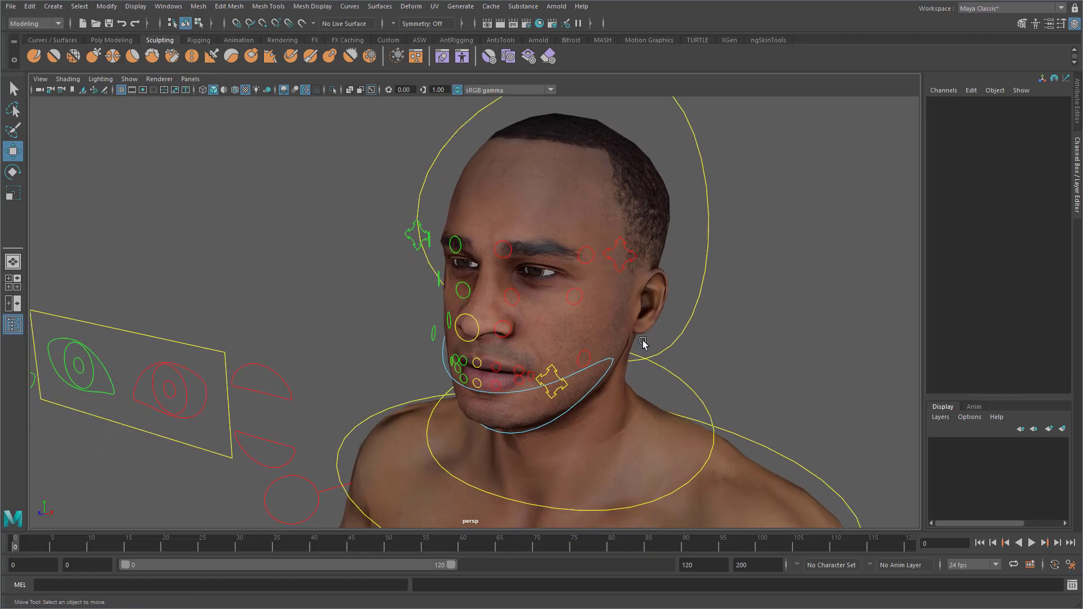
{"action": "left_click_drag", "start_coordinate": [635, 339], "coordinate": [650, 346], "text": "alt"}
{"action": "middle_click_drag", "start_coordinate": [650, 346], "coordinate": [584, 317], "text": "alt"}
{"action": "right_click_drag", "start_coordinate": [584, 317], "coordinate": [648, 308], "text": "alt"}
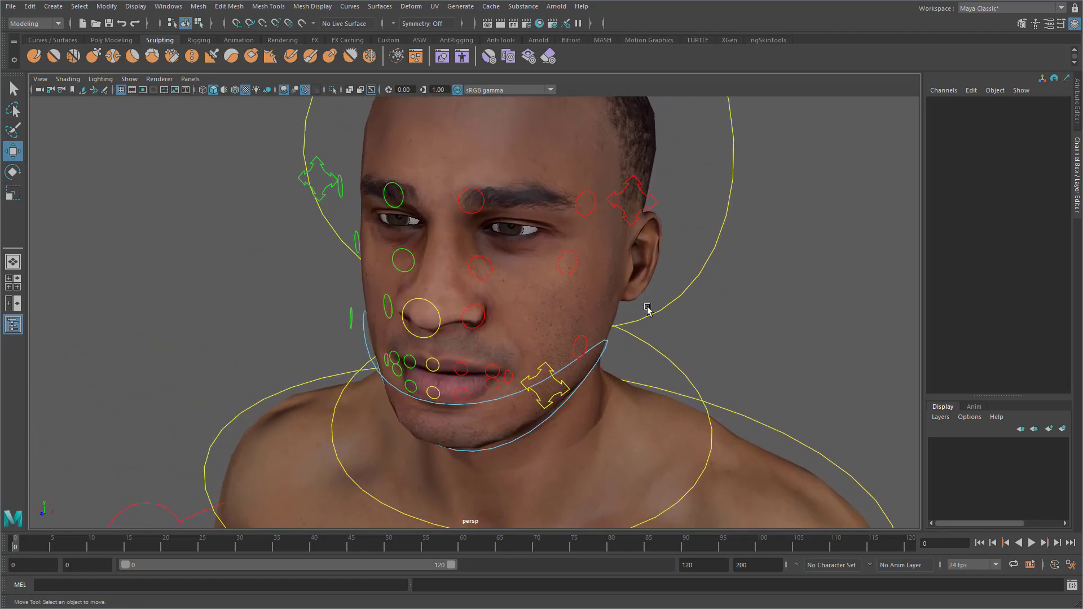
- Test the character's left cheek control by moving it outward, undo the move, and clear the selection
{"action": "left_click", "coordinate": [572, 344]}
{"action": "left_click_drag", "start_coordinate": [649, 362], "coordinate": [754, 401]}
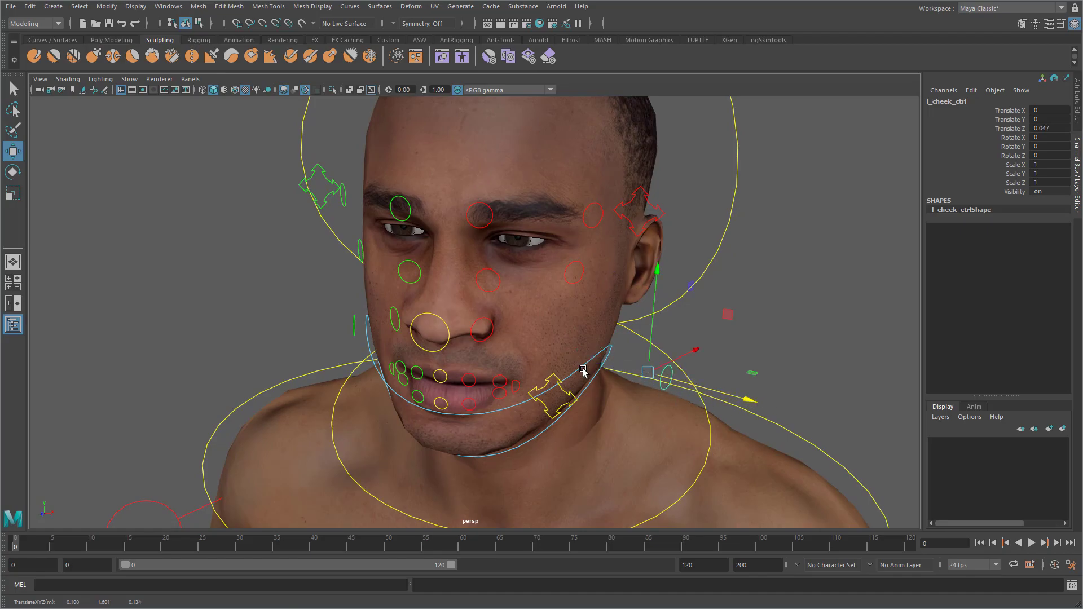
{"action": "key", "text": "ctrl+z"}
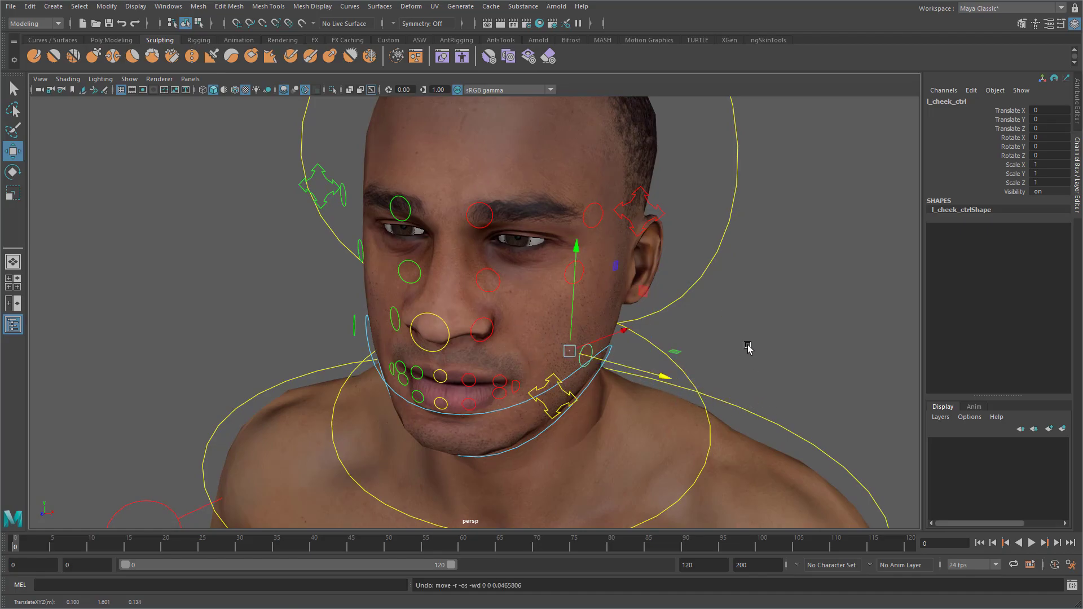
{"action": "scroll", "coordinate": [687, 343], "scroll_direction": "down", "scroll_amount": 5}
{"action": "left_click_drag", "start_coordinate": [689, 344], "coordinate": [679, 338], "text": "alt"}
{"action": "left_click", "coordinate": [720, 329]}
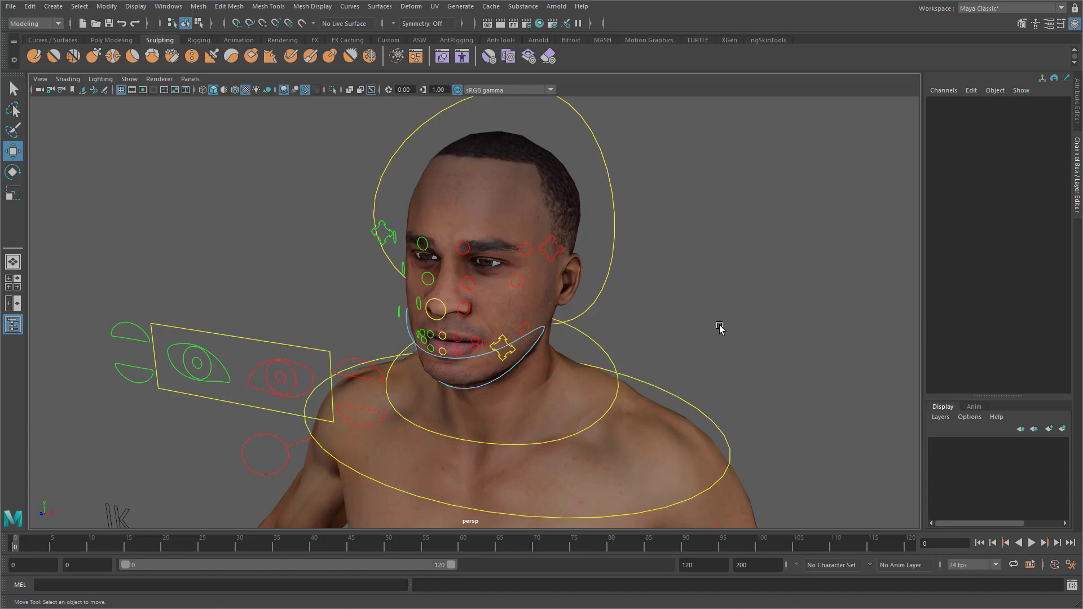
- Open the Node Editor, place it beside the character's face, and narrow its window to uncover the head
{"action": "left_click", "coordinate": [168, 7]}
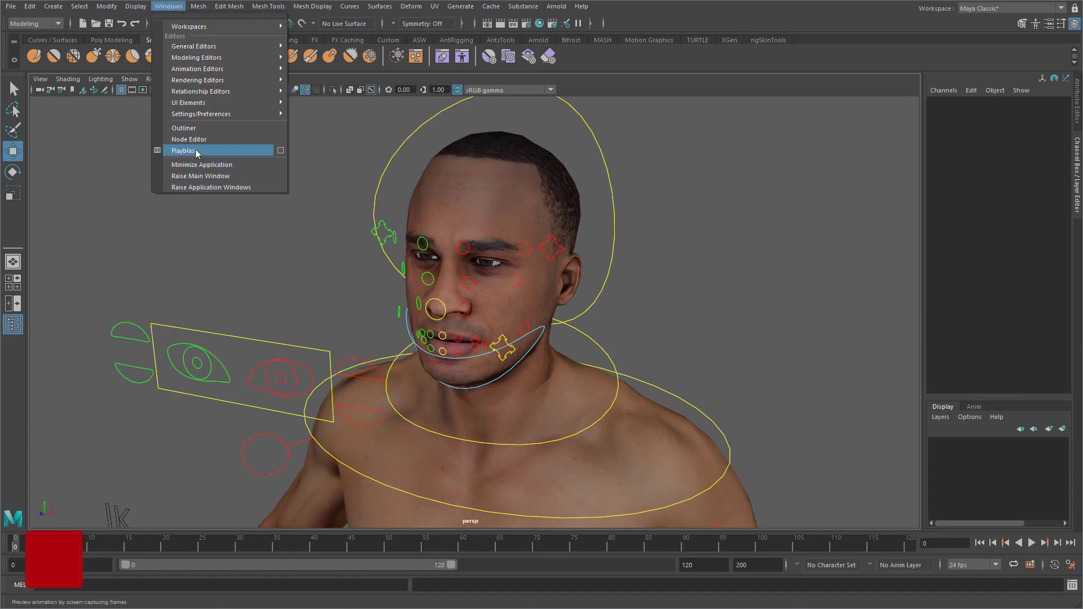
{"action": "left_click", "coordinate": [180, 140]}
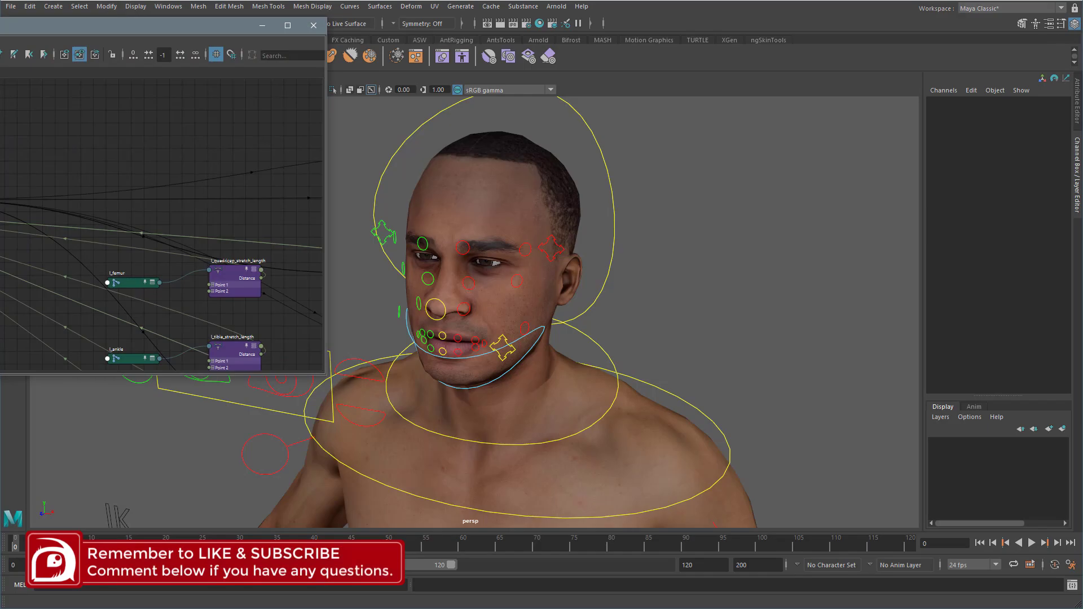
{"action": "left_click_drag", "start_coordinate": [0, 26], "coordinate": [510, 91]}
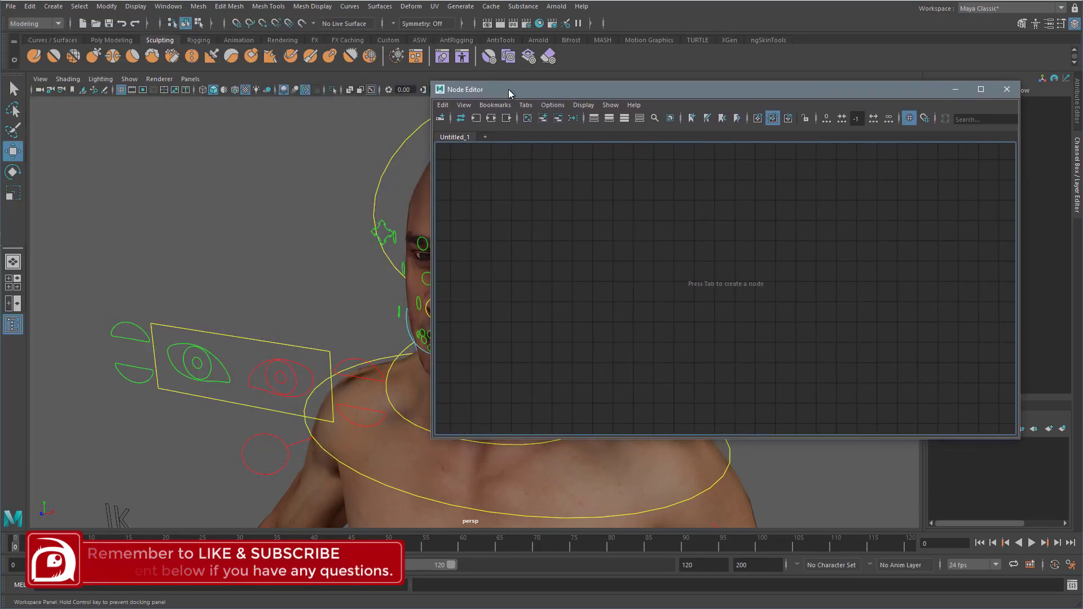
{"action": "left_click_drag", "start_coordinate": [432, 438], "coordinate": [607, 501]}
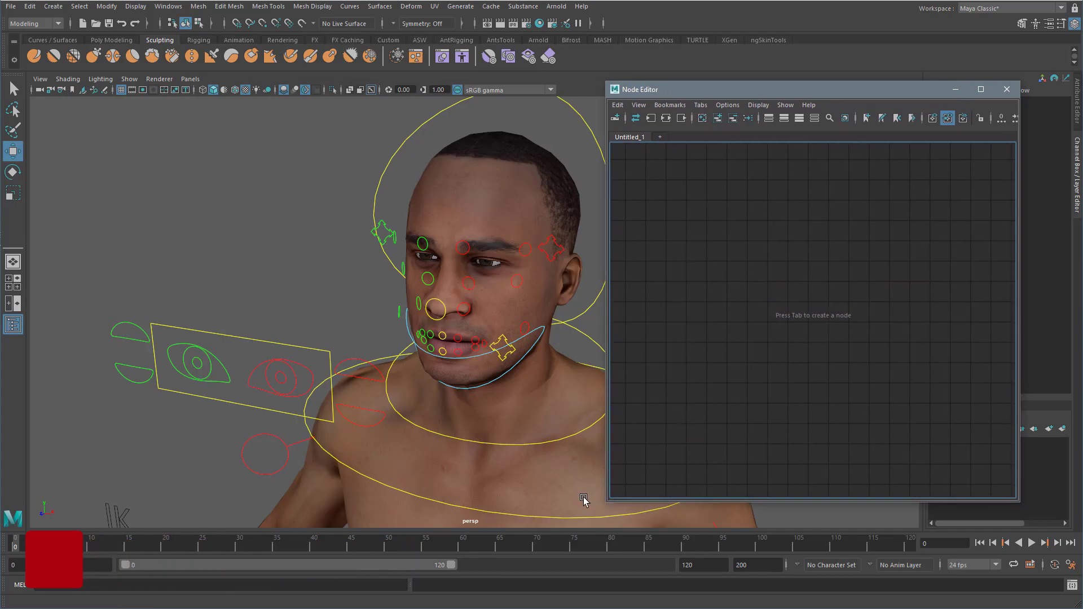
- Add the character's left cheek control to the node graph, and remove its l_cheek_ctrlShape node from the graph
{"action": "middle_click_drag", "start_coordinate": [356, 354], "coordinate": [346, 352], "text": "alt"}
{"action": "left_click_drag", "start_coordinate": [345, 351], "coordinate": [347, 343], "text": "alt"}
{"action": "right_click_drag", "start_coordinate": [347, 343], "coordinate": [407, 341], "text": "alt"}
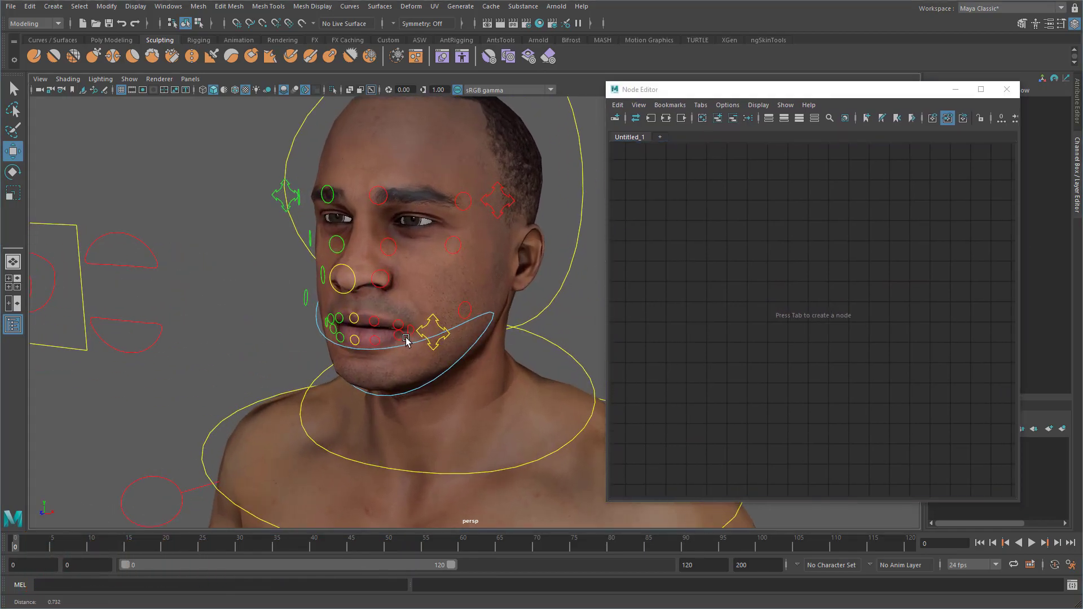
{"action": "left_click_drag", "start_coordinate": [406, 341], "coordinate": [426, 360], "text": "alt"}
{"action": "left_click", "coordinate": [467, 326]}
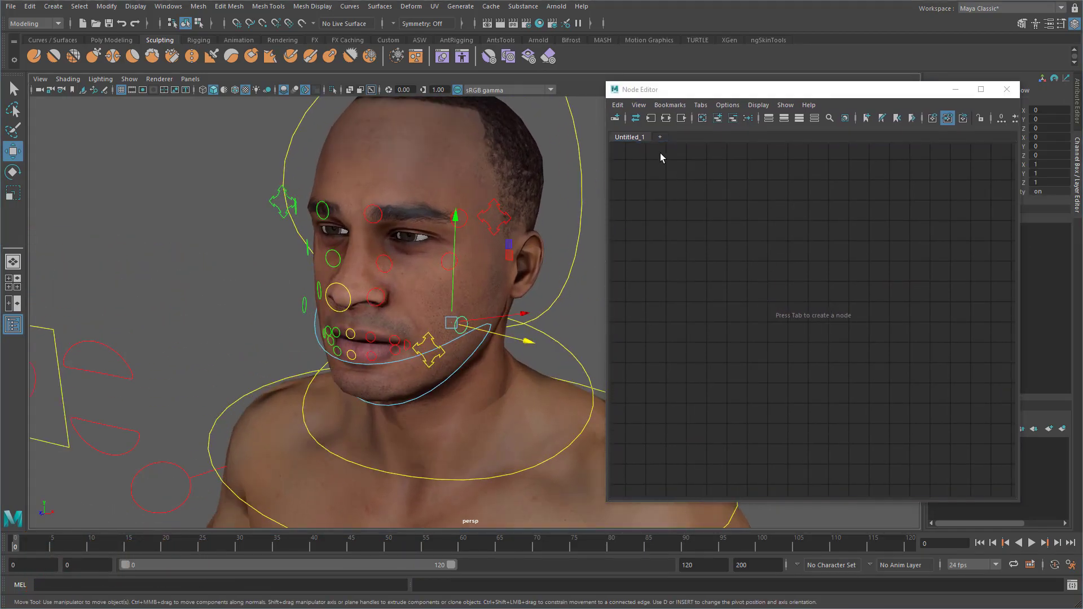
{"action": "left_click", "coordinate": [718, 118]}
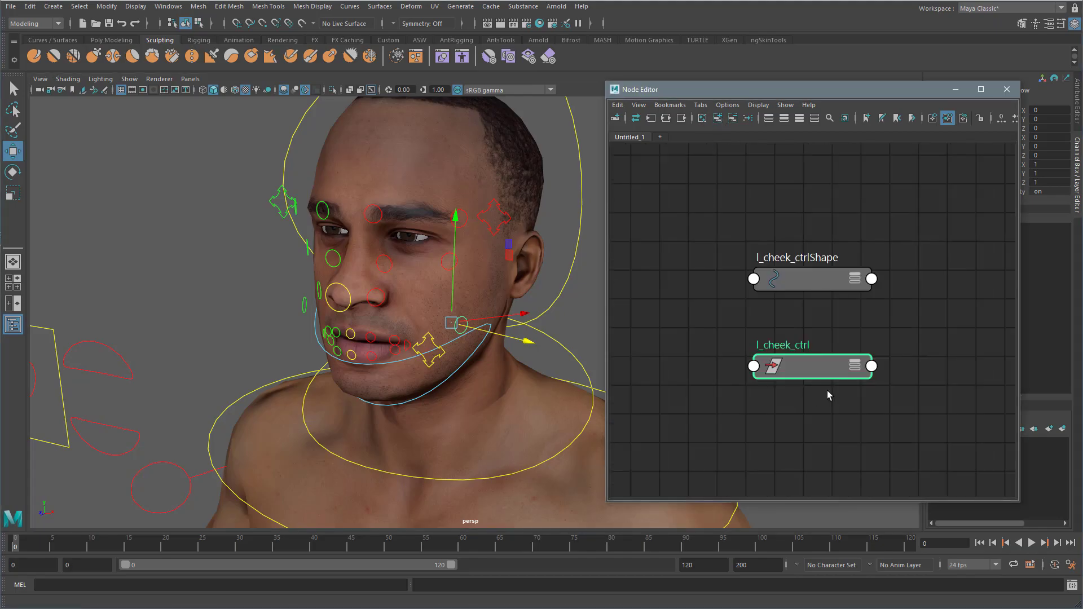
{"action": "left_click", "coordinate": [810, 287]}
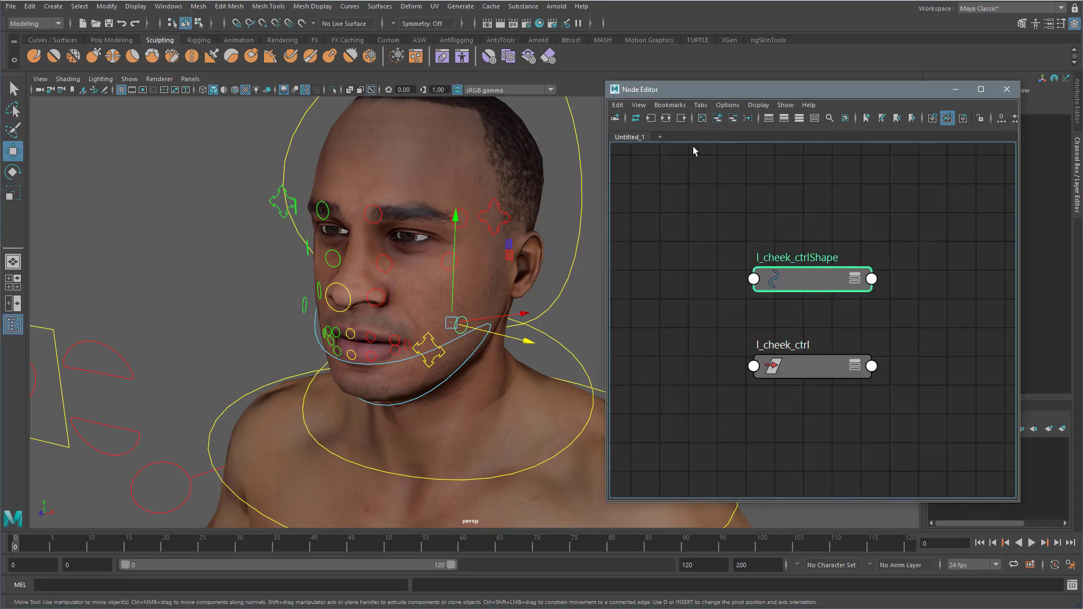
{"action": "left_click", "coordinate": [733, 118]}
{"action": "right_click_drag", "start_coordinate": [898, 392], "coordinate": [856, 394], "text": "alt"}
{"action": "middle_click_drag", "start_coordinate": [856, 394], "coordinate": [805, 318], "text": "alt"}
{"action": "left_click", "coordinate": [797, 308]}
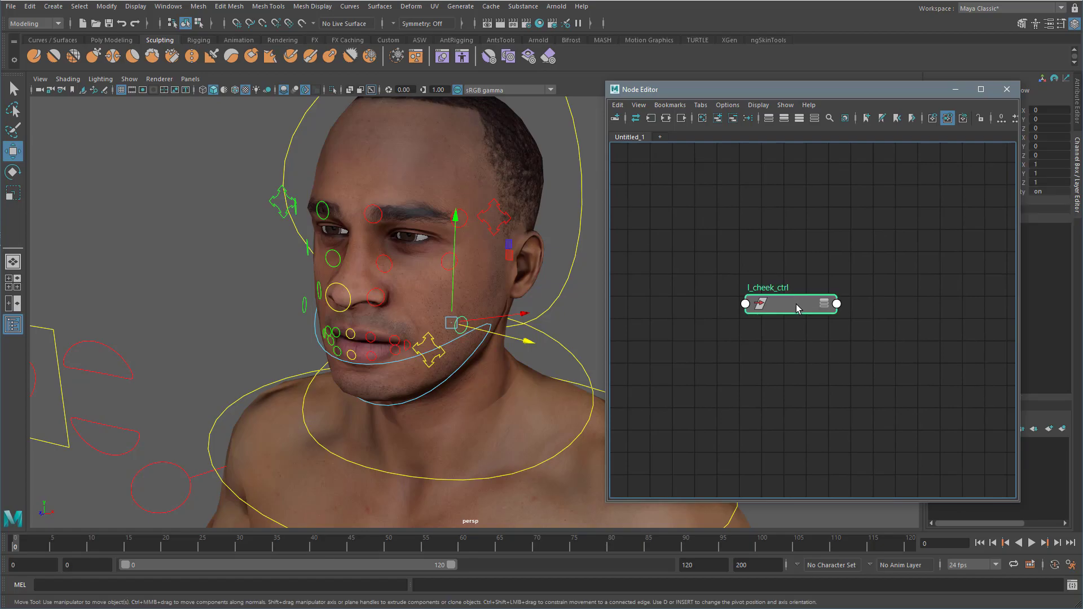
- Select the head mesh and its Head_BS blendshape input, and add them to the node graph
{"action": "left_click", "coordinate": [377, 158]}
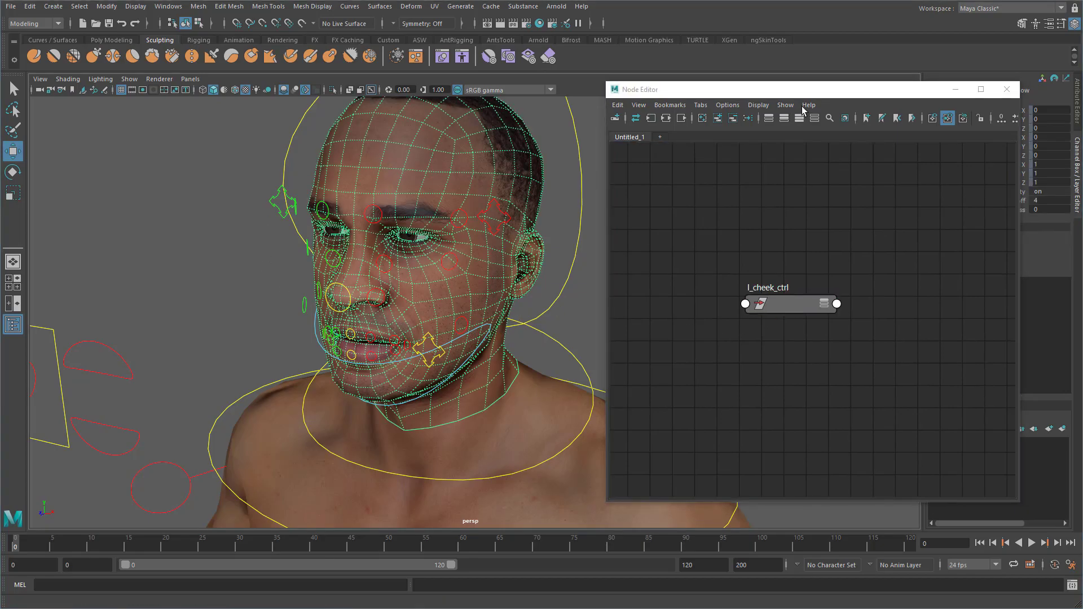
{"action": "left_click_drag", "start_coordinate": [853, 89], "coordinate": [679, 121]}
{"action": "left_click", "coordinate": [946, 255]}
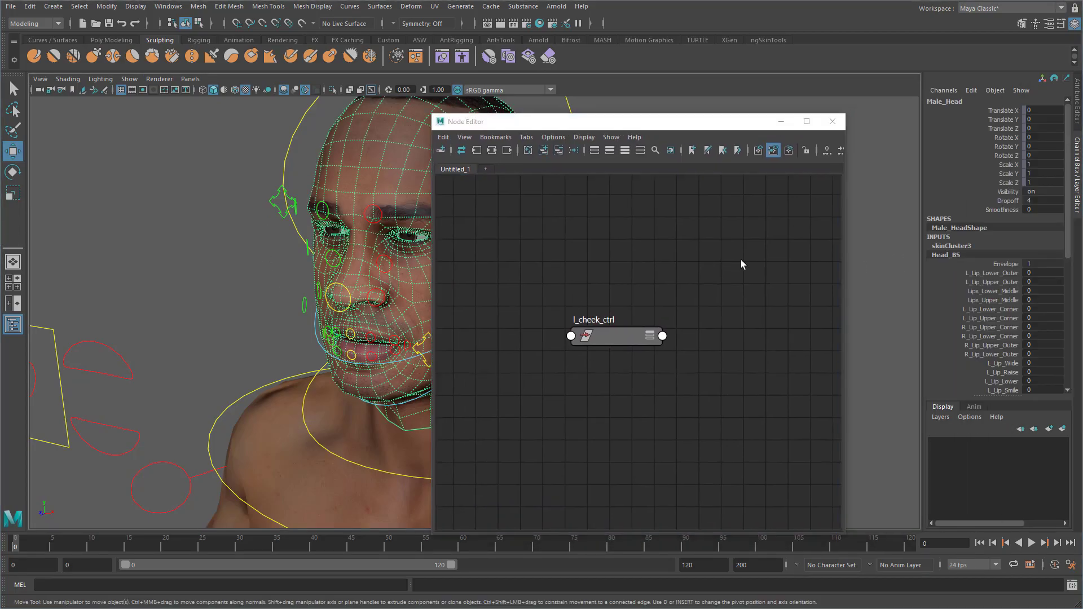
{"action": "left_click", "coordinate": [543, 150]}
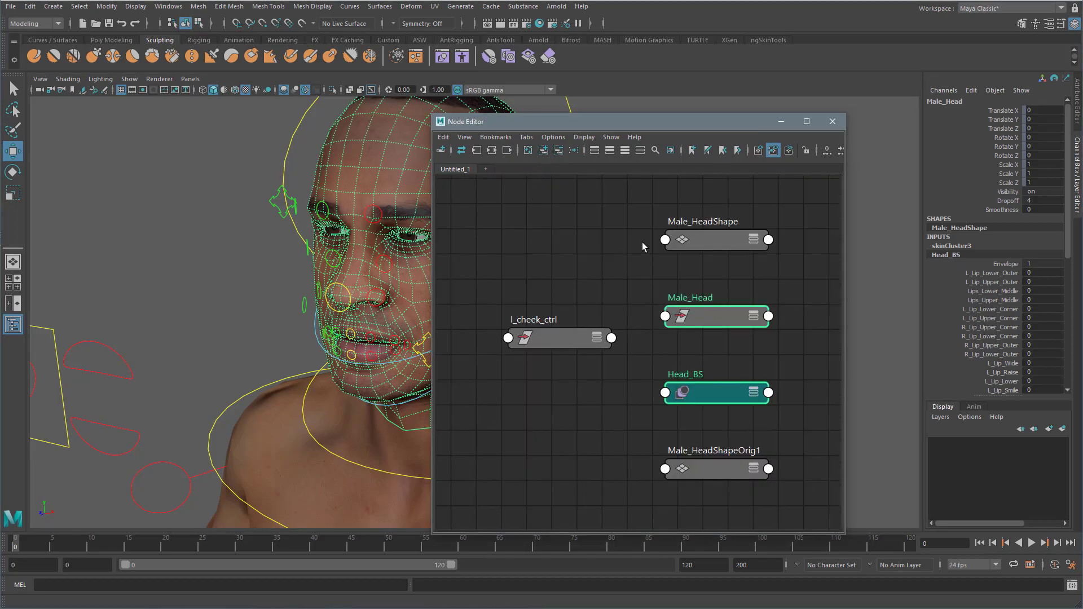
- Remove the Male_HeadShape, Male_Head and Male_HeadShapeOrig1 nodes from the graph, and place Head_BS level with l_cheek_ctrl
{"action": "left_click_drag", "start_coordinate": [742, 337], "coordinate": [741, 337]}
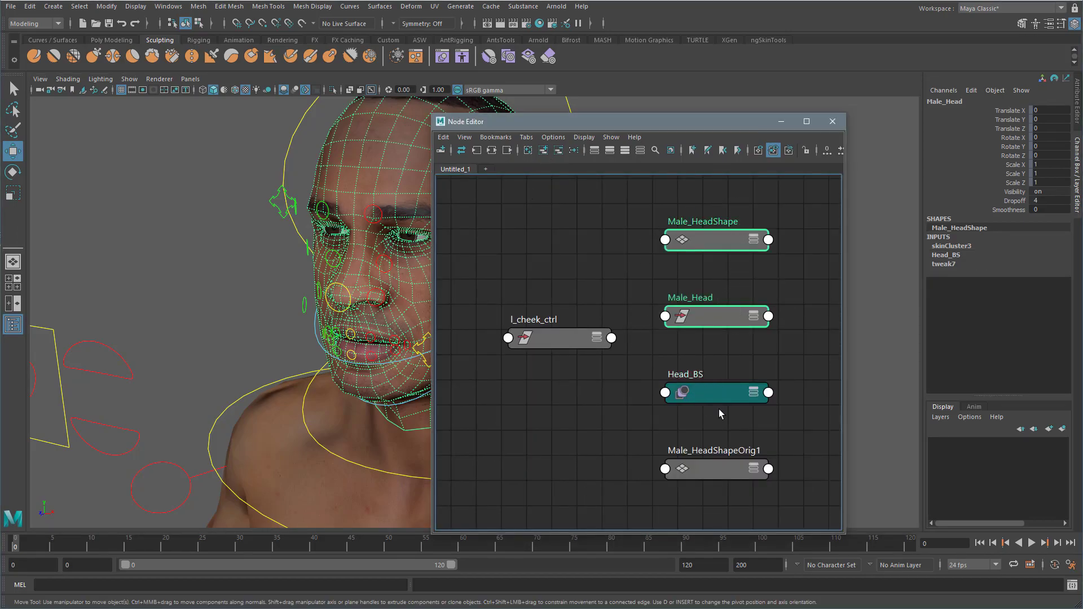
{"action": "left_click", "coordinate": [558, 150]}
{"action": "left_click", "coordinate": [724, 471]}
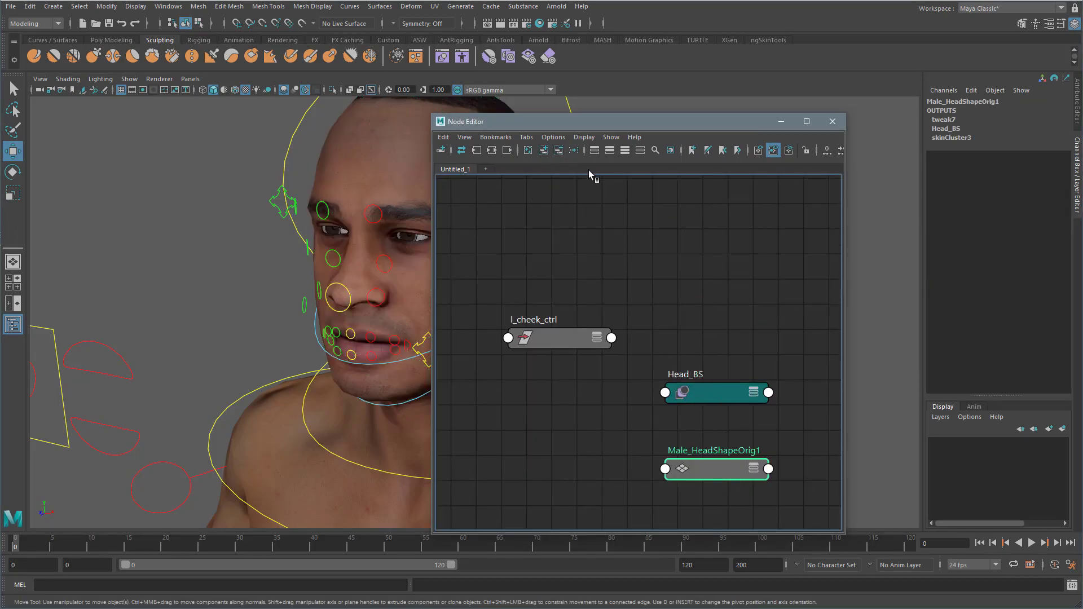
{"action": "left_click", "coordinate": [559, 150]}
{"action": "left_click_drag", "start_coordinate": [714, 399], "coordinate": [735, 345]}
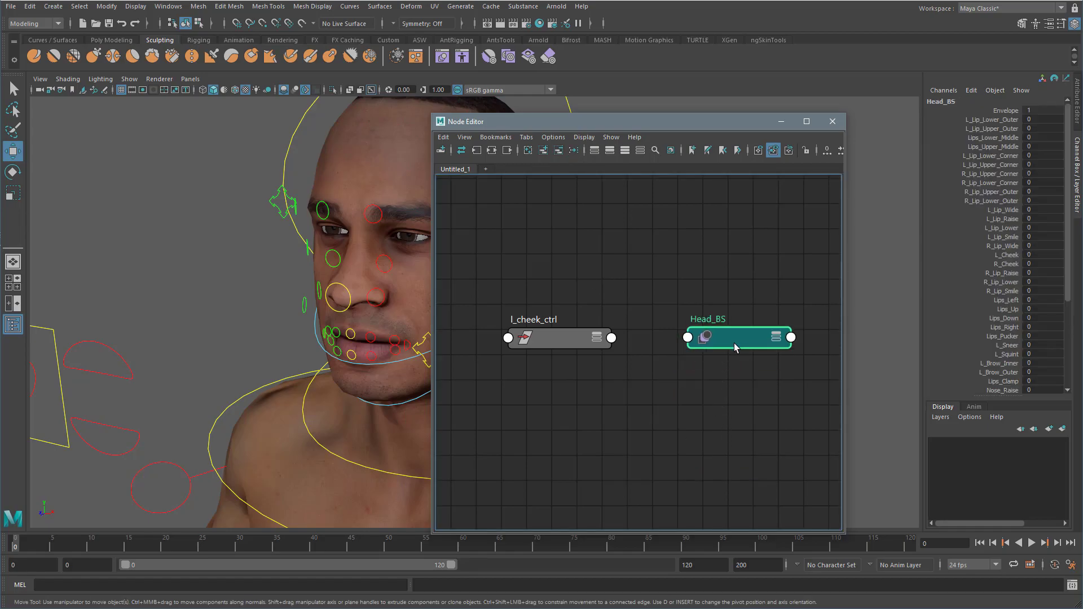
- Expand the Head_BS node's attributes to list its individual blendshape weights
{"action": "left_click", "coordinate": [776, 338]}
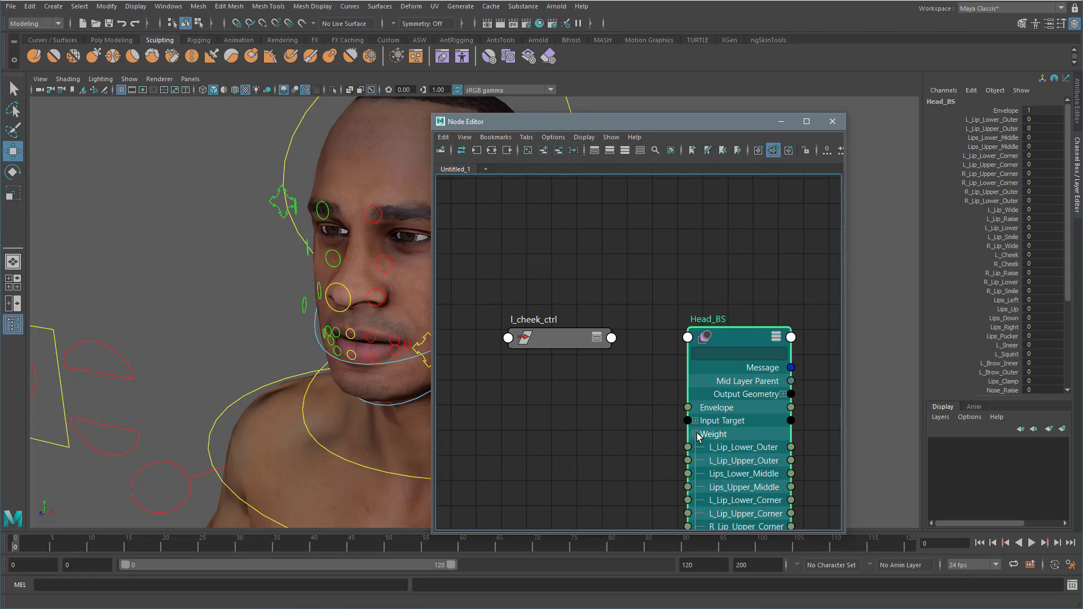
{"action": "scroll", "coordinate": [750, 424], "scroll_direction": "down", "scroll_amount": 2}
{"action": "middle_click_drag", "start_coordinate": [751, 470], "coordinate": [721, 304], "text": "alt"}
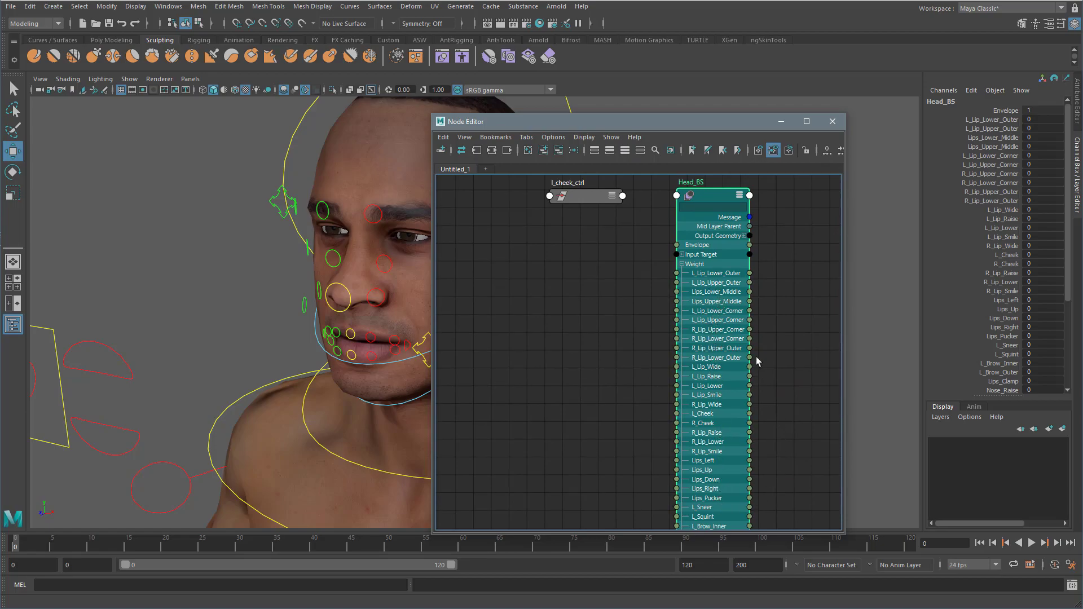
- Place the l_cheek_ctrl node level with the L_Cheek weight, and expand its Translate attributes
{"action": "left_click", "coordinate": [609, 253]}
{"action": "left_click_drag", "start_coordinate": [618, 198], "coordinate": [583, 406]}
{"action": "middle_click_drag", "start_coordinate": [775, 398], "coordinate": [794, 297], "text": "alt"}
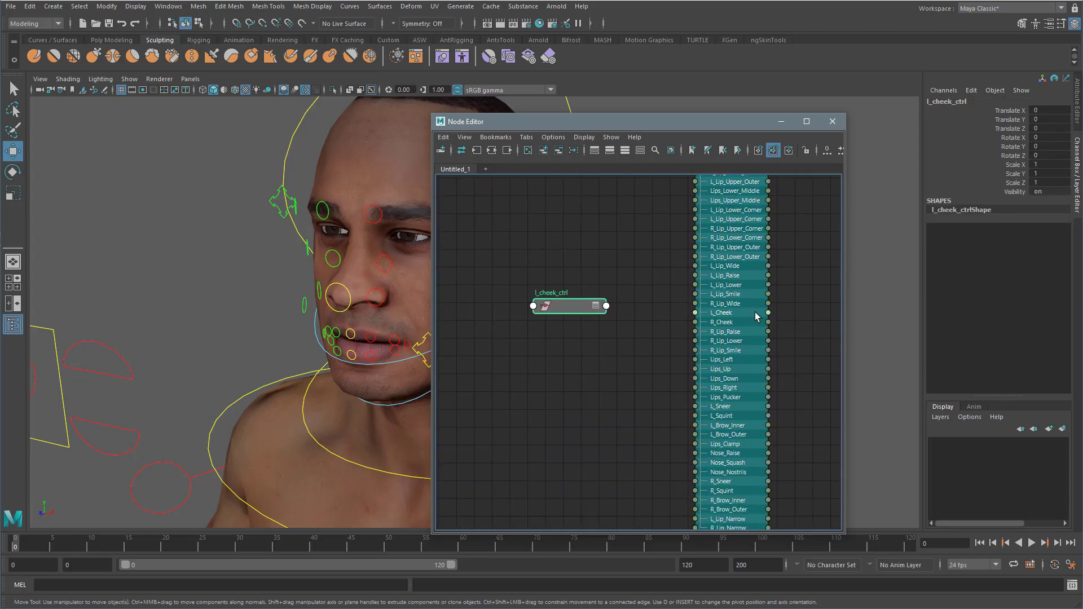
{"action": "left_click_drag", "start_coordinate": [570, 308], "coordinate": [571, 311]}
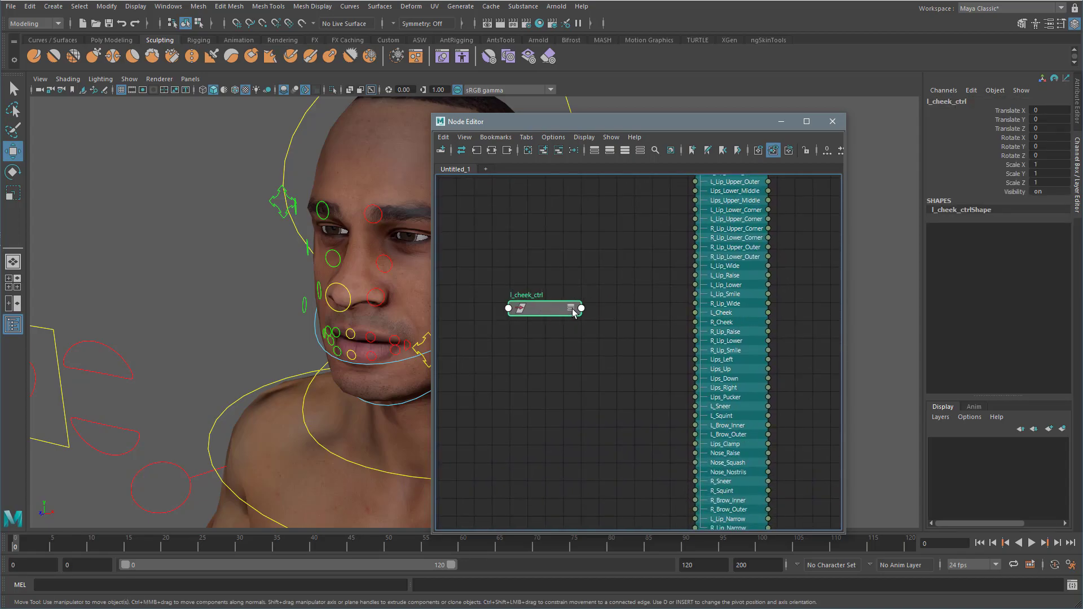
{"action": "left_click", "coordinate": [571, 309]}
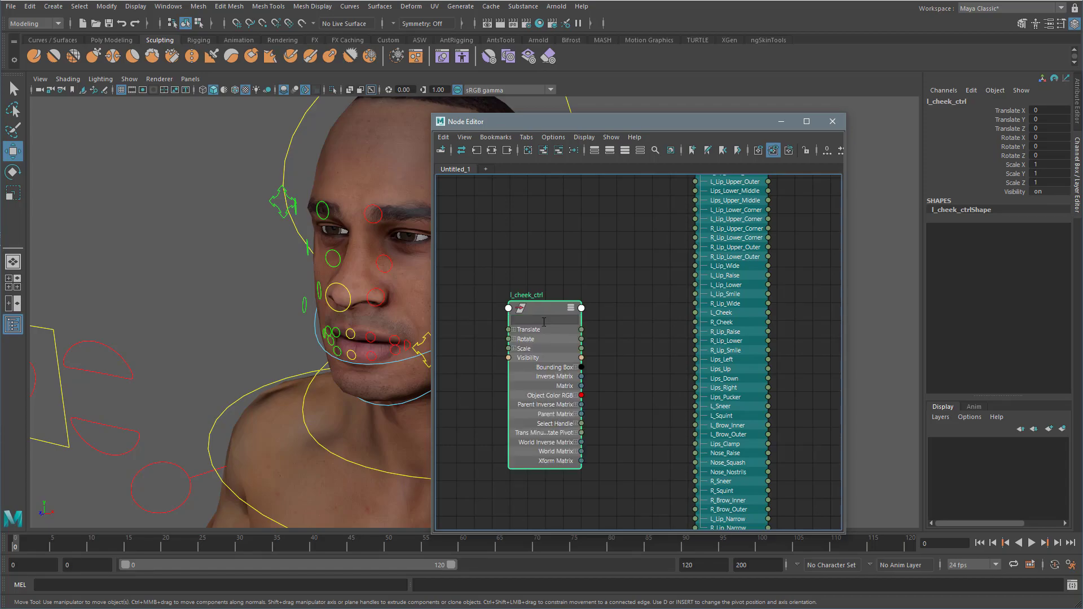
{"action": "left_click", "coordinate": [514, 330]}
- Uncover the face beside the Node Editor, and move the left cheek control outward to a Translate Z of about 0.016
{"action": "left_click_drag", "start_coordinate": [594, 124], "coordinate": [736, 107]}
{"action": "middle_click_drag", "start_coordinate": [303, 370], "coordinate": [249, 333], "text": "alt"}
{"action": "left_click_drag", "start_coordinate": [342, 348], "coordinate": [370, 368], "text": "alt"}
{"action": "left_click_drag", "start_coordinate": [451, 344], "coordinate": [502, 361]}
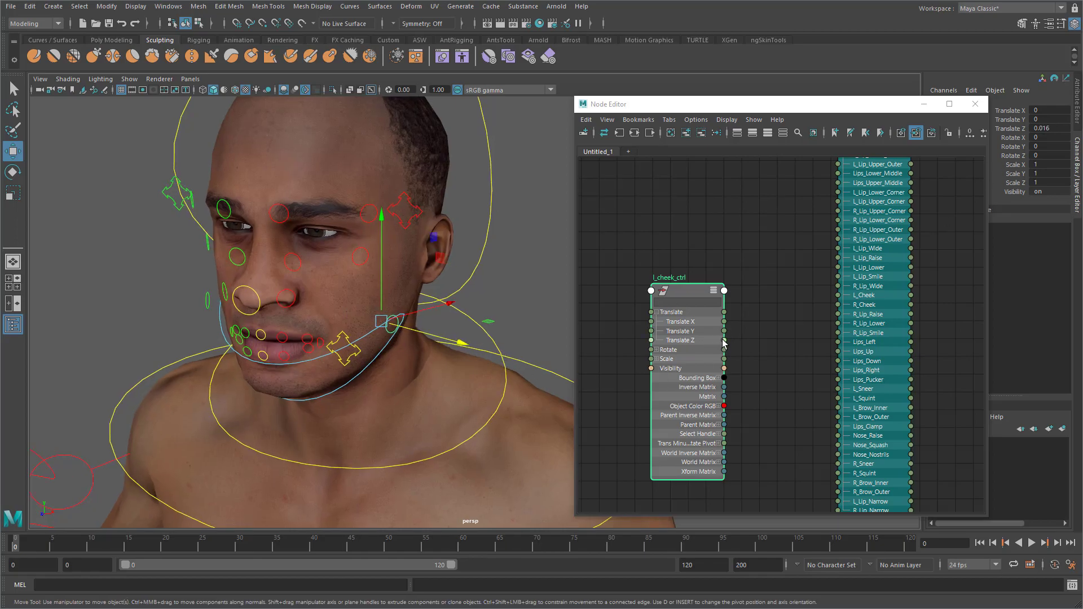
- Connect l_cheek_ctrl's Translate Z directly to the L_Cheek weight of Head_BS, and check the weight in the blendshape's channels
{"action": "left_click_drag", "start_coordinate": [726, 343], "coordinate": [838, 295]}
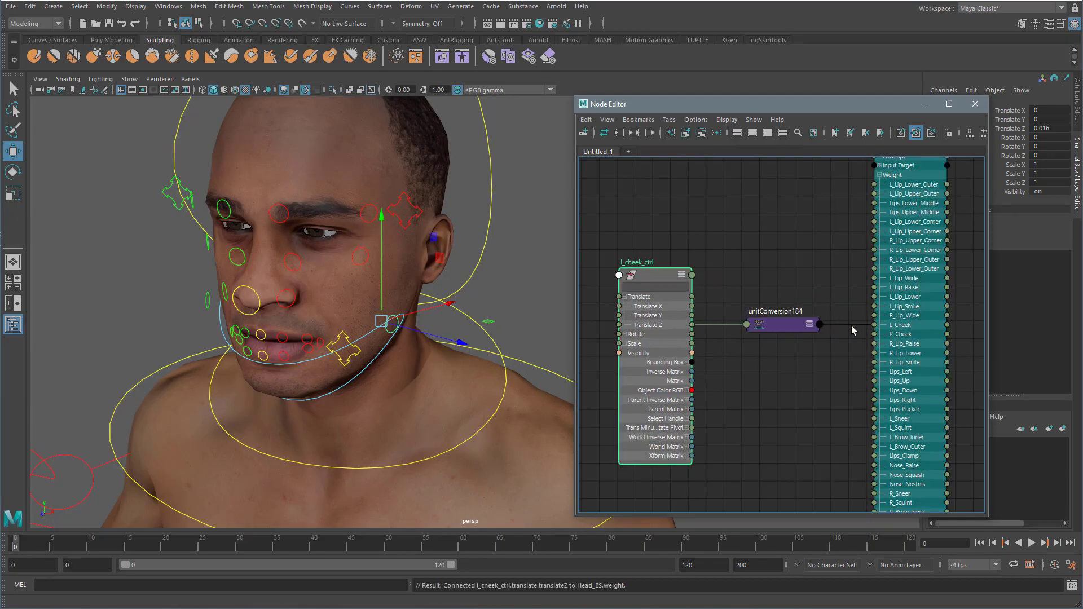
{"action": "mouse_move", "coordinate": [839, 266]}
{"action": "middle_mouse_down"}
{"action": "mouse_move", "coordinate": [833, 311]}
{"action": "mouse_move", "coordinate": [822, 275]}
{"action": "middle_mouse_up"}
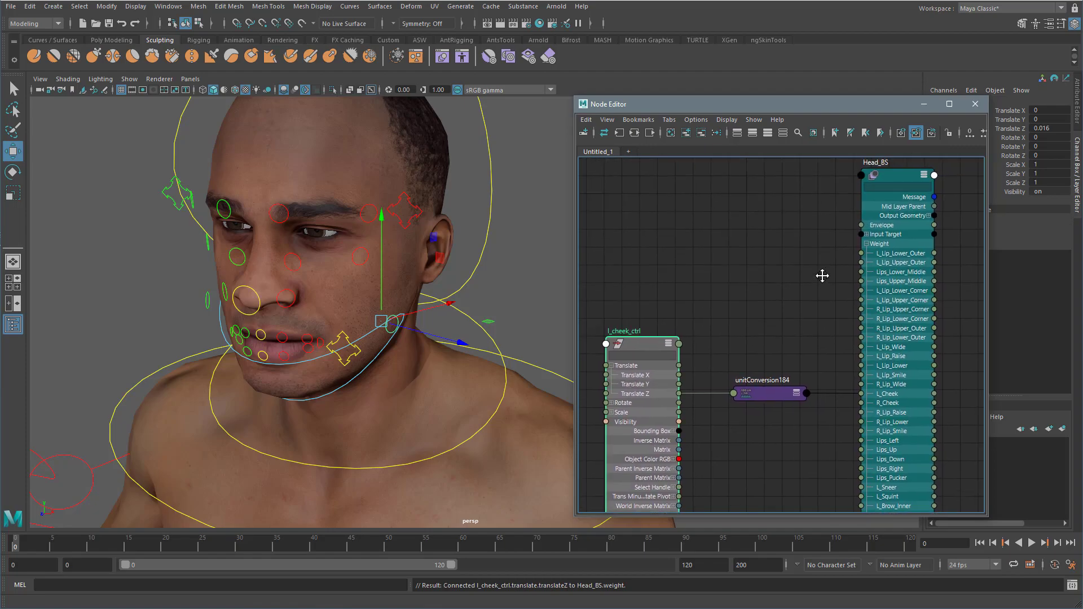
{"action": "left_click", "coordinate": [901, 178]}
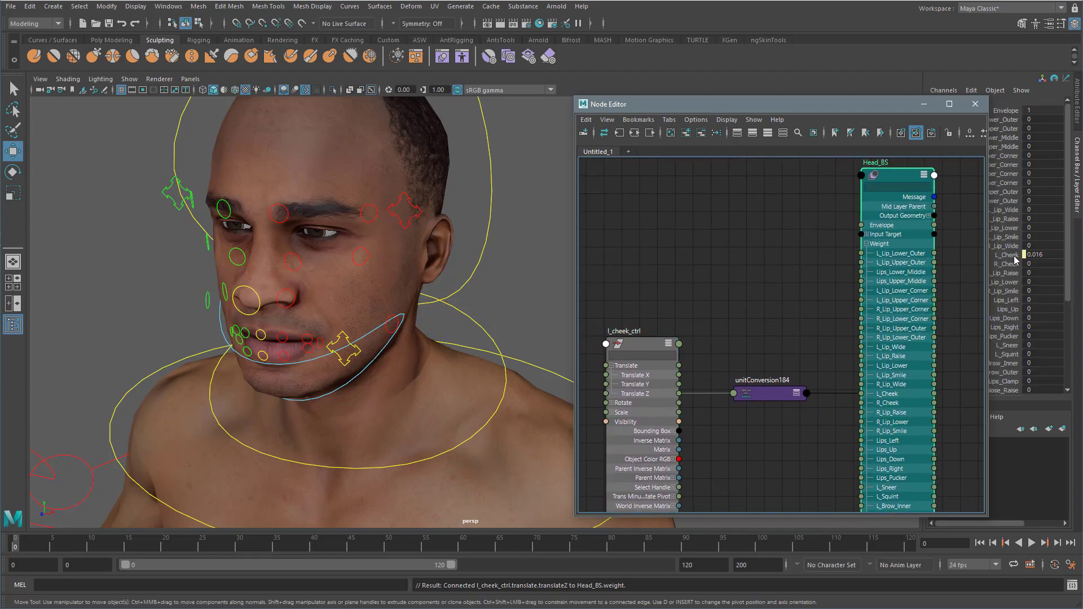
- Test the cheek connection by moving the left cheek control outward to a Translate Z of about 0.055
{"action": "left_click_drag", "start_coordinate": [483, 312], "coordinate": [461, 326], "text": "alt"}
{"action": "left_click", "coordinate": [416, 326]}
{"action": "left_click_drag", "start_coordinate": [477, 407], "coordinate": [669, 409], "text": "alt"}
{"action": "left_click_drag", "start_coordinate": [746, 427], "coordinate": [539, 397]}
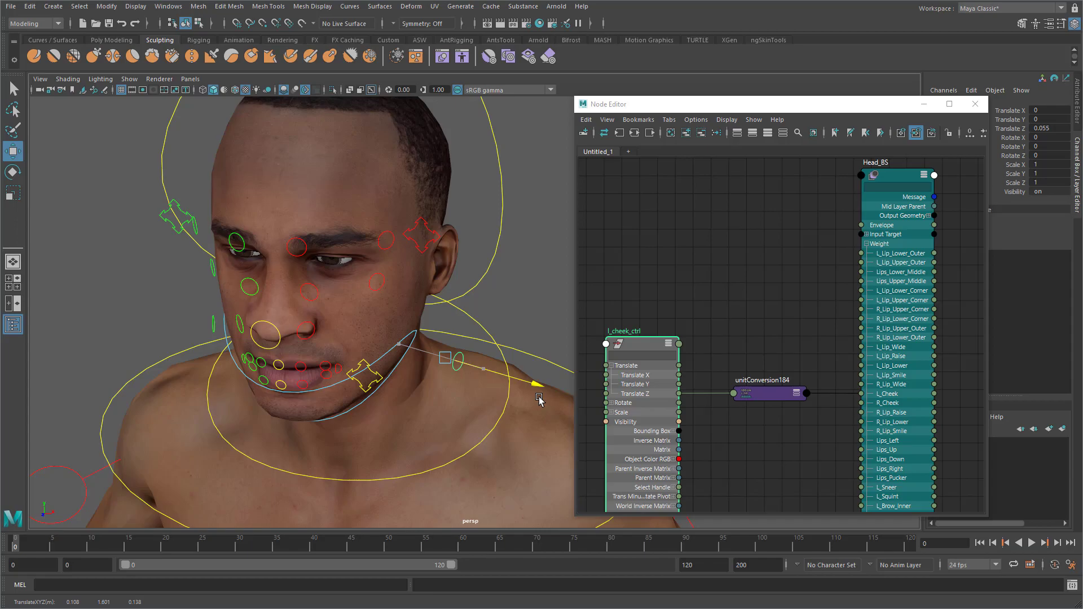
{"action": "left_click_drag", "start_coordinate": [540, 400], "coordinate": [539, 400]}
- Delete the unit conversion node between l_cheek_ctrl and the L_Cheek weight
{"action": "middle_click_drag", "start_coordinate": [756, 331], "coordinate": [756, 277], "text": "alt"}
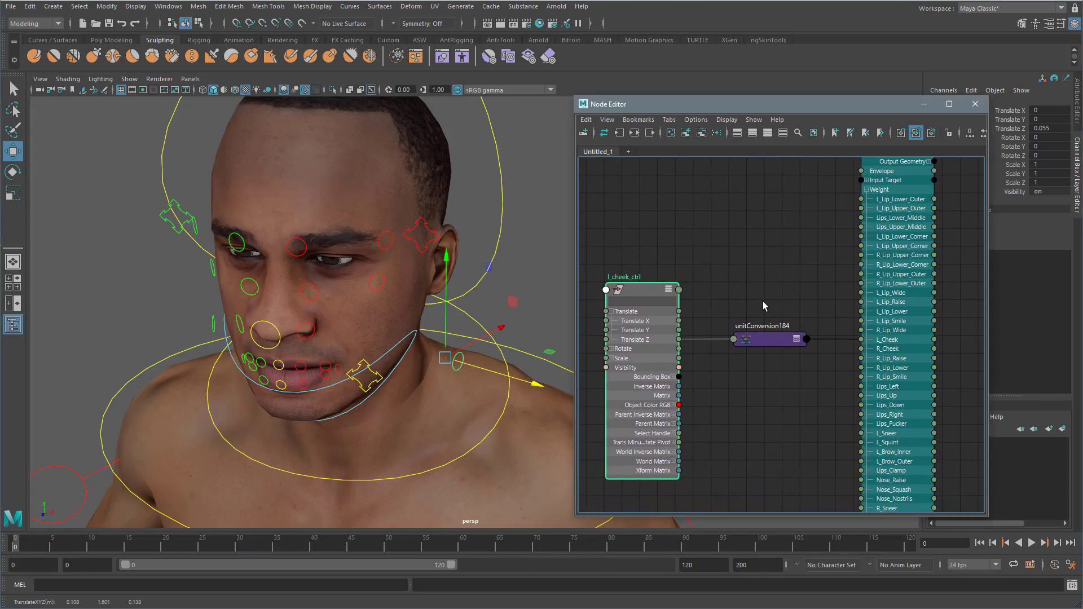
{"action": "left_click", "coordinate": [768, 339]}
{"action": "key", "text": "Delete"}
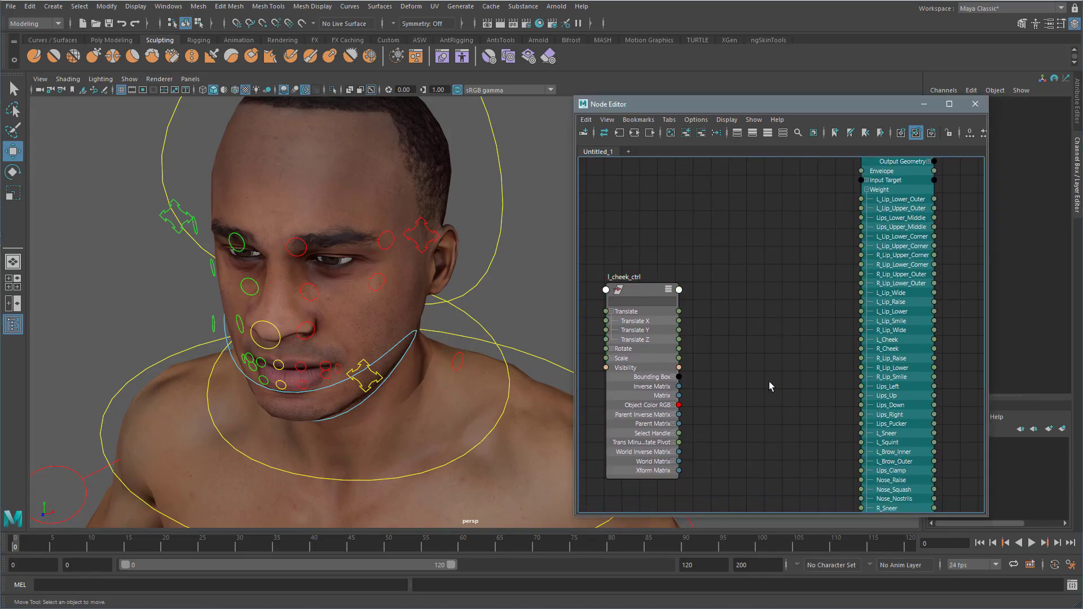
- Create a multiplyDivide node between l_cheek_ctrl and Head_BS, and rename it cheek_bs_multi
{"action": "key", "text": "Tab"}
{"action": "type", "text": "multip"}
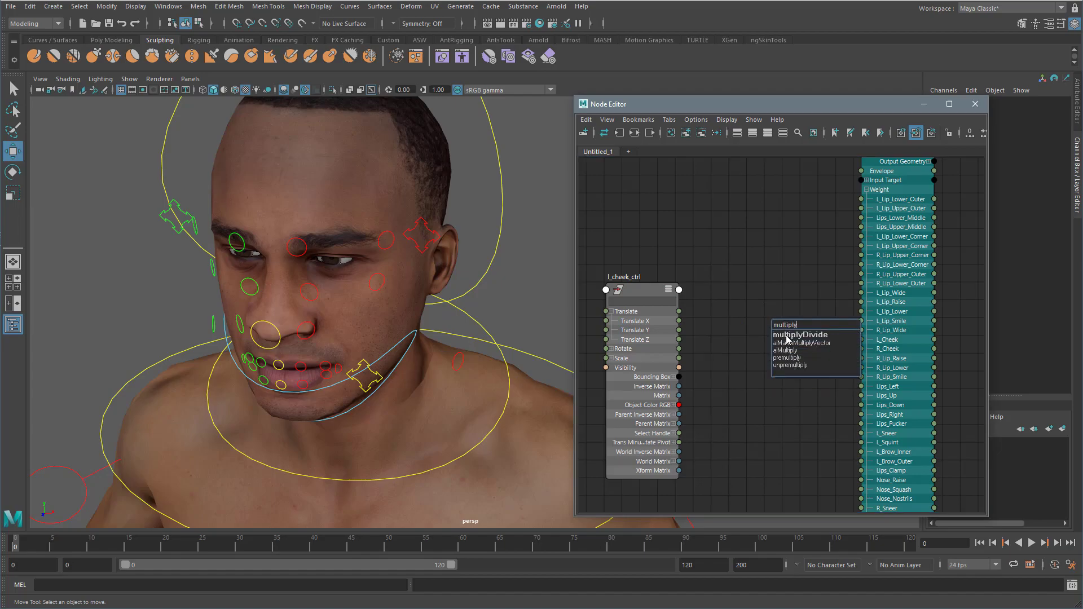
{"action": "left_click", "coordinate": [788, 337]}
{"action": "left_click_drag", "start_coordinate": [813, 329], "coordinate": [777, 315]}
{"action": "double_click", "coordinate": [758, 301]}
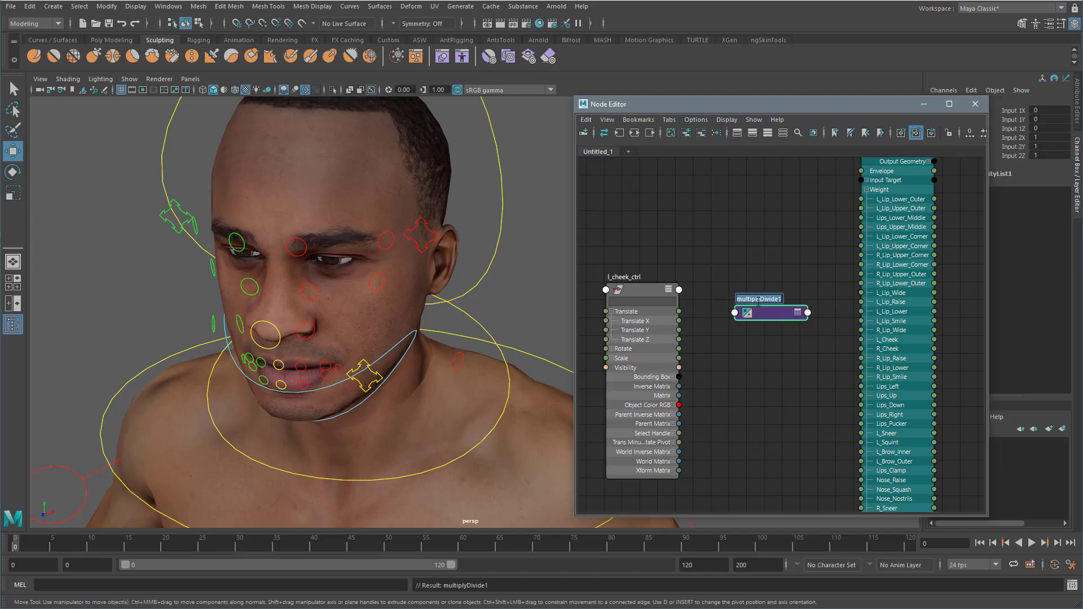
{"action": "type", "text": "ch"}
{"action": "key", "text": "Return"}
- Show all attributes of the cheek_bs_multi node, and expand its Input 1 and Input 2 components
{"action": "key", "text": "3"}
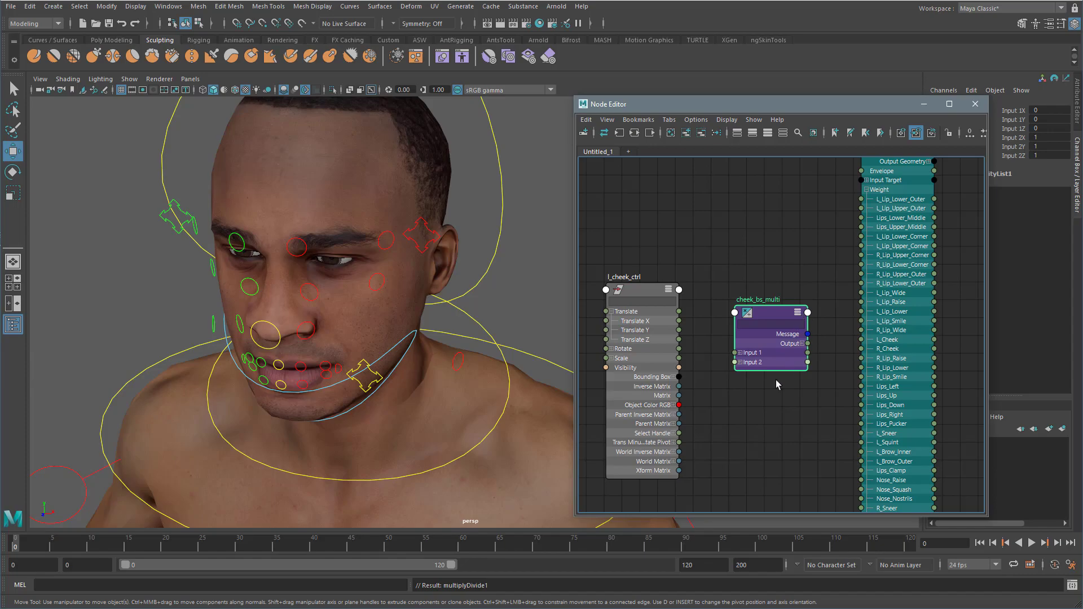
{"action": "left_click", "coordinate": [740, 362]}
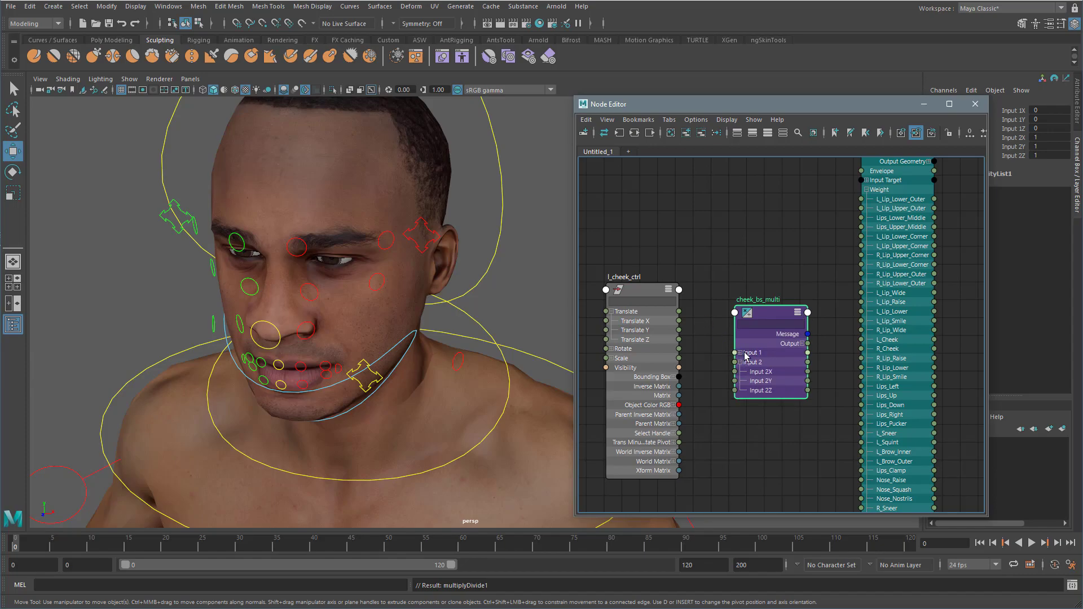
{"action": "left_click", "coordinate": [740, 352]}
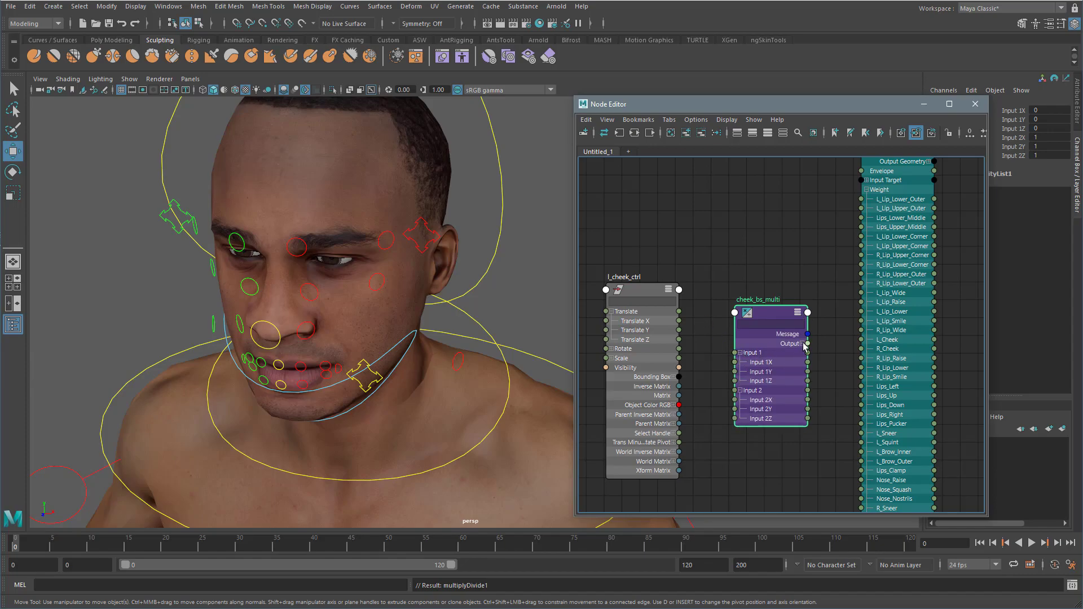
- Expand cheek_bs_multi's Output, and wire l_cheek_ctrl's Translate Z into Input 1X and Output X into Head_BS's L_Cheek weight
{"action": "left_click", "coordinate": [802, 344]}
{"action": "left_click_drag", "start_coordinate": [777, 313], "coordinate": [782, 288]}
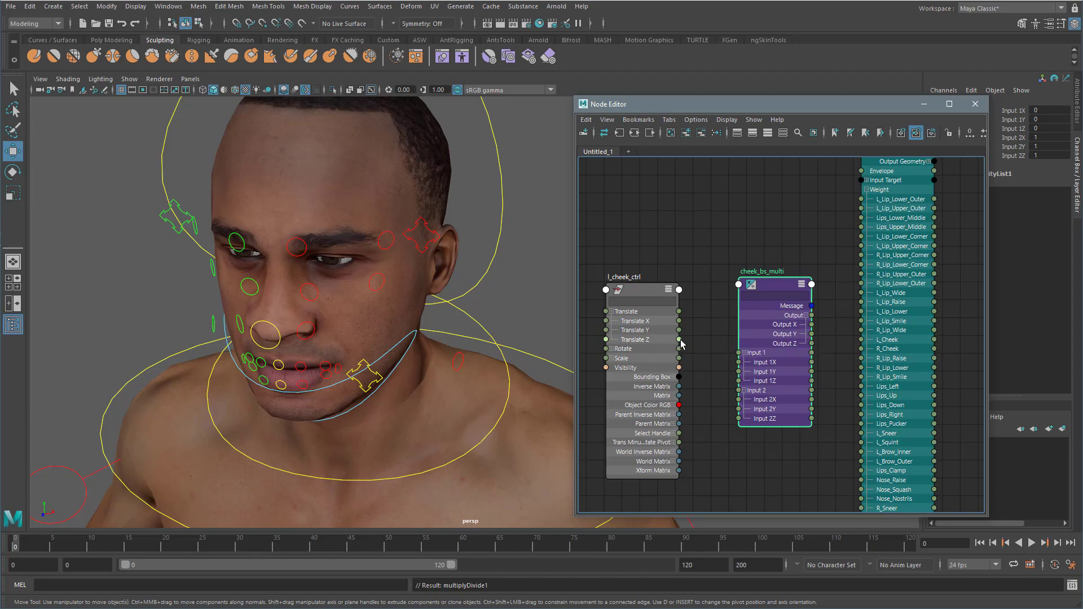
{"action": "left_click_drag", "start_coordinate": [679, 339], "coordinate": [738, 365]}
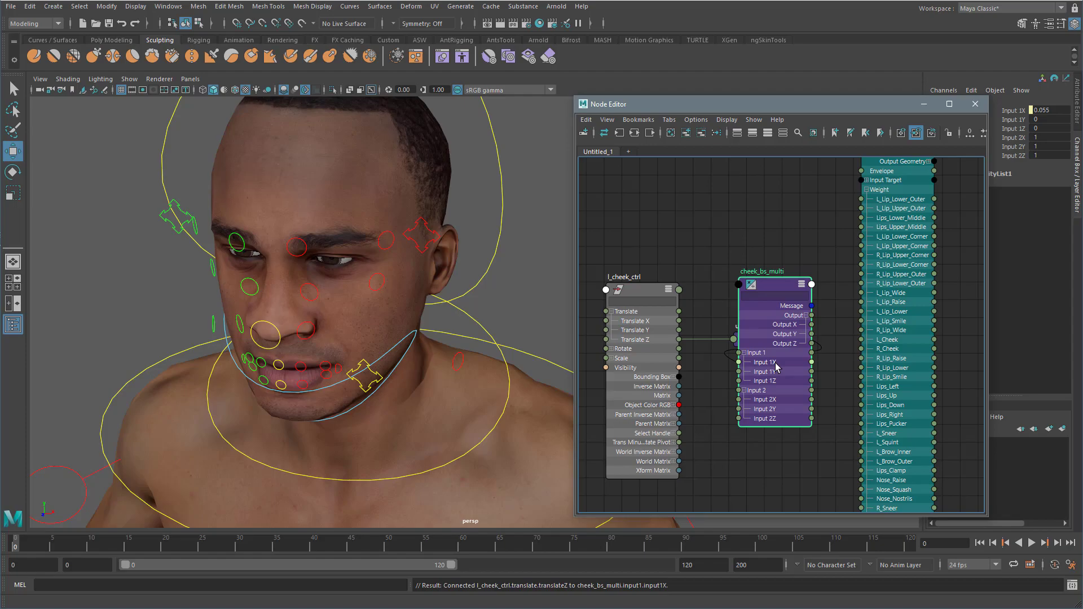
{"action": "left_click_drag", "start_coordinate": [868, 105], "coordinate": [781, 99]}
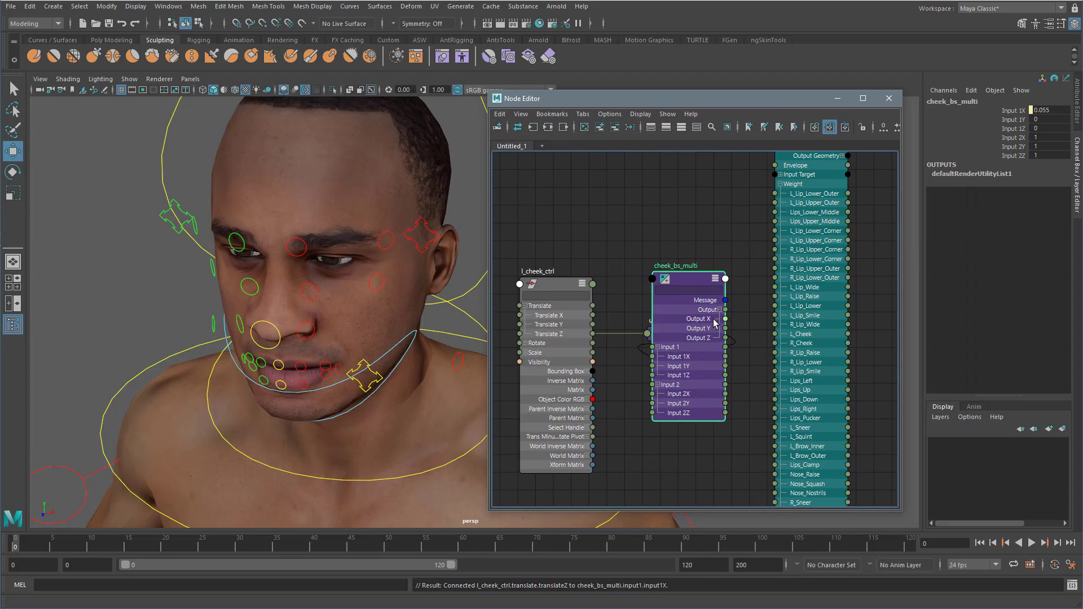
{"action": "left_click_drag", "start_coordinate": [726, 320], "coordinate": [776, 334]}
- Move the left cheek control outward to a Translate Z of about 0.093, and set cheek_bs_multi's Input 2X to 10
{"action": "left_click_drag", "start_coordinate": [420, 352], "coordinate": [479, 373], "text": "alt"}
{"action": "left_click", "coordinate": [409, 334]}
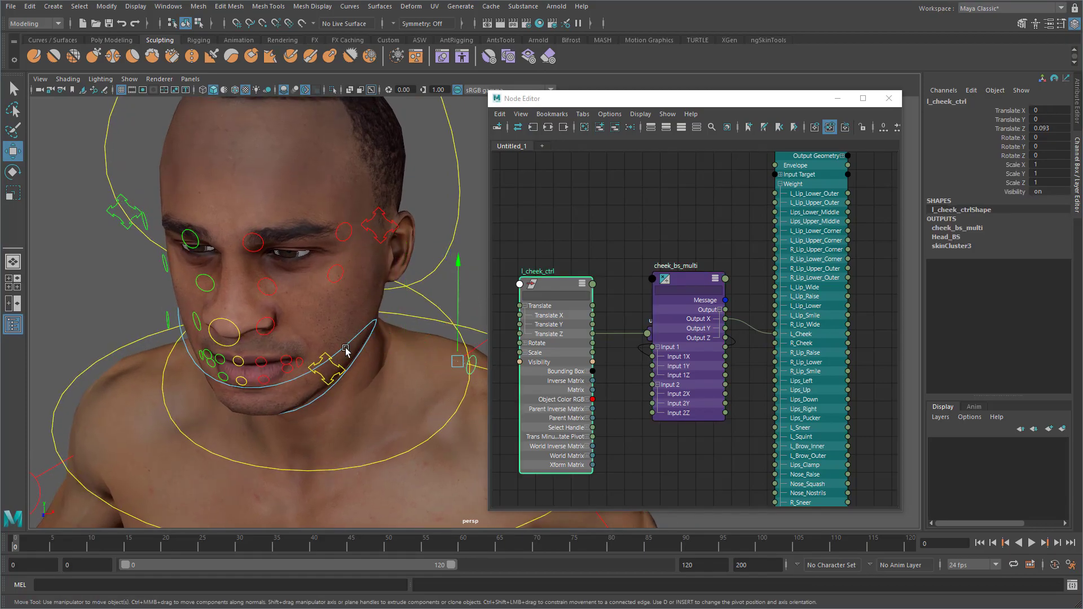
{"action": "left_click", "coordinate": [687, 280]}
{"action": "left_click", "coordinate": [1015, 138]}
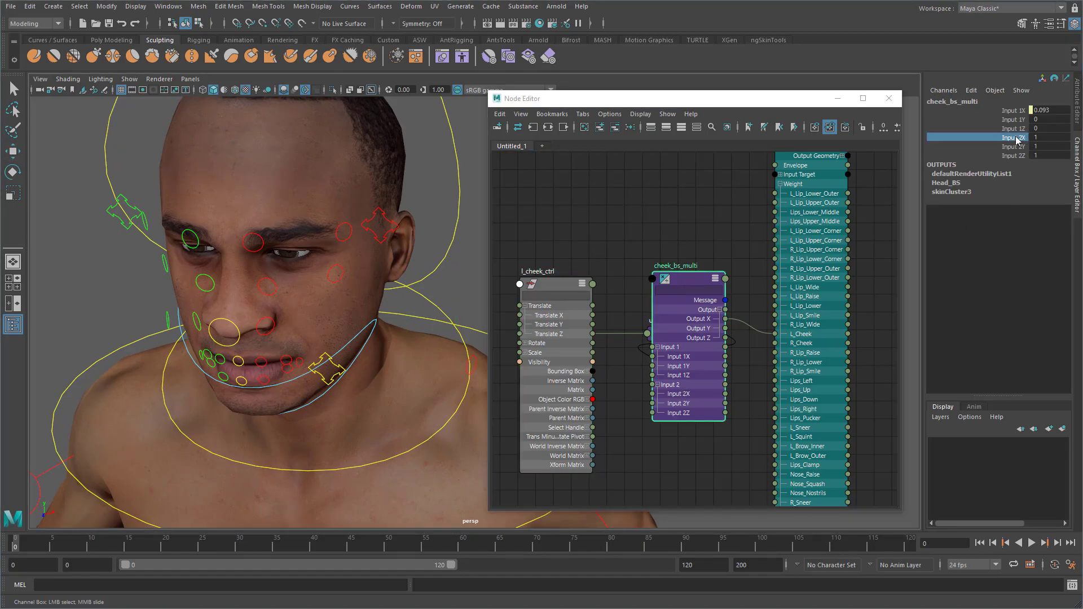
{"action": "left_click", "coordinate": [1045, 136]}
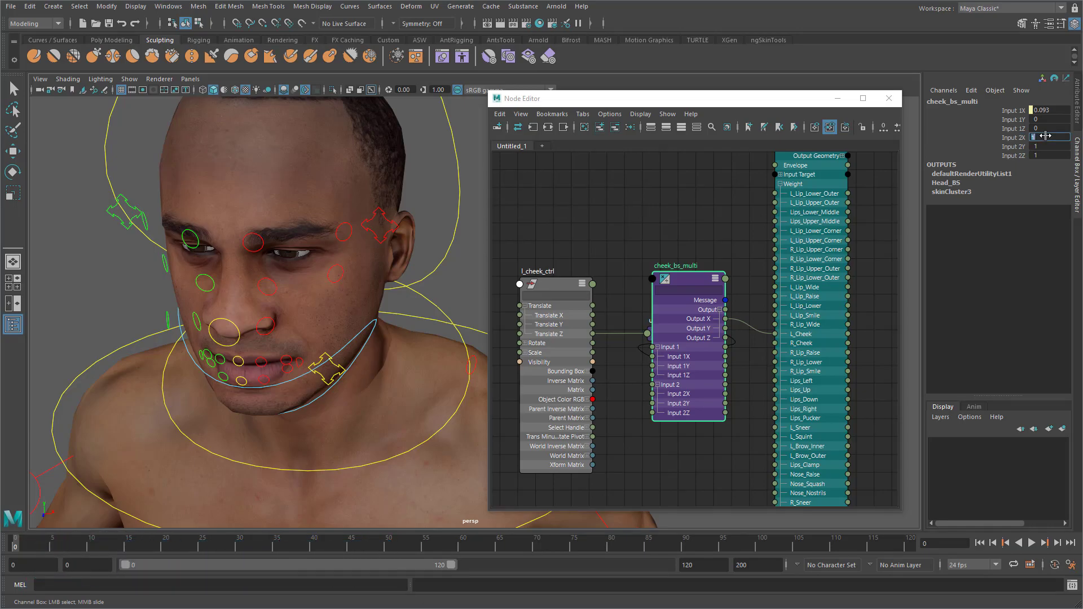
{"action": "key", "text": "Return"}
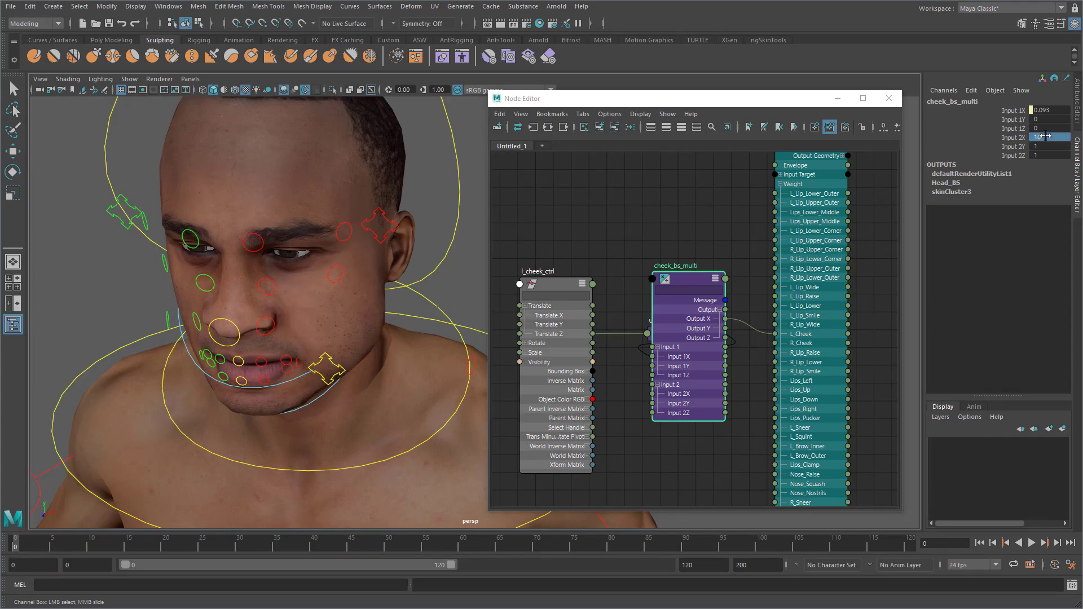
- Test the cheek puff by moving the left cheek control to a Translate Z of about 0.053
{"action": "left_click", "coordinate": [474, 355]}
{"action": "middle_click_drag", "start_coordinate": [472, 368], "coordinate": [444, 369], "text": "alt"}
{"action": "left_click_drag", "start_coordinate": [450, 369], "coordinate": [404, 349]}
{"action": "middle_click_drag", "start_coordinate": [404, 349], "coordinate": [385, 361], "text": "alt"}
{"action": "mouse_move", "coordinate": [438, 350]}
{"action": "left_mouse_down"}
{"action": "mouse_move", "coordinate": [368, 346]}
{"action": "mouse_move", "coordinate": [457, 347]}
{"action": "mouse_move", "coordinate": [374, 345]}
{"action": "mouse_move", "coordinate": [440, 346]}
{"action": "left_mouse_up"}
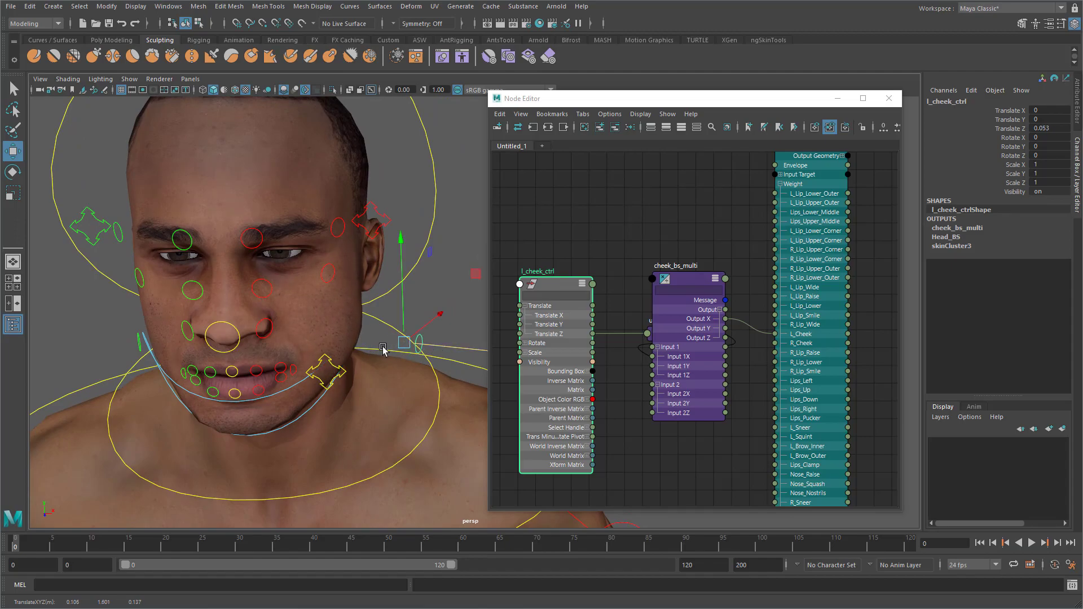
- Set cheek_bs_multi's Input 2X to 20, and retest the left cheek control at a Translate Z of about 0.032
{"action": "left_click", "coordinate": [674, 286]}
{"action": "left_click", "coordinate": [1051, 138]}
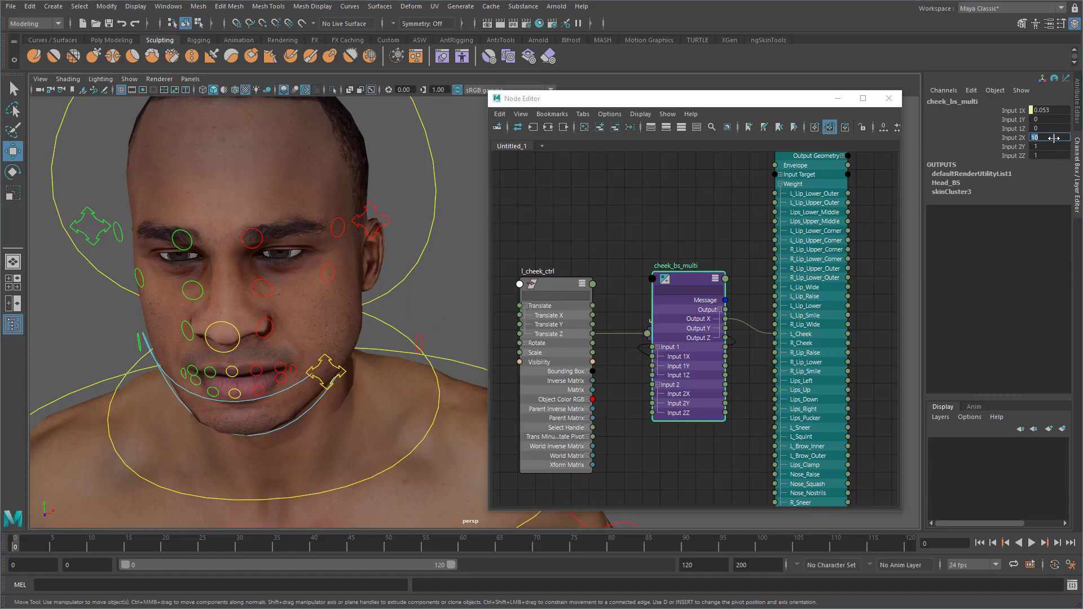
{"action": "type", "text": "20"}
{"action": "key", "text": "Return"}
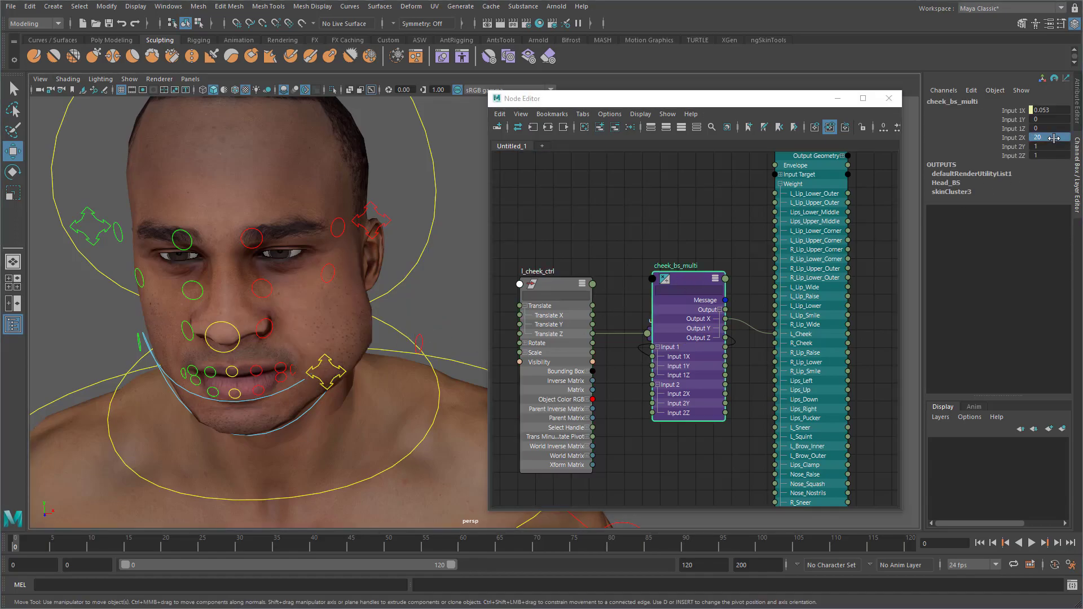
{"action": "left_click", "coordinate": [422, 340]}
{"action": "left_click_drag", "start_coordinate": [449, 351], "coordinate": [404, 341]}
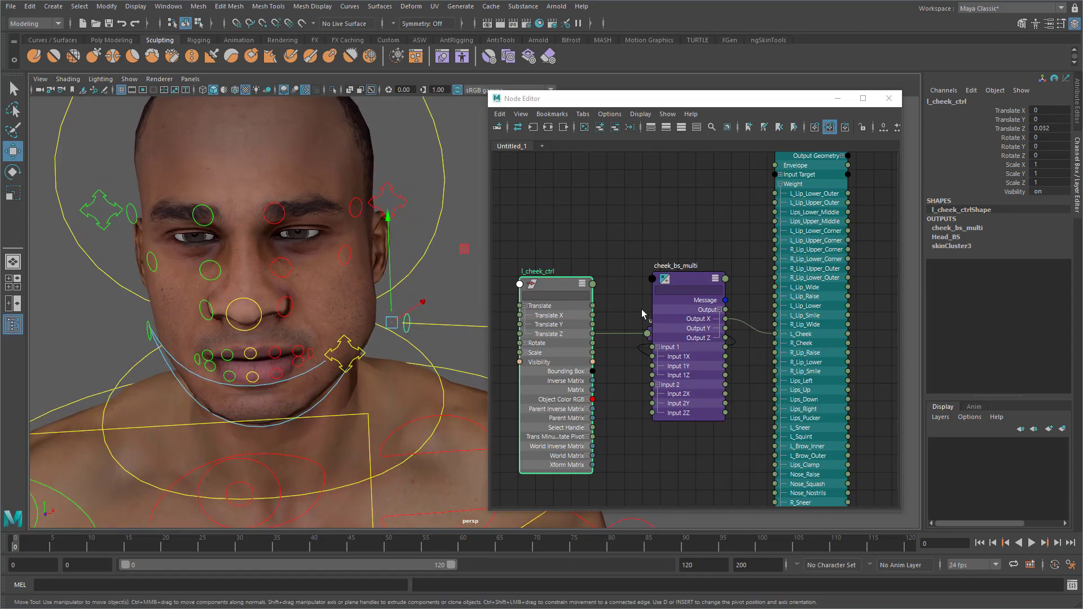
- Increase cheek_bs_multi's Input 2X interactively while watching the cheek, and settle it at 35
{"action": "left_click", "coordinate": [692, 276]}
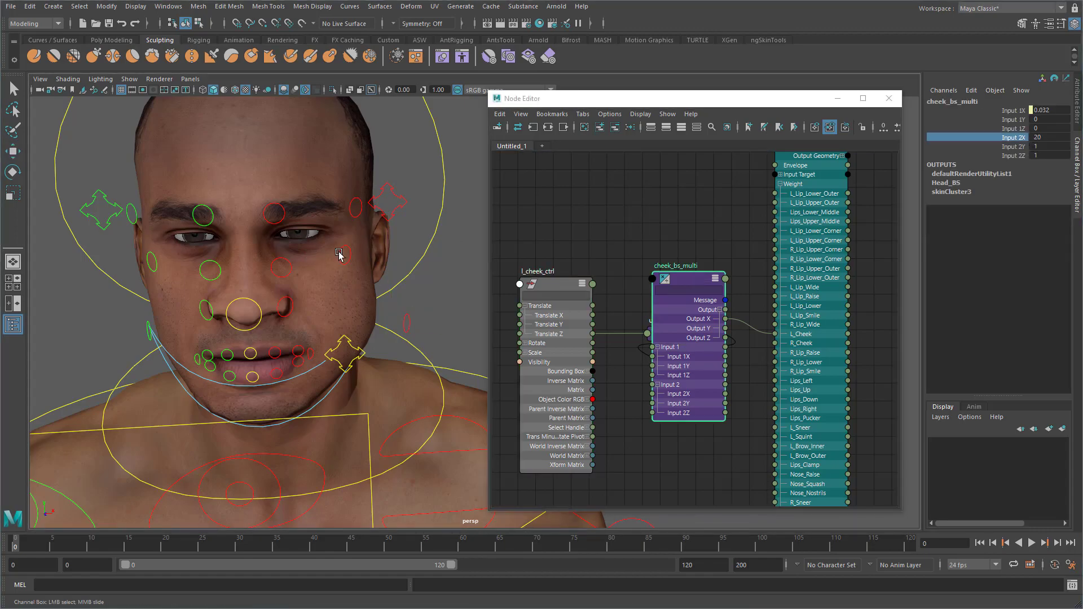
{"action": "middle_click_drag", "start_coordinate": [345, 253], "coordinate": [422, 253]}
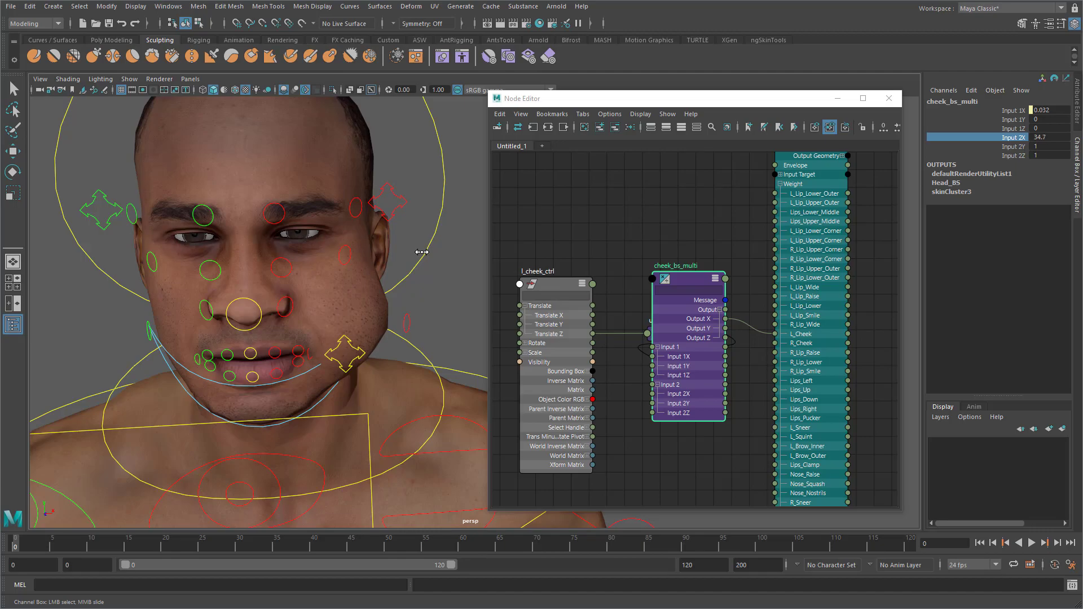
{"action": "double_click", "coordinate": [1049, 137]}
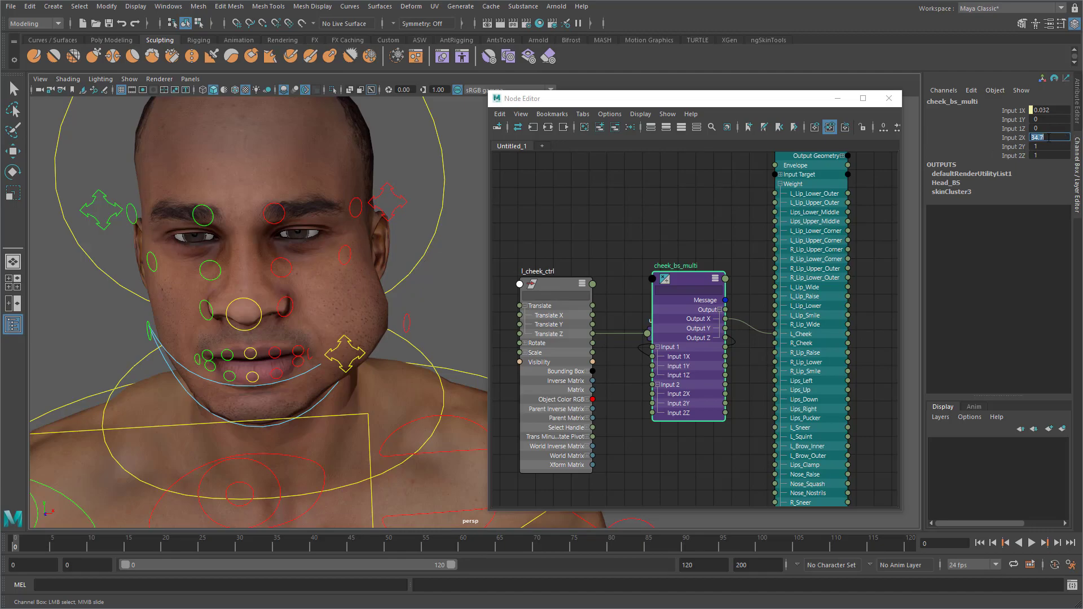
{"action": "key", "text": "Return"}
- Test the left cheek control at a Translate Z of about 0.024, and reset its Translate Z to 0
{"action": "left_click", "coordinate": [407, 315]}
{"action": "key", "text": "w"}
{"action": "left_click_drag", "start_coordinate": [427, 345], "coordinate": [463, 336], "text": "alt"}
{"action": "left_click_drag", "start_coordinate": [430, 337], "coordinate": [451, 342]}
{"action": "left_click", "coordinate": [1054, 128]}
{"action": "double_click", "coordinate": [1059, 127]}
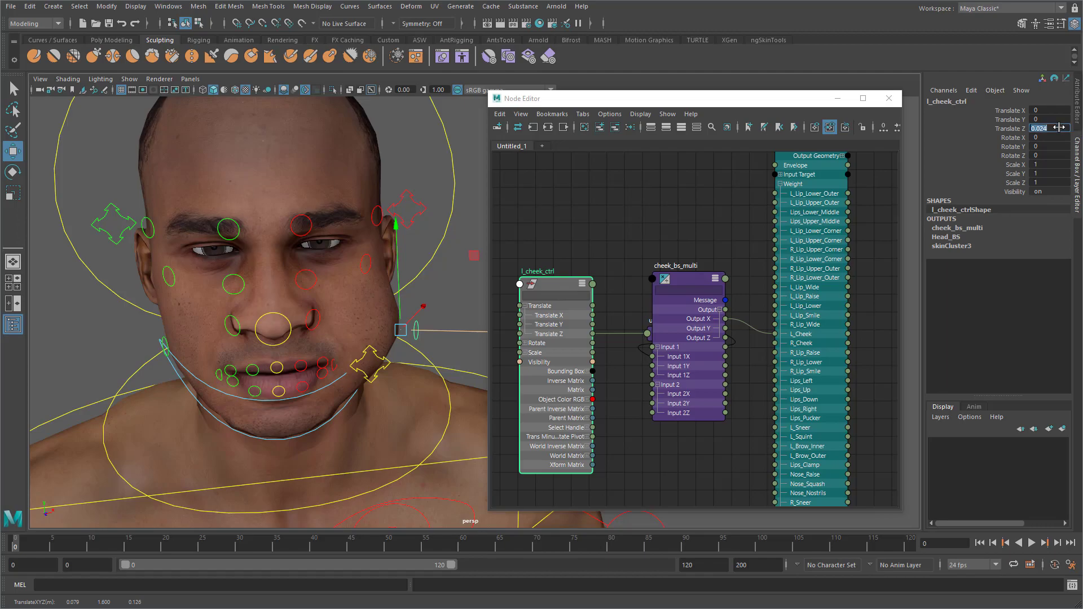
{"action": "type", "text": "0"}
{"action": "key", "text": "Return"}
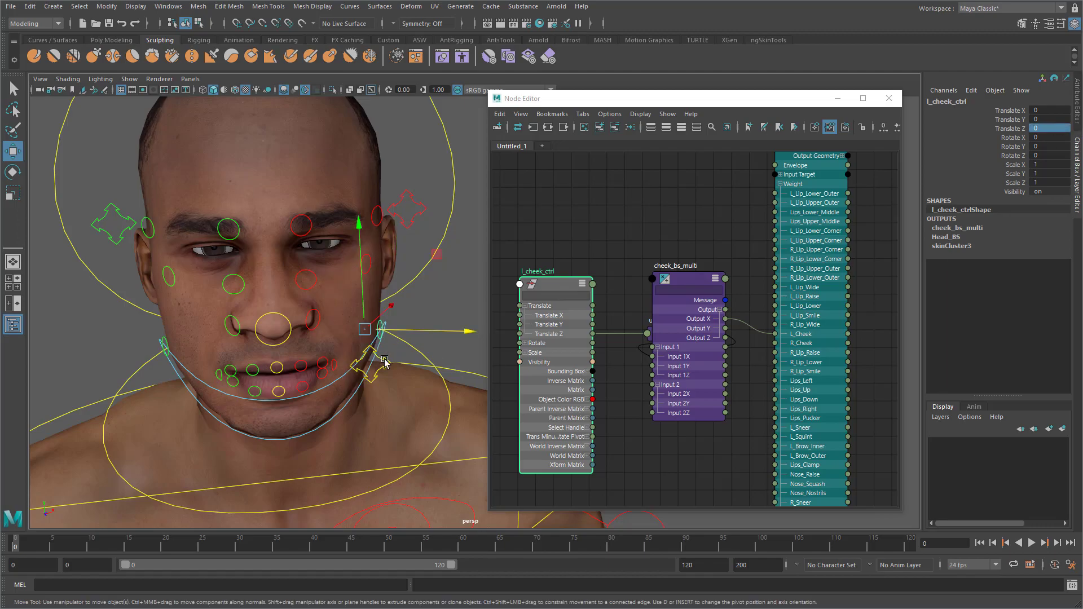
- Add the right cheek control r_cheek_ctrl to the node graph, and remove its r_cheek_ctrlShape node from the graph
{"action": "left_click", "coordinate": [163, 337]}
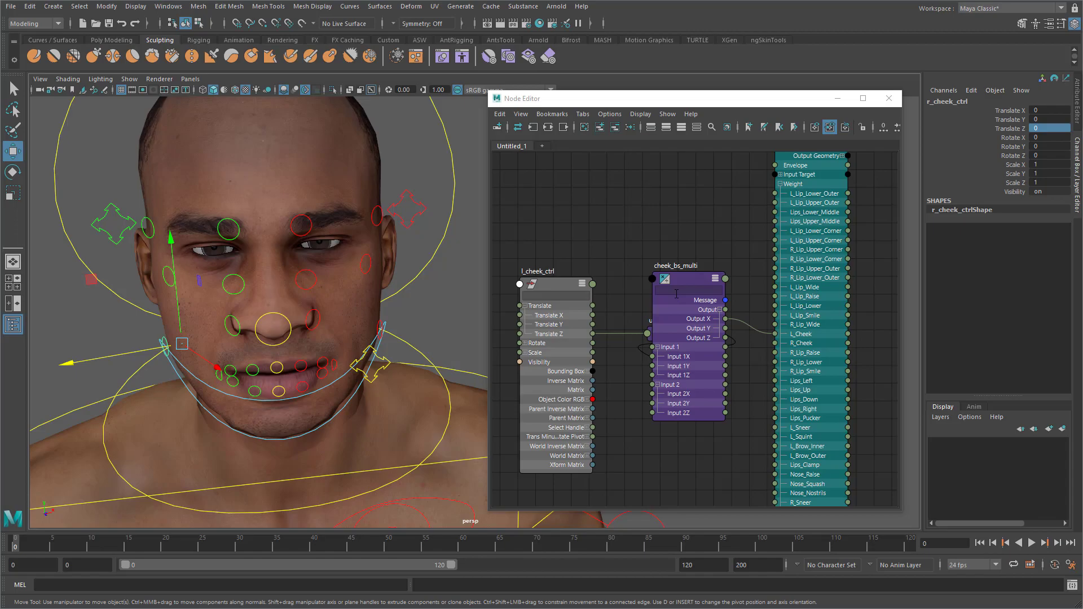
{"action": "left_click", "coordinate": [600, 126]}
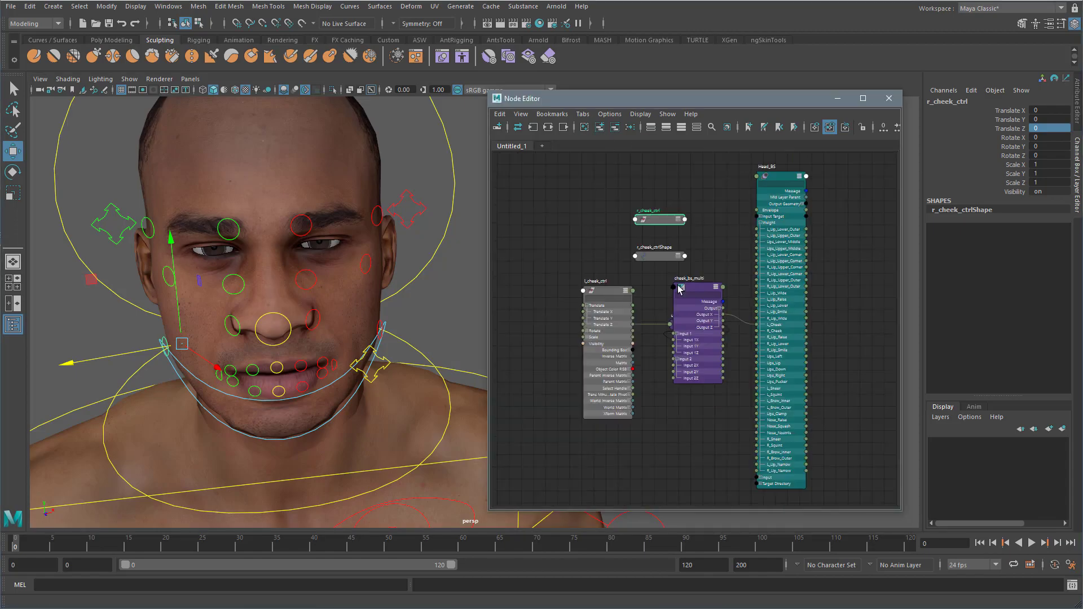
{"action": "left_click", "coordinate": [667, 259]}
{"action": "left_click", "coordinate": [615, 128]}
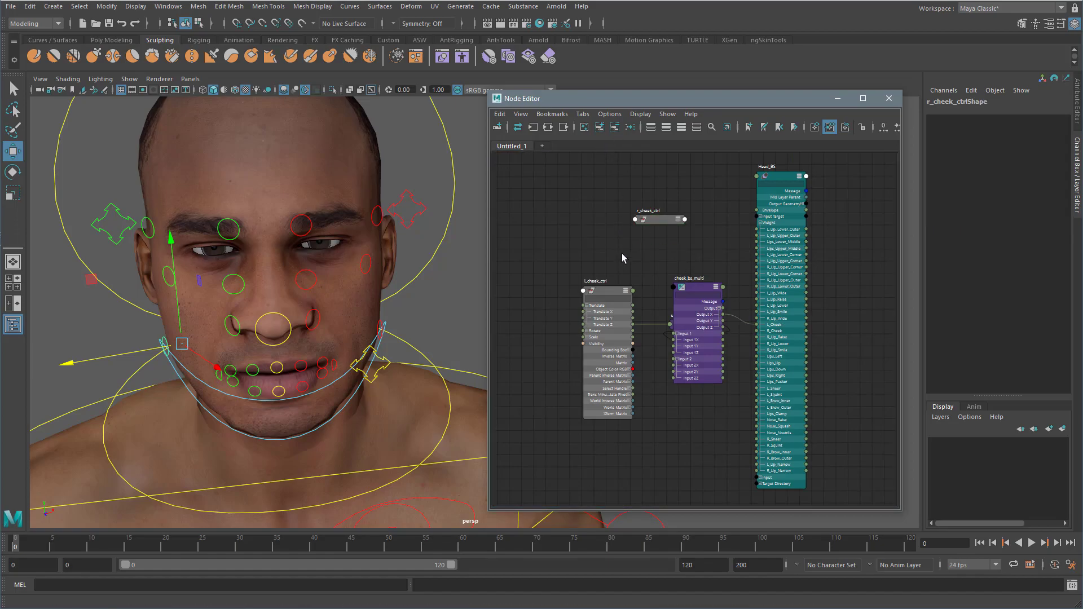
- Show all attributes of the r_cheek_ctrl node, expand its Translate components, and place it above l_cheek_ctrl
{"action": "middle_click_drag", "start_coordinate": [621, 252], "coordinate": [627, 281], "text": "alt"}
{"action": "scroll", "coordinate": [626, 280], "scroll_direction": "up", "scroll_amount": 3}
{"action": "left_click", "coordinate": [683, 250]}
{"action": "left_click", "coordinate": [683, 250]}
{"action": "left_click_drag", "start_coordinate": [670, 244], "coordinate": [546, 179]}
{"action": "left_click", "coordinate": [583, 193]}
{"action": "left_click", "coordinate": [602, 179]}
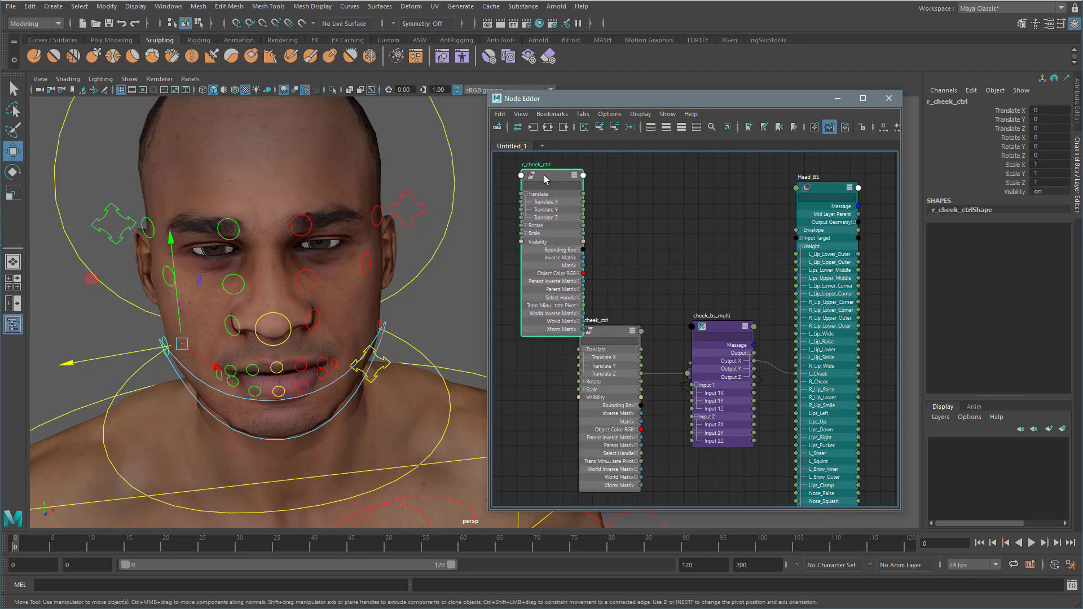
- Rearrange the graph with l_cheek_ctrl below r_cheek_ctrl and the unit conversion node clear of cheek_bs_multi
{"action": "left_click_drag", "start_coordinate": [610, 336], "coordinate": [573, 409]}
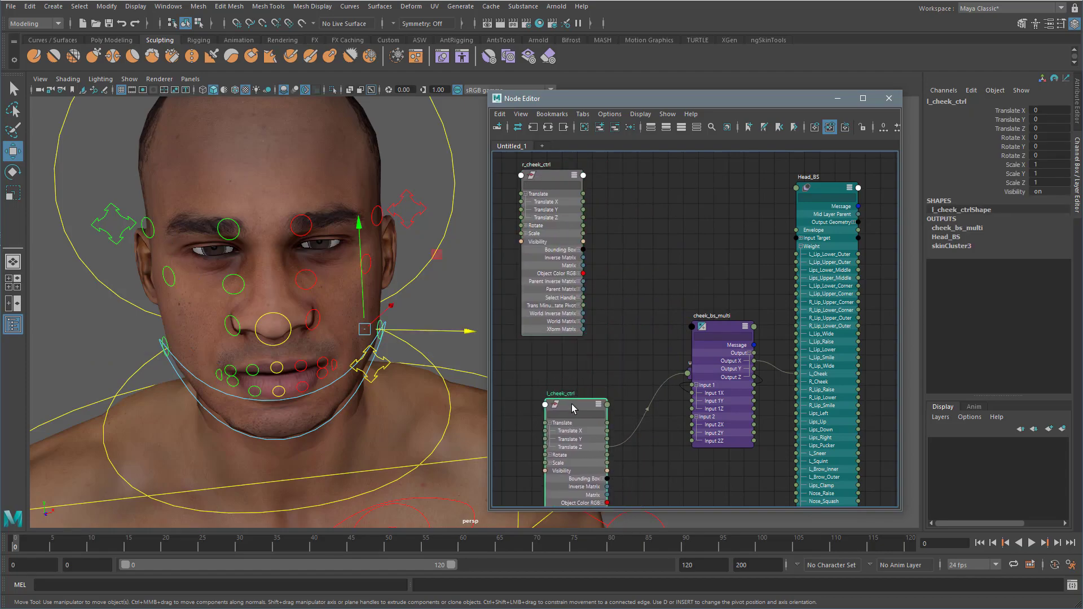
{"action": "left_click_drag", "start_coordinate": [714, 333], "coordinate": [725, 331]}
{"action": "left_click_drag", "start_coordinate": [697, 374], "coordinate": [640, 376]}
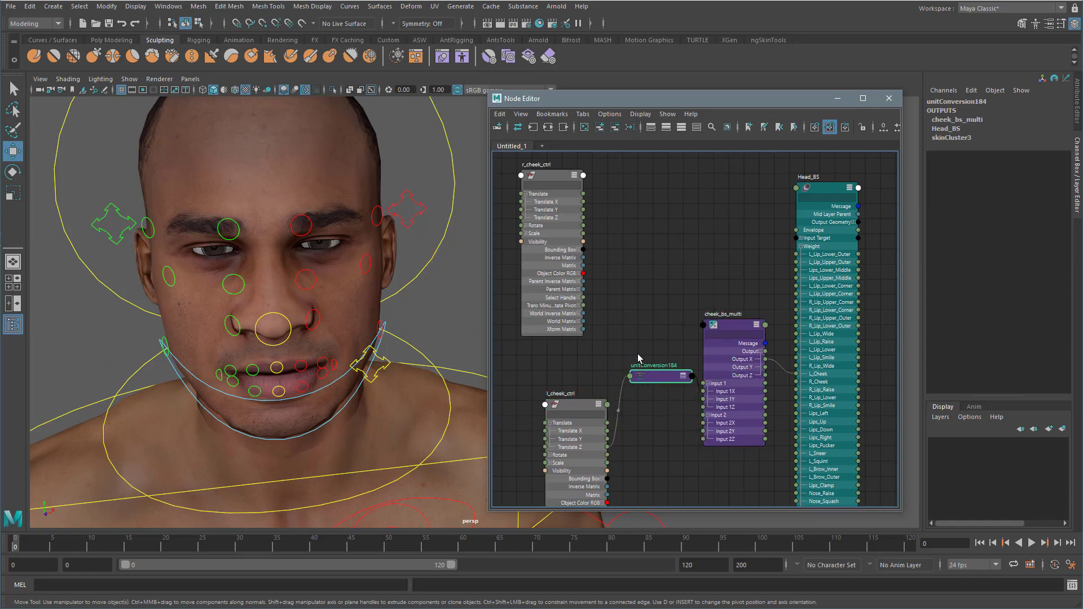
{"action": "left_click_drag", "start_coordinate": [550, 175], "coordinate": [576, 212]}
{"action": "scroll", "coordinate": [683, 282], "scroll_direction": "up", "scroll_amount": 2}
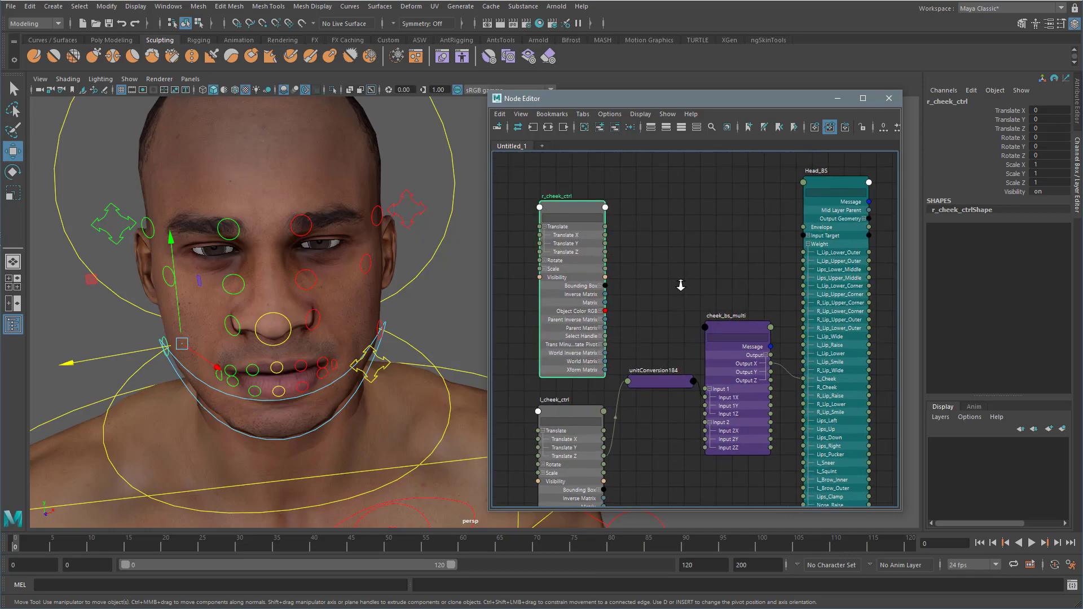
{"action": "middle_click_drag", "start_coordinate": [689, 286], "coordinate": [692, 263], "text": "alt"}
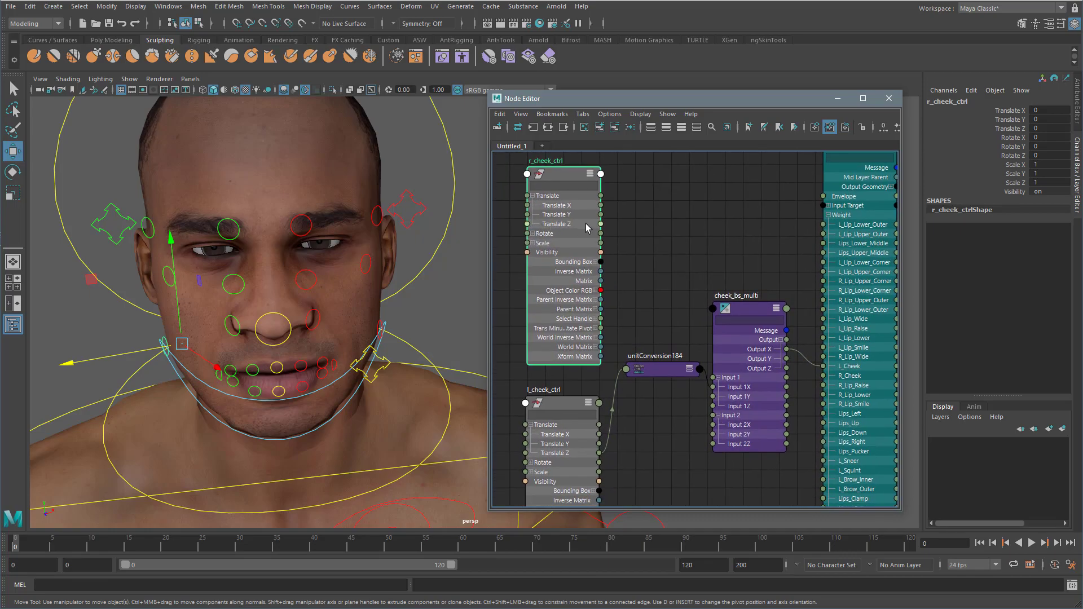
- Connect r_cheek_ctrl's Translate Z to cheek_bs_multi's Input 1Y, and its Output Y to Head_BS's R_Cheek weight
{"action": "left_click_drag", "start_coordinate": [601, 224], "coordinate": [714, 397]}
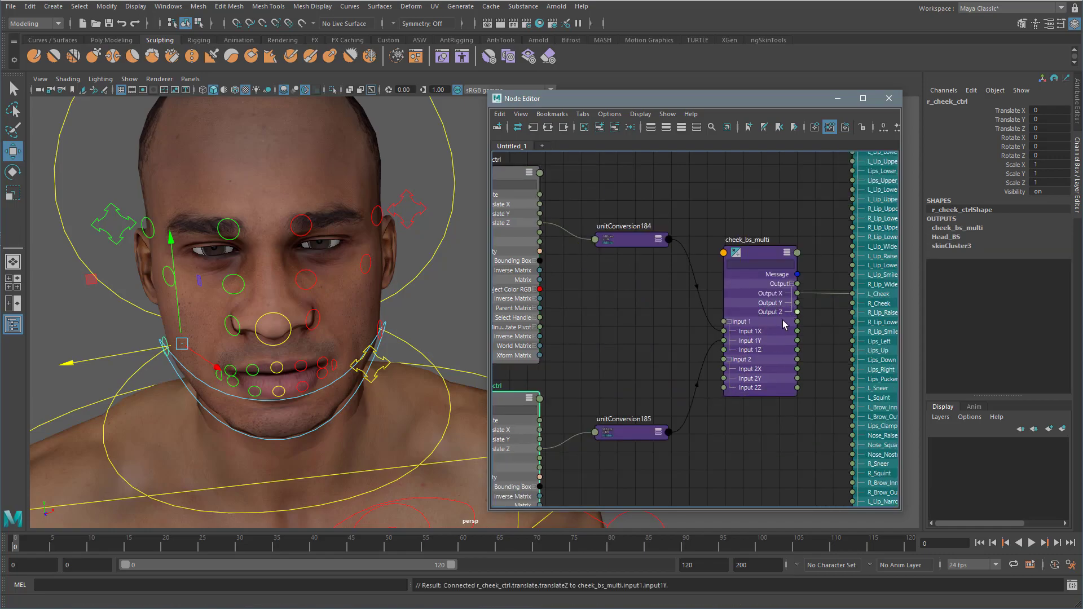
{"action": "middle_click_drag", "start_coordinate": [819, 325], "coordinate": [765, 328], "text": "alt"}
{"action": "left_click_drag", "start_coordinate": [744, 309], "coordinate": [798, 311]}
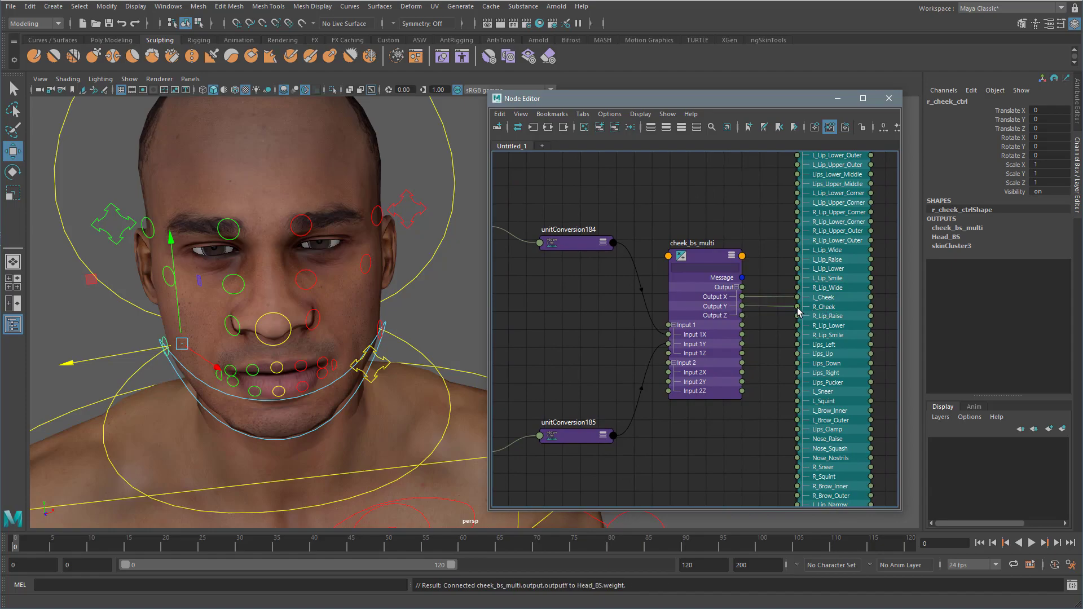
- Set cheek_bs_multi's Input 2Y to 35
{"action": "left_click", "coordinate": [706, 263]}
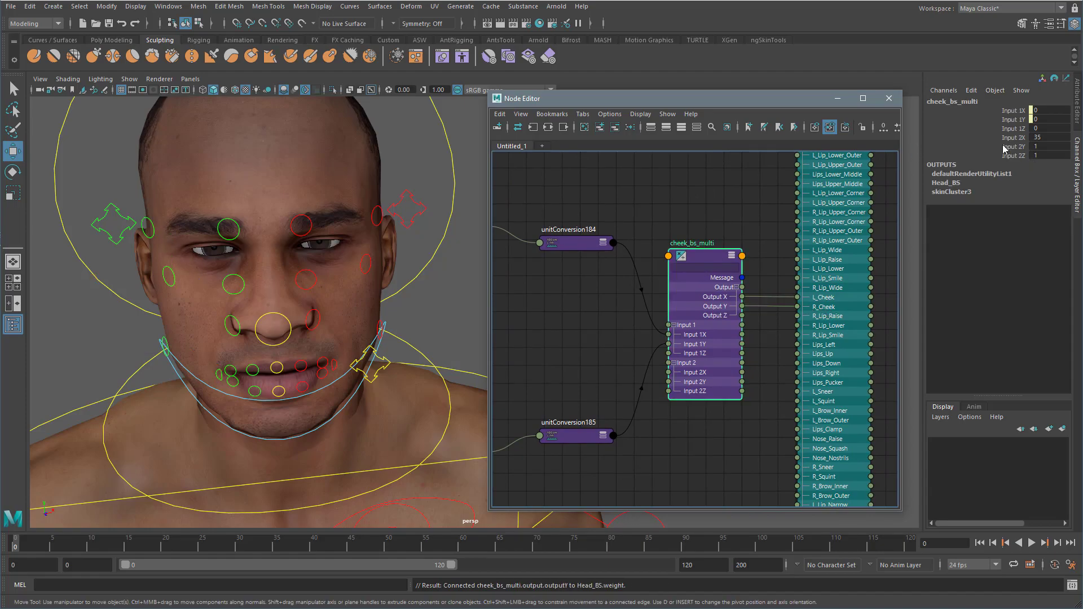
{"action": "double_click", "coordinate": [1041, 146]}
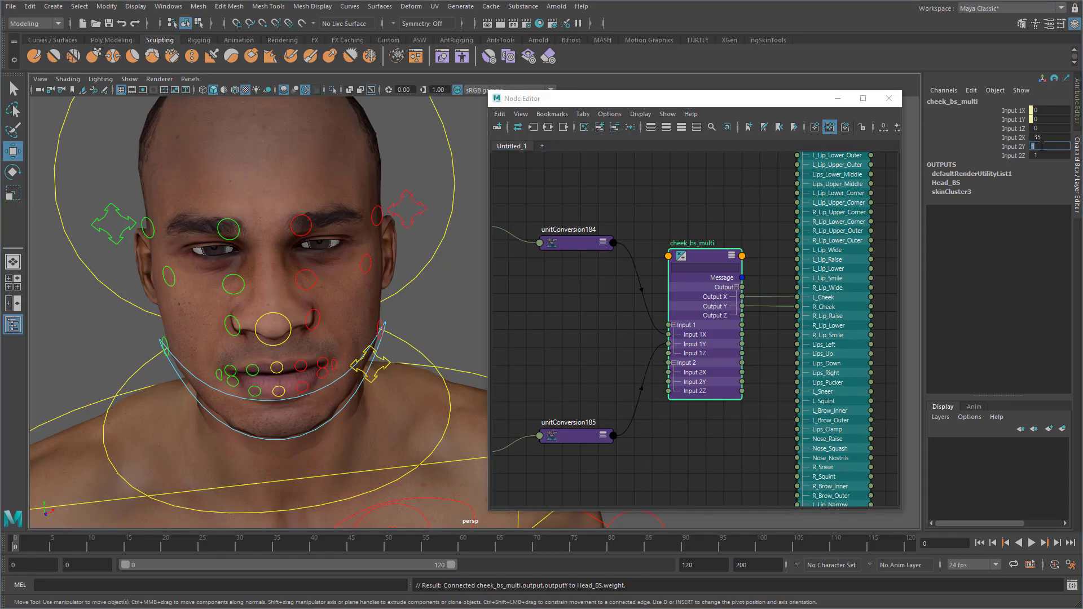
{"action": "key", "text": "Return"}
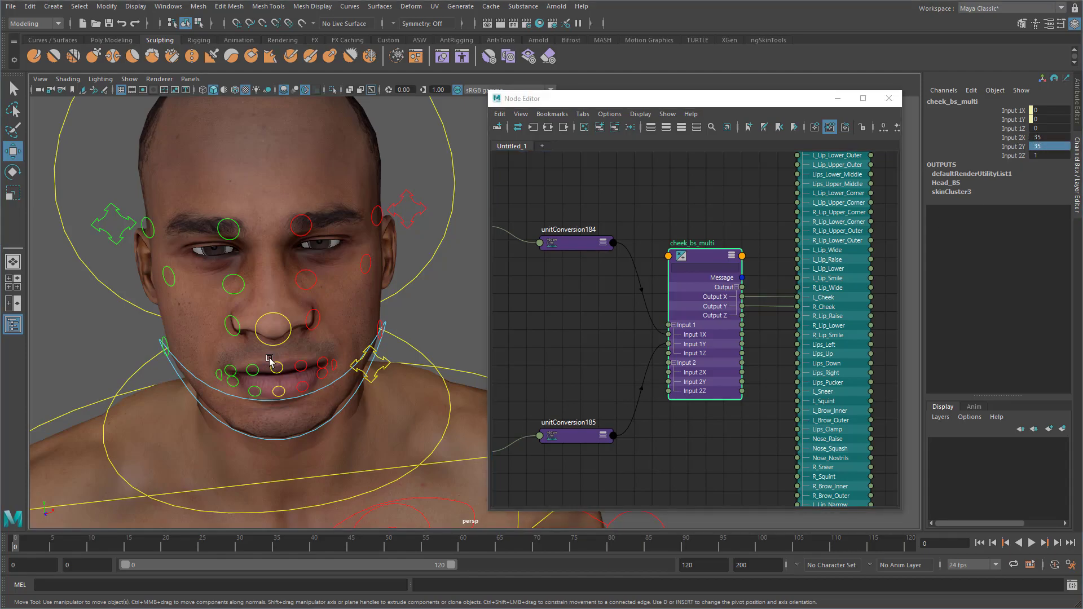
- Test both cheek controls by moving the right to Translate Z 0.02 and the left to 0.023, and undo the moves
{"action": "left_click", "coordinate": [163, 342]}
{"action": "left_click_drag", "start_coordinate": [127, 356], "coordinate": [96, 378]}
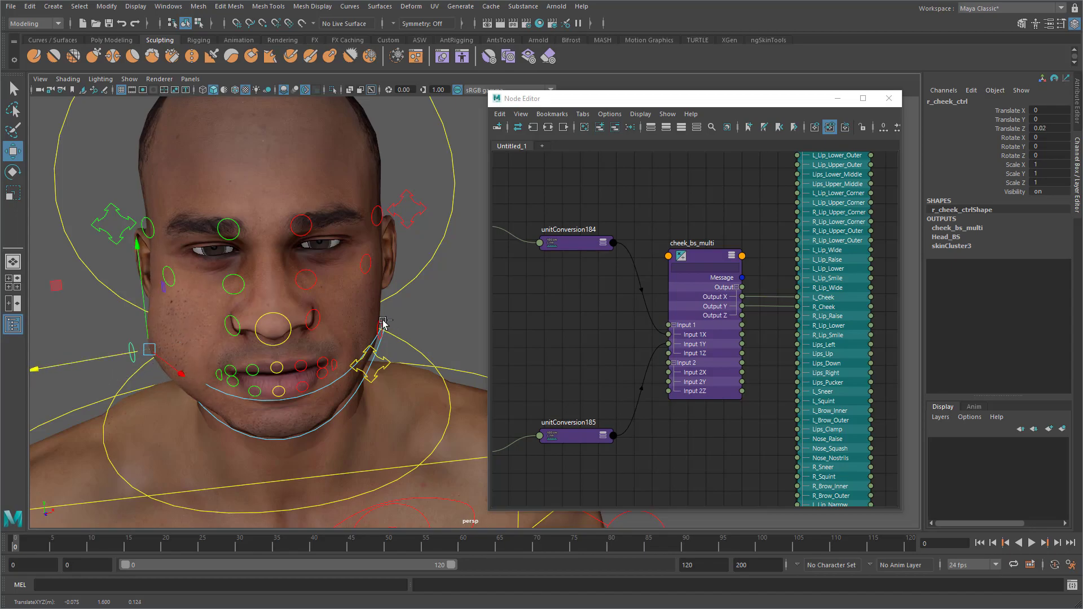
{"action": "left_click", "coordinate": [387, 328]}
{"action": "left_click_drag", "start_coordinate": [423, 331], "coordinate": [446, 337]}
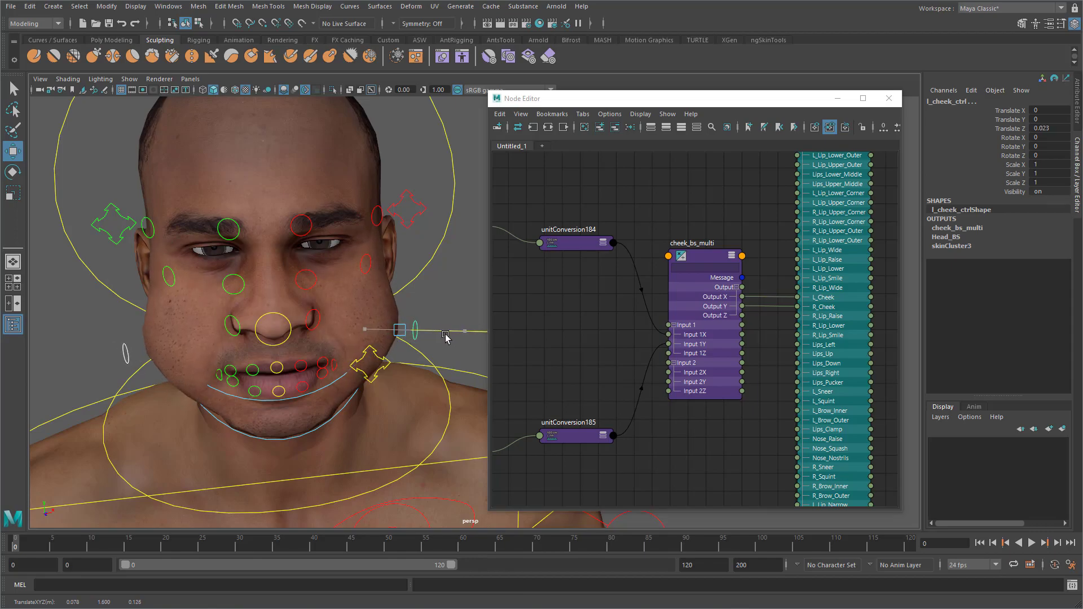
{"action": "key", "text": "ctrl+z"}
- Deselect the cheek controls and close the Node Editor
{"action": "left_click_drag", "start_coordinate": [333, 377], "coordinate": [391, 374], "text": "alt"}
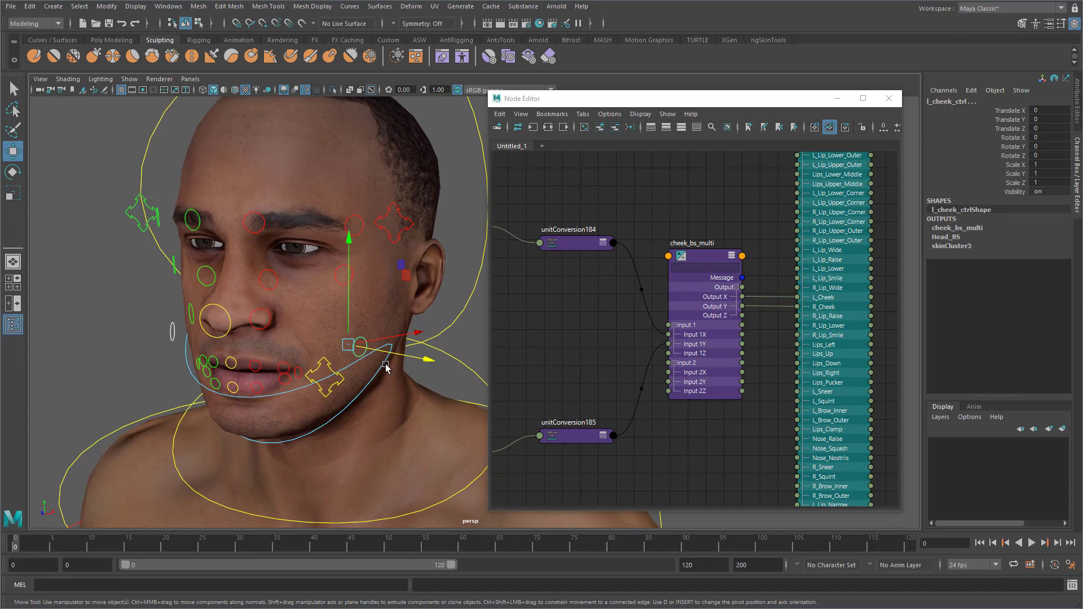
{"action": "left_click", "coordinate": [428, 322]}
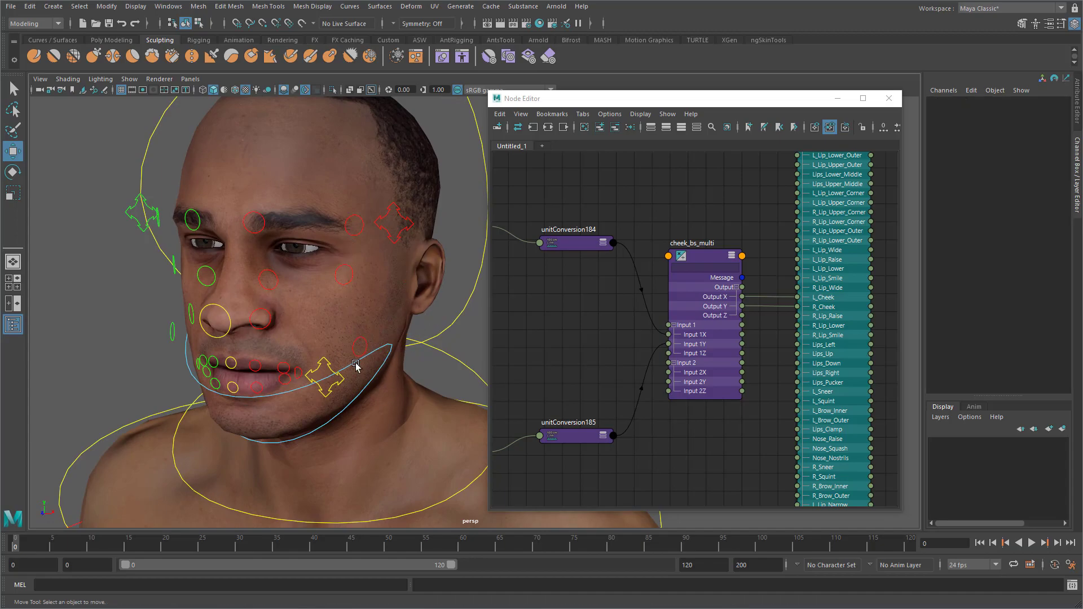
{"action": "left_click_drag", "start_coordinate": [269, 399], "coordinate": [226, 391], "text": "alt"}
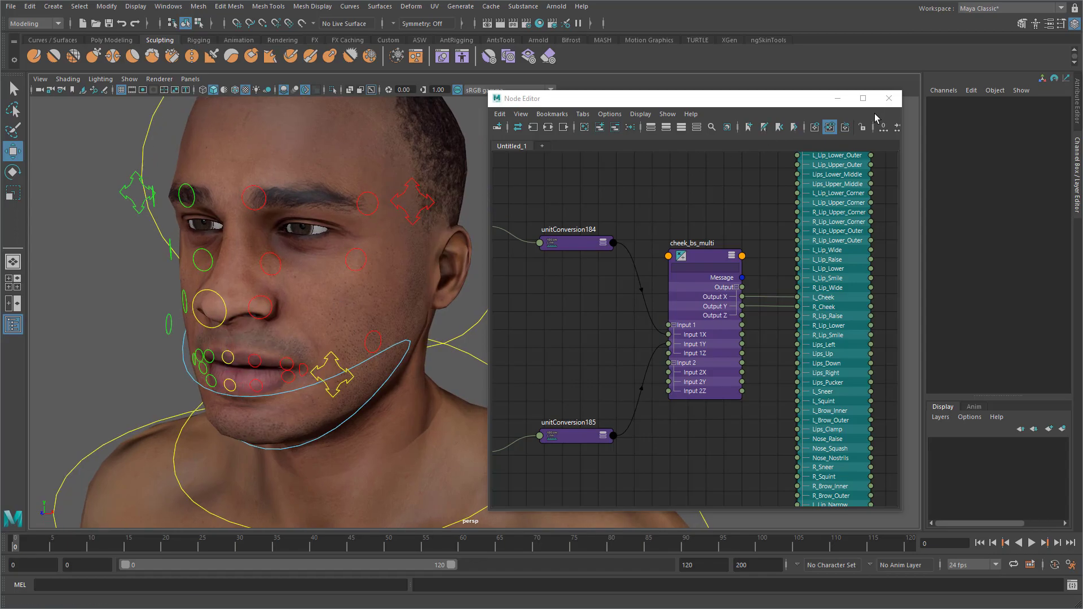
{"action": "left_click", "coordinate": [889, 98]}
- Select mouth_upper_middle_ctrl on the upper lip, try a small move with it, and undo that move
{"action": "left_click_drag", "start_coordinate": [355, 314], "coordinate": [320, 325], "text": "alt"}
{"action": "left_click", "coordinate": [316, 366]}
{"action": "key", "text": "ctrl+z"}
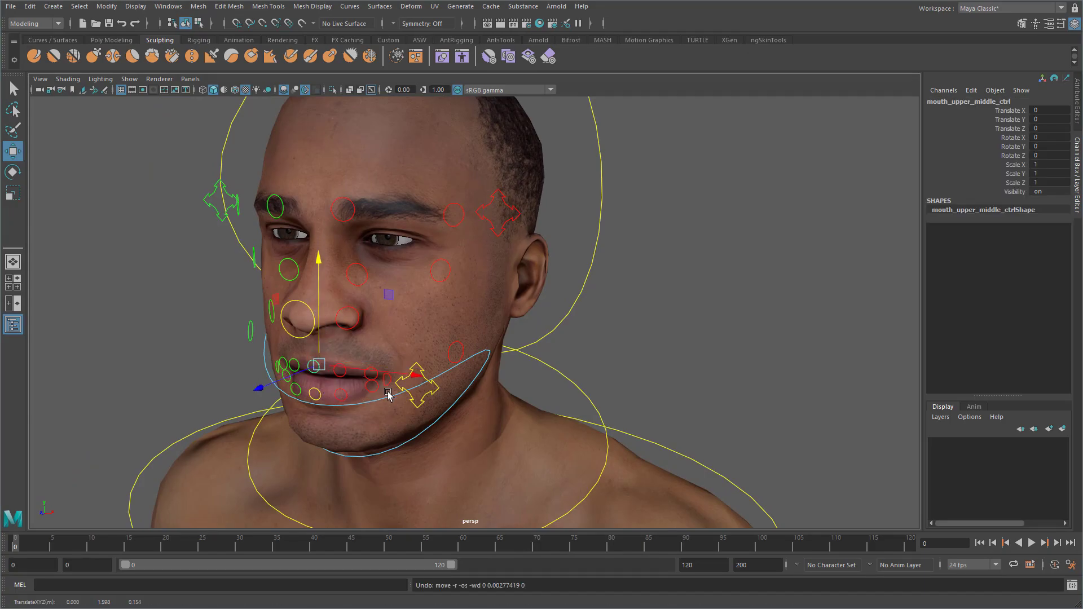
- Open the Blendshape Rigging Tool with nothing selected and choose Head_BS as its BlendShape Node
{"action": "left_click_drag", "start_coordinate": [409, 336], "coordinate": [445, 333], "text": "alt"}
{"action": "left_click", "coordinate": [710, 328]}
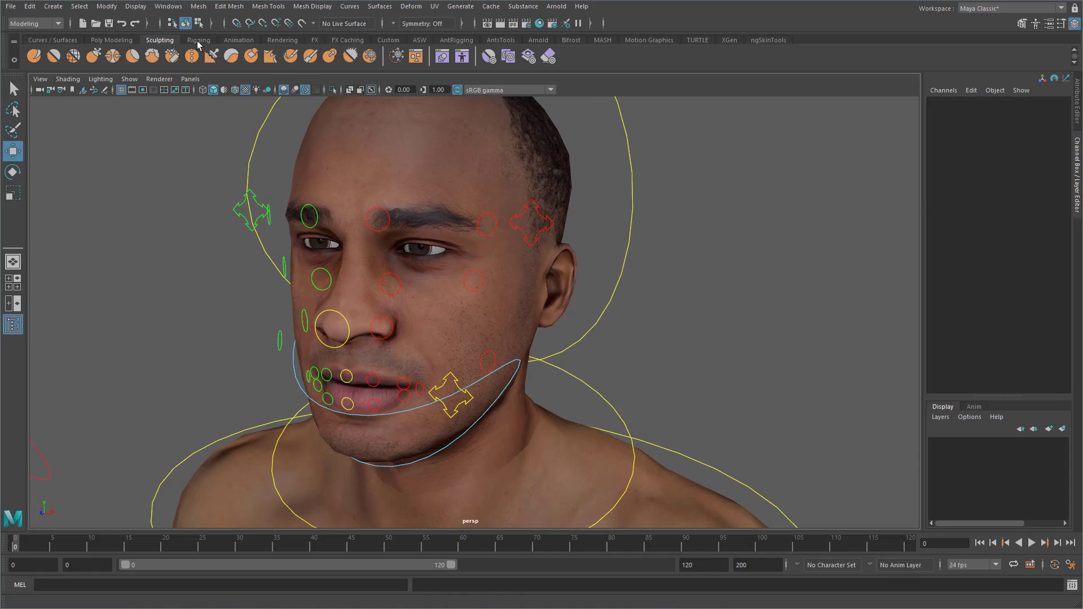
{"action": "left_click", "coordinate": [198, 40]}
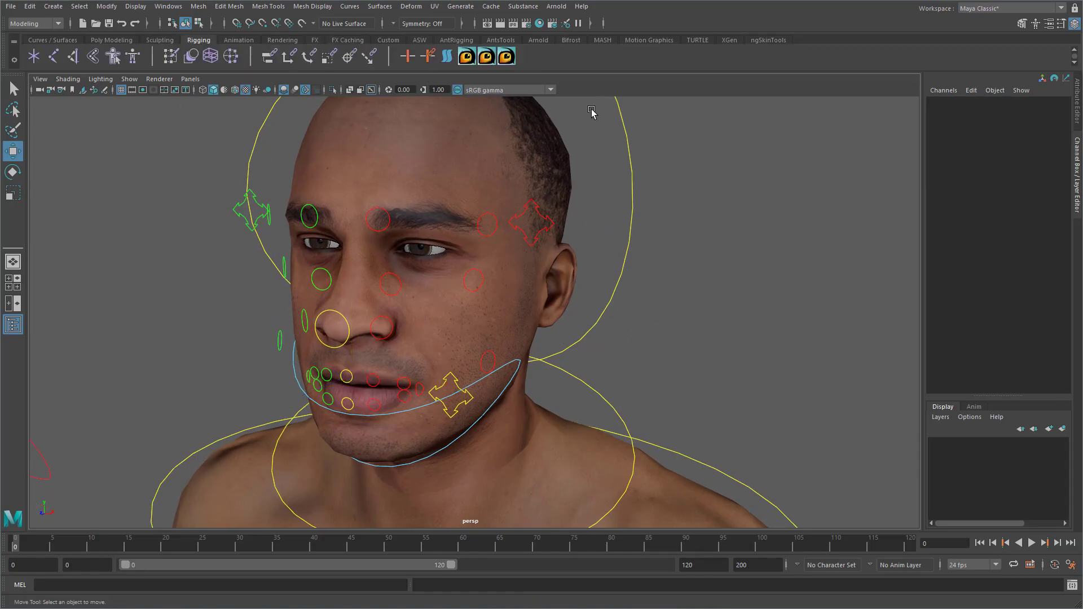
{"action": "left_click", "coordinate": [509, 59]}
{"action": "left_click_drag", "start_coordinate": [807, 106], "coordinate": [733, 122]}
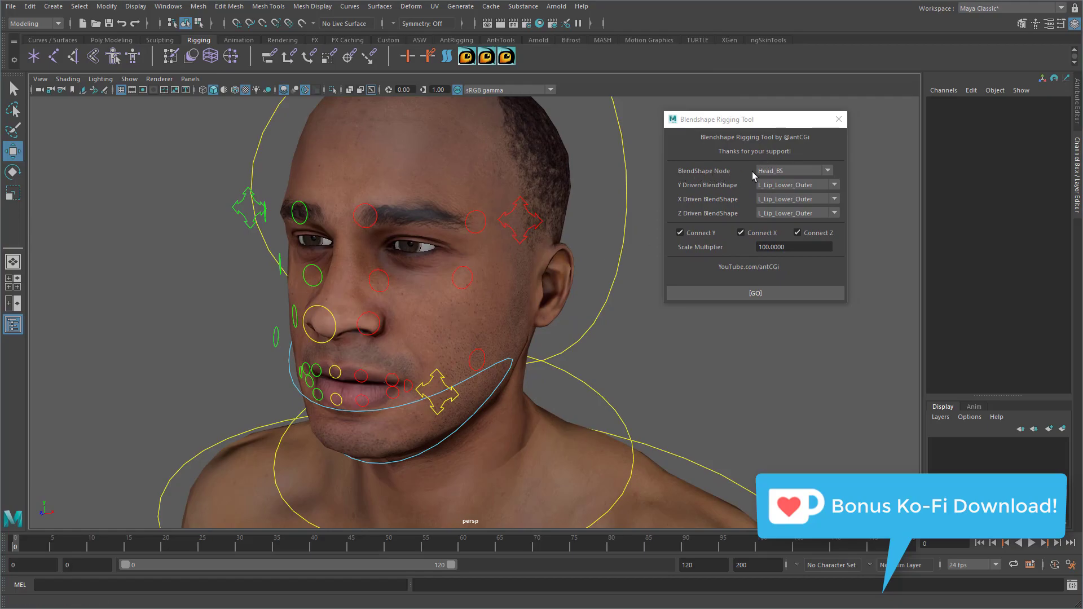
{"action": "left_click", "coordinate": [798, 168]}
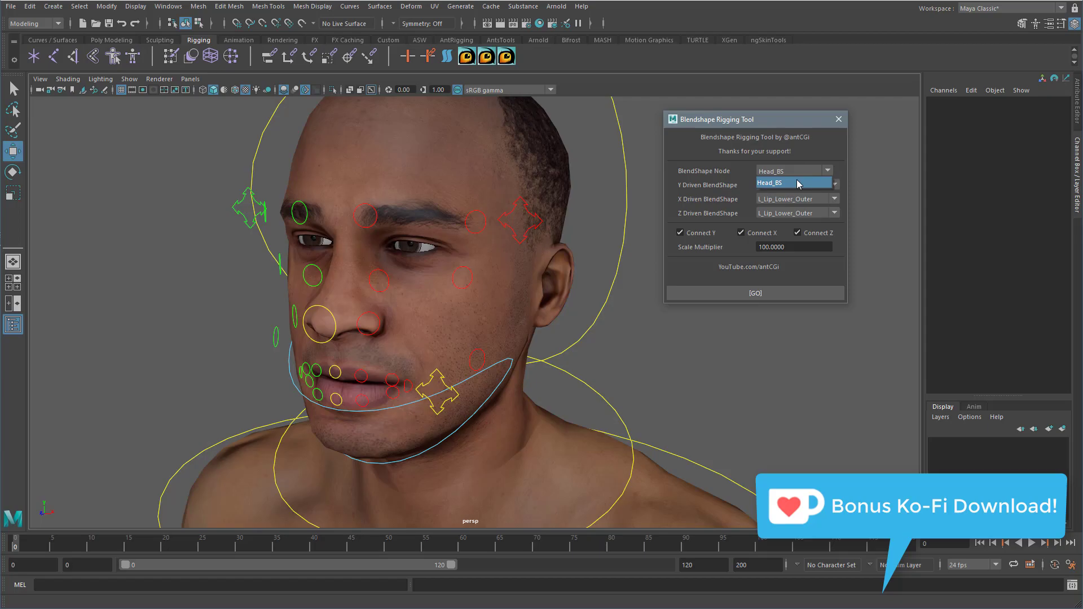
{"action": "left_click", "coordinate": [797, 183]}
- Reselect mouth_upper_middle_ctrl, raise it about 0.004 in Translate Y as a trial, and undo that move
{"action": "left_click", "coordinate": [334, 371]}
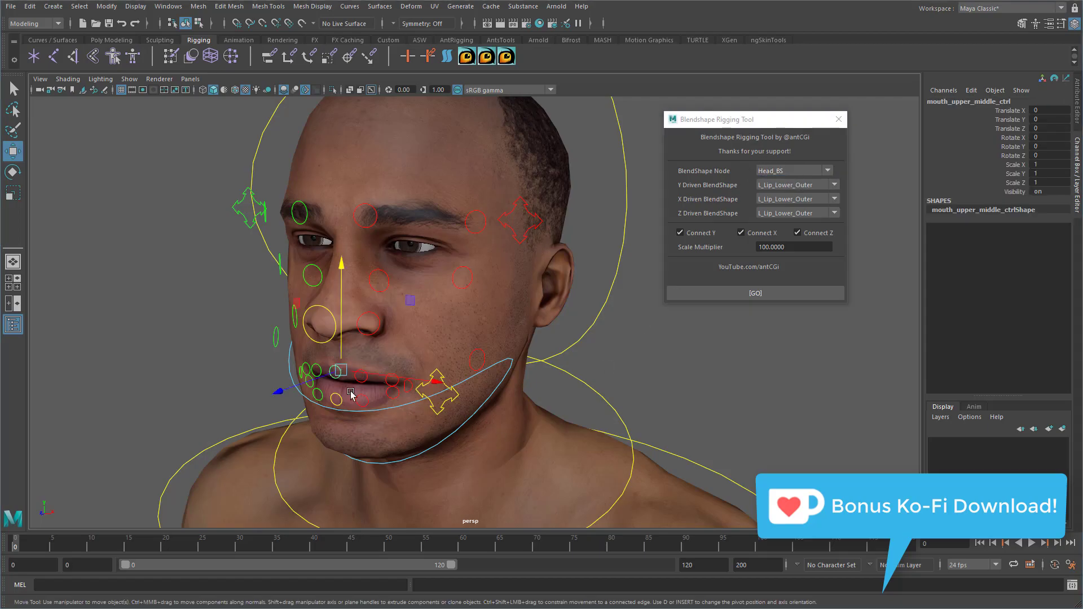
{"action": "left_click_drag", "start_coordinate": [462, 351], "coordinate": [468, 348], "text": "alt"}
{"action": "right_click_drag", "start_coordinate": [468, 348], "coordinate": [512, 343], "text": "alt"}
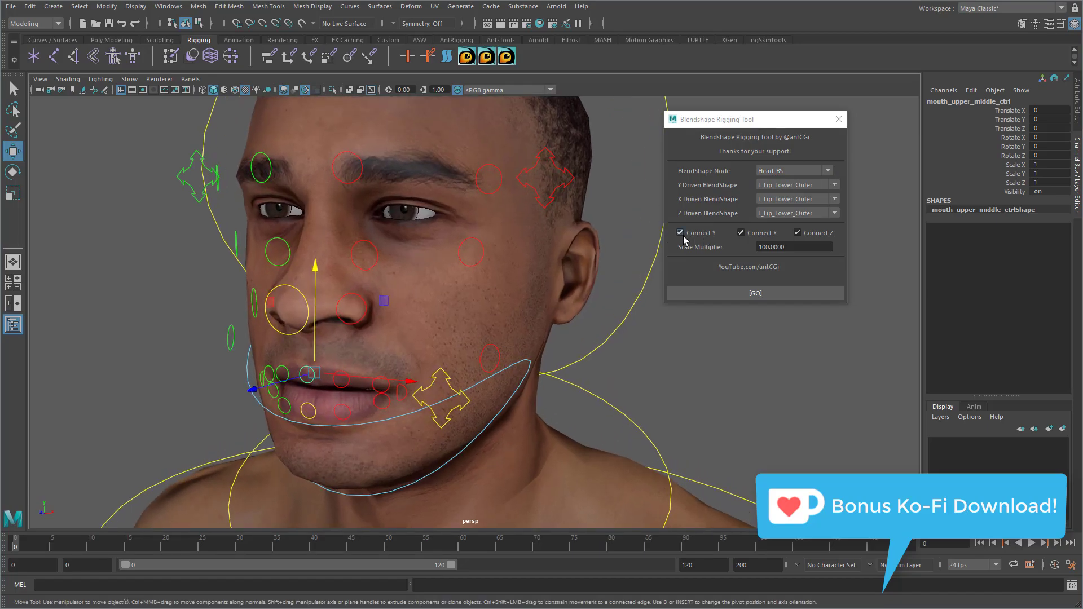
{"action": "left_click_drag", "start_coordinate": [314, 339], "coordinate": [314, 328]}
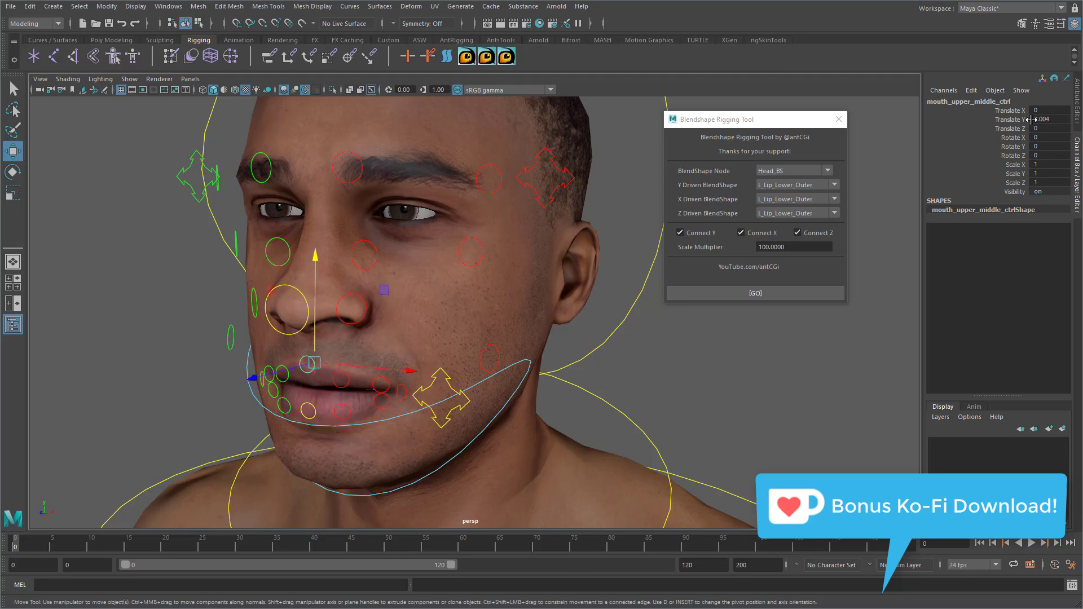
{"action": "middle_click_drag", "start_coordinate": [393, 342], "coordinate": [386, 342], "text": "alt"}
{"action": "key", "text": "ctrl+z"}
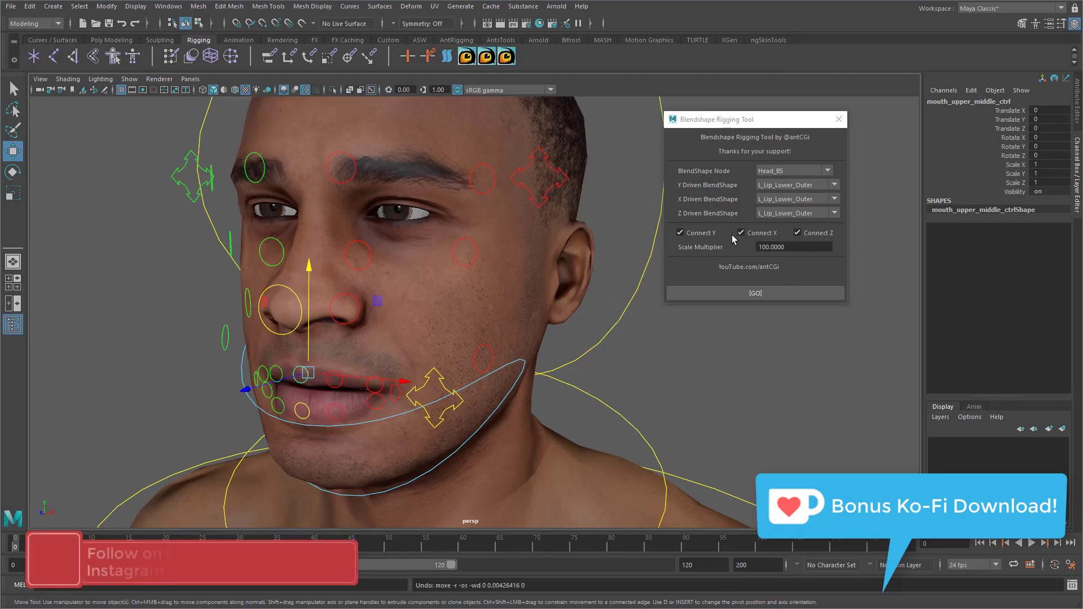
- Disable Connect X and Connect Z in the rigging tool and set the Y Driven BlendShape to Lips_Upper_Middle
{"action": "left_click", "coordinate": [751, 234]}
{"action": "left_click", "coordinate": [751, 234]}
{"action": "left_click", "coordinate": [797, 232]}
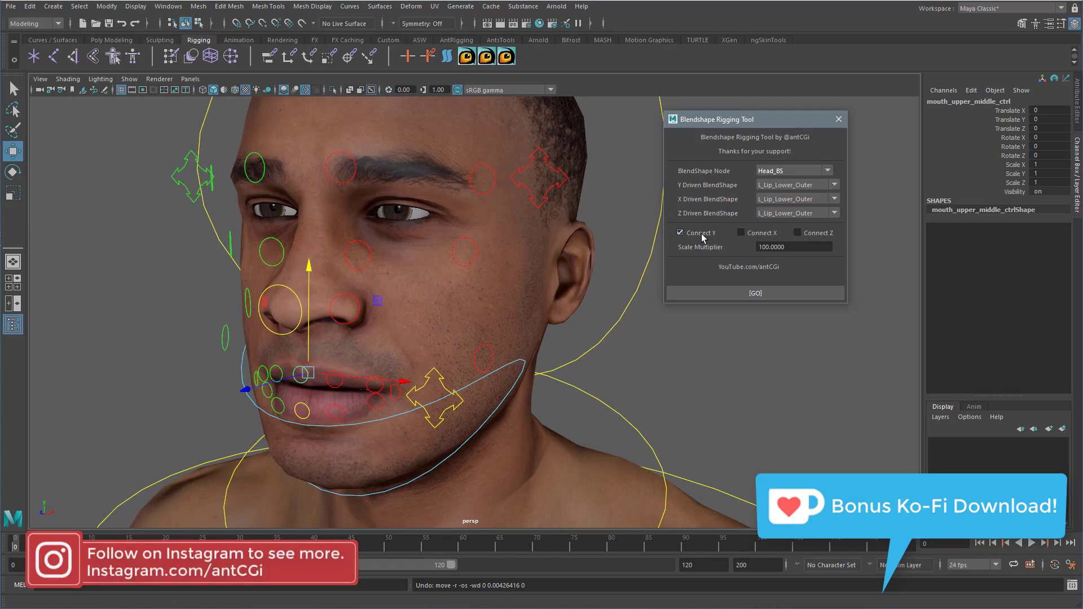
{"action": "left_click", "coordinate": [776, 185]}
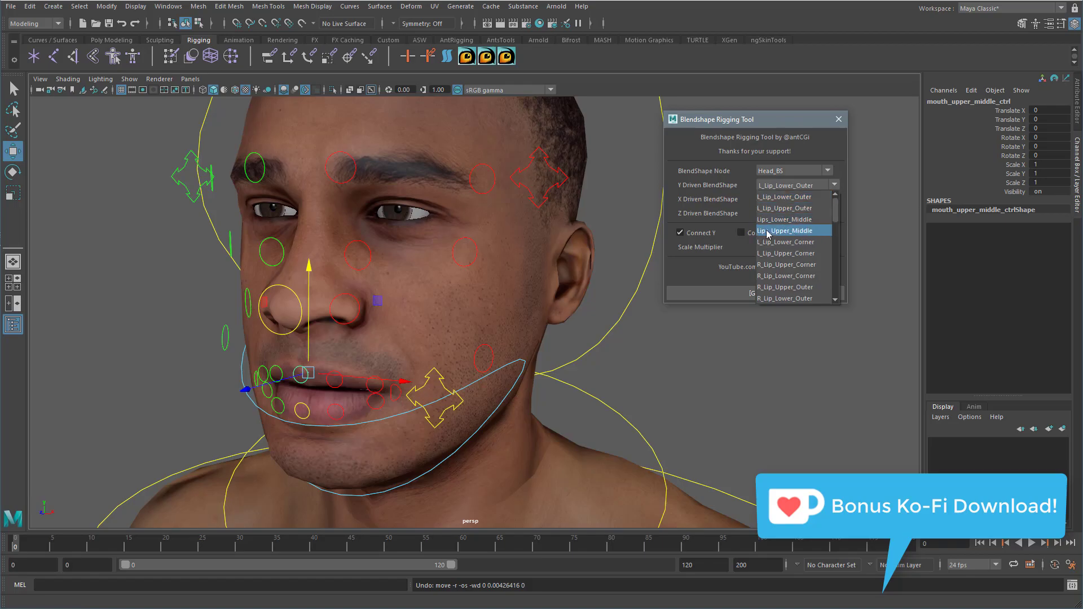
{"action": "left_click", "coordinate": [798, 231]}
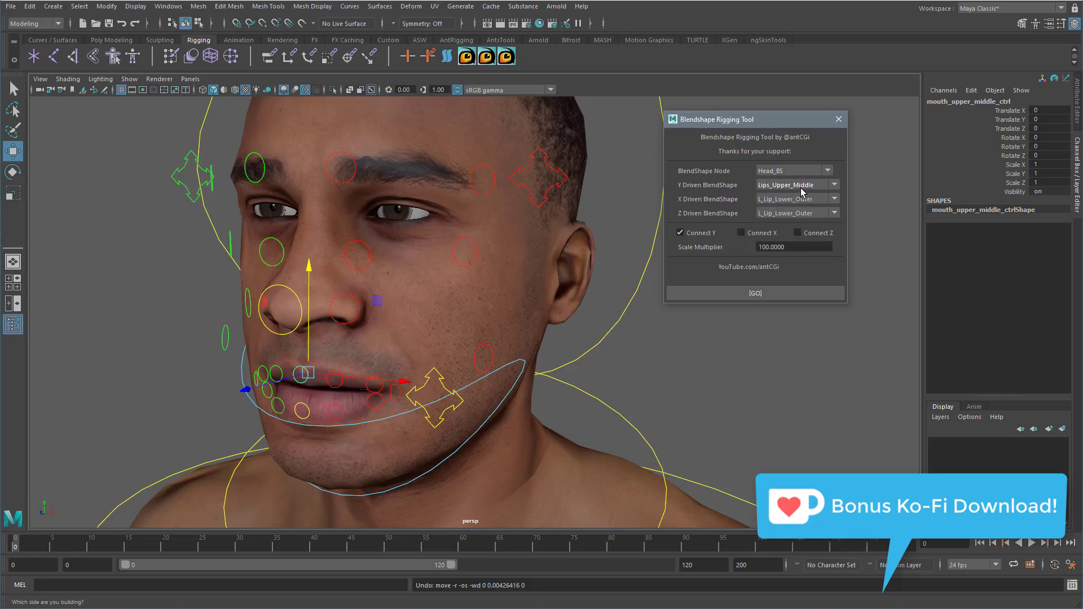
- Set the Scale Multiplier to 35 and run the tool to connect mouth_upper_middle_ctrl to its blendshape
{"action": "left_click_drag", "start_coordinate": [446, 342], "coordinate": [448, 341], "text": "alt"}
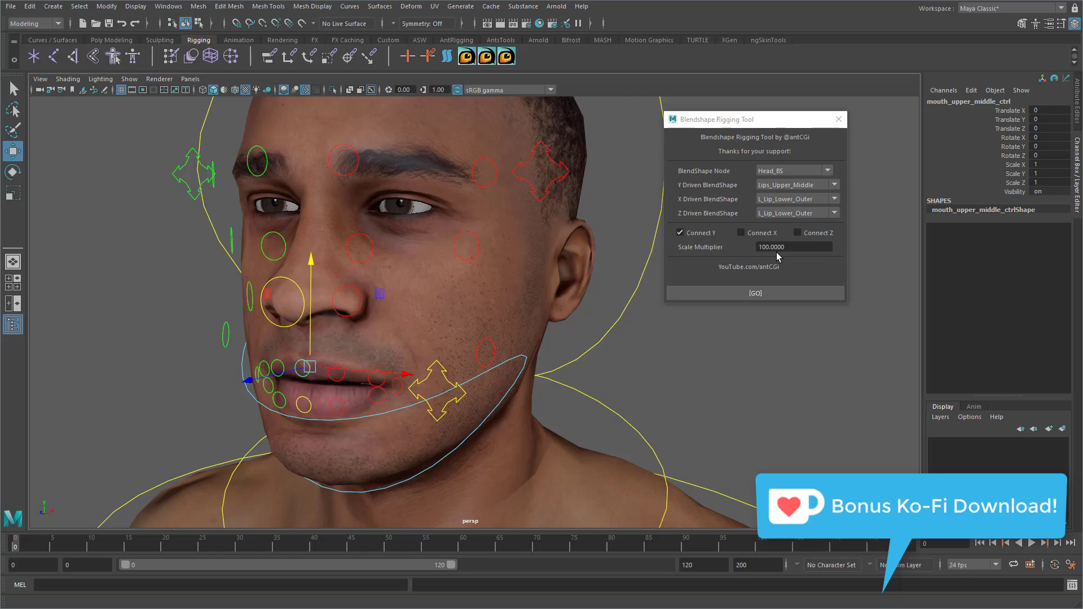
{"action": "left_click", "coordinate": [776, 250]}
{"action": "type", "text": "35"}
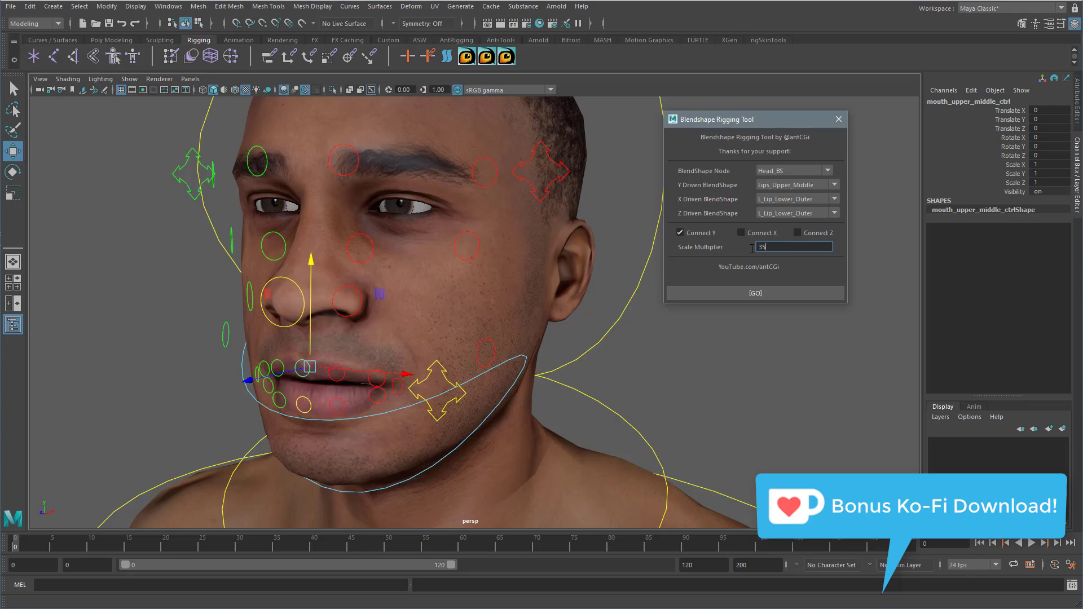
{"action": "key", "text": "Return"}
{"action": "left_click", "coordinate": [767, 296]}
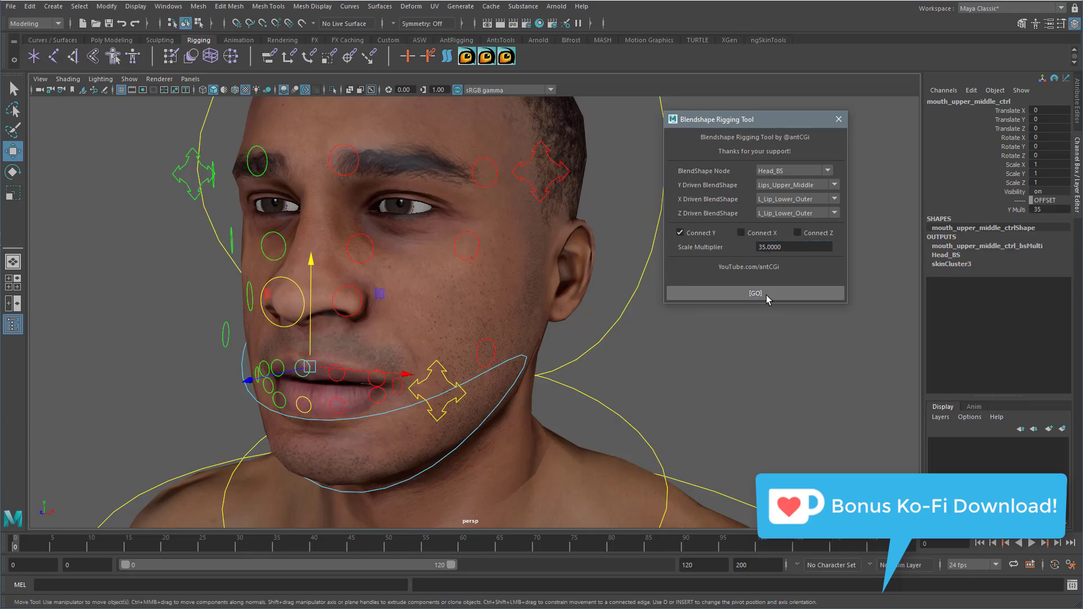
- Raise mouth_upper_middle_ctrl to Translate Y 0.013, expand its bsMulti node's inputs, and increase its Y Multi to 70
{"action": "left_click_drag", "start_coordinate": [312, 263], "coordinate": [318, 236]}
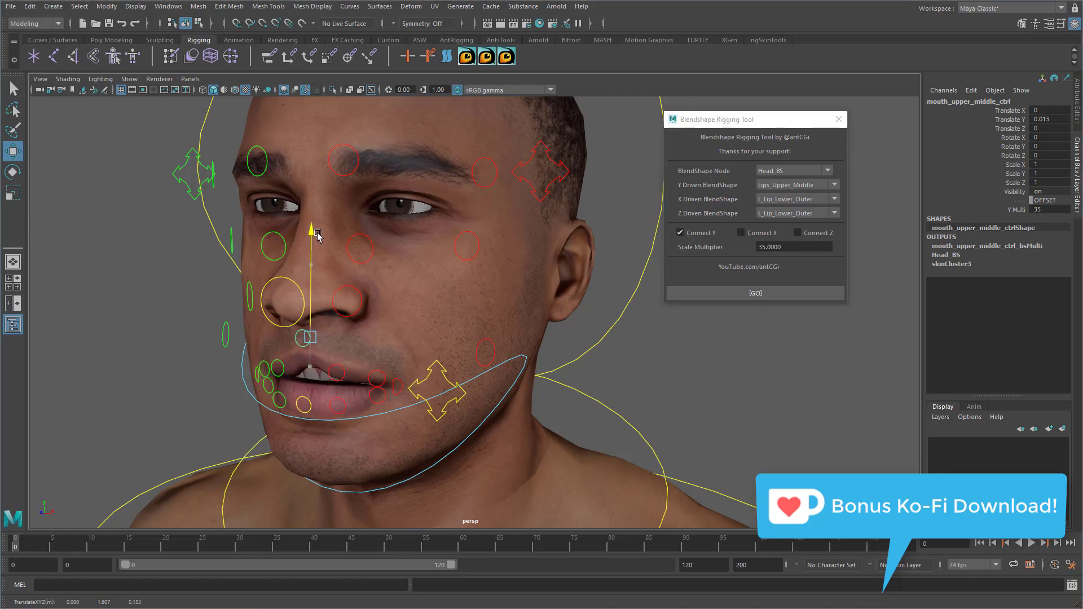
{"action": "left_click", "coordinate": [1017, 210]}
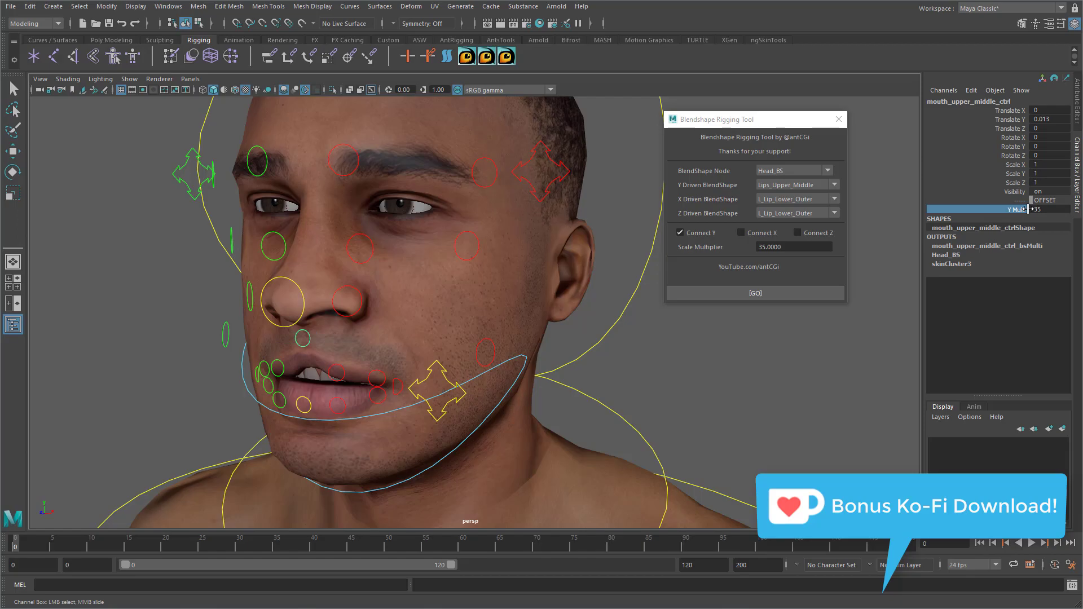
{"action": "left_click", "coordinate": [984, 248]}
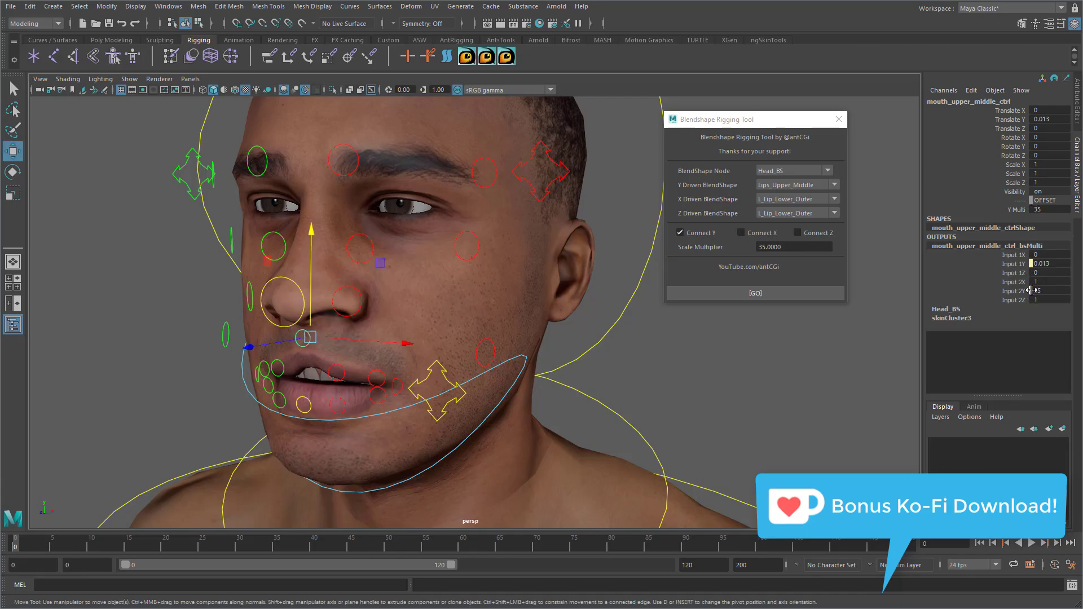
{"action": "left_click", "coordinate": [1020, 210]}
{"action": "middle_click_drag", "start_coordinate": [692, 398], "coordinate": [881, 389]}
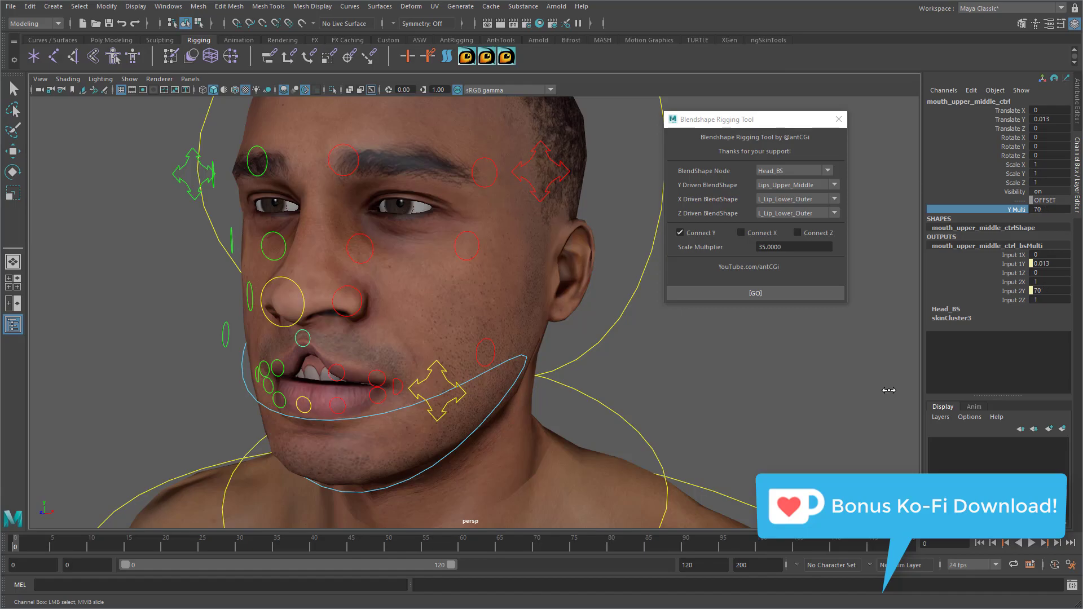
- Test the upper lip's response by moving mouth_upper_middle_ctrl vertically, leaving it at Translate Y 0.013
{"action": "left_click_drag", "start_coordinate": [492, 373], "coordinate": [504, 368], "text": "alt"}
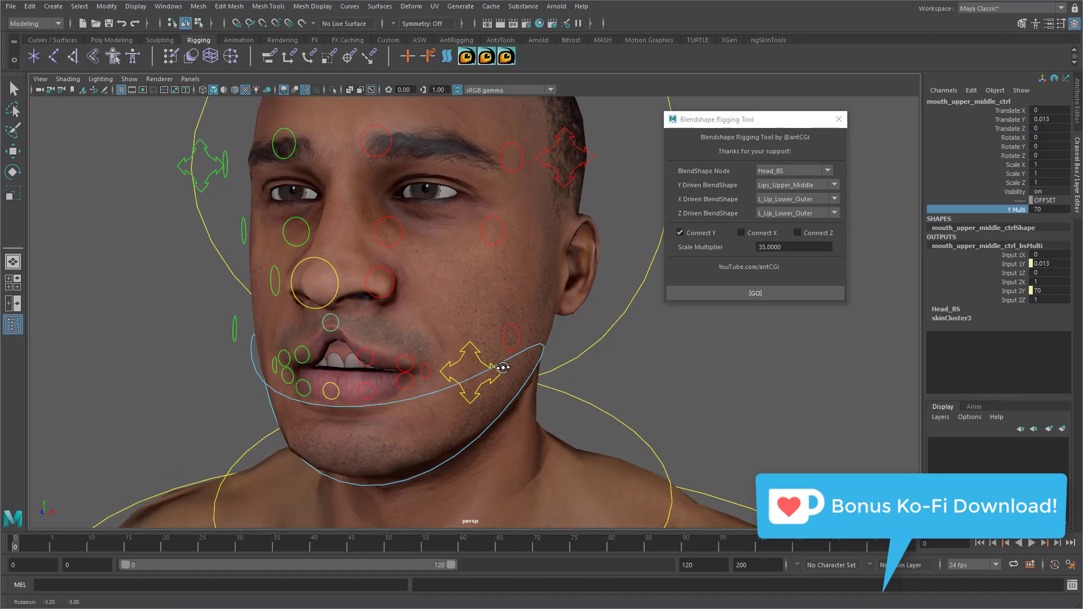
{"action": "left_click", "coordinate": [333, 322]}
{"action": "key", "text": "w"}
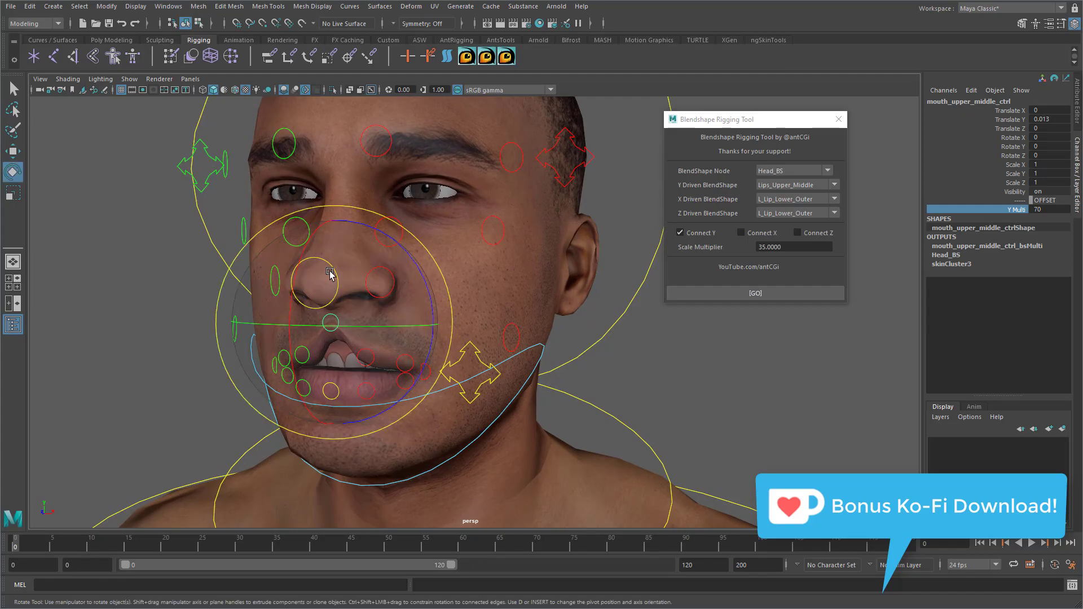
{"action": "mouse_move", "coordinate": [338, 247]}
{"action": "left_mouse_down"}
{"action": "mouse_move", "coordinate": [339, 274]}
{"action": "mouse_move", "coordinate": [338, 209]}
{"action": "mouse_move", "coordinate": [338, 242]}
{"action": "left_mouse_up"}
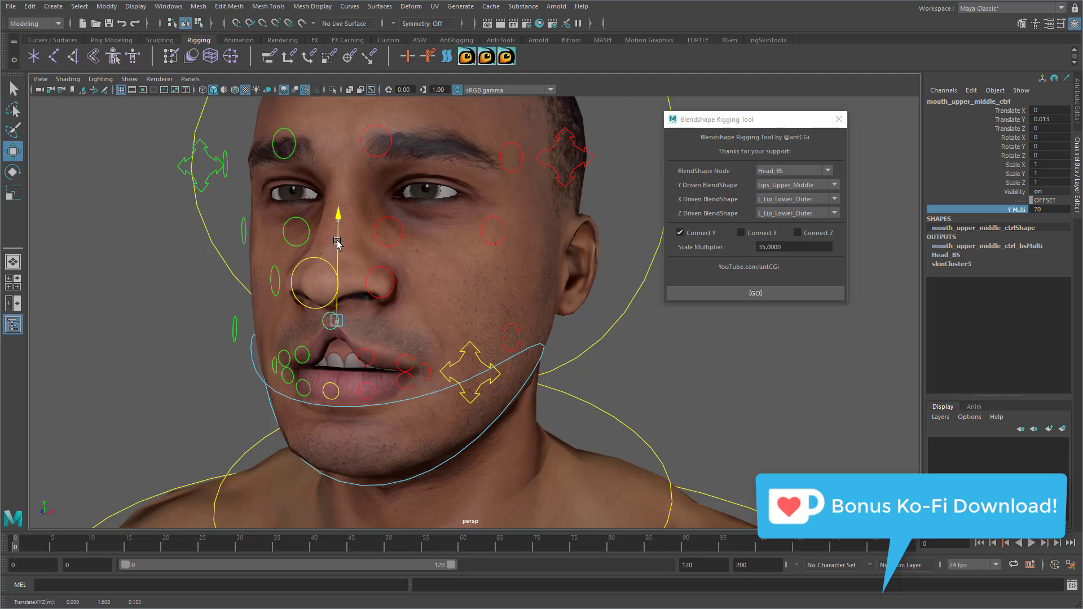
- Lower mouth_lower_middle_ctrl to Translate Y -0.01 and set the rigging tool's Scale Multiplier to 70
{"action": "left_click", "coordinate": [331, 391]}
{"action": "left_click_drag", "start_coordinate": [334, 350], "coordinate": [332, 372]}
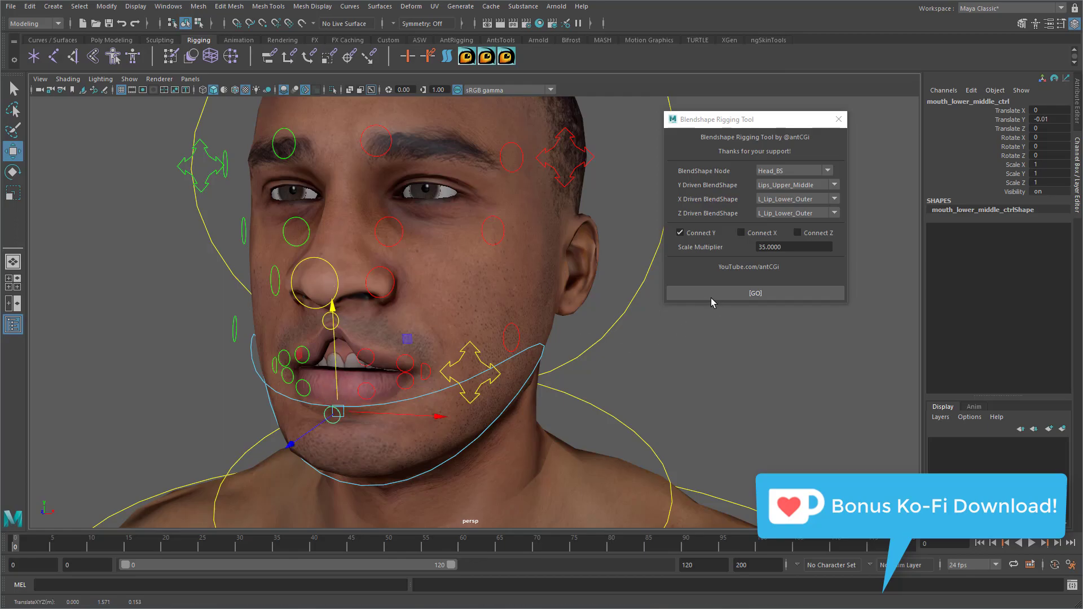
{"action": "left_click", "coordinate": [343, 322]}
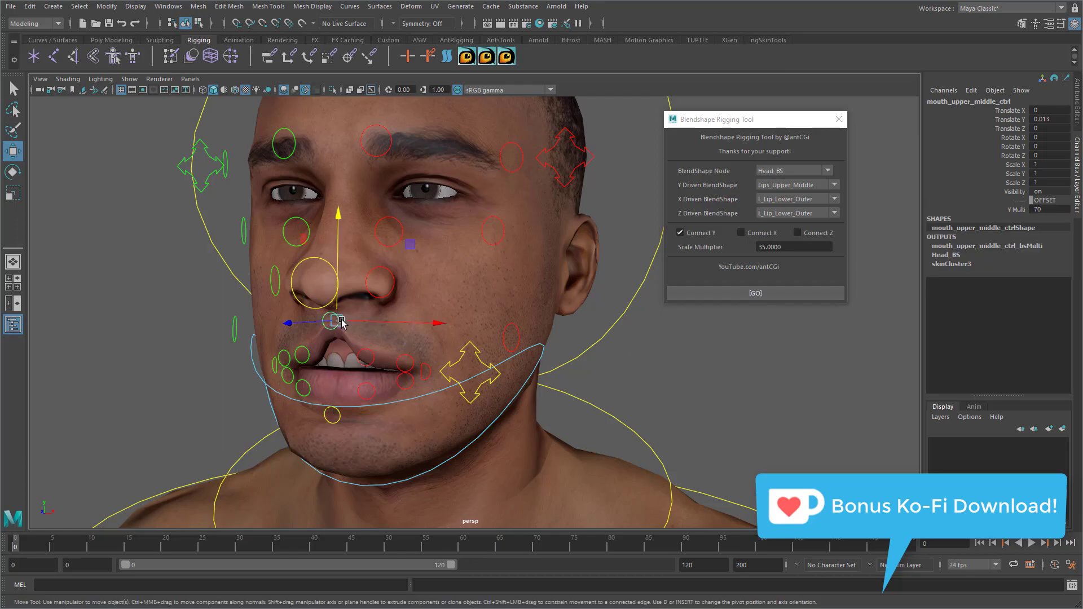
{"action": "left_click", "coordinate": [786, 249]}
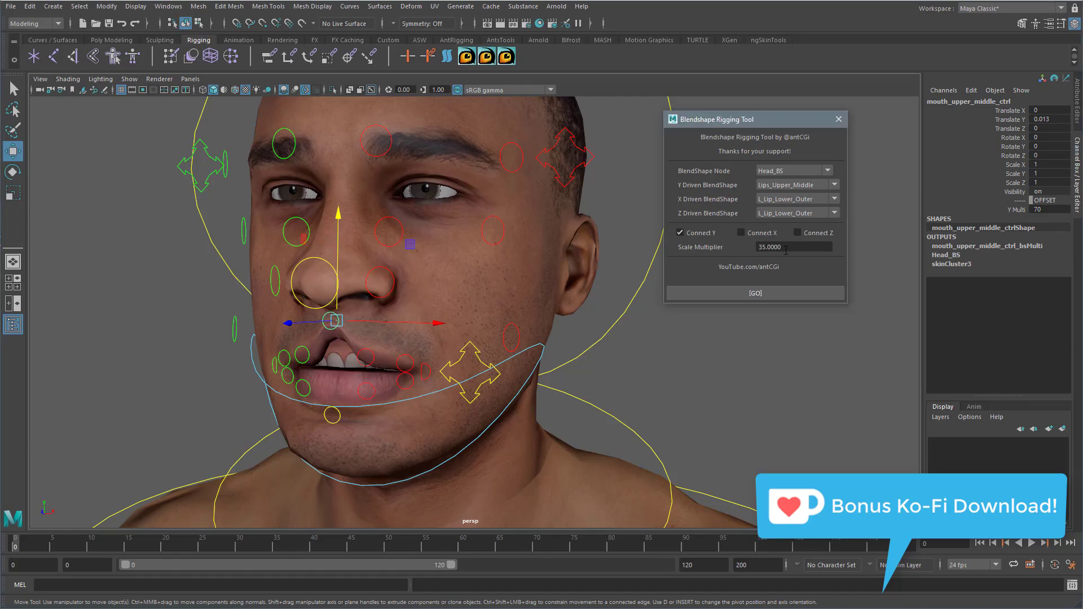
{"action": "type", "text": "70"}
{"action": "key", "text": "Return"}
- Connect mouth_lower_middle_ctrl with Lips_Lower_Middle as the Y Driven BlendShape
{"action": "left_click", "coordinate": [336, 421]}
{"action": "left_click", "coordinate": [798, 186]}
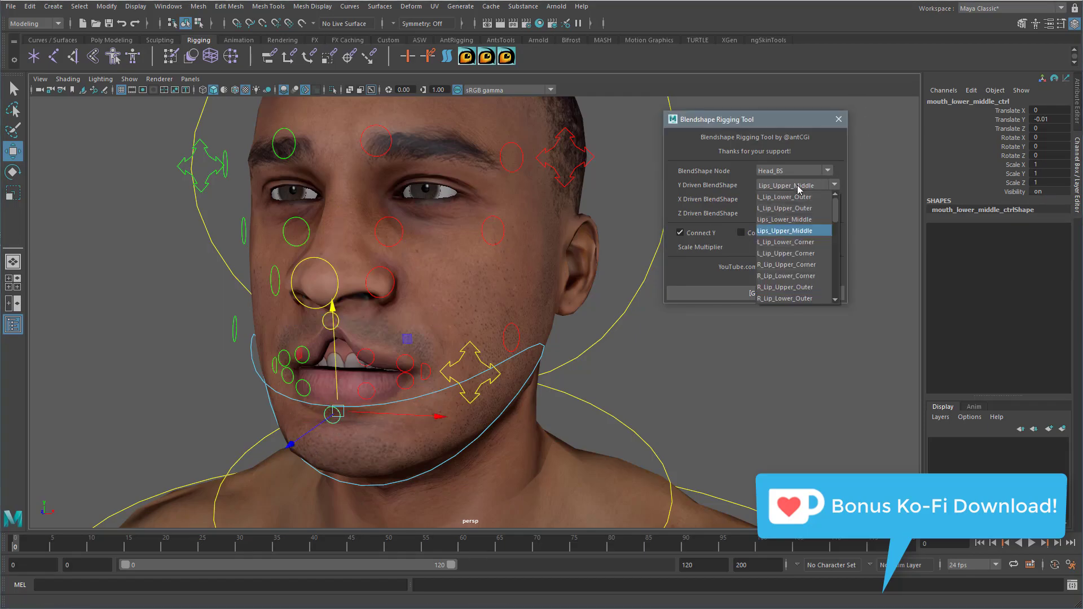
{"action": "left_click", "coordinate": [770, 224]}
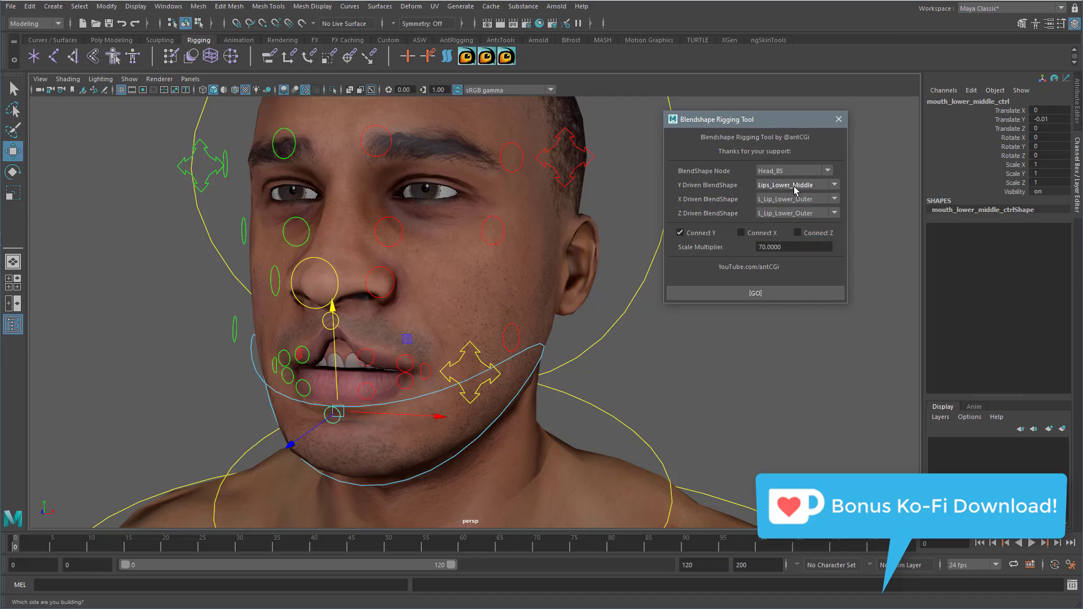
{"action": "left_click", "coordinate": [764, 295]}
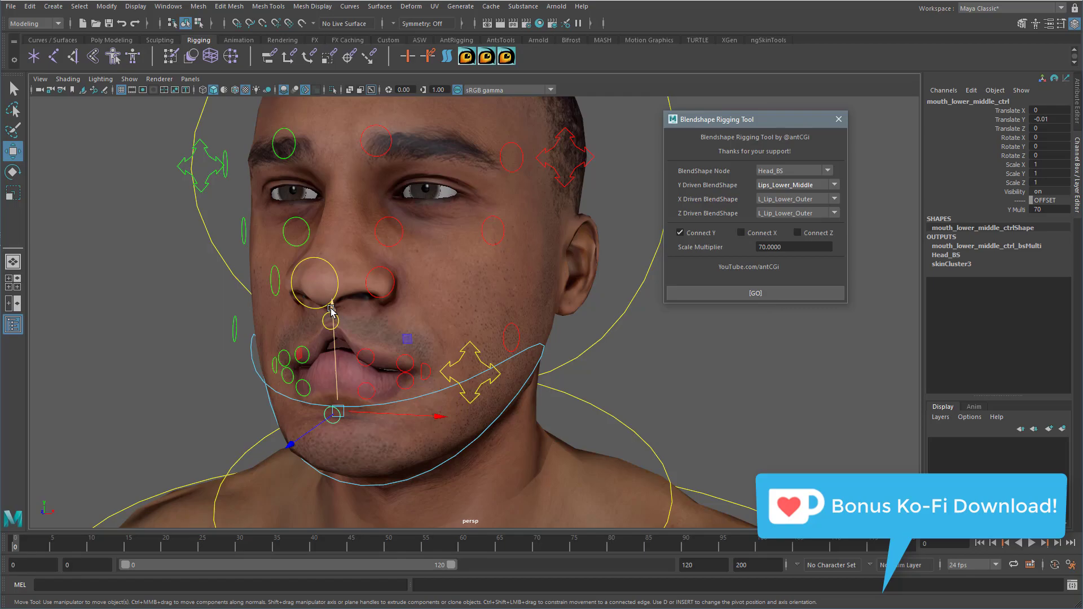
- Set mouth_lower_middle_ctrl's Y Multi to -70 and test the lower lip by moving the control to Translate Y -0.012
{"action": "mouse_move", "coordinate": [331, 310]}
{"action": "left_mouse_down"}
{"action": "mouse_move", "coordinate": [331, 384]}
{"action": "mouse_move", "coordinate": [334, 320]}
{"action": "left_mouse_up"}
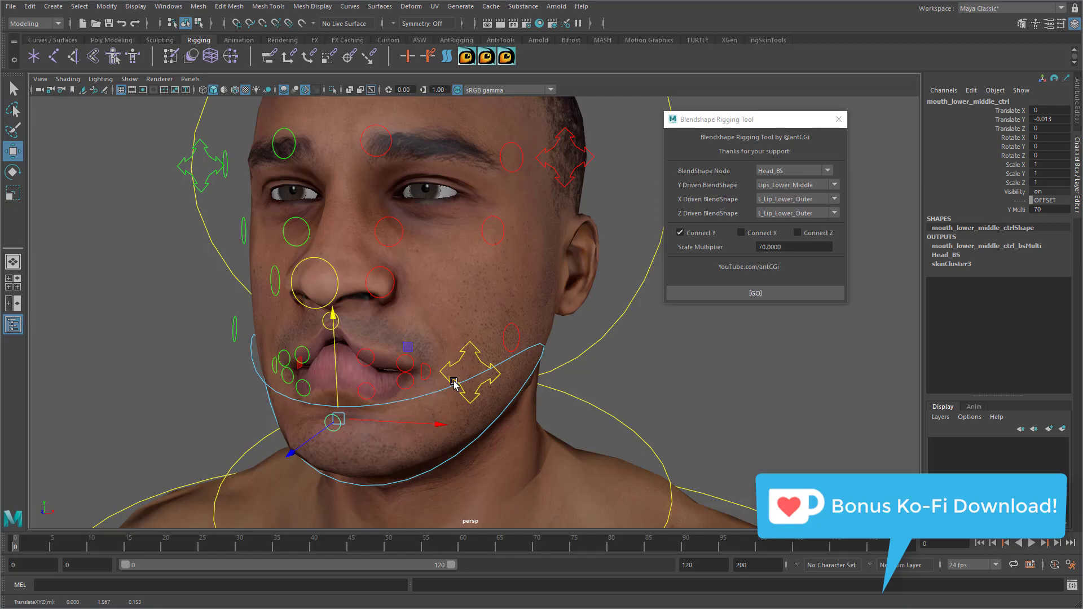
{"action": "left_click_drag", "start_coordinate": [1065, 209], "coordinate": [1034, 209]}
{"action": "type", "text": "-"}
{"action": "key", "text": "Return"}
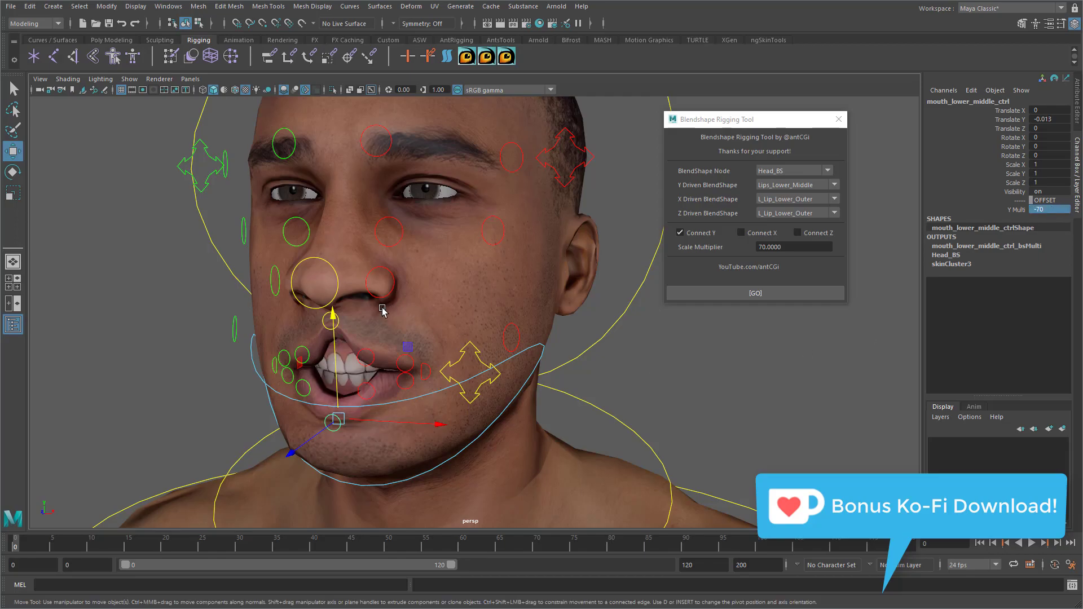
{"action": "left_click_drag", "start_coordinate": [339, 318], "coordinate": [337, 324]}
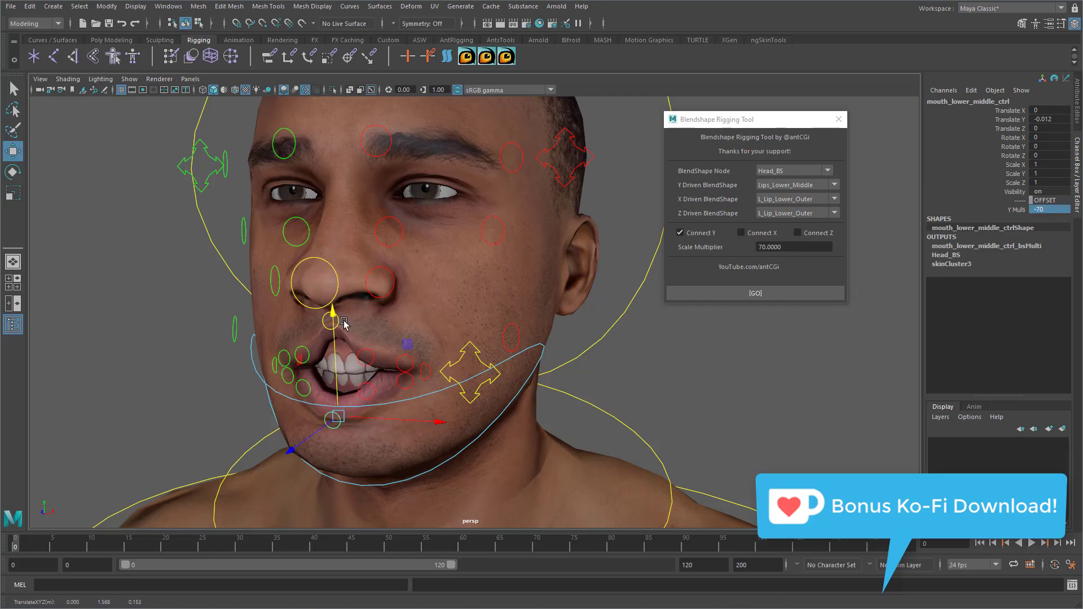
- Select both middle mouth controls and reset their Translate Y to 0
{"action": "left_click_drag", "start_coordinate": [410, 338], "coordinate": [492, 329], "text": "alt"}
{"action": "mouse_move", "coordinate": [393, 302]}
{"action": "left_mouse_down"}
{"action": "mouse_move", "coordinate": [388, 262]}
{"action": "mouse_move", "coordinate": [393, 287]}
{"action": "left_mouse_up"}
{"action": "left_click", "coordinate": [393, 291]}
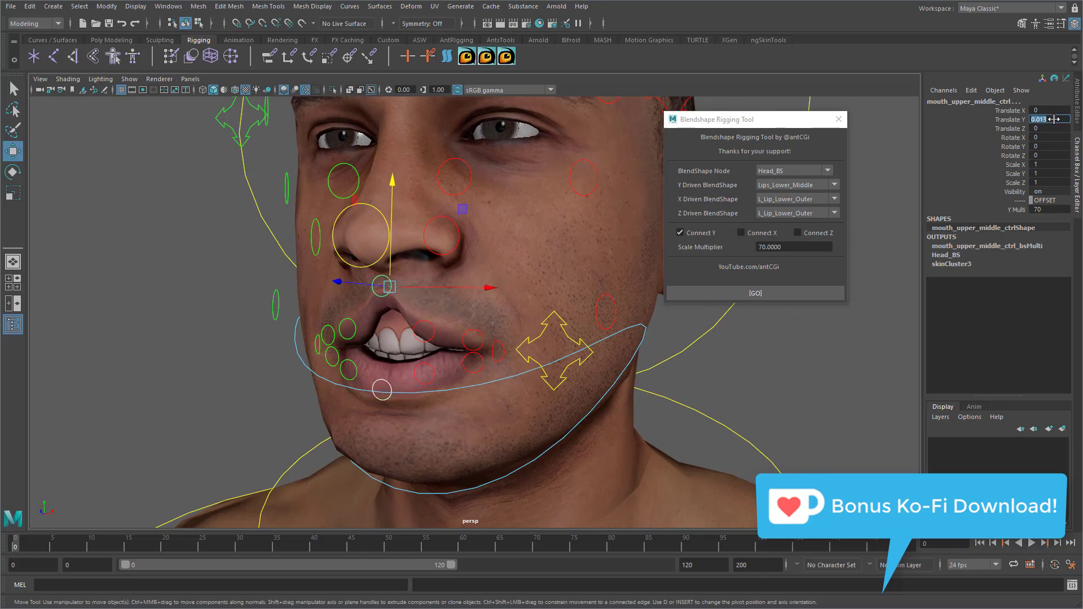
{"action": "type", "text": "0"}
{"action": "key", "text": "Return"}
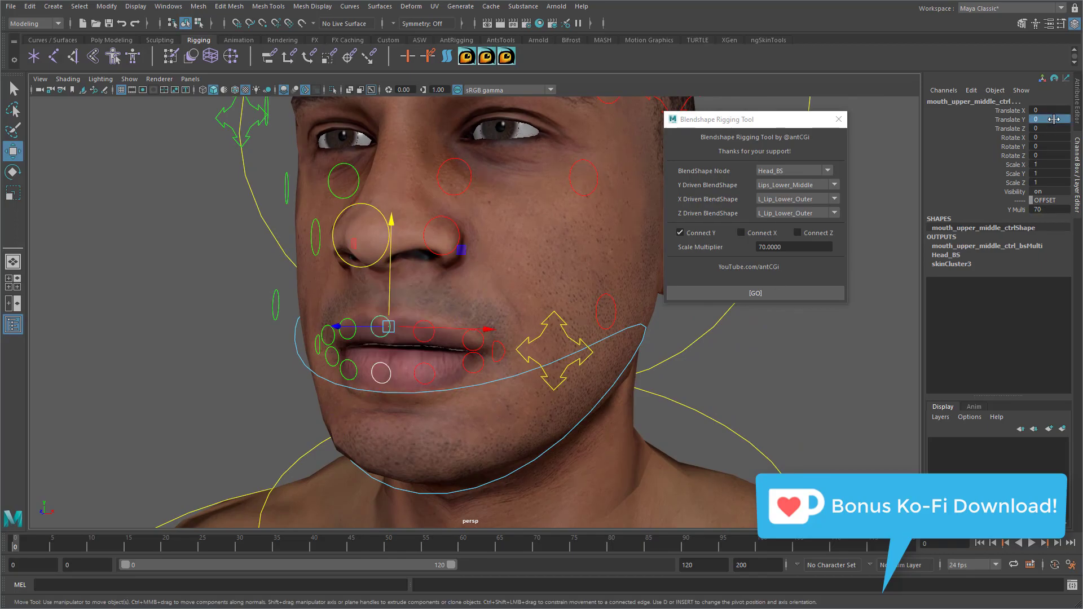
- Connect l_mouth_upper_outer_ctrl with L_Lip_Upper_Outer as the Y Driven BlendShape, then test it by raising the control and undo the move
{"action": "left_click", "coordinate": [424, 341]}
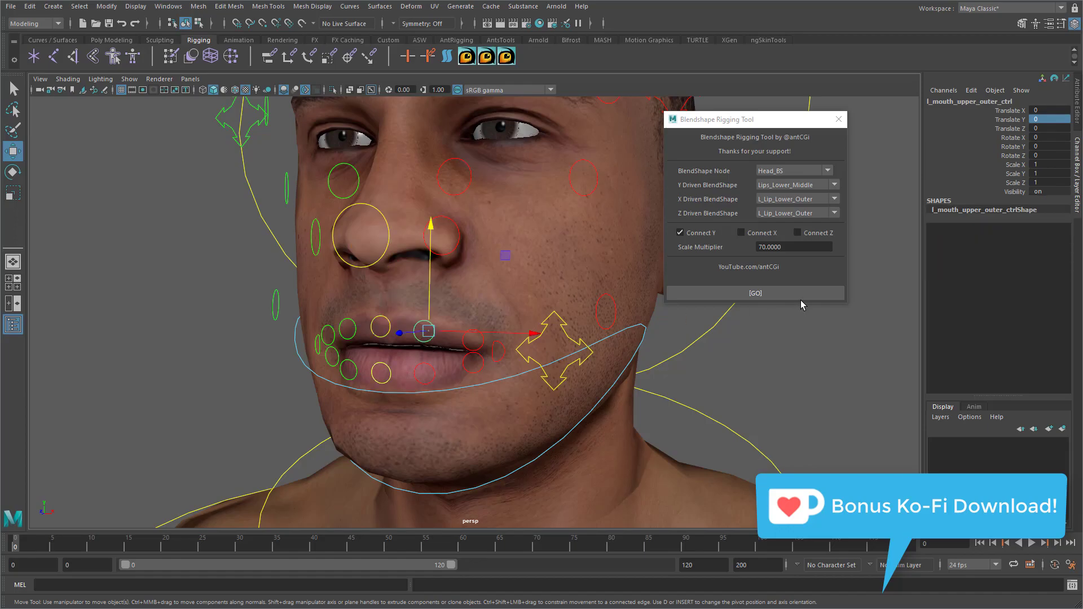
{"action": "left_click", "coordinate": [776, 186]}
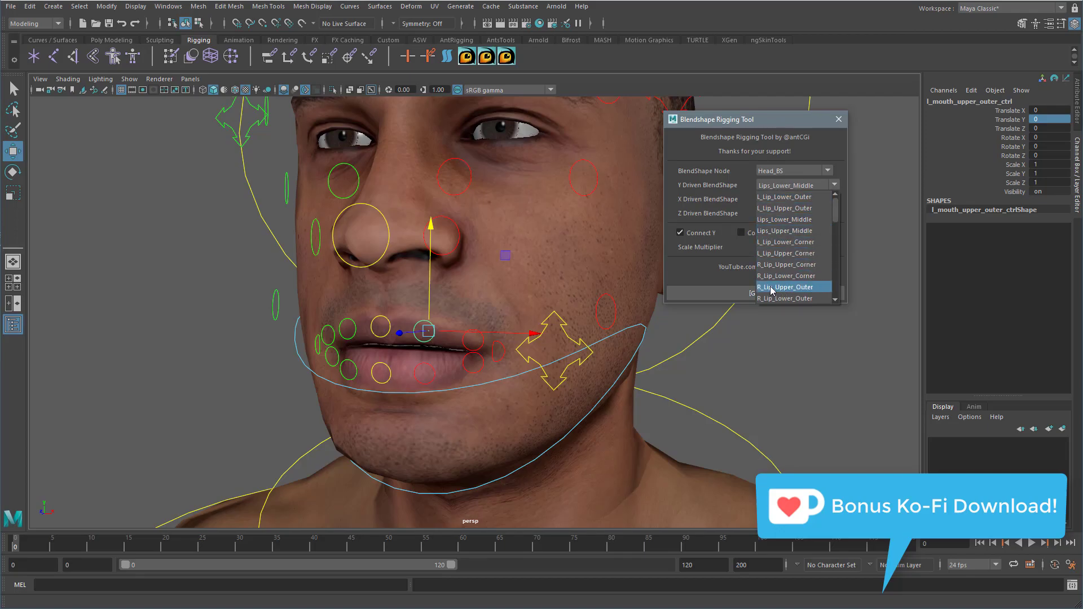
{"action": "scroll", "coordinate": [817, 252], "scroll_direction": "down", "scroll_amount": 3}
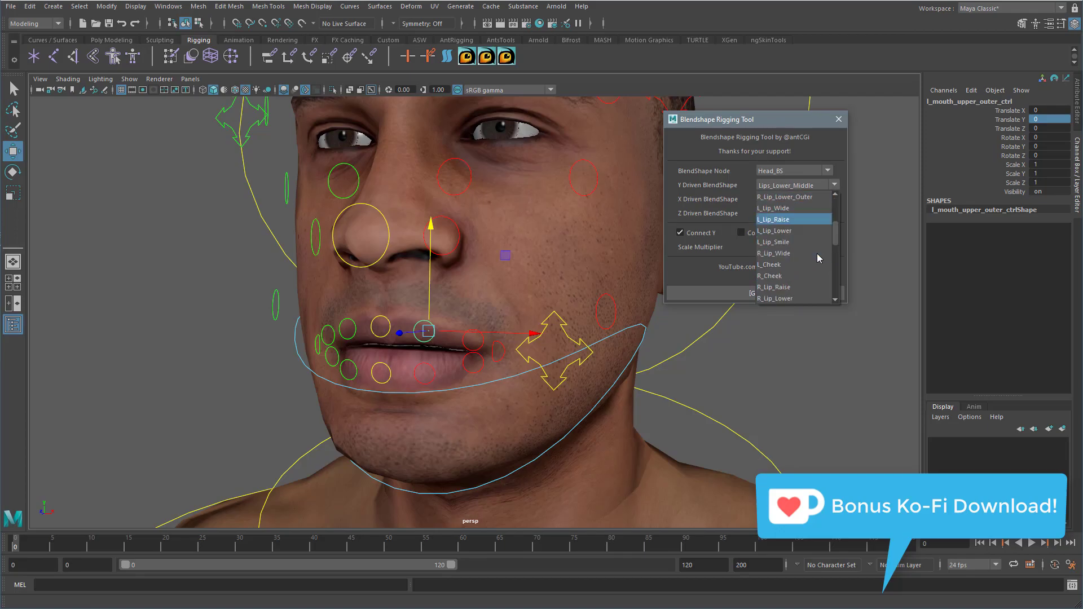
{"action": "scroll", "coordinate": [818, 253], "scroll_direction": "up", "scroll_amount": 1}
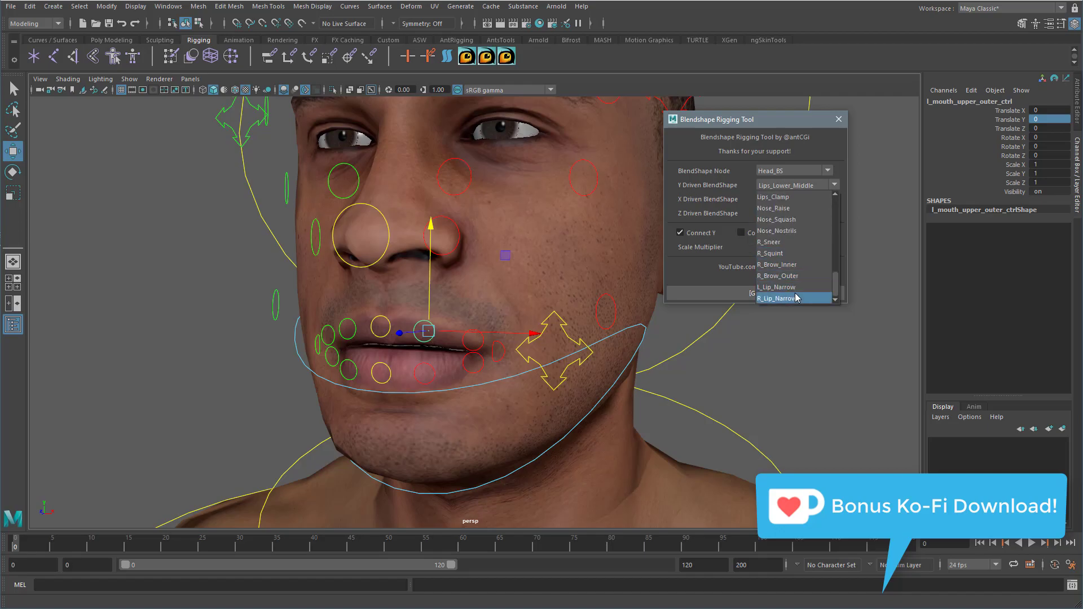
{"action": "scroll", "coordinate": [807, 260], "scroll_direction": "up", "scroll_amount": 2}
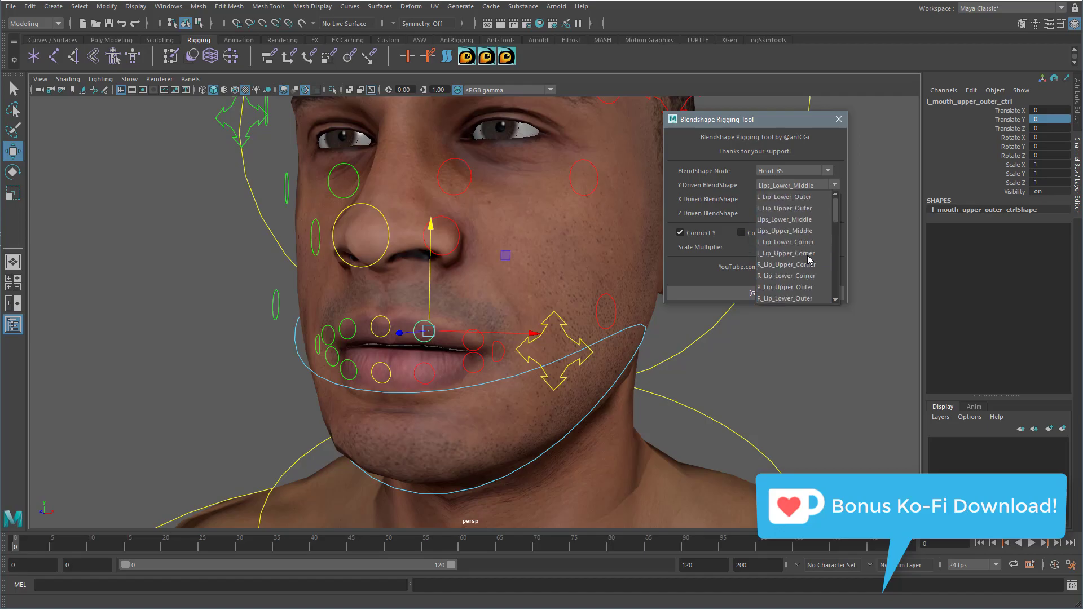
{"action": "left_click", "coordinate": [799, 209]}
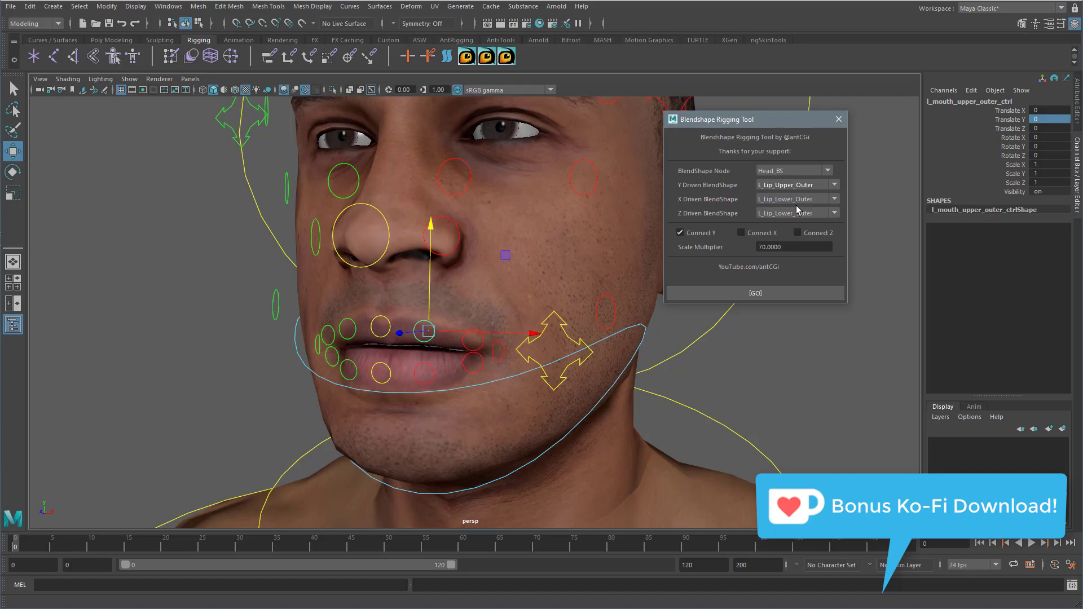
{"action": "left_click", "coordinate": [756, 293]}
{"action": "left_click_drag", "start_coordinate": [430, 295], "coordinate": [436, 260]}
{"action": "key", "text": "ctrl+z"}
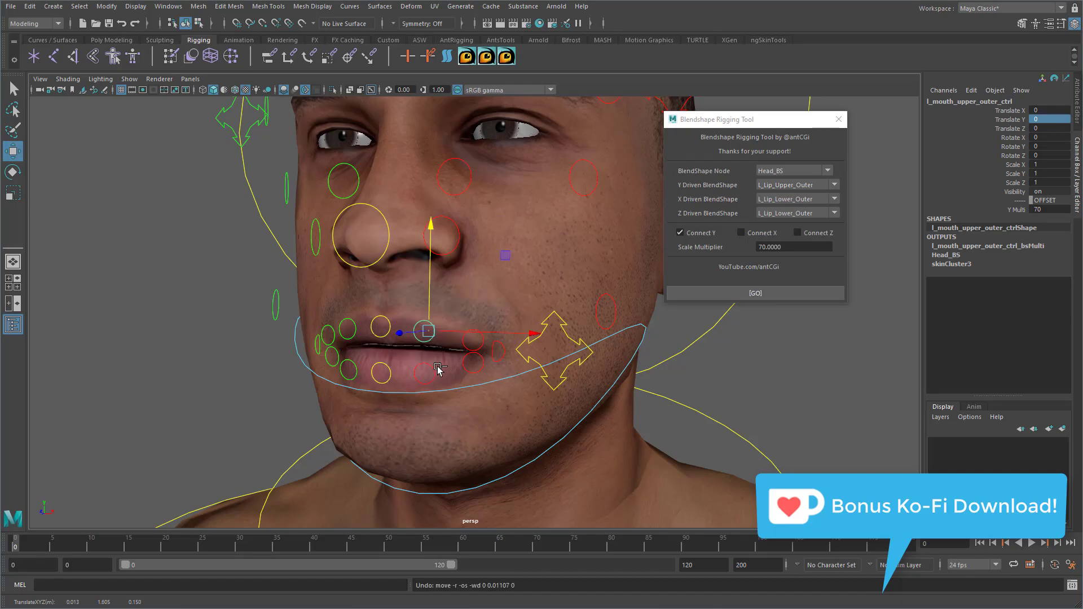
- Connect l_mouth_upper_corner_ctrl with L_Lip_Upper_Corner as the Y Driven BlendShape, then test it by raising the control and undo the move
{"action": "left_click", "coordinate": [463, 347]}
{"action": "left_click", "coordinate": [790, 186]}
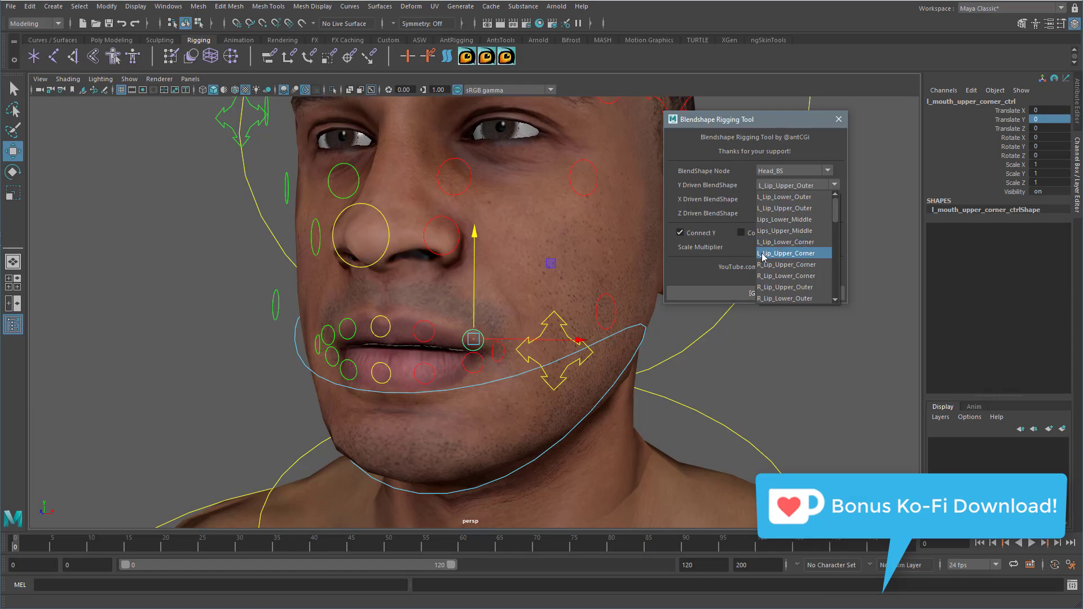
{"action": "left_click", "coordinate": [812, 255]}
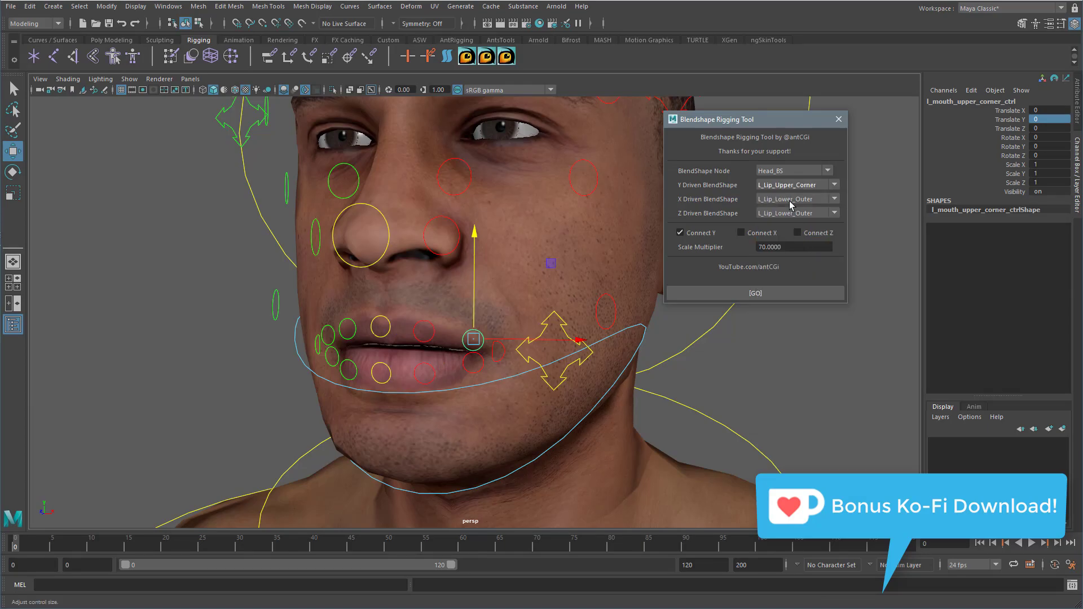
{"action": "left_click", "coordinate": [750, 294]}
{"action": "left_click_drag", "start_coordinate": [474, 314], "coordinate": [475, 242]}
{"action": "key", "text": "ctrl+z"}
- Connect l_mouth_lower_corner_ctrl with L_Lip_Lower_Corner as the Y Driven BlendShape, then test it by lowering the control and undo the move
{"action": "left_click", "coordinate": [464, 362]}
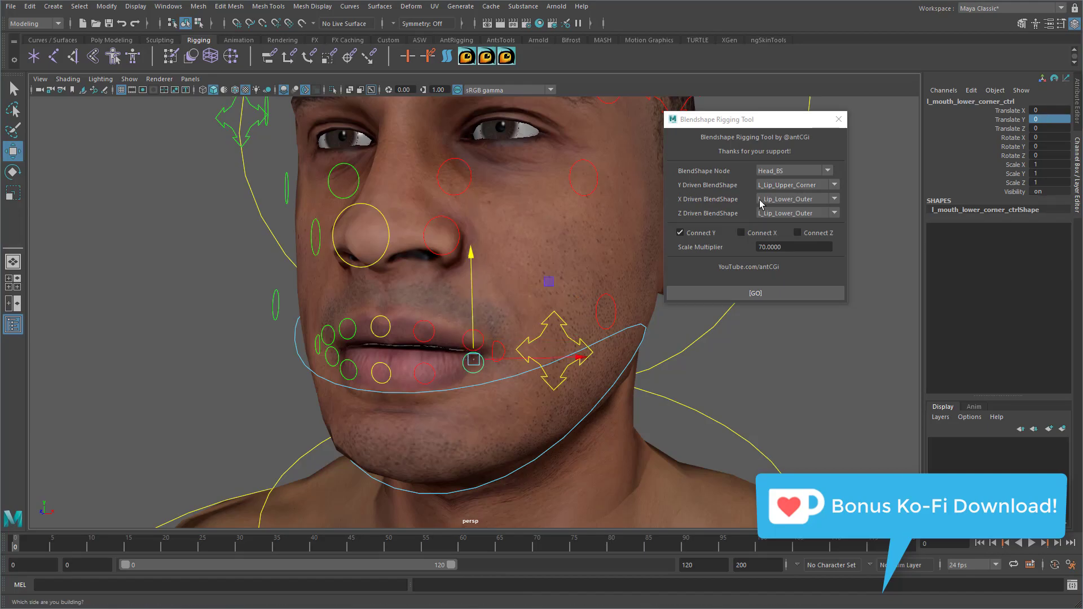
{"action": "left_click", "coordinate": [788, 186]}
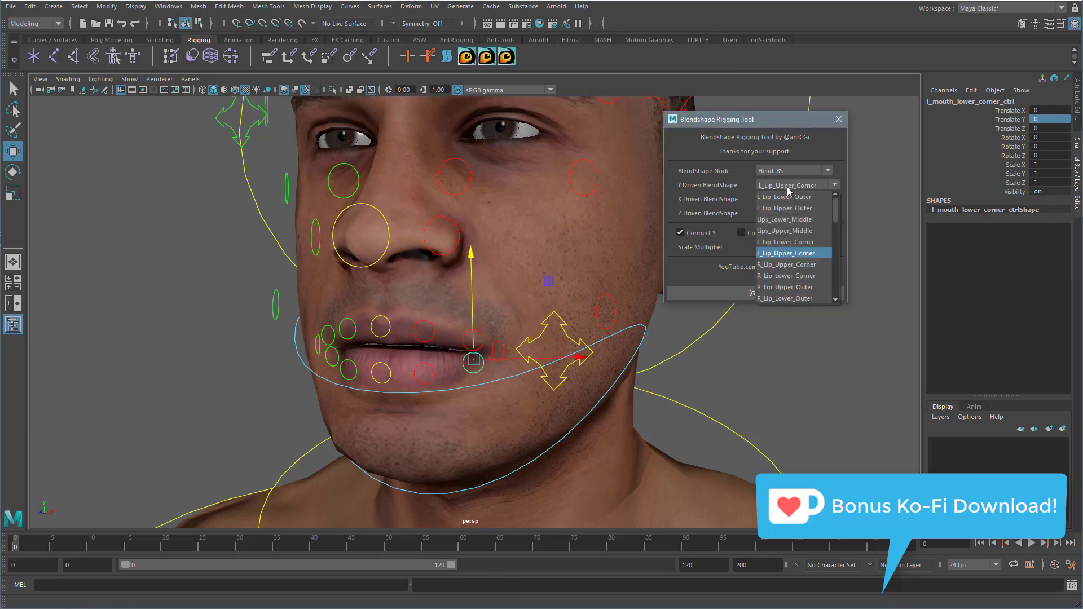
{"action": "left_click", "coordinate": [783, 242]}
{"action": "left_click", "coordinate": [757, 293]}
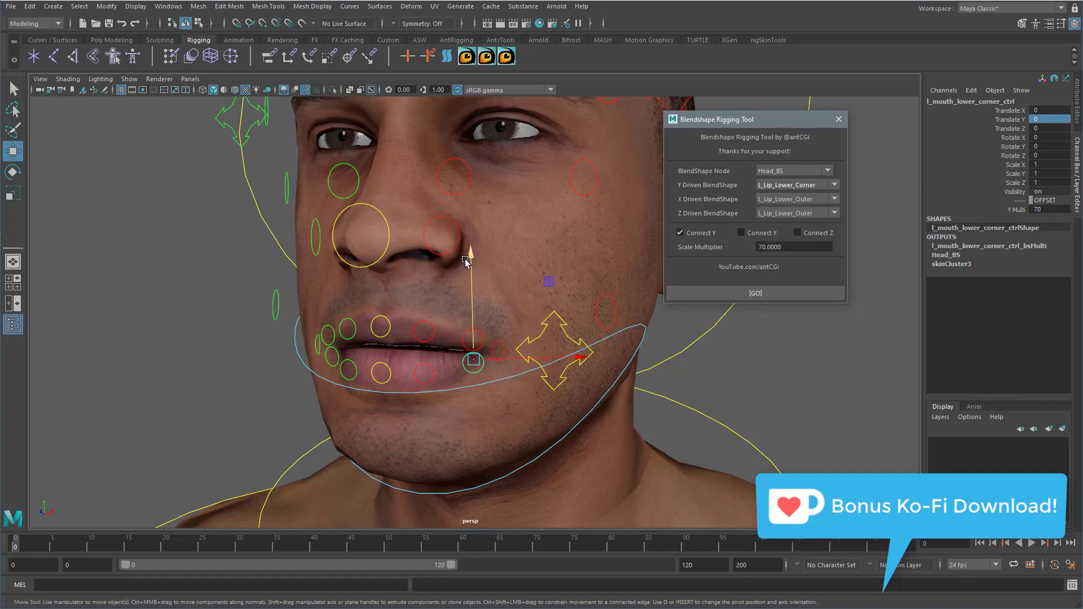
{"action": "left_click", "coordinate": [469, 257]}
{"action": "left_click_drag", "start_coordinate": [469, 257], "coordinate": [471, 296]}
{"action": "key", "text": "ctrl+z"}
- Set l_mouth_lower_corner_ctrl's Y Multi to -70 and test the left lower lip corner by moving the control down
{"action": "left_click", "coordinate": [1041, 210]}
{"action": "type", "text": "-70"}
{"action": "key", "text": "Return"}
{"action": "left_click_drag", "start_coordinate": [470, 258], "coordinate": [474, 362]}
- Connect l_mouth_lower_outer_ctrl with L_Lip_Lower_Outer using a Scale Multiplier of -70, then test it by lowering the control and undo the move
{"action": "left_click", "coordinate": [424, 374]}
{"action": "left_click", "coordinate": [796, 185]}
{"action": "left_click", "coordinate": [798, 214]}
{"action": "left_click", "coordinate": [759, 247]}
{"action": "type", "text": "-"}
{"action": "left_click", "coordinate": [772, 294]}
{"action": "left_click_drag", "start_coordinate": [423, 263], "coordinate": [427, 350]}
{"action": "key", "text": "ctrl+z"}
- Test mouth_lower_middle_ctrl by moving it down, then undo the move
{"action": "left_click", "coordinate": [382, 372]}
{"action": "left_click_drag", "start_coordinate": [382, 264], "coordinate": [454, 354]}
{"action": "key", "text": "ctrl+z"}
- Connect r_mouth_lower_outer_ctrl with R_Lip_Lower_Outer as the Y Driven BlendShape
{"action": "left_click", "coordinate": [445, 352]}
{"action": "left_click", "coordinate": [795, 185]}
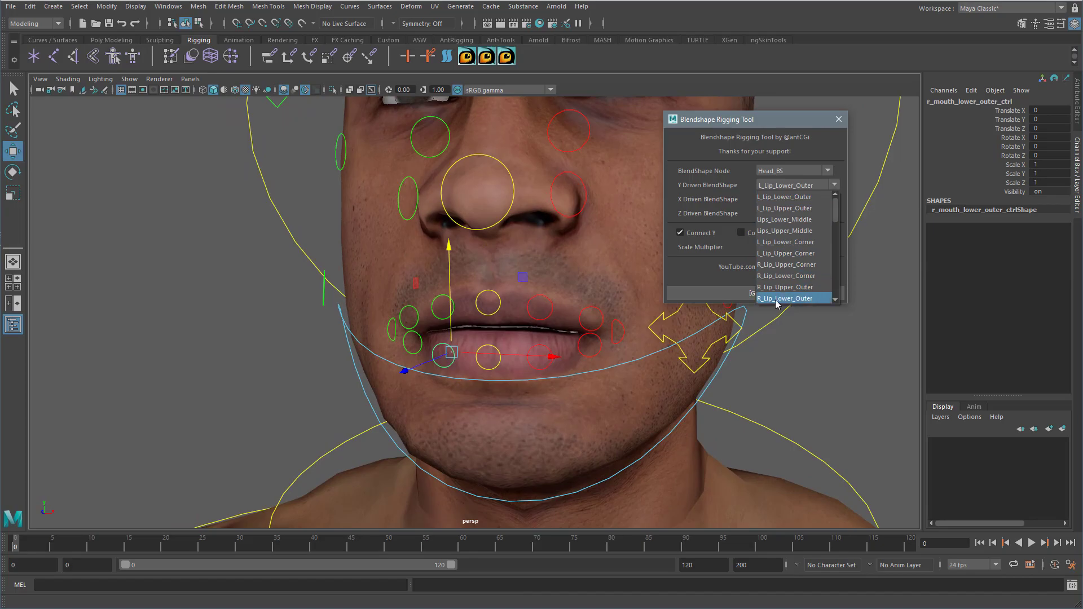
{"action": "left_click", "coordinate": [768, 297]}
{"action": "left_click", "coordinate": [756, 293]}
- Connect r_mouth_lower_corner_ctrl with R_Lip_Lower_Corner as the Y Driven BlendShape, then test it by lowering the control and undo the move
{"action": "left_click", "coordinate": [418, 349]}
{"action": "left_click", "coordinate": [792, 187]}
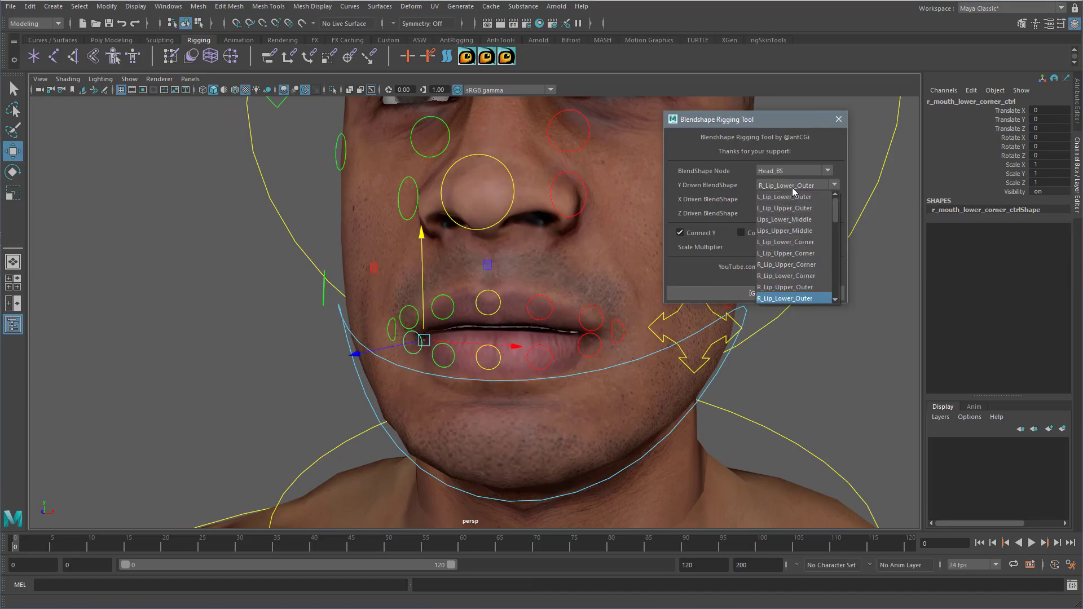
{"action": "left_click", "coordinate": [796, 254]}
{"action": "left_click", "coordinate": [756, 293]}
{"action": "left_click_drag", "start_coordinate": [424, 231], "coordinate": [427, 257]}
{"action": "left_click_drag", "start_coordinate": [427, 257], "coordinate": [500, 321], "text": "alt"}
{"action": "key", "text": "ctrl+z"}
{"action": "key", "text": "ctrl+z"}
- Connect r_mouth_upper_corner_ctrl with R_Lip_Upper_Corner as the Y Driven BlendShape
{"action": "left_click", "coordinate": [388, 287]}
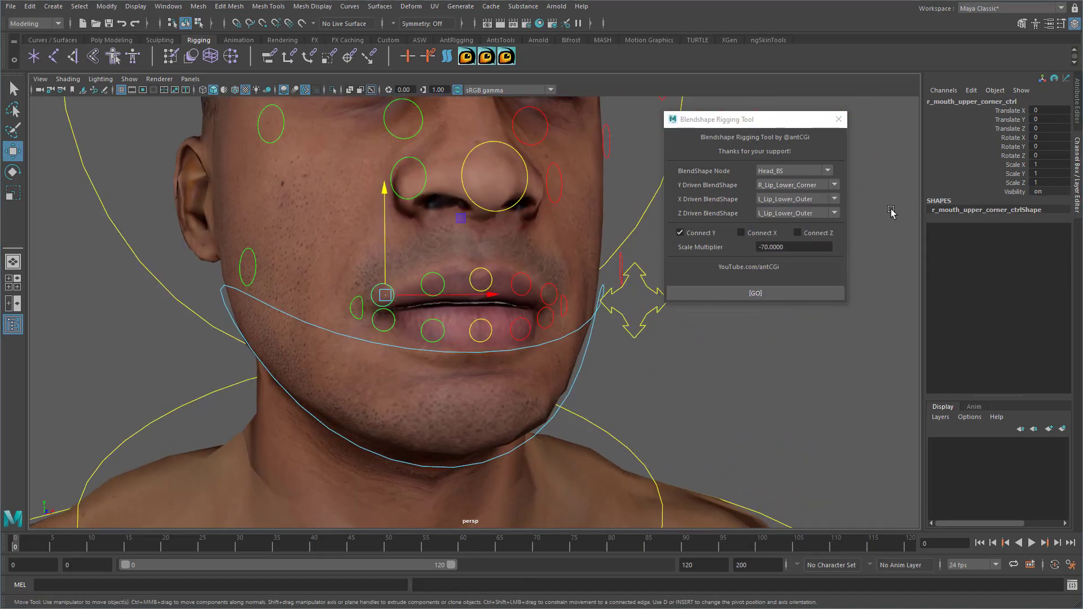
{"action": "left_click", "coordinate": [806, 185]}
{"action": "left_click", "coordinate": [786, 264]}
{"action": "left_click", "coordinate": [774, 293]}
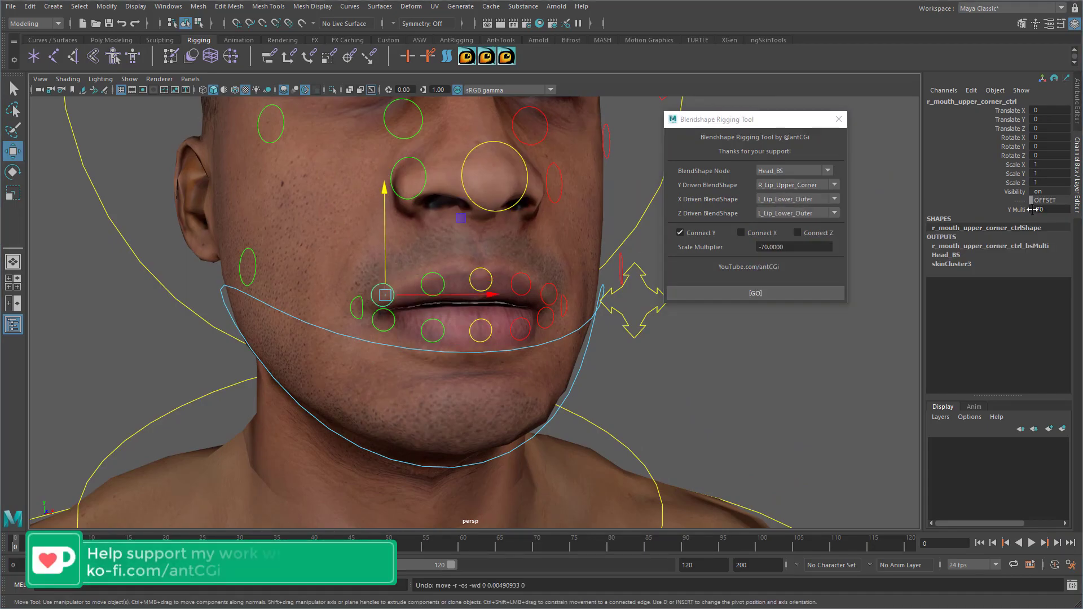
- Set the Scale Multiplier to 70 and connect r_mouth_upper_outer_ctrl with R_Lip_Upper_Outer as the Y Driven BlendShape
{"action": "left_click", "coordinate": [761, 247]}
{"action": "key", "text": "BackSpace"}
{"action": "left_click", "coordinate": [424, 290]}
{"action": "left_click", "coordinate": [791, 186]}
{"action": "left_click", "coordinate": [793, 287]}
{"action": "left_click", "coordinate": [768, 293]}
- Select all the upper lip controls and test them by raising them together, then undo the move
{"action": "left_click", "coordinate": [387, 286], "text": "shift"}
{"action": "left_click", "coordinate": [478, 268], "text": "shift"}
{"action": "left_click_drag", "start_coordinate": [479, 269], "coordinate": [380, 288], "text": "alt"}
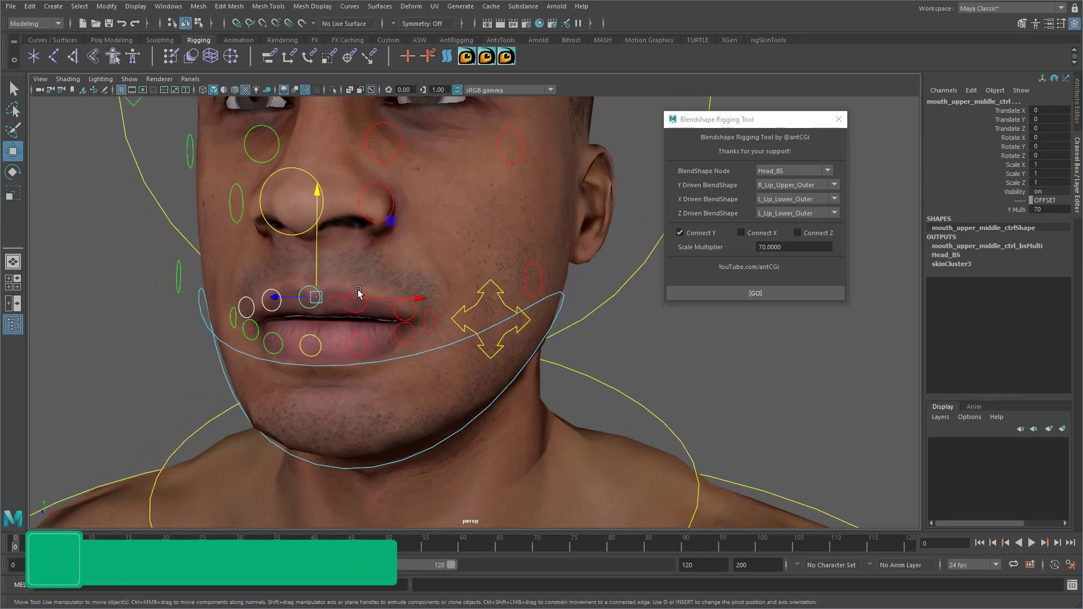
{"action": "left_click", "coordinate": [358, 299], "text": "shift"}
{"action": "left_click", "coordinate": [394, 312]}
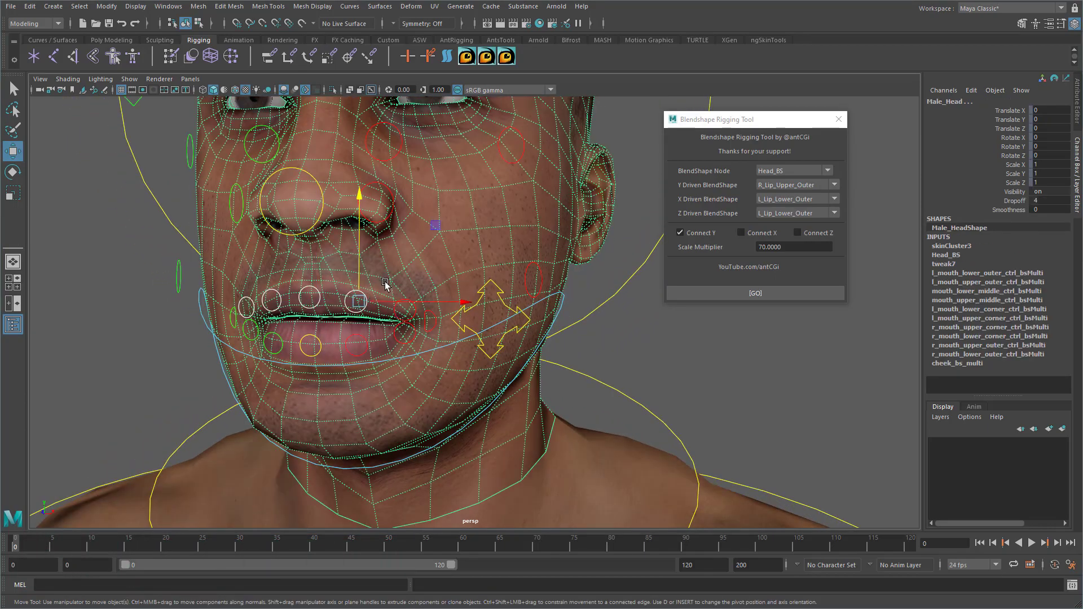
{"action": "left_click", "coordinate": [395, 313]}
{"action": "left_click_drag", "start_coordinate": [404, 278], "coordinate": [396, 248]}
{"action": "key", "text": "ctrl+z"}
- Select all the lower lip controls and test them by lowering them together, then undo the move
{"action": "left_click", "coordinate": [248, 338]}
{"action": "left_click", "coordinate": [277, 355], "text": "shift"}
{"action": "left_click", "coordinate": [309, 356], "text": "shift"}
{"action": "left_click", "coordinate": [360, 356], "text": "shift"}
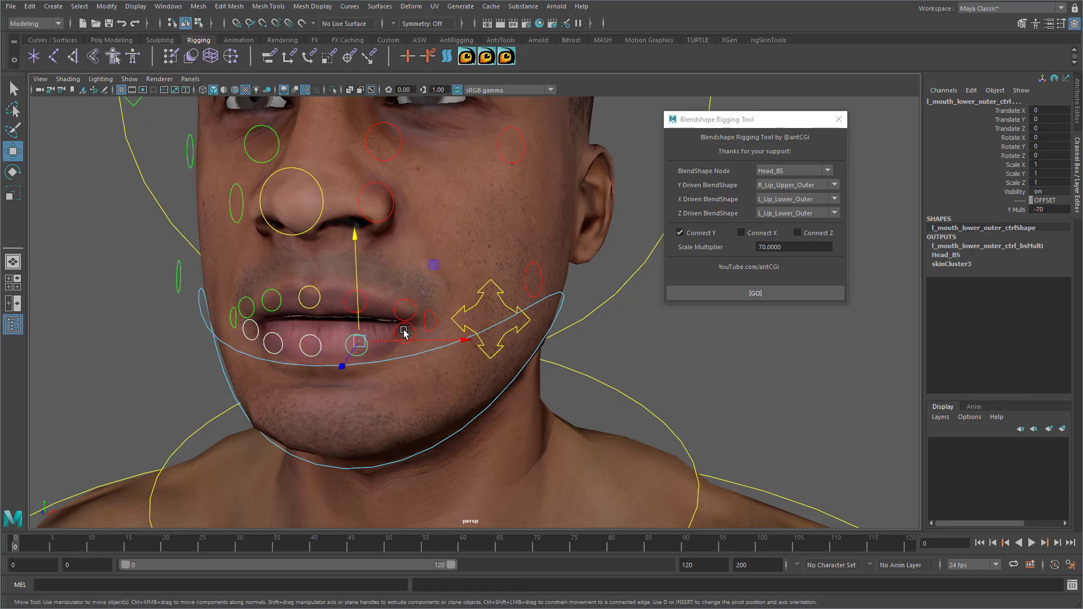
{"action": "left_click", "coordinate": [398, 332], "text": "shift"}
{"action": "left_click_drag", "start_coordinate": [402, 227], "coordinate": [405, 270]}
{"action": "key", "text": "ctrl+z"}
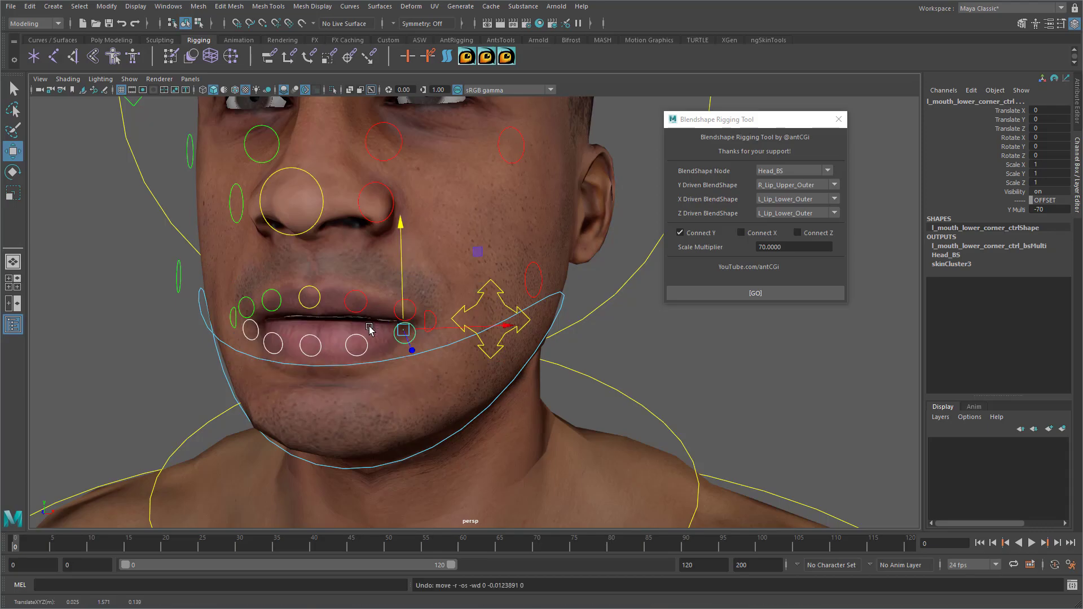
- Test the character's left mouth corner side control and the main mouth_ctrl by moving each one, then undo the moves
{"action": "left_click", "coordinate": [429, 326]}
{"action": "left_click_drag", "start_coordinate": [420, 325], "coordinate": [490, 330]}
{"action": "key", "text": "ctrl+z"}
{"action": "left_click", "coordinate": [484, 293]}
{"action": "key", "text": "ctrl+z"}
- Select l_sneer_ctrl beside the character's nose
{"action": "left_click_drag", "start_coordinate": [569, 337], "coordinate": [570, 343], "text": "alt"}
{"action": "right_click_drag", "start_coordinate": [571, 343], "coordinate": [524, 296], "text": "alt"}
{"action": "left_click_drag", "start_coordinate": [524, 296], "coordinate": [514, 316], "text": "alt"}
{"action": "right_click_drag", "start_coordinate": [515, 316], "coordinate": [536, 314], "text": "alt"}
{"action": "left_click_drag", "start_coordinate": [536, 314], "coordinate": [459, 307], "text": "alt"}
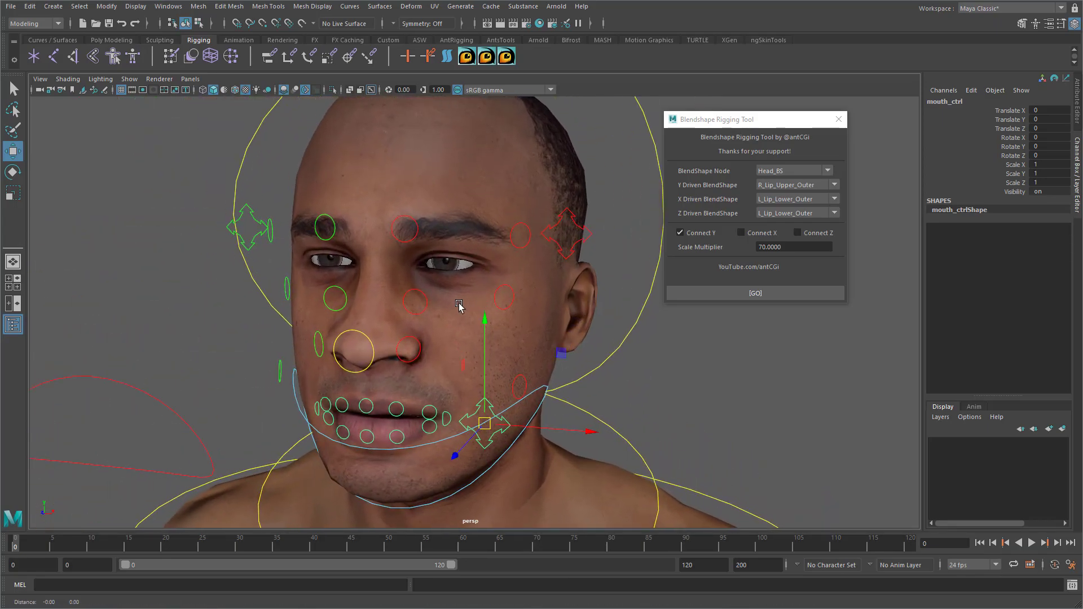
{"action": "right_click_drag", "start_coordinate": [459, 307], "coordinate": [471, 303], "text": "alt"}
{"action": "left_click", "coordinate": [423, 293]}
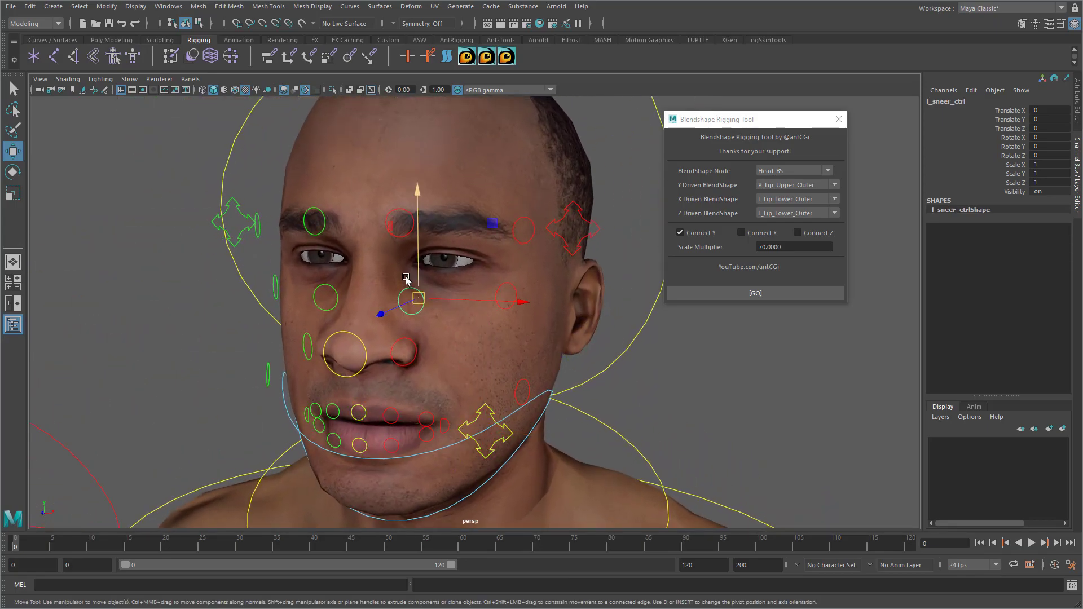
- Try connecting l_sneer_ctrl with L_Squint as the Y Driven BlendShape, test it by raising the control, and undo the move and the connection
{"action": "left_click", "coordinate": [801, 188]}
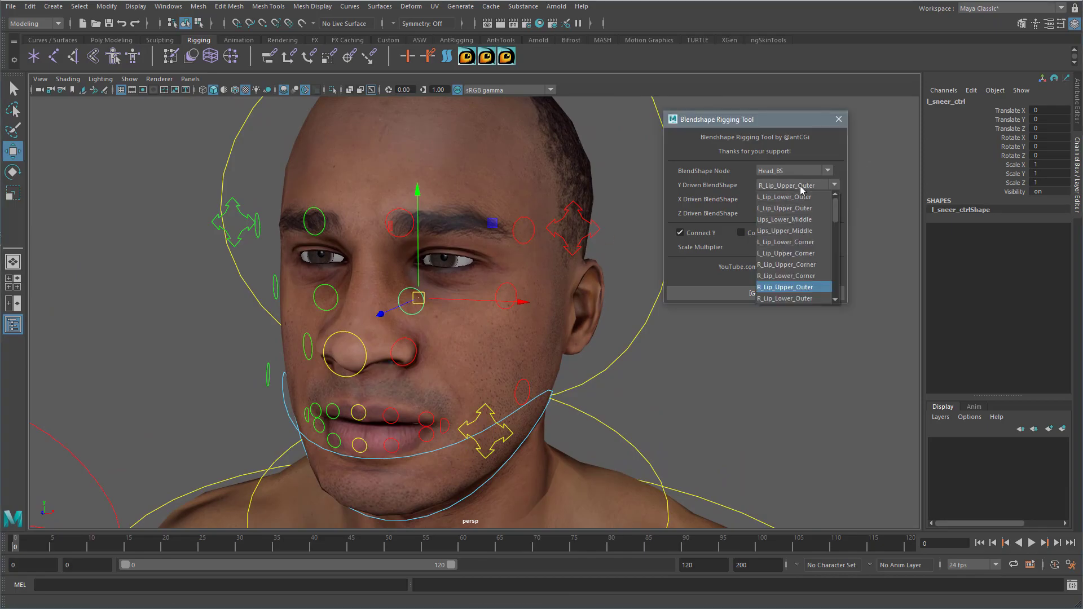
{"action": "scroll", "coordinate": [815, 265], "scroll_direction": "down", "scroll_amount": 3}
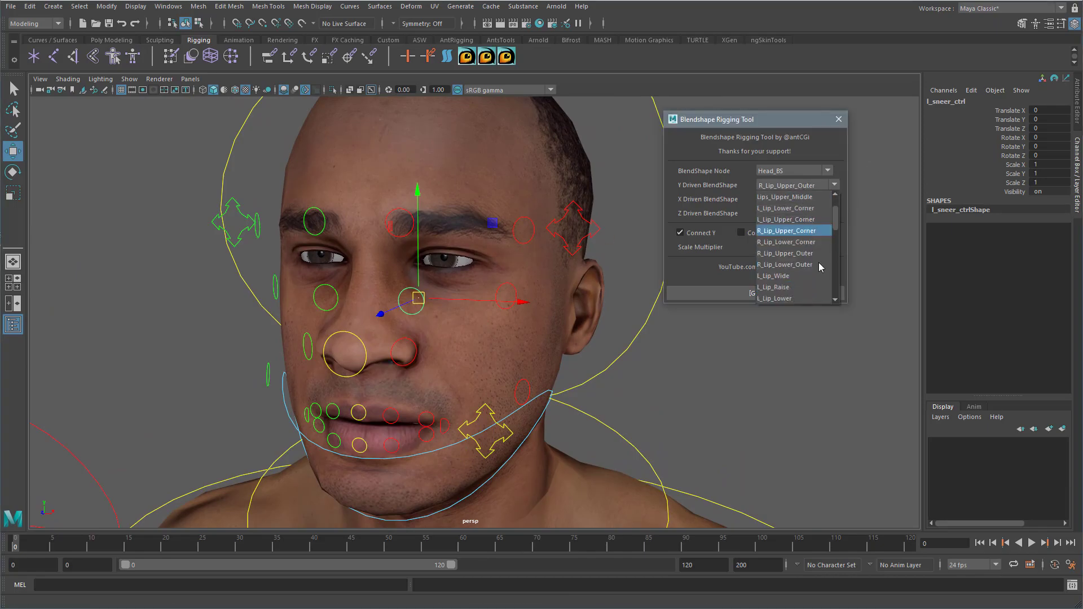
{"action": "scroll", "coordinate": [818, 269], "scroll_direction": "down", "scroll_amount": 4}
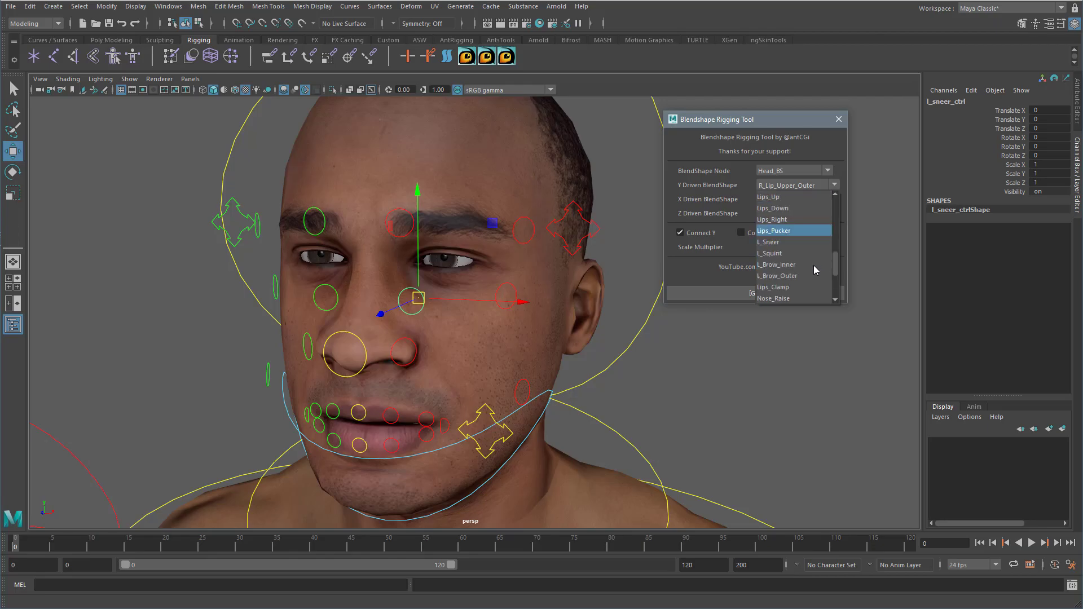
{"action": "left_click", "coordinate": [780, 254]}
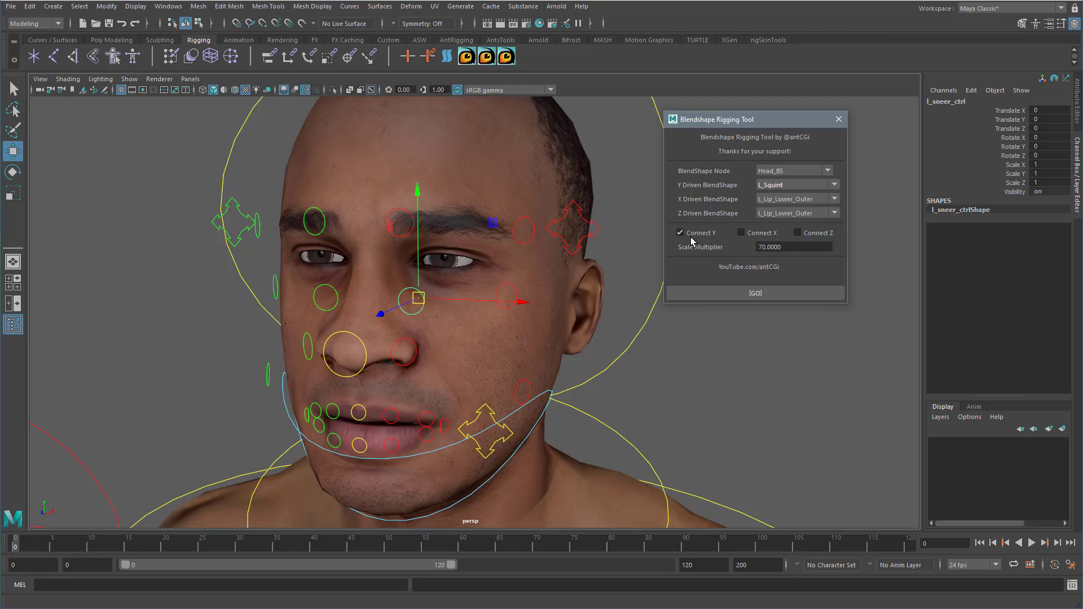
{"action": "left_click", "coordinate": [756, 293]}
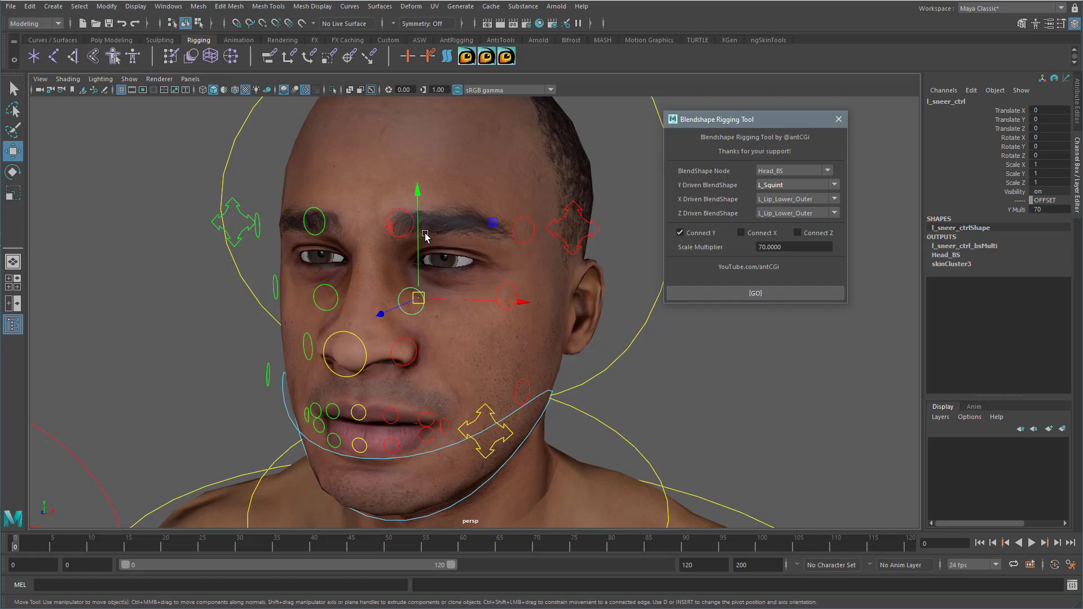
{"action": "left_click_drag", "start_coordinate": [418, 194], "coordinate": [423, 176]}
{"action": "key", "text": "ctrl+z"}
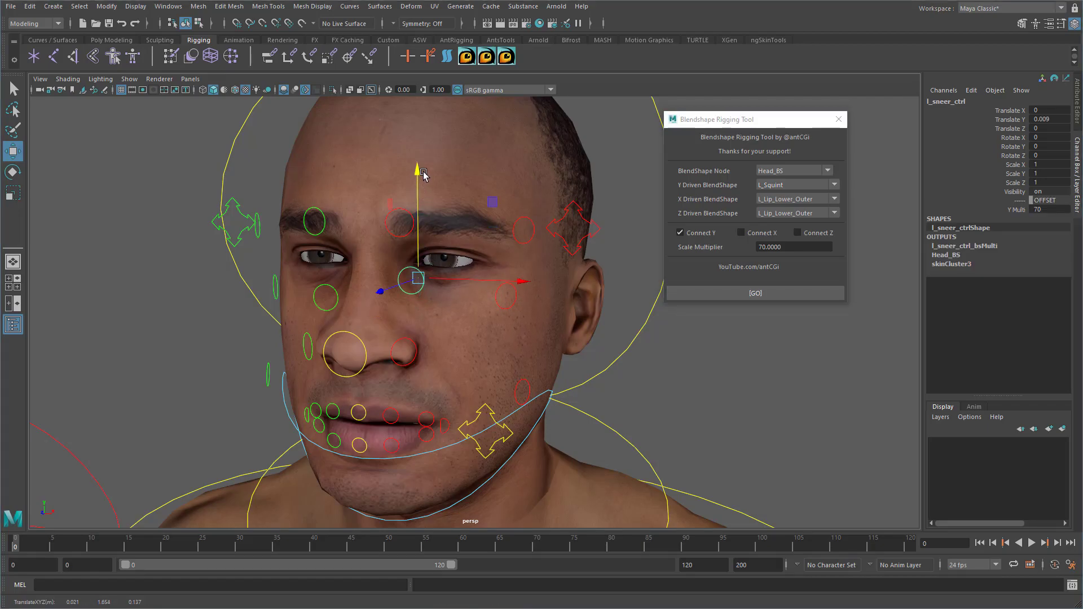
{"action": "key", "text": "ctrl+z"}
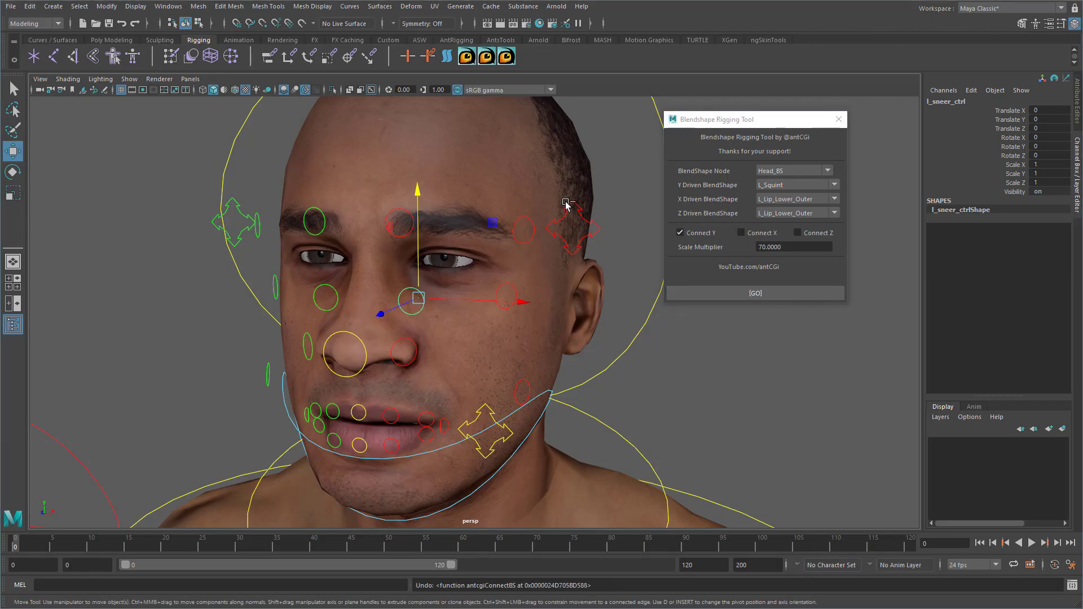
- Connect l_sneer_ctrl with L_Sneer as the Y Driven BlendShape, then test it by raising the control and undo the move
{"action": "left_click", "coordinate": [804, 184]}
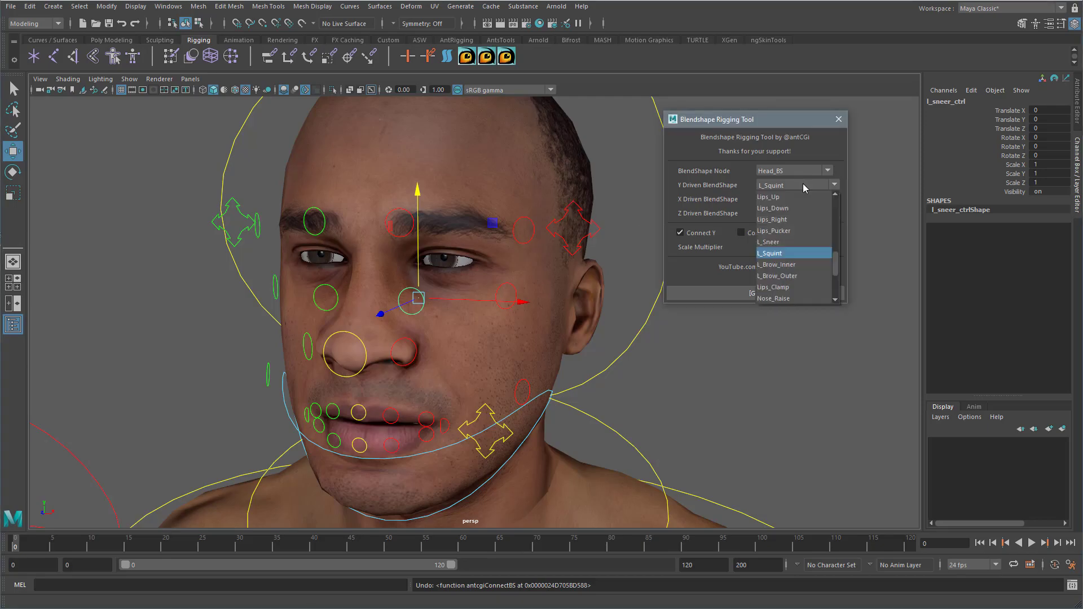
{"action": "left_click", "coordinate": [780, 247]}
{"action": "left_click", "coordinate": [763, 295]}
{"action": "left_click_drag", "start_coordinate": [414, 209], "coordinate": [419, 162]}
{"action": "key", "text": "ctrl+z"}
- Connect l_squint_ctrl with L_Squint as the Y Driven BlendShape, then test it by moving the control up and undo the move
{"action": "left_click", "coordinate": [503, 292]}
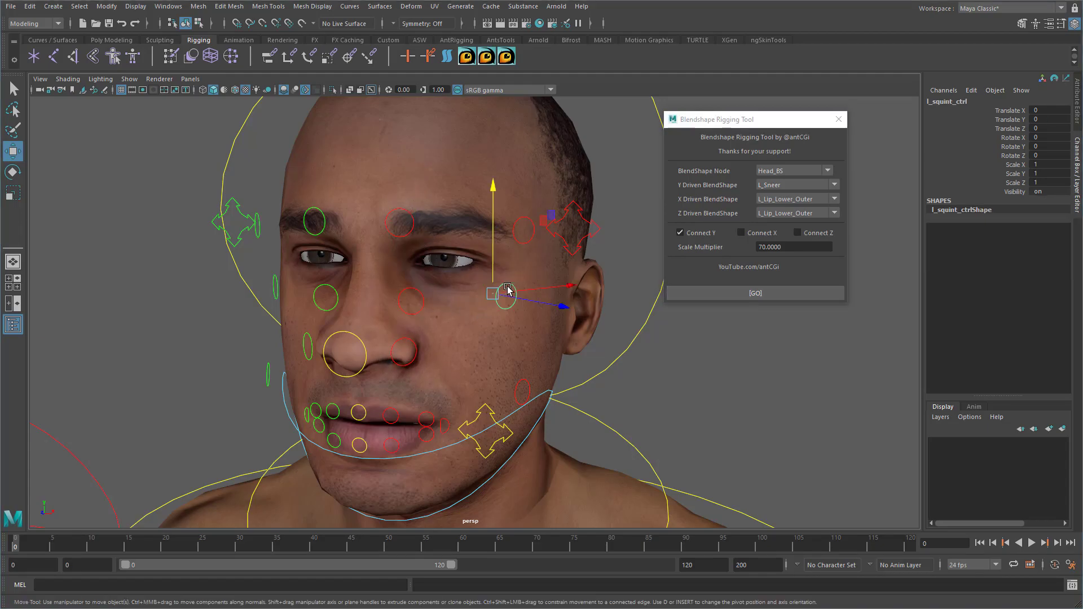
{"action": "left_click", "coordinate": [795, 181]}
{"action": "left_click", "coordinate": [770, 253]}
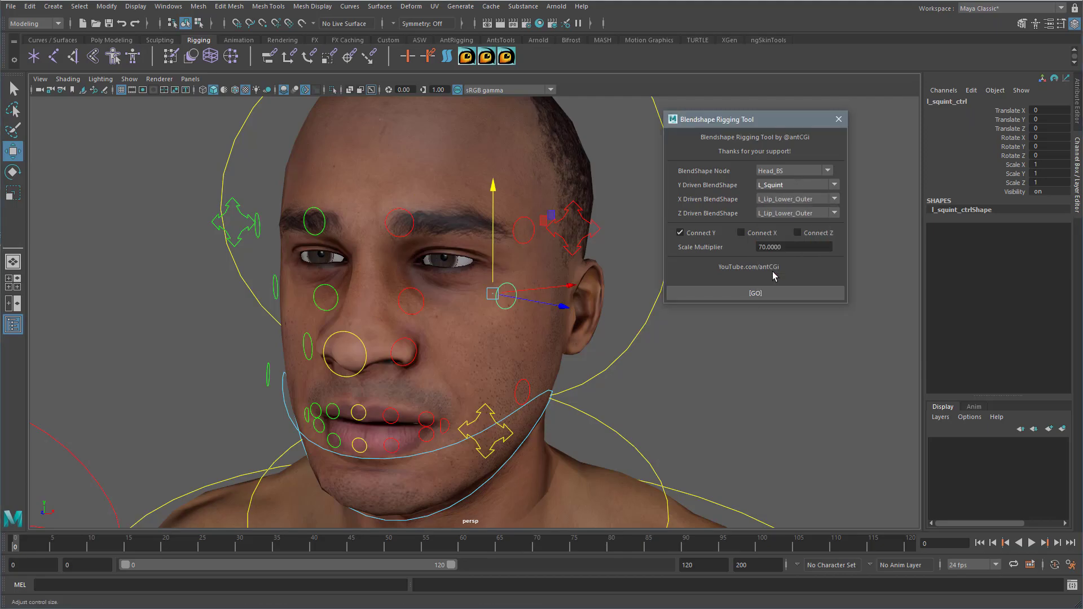
{"action": "left_click", "coordinate": [754, 293]}
{"action": "left_click_drag", "start_coordinate": [494, 189], "coordinate": [494, 188]}
{"action": "key", "text": "ctrl+z"}
- Connect r_sneer_ctrl with R_Sneer as the Y Driven BlendShape
{"action": "left_click", "coordinate": [335, 290]}
{"action": "left_click_drag", "start_coordinate": [462, 315], "coordinate": [515, 317], "text": "alt"}
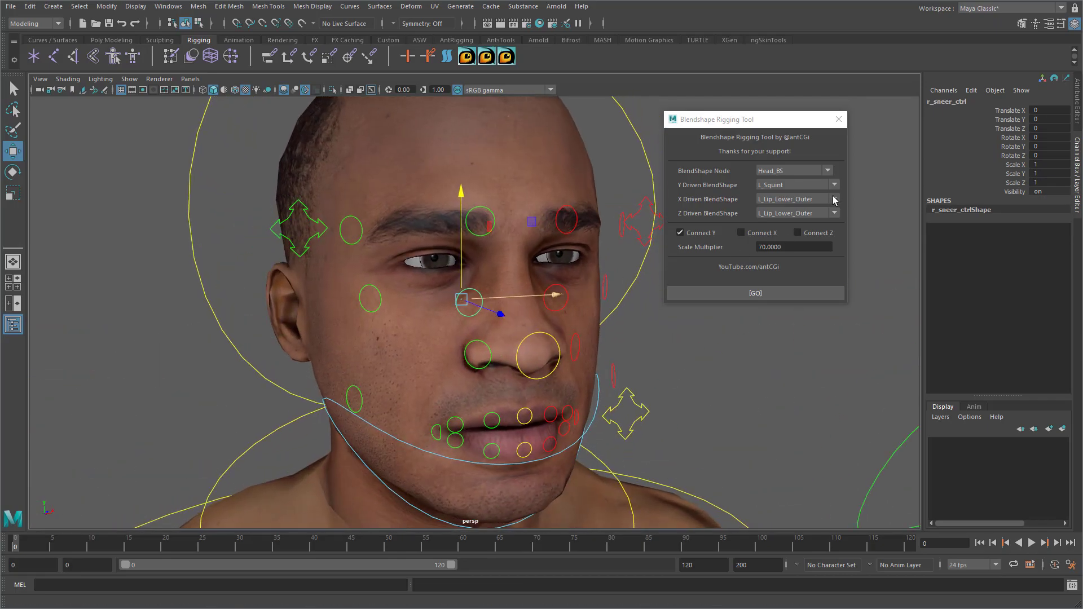
{"action": "left_click", "coordinate": [791, 186]}
{"action": "scroll", "coordinate": [789, 274], "scroll_direction": "down", "scroll_amount": 3}
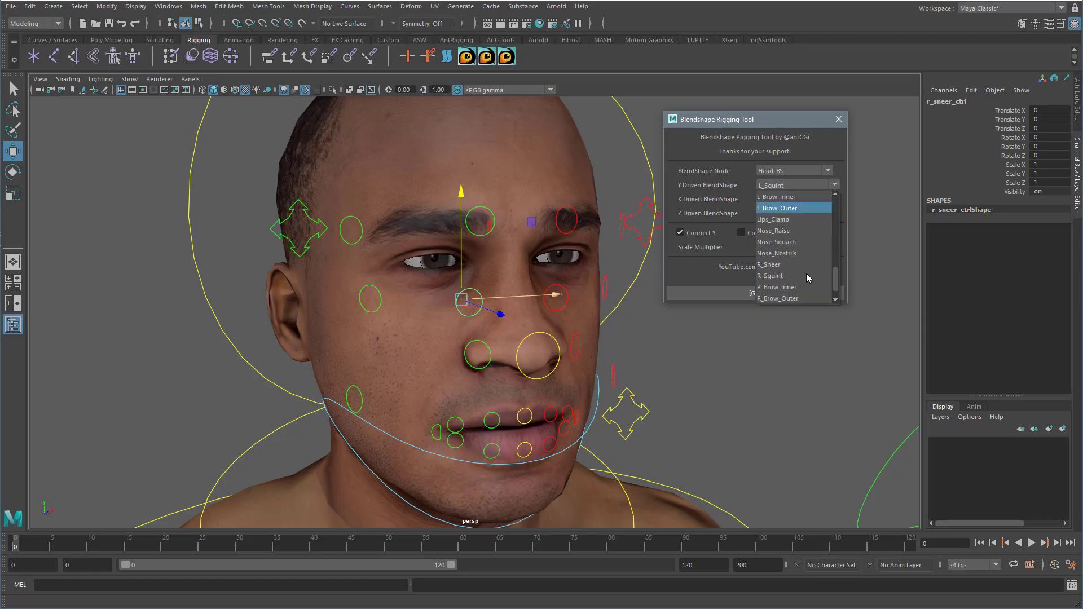
{"action": "left_click", "coordinate": [775, 244]}
{"action": "left_click", "coordinate": [756, 294]}
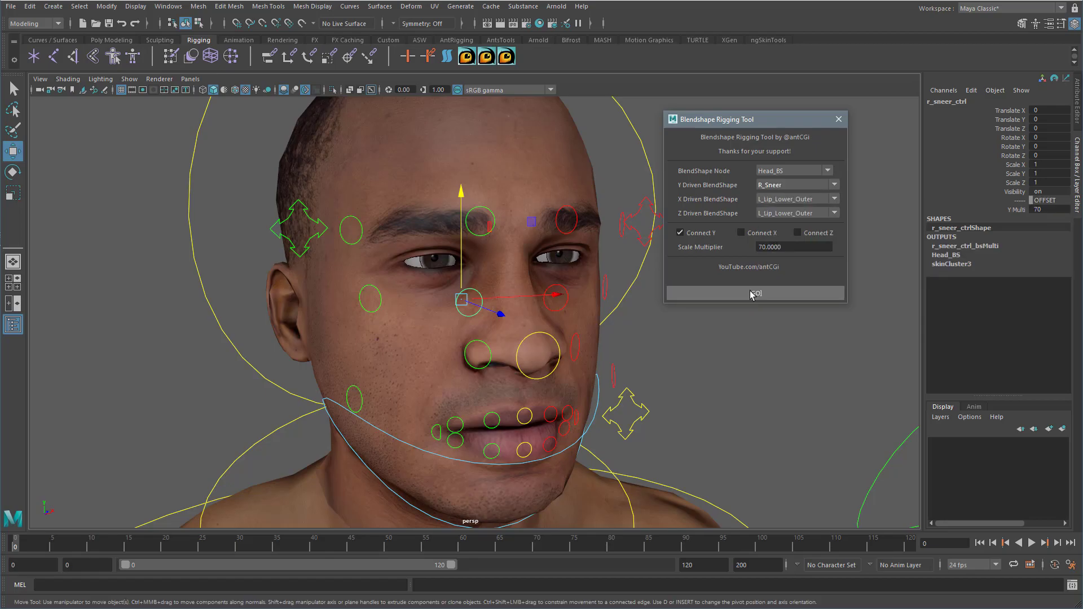
- Test r_sneer_ctrl by raising it, then undo the move
{"action": "left_click_drag", "start_coordinate": [463, 193], "coordinate": [464, 173]}
{"action": "key", "text": "ctrl+z"}
- Connect r_squint_ctrl with R_Squint as the Y Driven BlendShape, then test it by raising the control and undo the move
{"action": "left_click", "coordinate": [377, 288]}
{"action": "left_click", "coordinate": [786, 183]}
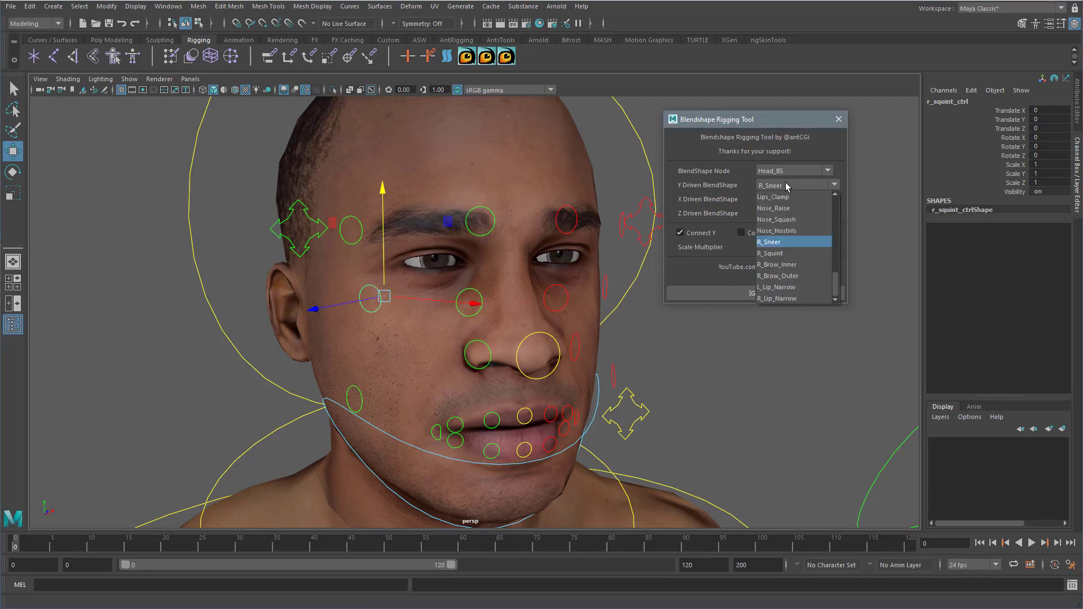
{"action": "left_click", "coordinate": [783, 254]}
{"action": "left_click", "coordinate": [754, 293]}
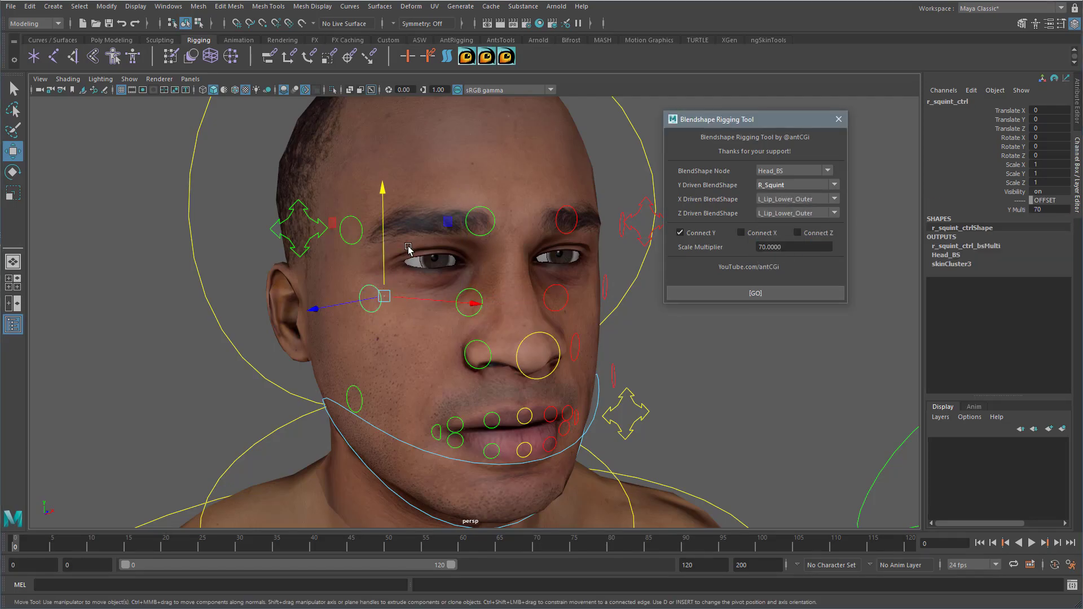
{"action": "left_click_drag", "start_coordinate": [380, 194], "coordinate": [383, 183]}
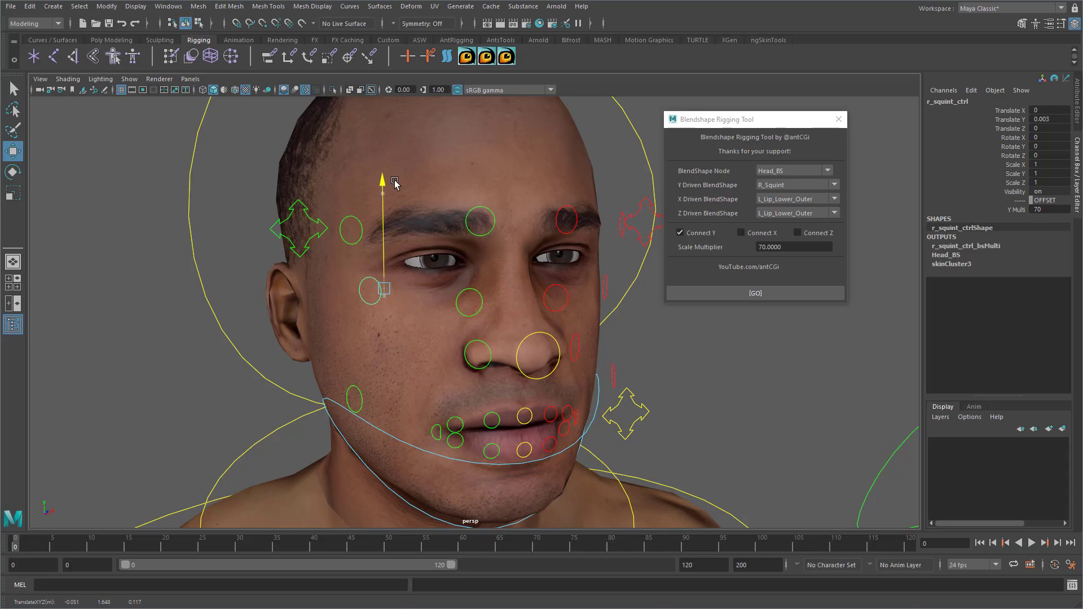
{"action": "key", "text": "ctrl+z"}
- Inspect l_cheek_ctrl in the Node Editor, delete its old cheek_bs_multi node and close the editor
{"action": "left_click_drag", "start_coordinate": [658, 387], "coordinate": [620, 374], "text": "alt"}
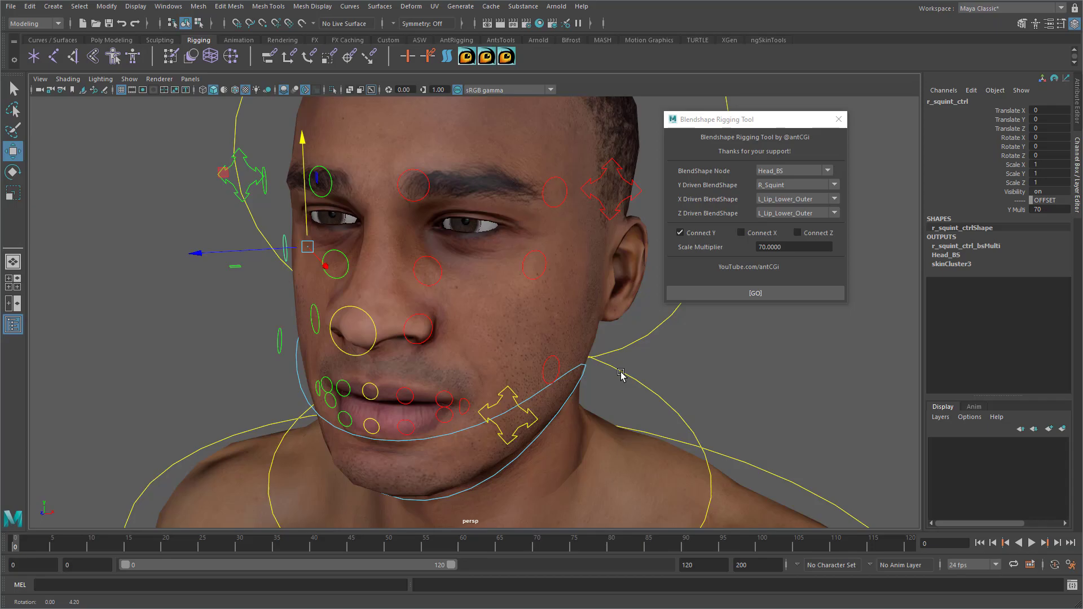
{"action": "left_click_drag", "start_coordinate": [621, 373], "coordinate": [693, 379], "text": "alt"}
{"action": "left_click", "coordinate": [559, 361]}
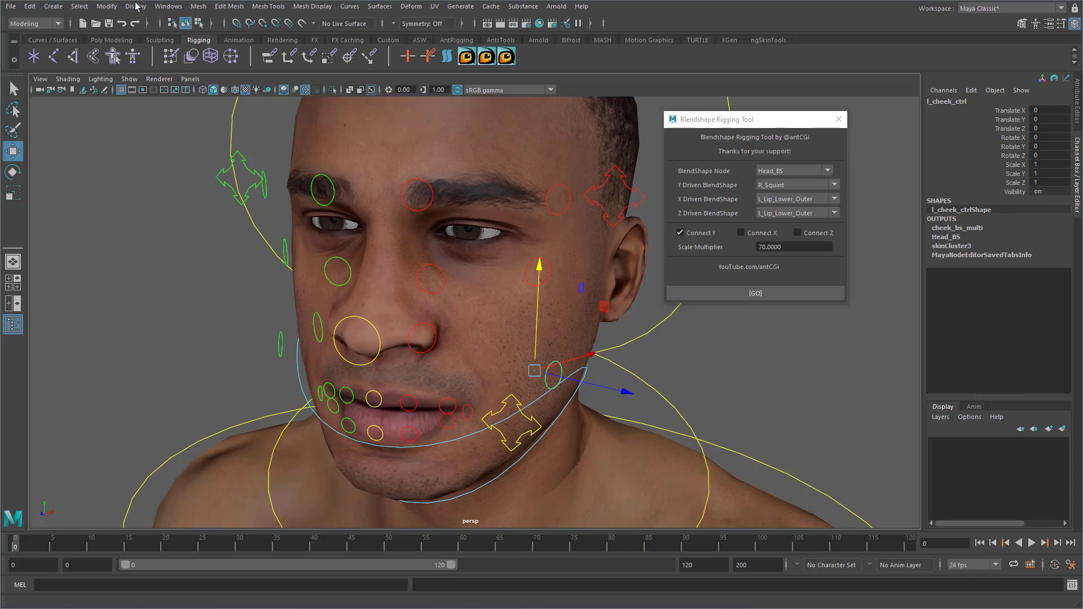
{"action": "left_click", "coordinate": [169, 6]}
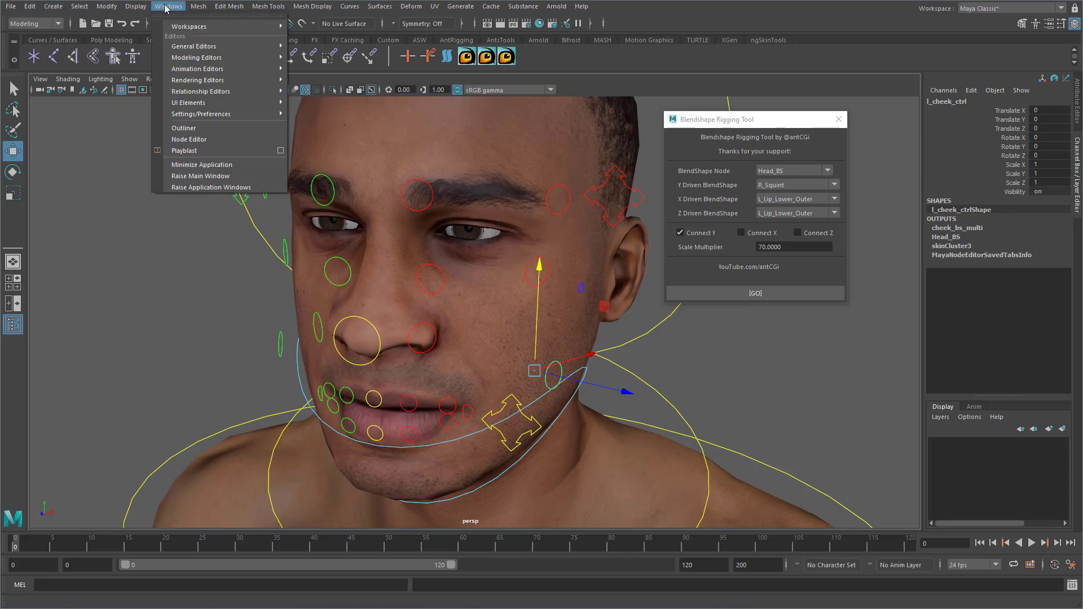
{"action": "left_click", "coordinate": [189, 140]}
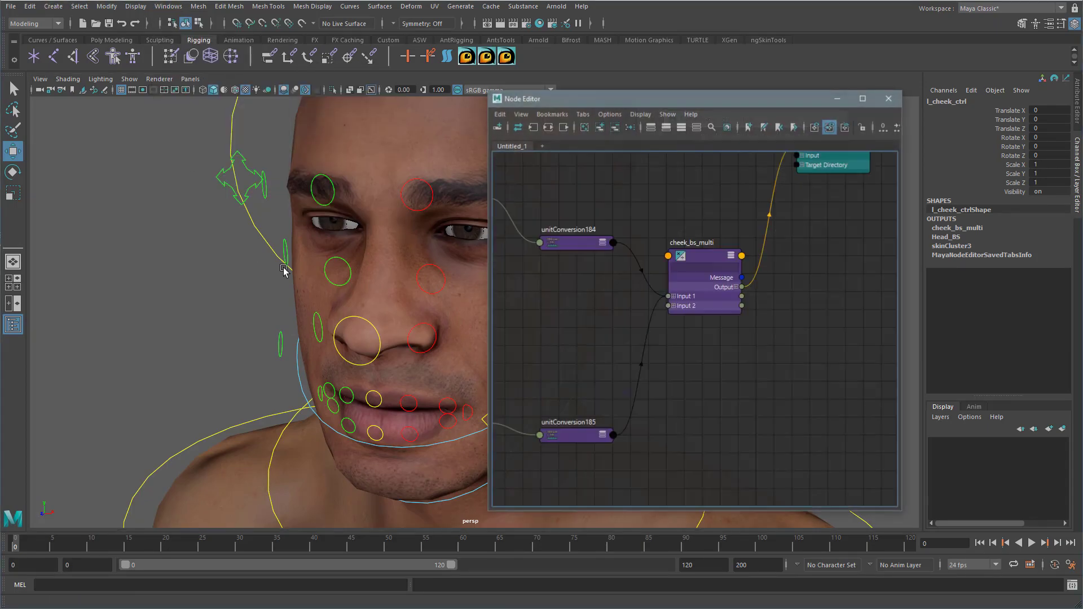
{"action": "left_click", "coordinate": [705, 263]}
{"action": "key", "text": "Delete"}
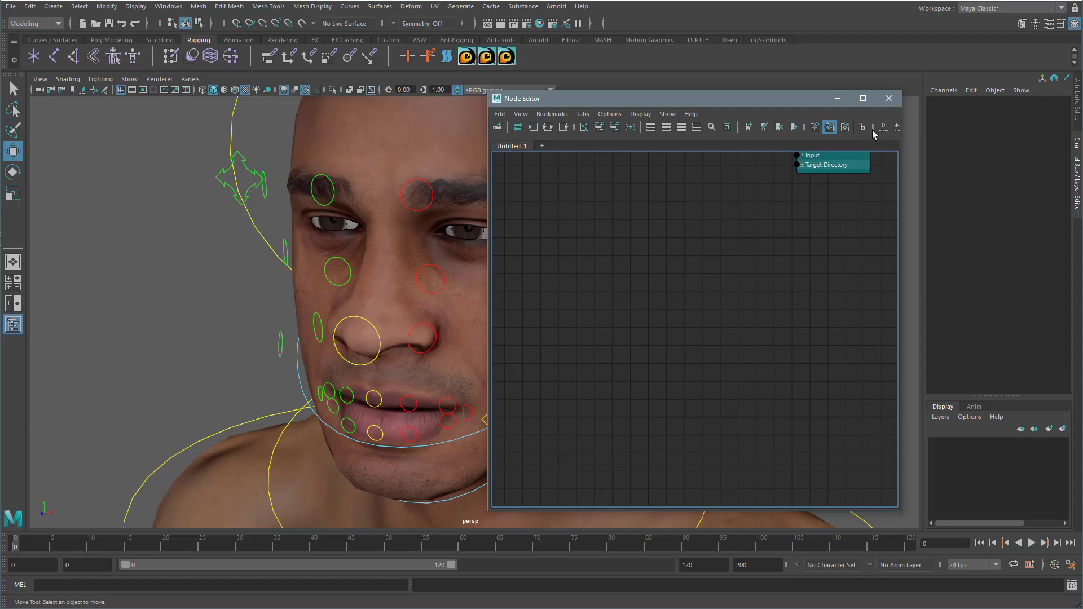
{"action": "left_click", "coordinate": [889, 98]}
- Compare the outputs of l_cheek_ctrl and l_squint_ctrl, then test l_cheek_ctrl along Z and undo the move
{"action": "left_click_drag", "start_coordinate": [605, 340], "coordinate": [628, 386], "text": "alt"}
{"action": "left_click", "coordinate": [574, 373]}
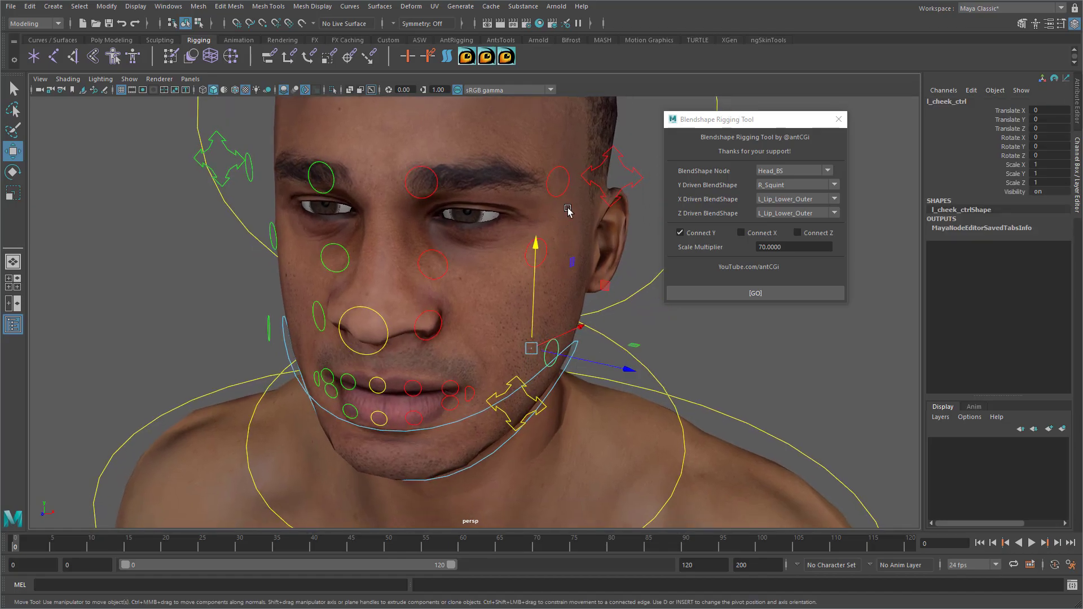
{"action": "left_click", "coordinate": [548, 248]}
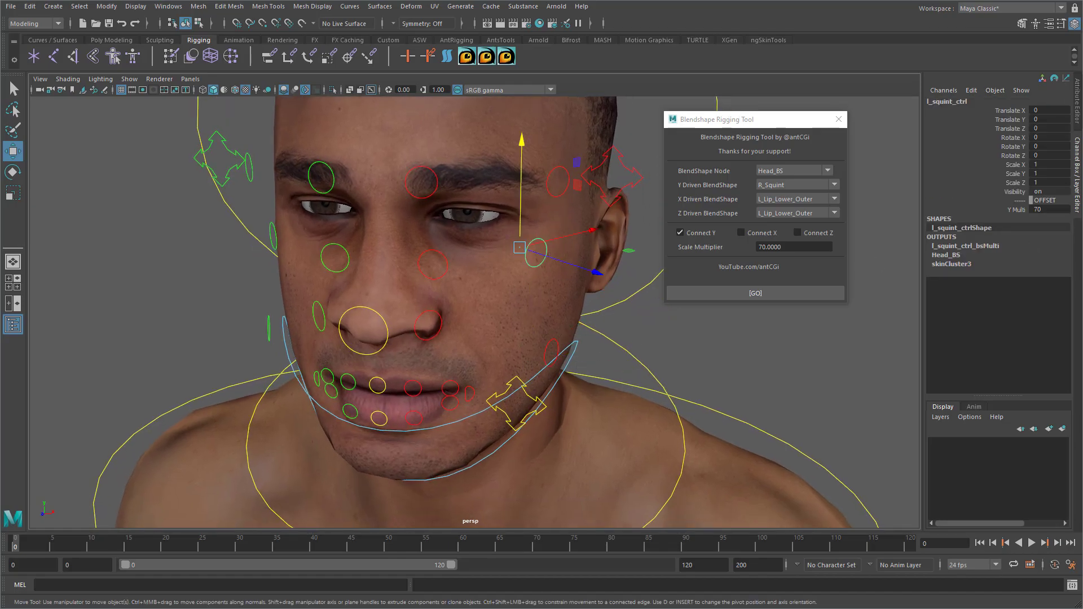
{"action": "left_click", "coordinate": [555, 345]}
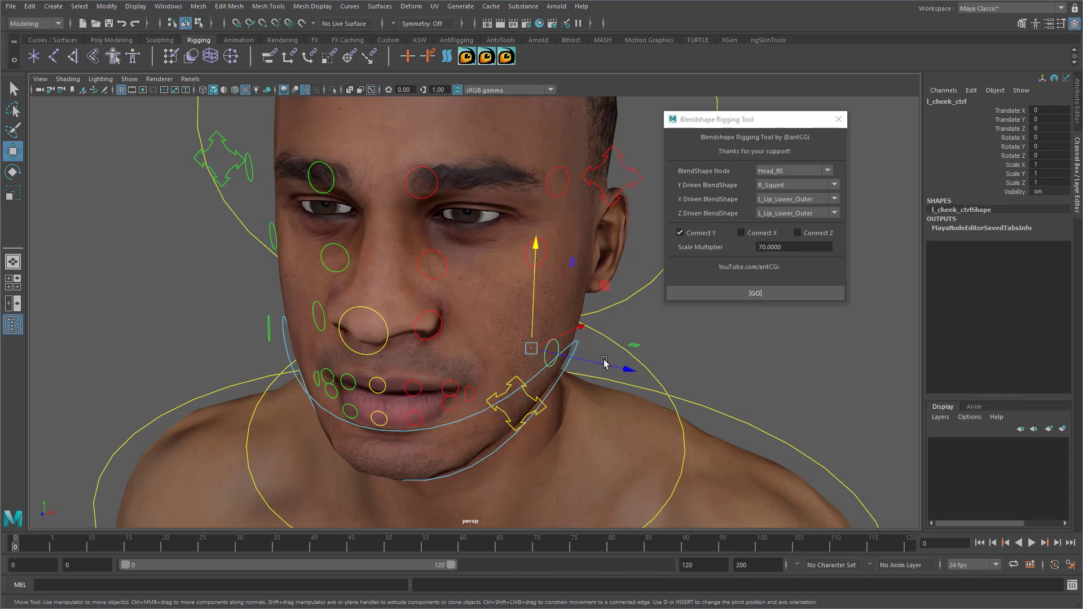
{"action": "left_click_drag", "start_coordinate": [579, 361], "coordinate": [585, 362]}
{"action": "key", "text": "ctrl+z"}
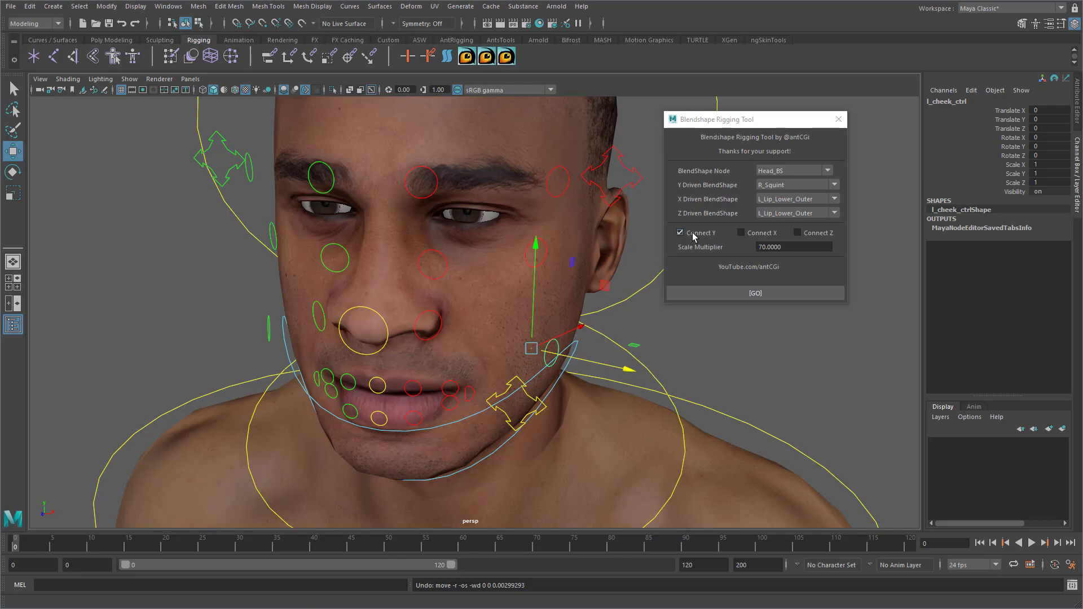
- Connect only the Z axis of l_cheek_ctrl with L_Cheek as the Z Driven BlendShape, then test it and undo the move
{"action": "left_click", "coordinate": [721, 233]}
{"action": "left_click", "coordinate": [813, 233]}
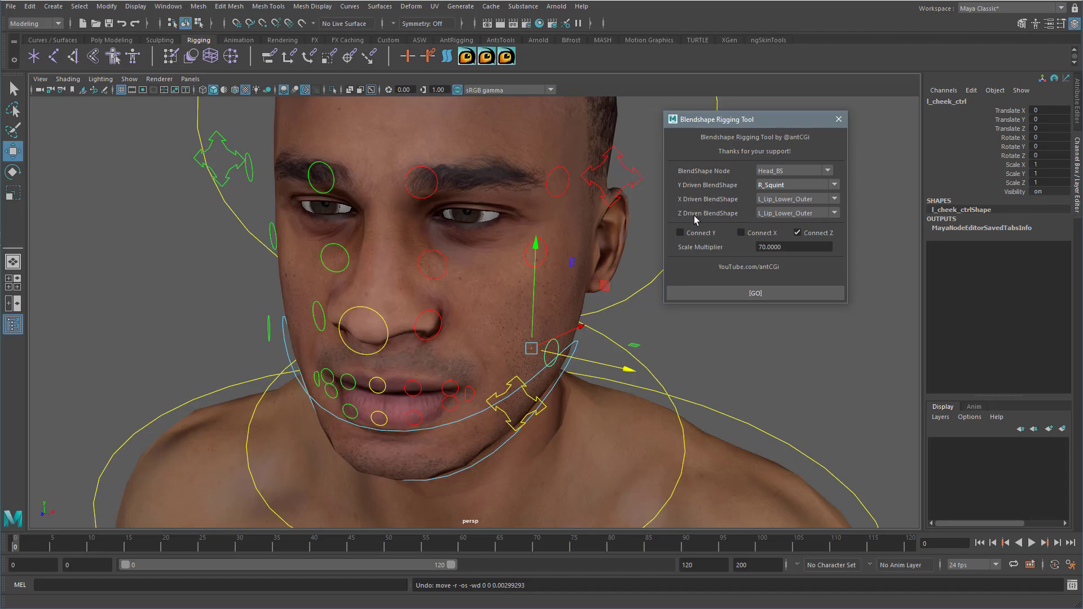
{"action": "left_click", "coordinate": [776, 216]}
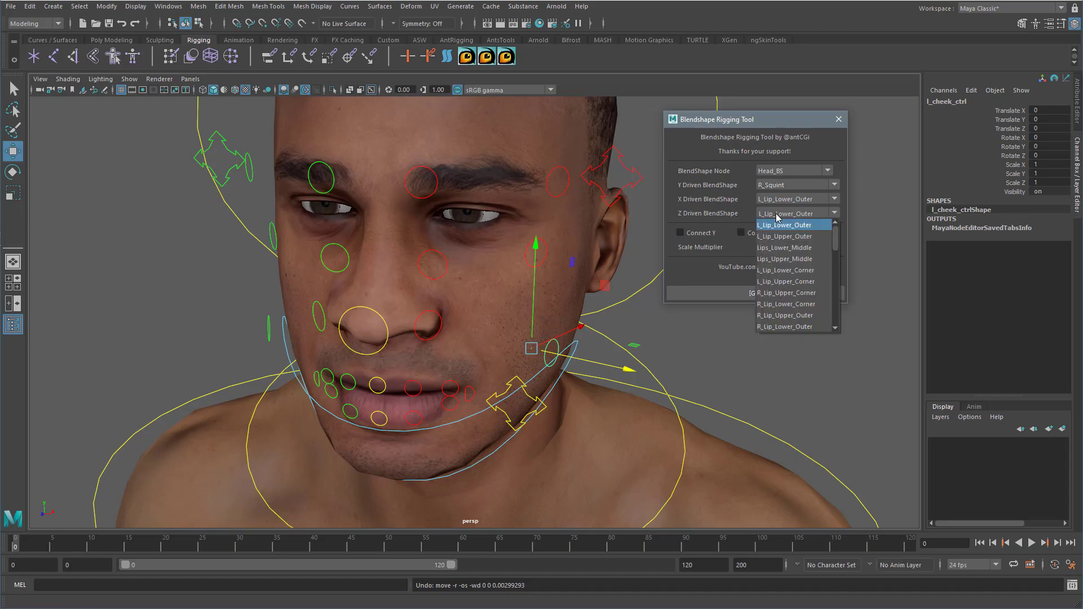
{"action": "scroll", "coordinate": [804, 302], "scroll_direction": "down", "scroll_amount": 2}
{"action": "left_click", "coordinate": [779, 295]}
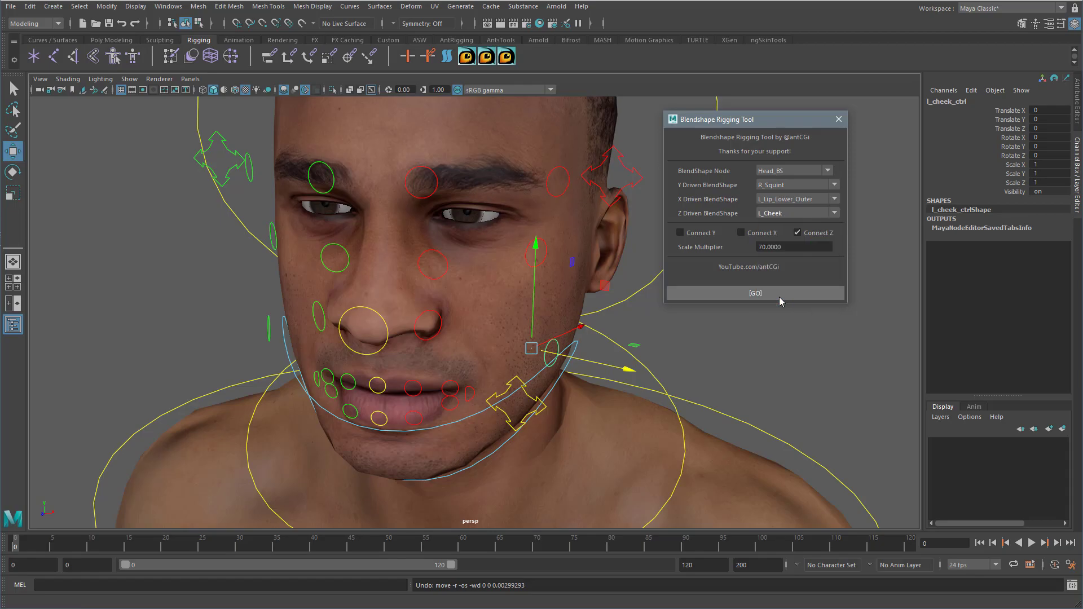
{"action": "left_click", "coordinate": [761, 294]}
{"action": "left_click_drag", "start_coordinate": [630, 370], "coordinate": [654, 383]}
{"action": "key", "text": "ctrl+z"}
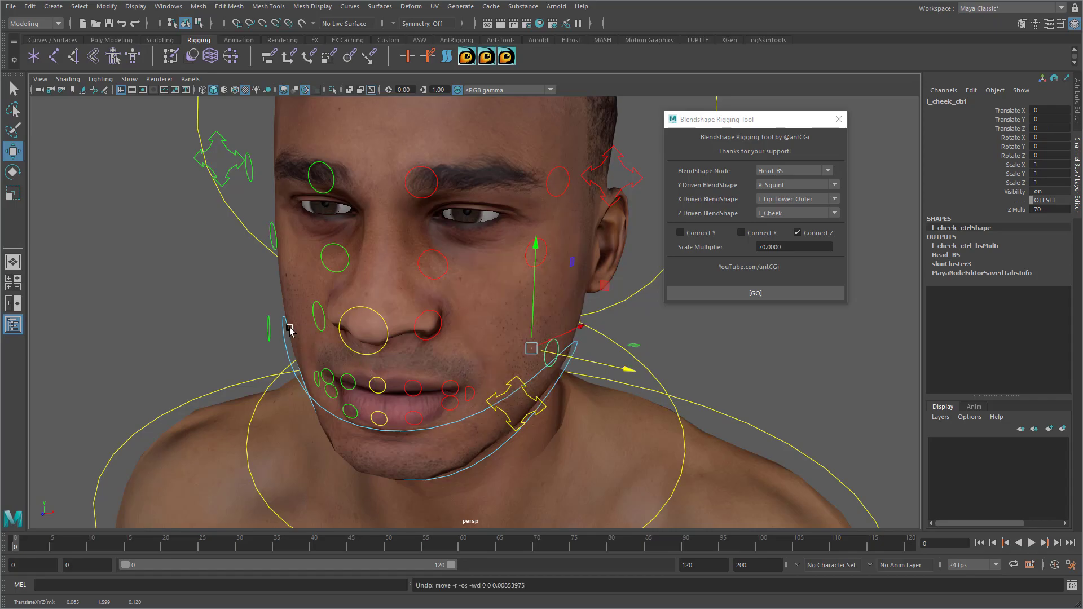
- Connect r_cheek_ctrl with R_Cheek as the Z Driven BlendShape and test it by pulling the control outward
{"action": "left_click", "coordinate": [266, 325]}
{"action": "left_click_drag", "start_coordinate": [271, 327], "coordinate": [470, 356], "text": "alt"}
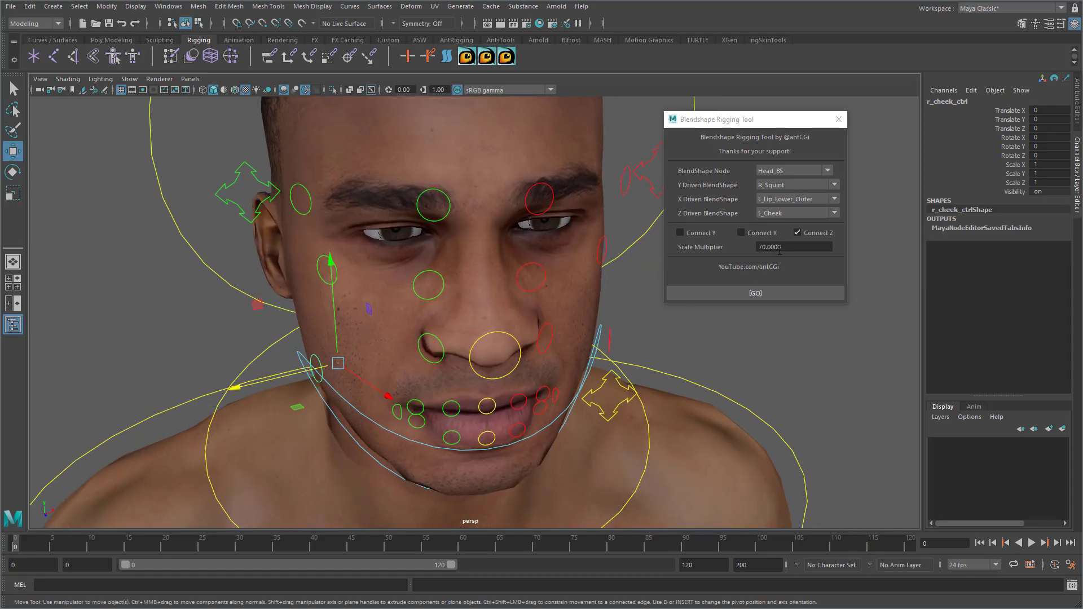
{"action": "left_click", "coordinate": [778, 216]}
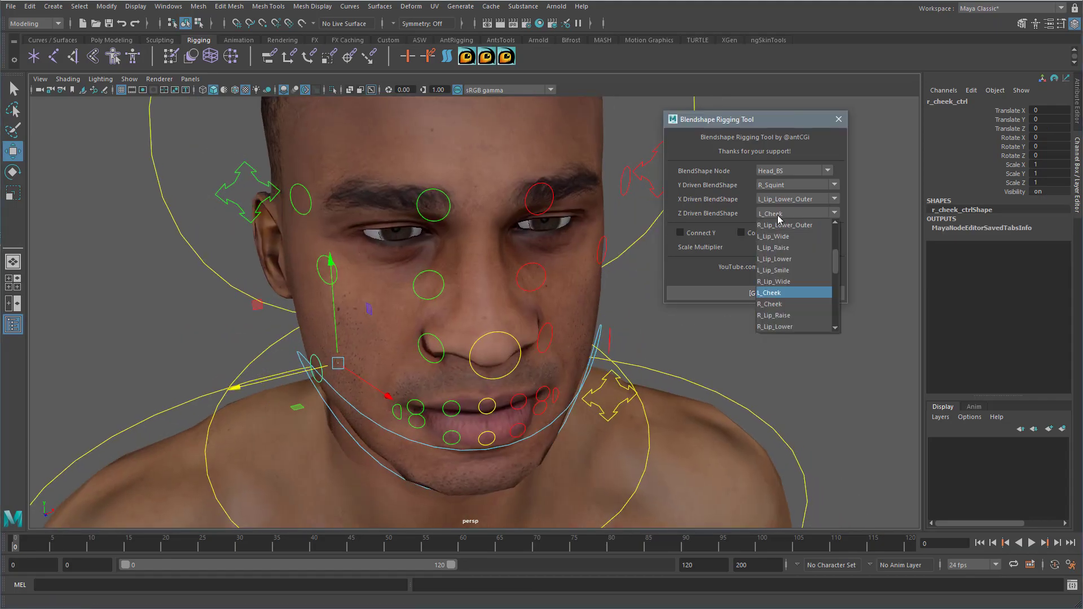
{"action": "left_click", "coordinate": [771, 304]}
{"action": "left_click", "coordinate": [760, 294]}
{"action": "left_click_drag", "start_coordinate": [284, 378], "coordinate": [247, 389]}
{"action": "left_click_drag", "start_coordinate": [707, 389], "coordinate": [638, 377], "text": "alt"}
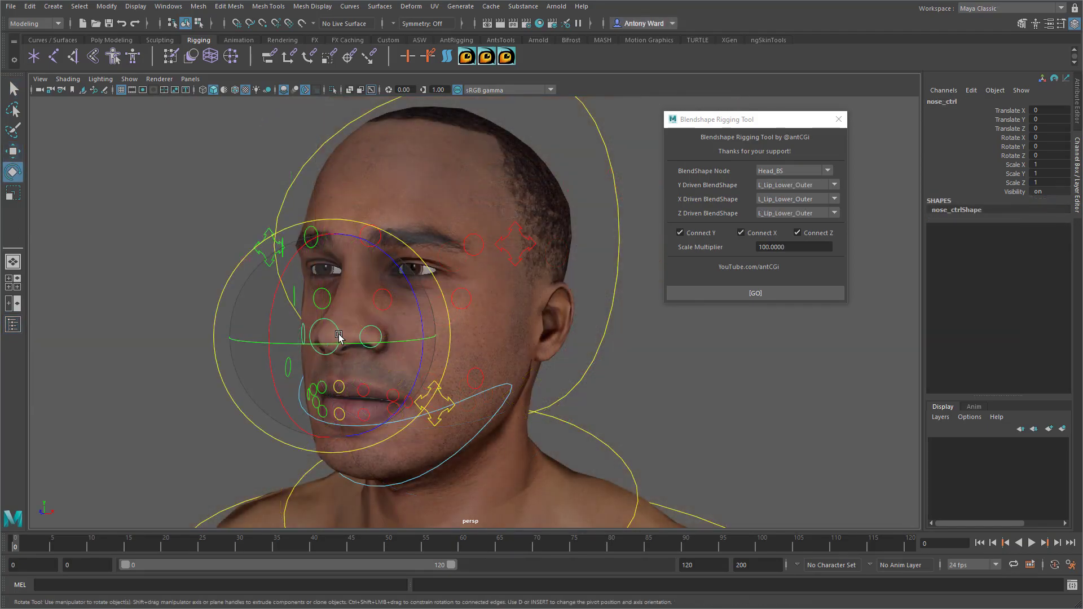
- Try moving nose_ctrl along its axes to preview the intended directions, then undo the moves
{"action": "left_click", "coordinate": [337, 331]}
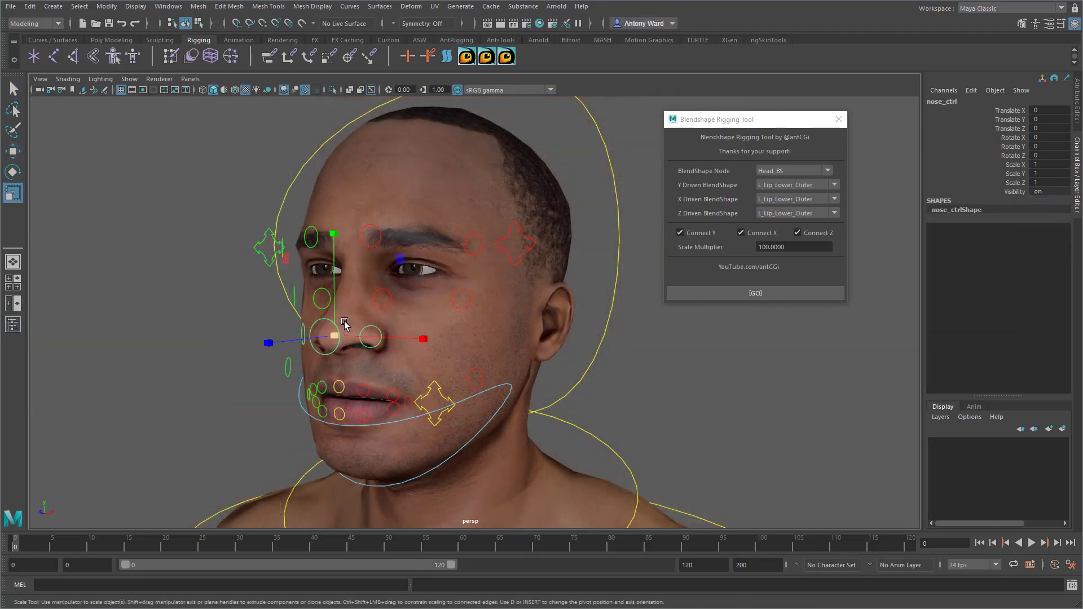
{"action": "key", "text": "w"}
{"action": "left_click_drag", "start_coordinate": [340, 306], "coordinate": [259, 359]}
{"action": "key", "text": "ctrl+z"}
{"action": "left_click_drag", "start_coordinate": [366, 389], "coordinate": [379, 390], "text": "alt"}
{"action": "key", "text": "ctrl+z"}
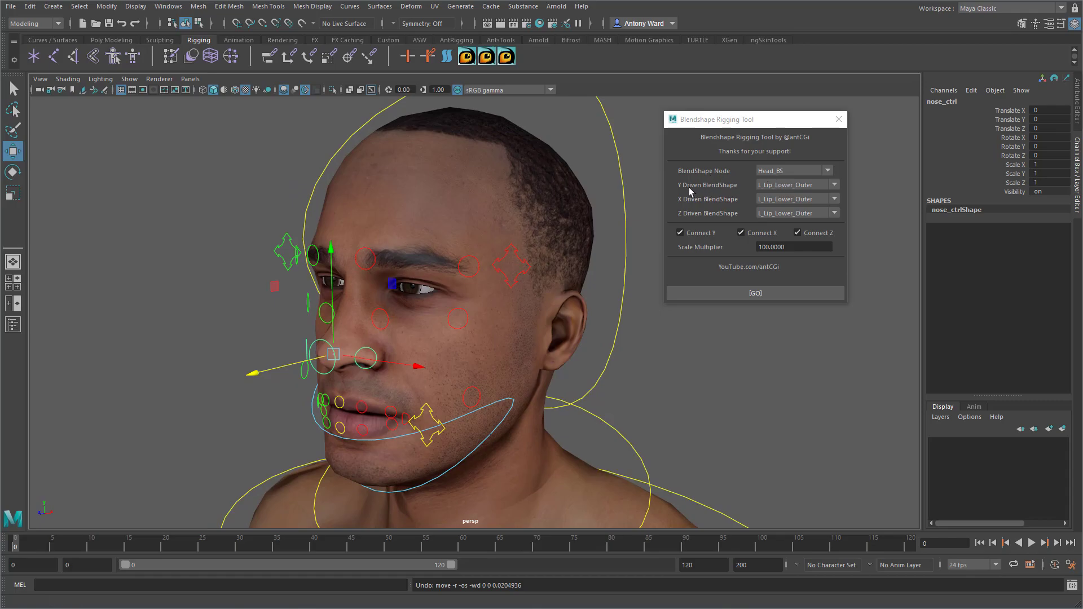
- Set the Y Driven BlendShape for nose_ctrl to Nose_Raise
{"action": "left_click", "coordinate": [776, 186]}
{"action": "scroll", "coordinate": [807, 252], "scroll_direction": "down", "scroll_amount": 6}
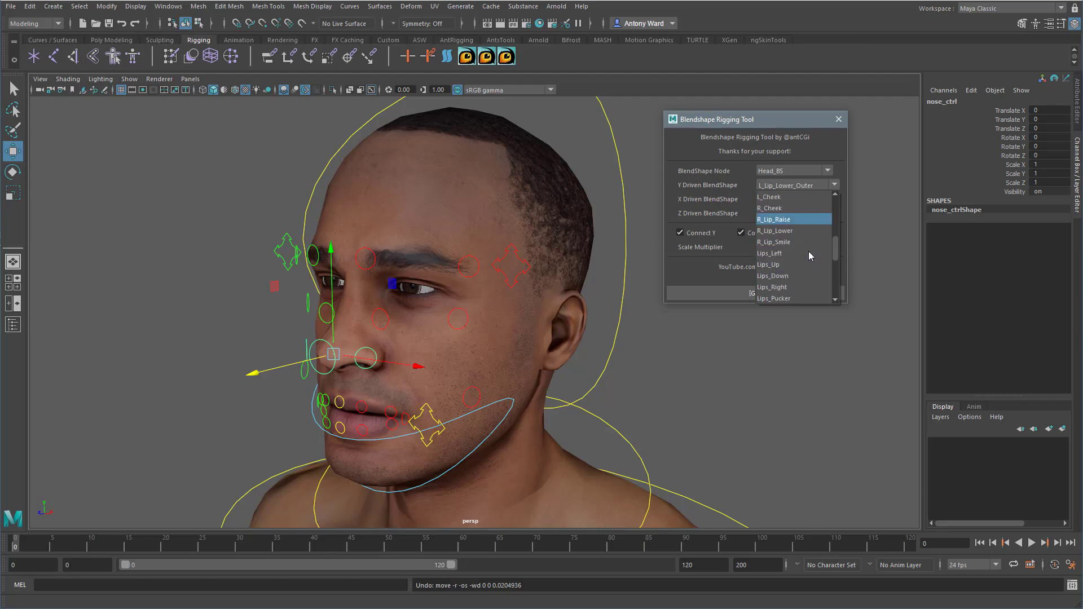
{"action": "scroll", "coordinate": [808, 252], "scroll_direction": "down", "scroll_amount": 3}
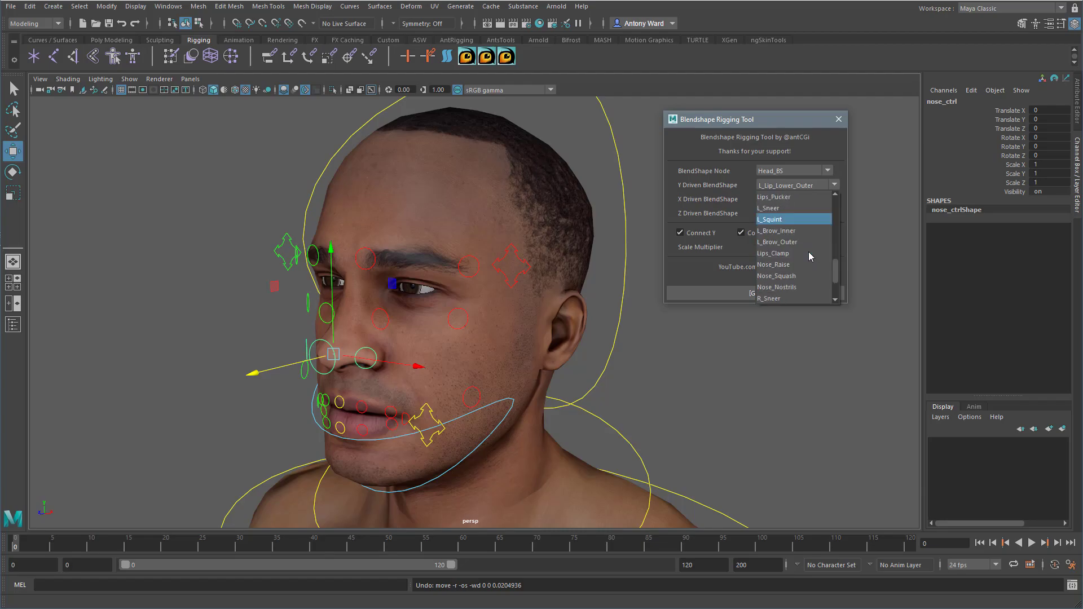
{"action": "left_click", "coordinate": [784, 269]}
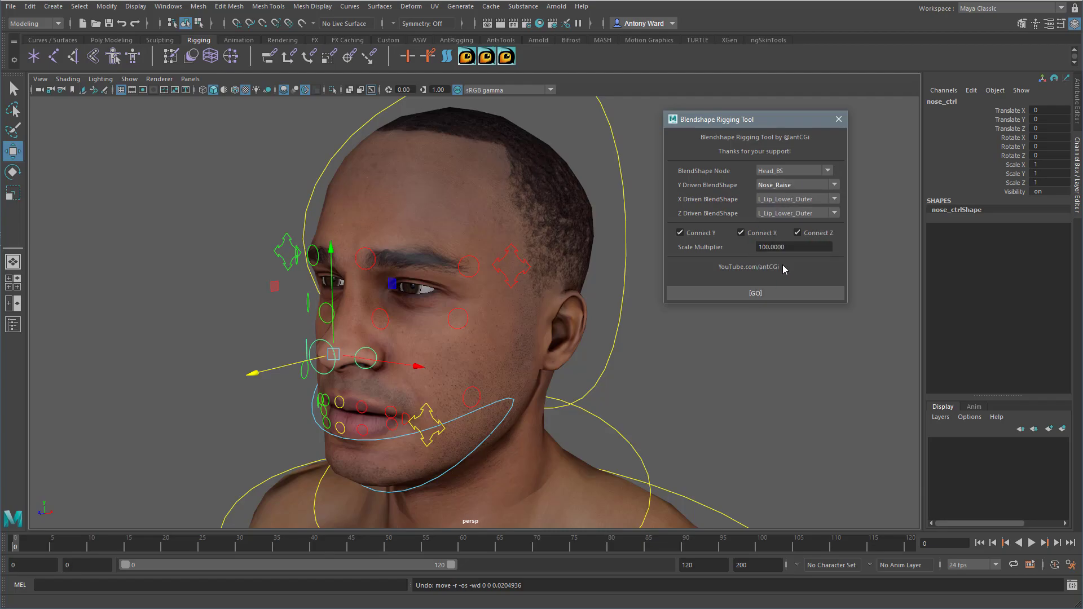
{"action": "left_click_drag", "start_coordinate": [405, 355], "coordinate": [392, 350], "text": "alt"}
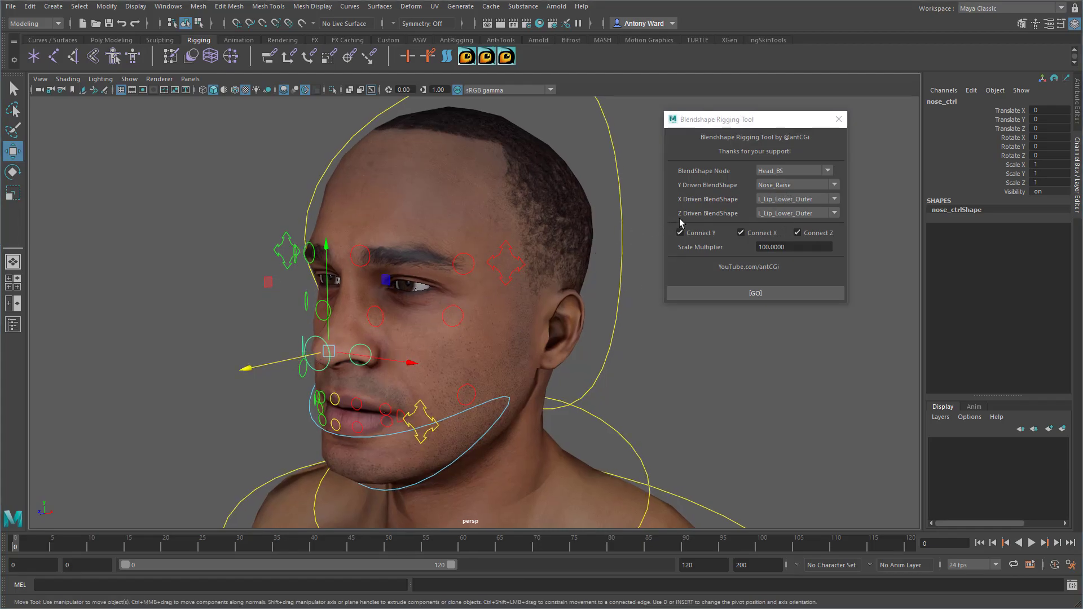
- Turn off the X connection, set the Z Driven BlendShape to Nose_Squash, and connect nose_ctrl to Head_BS
{"action": "left_click", "coordinate": [754, 231]}
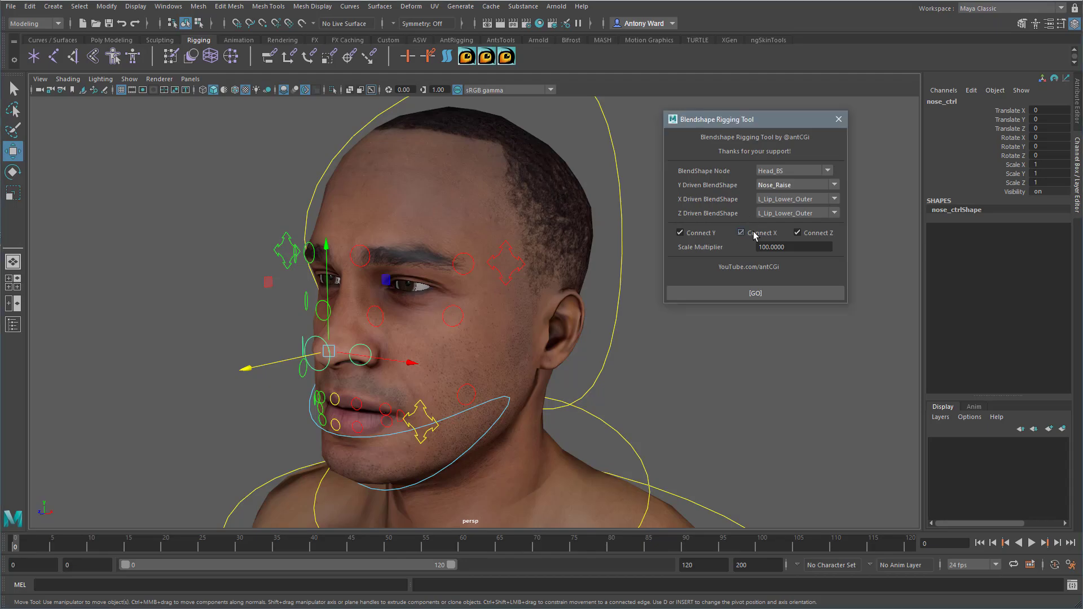
{"action": "left_click", "coordinate": [777, 214]}
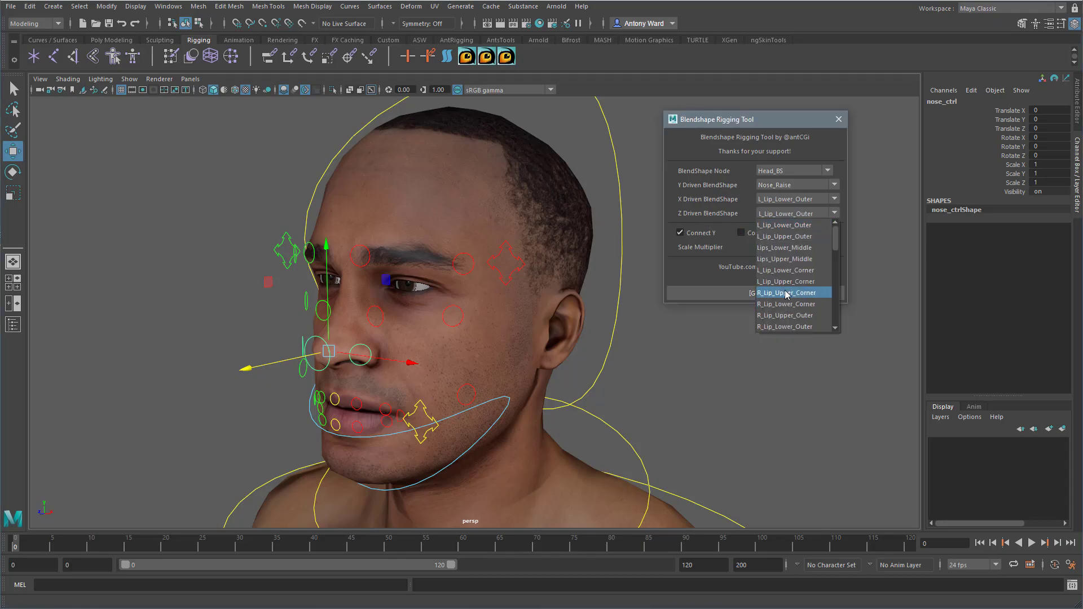
{"action": "scroll", "coordinate": [788, 291], "scroll_direction": "down", "scroll_amount": 1}
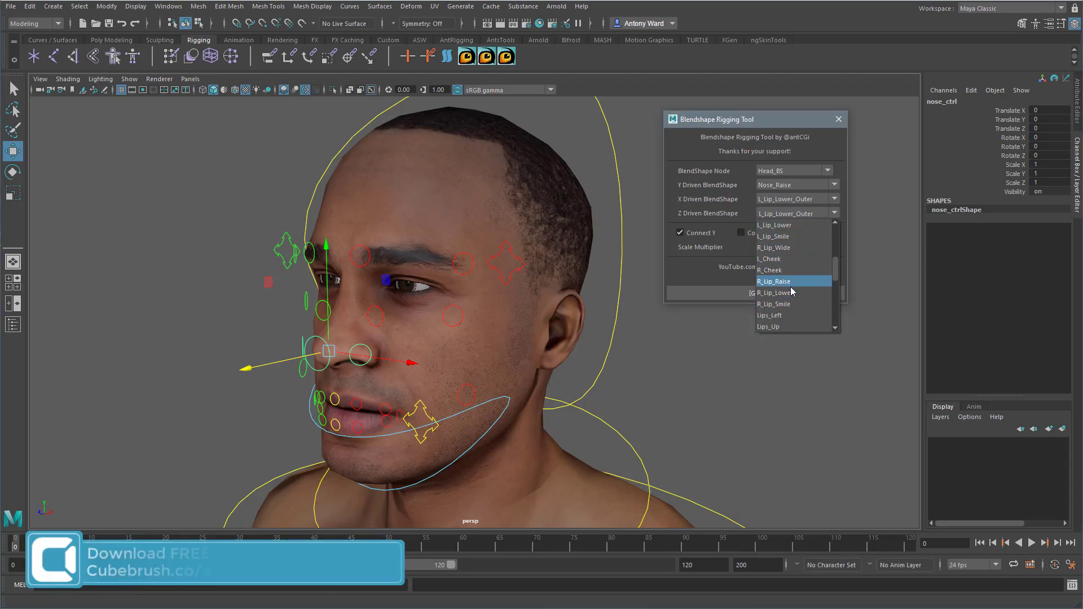
{"action": "scroll", "coordinate": [791, 297], "scroll_direction": "down", "scroll_amount": 2}
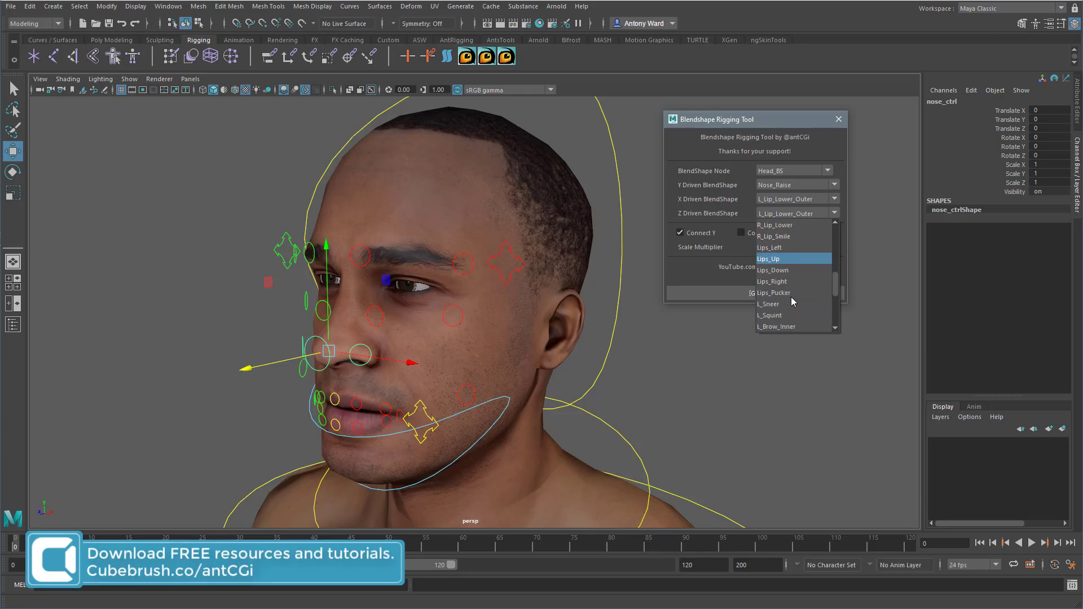
{"action": "scroll", "coordinate": [800, 293], "scroll_direction": "down", "scroll_amount": 1}
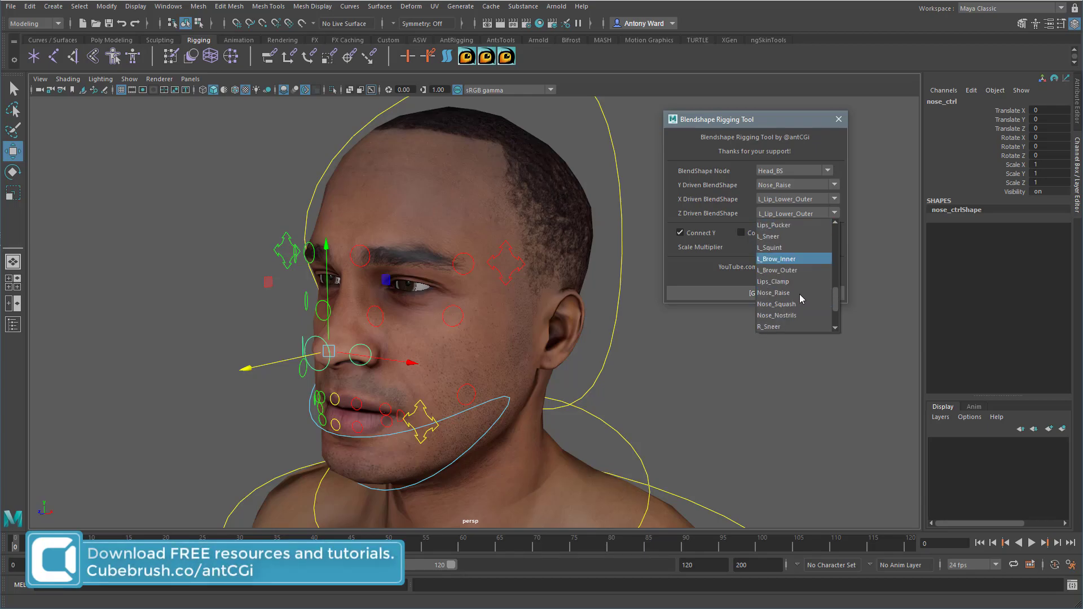
{"action": "left_click", "coordinate": [785, 304]}
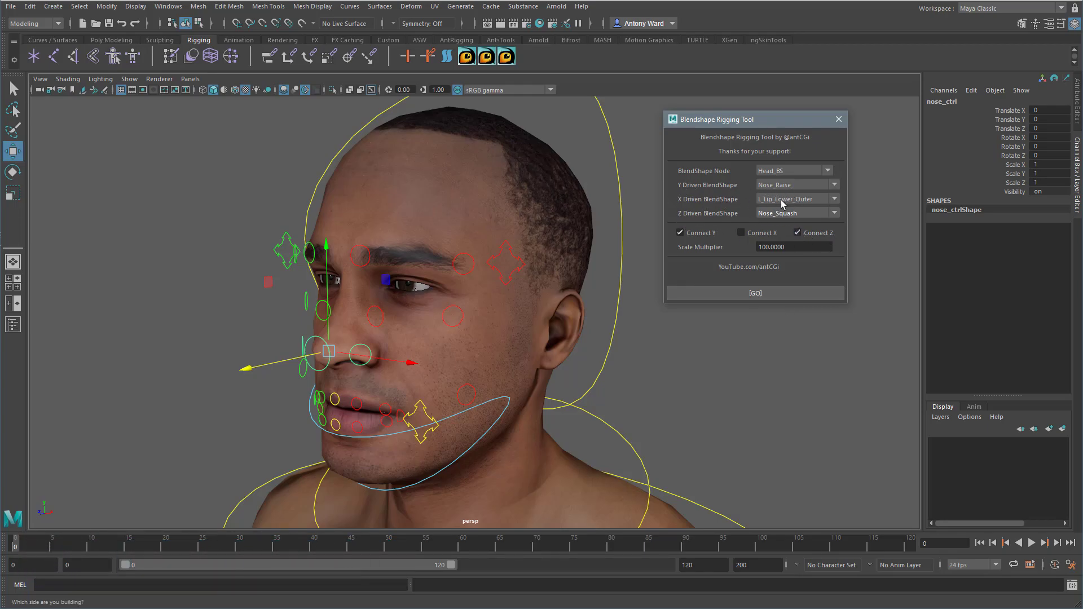
{"action": "left_click_drag", "start_coordinate": [515, 338], "coordinate": [477, 336], "text": "alt"}
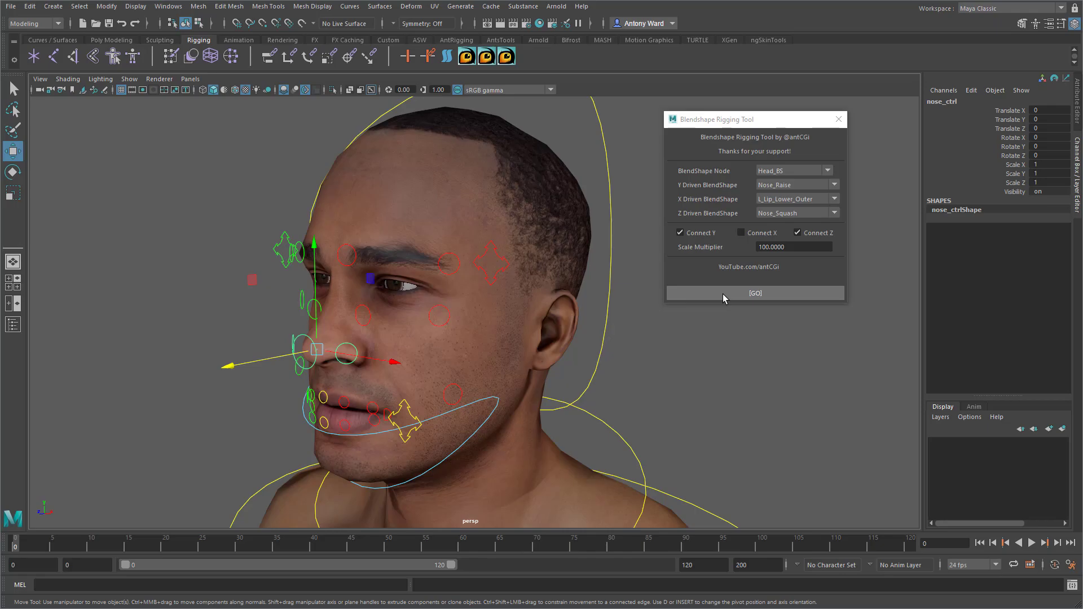
{"action": "left_click", "coordinate": [724, 292]}
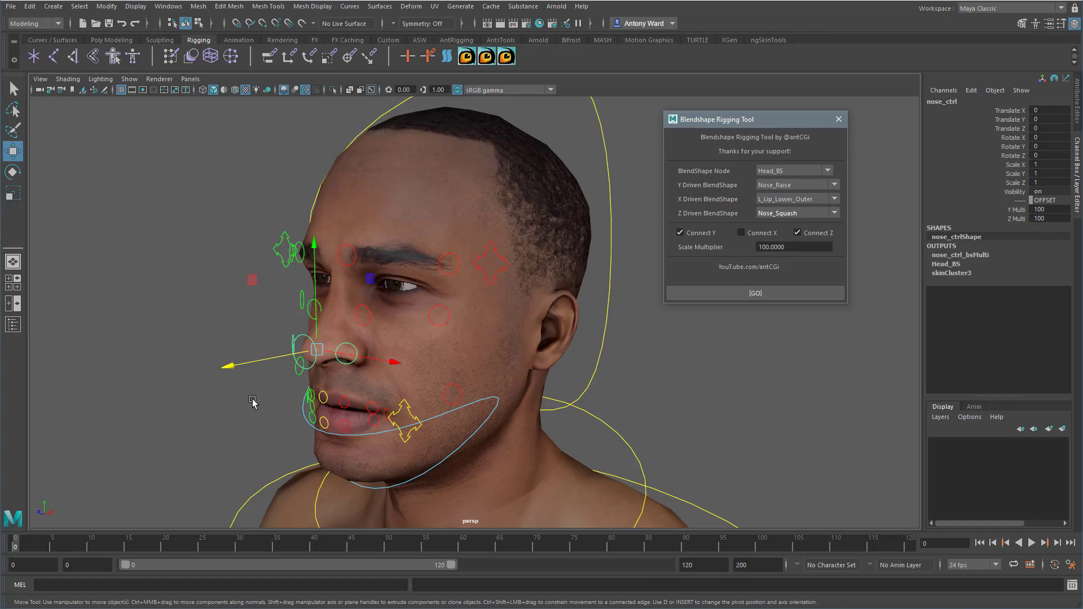
- Test nose_ctrl by pulling it forward and by raising it, undoing each move
{"action": "mouse_move", "coordinate": [242, 364]}
{"action": "left_mouse_down"}
{"action": "mouse_move", "coordinate": [215, 369]}
{"action": "mouse_move", "coordinate": [234, 367]}
{"action": "left_mouse_up"}
{"action": "key", "text": "ctrl+z"}
{"action": "left_click_drag", "start_coordinate": [316, 319], "coordinate": [315, 298]}
{"action": "key", "text": "ctrl+z"}
- Pull nose_ctrl forward about 0.014 in Z and set its Z Multi to -100 to reverse the nose squash direction
{"action": "left_click_drag", "start_coordinate": [275, 358], "coordinate": [258, 361]}
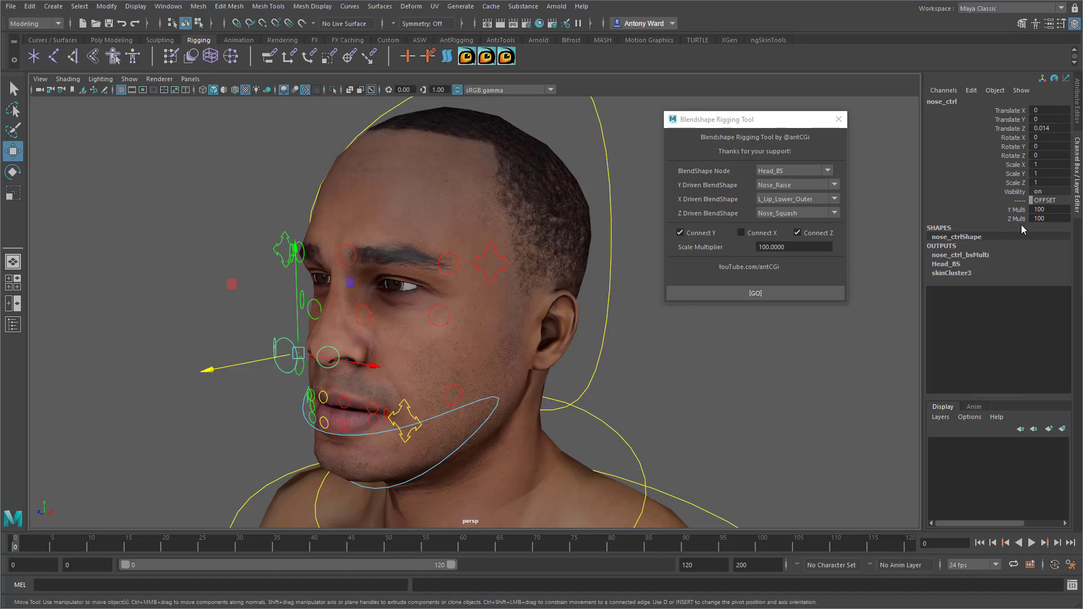
{"action": "double_click", "coordinate": [1045, 217]}
{"action": "type", "text": "-100"}
{"action": "key", "text": "Return"}
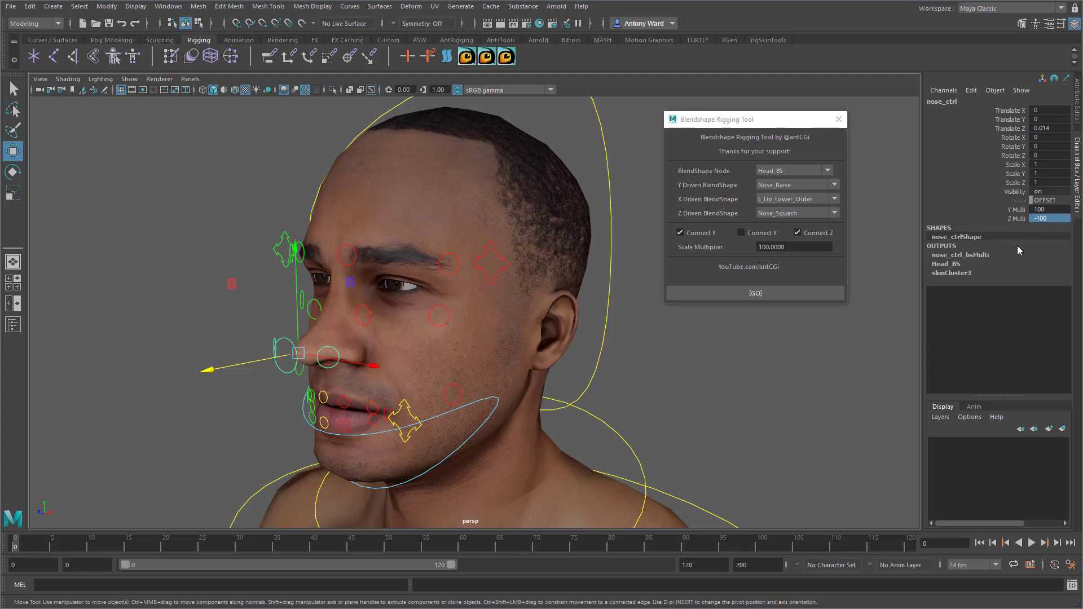
- Test the reversed nose squash by moving nose_ctrl along Z and upward, and undo the moves
{"action": "left_click_drag", "start_coordinate": [347, 384], "coordinate": [318, 301], "text": "alt"}
{"action": "left_click_drag", "start_coordinate": [278, 356], "coordinate": [253, 318], "text": "alt"}
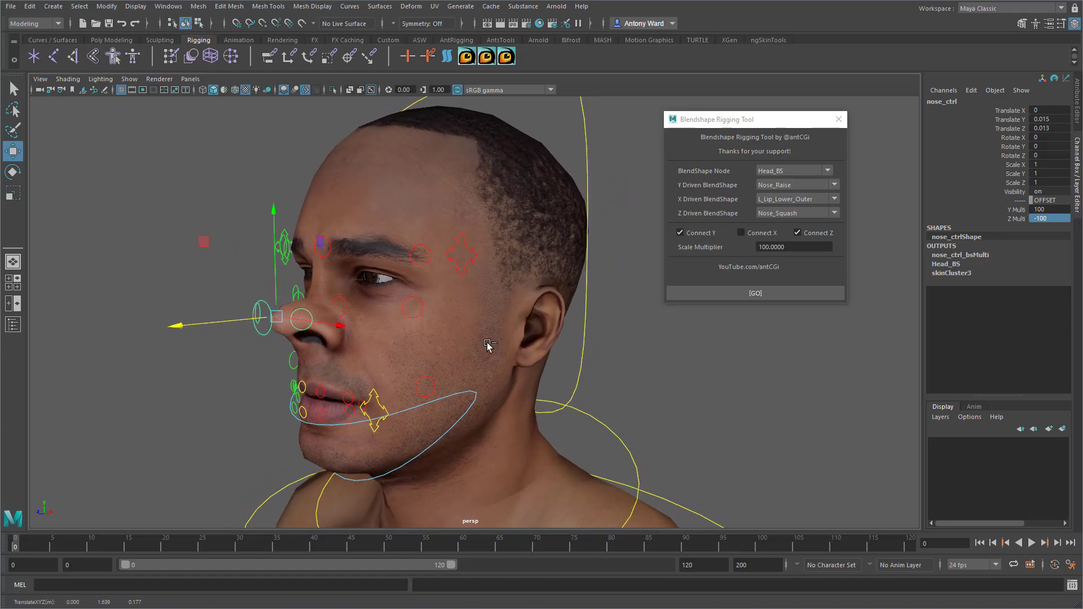
{"action": "key", "text": "ctrl+z"}
{"action": "key", "text": "ctrl+z"}
{"action": "key", "text": "ctrl+z"}
- Set nose_ctrl's Z Multi to -100 again
{"action": "left_click_drag", "start_coordinate": [317, 372], "coordinate": [329, 376], "text": "alt"}
{"action": "double_click", "coordinate": [1032, 219]}
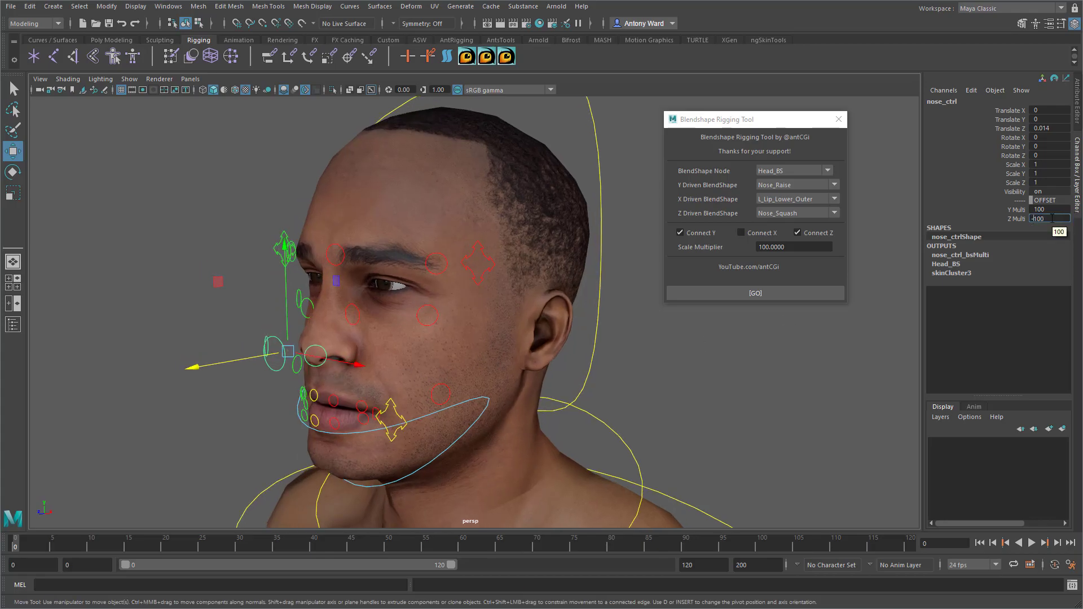
{"action": "type", "text": "-100"}
{"action": "key", "text": "Return"}
- Reset nose_ctrl's Translate X, Y and Z to 0 and close the Blendshape Rigging Tool
{"action": "left_click_drag", "start_coordinate": [1049, 114], "coordinate": [1052, 129]}
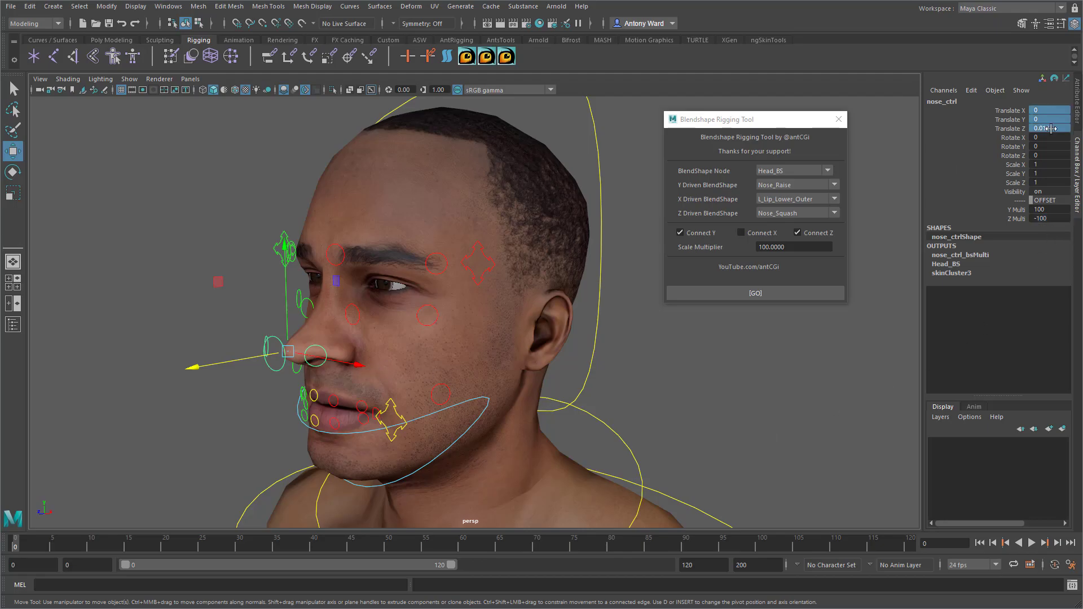
{"action": "type", "text": "0"}
{"action": "key", "text": "Return"}
{"action": "left_click_drag", "start_coordinate": [433, 393], "coordinate": [472, 385], "text": "alt"}
{"action": "middle_click_drag", "start_coordinate": [725, 357], "coordinate": [712, 366], "text": "alt"}
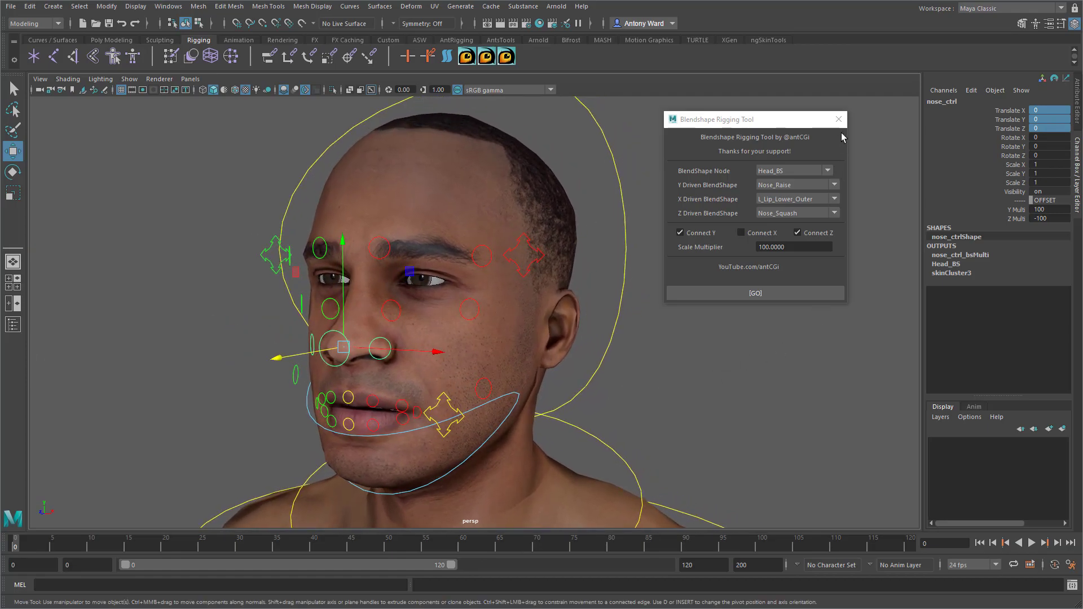
{"action": "left_click", "coordinate": [839, 119]}
- Test-move the left mouth corner control and undo the moves
{"action": "left_click_drag", "start_coordinate": [711, 232], "coordinate": [702, 232], "text": "alt"}
{"action": "left_click", "coordinate": [610, 248]}
{"action": "left_click_drag", "start_coordinate": [611, 248], "coordinate": [579, 253], "text": "alt"}
{"action": "left_click_drag", "start_coordinate": [639, 278], "coordinate": [643, 278], "text": "alt"}
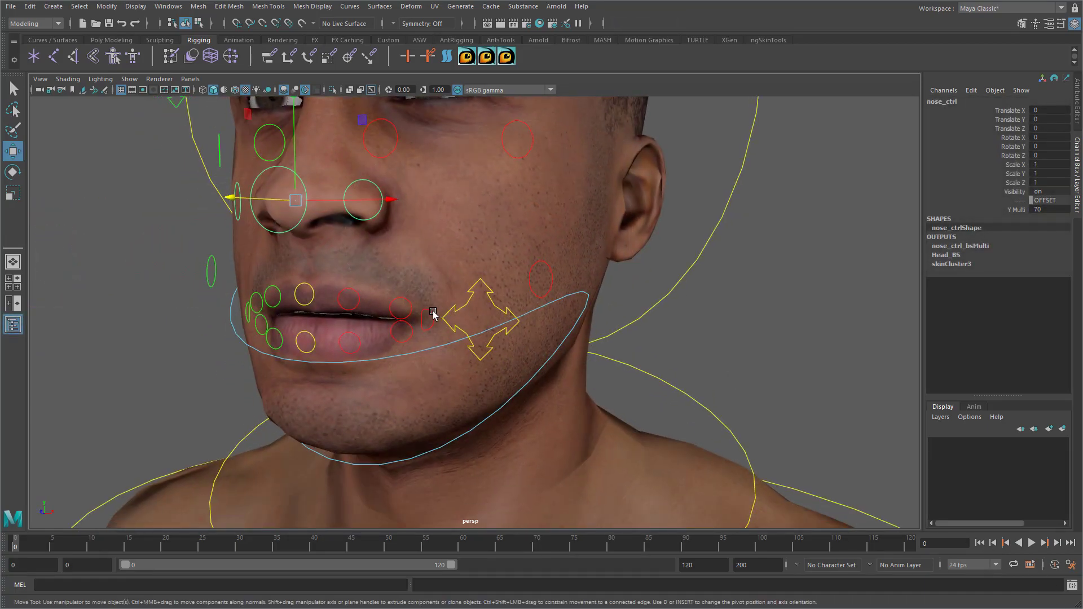
{"action": "left_click", "coordinate": [433, 313]}
{"action": "mouse_move", "coordinate": [422, 320]}
{"action": "left_mouse_down"}
{"action": "mouse_move", "coordinate": [419, 333]}
{"action": "mouse_move", "coordinate": [436, 334]}
{"action": "mouse_move", "coordinate": [422, 275]}
{"action": "mouse_move", "coordinate": [420, 320]}
{"action": "left_mouse_up"}
{"action": "key", "text": "ctrl+z"}
{"action": "key", "text": "ctrl+z"}
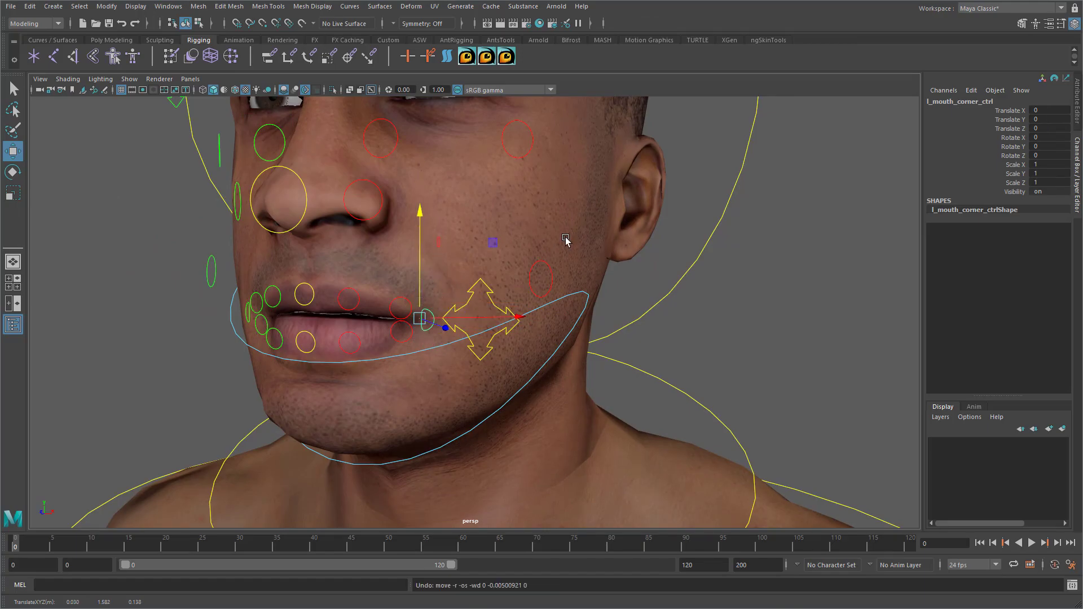
- Preview the L_Lip_Wide, L_Lip_Raise and L_Lip_Lower weights of Head_BS on the head mesh, undoing each change
{"action": "left_click", "coordinate": [565, 237]}
{"action": "left_click", "coordinate": [948, 255]}
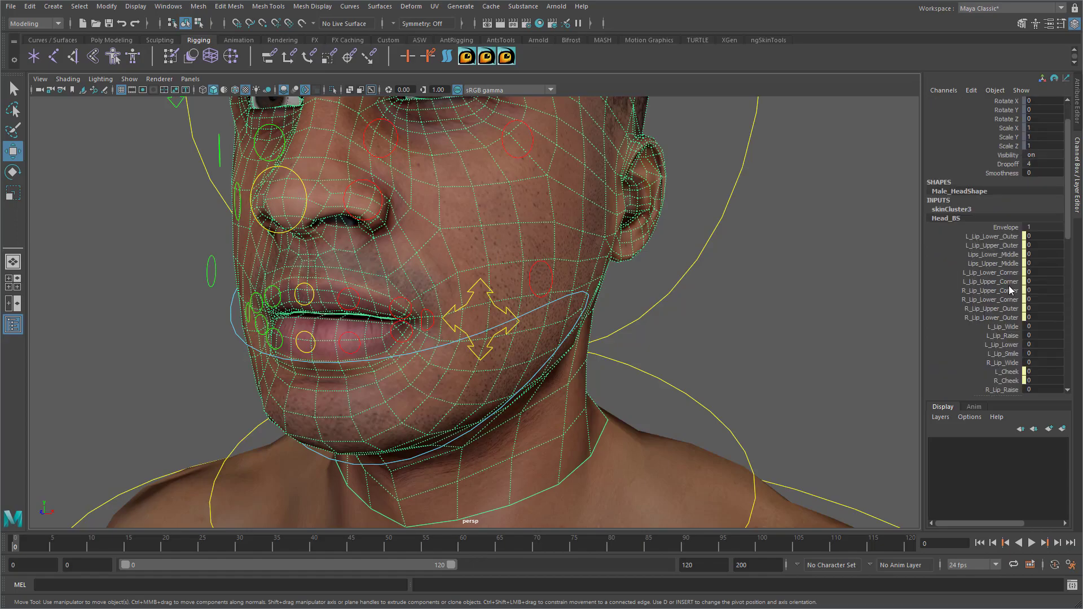
{"action": "scroll", "coordinate": [1009, 286], "scroll_direction": "down", "scroll_amount": 3}
{"action": "left_click", "coordinate": [1003, 251]}
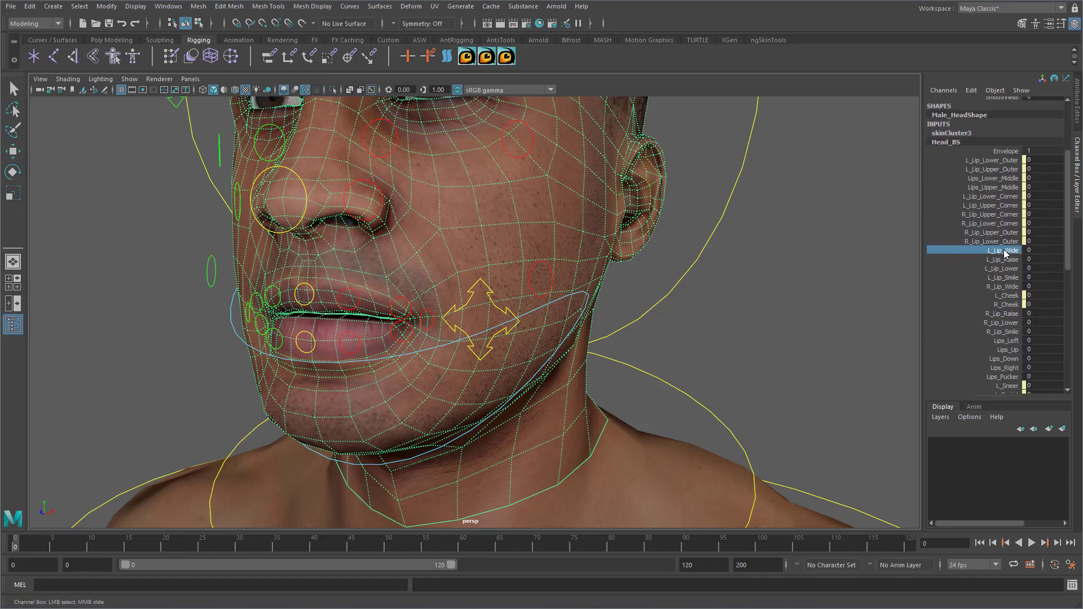
{"action": "middle_click_drag", "start_coordinate": [770, 285], "coordinate": [747, 300]}
{"action": "key", "text": "ctrl+z"}
{"action": "left_click", "coordinate": [1002, 260]}
{"action": "key", "text": "ctrl+z"}
{"action": "left_click", "coordinate": [1006, 268]}
{"action": "key", "text": "ctrl+z"}
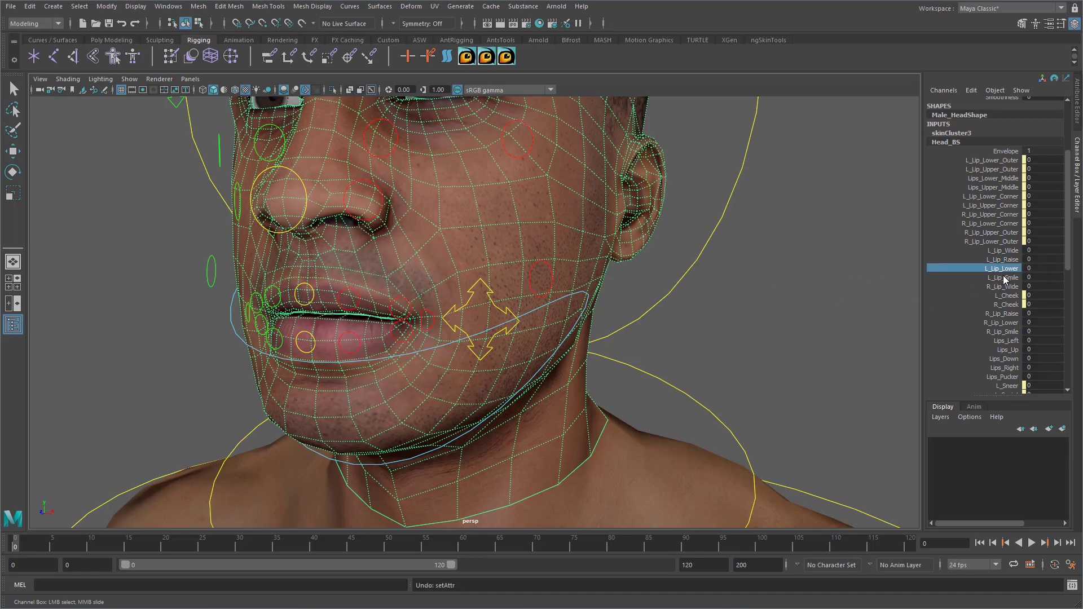
- Preview the L_Lip_Narrow weight of Head_BS and undo the change
{"action": "scroll", "coordinate": [1012, 325], "scroll_direction": "down", "scroll_amount": 7}
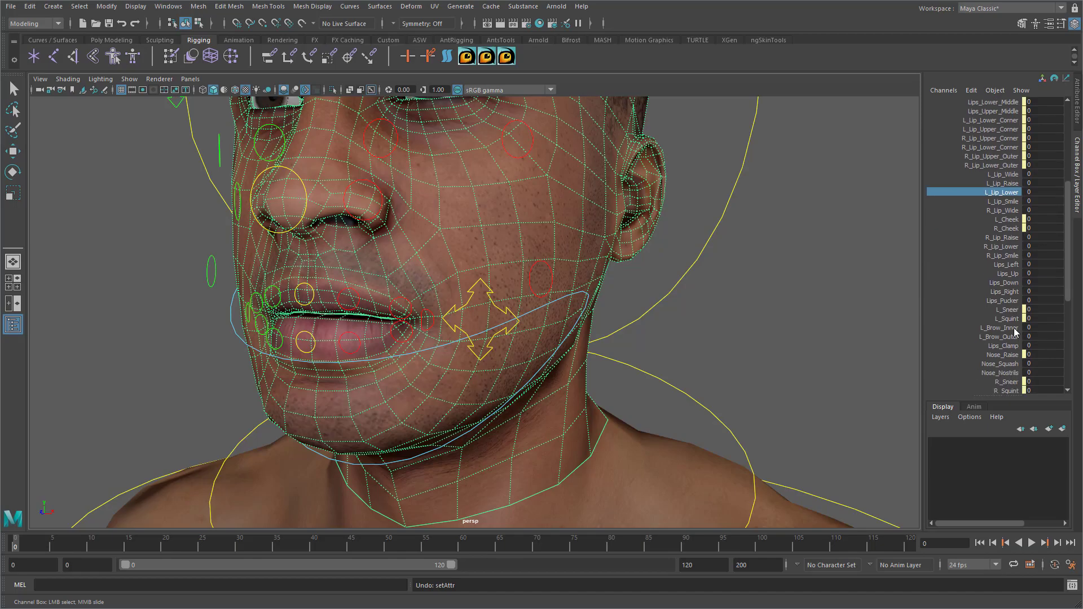
{"action": "left_click", "coordinate": [1002, 317]}
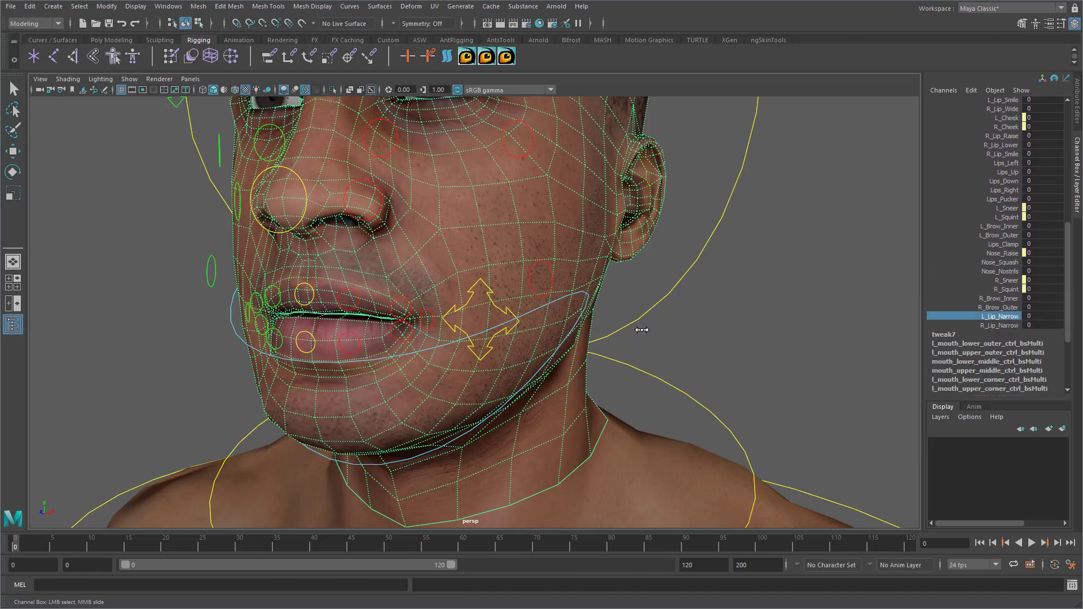
{"action": "middle_click_drag", "start_coordinate": [641, 327], "coordinate": [650, 329]}
{"action": "key", "text": "ctrl+z"}
- Select the left mouth corner control and open the Node Editor, enlarged and placed beside the mouth
{"action": "left_click", "coordinate": [427, 310]}
{"action": "mouse_move", "coordinate": [598, 322]}
{"action": "left_mouse_down", "text": "alt"}
{"action": "mouse_move", "coordinate": [615, 331]}
{"action": "mouse_move", "coordinate": [588, 328]}
{"action": "left_mouse_up", "text": "alt"}
{"action": "left_click", "coordinate": [165, 7]}
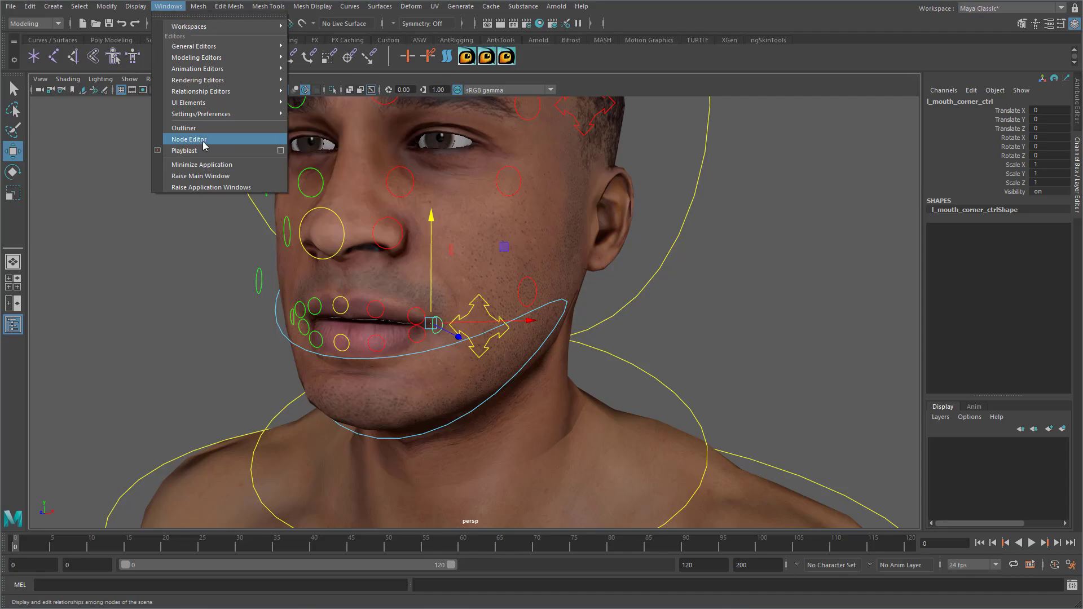
{"action": "left_click", "coordinate": [191, 140]}
{"action": "left_click_drag", "start_coordinate": [655, 104], "coordinate": [751, 87]}
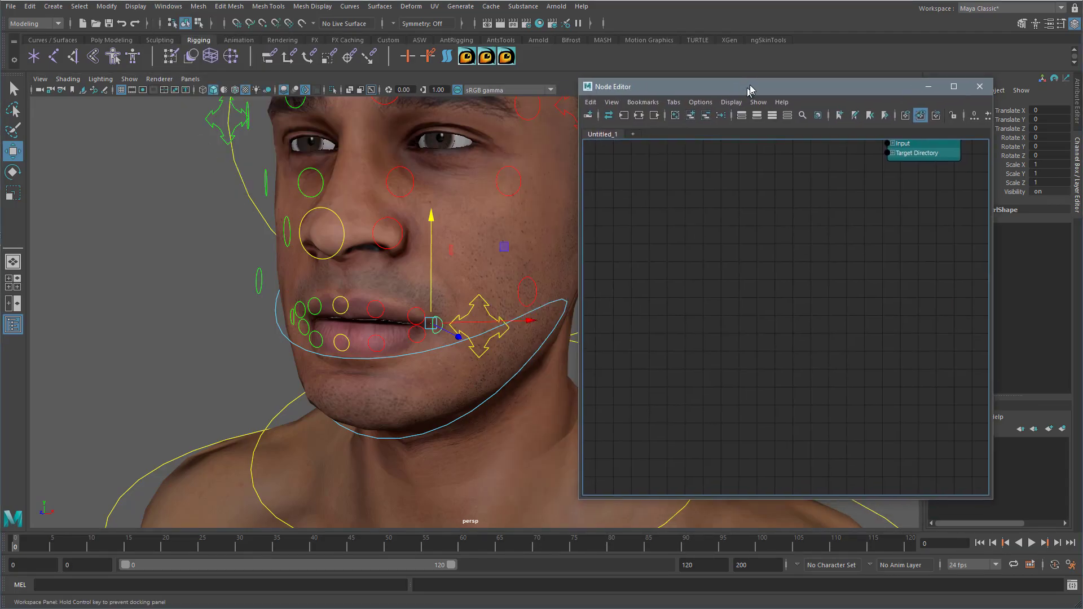
{"action": "left_click_drag", "start_coordinate": [995, 499], "coordinate": [1041, 546]}
- Remove the two old control nodes from the Node Editor graph, keeping Head_BS
{"action": "right_click_drag", "start_coordinate": [921, 315], "coordinate": [830, 289], "text": "alt"}
{"action": "middle_click_drag", "start_coordinate": [831, 286], "coordinate": [881, 300], "text": "alt"}
{"action": "right_click_drag", "start_coordinate": [881, 300], "coordinate": [759, 232], "text": "alt"}
{"action": "left_click_drag", "start_coordinate": [692, 198], "coordinate": [806, 477]}
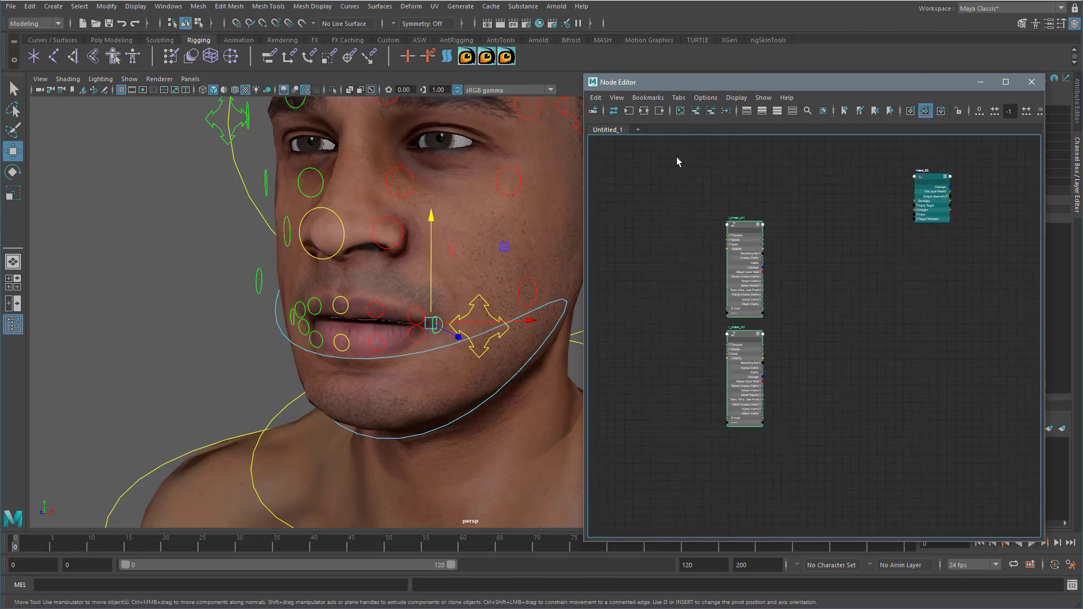
{"action": "left_click", "coordinate": [709, 112]}
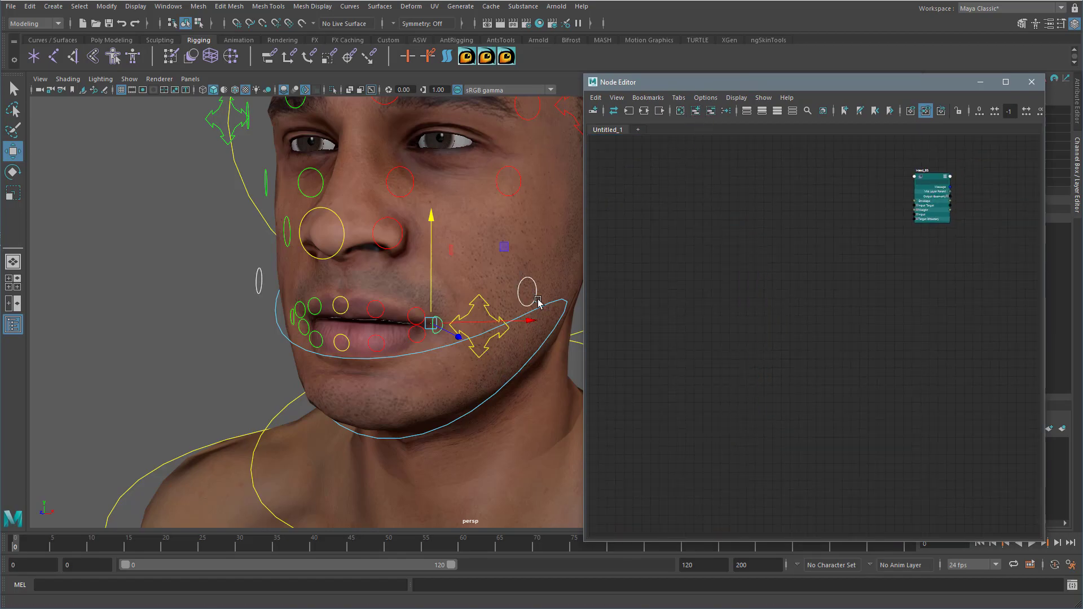
{"action": "middle_click_drag", "start_coordinate": [526, 283], "coordinate": [519, 283], "text": "alt"}
{"action": "left_click", "coordinate": [128, 369]}
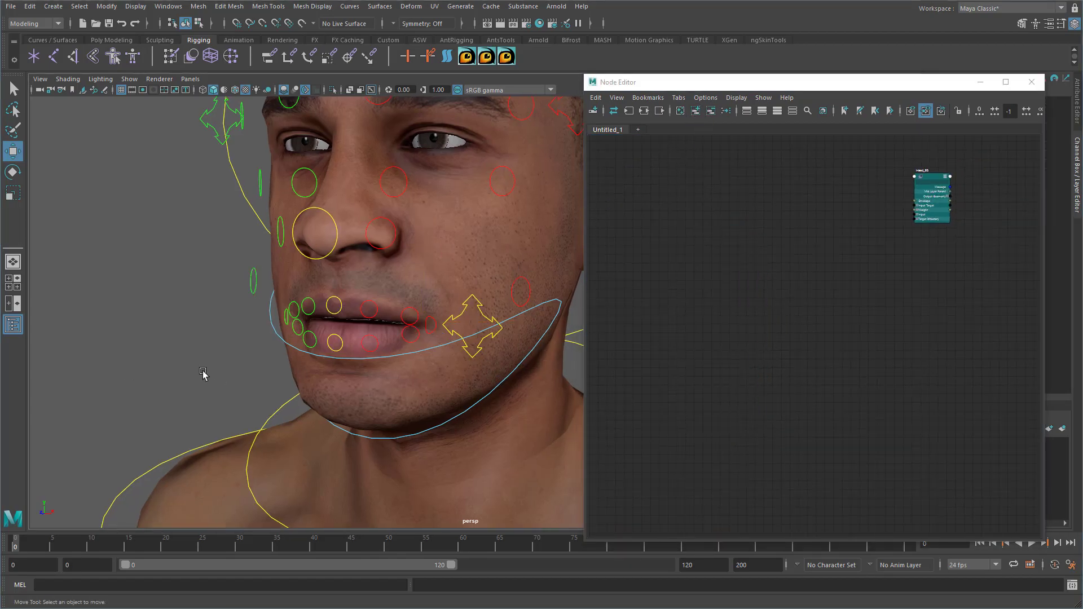
- Add l_mouth_corner_ctrl to the graph without its shape node and place it beside Head_BS
{"action": "left_click", "coordinate": [426, 318]}
{"action": "left_click", "coordinate": [694, 115]}
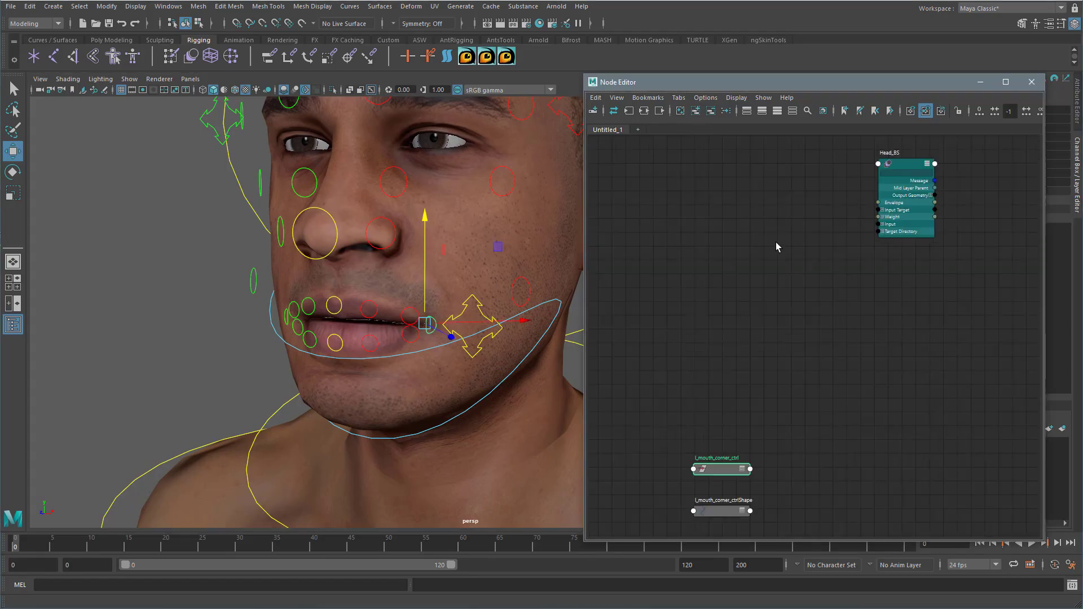
{"action": "left_click", "coordinate": [722, 511]}
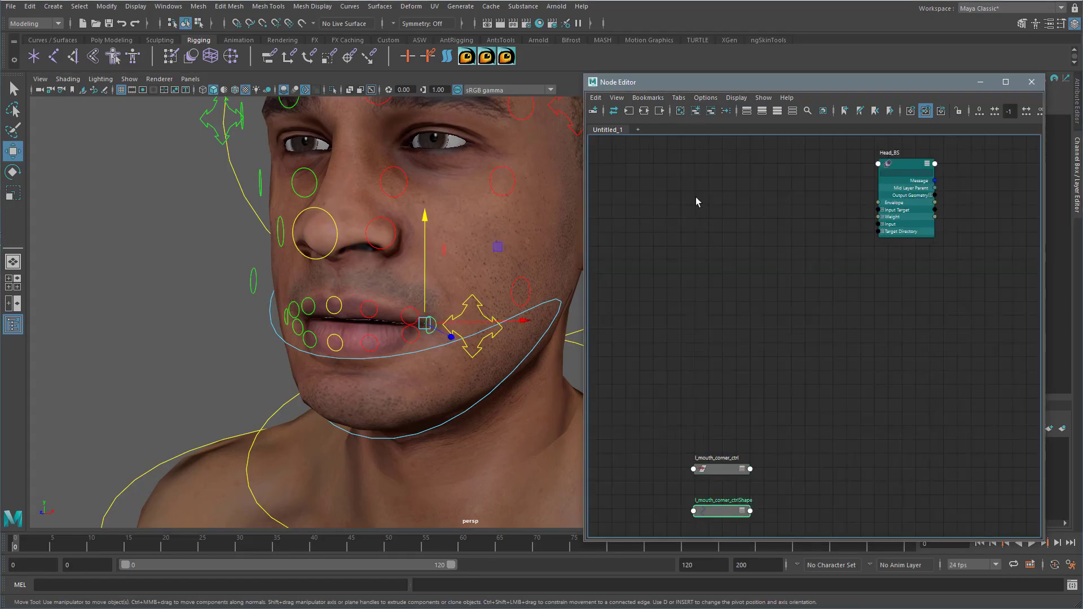
{"action": "key", "text": "Delete"}
{"action": "left_click_drag", "start_coordinate": [715, 469], "coordinate": [715, 230]}
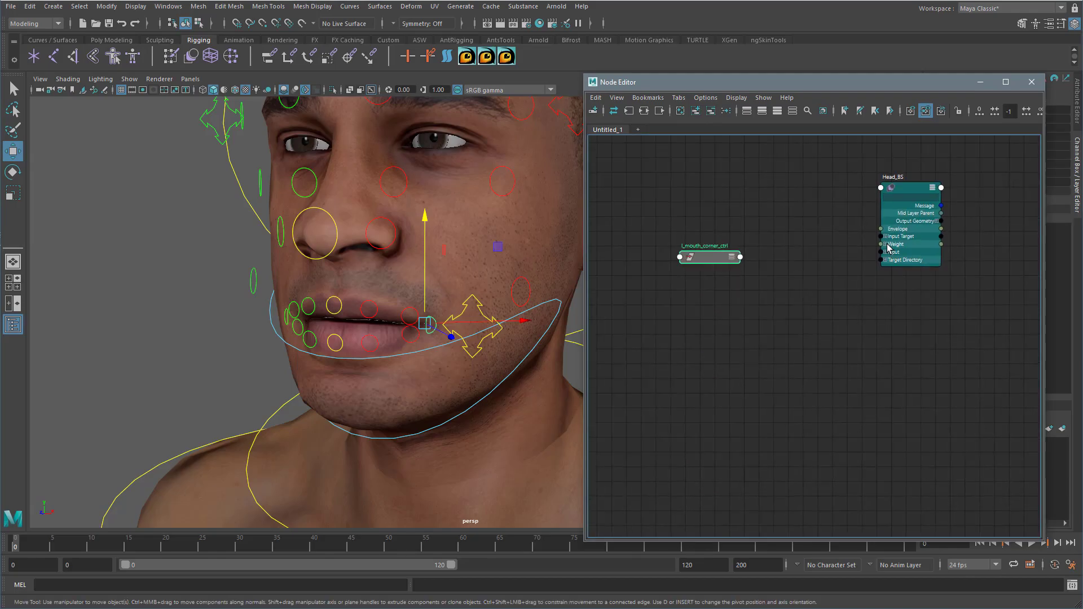
- Expand the Weight attributes of Head_BS and the Translate attributes of l_mouth_corner_ctrl, spacing the two nodes apart
{"action": "left_click", "coordinate": [885, 245]}
{"action": "left_click", "coordinate": [732, 257]}
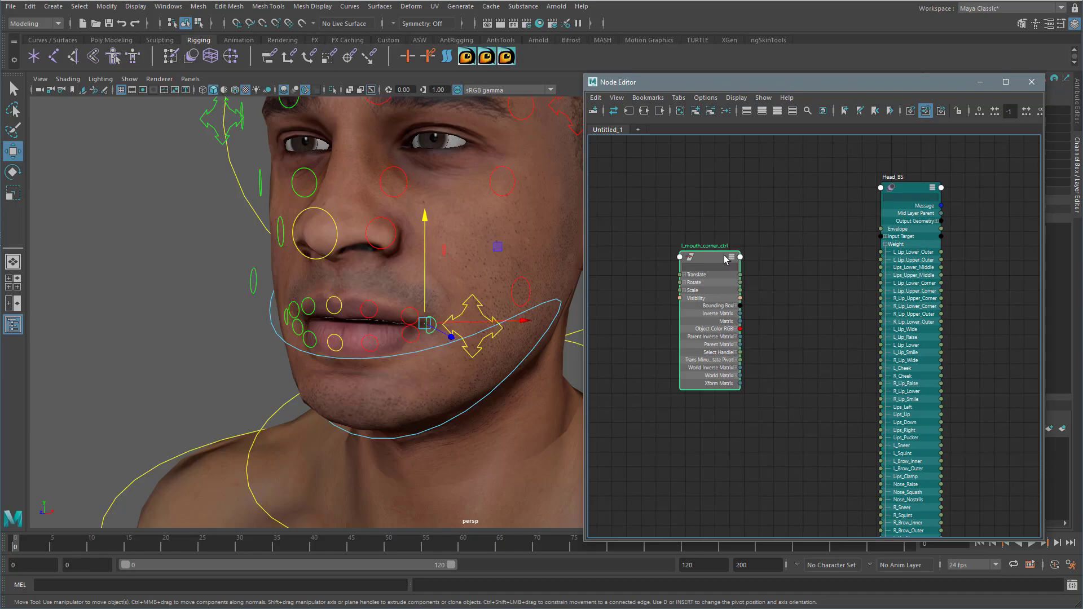
{"action": "left_click", "coordinate": [685, 274]}
{"action": "left_click_drag", "start_coordinate": [699, 261], "coordinate": [649, 304]}
{"action": "middle_click_drag", "start_coordinate": [773, 370], "coordinate": [794, 321], "text": "alt"}
{"action": "left_click_drag", "start_coordinate": [678, 261], "coordinate": [676, 277]}
{"action": "middle_click_drag", "start_coordinate": [771, 321], "coordinate": [773, 326], "text": "alt"}
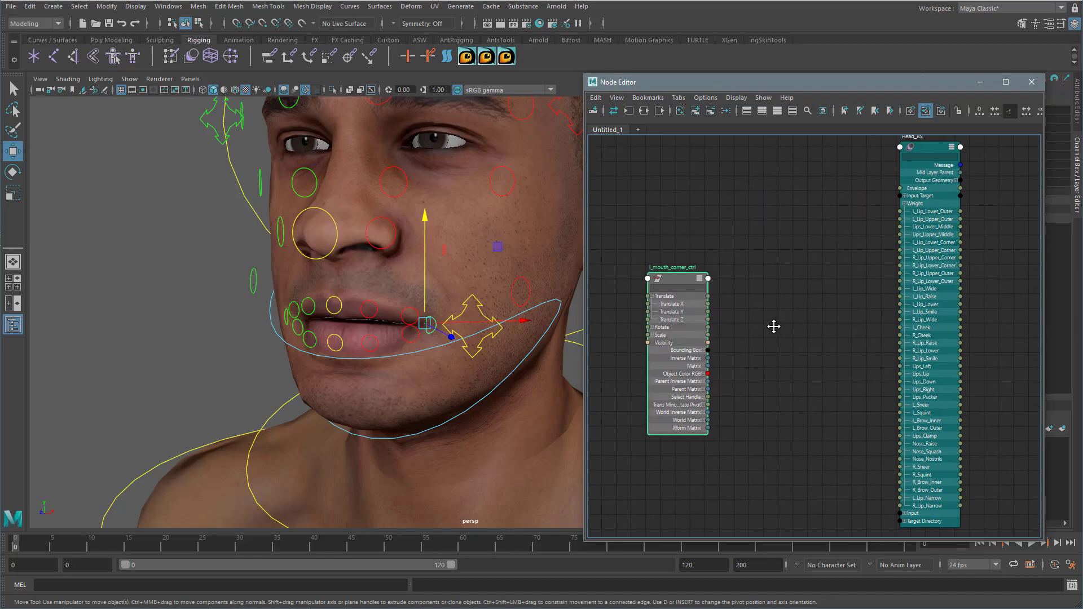
{"action": "left_click_drag", "start_coordinate": [452, 325], "coordinate": [397, 345], "text": "alt"}
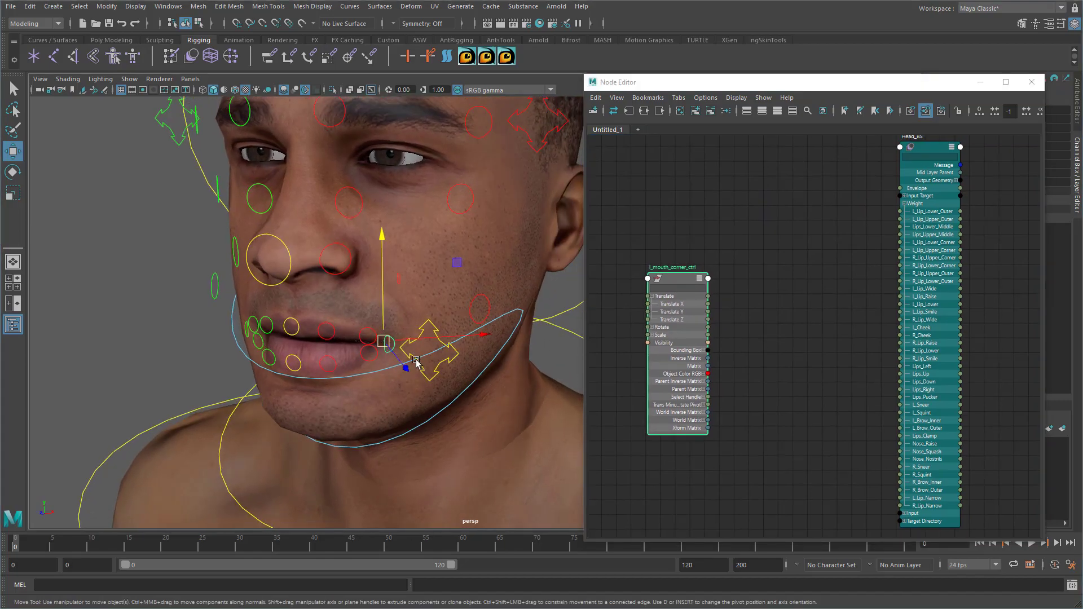
- Create a condition node between l_mouth_corner_ctrl and Head_BS and show its attributes
{"action": "left_click", "coordinate": [811, 324]}
{"action": "key", "text": "Tab"}
{"action": "type", "text": "conditi"}
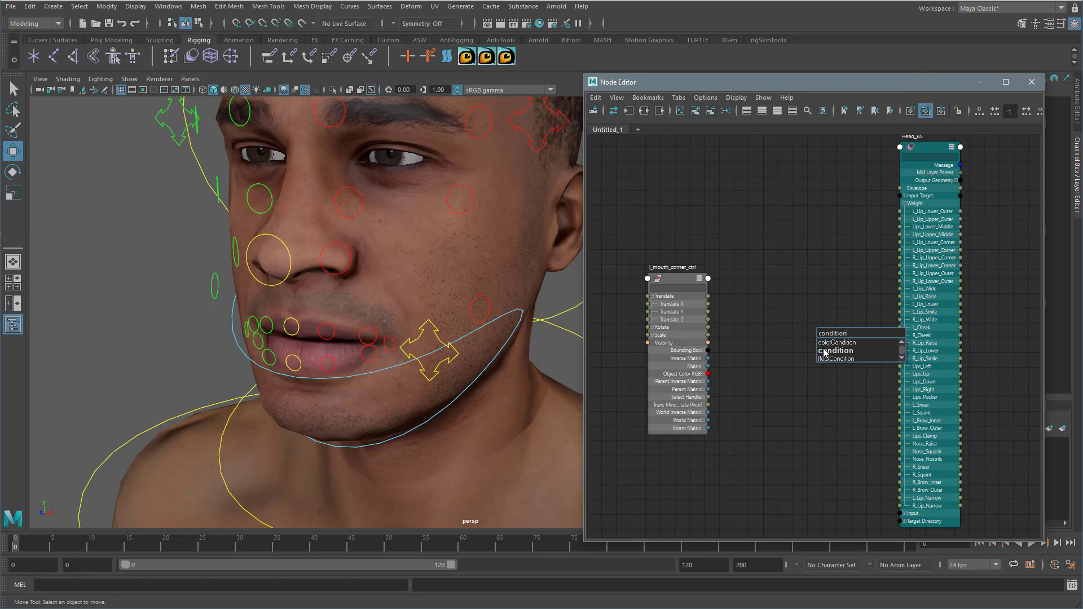
{"action": "left_click", "coordinate": [830, 351]}
{"action": "left_click_drag", "start_coordinate": [841, 336], "coordinate": [806, 314]}
{"action": "left_click", "coordinate": [833, 312]}
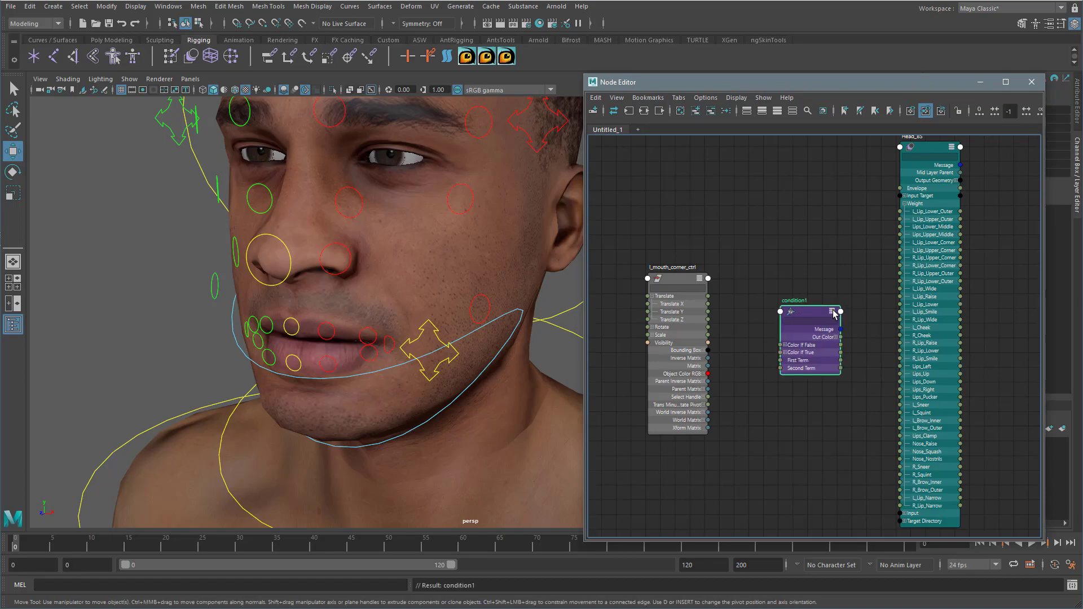
- Rename the new condition node as l_mouth_corner_condition
{"action": "double_click", "coordinate": [802, 300]}
{"action": "key", "text": "BackSpace"}
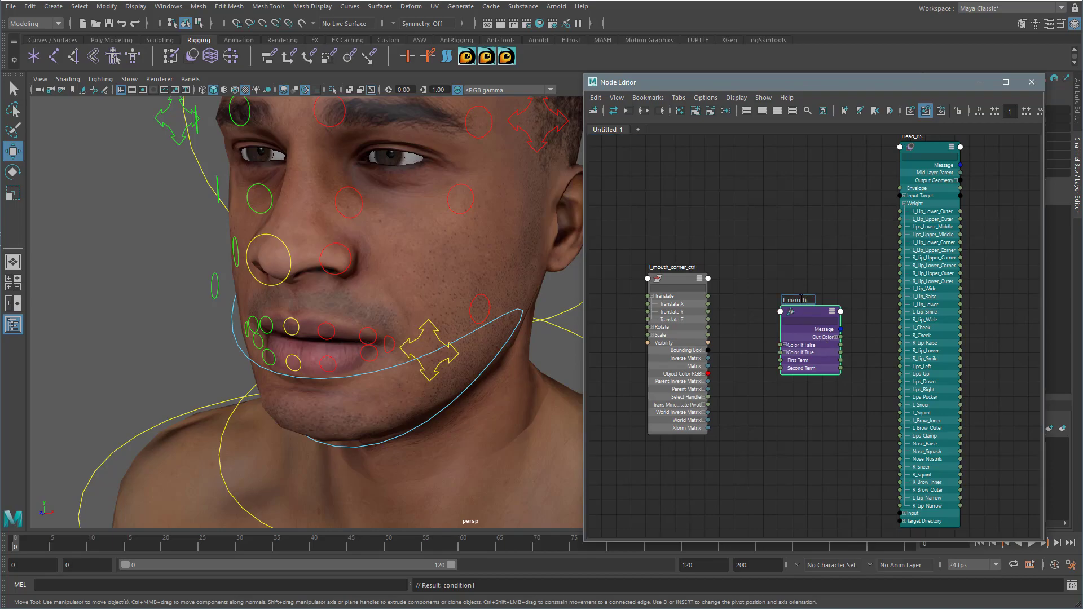
{"action": "type", "text": "l_mouth_corner_"}
{"action": "type", "text": "condition"}
{"action": "key", "text": "Return"}
- Replace "corner" with "wide" in the condition node's name, making it l_mouth_wide_condition
{"action": "double_click", "coordinate": [809, 300]}
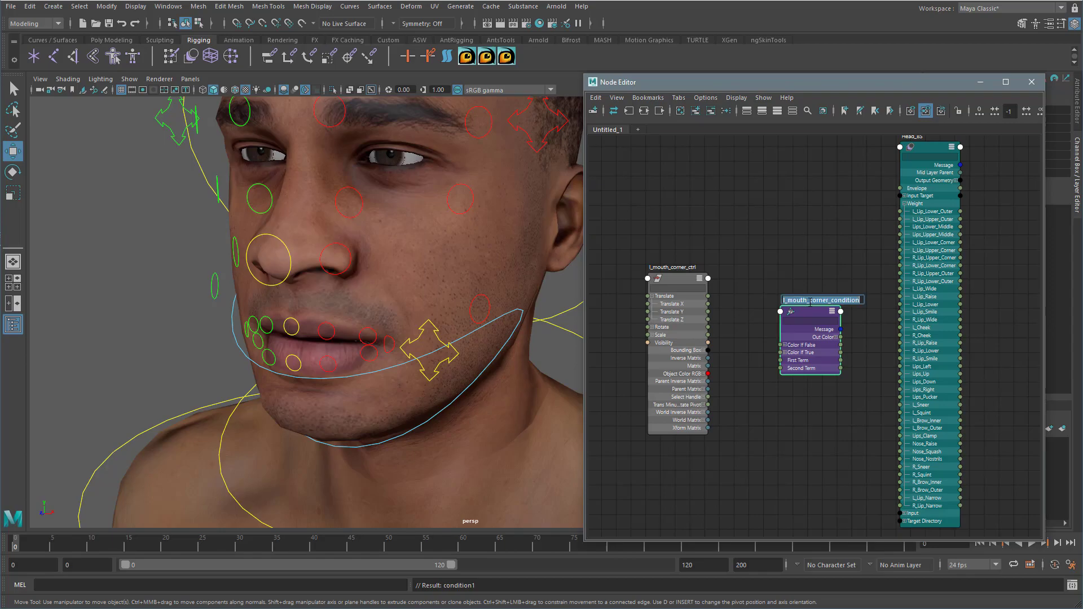
{"action": "left_click_drag", "start_coordinate": [810, 301], "coordinate": [828, 301]}
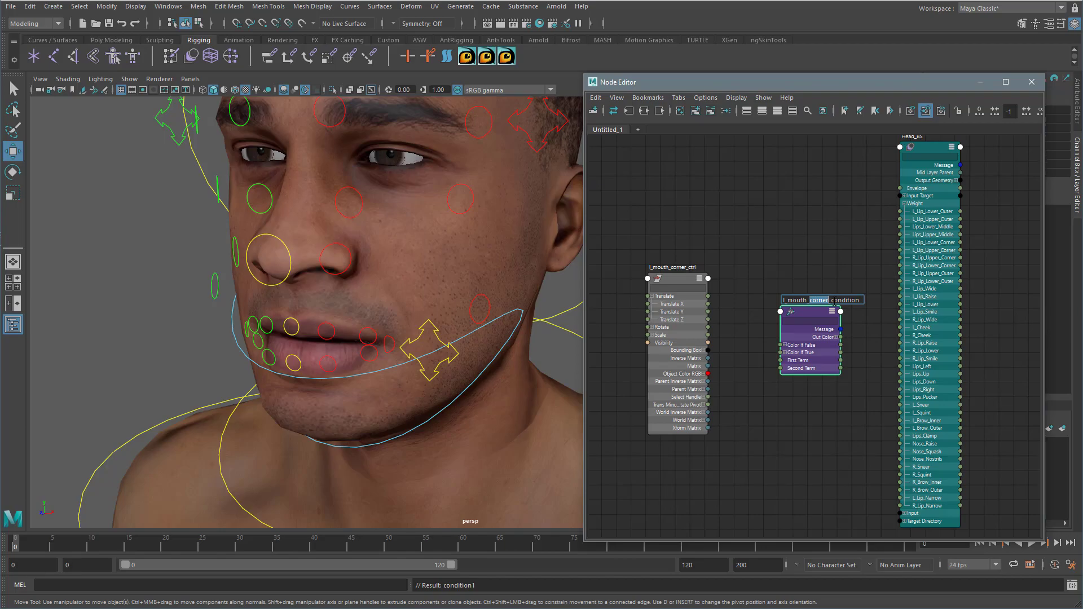
{"action": "type", "text": "horiz"}
{"action": "key", "text": "BackSpace"}
{"action": "key", "text": "BackSpace"}
{"action": "key", "text": "BackSpace"}
{"action": "key", "text": "BackSpace"}
{"action": "key", "text": "BackSpace"}
{"action": "type", "text": "wide_"}
{"action": "key", "text": "Return"}
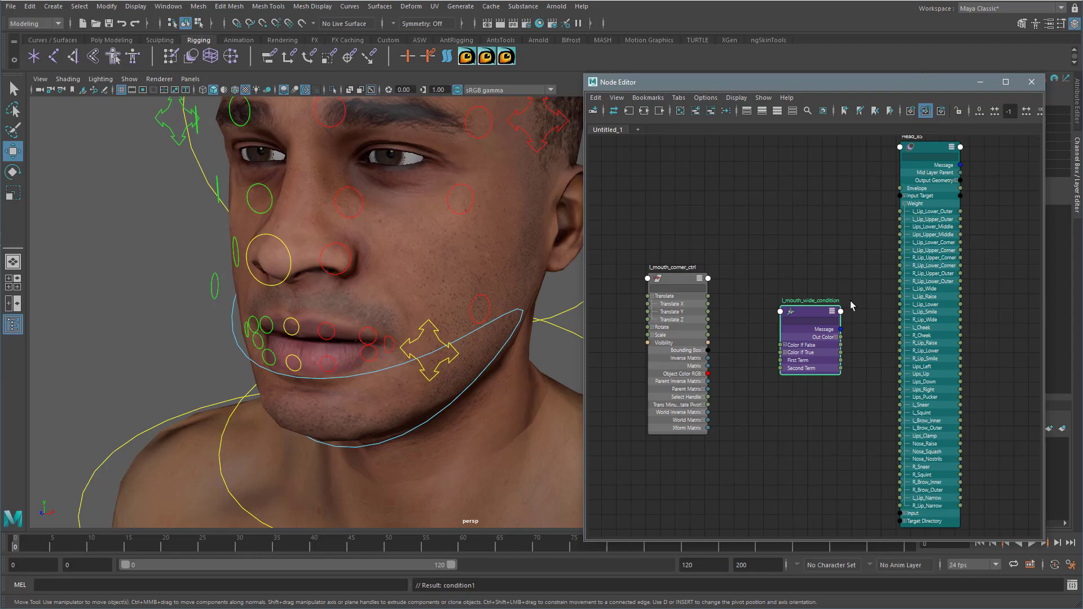
- Expand the Color If True, Color If False and Out Color attributes of l_mouth_wide_condition
{"action": "left_click", "coordinate": [785, 352]}
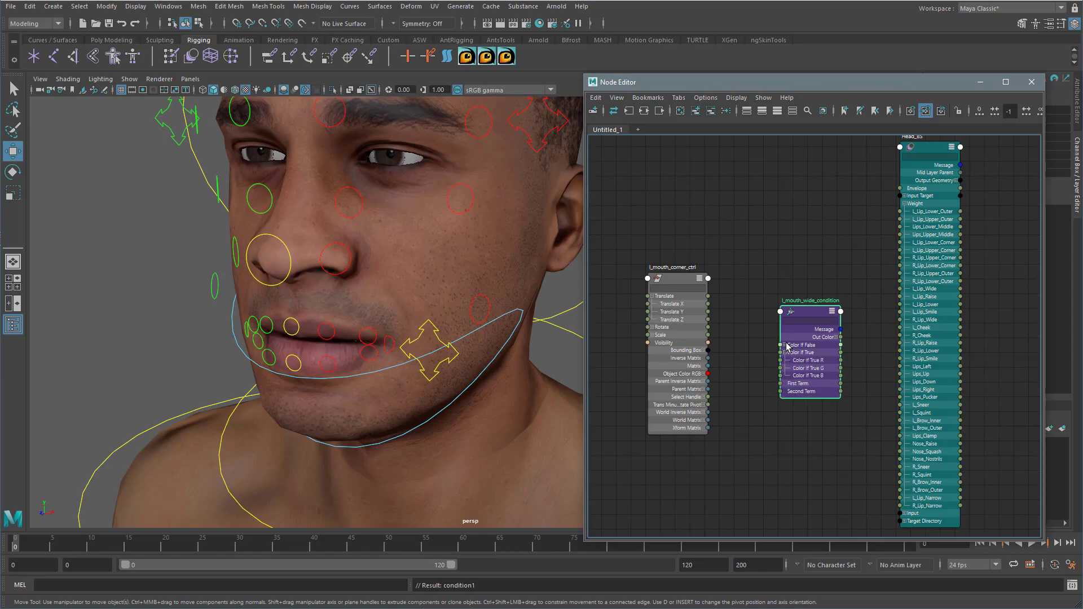
{"action": "left_click", "coordinate": [786, 345]}
{"action": "left_click", "coordinate": [836, 338]}
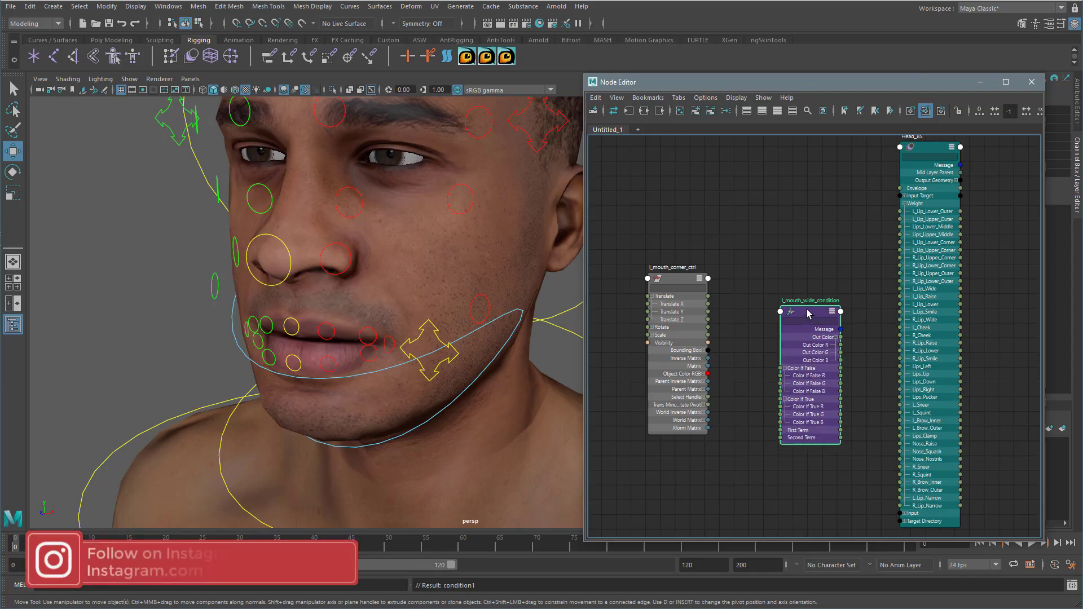
- Move the Node Editor clear of the channel values and rearrange the mouth corner control and condition nodes
{"action": "left_click_drag", "start_coordinate": [815, 84], "coordinate": [626, 94]}
{"action": "left_click_drag", "start_coordinate": [186, 377], "coordinate": [225, 350], "text": "alt"}
{"action": "left_click", "coordinate": [504, 298]}
{"action": "left_click_drag", "start_coordinate": [503, 298], "coordinate": [472, 281]}
{"action": "left_click", "coordinate": [614, 296]}
{"action": "left_click_drag", "start_coordinate": [614, 297], "coordinate": [569, 276]}
{"action": "scroll", "coordinate": [569, 276], "scroll_direction": "up", "scroll_amount": 2}
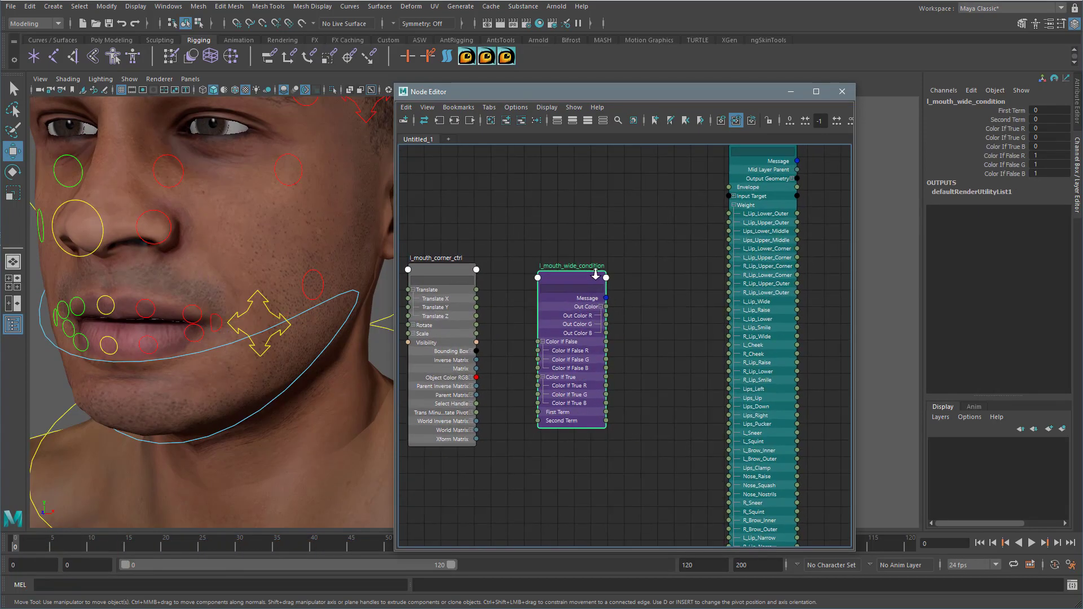
- Show the detailed condition attributes of l_mouth_wide_condition and move the Node Editor clear of them
{"action": "scroll", "coordinate": [602, 270], "scroll_direction": "up", "scroll_amount": 1}
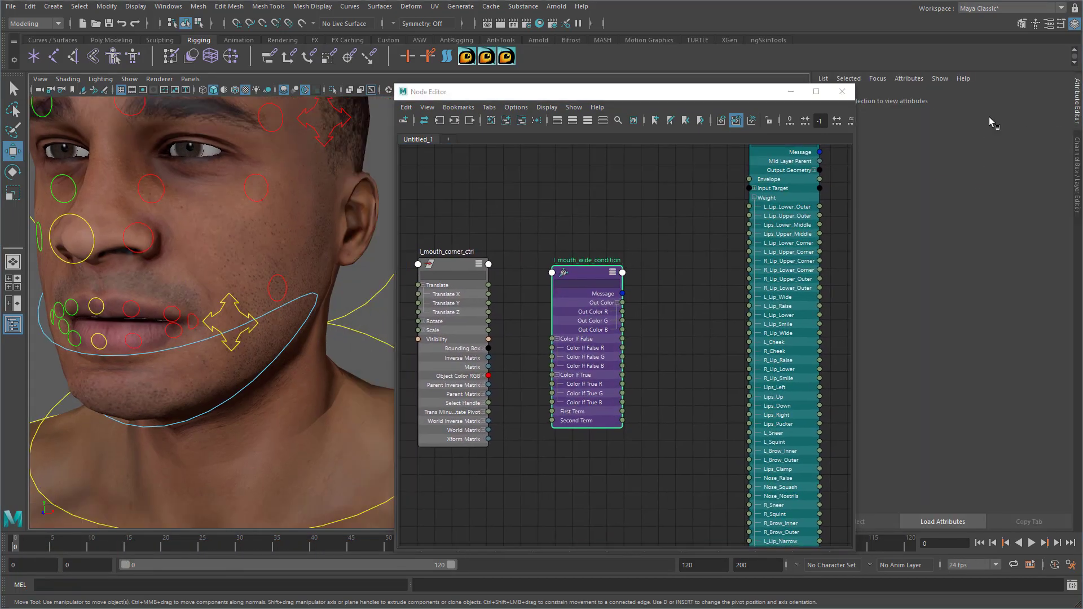
{"action": "left_click_drag", "start_coordinate": [741, 97], "coordinate": [686, 92]}
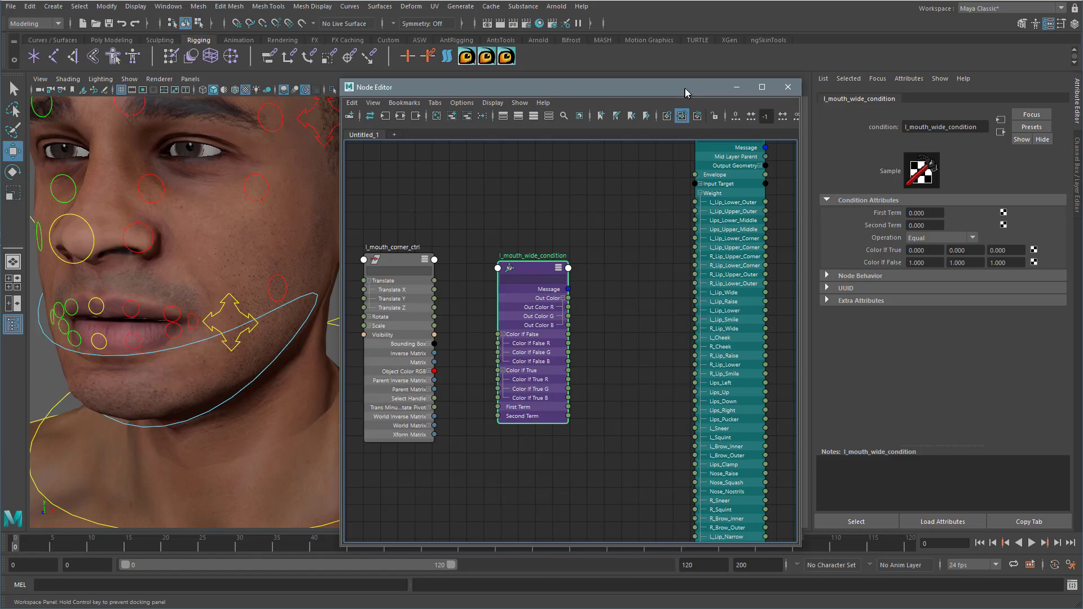
{"action": "left_click_drag", "start_coordinate": [686, 89], "coordinate": [686, 88]}
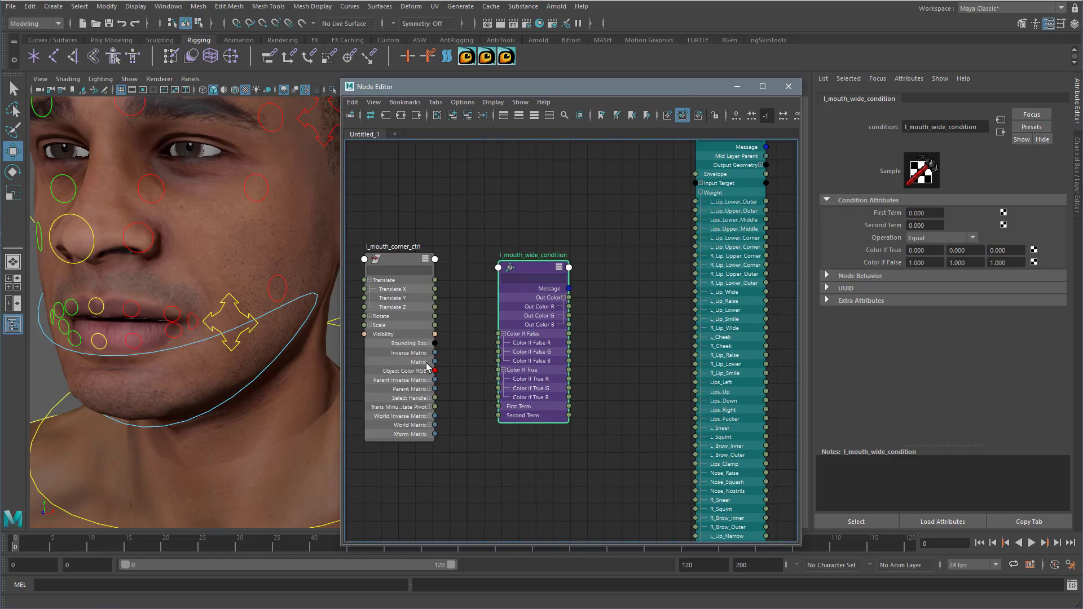
- Select the left mouth corner control, test-move it sideways in X and undo the move
{"action": "left_click", "coordinate": [194, 316]}
{"action": "left_click_drag", "start_coordinate": [238, 317], "coordinate": [209, 327]}
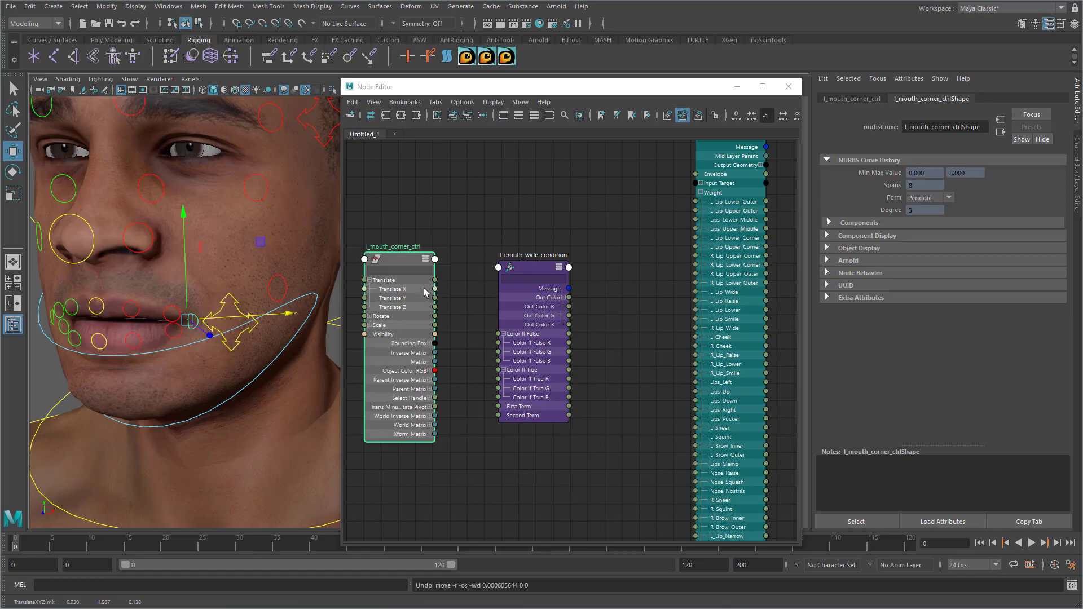
- Connect the left mouth corner control's Translate X to First Term of l_mouth_wide_condition and set the condition's operation to Greater Than
{"action": "left_click_drag", "start_coordinate": [435, 289], "coordinate": [498, 409]}
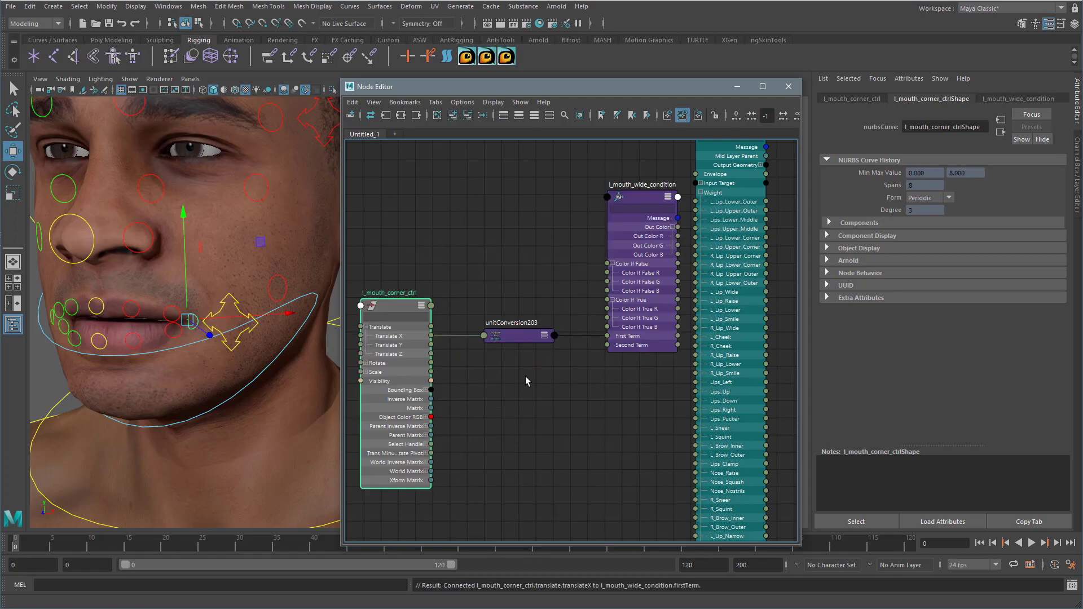
{"action": "left_click", "coordinate": [638, 201]}
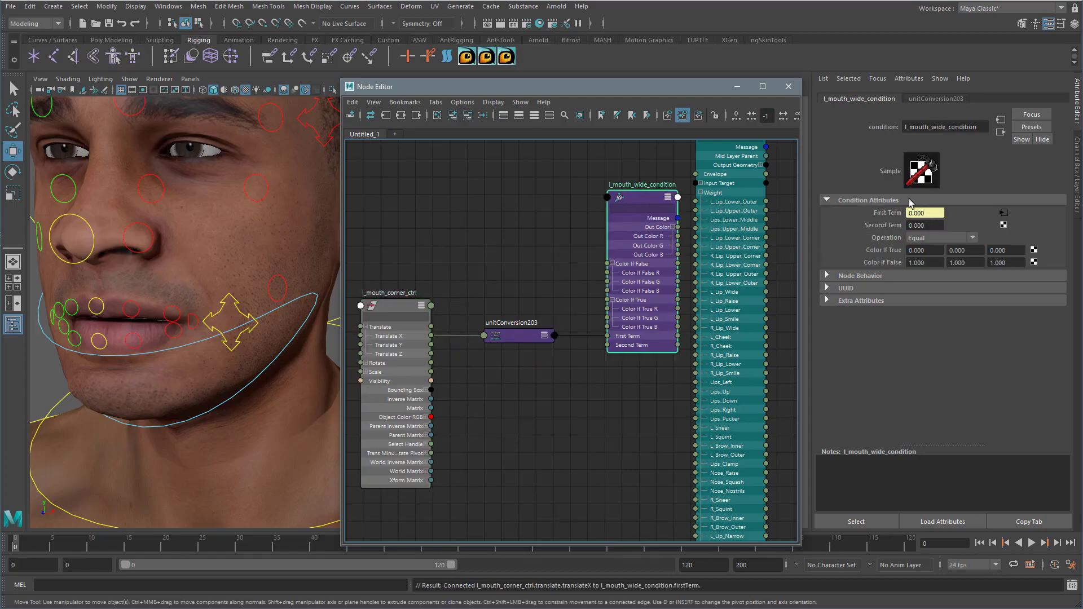
{"action": "left_click", "coordinate": [932, 214]}
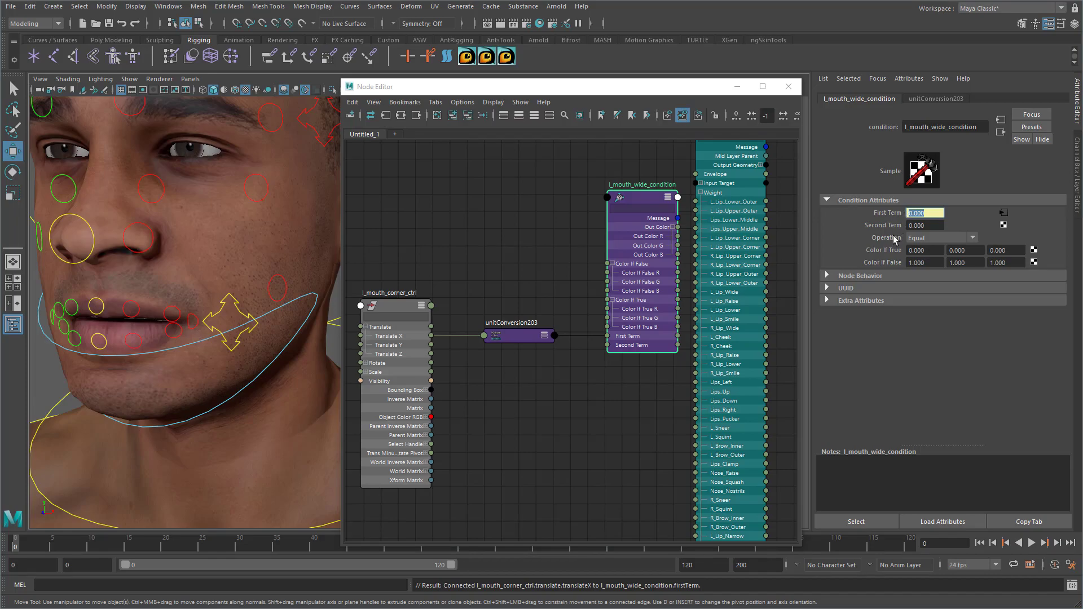
{"action": "left_click", "coordinate": [923, 239]}
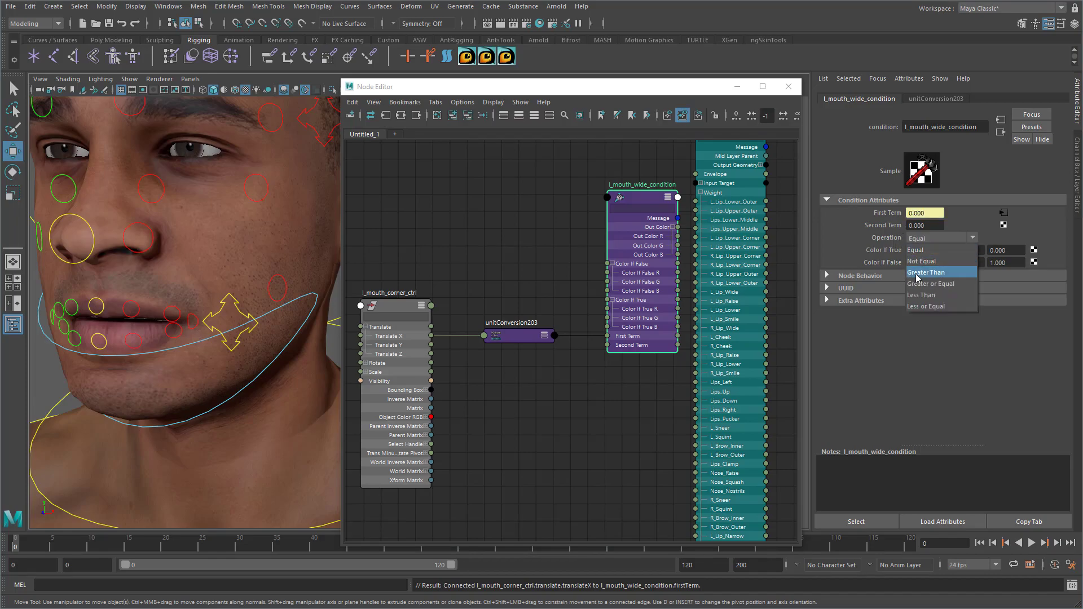
{"action": "left_click", "coordinate": [931, 275]}
{"action": "double_click", "coordinate": [926, 213]}
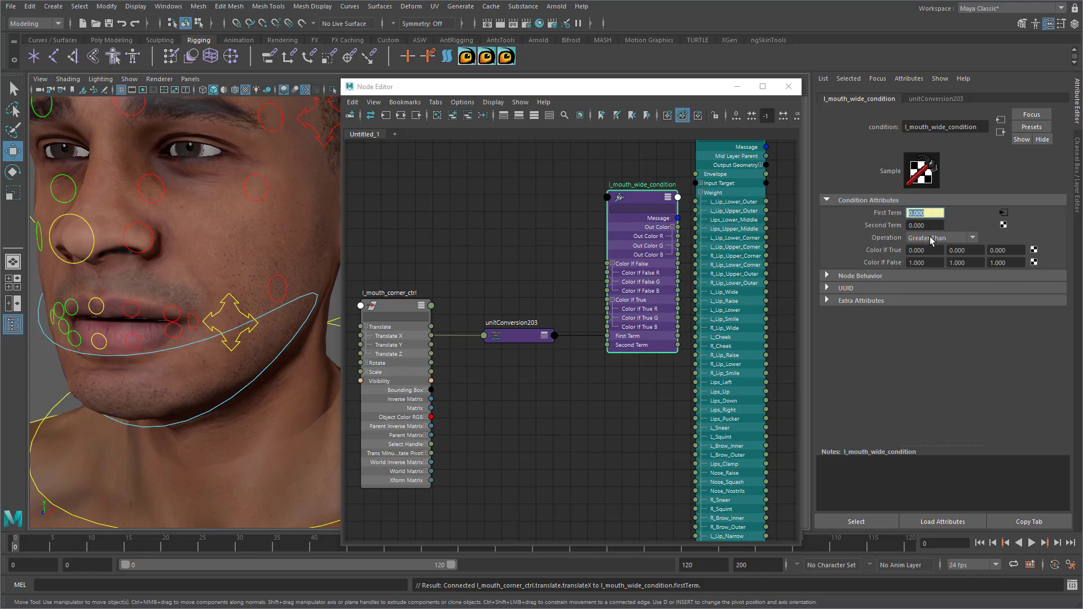
{"action": "double_click", "coordinate": [919, 225]}
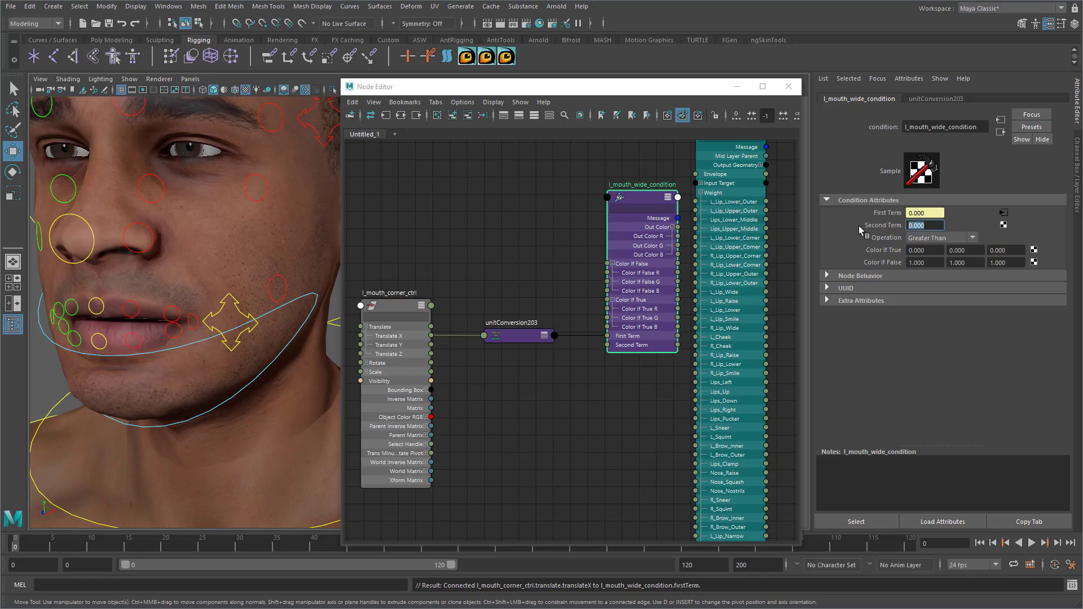
- Move the left mouth corner control slightly outward in X and check the term and Color If True values of l_mouth_wide_condition
{"action": "left_click", "coordinate": [206, 323]}
{"action": "left_click_drag", "start_coordinate": [231, 319], "coordinate": [265, 321]}
{"action": "left_click", "coordinate": [643, 201]}
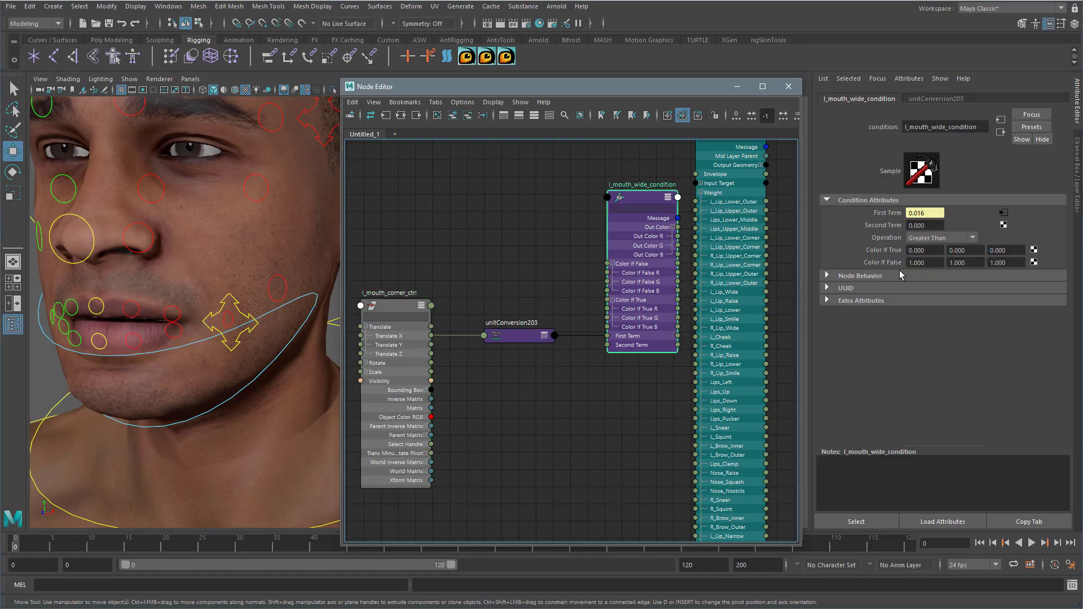
{"action": "left_click", "coordinate": [926, 214]}
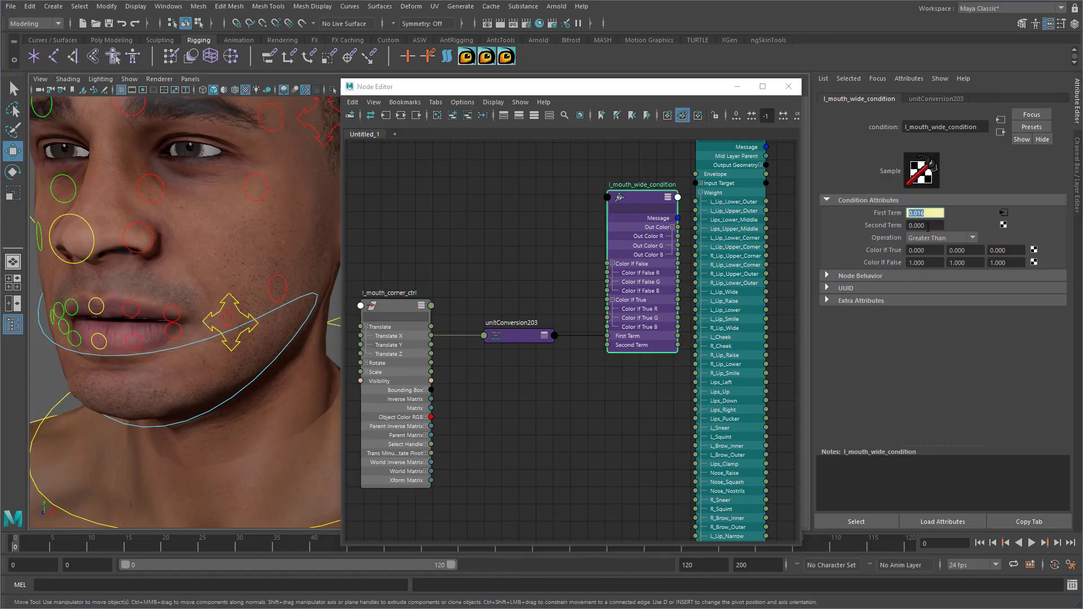
{"action": "left_click", "coordinate": [926, 225]}
{"action": "left_click", "coordinate": [929, 249]}
- Connect the control's Translate X to Color If True R, and the condition's Out Color R to the L_Lip_Wide weight of Head_BS
{"action": "left_click_drag", "start_coordinate": [431, 336], "coordinate": [607, 309]}
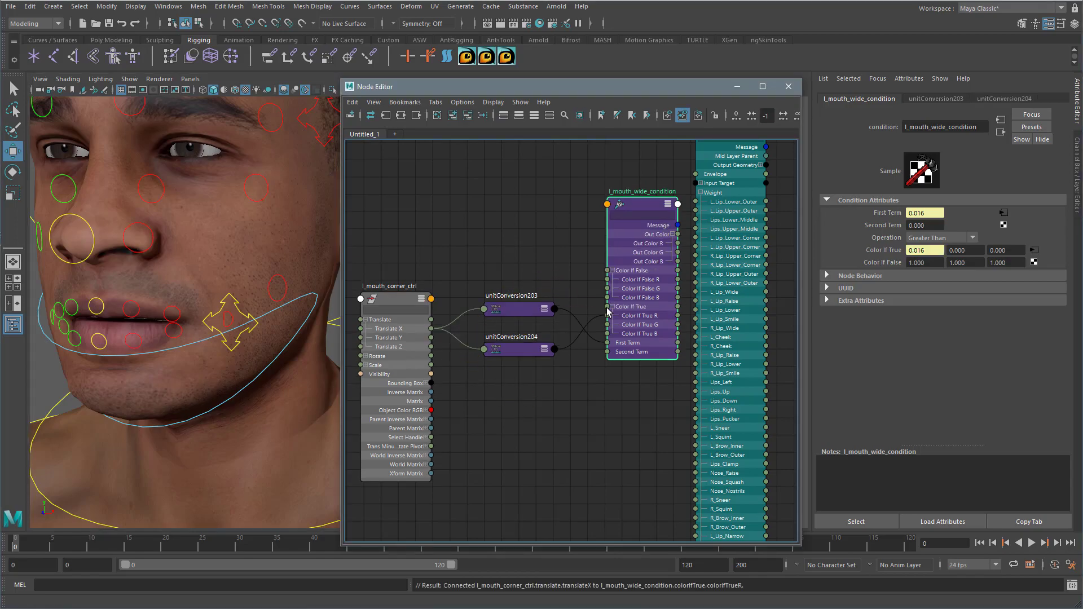
{"action": "left_click", "coordinate": [928, 252]}
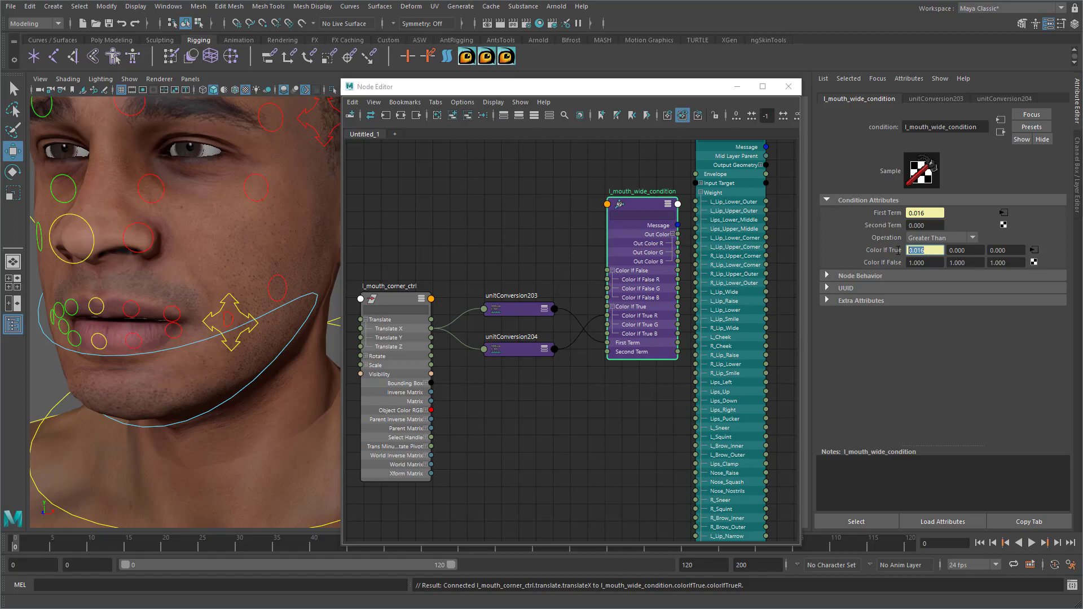
{"action": "middle_click_drag", "start_coordinate": [614, 386], "coordinate": [539, 433]}
{"action": "left_click_drag", "start_coordinate": [655, 175], "coordinate": [721, 181]}
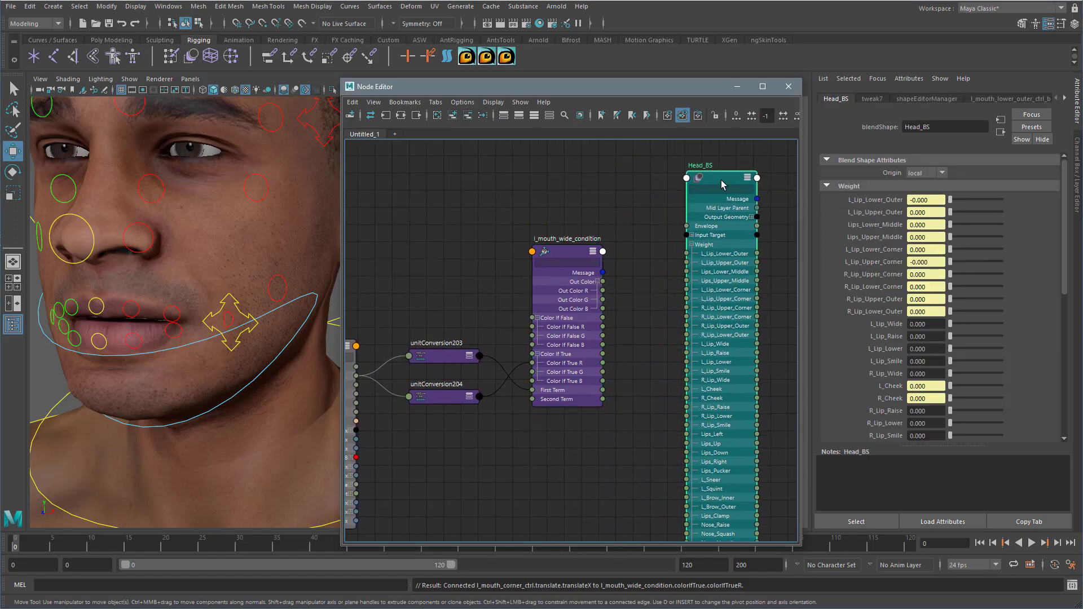
{"action": "middle_click_drag", "start_coordinate": [636, 342], "coordinate": [625, 327]}
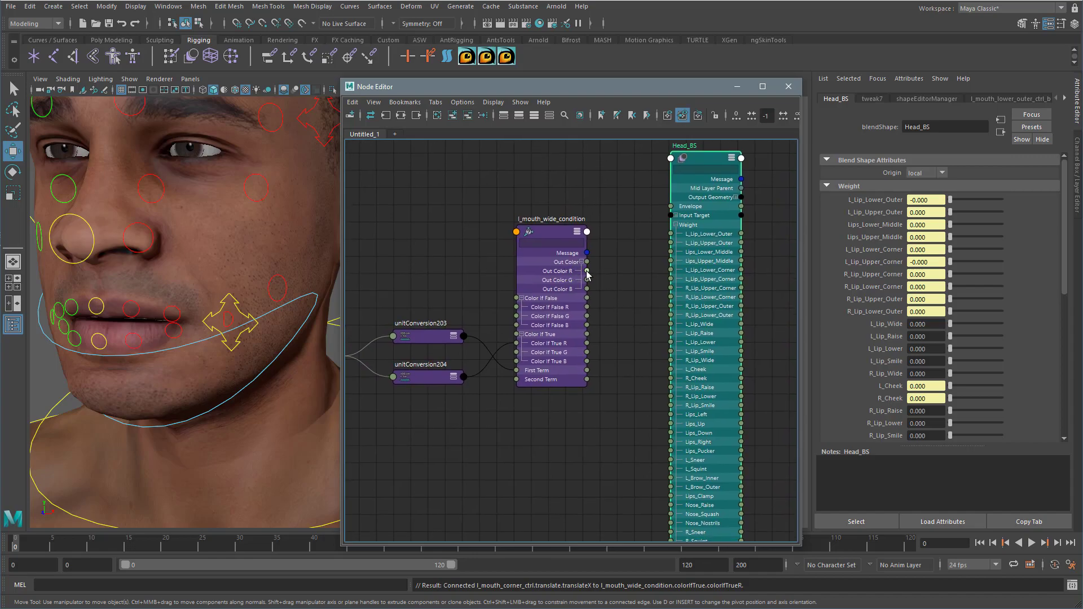
{"action": "left_click", "coordinate": [549, 232]}
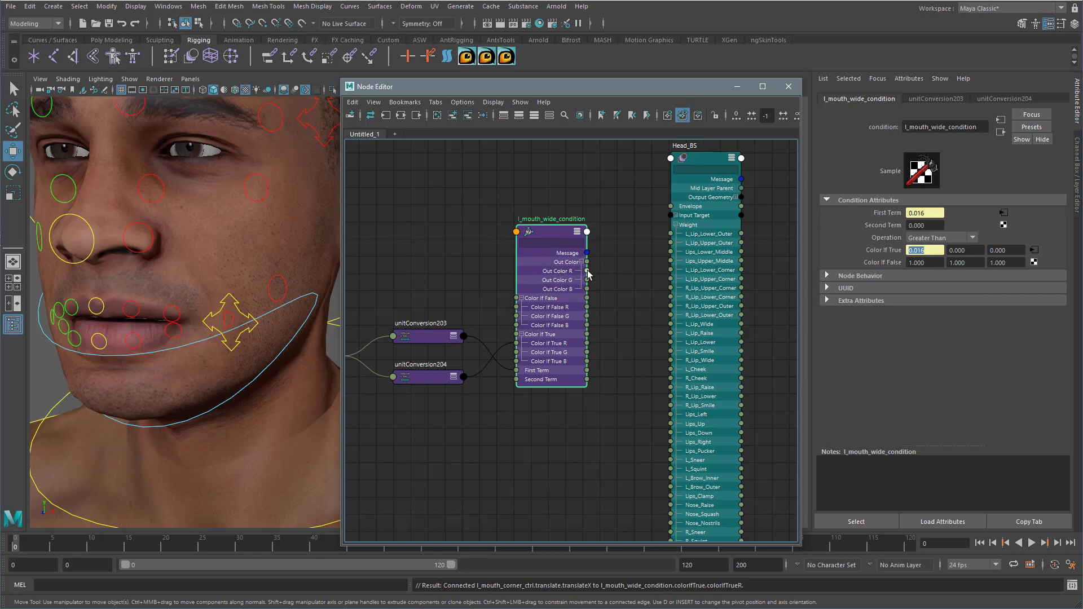
{"action": "left_click_drag", "start_coordinate": [587, 273], "coordinate": [669, 327]}
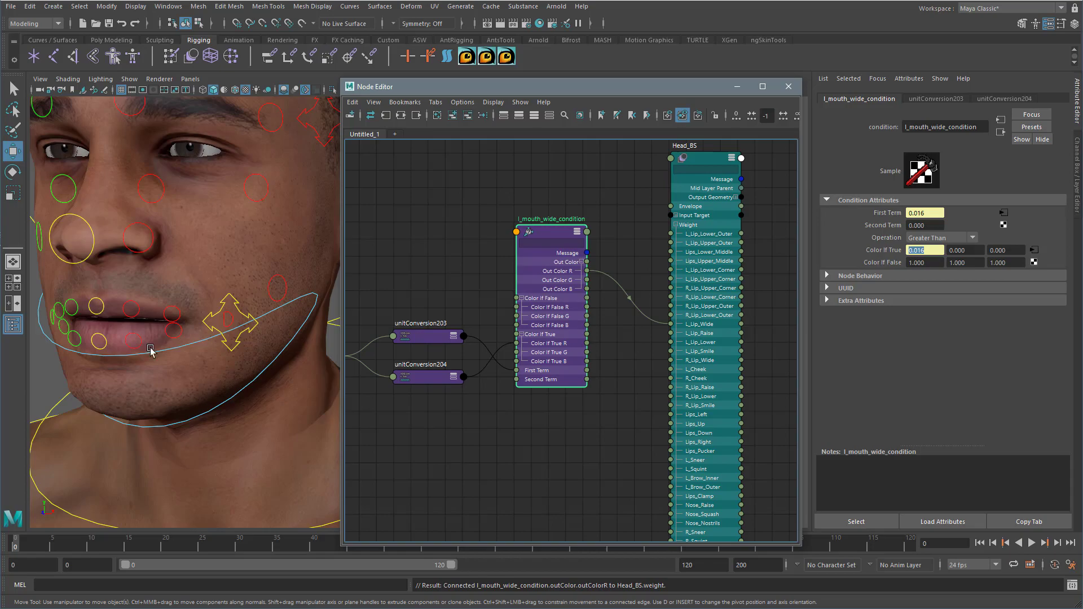
- Test-move the left mouth corner control outward and back inward in X, and check the First Term of l_mouth_wide_condition
{"action": "left_click", "coordinate": [228, 319]}
{"action": "left_click_drag", "start_coordinate": [261, 317], "coordinate": [329, 318]}
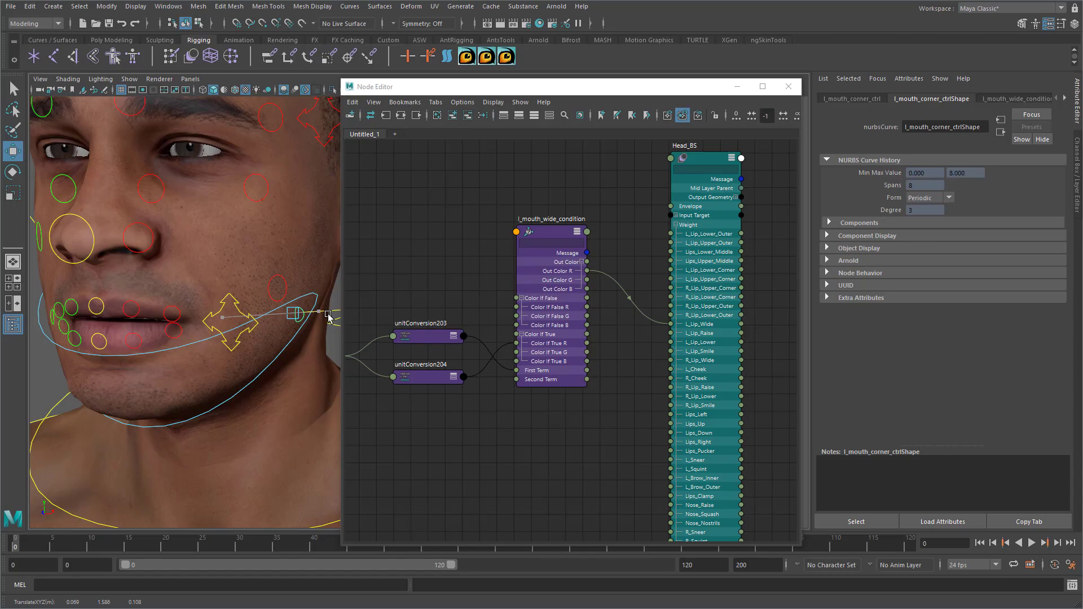
{"action": "left_click_drag", "start_coordinate": [328, 314], "coordinate": [224, 330]}
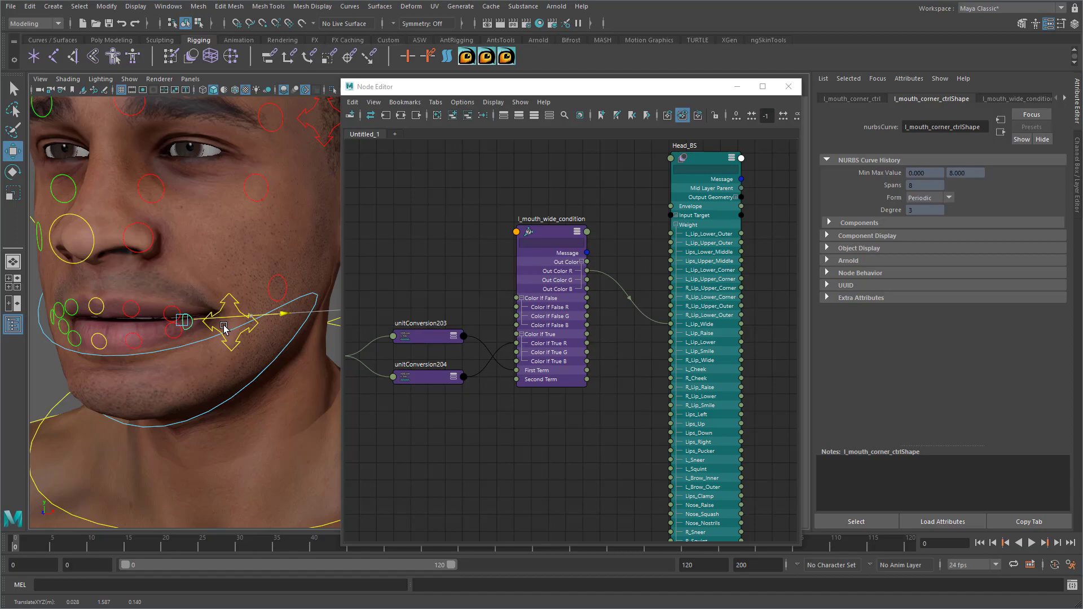
{"action": "left_click_drag", "start_coordinate": [224, 329], "coordinate": [224, 329]}
{"action": "left_click", "coordinate": [543, 240]}
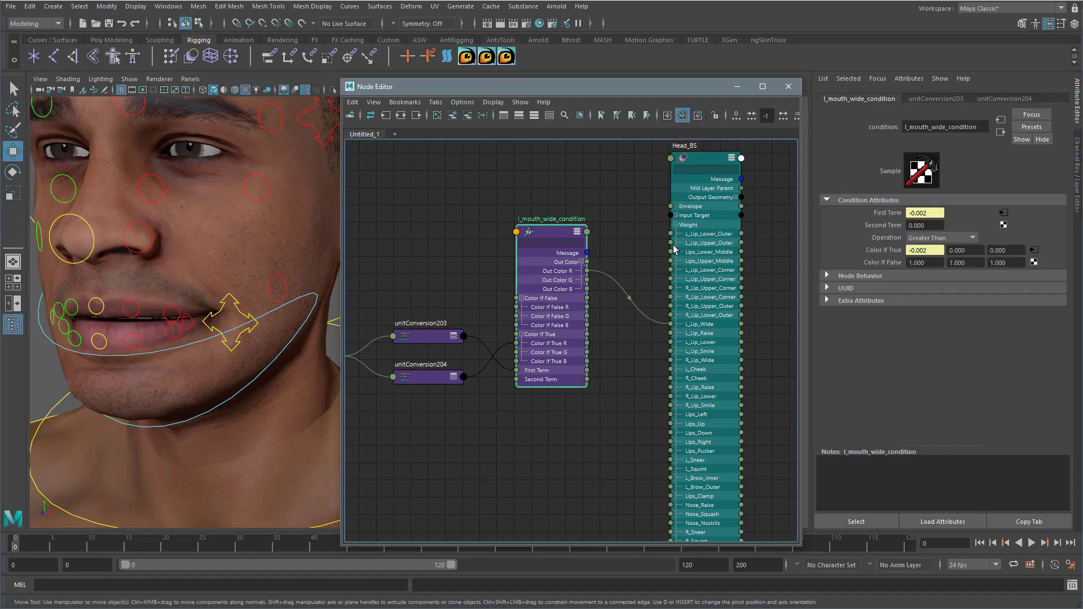
{"action": "left_click", "coordinate": [936, 215]}
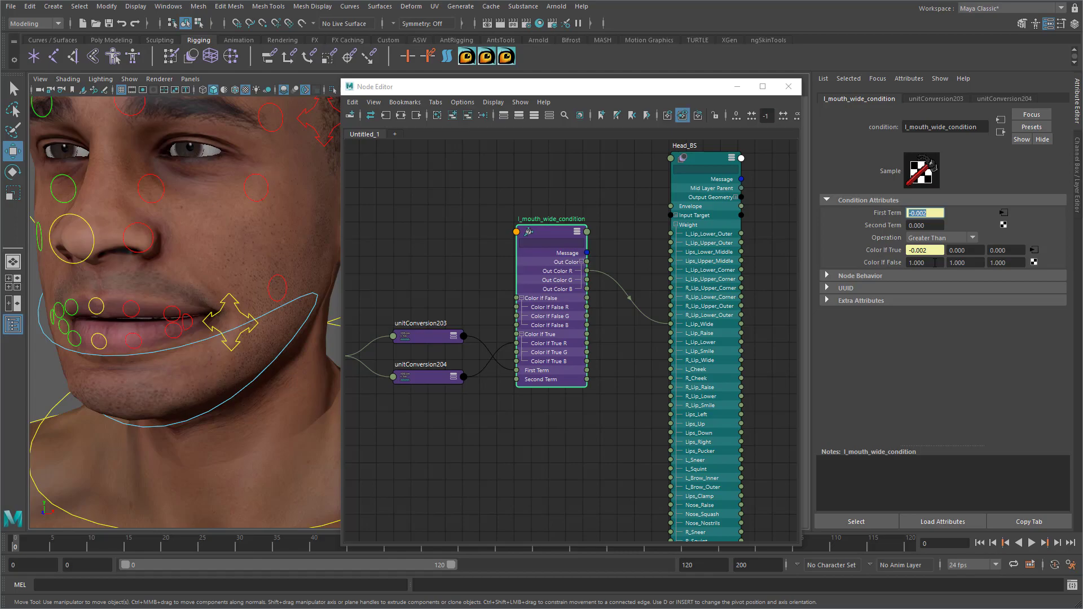
- Set the first Color If False value of l_mouth_wide_condition to 0 and move the mouth corner control outward to test it
{"action": "left_click", "coordinate": [934, 263]}
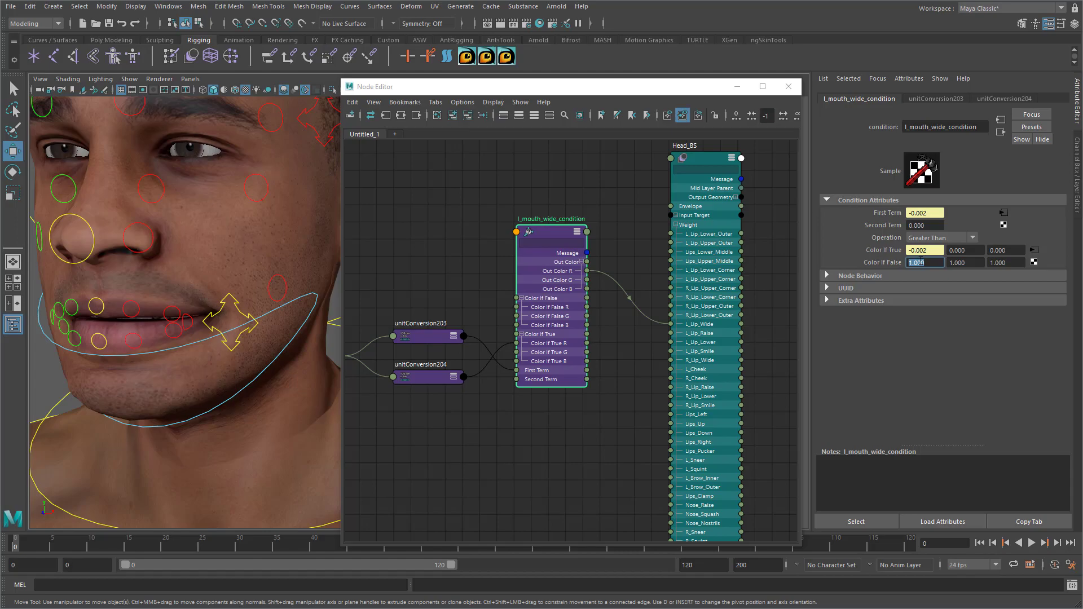
{"action": "type", "text": "0"}
{"action": "key", "text": "Return"}
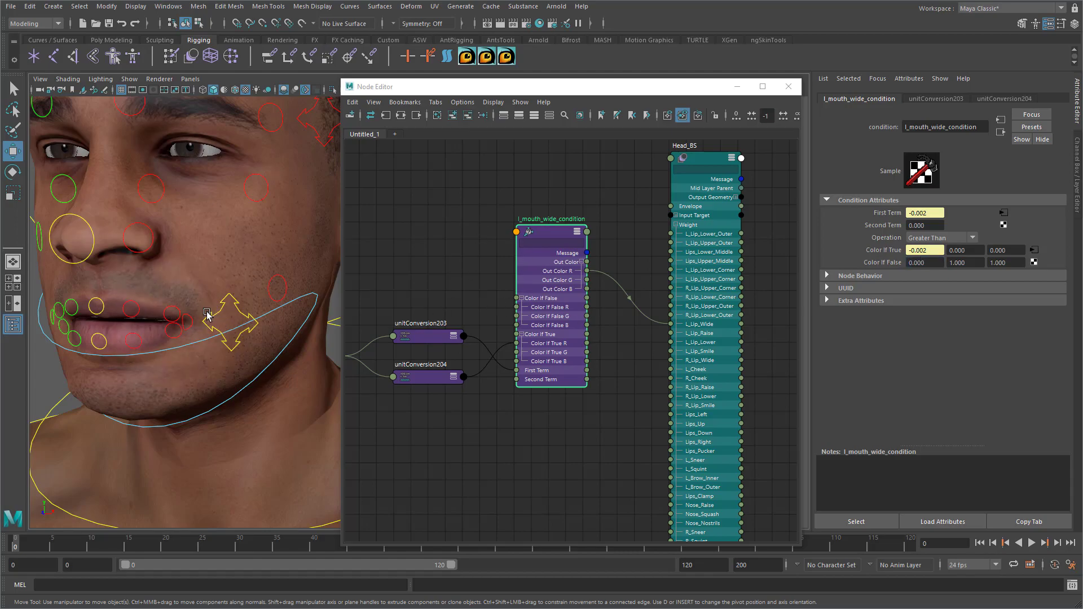
{"action": "left_click", "coordinate": [188, 315]}
{"action": "left_click_drag", "start_coordinate": [188, 315], "coordinate": [229, 319]}
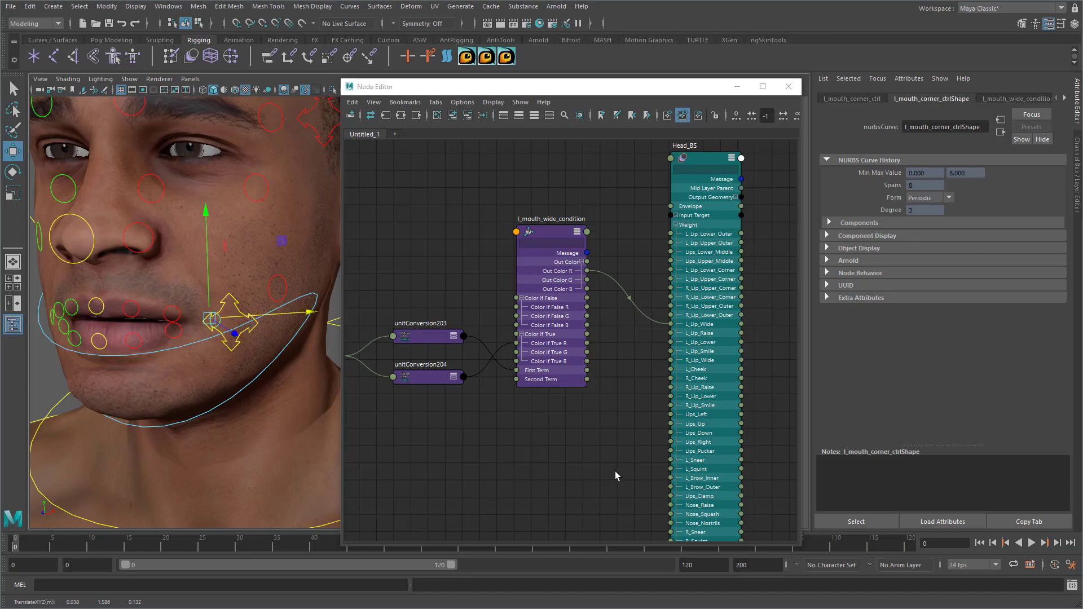
- Move Head_BS farther from l_mouth_wide_condition and add a multiplyDivide node between the two
{"action": "middle_click_drag", "start_coordinate": [618, 444], "coordinate": [629, 428], "text": "alt"}
{"action": "right_click_drag", "start_coordinate": [628, 428], "coordinate": [588, 426], "text": "alt"}
{"action": "mouse_move", "coordinate": [588, 426]}
{"action": "middle_mouse_down", "text": "alt"}
{"action": "mouse_move", "coordinate": [585, 409]}
{"action": "mouse_move", "coordinate": [576, 416]}
{"action": "middle_mouse_up", "text": "alt"}
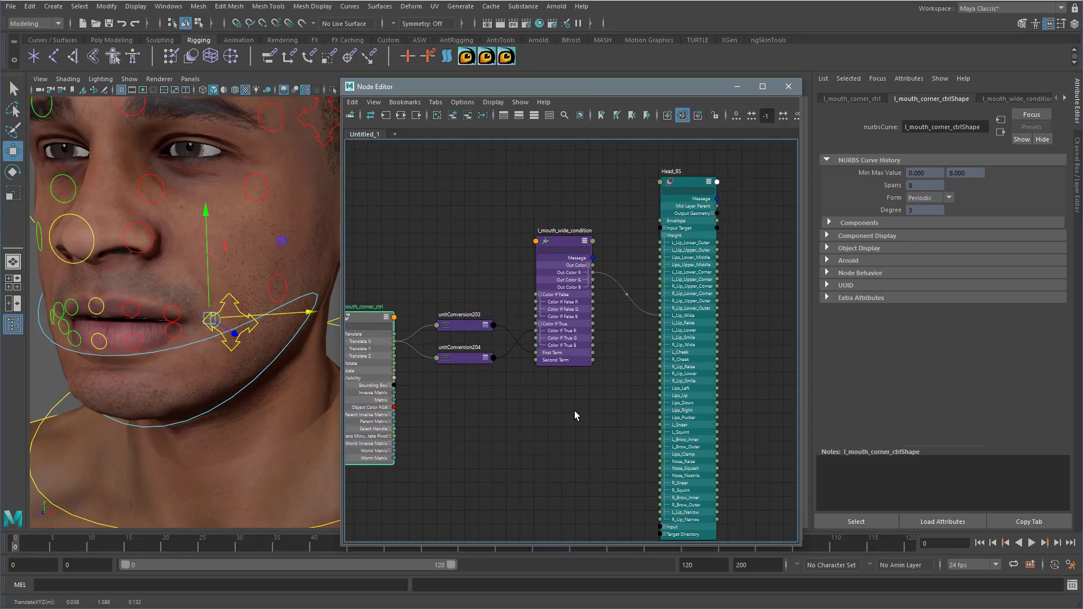
{"action": "left_click_drag", "start_coordinate": [686, 187], "coordinate": [749, 164]}
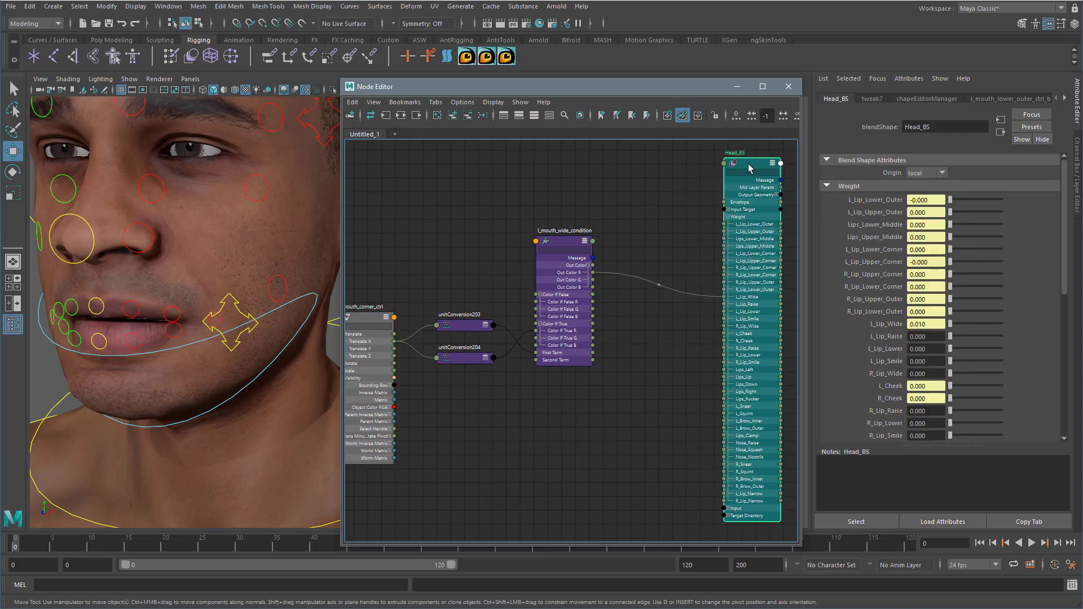
{"action": "left_click", "coordinate": [682, 223]}
{"action": "key", "text": "Tab"}
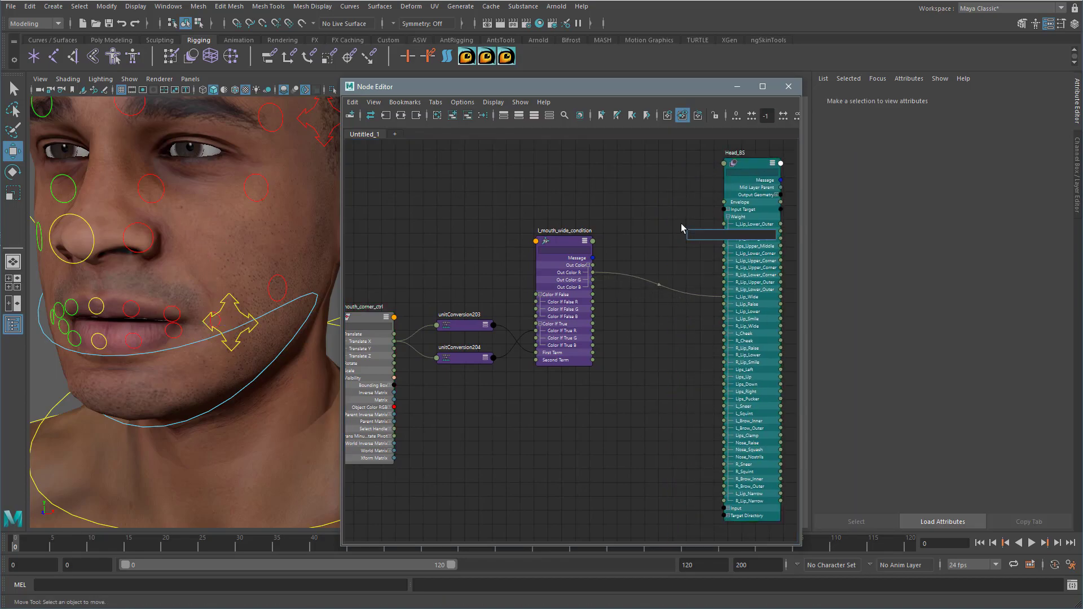
{"action": "type", "text": "mul"}
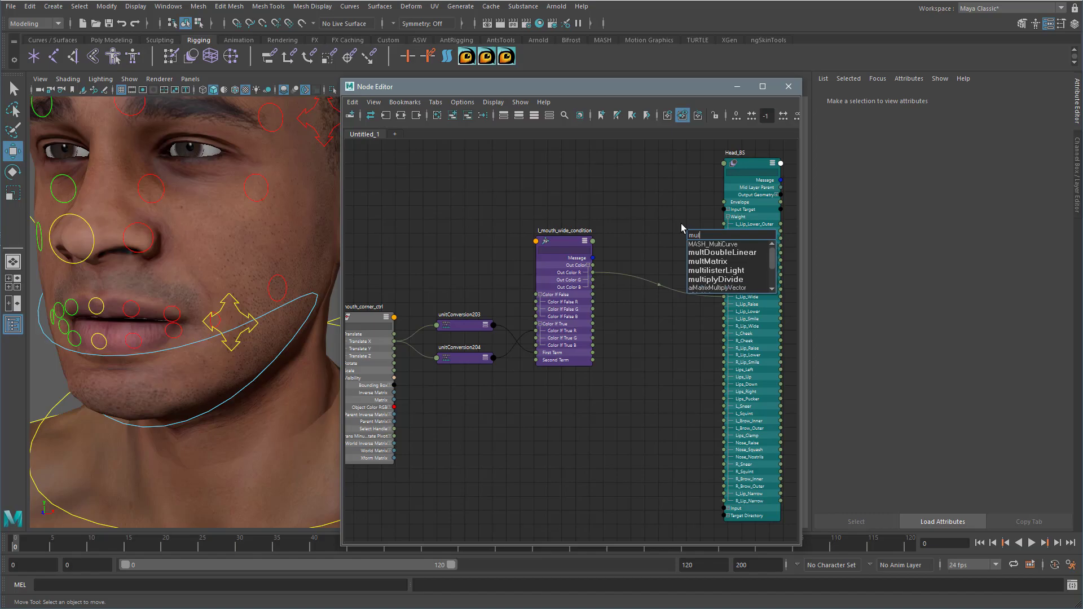
{"action": "type", "text": "ti"}
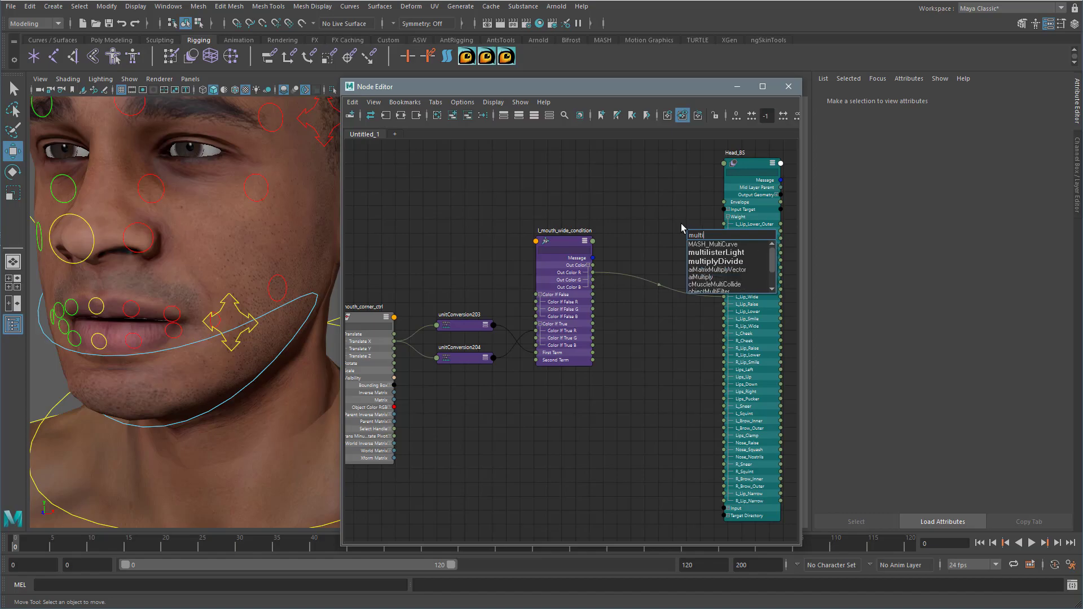
{"action": "left_click", "coordinate": [711, 261]}
{"action": "left_click_drag", "start_coordinate": [706, 239], "coordinate": [648, 250]}
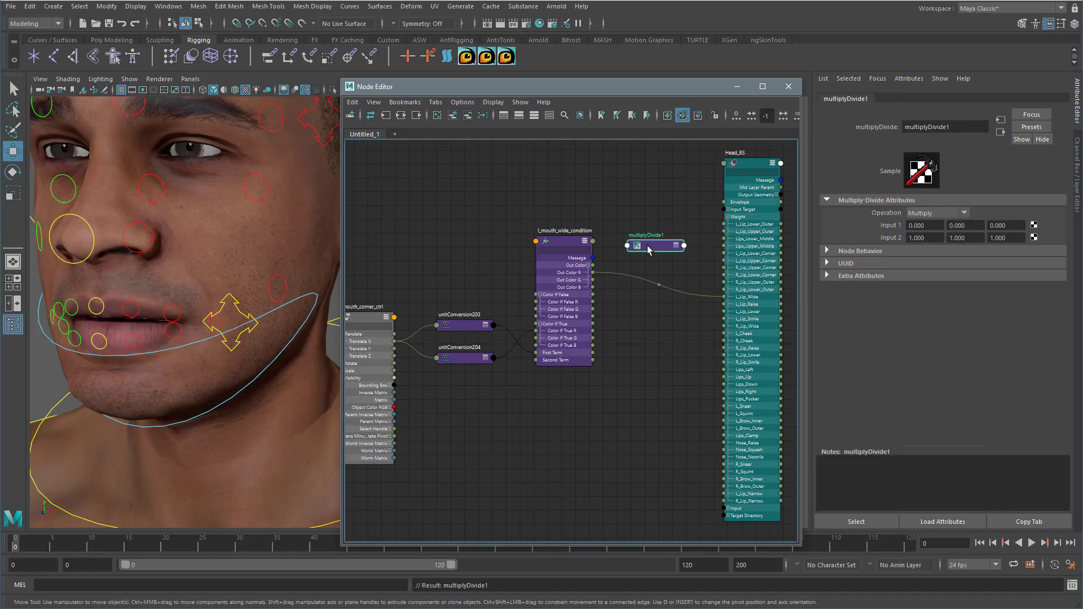
- Rename the new multiplyDivide node to l_mouth_wide_multi, reusing the condition node's name as the base
{"action": "double_click", "coordinate": [572, 230]}
{"action": "key", "text": "ctrl+c"}
{"action": "double_click", "coordinate": [646, 235]}
{"action": "key", "text": "ctrl+v"}
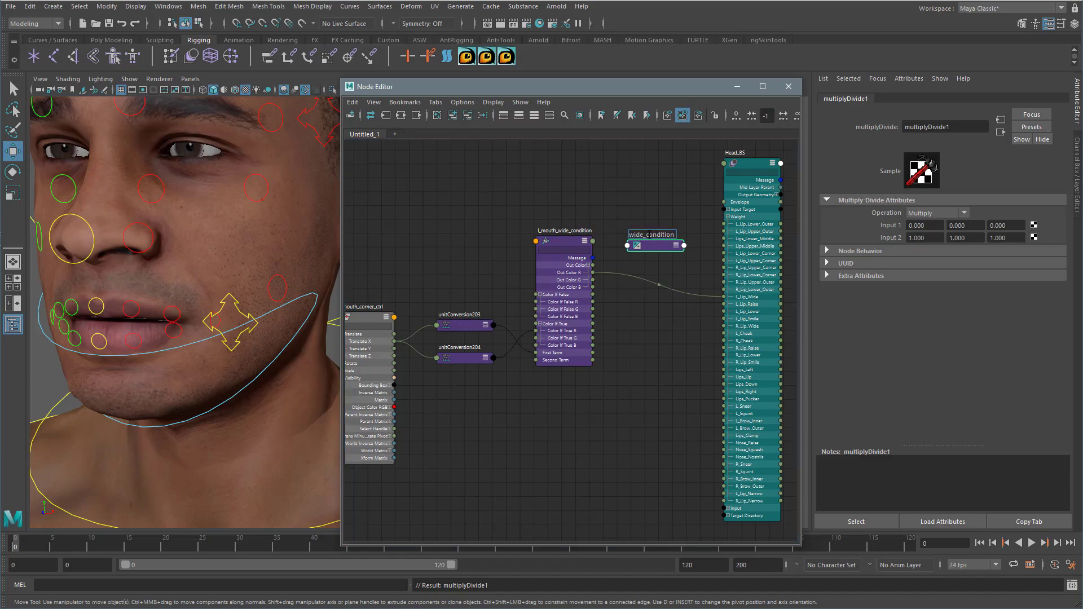
{"action": "left_click_drag", "start_coordinate": [670, 232], "coordinate": [682, 231]}
{"action": "type", "text": "multi"}
{"action": "key", "text": "Return"}
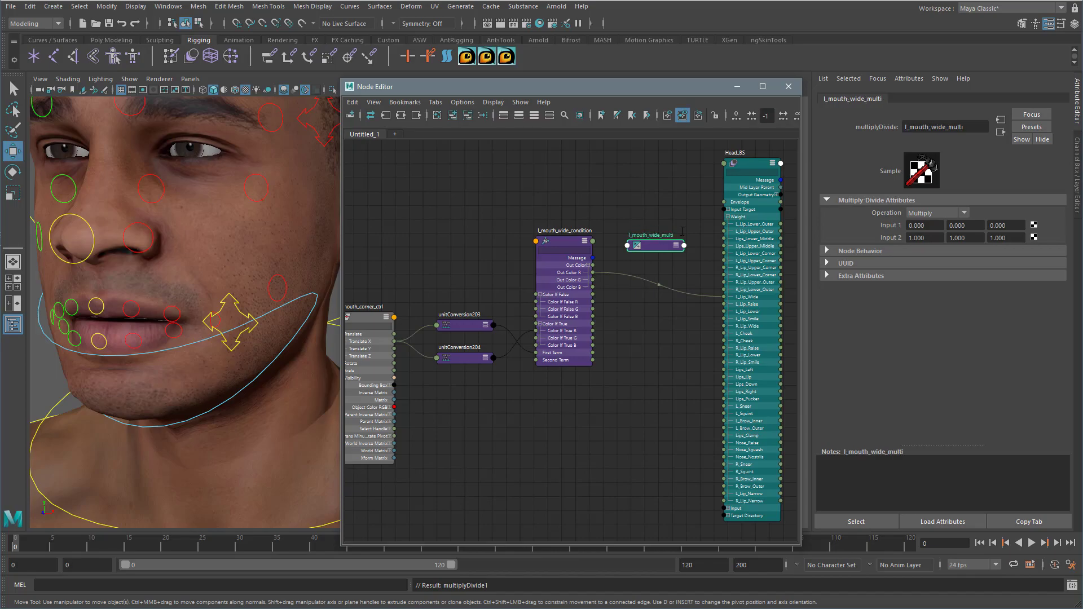
- Show the attributes of l_mouth_wide_multi and expand its Input 1, Input 2 and Output groups
{"action": "left_click", "coordinate": [676, 246]}
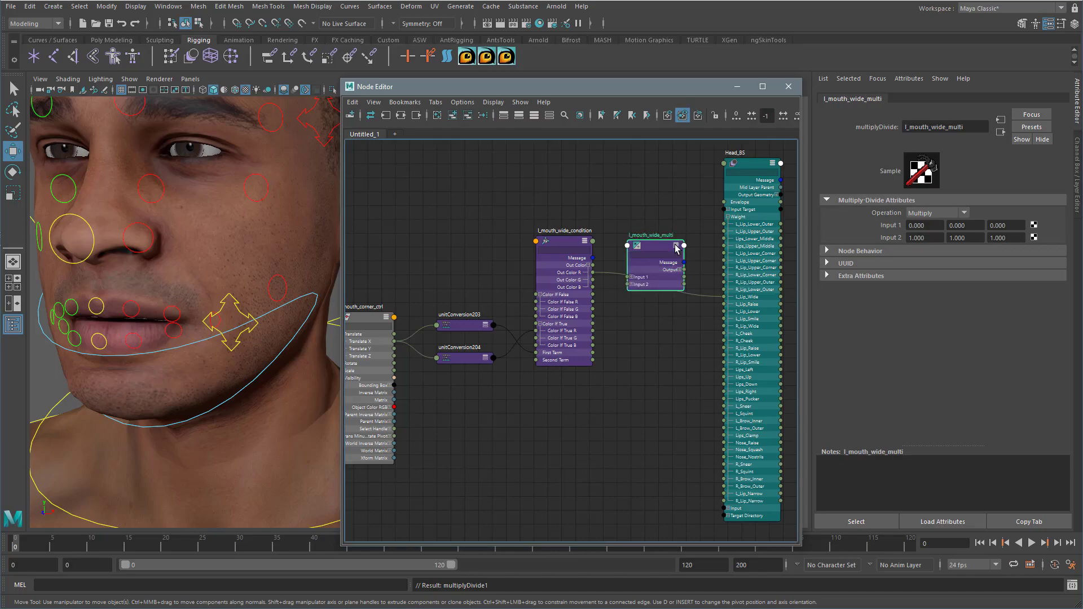
{"action": "left_click", "coordinate": [632, 284]}
{"action": "left_click", "coordinate": [631, 277]}
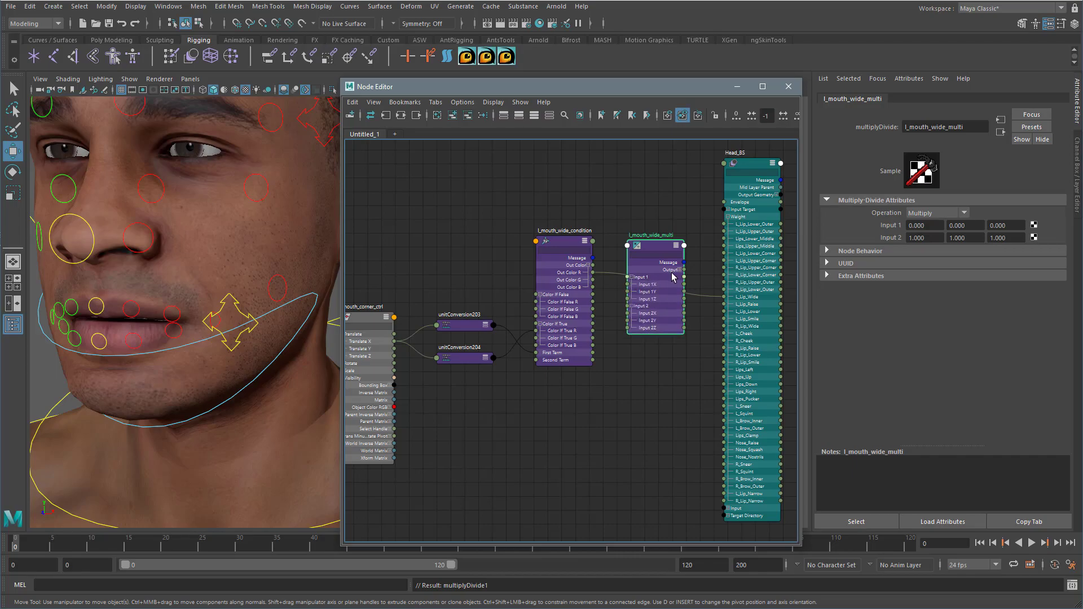
{"action": "left_click", "coordinate": [680, 270]}
- Connect the condition's Out Color R to Input 1X of l_mouth_wide_multi, and its Output X to the L_Lip_Wide weight of Head_BS
{"action": "middle_click_drag", "start_coordinate": [637, 296], "coordinate": [608, 313], "text": "alt"}
{"action": "right_click_drag", "start_coordinate": [608, 313], "coordinate": [636, 304], "text": "alt"}
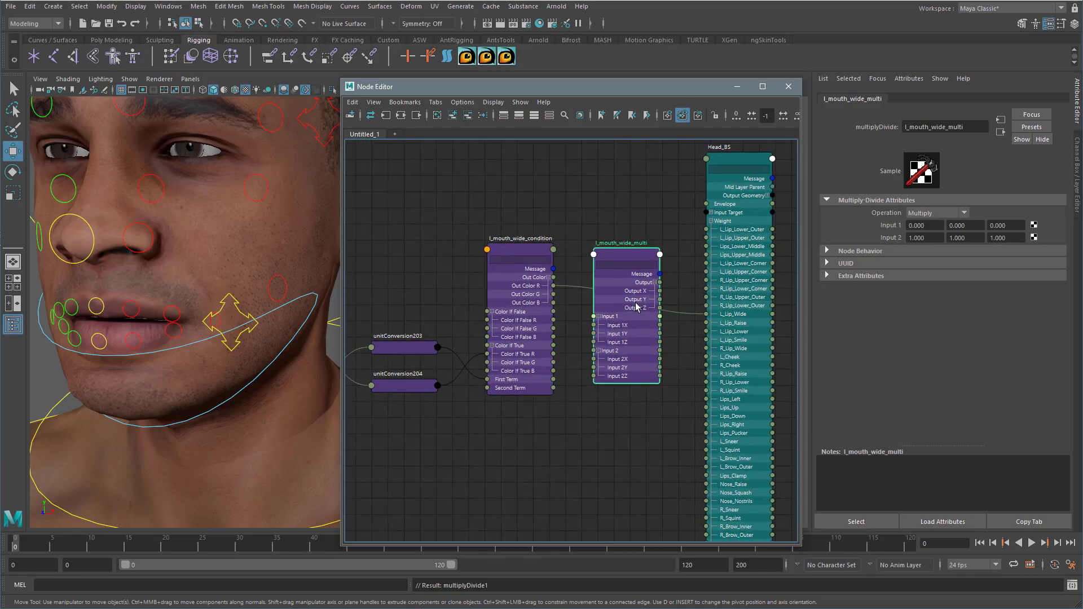
{"action": "left_click_drag", "start_coordinate": [554, 285], "coordinate": [593, 326]}
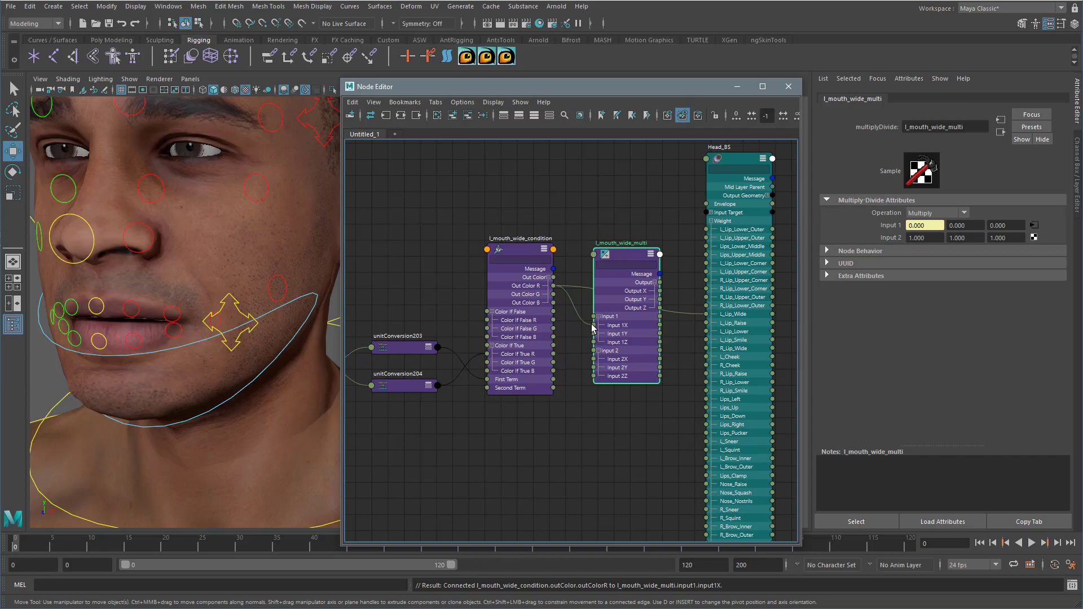
{"action": "left_click_drag", "start_coordinate": [659, 291], "coordinate": [707, 314]}
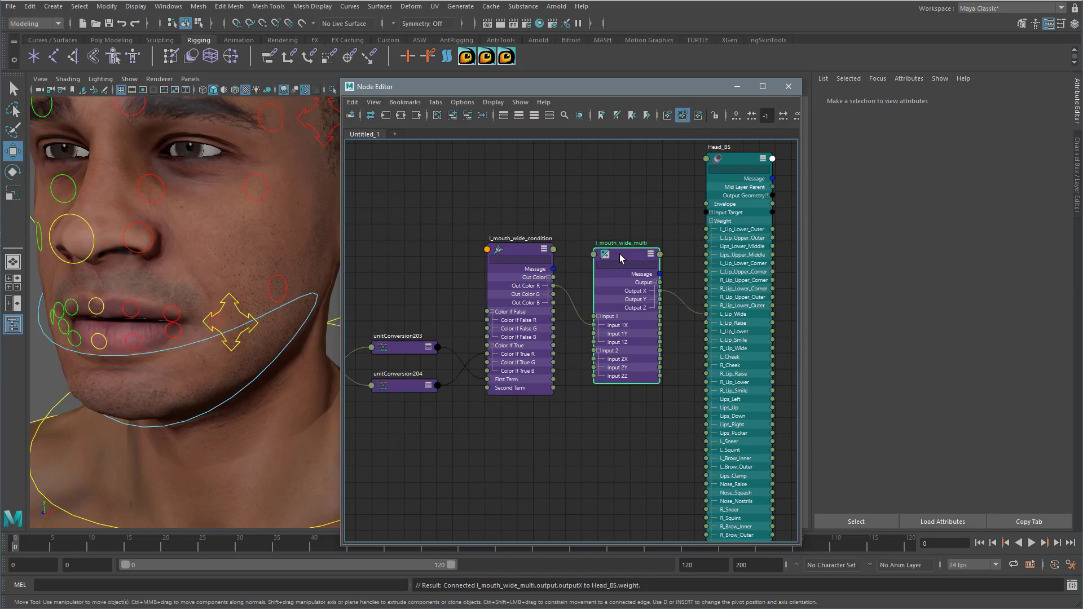
- Set Input 2X of l_mouth_wide_multi to 80
{"action": "left_click", "coordinate": [1079, 161]}
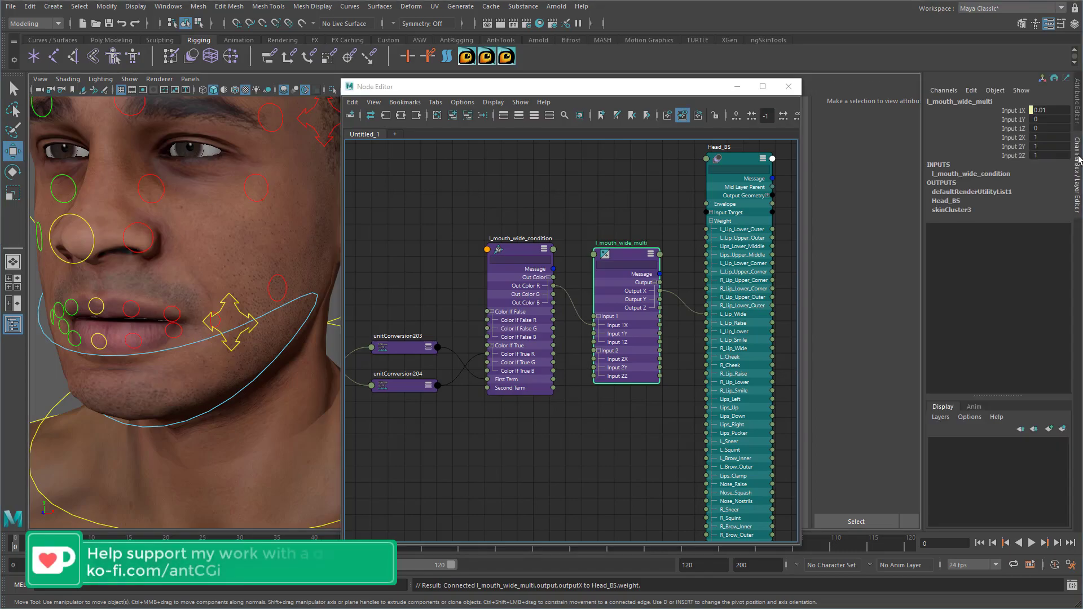
{"action": "left_click", "coordinate": [612, 312]}
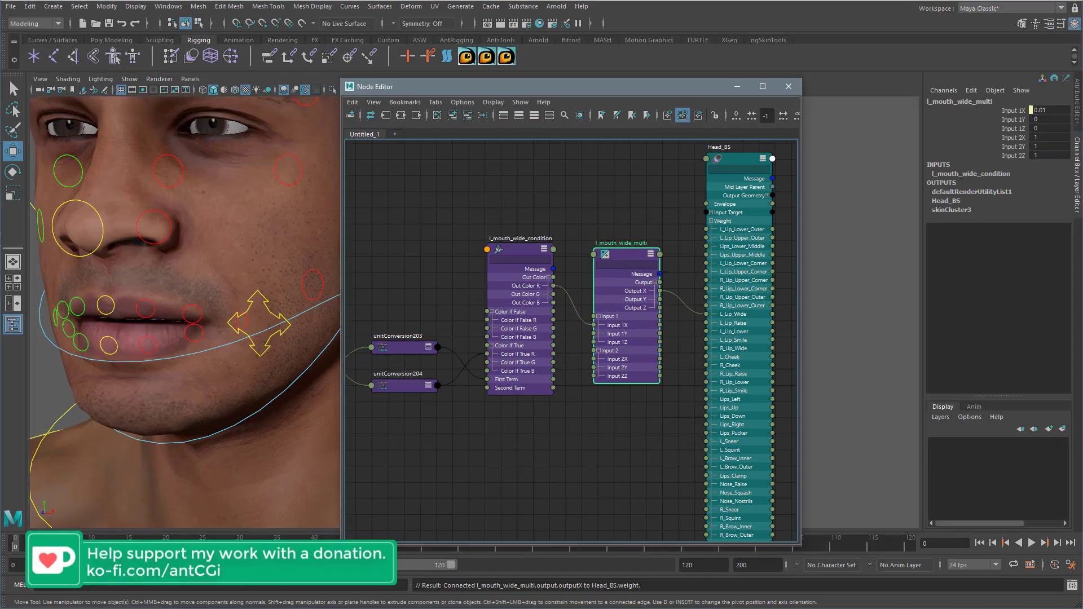
{"action": "left_click", "coordinate": [1014, 137]}
{"action": "middle_click_drag", "start_coordinate": [169, 338], "coordinate": [633, 332]}
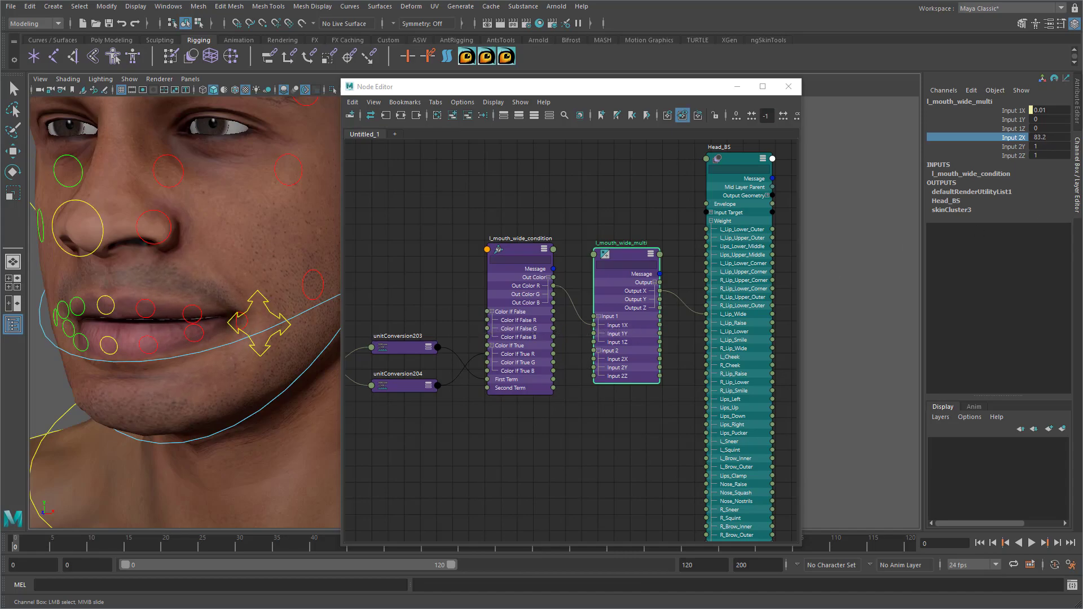
{"action": "double_click", "coordinate": [1053, 137]}
{"action": "type", "text": "80"}
{"action": "key", "text": "Return"}
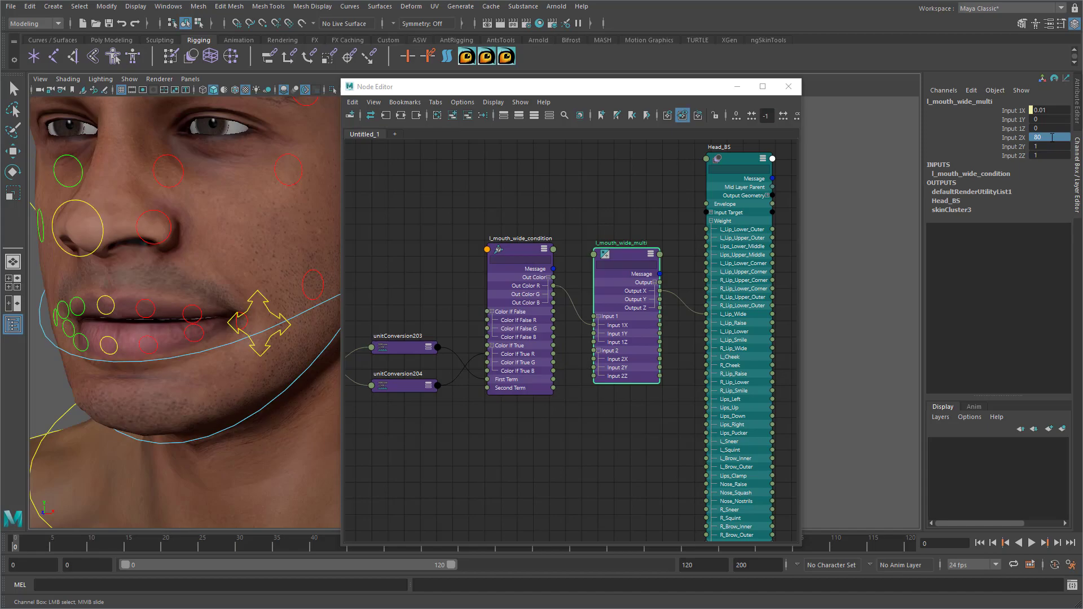
- Move the left mouth corner control sideways along X to test the lip wide shape, ending at about -0.02
{"action": "left_click", "coordinate": [246, 326]}
{"action": "key", "text": "w"}
{"action": "left_click_drag", "start_coordinate": [289, 319], "coordinate": [197, 330]}
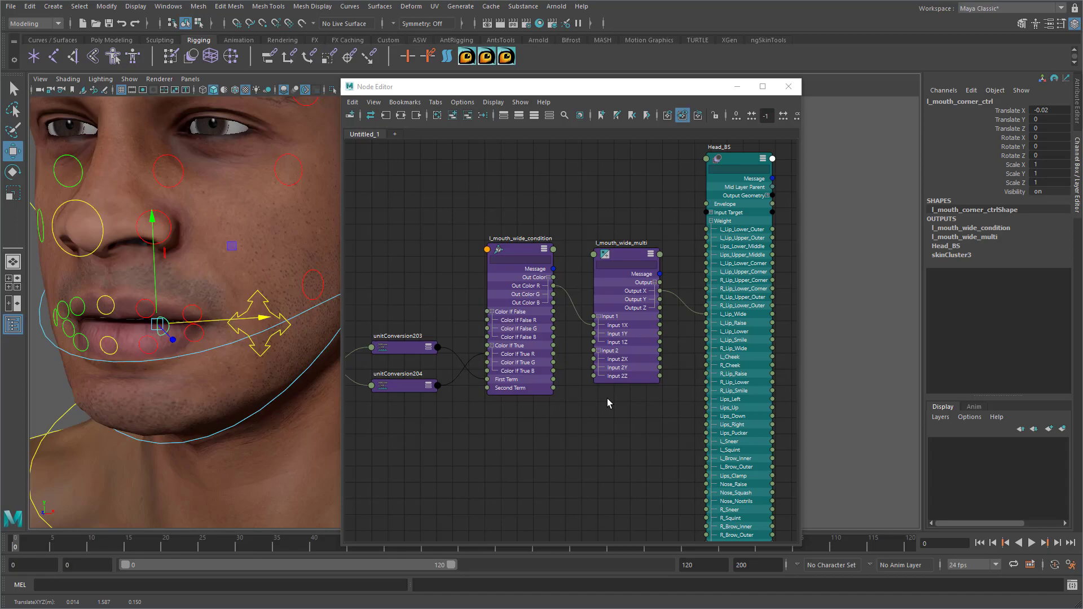
- Connect the mouth corner control's Translate X to Color If False G of l_mouth_wide_condition
{"action": "middle_click_drag", "start_coordinate": [634, 389], "coordinate": [665, 379]}
{"action": "left_click", "coordinate": [549, 238]}
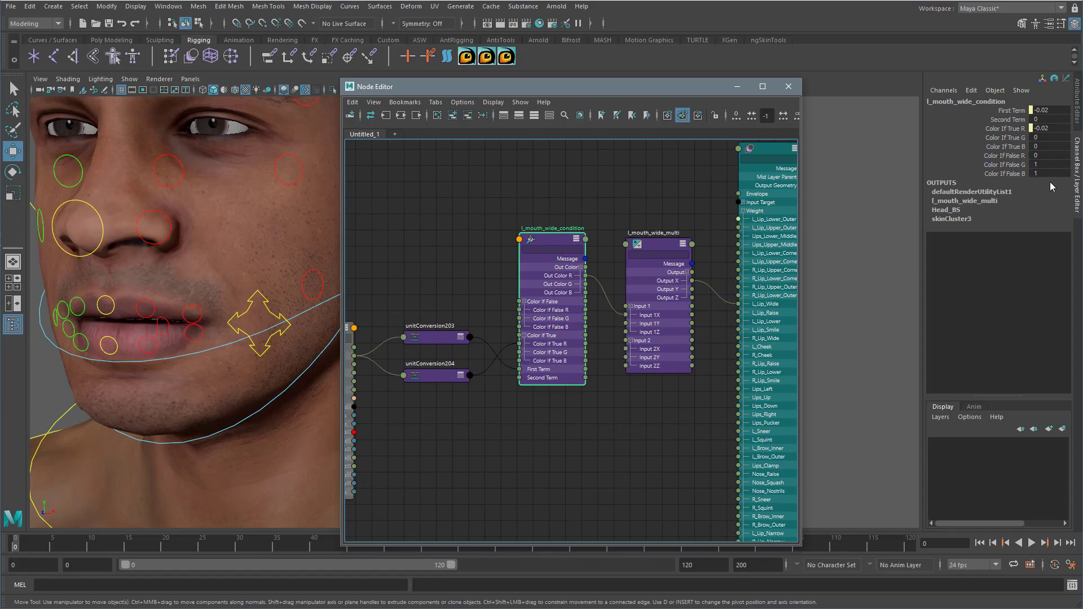
{"action": "left_click", "coordinate": [1079, 113]}
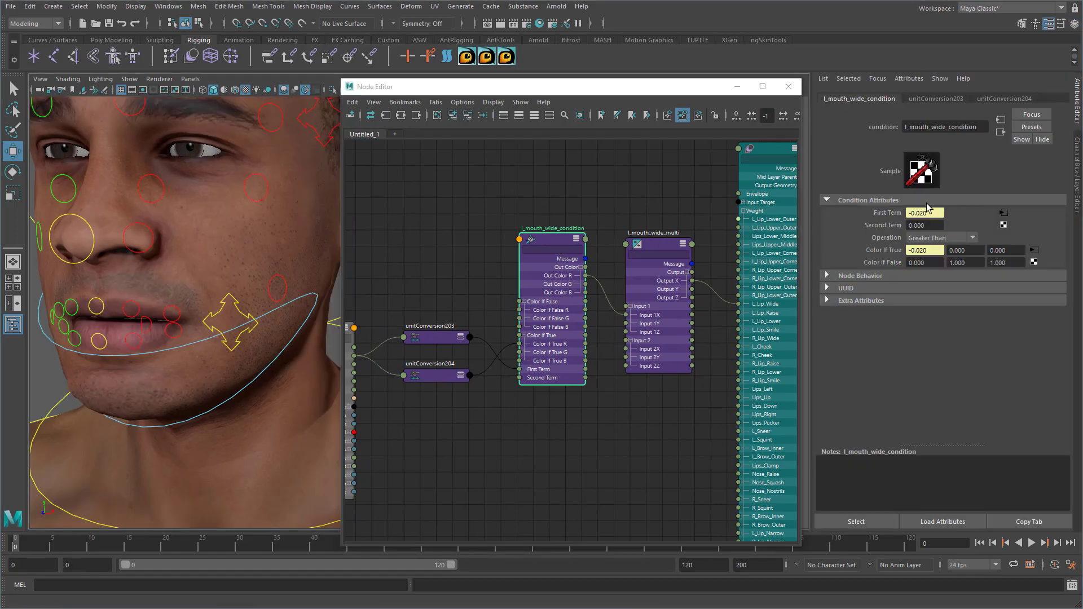
{"action": "double_click", "coordinate": [957, 262]}
{"action": "middle_click_drag", "start_coordinate": [479, 436], "coordinate": [547, 402]}
{"action": "middle_click_drag", "start_coordinate": [497, 373], "coordinate": [467, 385], "text": "alt"}
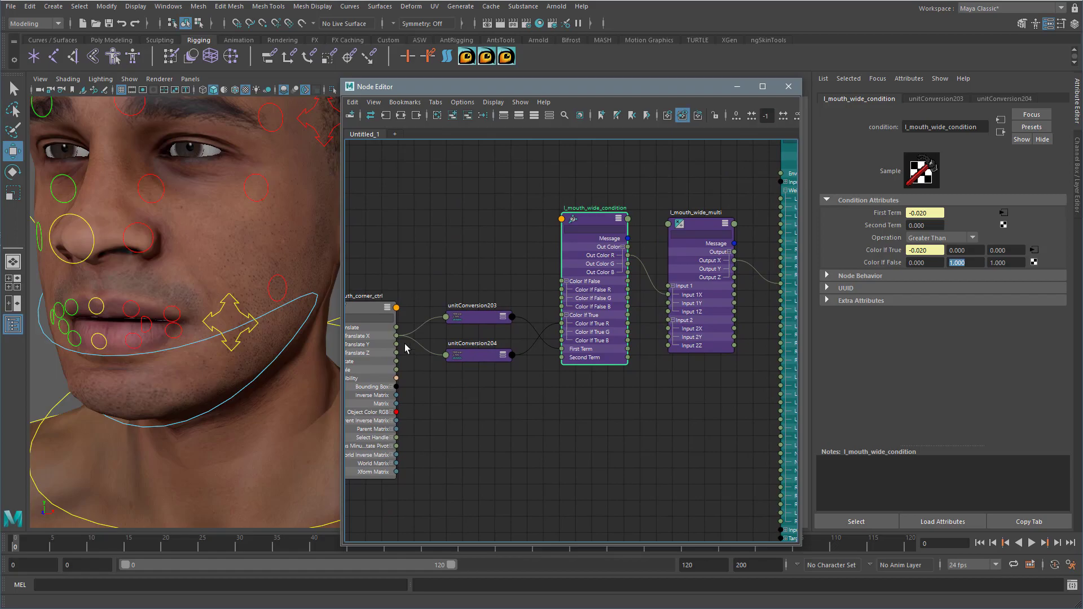
{"action": "left_click_drag", "start_coordinate": [398, 337], "coordinate": [561, 298]}
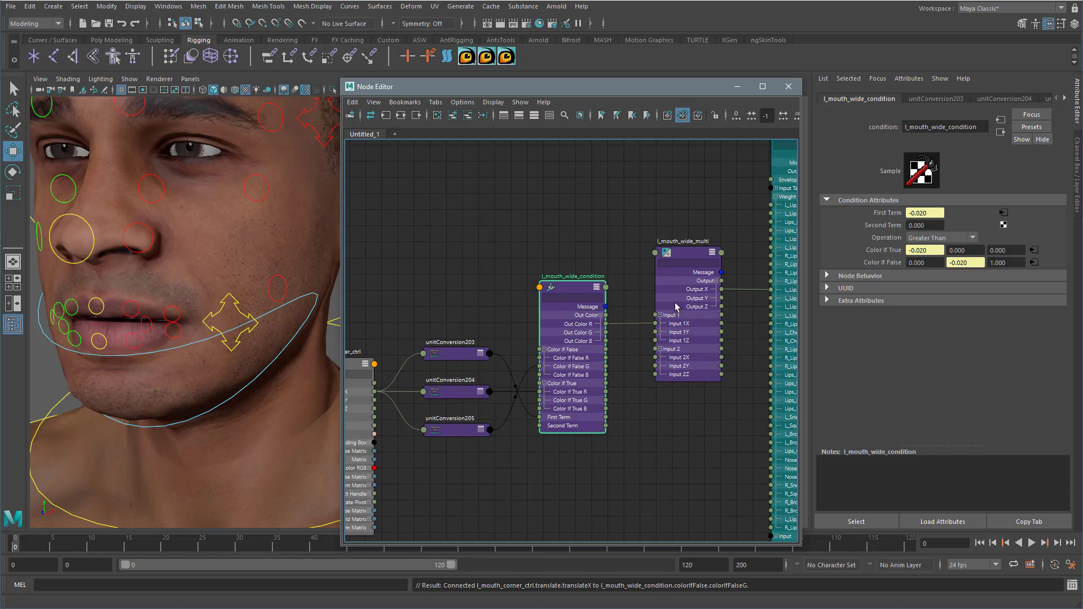
- Connect the condition's Out Color G to Input 1Y of l_mouth_wide_multi, and its Output Y to the L_Lip_Narrow weight of Head_BS
{"action": "left_click", "coordinate": [975, 263]}
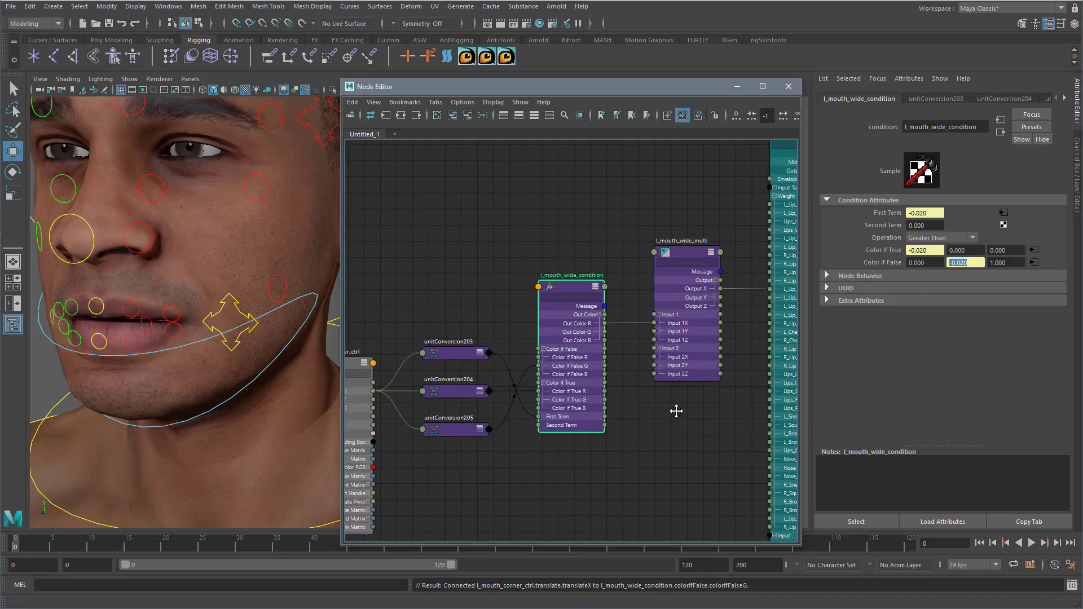
{"action": "middle_click_drag", "start_coordinate": [682, 416], "coordinate": [632, 406]}
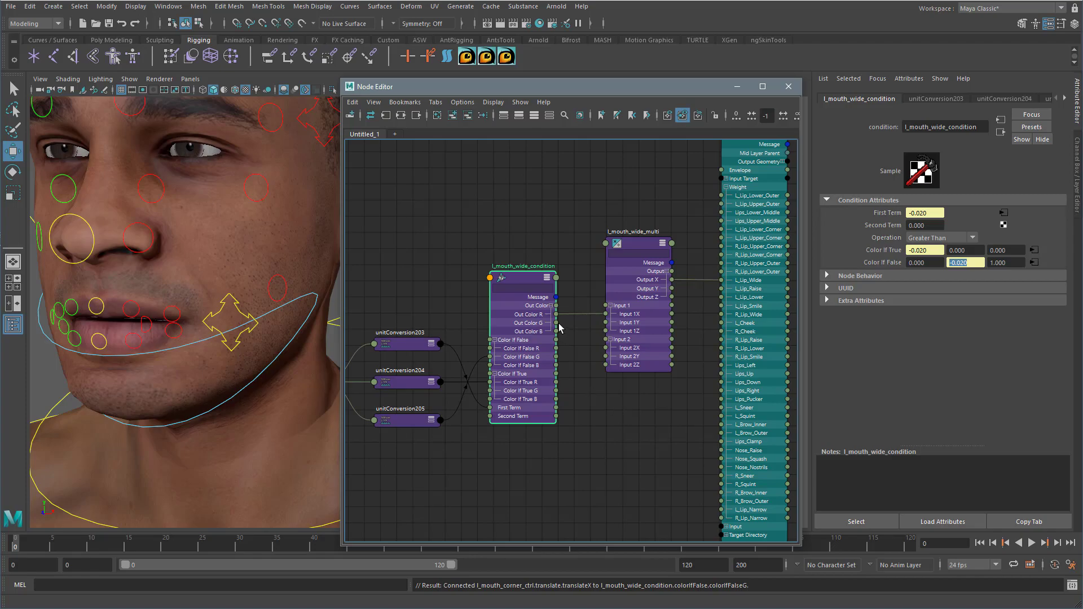
{"action": "left_click_drag", "start_coordinate": [557, 322], "coordinate": [603, 325]}
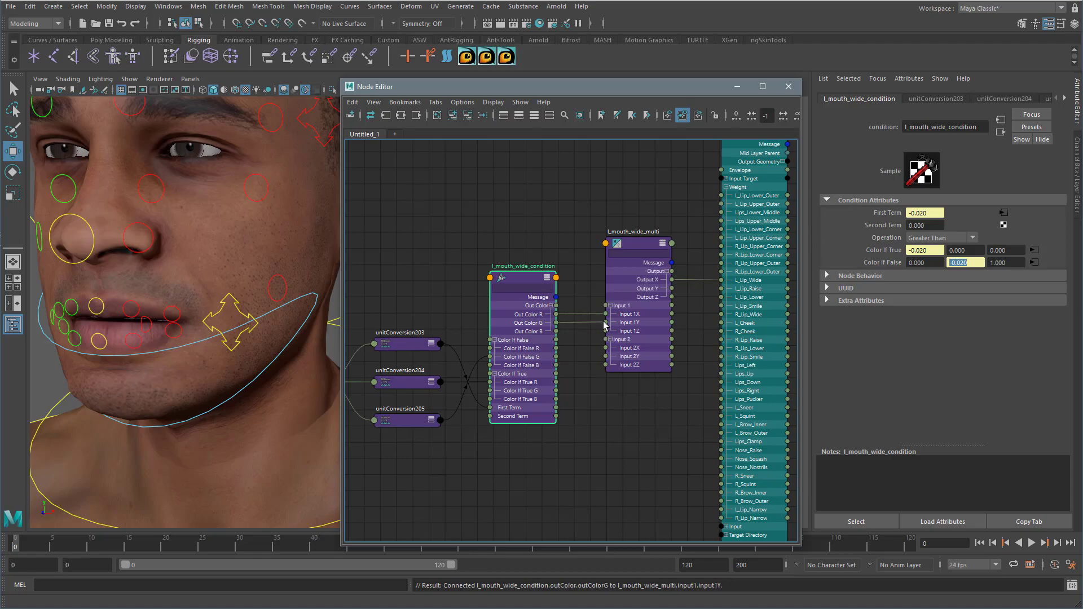
{"action": "middle_click_drag", "start_coordinate": [641, 382], "coordinate": [533, 386]}
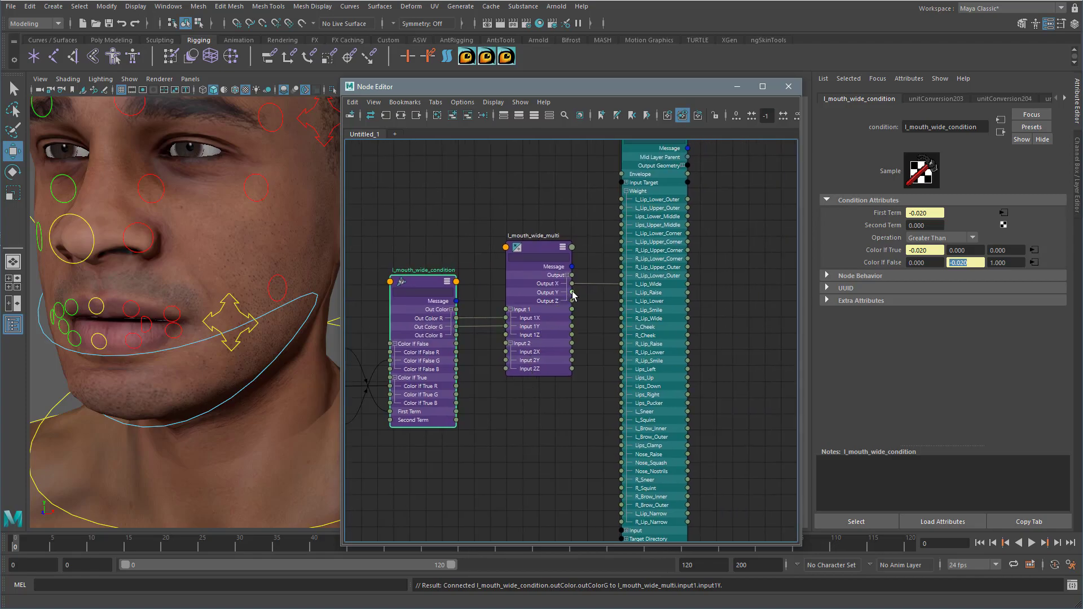
{"action": "left_click_drag", "start_coordinate": [572, 293], "coordinate": [622, 514]}
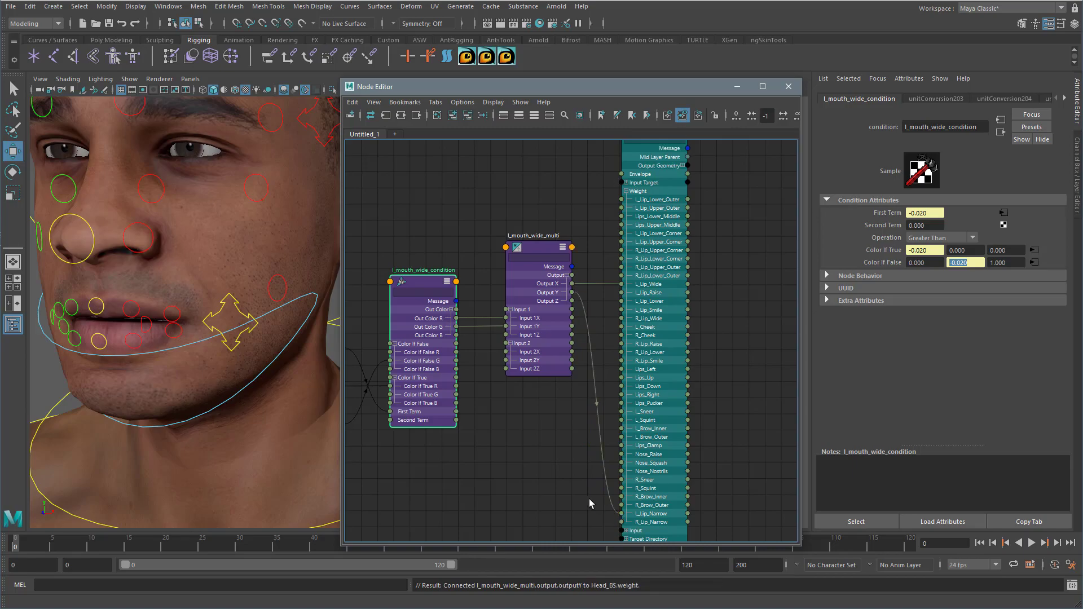
- Set Input 2Y of l_mouth_wide_multi to 80
{"action": "left_click", "coordinate": [537, 250]}
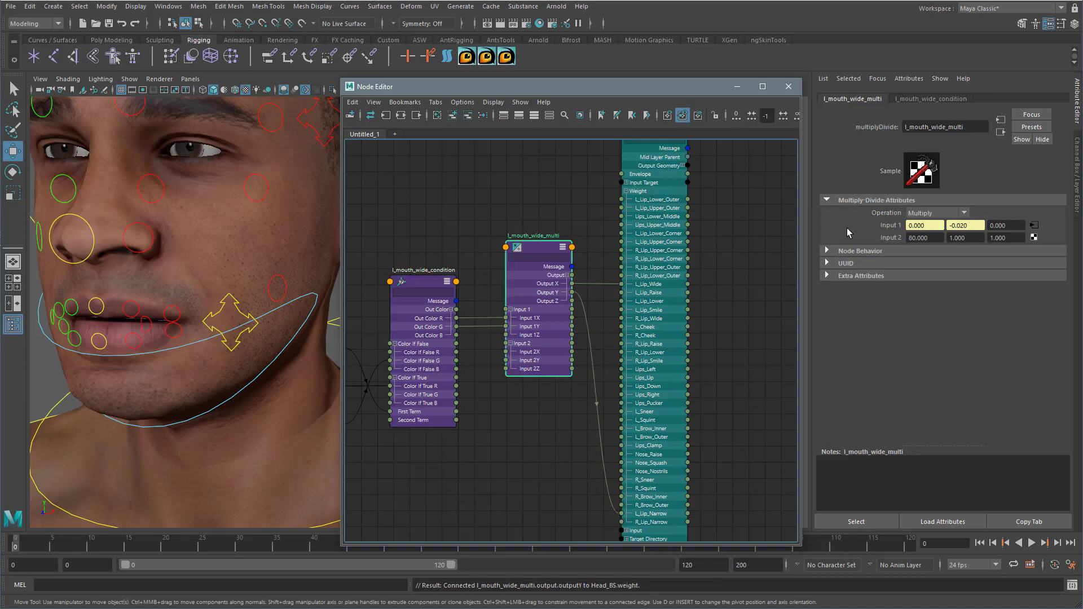
{"action": "left_click", "coordinate": [1078, 163]}
{"action": "double_click", "coordinate": [1053, 146]}
{"action": "type", "text": "80"}
{"action": "key", "text": "Return"}
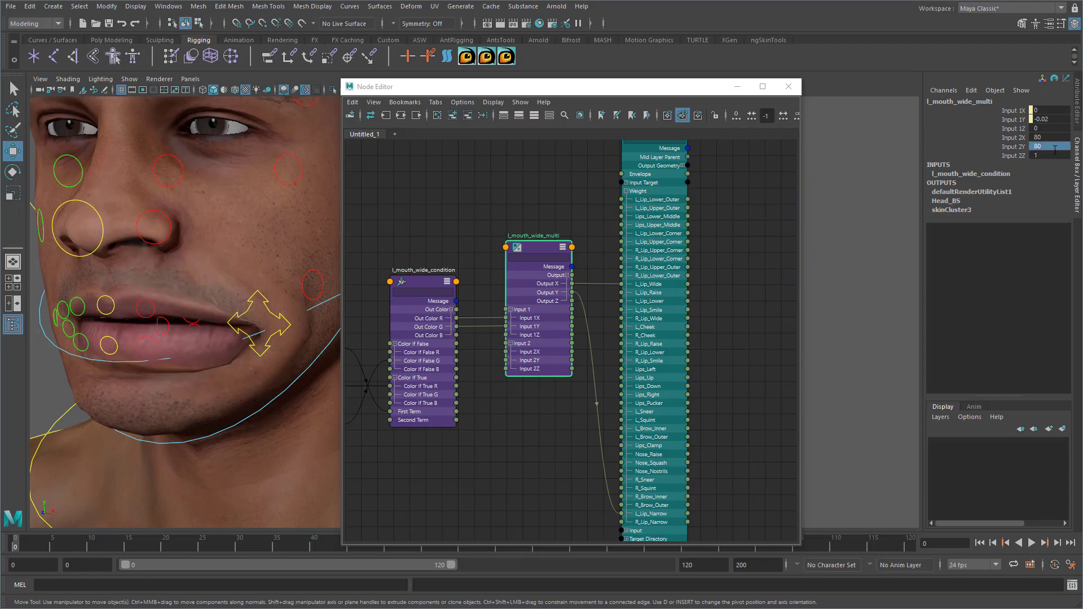
- Move the left mouth corner control to about -0.015 in X to check the lip narrow shape
{"action": "left_click", "coordinate": [162, 323]}
{"action": "mouse_move", "coordinate": [204, 323]}
{"action": "left_mouse_down"}
{"action": "mouse_move", "coordinate": [273, 319]}
{"action": "mouse_move", "coordinate": [215, 318]}
{"action": "left_mouse_up"}
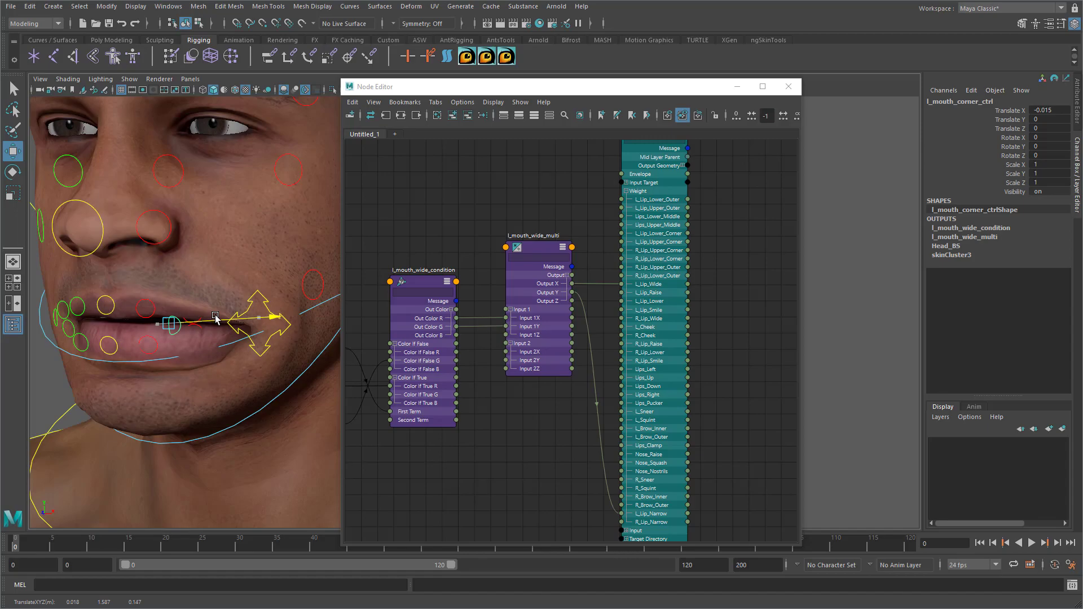
{"action": "left_click_drag", "start_coordinate": [215, 318], "coordinate": [215, 318]}
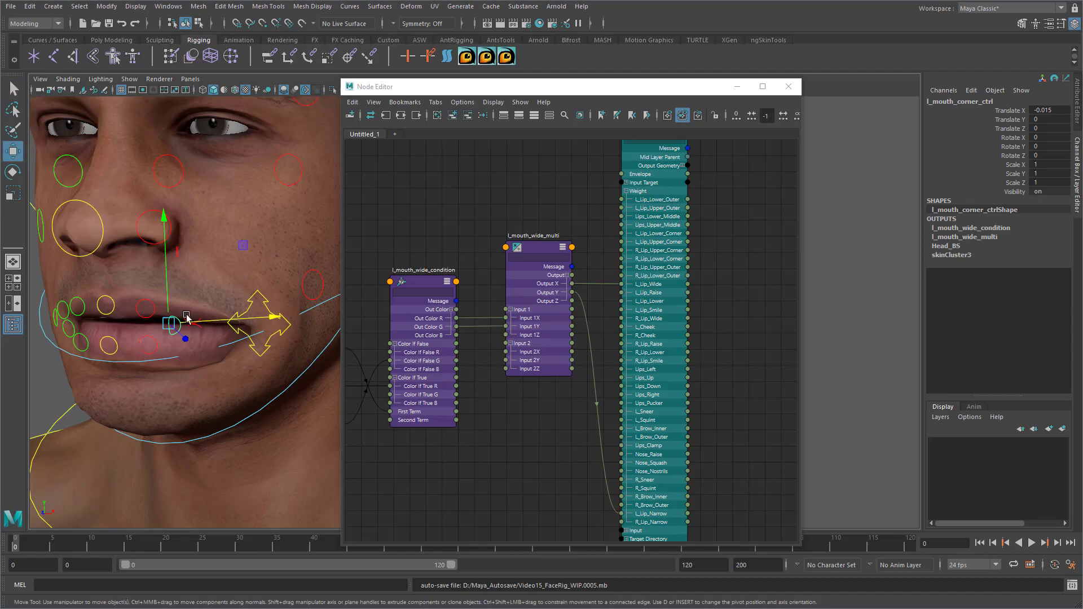
- Set Input 2Y of l_mouth_wide_multi to -80
{"action": "left_click", "coordinate": [537, 251]}
{"action": "double_click", "coordinate": [1045, 146]}
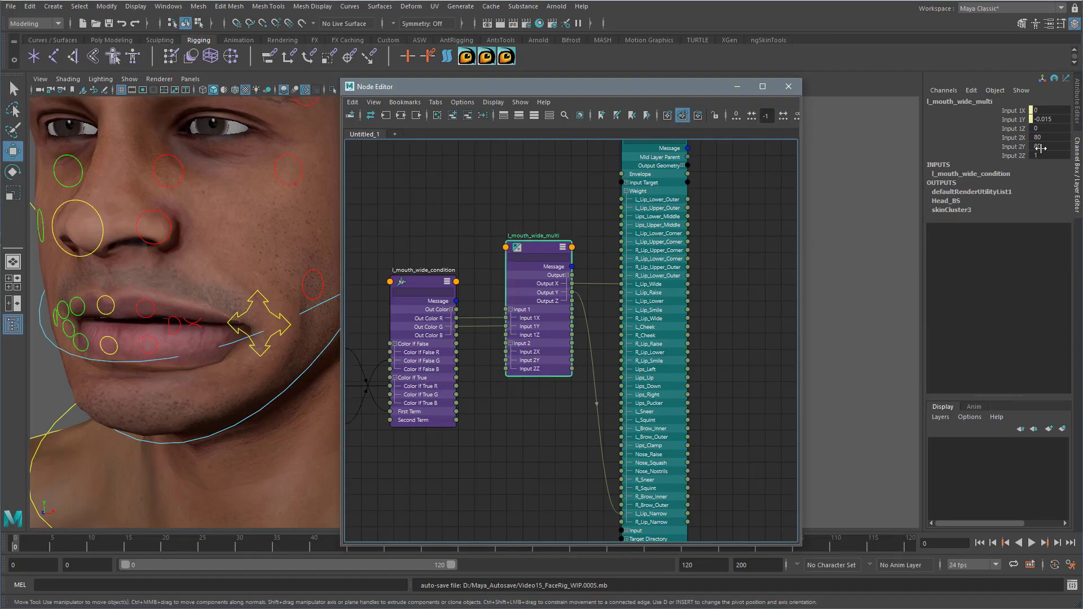
{"action": "type", "text": "-"}
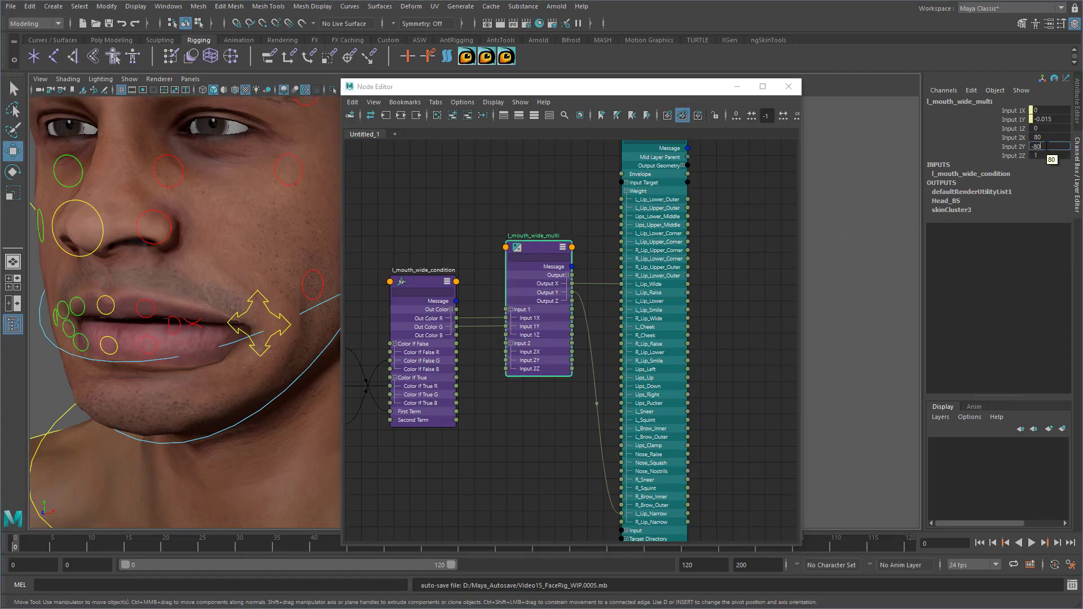
{"action": "type", "text": "80"}
{"action": "key", "text": "Return"}
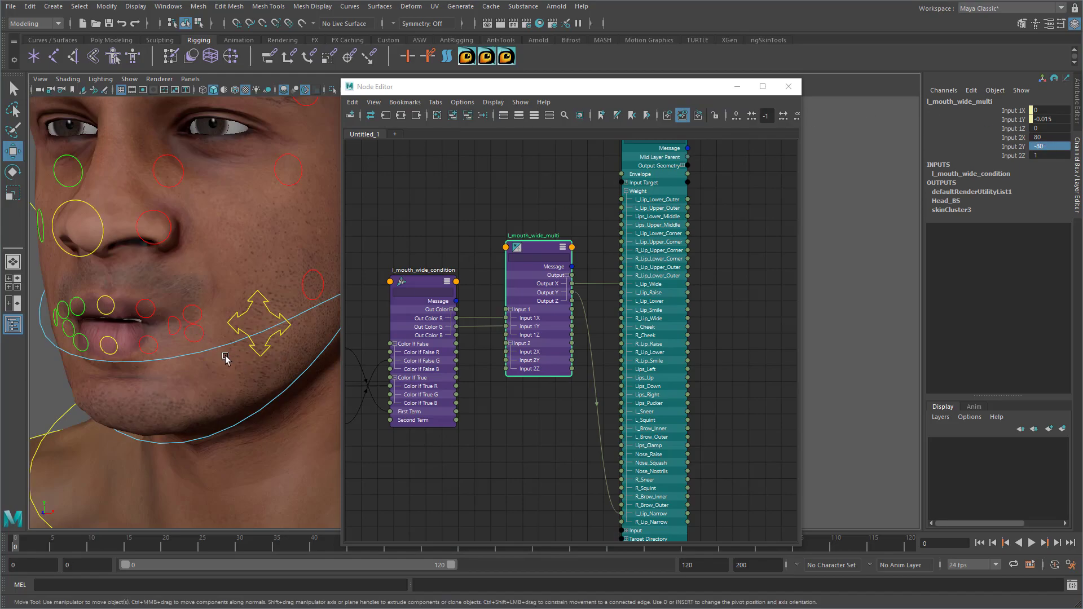
- Move the left mouth corner control inward and outward along X to test both the narrow and wide lip shapes
{"action": "left_click", "coordinate": [172, 321]}
{"action": "scroll", "coordinate": [226, 359], "scroll_direction": "up", "scroll_amount": 1}
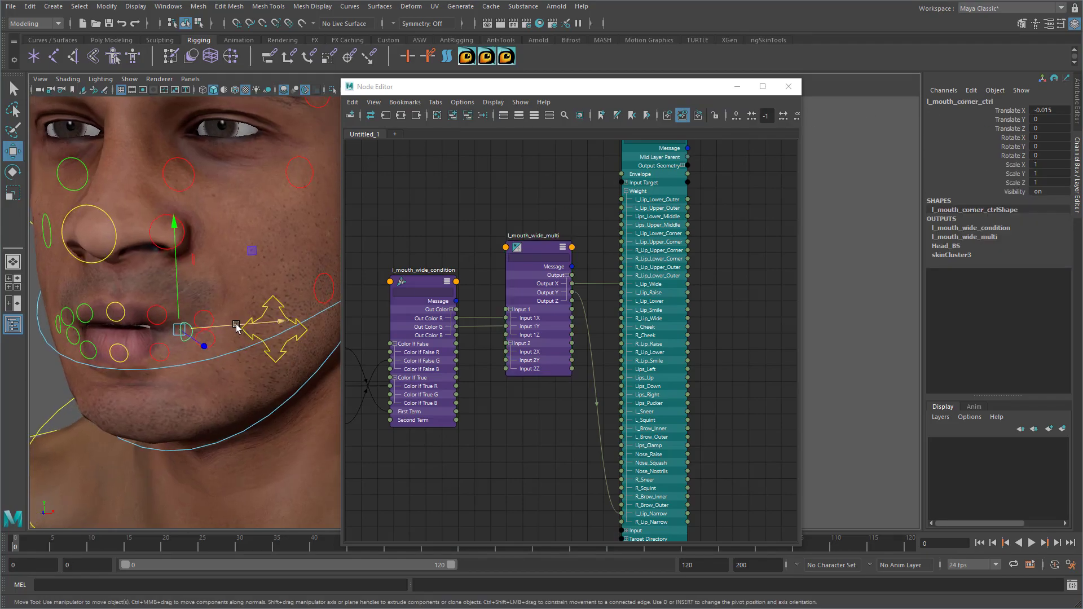
{"action": "left_click_drag", "start_coordinate": [242, 327], "coordinate": [209, 328]}
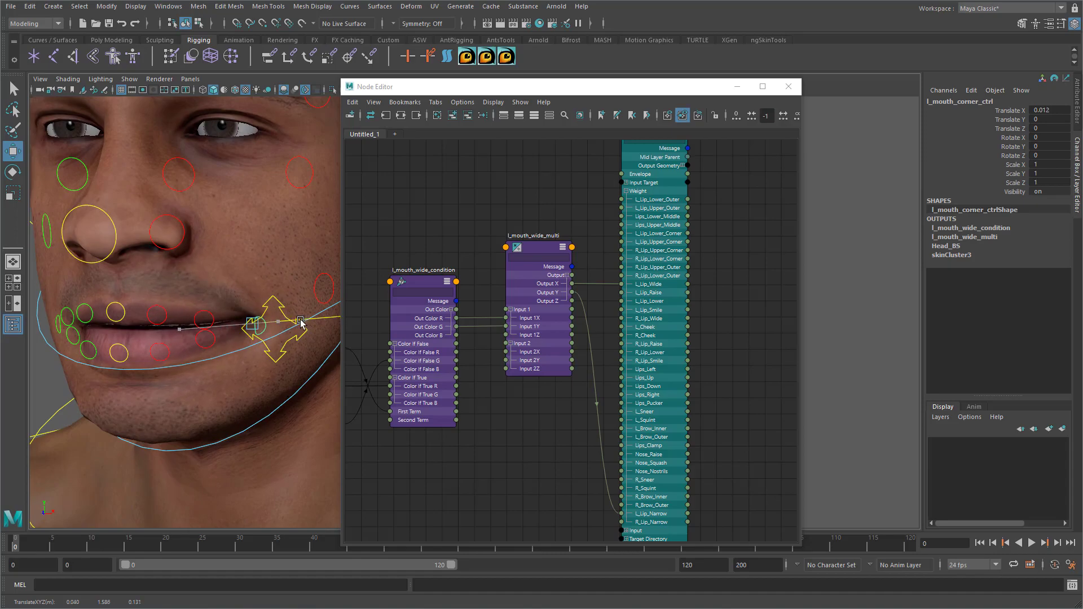
- Examine the First Term, Second Term, Color If True and Color If False attributes of l_mouth_wide_condition
{"action": "left_click", "coordinate": [428, 290]}
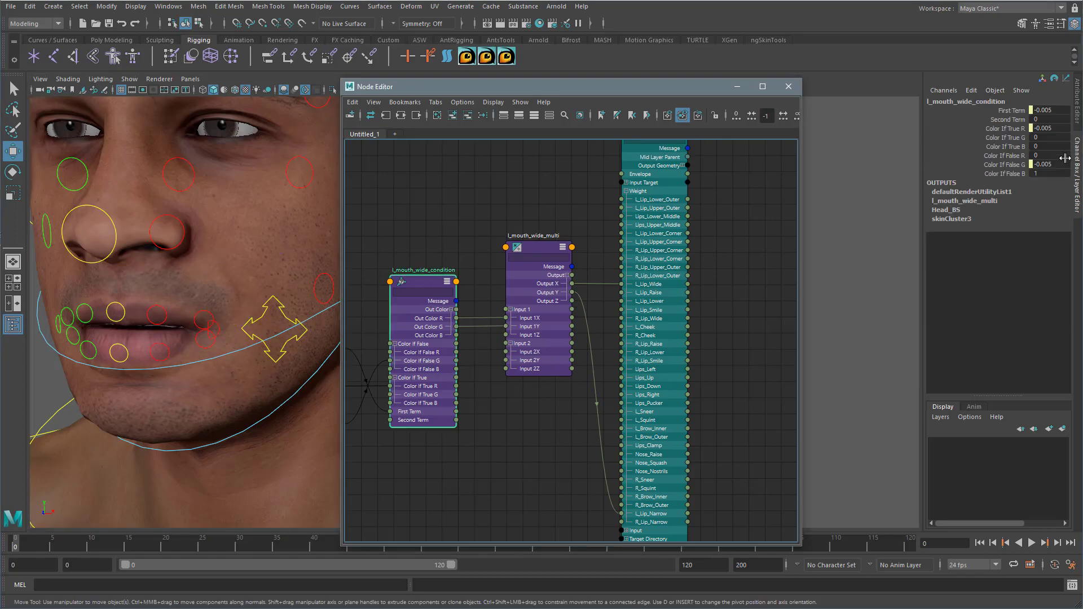
{"action": "left_click", "coordinate": [1079, 107]}
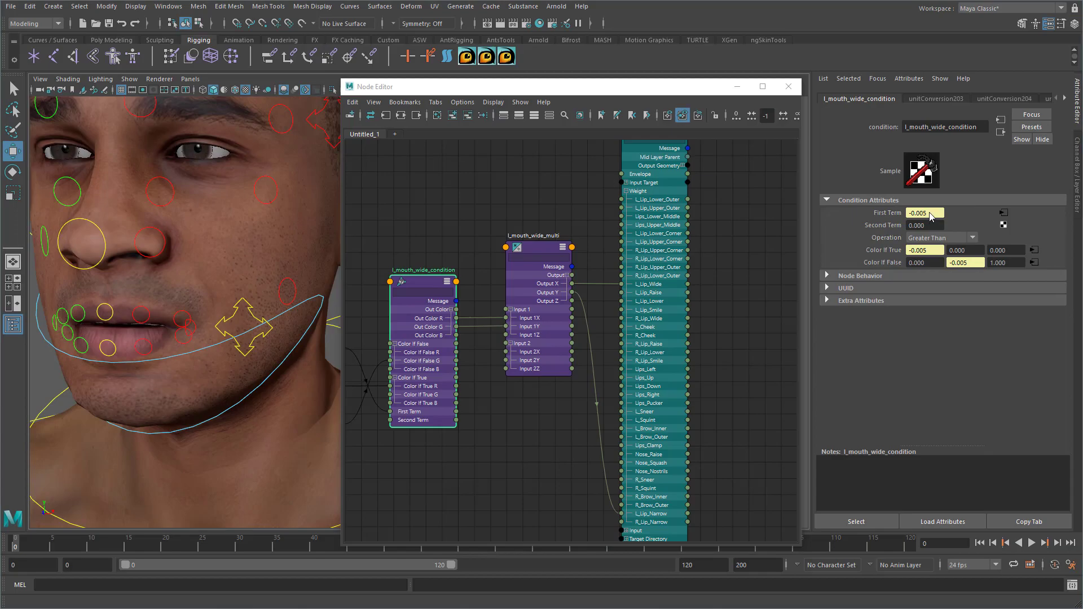
{"action": "left_click", "coordinate": [931, 216]}
{"action": "left_click", "coordinate": [936, 226]}
{"action": "left_click", "coordinate": [928, 250]}
{"action": "double_click", "coordinate": [925, 251]}
{"action": "key", "text": "Tab"}
{"action": "left_click", "coordinate": [929, 264]}
{"action": "left_click", "coordinate": [966, 264]}
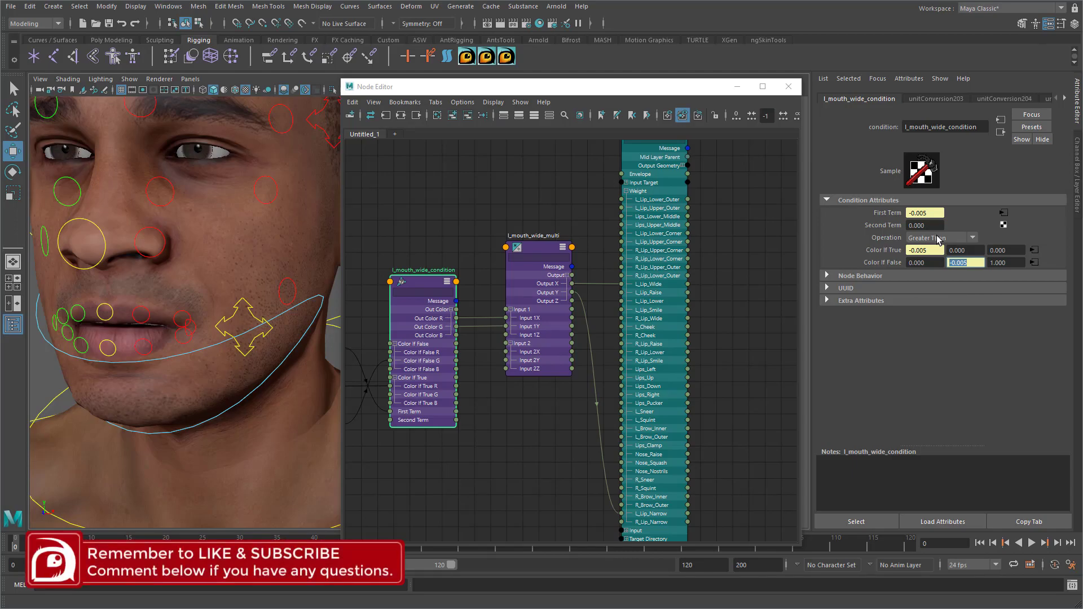
- Move the left mouth corner control sideways and up to try out its horizontal and vertical travel
{"action": "middle_click_drag", "start_coordinate": [538, 210], "coordinate": [575, 218], "text": "alt"}
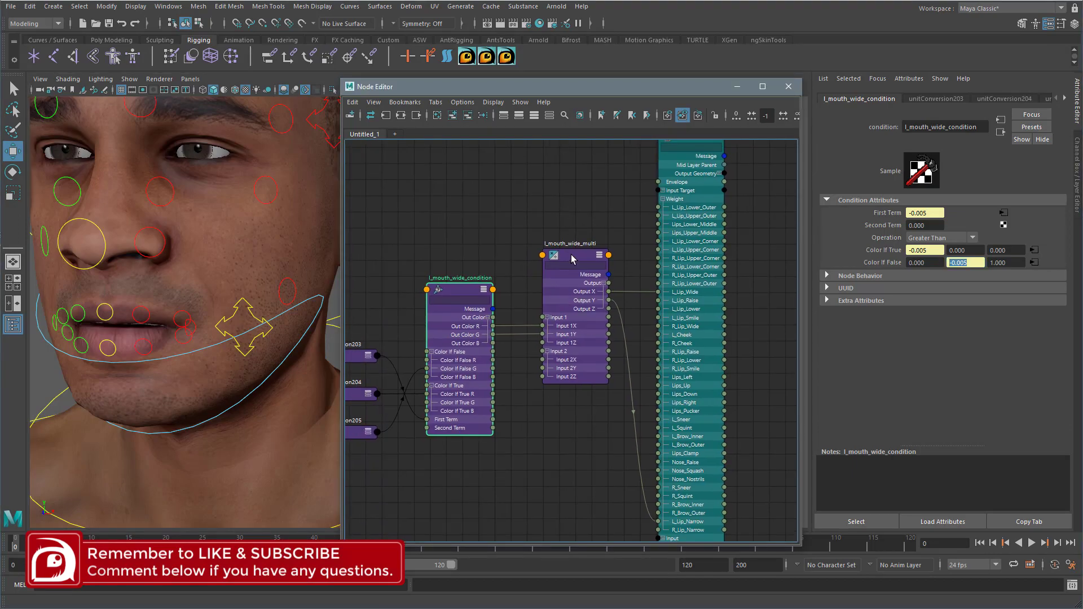
{"action": "left_click", "coordinate": [190, 333]}
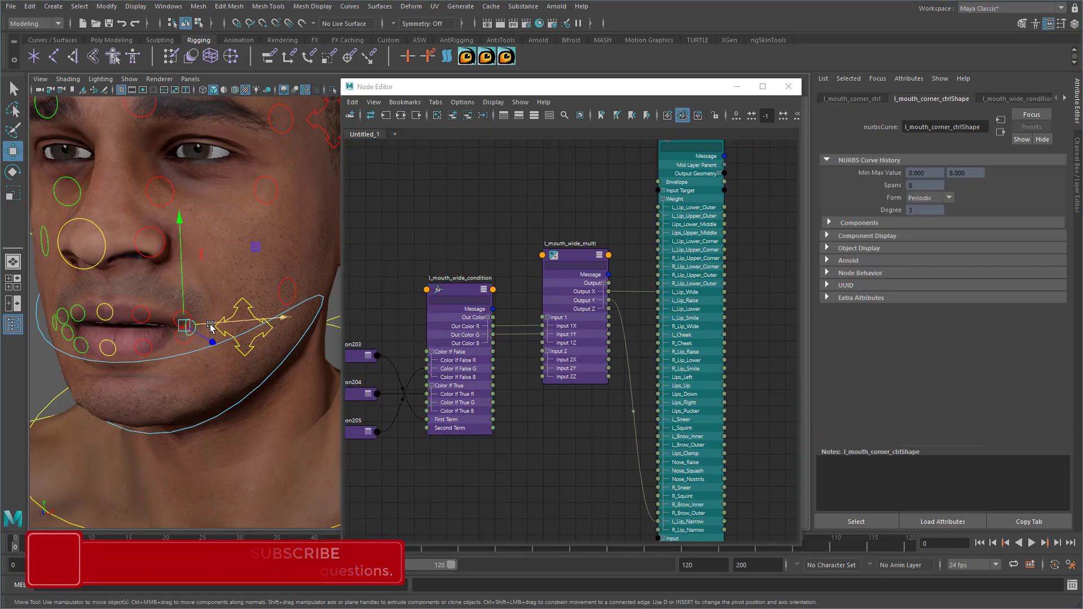
{"action": "left_click_drag", "start_coordinate": [258, 322], "coordinate": [202, 259]}
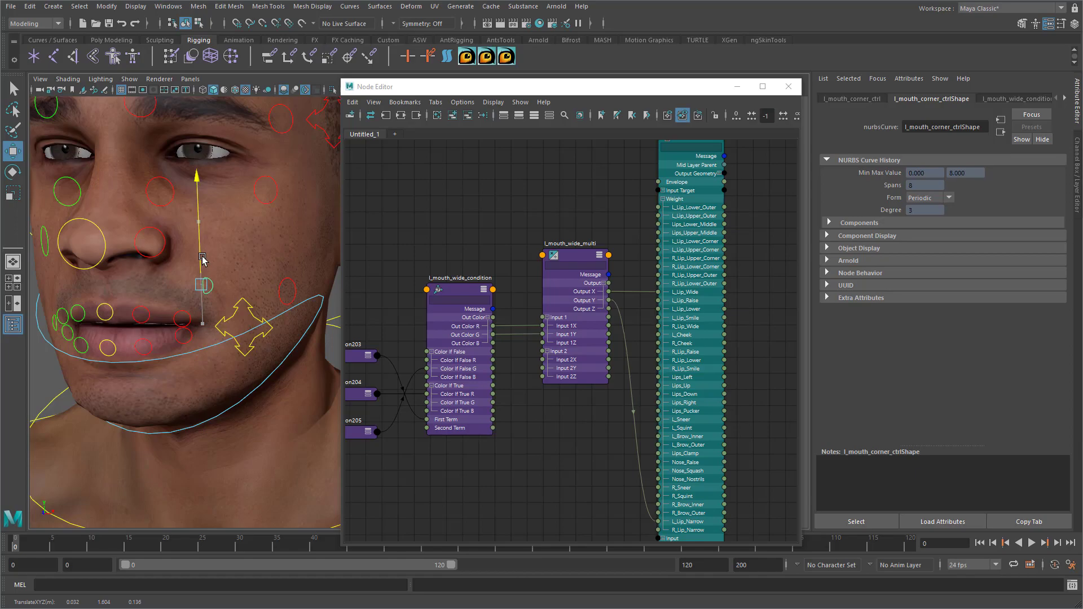
{"action": "left_click_drag", "start_coordinate": [202, 259], "coordinate": [202, 259]}
- Duplicate the l_mouth_wide_condition and l_mouth_wide_multi nodes together
{"action": "left_click", "coordinate": [582, 260]}
{"action": "left_click", "coordinate": [453, 292]}
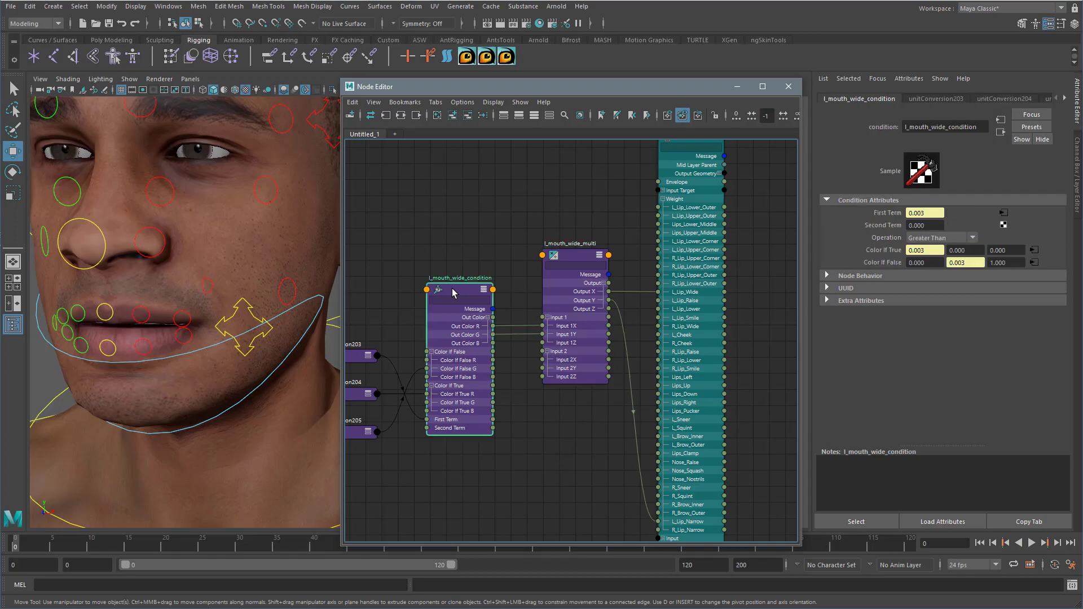
{"action": "left_click", "coordinate": [568, 263]}
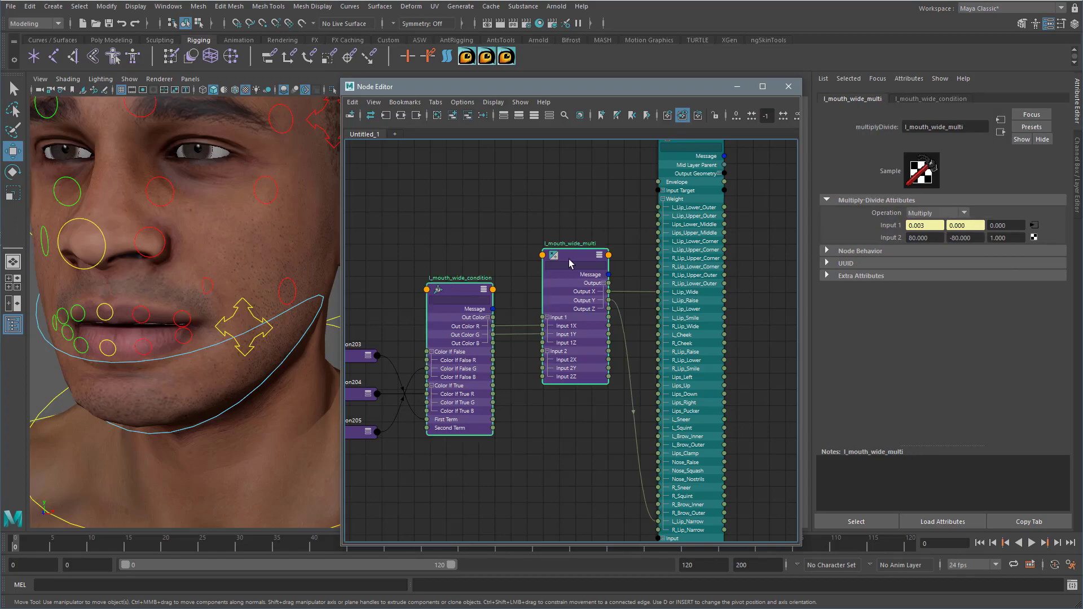
{"action": "key", "text": "ctrl+d"}
- Remove the original condition, multiplyDivide and three unitConversion nodes from the graph view, leaving the duplicates
{"action": "left_click_drag", "start_coordinate": [433, 248], "coordinate": [587, 418]}
{"action": "middle_click_drag", "start_coordinate": [554, 241], "coordinate": [659, 235], "text": "alt"}
{"action": "left_click_drag", "start_coordinate": [484, 311], "coordinate": [416, 443], "text": "shift"}
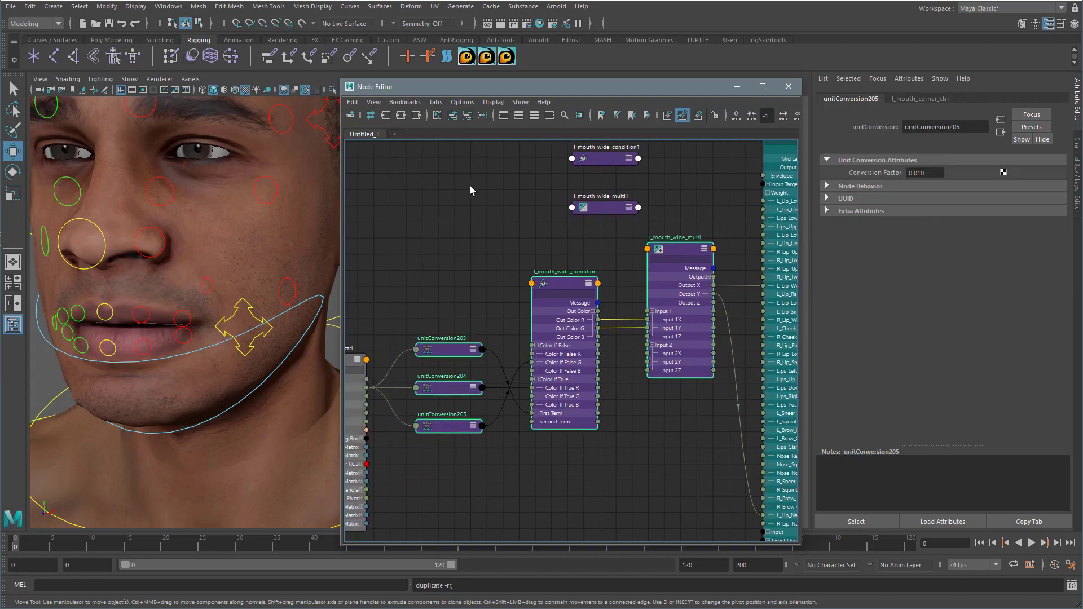
{"action": "left_click", "coordinate": [467, 115]}
- Move the duplicated condition node beside the control node and rename it l_mouth_raise_condition
{"action": "left_click_drag", "start_coordinate": [612, 159], "coordinate": [497, 291]}
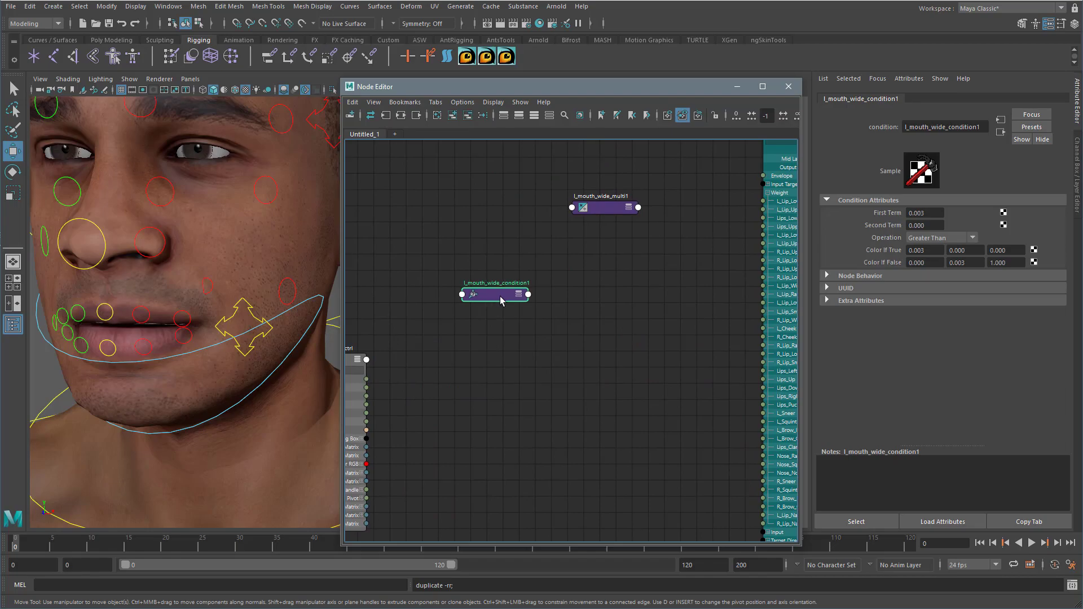
{"action": "left_click", "coordinate": [518, 294]}
{"action": "double_click", "coordinate": [496, 284]}
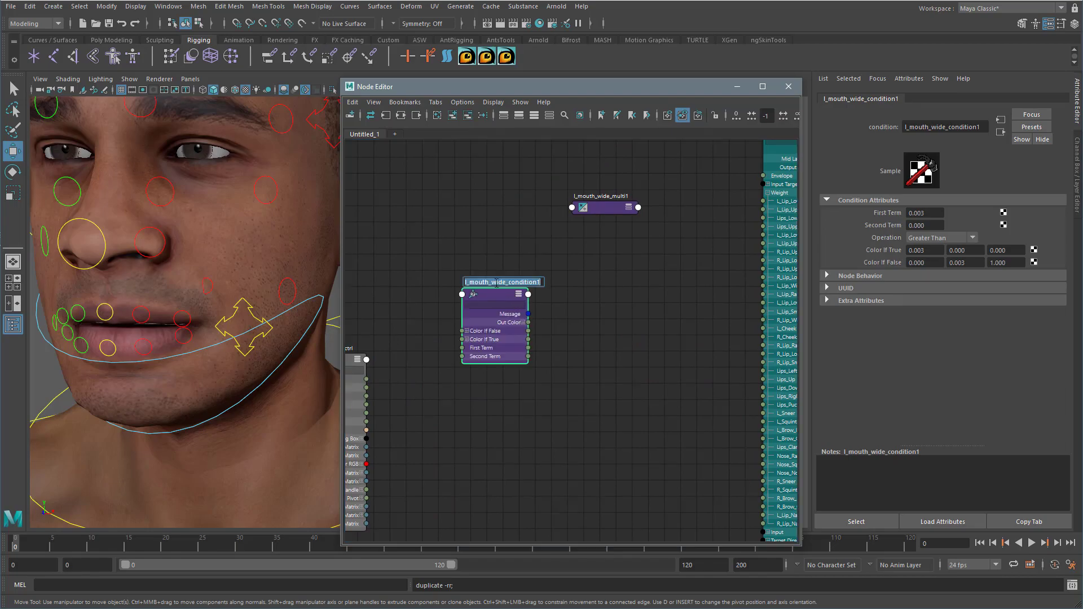
{"action": "left_click_drag", "start_coordinate": [493, 284], "coordinate": [504, 283]}
{"action": "type", "text": "raise"}
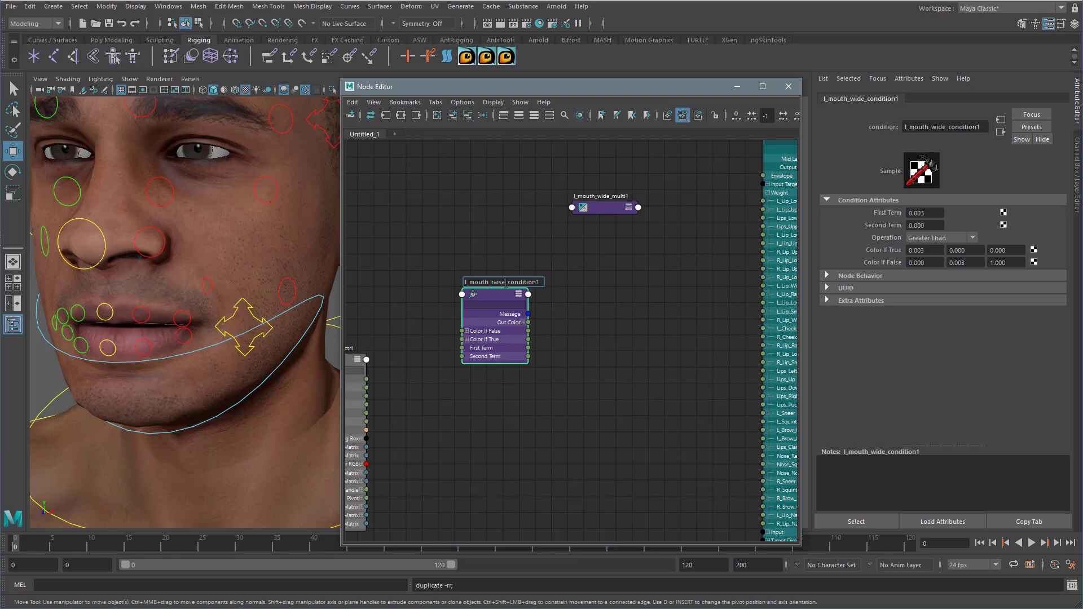
{"action": "key", "text": "Return"}
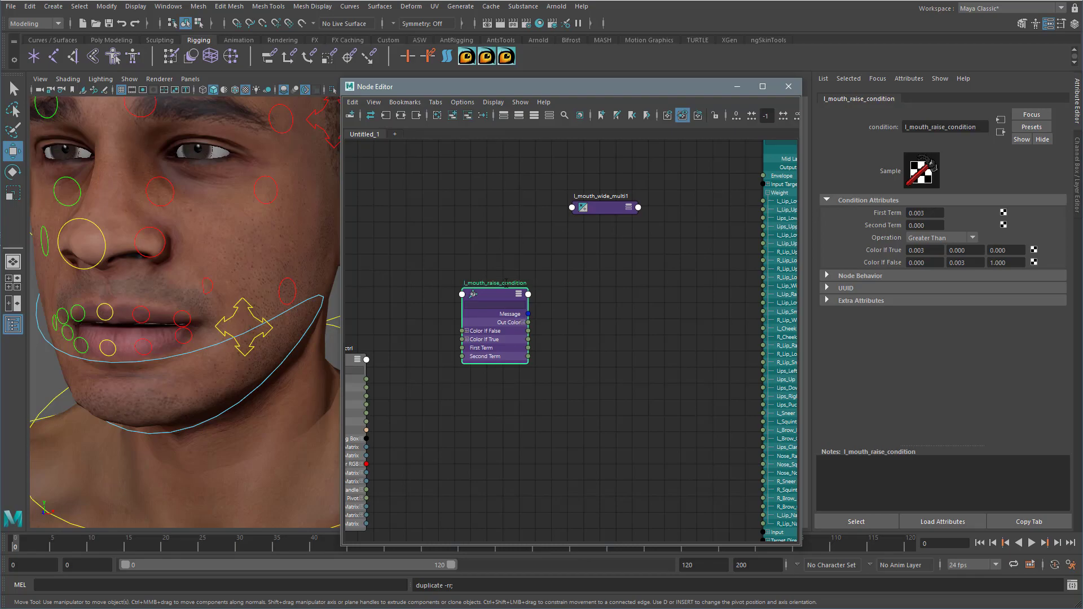
- Expand the Color If True, Color If False and Out Color attributes of l_mouth_raise_condition
{"action": "left_click", "coordinate": [467, 339]}
{"action": "left_click", "coordinate": [466, 331]}
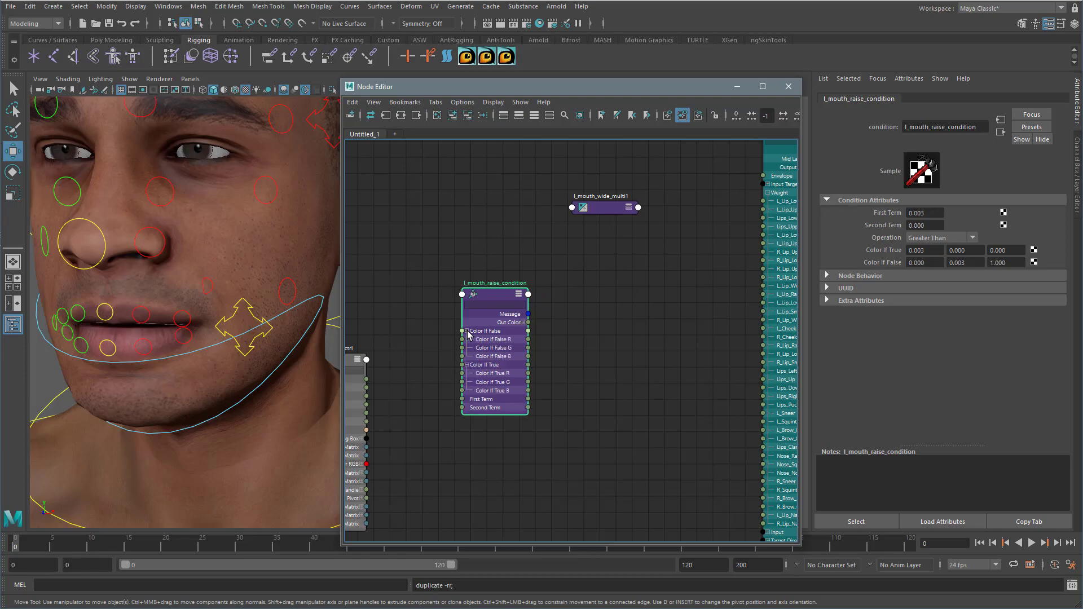
{"action": "left_click", "coordinate": [523, 322]}
- Place the duplicated multiplyDivide node beside the raise condition node and expand its Input 1, Input 2 and Output attributes
{"action": "left_click", "coordinate": [628, 208]}
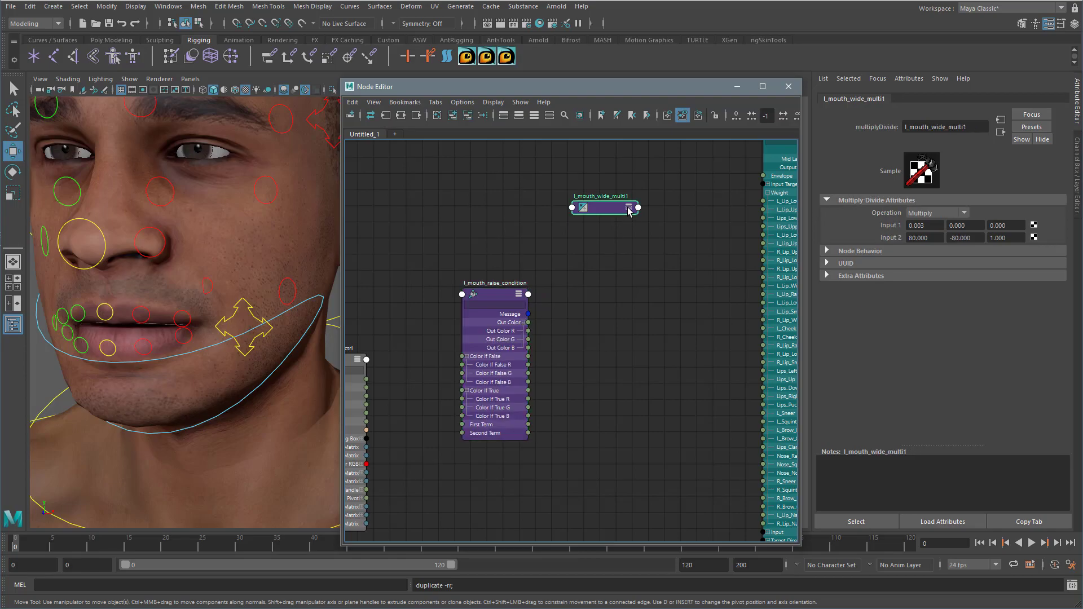
{"action": "left_click", "coordinate": [628, 208]}
{"action": "left_click_drag", "start_coordinate": [611, 206], "coordinate": [621, 256]}
{"action": "left_click", "coordinate": [587, 300]}
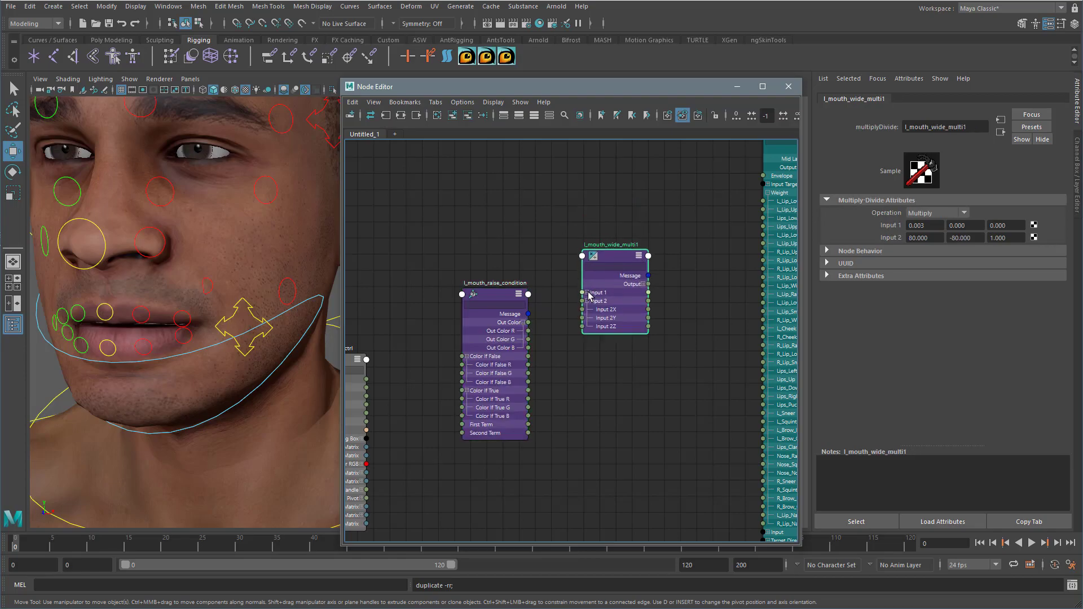
{"action": "left_click", "coordinate": [586, 293]}
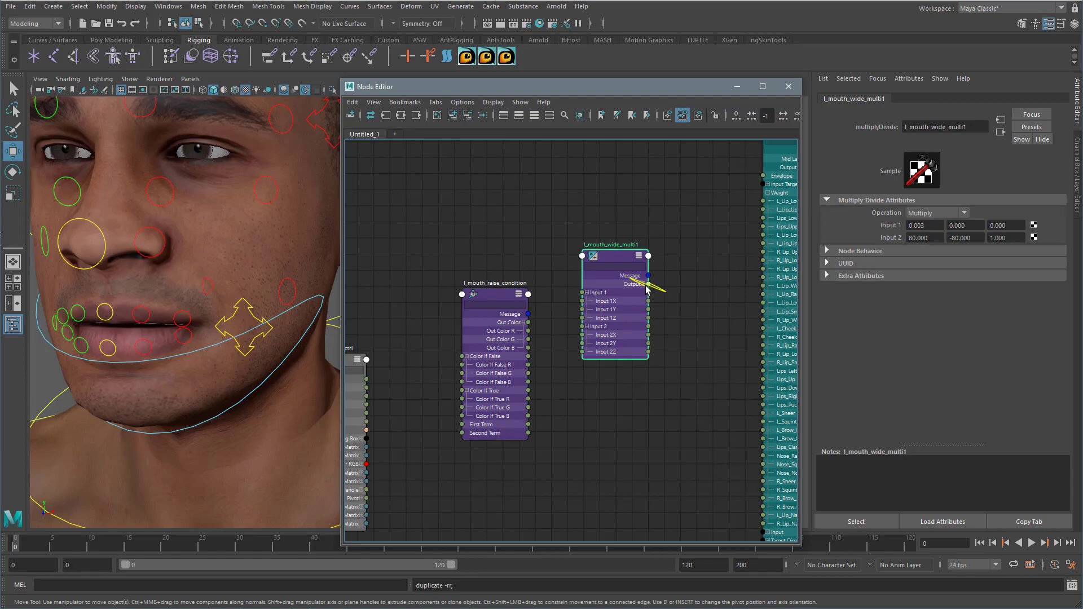
{"action": "left_click", "coordinate": [643, 284]}
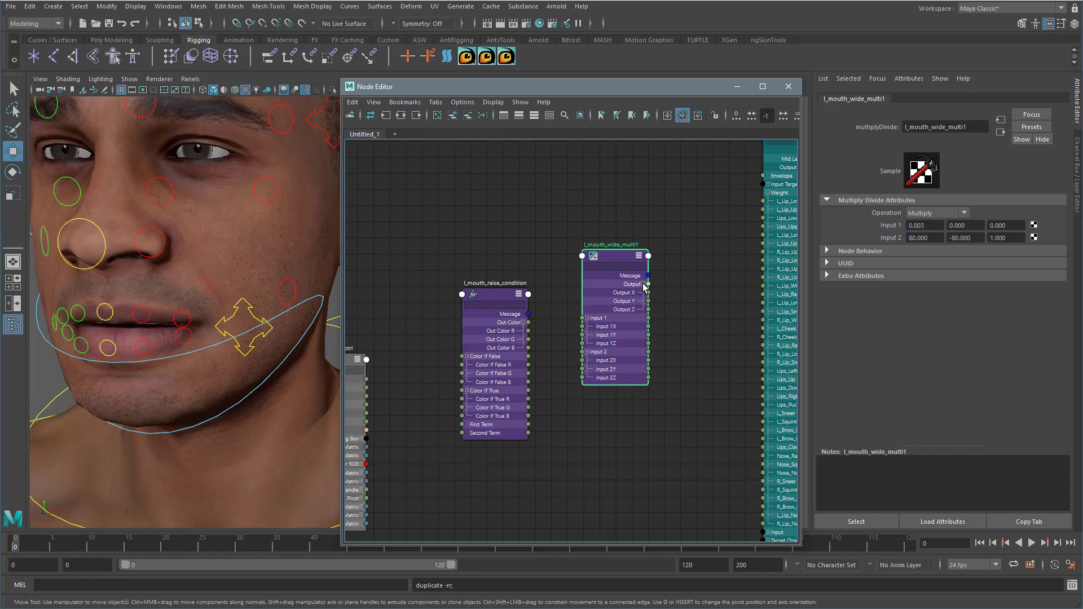
- Rename the duplicated multiplyDivide node l_mouth_raise_multi and shift it away from the condition node
{"action": "double_click", "coordinate": [616, 245]}
{"action": "left_click_drag", "start_coordinate": [614, 246], "coordinate": [619, 246]}
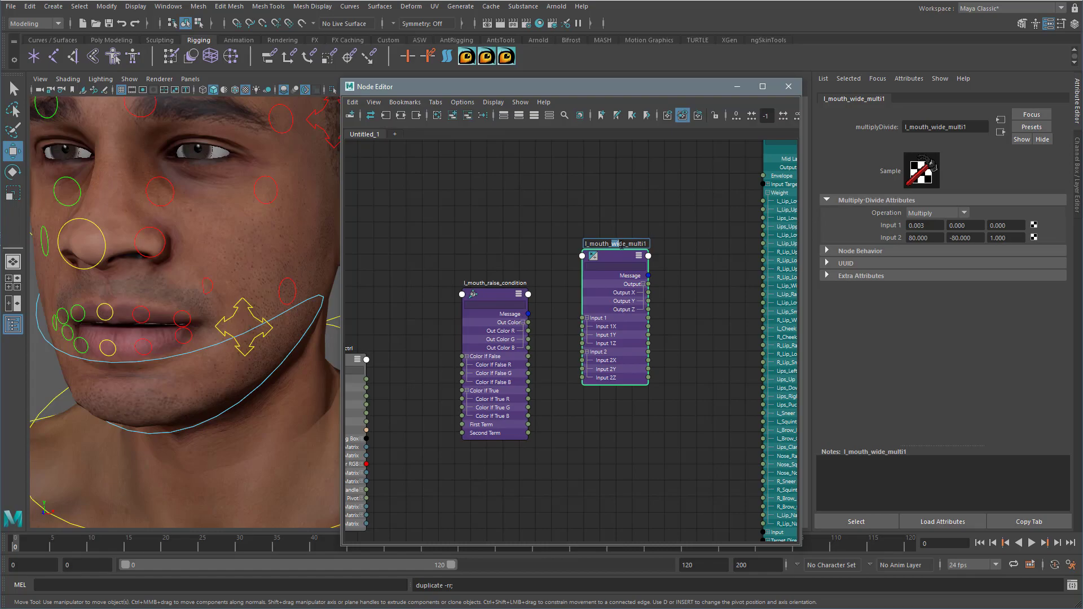
{"action": "type", "text": "raise"}
{"action": "key", "text": "BackSpace"}
{"action": "key", "text": "Return"}
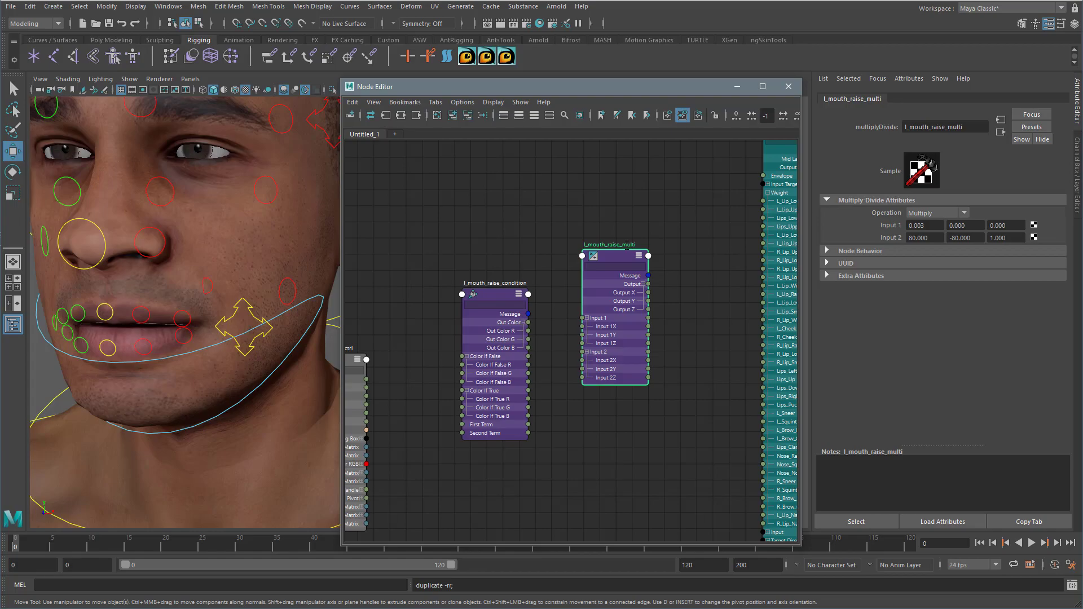
{"action": "left_click_drag", "start_coordinate": [615, 262], "coordinate": [640, 287]}
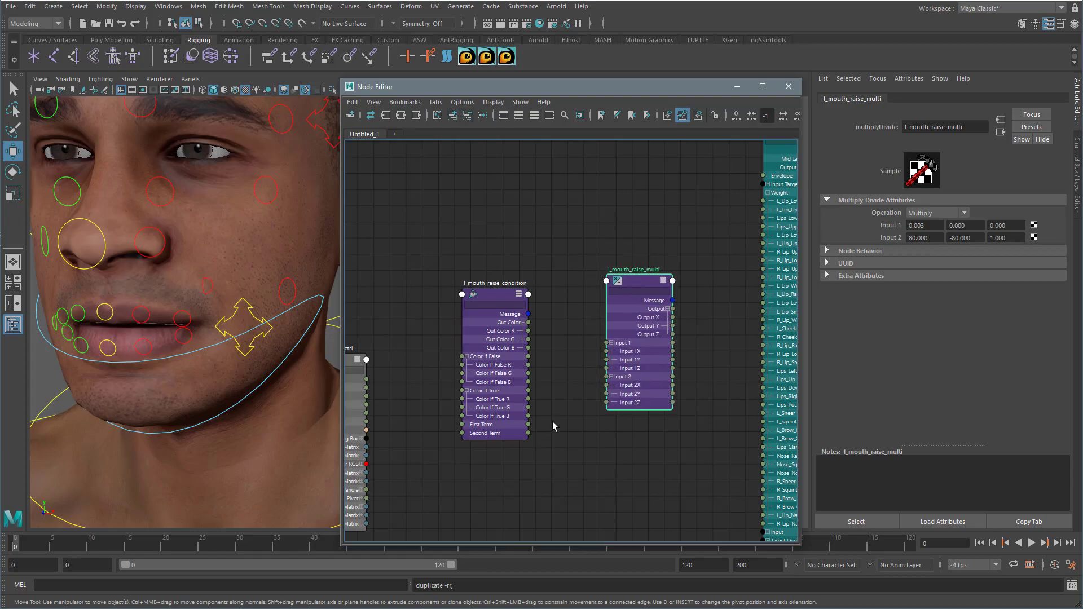
- Raise the left mouth corner control and connect its Translate Y to the First Term of l_mouth_raise_condition
{"action": "middle_click_drag", "start_coordinate": [553, 429], "coordinate": [588, 370], "text": "alt"}
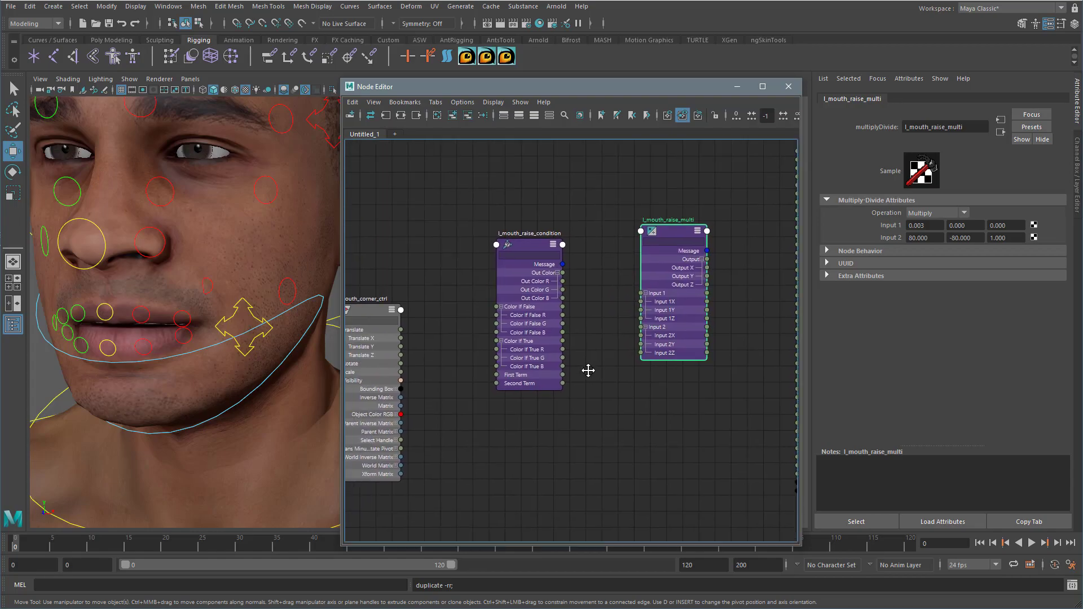
{"action": "left_click", "coordinate": [212, 288]}
{"action": "mouse_move", "coordinate": [202, 261]}
{"action": "left_mouse_down"}
{"action": "mouse_move", "coordinate": [203, 274]}
{"action": "mouse_move", "coordinate": [201, 249]}
{"action": "left_mouse_up"}
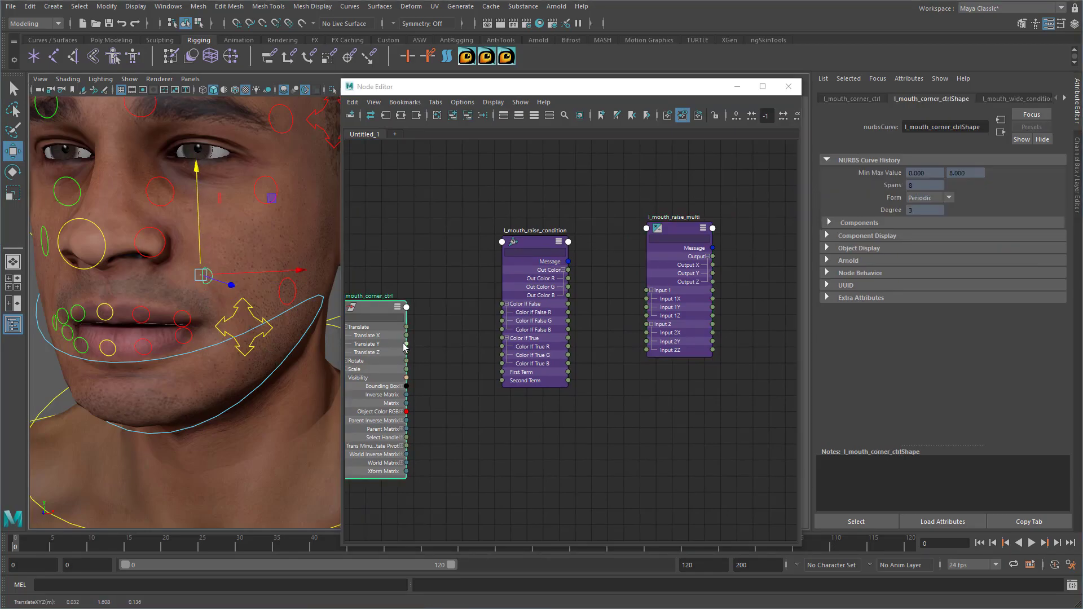
{"action": "left_click", "coordinate": [526, 243]}
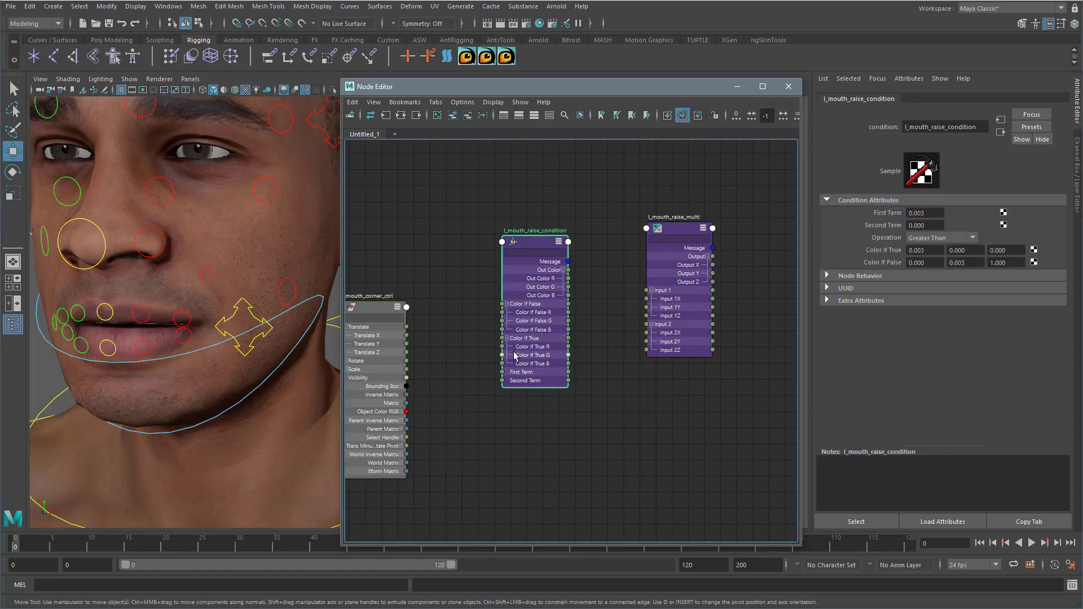
{"action": "left_click_drag", "start_coordinate": [406, 344], "coordinate": [503, 373]}
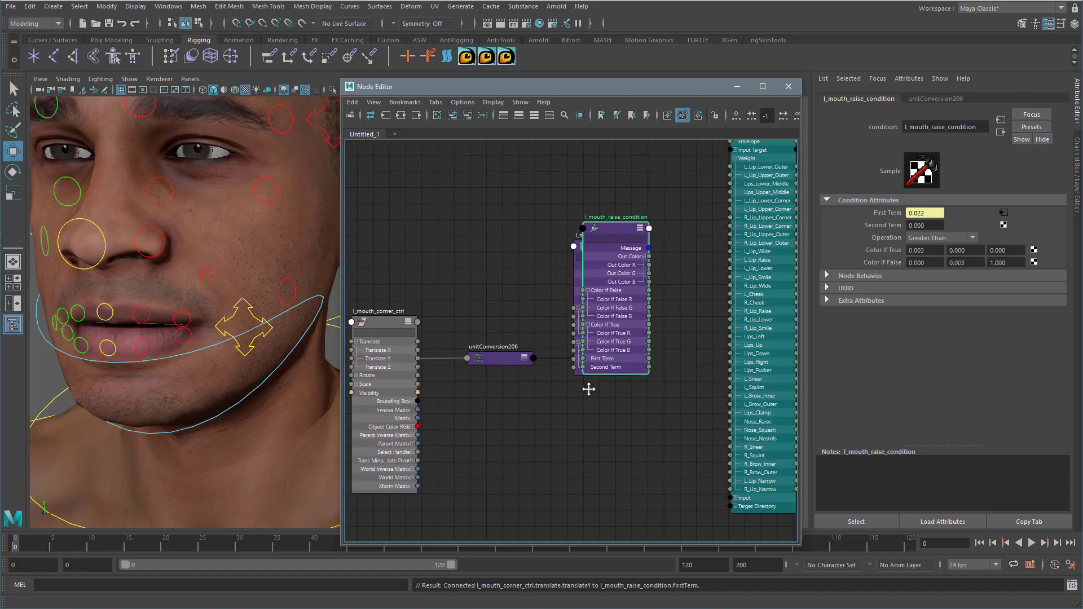
- Spread out the raise condition, raise multiplyDivide and new unitConversion nodes so they no longer overlap
{"action": "left_click_drag", "start_coordinate": [609, 232], "coordinate": [544, 238]}
{"action": "left_click_drag", "start_coordinate": [609, 250], "coordinate": [677, 210]}
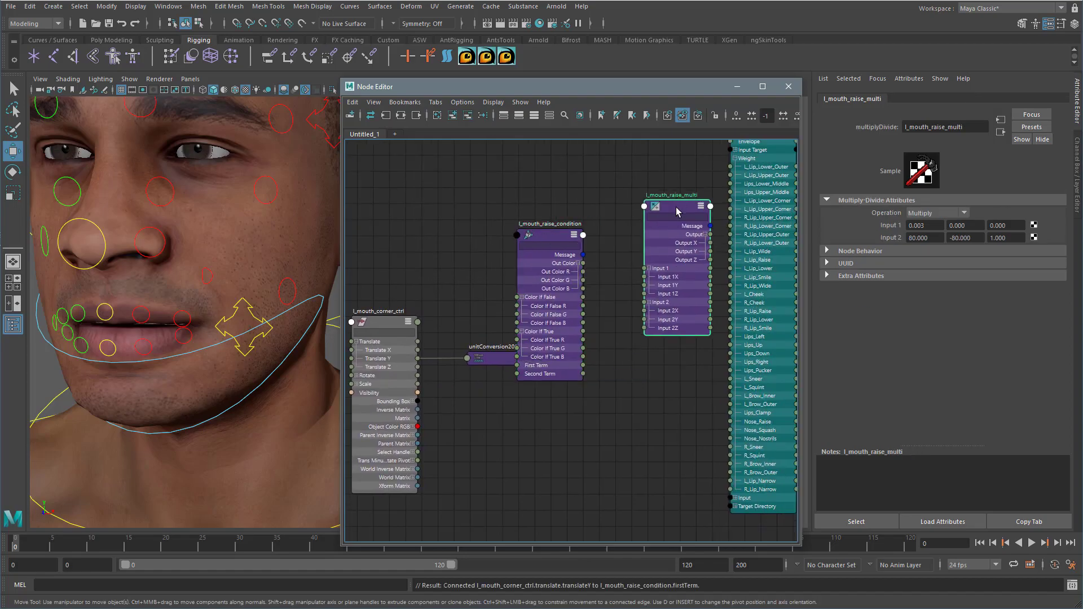
{"action": "left_click_drag", "start_coordinate": [490, 360], "coordinate": [451, 261]}
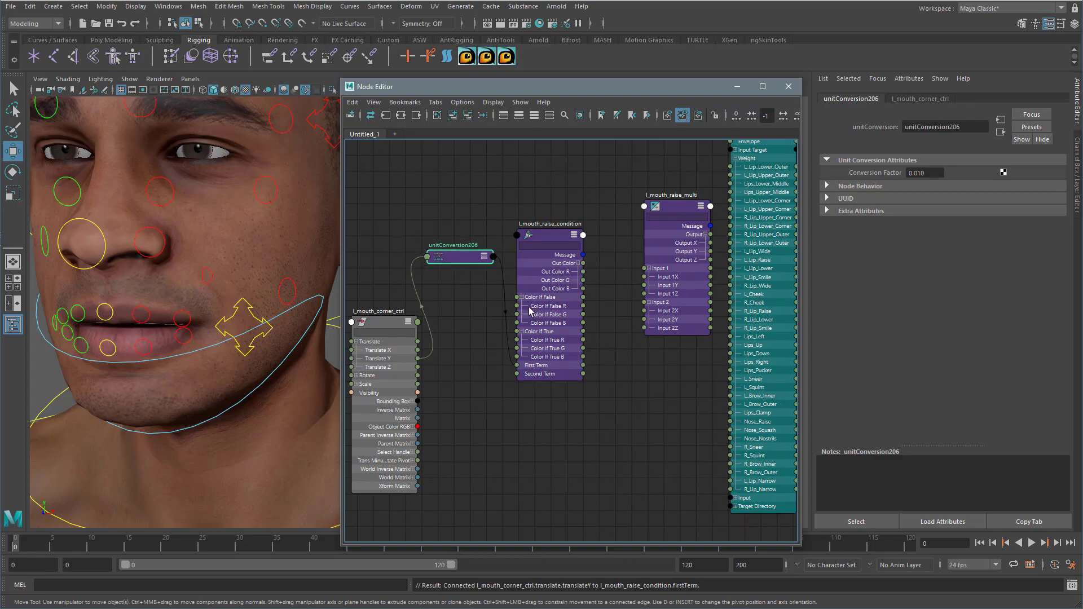
- Connect the left mouth corner control's Translate Y to Color If True R of l_mouth_raise_condition
{"action": "left_click", "coordinate": [547, 235]}
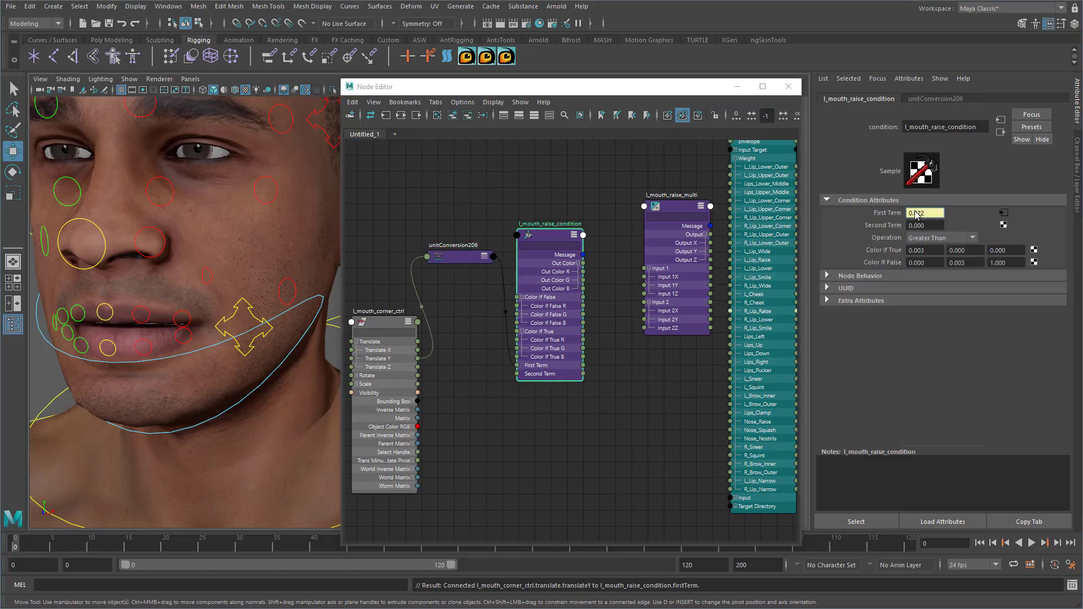
{"action": "left_click", "coordinate": [910, 226]}
{"action": "left_click", "coordinate": [928, 250]}
{"action": "left_click_drag", "start_coordinate": [418, 359], "coordinate": [517, 343]}
- Rearrange the graph nodes and connect Out Color R of l_mouth_raise_condition to Input 1X of l_mouth_raise_multi
{"action": "middle_click_drag", "start_coordinate": [595, 428], "coordinate": [419, 463], "text": "alt"}
{"action": "middle_click_drag", "start_coordinate": [567, 260], "coordinate": [556, 310], "text": "alt"}
{"action": "left_click_drag", "start_coordinate": [592, 184], "coordinate": [748, 186]}
{"action": "left_click", "coordinate": [481, 327]}
{"action": "left_click_drag", "start_coordinate": [536, 293], "coordinate": [666, 225]}
{"action": "middle_click_drag", "start_coordinate": [557, 403], "coordinate": [519, 371], "text": "alt"}
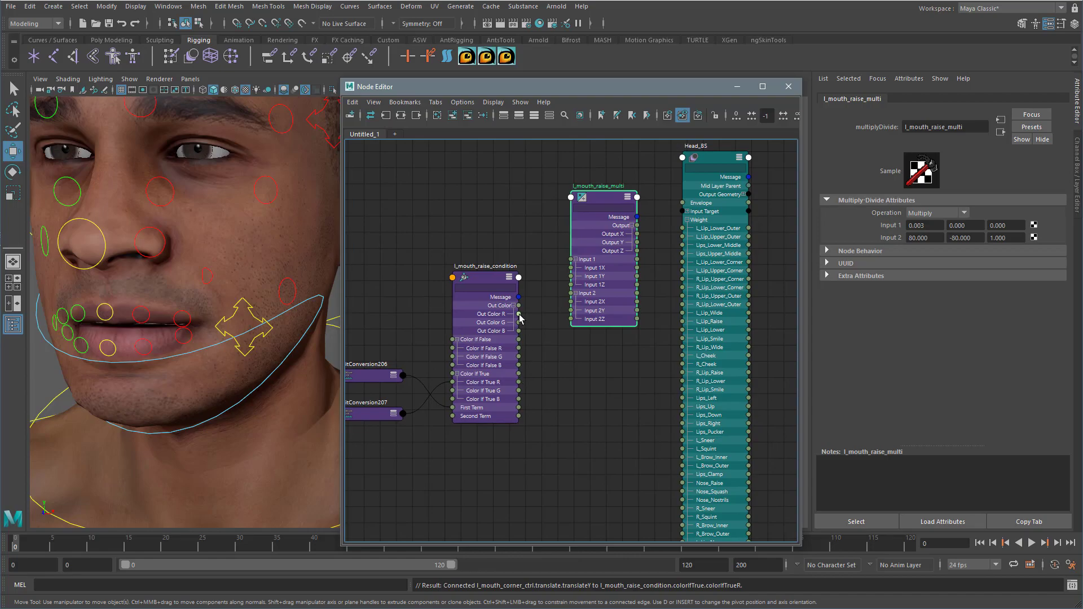
{"action": "left_click_drag", "start_coordinate": [519, 314], "coordinate": [573, 268]}
- Connect Output X of l_mouth_raise_multi to the L_Lip_Raise weight of Head_BS, and move the left mouth corner control down
{"action": "middle_click_drag", "start_coordinate": [624, 378], "coordinate": [542, 374], "text": "alt"}
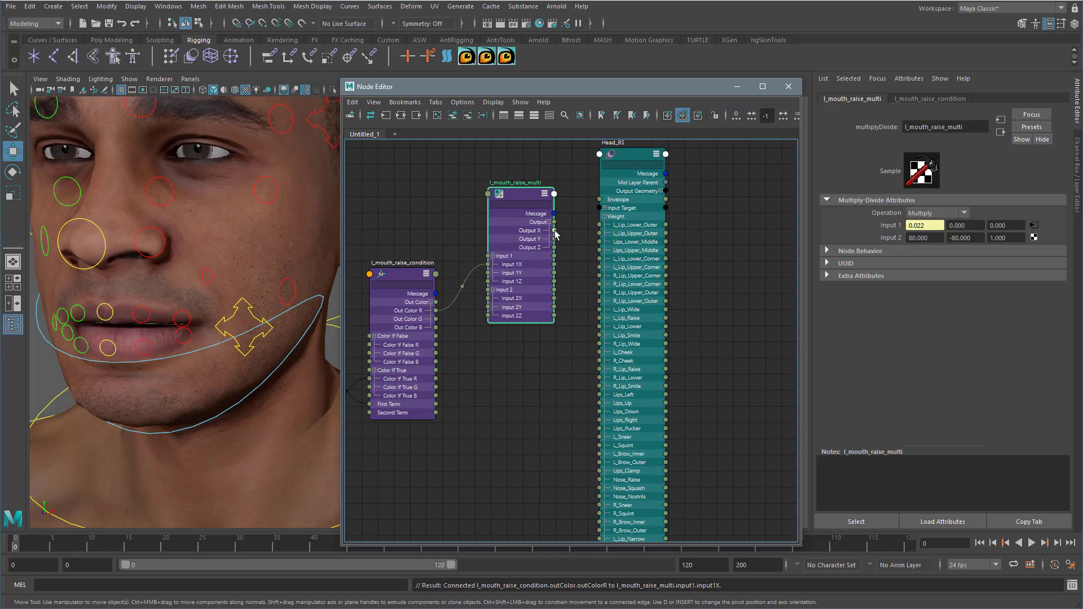
{"action": "left_click_drag", "start_coordinate": [554, 231], "coordinate": [599, 320]}
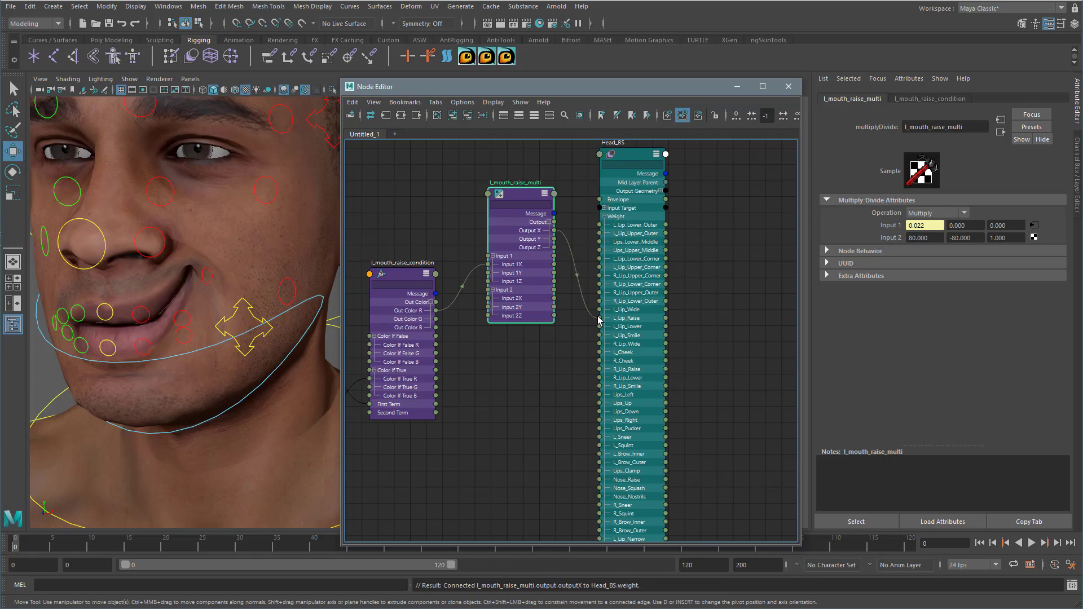
{"action": "left_click", "coordinate": [212, 275]}
{"action": "left_click_drag", "start_coordinate": [205, 225], "coordinate": [200, 282]}
- Connect the left mouth corner control's Translate Y to Color If False G of l_mouth_raise_condition
{"action": "middle_click_drag", "start_coordinate": [518, 423], "coordinate": [707, 382], "text": "alt"}
{"action": "left_click", "coordinate": [586, 244]}
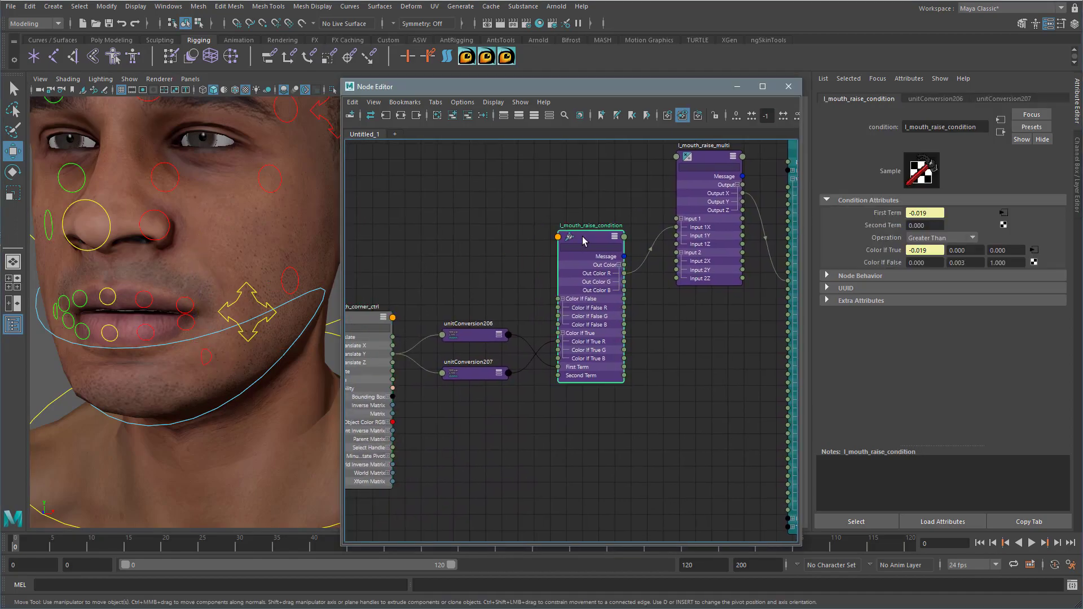
{"action": "left_click_drag", "start_coordinate": [971, 251], "coordinate": [933, 262]}
{"action": "left_click_drag", "start_coordinate": [393, 354], "coordinate": [558, 319]}
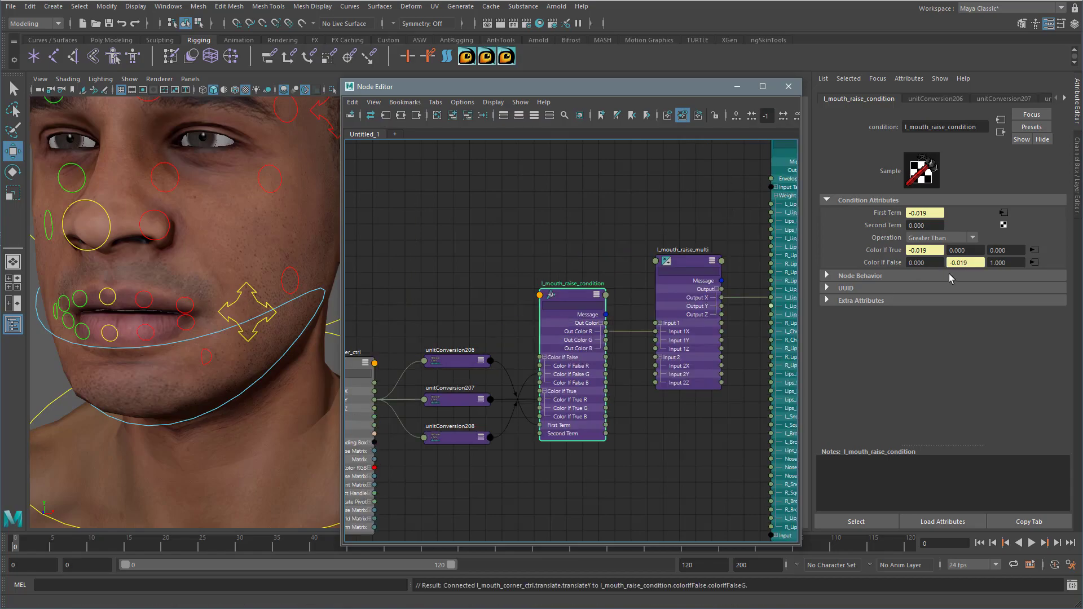
{"action": "left_click", "coordinate": [976, 265]}
- Connect Out Color G of l_mouth_raise_condition to Input 1Y of l_mouth_raise_multi, and its Output Y to the L_Lip_Lower weight
{"action": "middle_click_drag", "start_coordinate": [615, 351], "coordinate": [503, 343]}
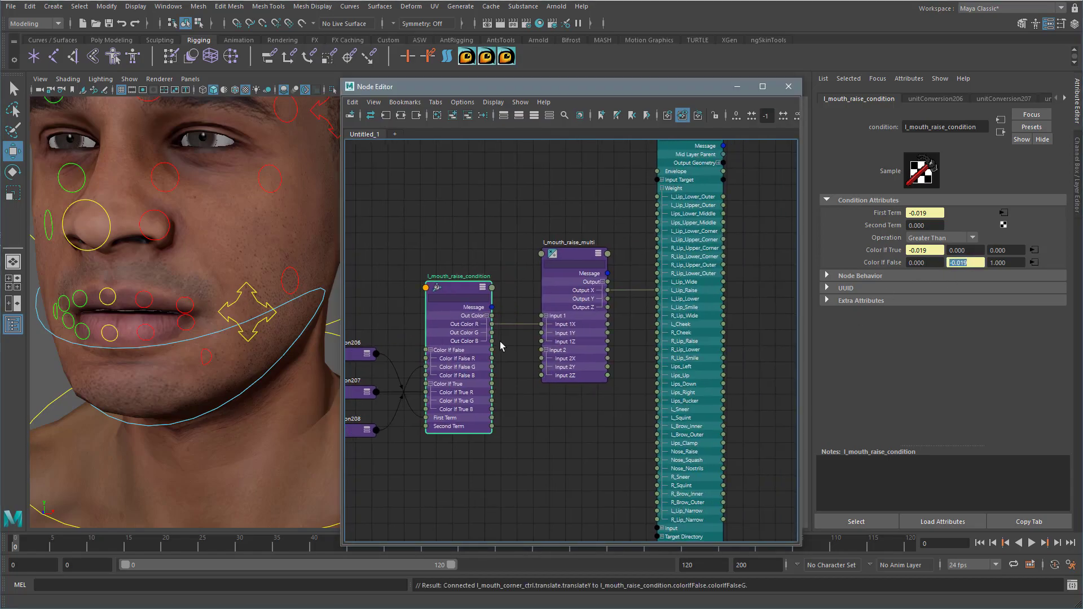
{"action": "left_click_drag", "start_coordinate": [492, 333], "coordinate": [542, 333]}
{"action": "middle_click_drag", "start_coordinate": [629, 367], "coordinate": [547, 376]}
{"action": "left_click_drag", "start_coordinate": [530, 311], "coordinate": [580, 312]}
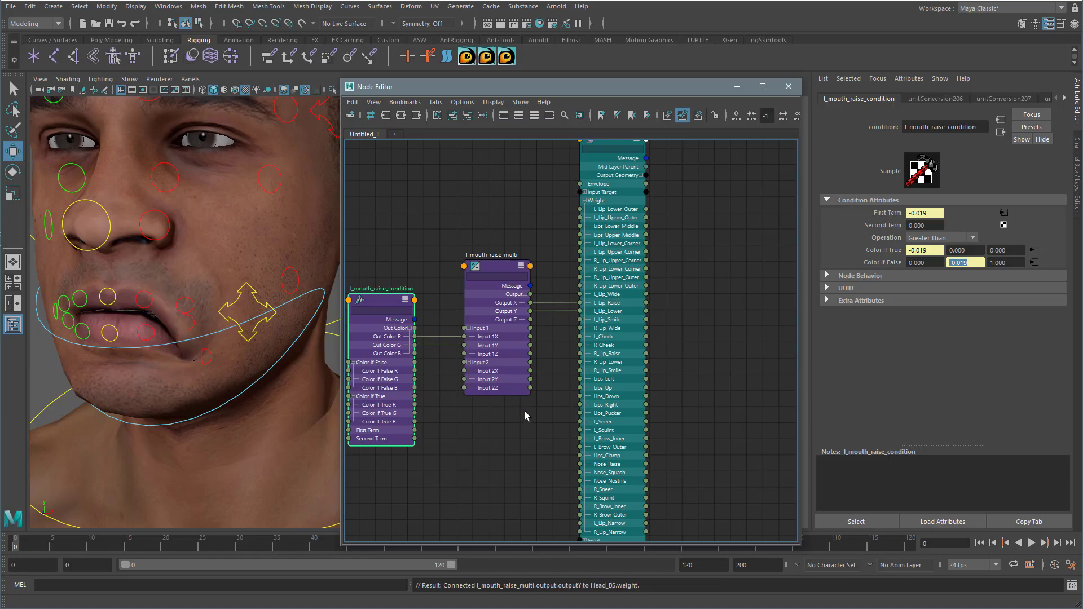
- Move the left mouth corner control up, down and diagonally to test the lip raise and lower shapes
{"action": "left_click", "coordinate": [209, 350]}
{"action": "middle_click_drag", "start_coordinate": [247, 370], "coordinate": [307, 378], "text": "alt"}
{"action": "left_click_drag", "start_coordinate": [257, 336], "coordinate": [255, 300]}
{"action": "middle_click_drag", "start_coordinate": [280, 356], "coordinate": [220, 362], "text": "alt"}
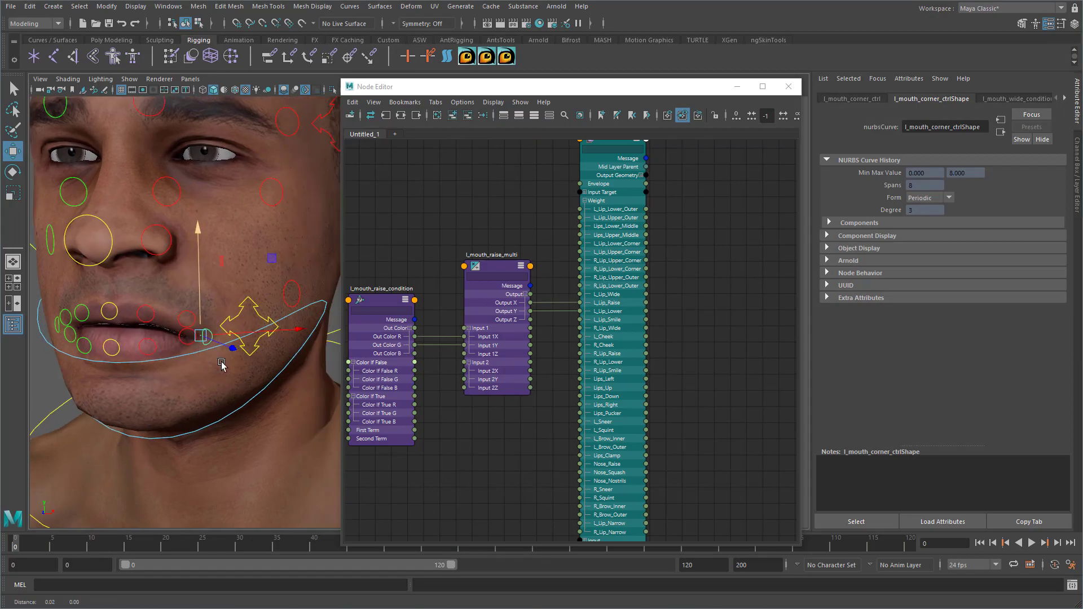
{"action": "left_click_drag", "start_coordinate": [195, 343], "coordinate": [212, 303]}
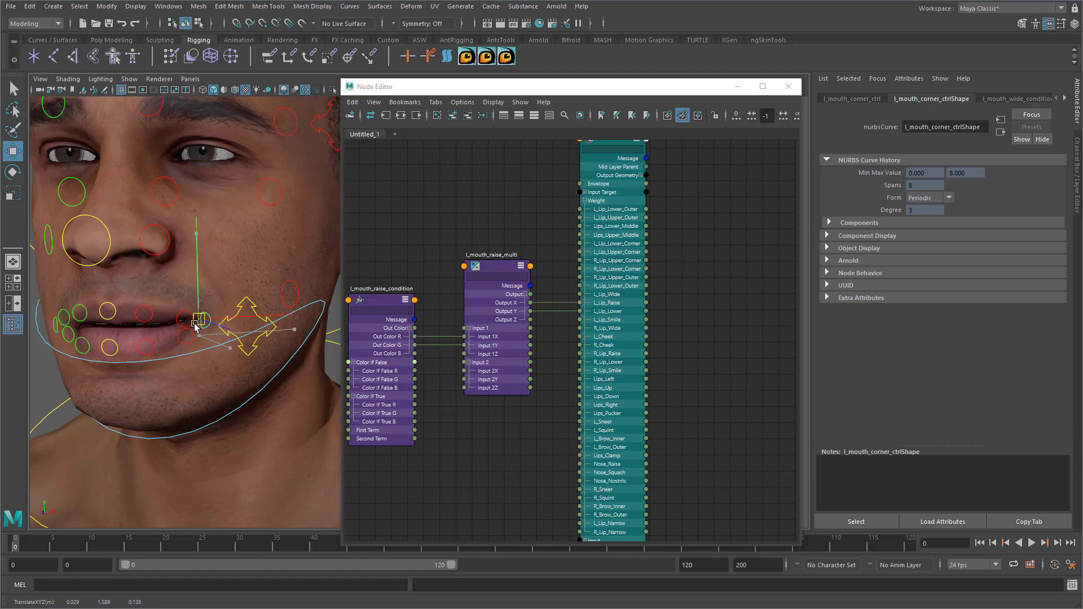
{"action": "left_click_drag", "start_coordinate": [192, 322], "coordinate": [191, 349]}
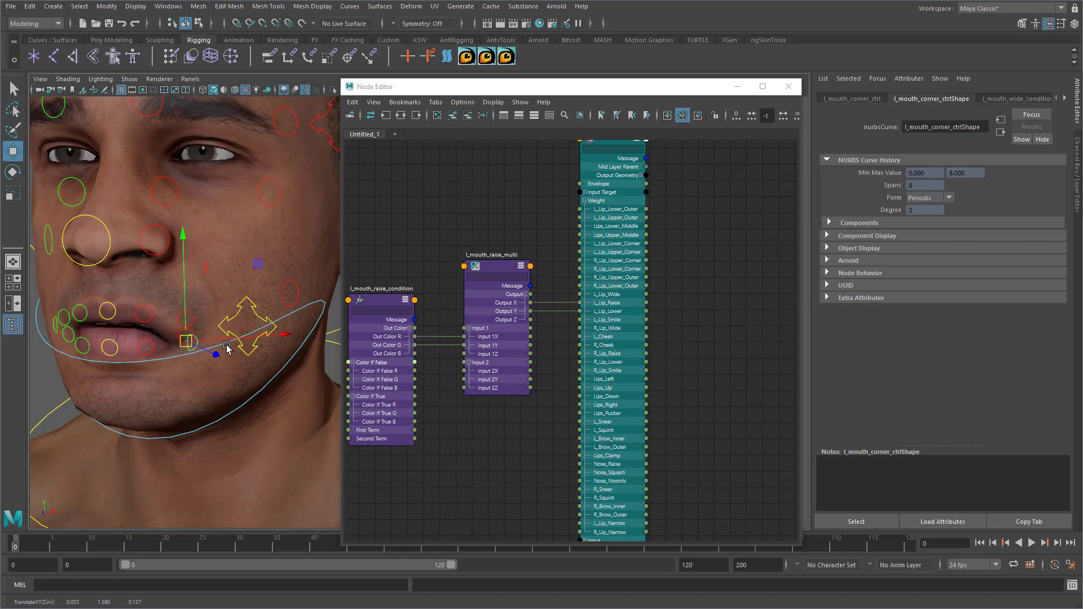
{"action": "left_click_drag", "start_coordinate": [219, 355], "coordinate": [239, 364], "text": "alt"}
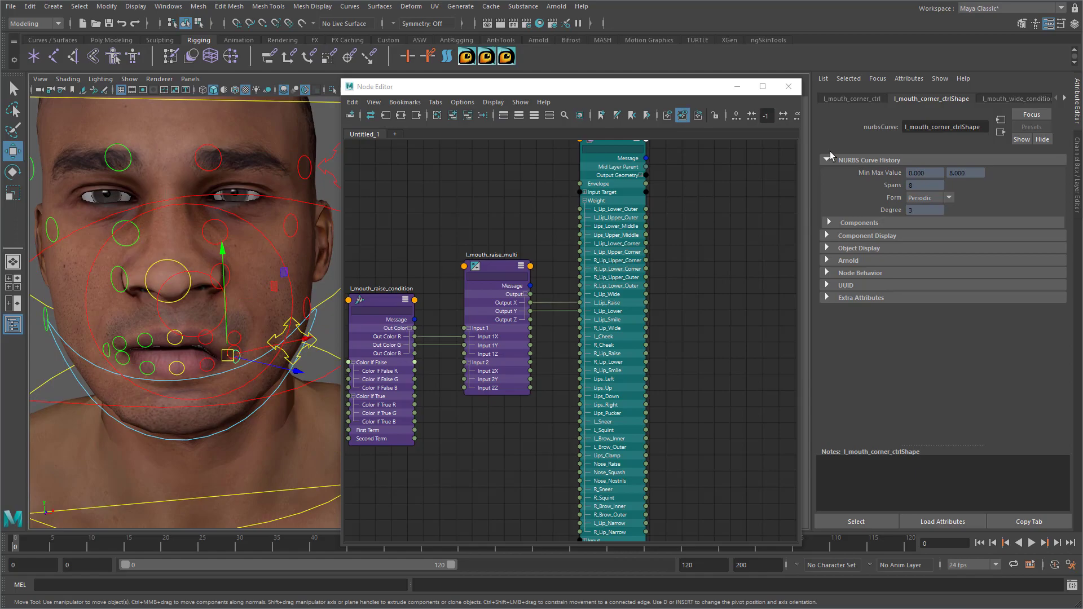
- Reset Translate X, Y and Z of the left mouth corner control to 0
{"action": "left_click", "coordinate": [1079, 145]}
{"action": "left_click_drag", "start_coordinate": [1058, 110], "coordinate": [1062, 131]}
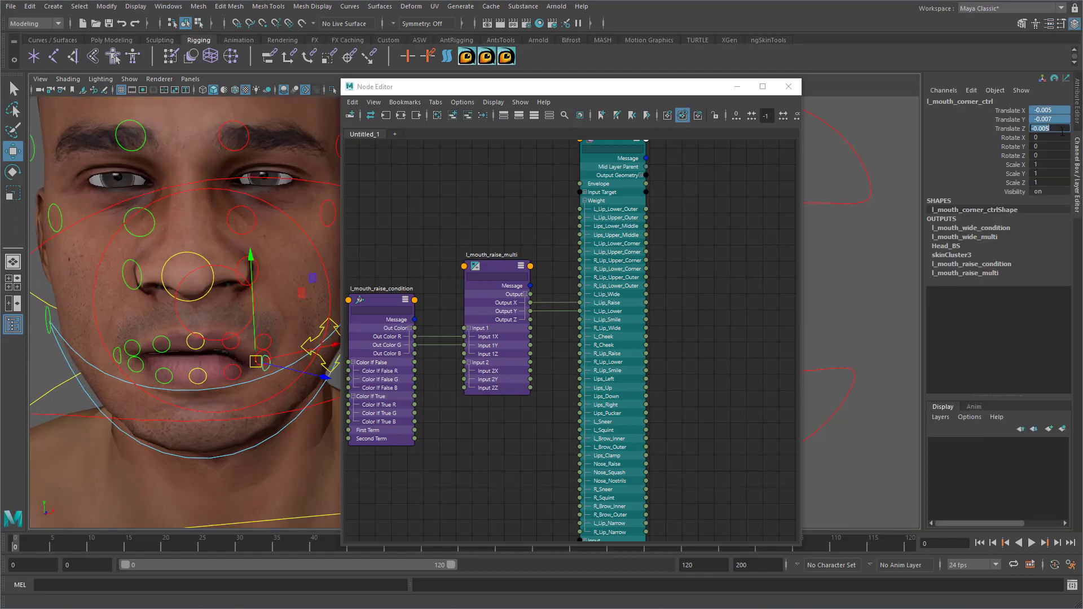
{"action": "type", "text": "0"}
{"action": "key", "text": "Return"}
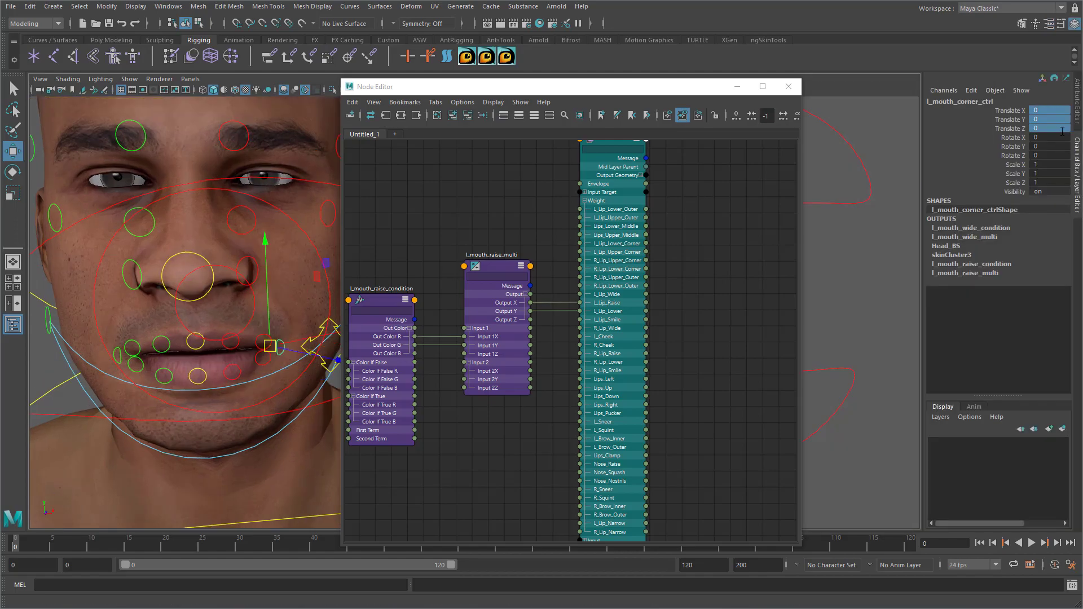
{"action": "left_click_drag", "start_coordinate": [587, 92], "coordinate": [671, 90]}
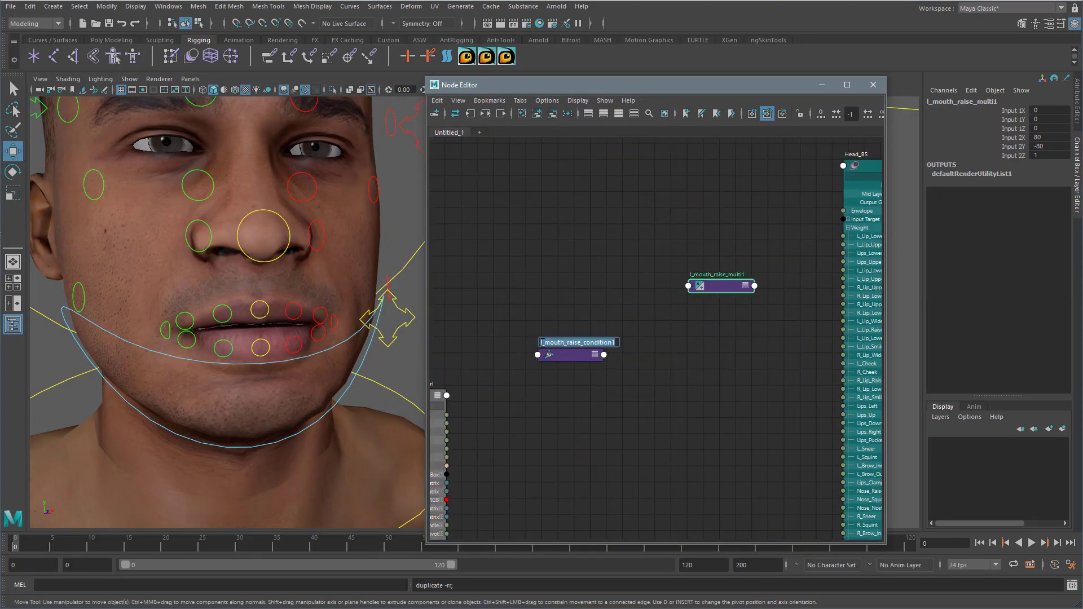
- Rename the duplicated condition and multiply nodes as r_mouth_raise_condition and r_mouth_raise_multi
{"action": "type", "text": "r_mouth_raise_condition1"}
{"action": "key", "text": "BackSpace"}
{"action": "key", "text": "Return"}
{"action": "double_click", "coordinate": [700, 275]}
{"action": "key", "text": "Home"}
{"action": "key", "text": "Delete"}
{"action": "type", "text": "r"}
{"action": "key", "text": "End"}
{"action": "key", "text": "BackSpace"}
{"action": "key", "text": "Return"}
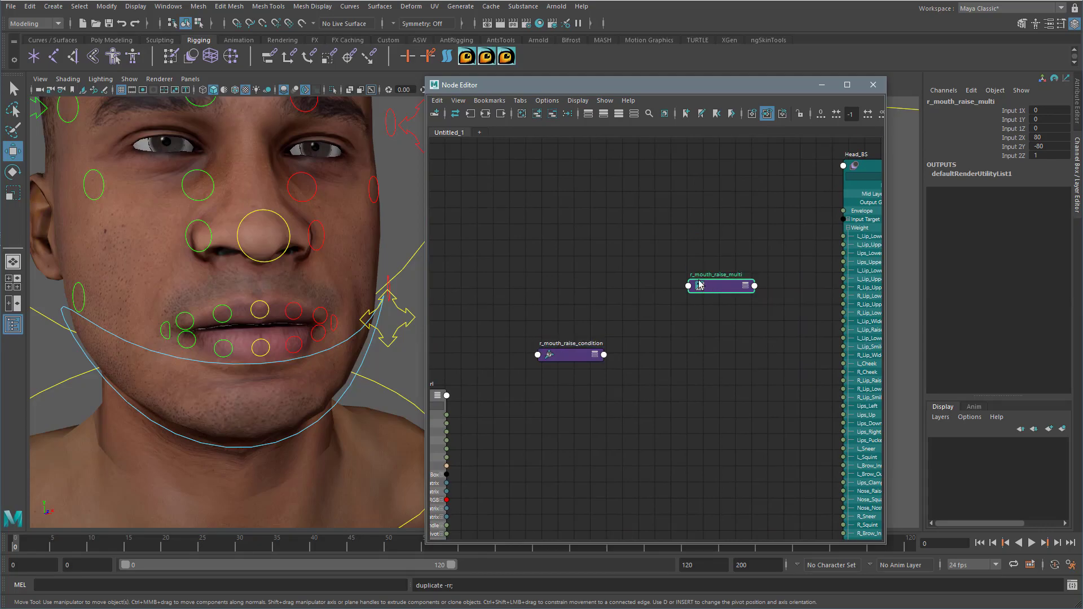
- Expand r_mouth_raise_condition and r_mouth_raise_multi in the node graph to show all their attributes and colour and input components
{"action": "left_click", "coordinate": [572, 356]}
{"action": "key", "text": "3"}
{"action": "left_click_drag", "start_coordinate": [572, 360], "coordinate": [569, 336]}
{"action": "left_click", "coordinate": [540, 367]}
{"action": "left_click", "coordinate": [539, 402]}
{"action": "left_click", "coordinate": [595, 359]}
{"action": "left_click", "coordinate": [724, 286]}
{"action": "key", "text": "3"}
{"action": "left_click", "coordinate": [750, 313]}
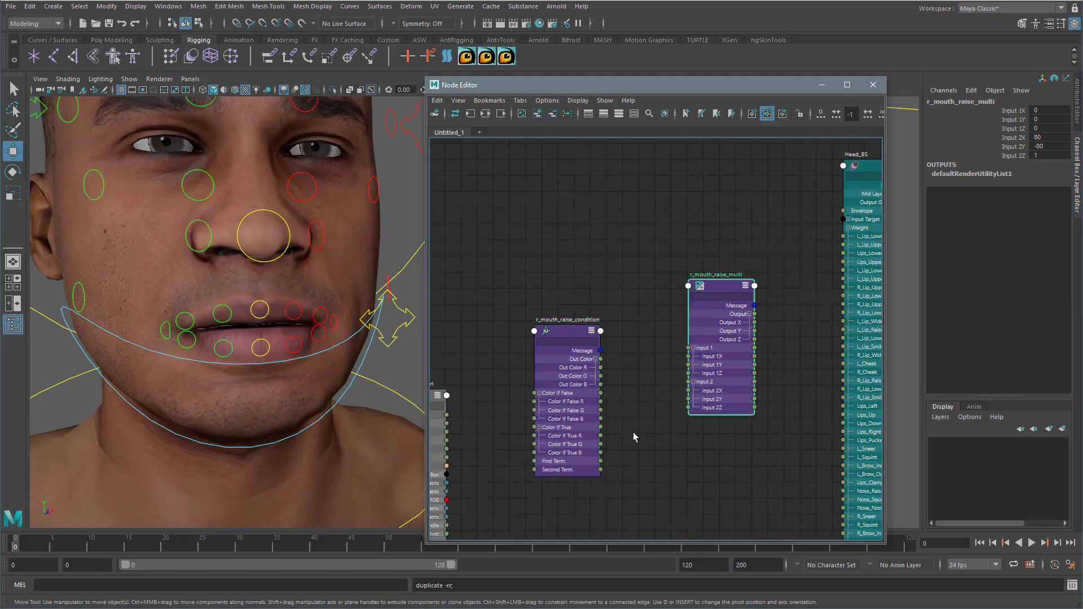
- Connect Translate Y of l_mouth_corner_ctrl to First Term and Color If True R of r_mouth_raise_condition
{"action": "left_click", "coordinate": [166, 324]}
{"action": "double_click", "coordinate": [631, 235]}
{"action": "left_click_drag", "start_coordinate": [783, 89], "coordinate": [719, 92]}
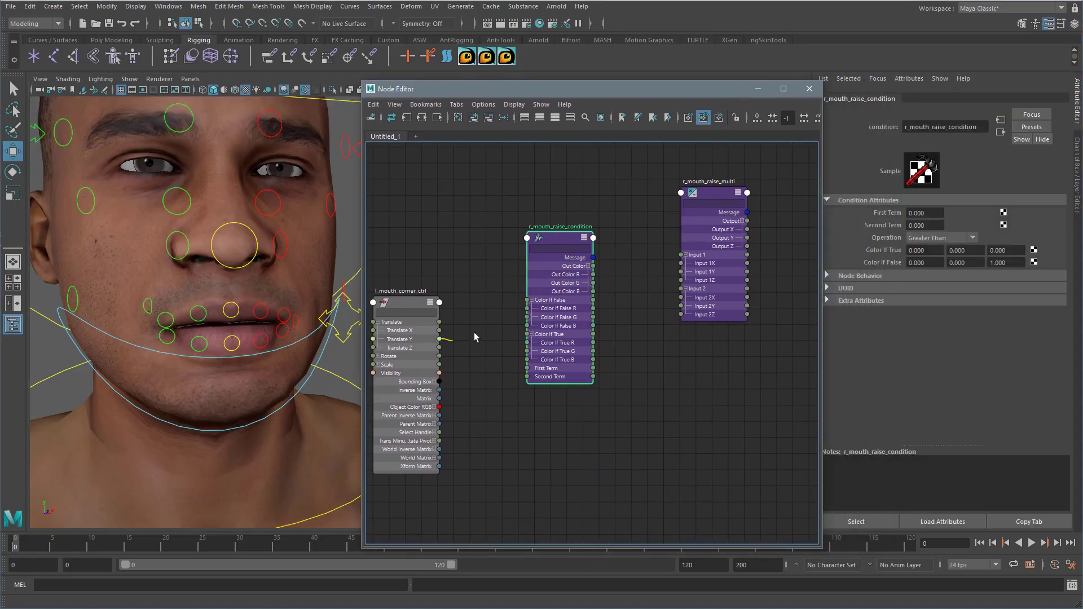
{"action": "left_click_drag", "start_coordinate": [439, 339], "coordinate": [527, 368]}
{"action": "double_click", "coordinate": [931, 213]}
{"action": "double_click", "coordinate": [928, 226]}
{"action": "double_click", "coordinate": [927, 251]}
{"action": "left_click_drag", "start_coordinate": [439, 343], "coordinate": [605, 317]}
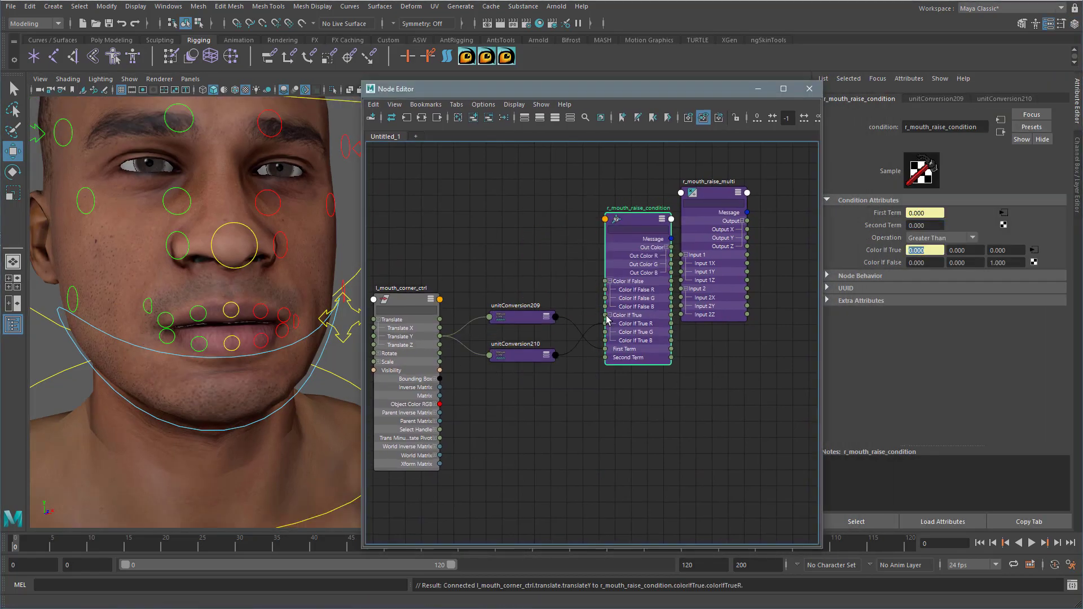
- Connect the condition's Out Color R to Input 1X of r_mouth_raise_multi, and its Output X to R_Lip_Raise on Head_BS
{"action": "middle_click_drag", "start_coordinate": [712, 200], "coordinate": [641, 208], "text": "alt"}
{"action": "left_click_drag", "start_coordinate": [641, 208], "coordinate": [680, 203]}
{"action": "left_click_drag", "start_coordinate": [599, 264], "coordinate": [649, 266]}
{"action": "middle_click_drag", "start_coordinate": [649, 267], "coordinate": [563, 277], "text": "alt"}
{"action": "left_click_drag", "start_coordinate": [629, 244], "coordinate": [680, 308]}
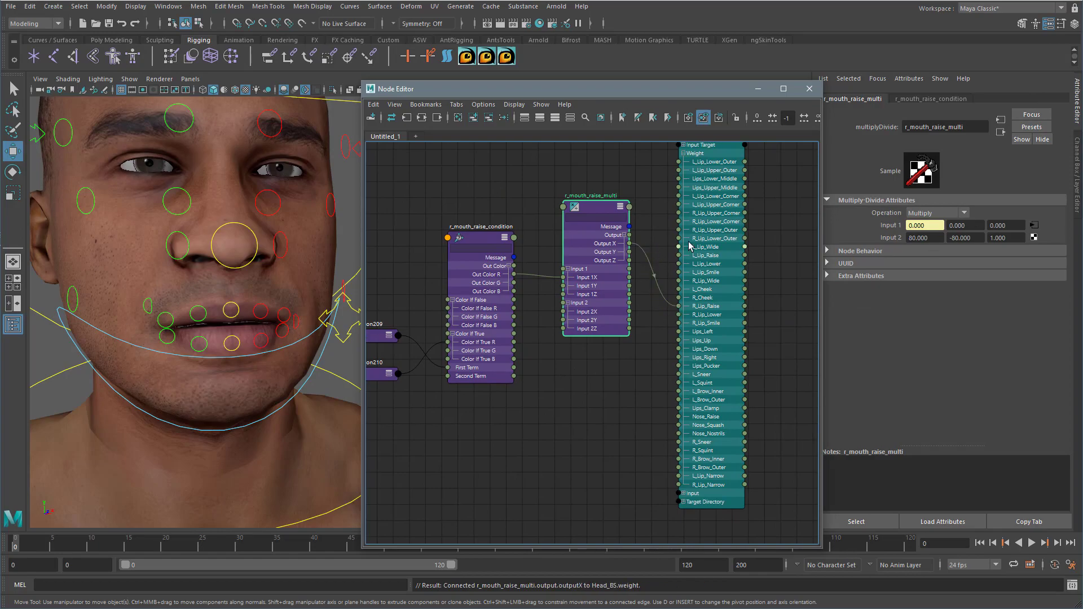
- Replace l_mouth_corner_ctrl with r_mouth_corner_ctrl in the node graph, placing it before the condition node
{"action": "left_click", "coordinate": [475, 238]}
{"action": "left_click", "coordinate": [149, 303]}
{"action": "middle_click_drag", "start_coordinate": [395, 265], "coordinate": [563, 264], "text": "alt"}
{"action": "left_click", "coordinate": [438, 319]}
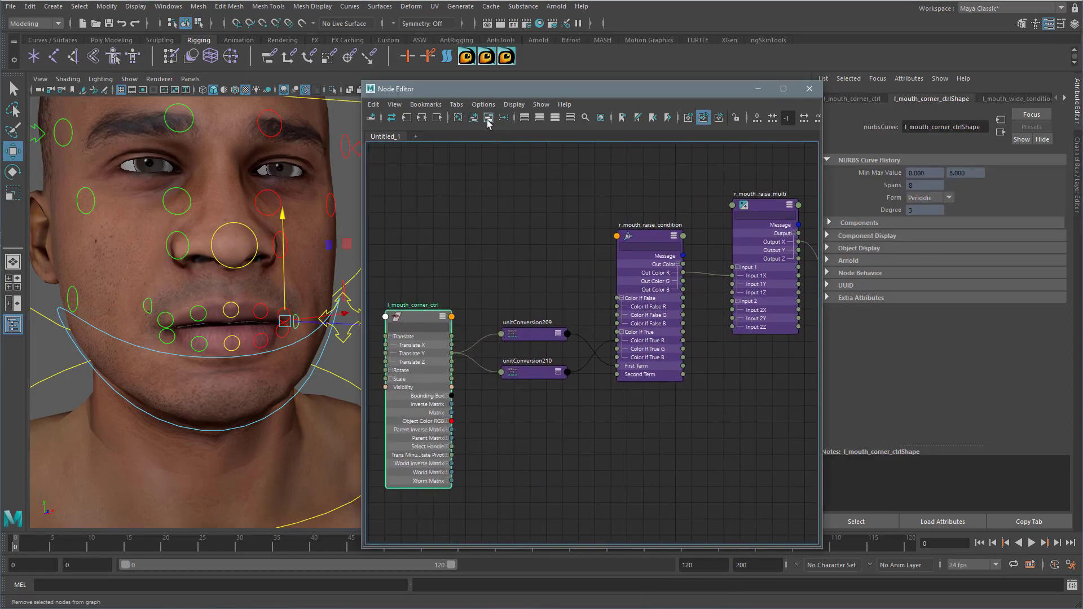
{"action": "left_click", "coordinate": [489, 118]}
{"action": "left_click", "coordinate": [150, 303]}
{"action": "left_click", "coordinate": [474, 117]}
{"action": "left_click", "coordinate": [488, 118]}
{"action": "left_click_drag", "start_coordinate": [495, 510], "coordinate": [386, 322]}
- Expand r_mouth_corner_ctrl and connect its Translate Y to First Term and Color If True R of r_mouth_raise_condition
{"action": "middle_click_drag", "start_coordinate": [424, 345], "coordinate": [518, 346], "text": "alt"}
{"action": "key", "text": "3"}
{"action": "left_click", "coordinate": [398, 337]}
{"action": "left_click_drag", "start_coordinate": [485, 320], "coordinate": [630, 392]}
{"action": "scroll", "coordinate": [423, 401], "scroll_direction": "up", "scroll_amount": 1}
{"action": "middle_click_drag", "start_coordinate": [630, 395], "coordinate": [688, 276], "text": "alt"}
{"action": "left_click_drag", "start_coordinate": [465, 327], "coordinate": [620, 296]}
- Lower the right mouth corner control in the viewport and delete the leftover unit conversion nodes from the graph
{"action": "left_click_drag", "start_coordinate": [156, 270], "coordinate": [154, 330]}
{"action": "middle_click_drag", "start_coordinate": [627, 215], "coordinate": [656, 168], "text": "alt"}
{"action": "left_click_drag", "start_coordinate": [656, 167], "coordinate": [570, 254]}
{"action": "key", "text": "Delete"}
- Set Color If False R of r_mouth_raise_condition to 0 and connect the control's Translate Y to Color If False G
{"action": "middle_click_drag", "start_coordinate": [564, 282], "coordinate": [575, 241], "text": "alt"}
{"action": "left_click", "coordinate": [627, 242]}
{"action": "double_click", "coordinate": [925, 263]}
{"action": "type", "text": "0"}
{"action": "key", "text": "Tab"}
{"action": "left_click_drag", "start_coordinate": [447, 347], "coordinate": [602, 312]}
{"action": "double_click", "coordinate": [958, 250]}
- Connect the condition's Out Color G to Input 1Y of r_mouth_raise_multi, and its Output Y to R_Lip_Lower on Head_BS
{"action": "middle_click_drag", "start_coordinate": [663, 369], "coordinate": [526, 357], "text": "alt"}
{"action": "left_click_drag", "start_coordinate": [488, 363], "coordinate": [535, 363]}
{"action": "left_click_drag", "start_coordinate": [597, 331], "coordinate": [644, 332]}
- Test the raise and lower shapes by moving the right mouth corner control in the viewport
{"action": "left_click", "coordinate": [151, 366]}
{"action": "left_click_drag", "start_coordinate": [156, 347], "coordinate": [161, 312]}
{"action": "key", "text": "ctrl+z"}
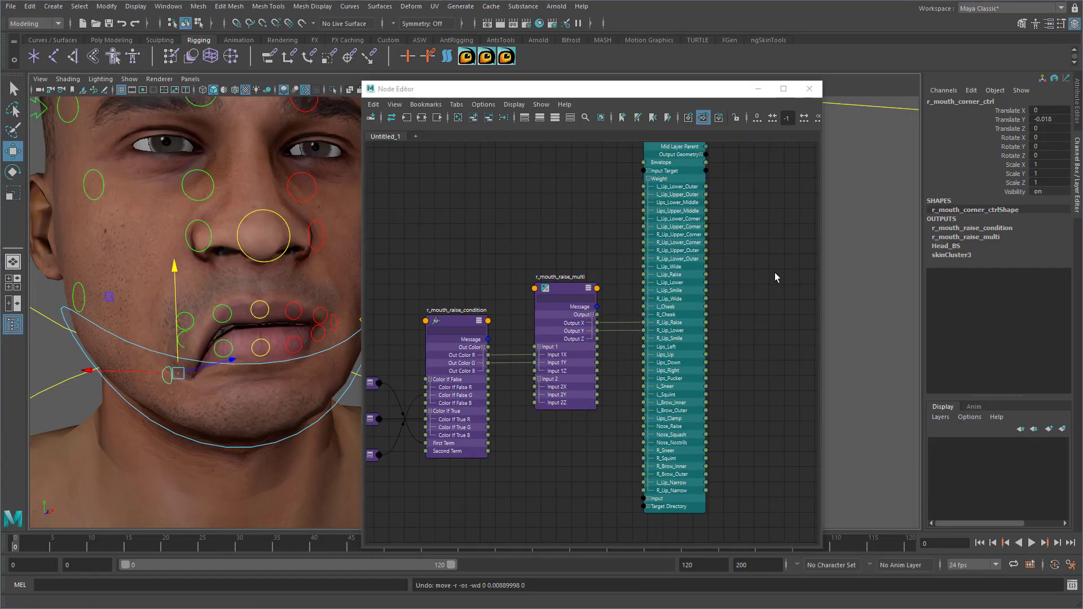
{"action": "left_click_drag", "start_coordinate": [177, 373], "coordinate": [133, 334]}
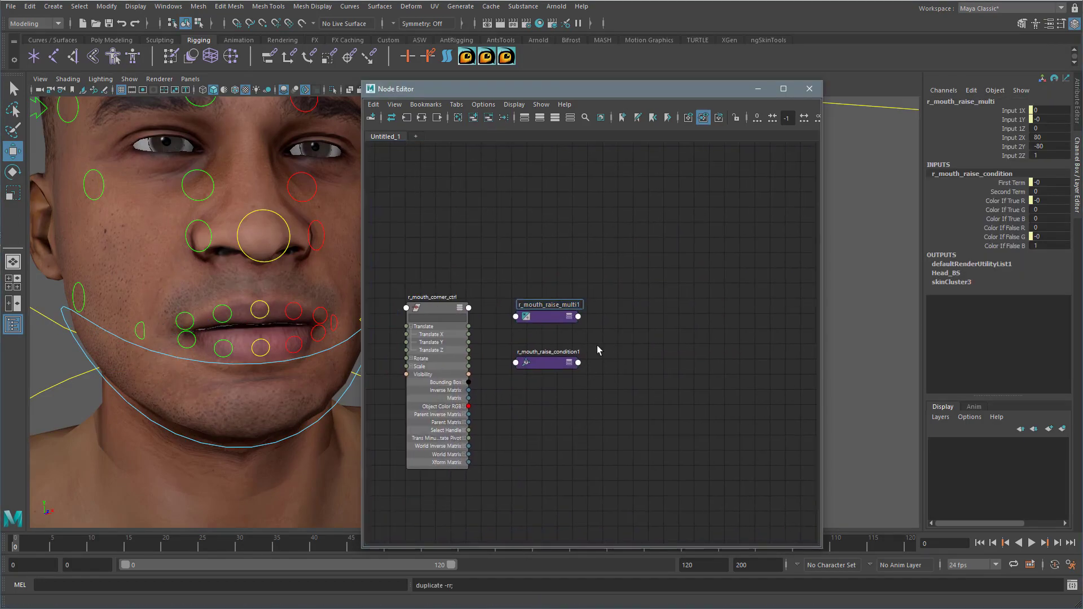
- Rename the duplicated multiply node as r_mouth_wide_multi
{"action": "key", "text": "BackSpace"}
{"action": "key", "text": "BackSpace"}
{"action": "key", "text": "BackSpace"}
{"action": "key", "text": "BackSpace"}
{"action": "key", "text": "BackSpace"}
{"action": "key", "text": "BackSpace"}
{"action": "key", "text": "Return"}
- Rename the duplicated condition node as r_mouth_wide_condition
{"action": "double_click", "coordinate": [559, 352]}
{"action": "left_click", "coordinate": [565, 352]}
{"action": "key", "text": "BackSpace"}
{"action": "key", "text": "BackSpace"}
{"action": "key", "text": "BackSpace"}
{"action": "key", "text": "BackSpace"}
{"action": "key", "text": "BackSpace"}
{"action": "key", "text": "BackSpace"}
{"action": "type", "text": "wide_"}
{"action": "key", "text": "End"}
{"action": "key", "text": "BackSpace"}
{"action": "key", "text": "Return"}
- Expand r_mouth_wide_multi and r_mouth_wide_condition with their components and arrange them side by side after the control node
{"action": "left_click", "coordinate": [571, 312]}
{"action": "key", "text": "3"}
{"action": "left_click_drag", "start_coordinate": [571, 313], "coordinate": [739, 291]}
{"action": "left_click", "coordinate": [689, 328]}
{"action": "left_click", "coordinate": [688, 360]}
{"action": "left_click", "coordinate": [742, 321]}
{"action": "left_click_drag", "start_coordinate": [550, 363], "coordinate": [569, 307]}
{"action": "key", "text": "3"}
{"action": "left_click", "coordinate": [540, 341]}
{"action": "left_click", "coordinate": [540, 373]}
{"action": "left_click", "coordinate": [593, 333]}
{"action": "middle_click_drag", "start_coordinate": [507, 350], "coordinate": [501, 317], "text": "alt"}
- Connect Translate X of r_mouth_corner_ctrl to First Term, Color If True R and Color If False G of r_mouth_wide_condition
{"action": "left_click", "coordinate": [1075, 106]}
{"action": "left_click_drag", "start_coordinate": [462, 302], "coordinate": [529, 397]}
{"action": "left_click_drag", "start_coordinate": [708, 269], "coordinate": [758, 254]}
{"action": "left_click_drag", "start_coordinate": [447, 342], "coordinate": [625, 298]}
{"action": "left_click_drag", "start_coordinate": [655, 222], "coordinate": [655, 229]}
{"action": "left_click_drag", "start_coordinate": [928, 213], "coordinate": [907, 225]}
{"action": "left_click_drag", "start_coordinate": [929, 250], "coordinate": [949, 262]}
- Wire r_mouth_wide_condition's Out Color R and G through r_mouth_wide_multi's Input 1X and 1Y to R_Lip_Wide and R_Lip_Narrow on Head_BS
{"action": "middle_click_drag", "start_coordinate": [691, 264], "coordinate": [584, 282], "text": "alt"}
{"action": "left_click_drag", "start_coordinate": [580, 288], "coordinate": [623, 338]}
{"action": "middle_click_drag", "start_coordinate": [687, 300], "coordinate": [602, 323], "text": "alt"}
{"action": "left_click_drag", "start_coordinate": [620, 320], "coordinate": [648, 425]}
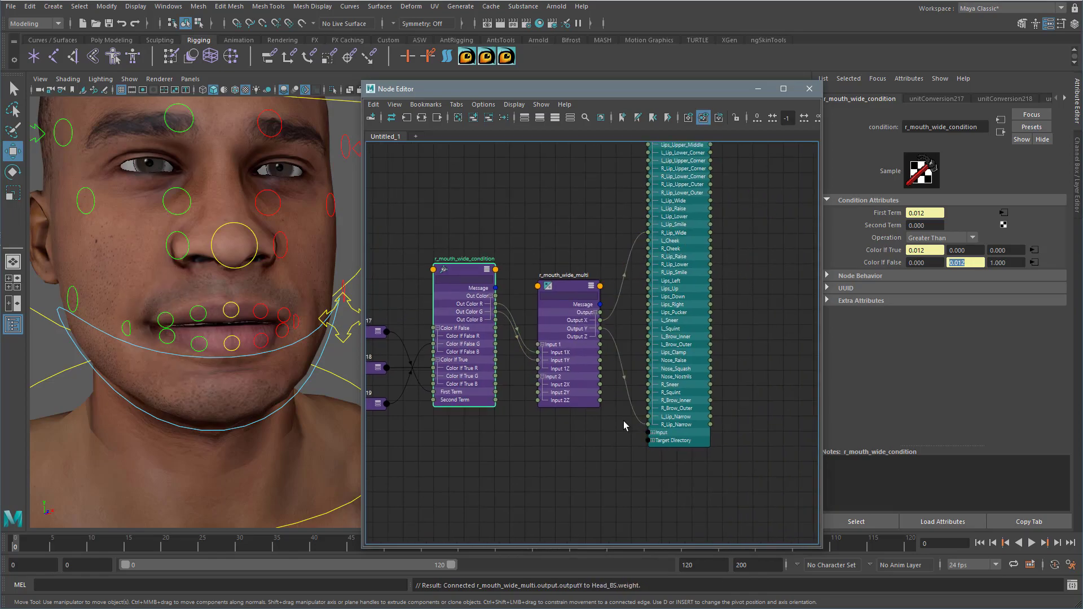
- Test the mouth shapes by moving the right and left mouth corner controls from different viewing angles
{"action": "left_click_drag", "start_coordinate": [126, 362], "coordinate": [147, 361], "text": "alt"}
{"action": "left_click", "coordinate": [143, 330]}
{"action": "left_click_drag", "start_coordinate": [122, 328], "coordinate": [205, 347]}
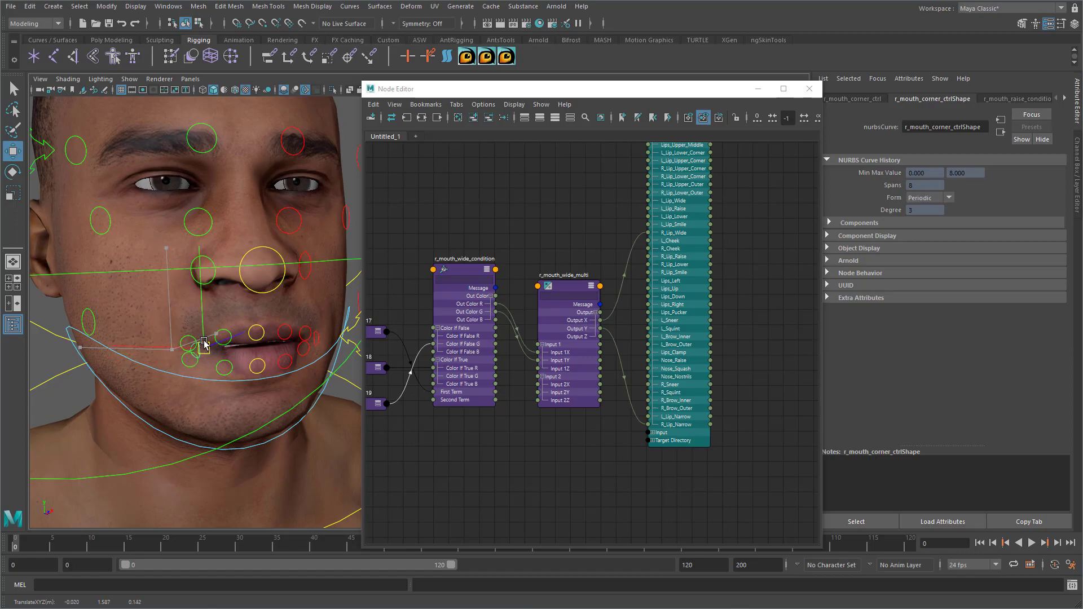
{"action": "left_click_drag", "start_coordinate": [240, 394], "coordinate": [197, 397], "text": "alt"}
{"action": "left_click", "coordinate": [243, 308], "text": "shift"}
{"action": "left_click_drag", "start_coordinate": [208, 342], "coordinate": [245, 340], "text": "alt"}
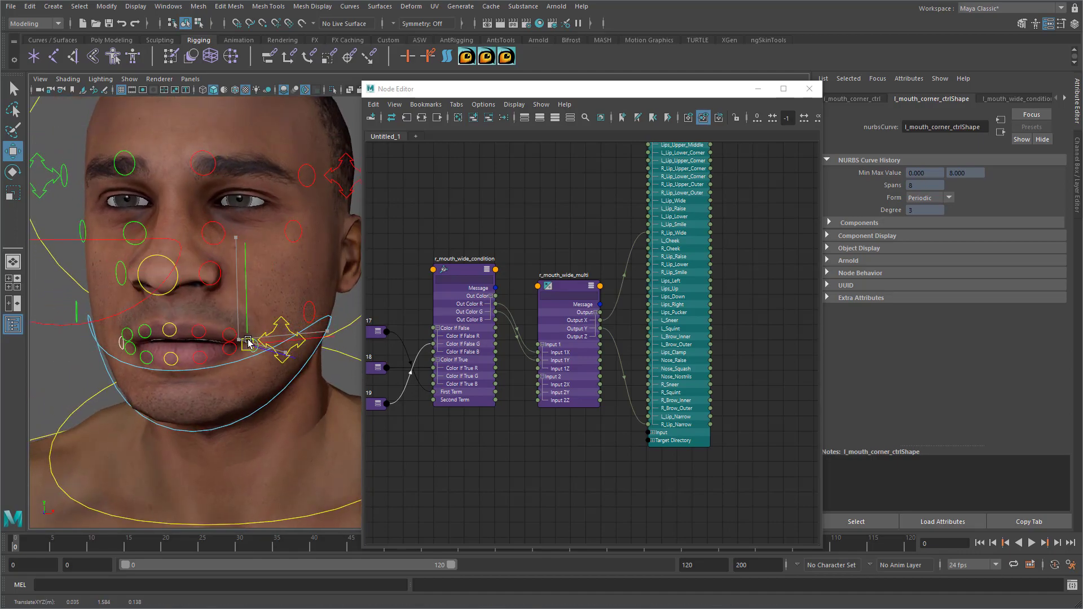
{"action": "mouse_move", "coordinate": [237, 345]}
{"action": "left_mouse_down"}
{"action": "mouse_move", "coordinate": [214, 349]}
{"action": "mouse_move", "coordinate": [226, 346]}
{"action": "left_mouse_up"}
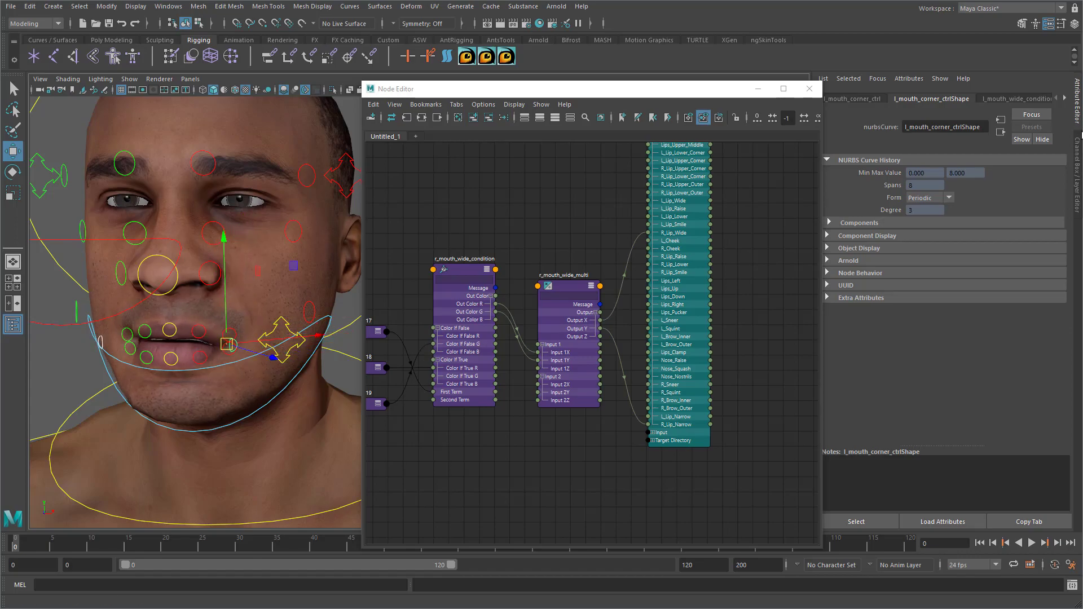
- Reset Translate X, Y and Z of both mouth corner controls to 0
{"action": "left_click", "coordinate": [1078, 141]}
{"action": "left_click_drag", "start_coordinate": [1062, 109], "coordinate": [1066, 128]}
{"action": "type", "text": "0"}
{"action": "key", "text": "Return"}
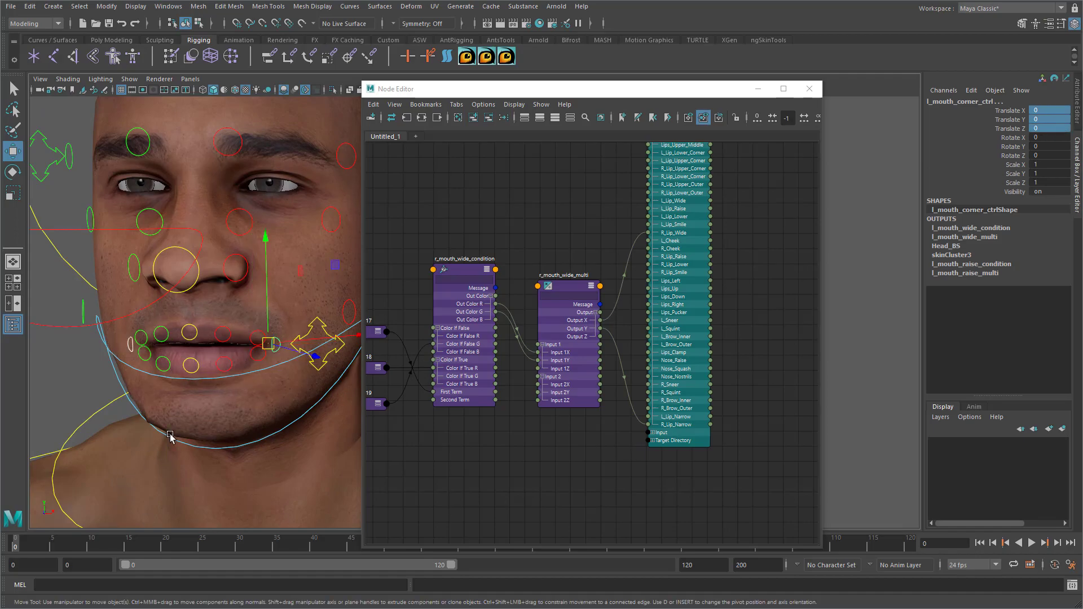
- Try moving the main mouth control in the viewport and undo the move
{"action": "left_click", "coordinate": [319, 321]}
{"action": "left_click_drag", "start_coordinate": [281, 341], "coordinate": [299, 367], "text": "alt"}
{"action": "key", "text": "ctrl+z"}
- Duplicate the r_mouth_wide_condition and r_mouth_wide_multi nodes
{"action": "middle_click_drag", "start_coordinate": [521, 420], "coordinate": [578, 428], "text": "alt"}
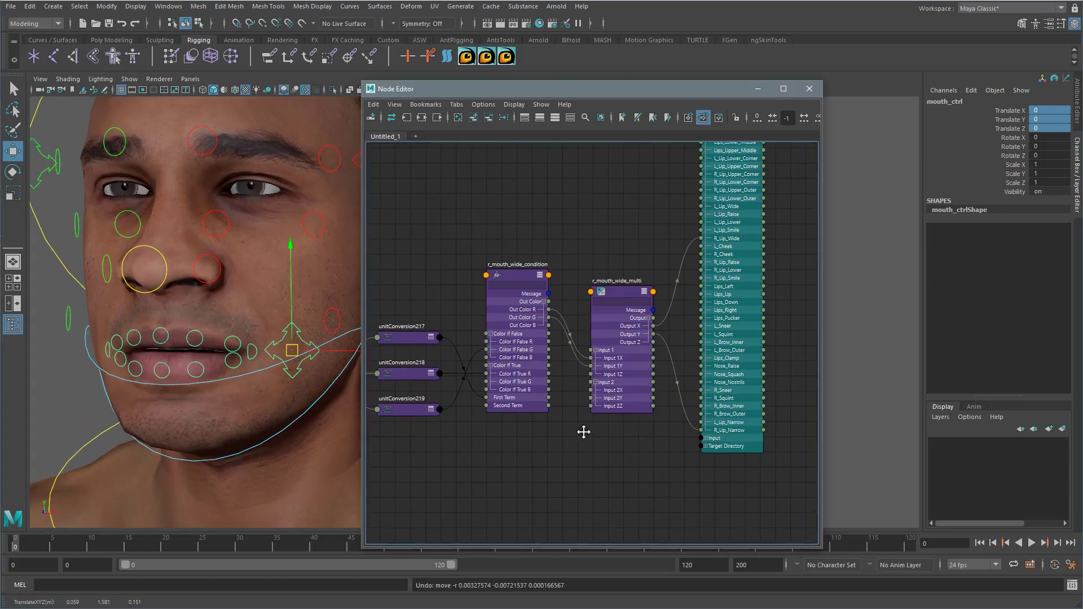
{"action": "left_click_drag", "start_coordinate": [523, 231], "coordinate": [609, 297]}
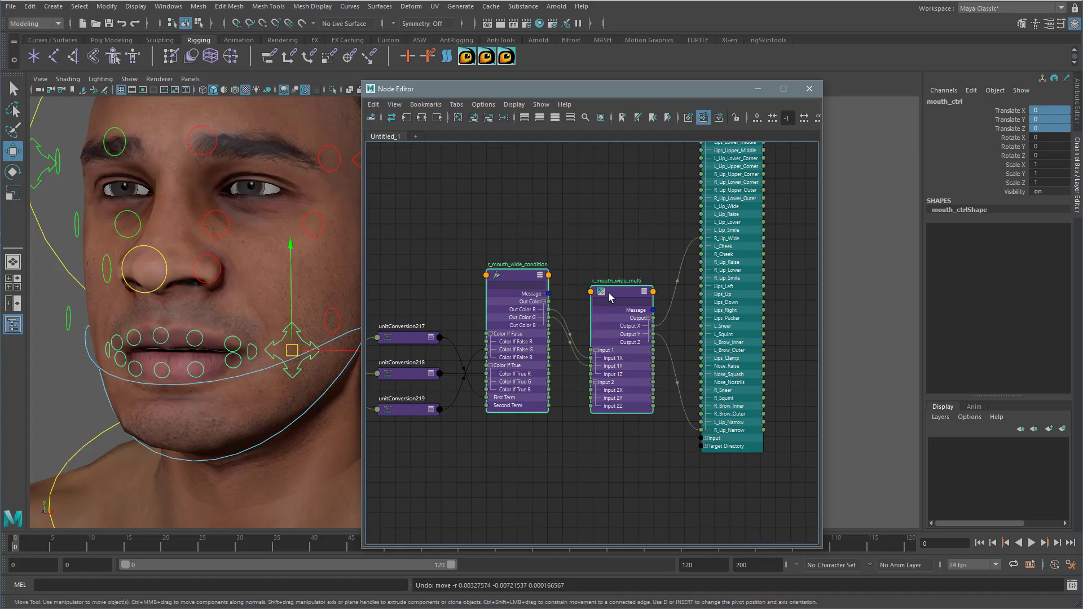
{"action": "key", "text": "ctrl+d"}
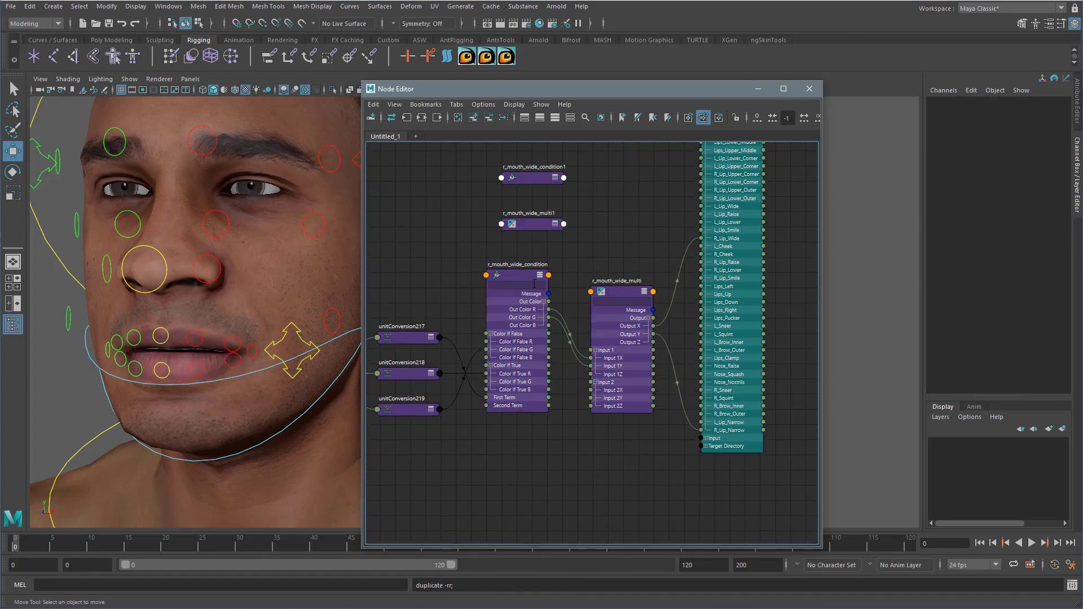
- Remove r_mouth_corner_ctrl, its unit conversions and the original wide condition and multiply nodes from the graph
{"action": "middle_click_drag", "start_coordinate": [530, 281], "coordinate": [601, 283], "text": "alt"}
{"action": "left_click_drag", "start_coordinate": [457, 261], "coordinate": [680, 431]}
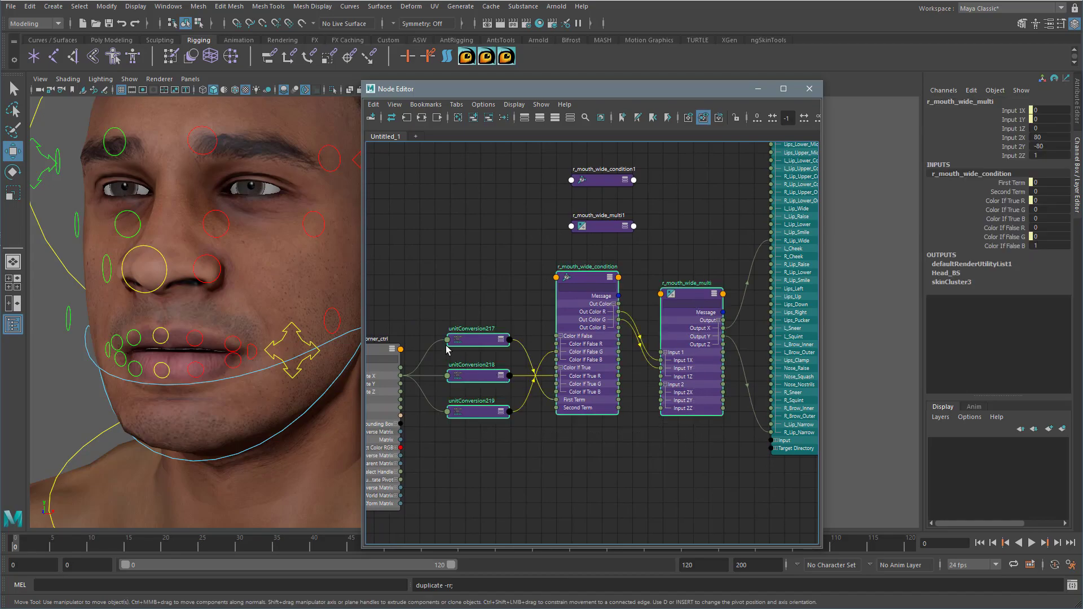
{"action": "left_click", "coordinate": [379, 354], "text": "shift"}
{"action": "left_click", "coordinate": [489, 117]}
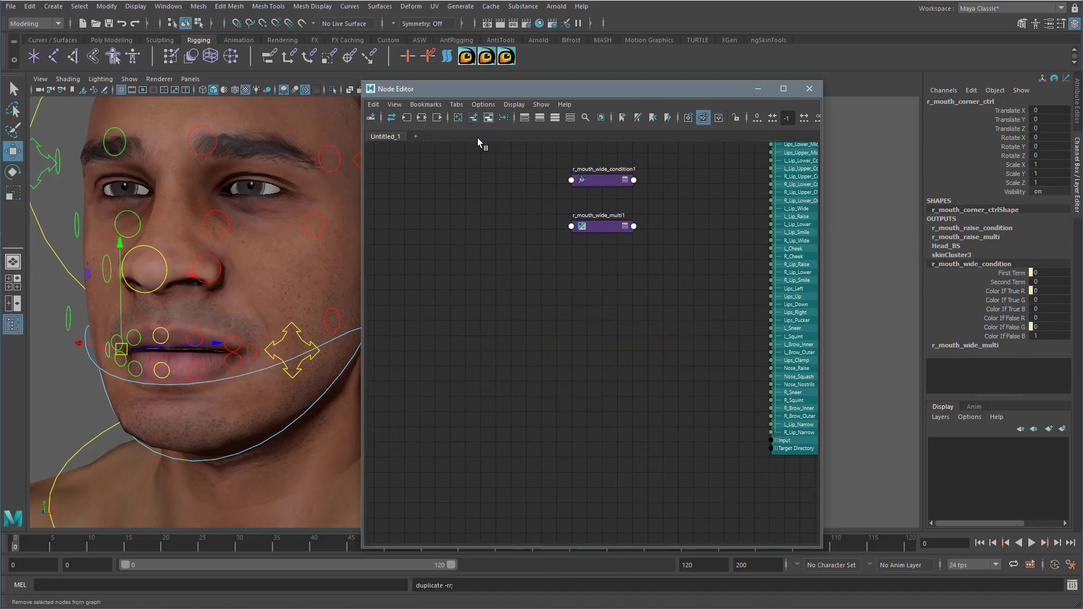
- Add mouth_ctrl to the node graph without its shape node, place it beside the duplicated nodes and expand its attributes
{"action": "left_click", "coordinate": [301, 334]}
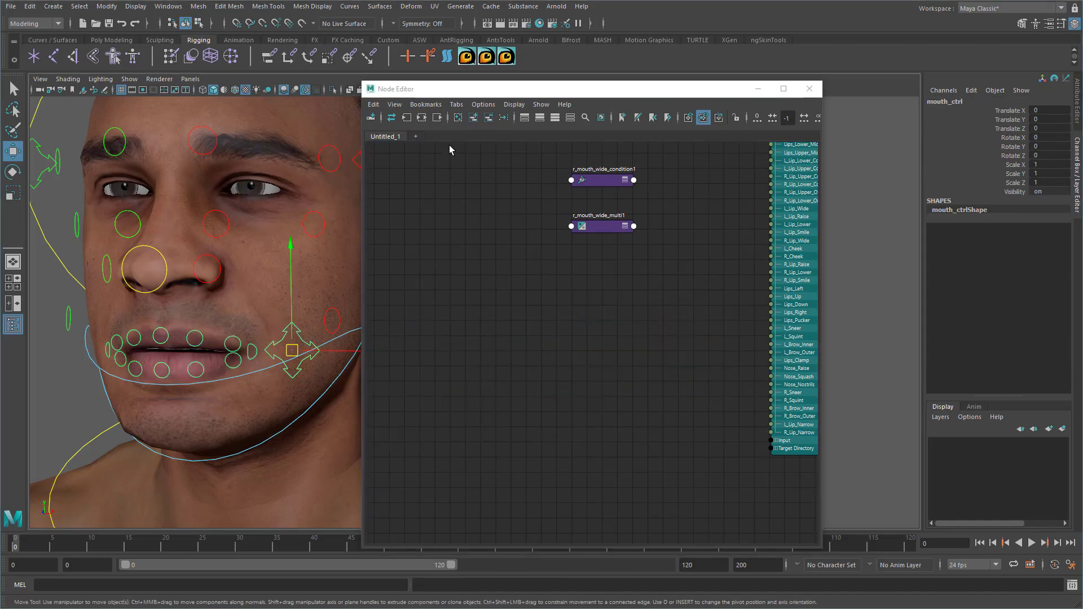
{"action": "left_click", "coordinate": [474, 118]}
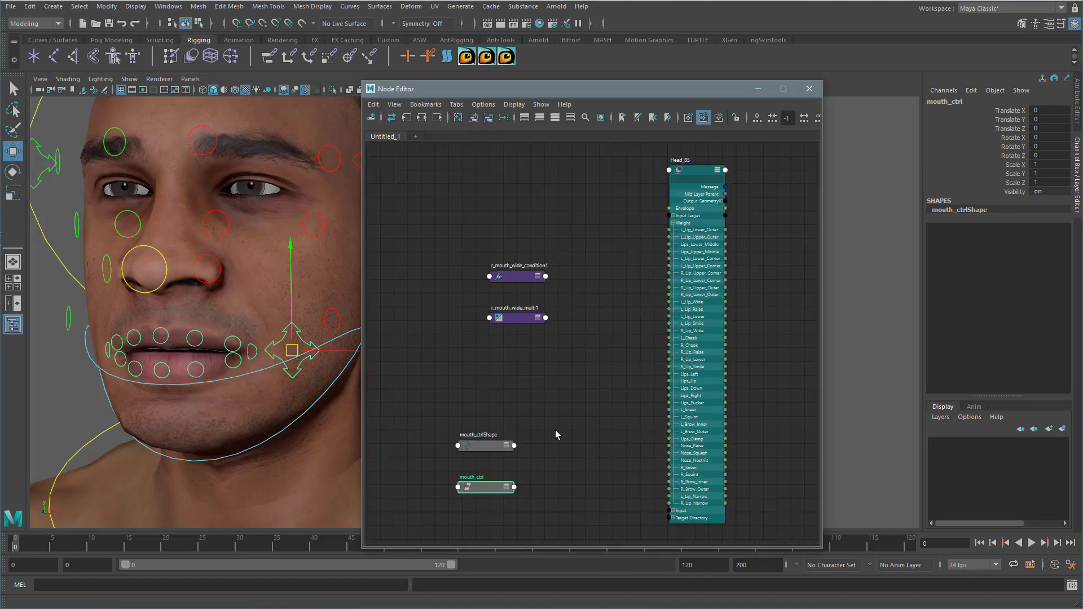
{"action": "left_click_drag", "start_coordinate": [533, 452], "coordinate": [469, 395]}
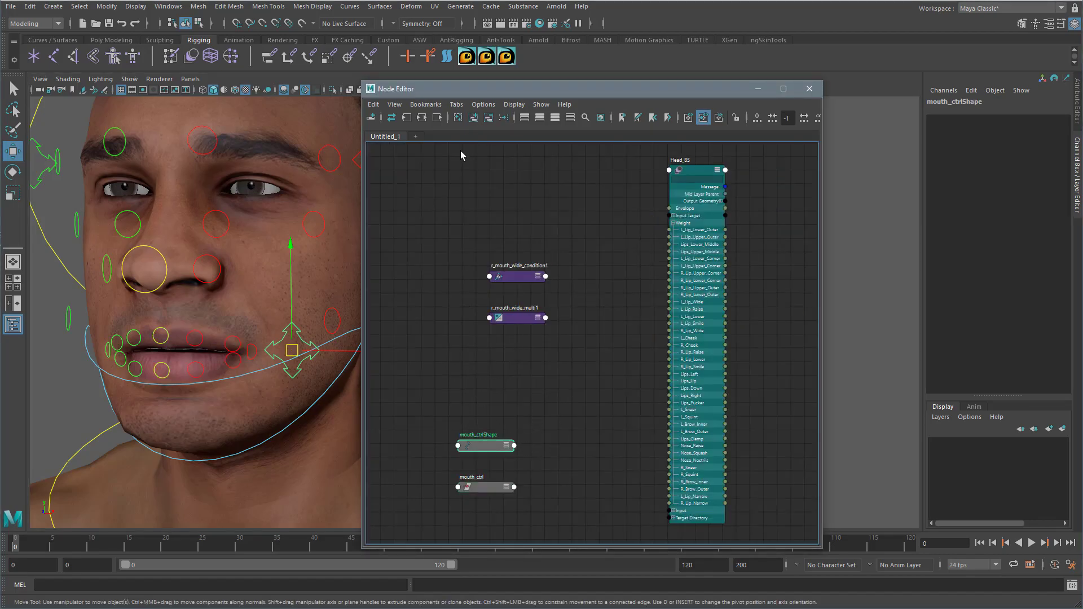
{"action": "left_click", "coordinate": [488, 120]}
{"action": "left_click_drag", "start_coordinate": [511, 490], "coordinate": [433, 322]}
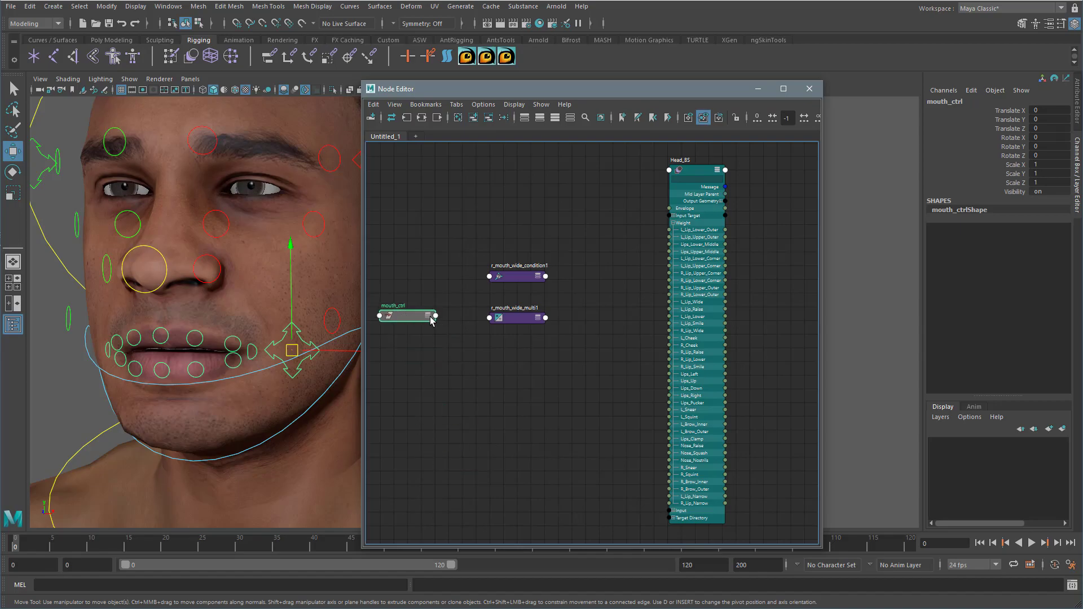
{"action": "left_click", "coordinate": [427, 316]}
- Rename the duplicated condition node as mouth_leftright_condition
{"action": "middle_click_drag", "start_coordinate": [512, 377], "coordinate": [571, 378]}
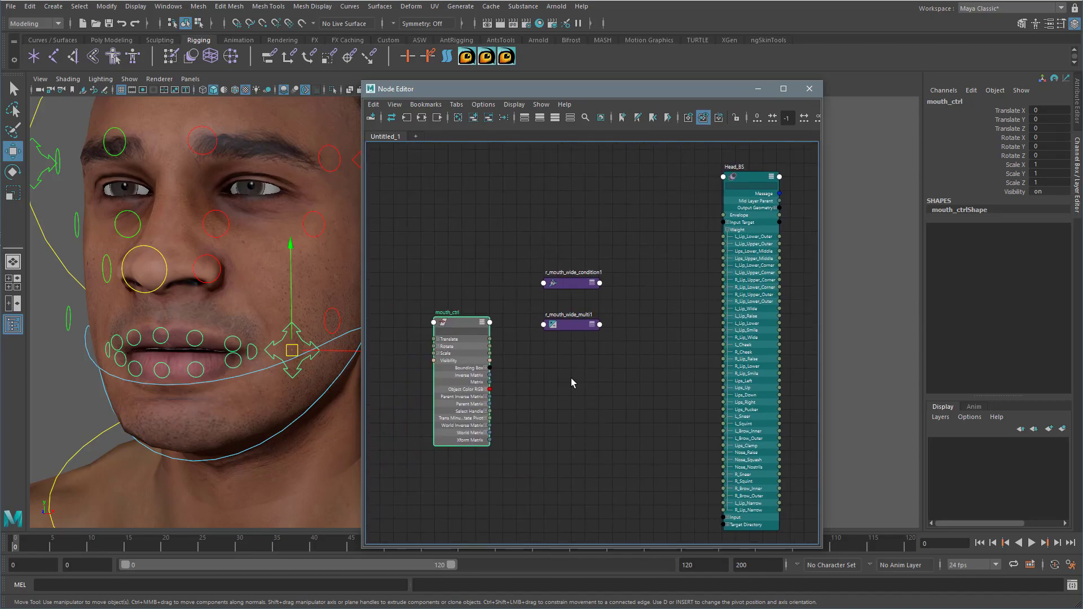
{"action": "scroll", "coordinate": [571, 378], "scroll_direction": "up", "scroll_amount": 3}
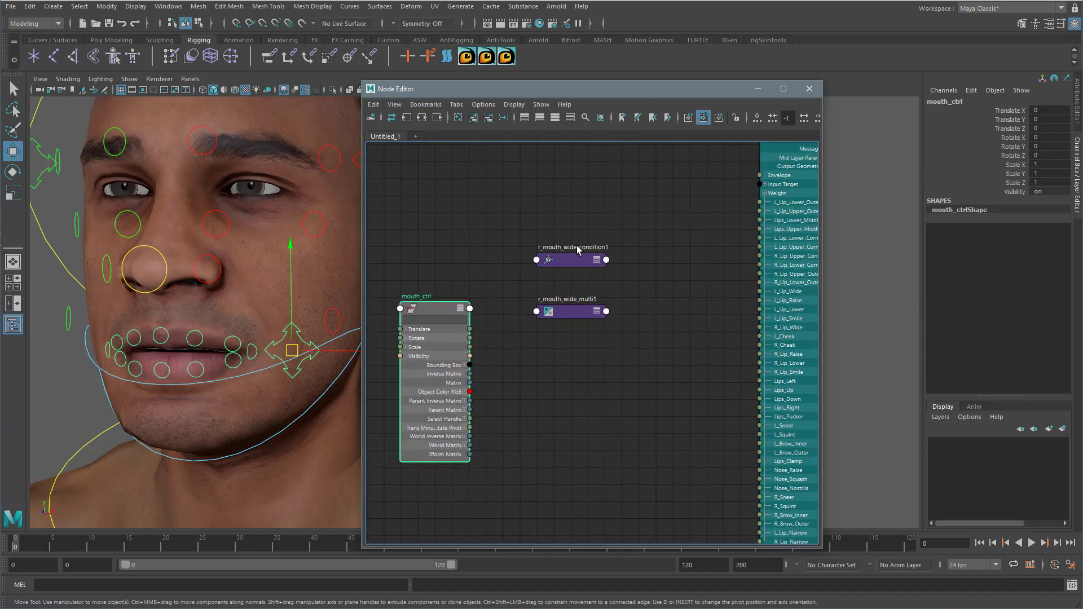
{"action": "double_click", "coordinate": [578, 248]}
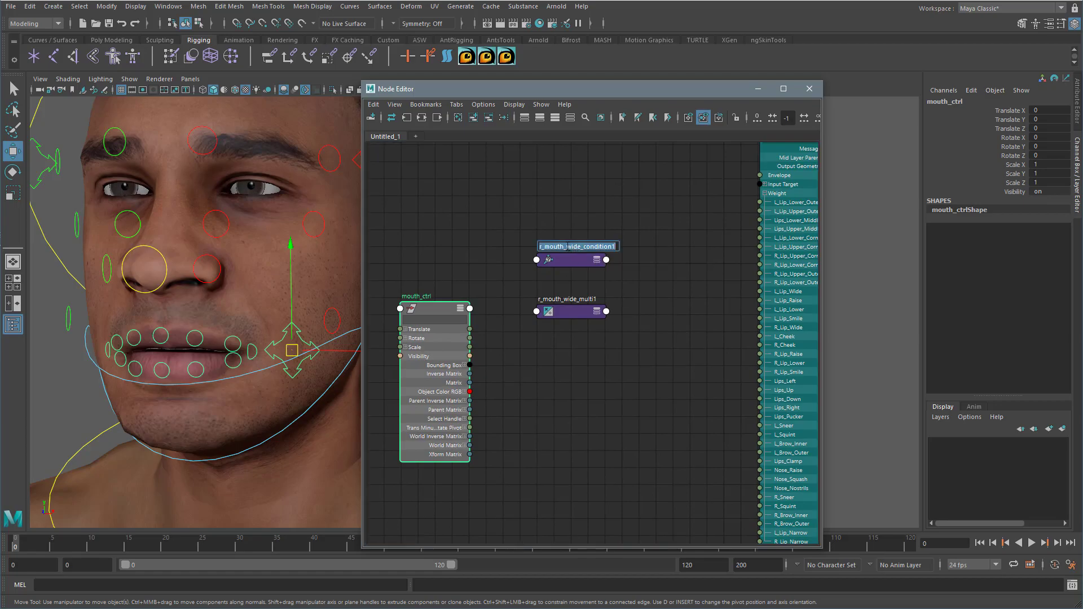
{"action": "left_click", "coordinate": [545, 246]}
{"action": "key", "text": "BackSpace"}
{"action": "key", "text": "BackSpace"}
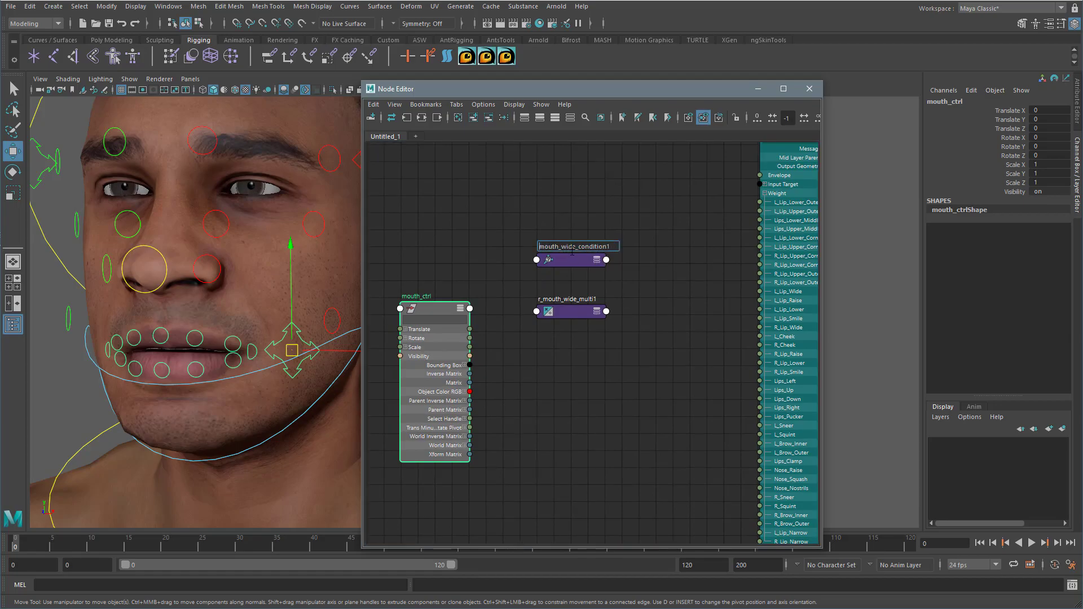
{"action": "key", "text": "Return"}
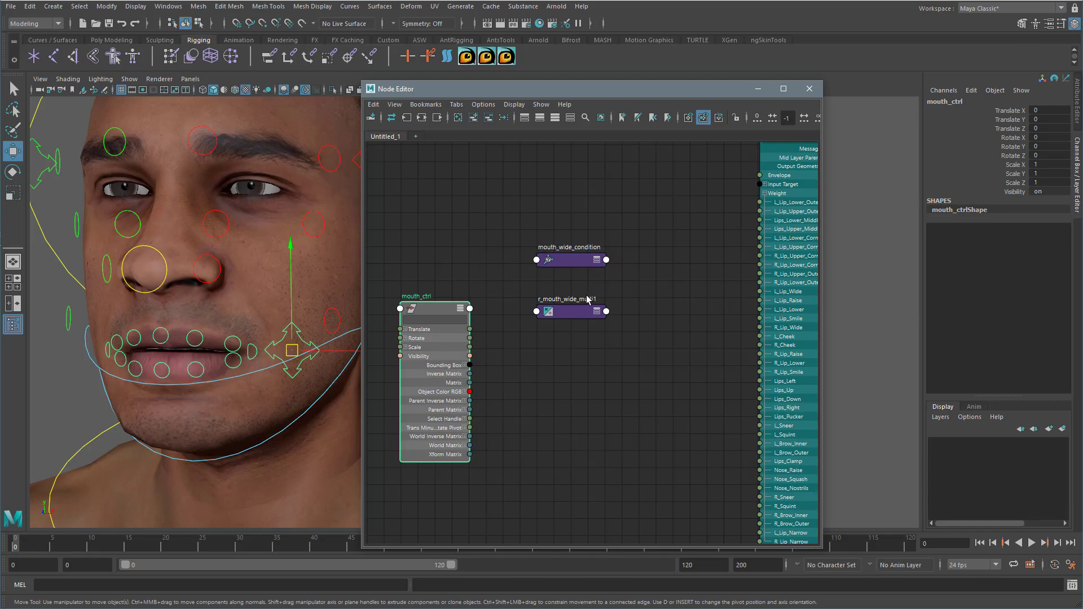
{"action": "double_click", "coordinate": [572, 248]}
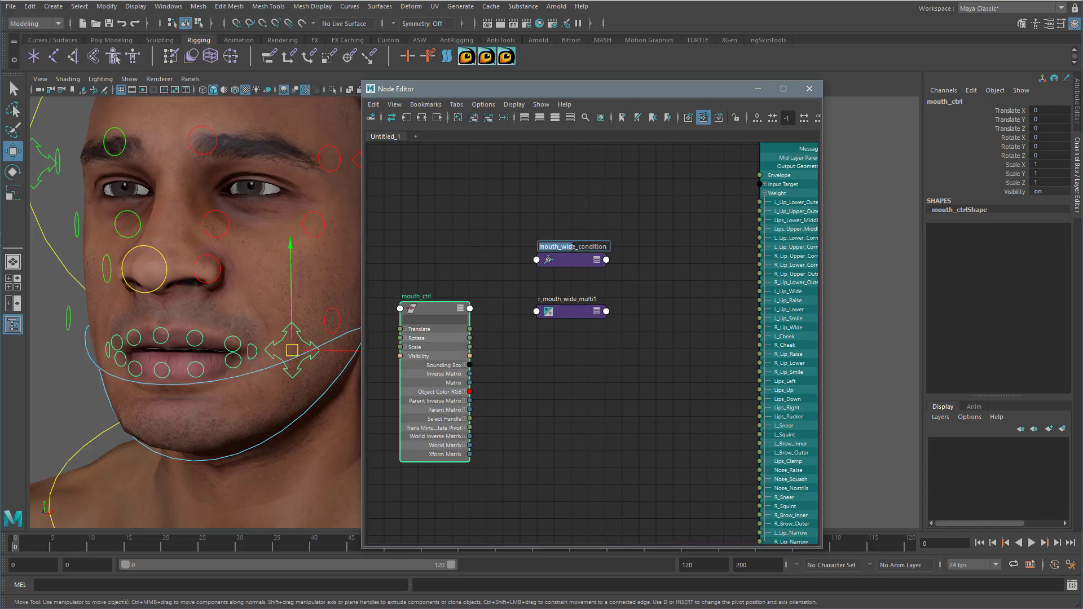
{"action": "left_click", "coordinate": [562, 247]}
{"action": "type", "text": "le"}
{"action": "key", "text": "Return"}
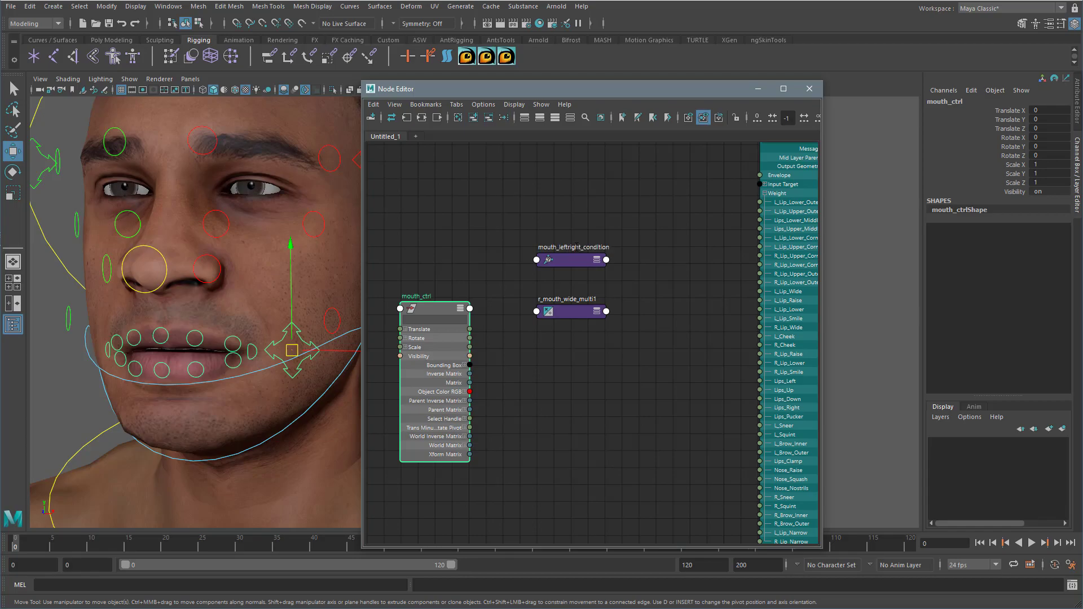
- Rename the duplicated multiply-divide node as mouth_leftright_multi
{"action": "double_click", "coordinate": [588, 299]}
{"action": "left_click", "coordinate": [602, 297]}
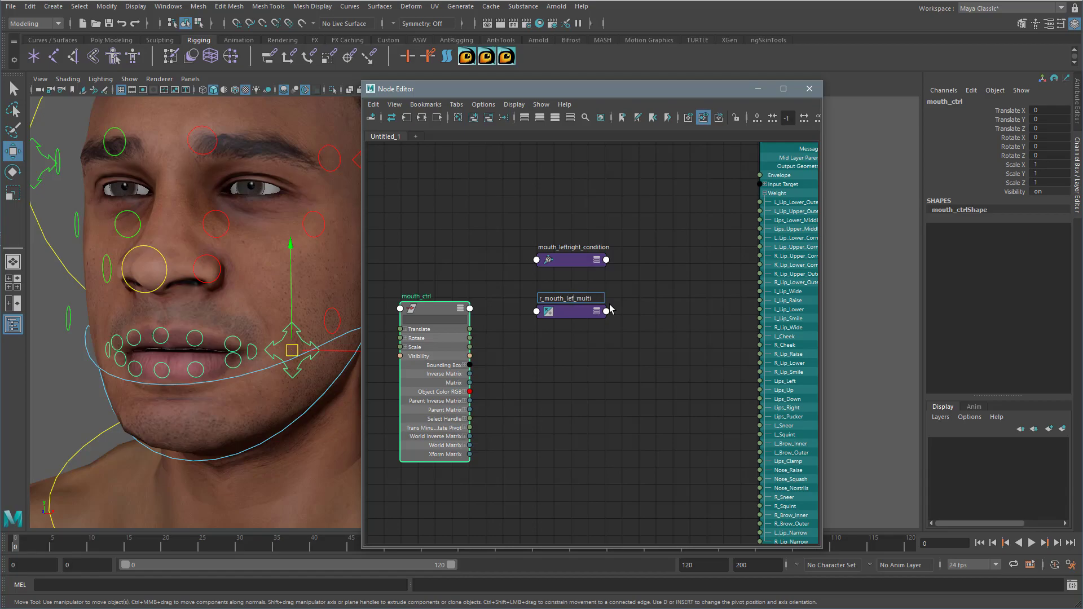
{"action": "type", "text": "leftright"}
{"action": "key", "text": "Return"}
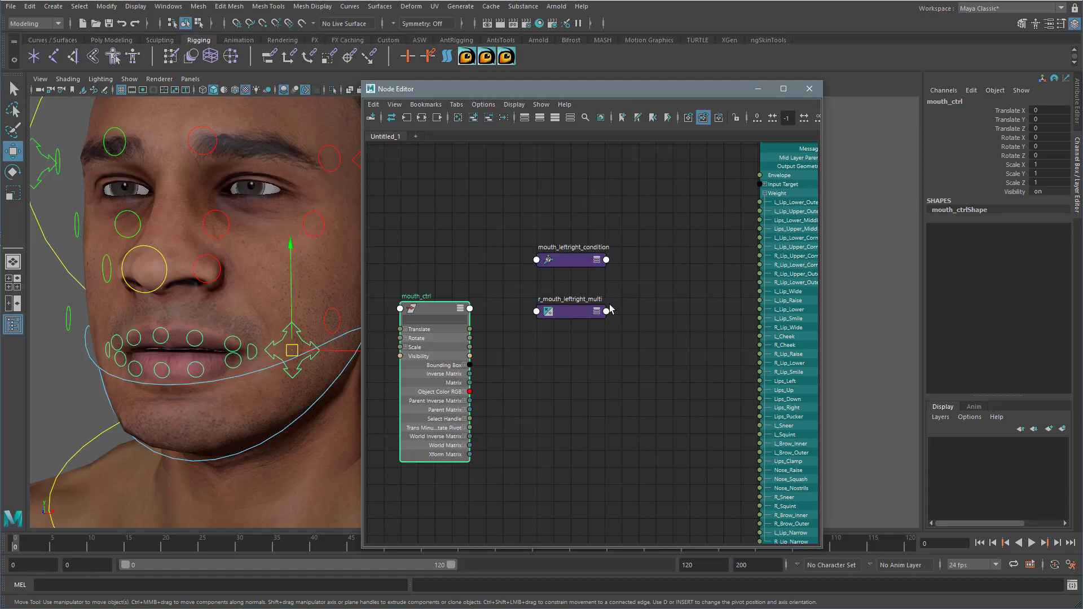
{"action": "double_click", "coordinate": [570, 300]}
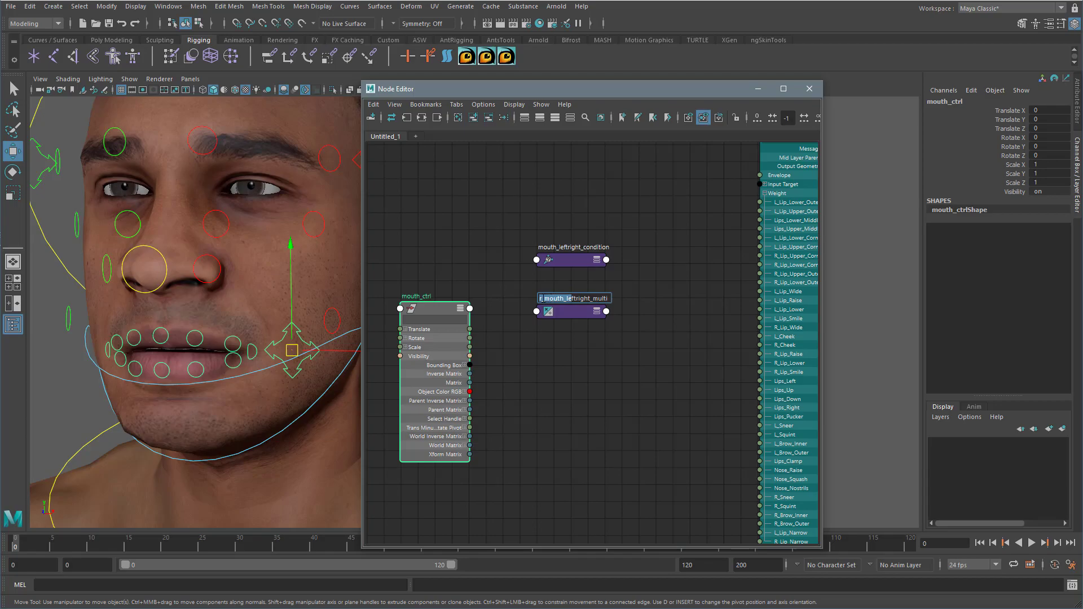
{"action": "key", "text": "BackSpace"}
{"action": "left_click", "coordinate": [593, 333]}
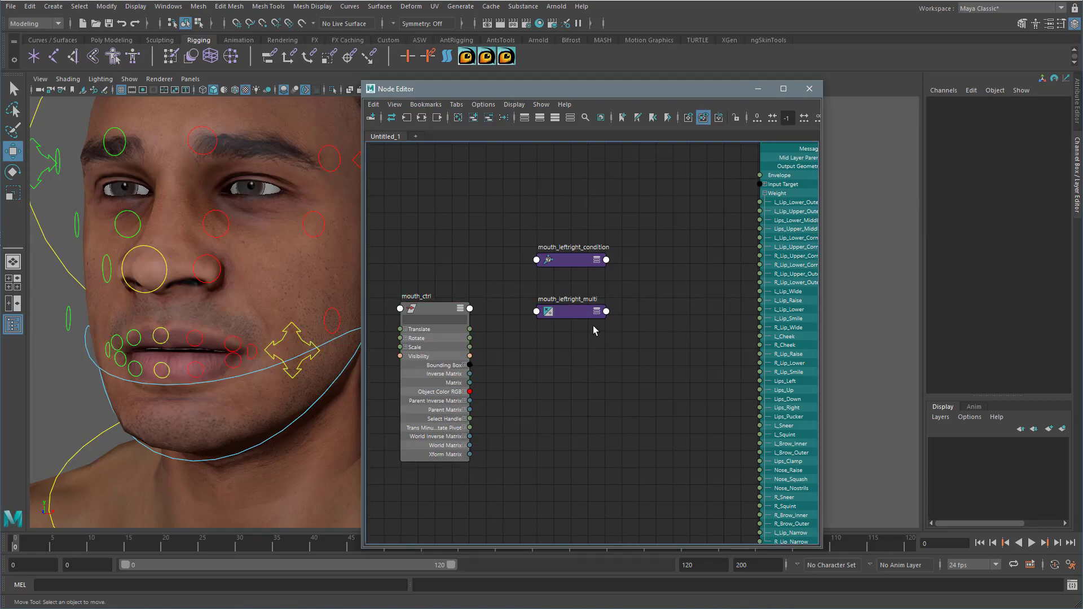
- Place mouth_leftright_multi beyond the condition node, expand both nodes, and reveal the condition's Color If True and Color If False channels
{"action": "left_click", "coordinate": [595, 314]}
{"action": "left_click_drag", "start_coordinate": [580, 311], "coordinate": [710, 290]}
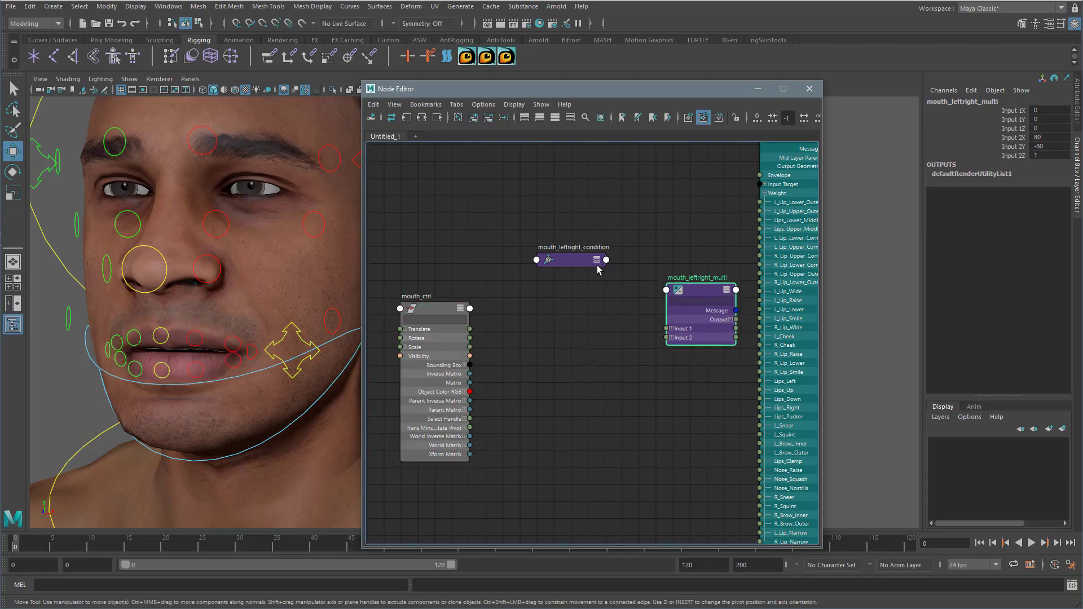
{"action": "left_click", "coordinate": [597, 261]}
{"action": "left_click", "coordinate": [597, 259]}
{"action": "left_click", "coordinate": [542, 307]}
{"action": "left_click", "coordinate": [541, 298]}
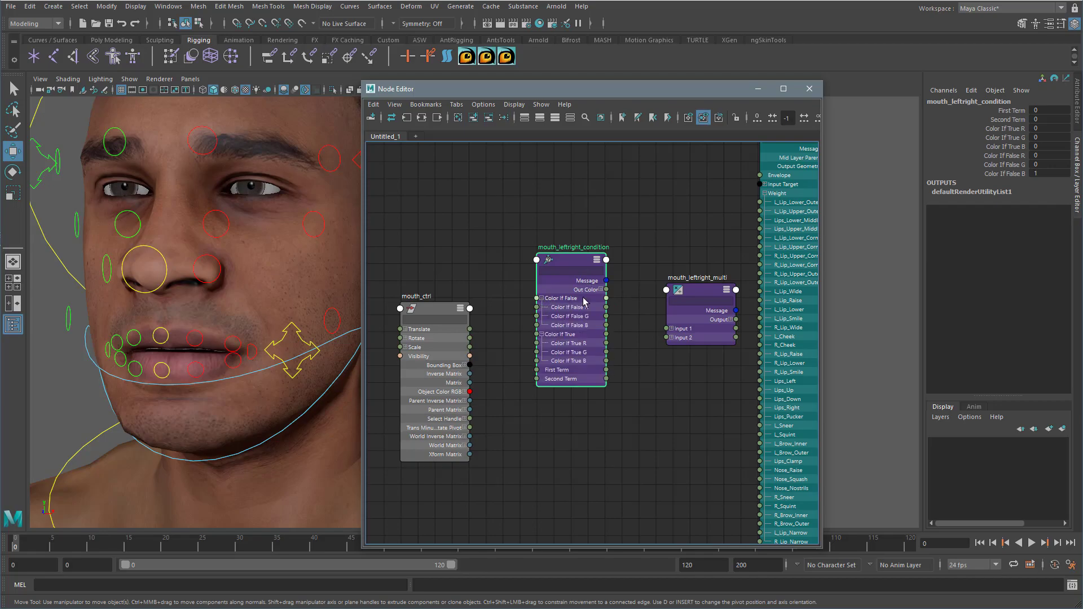
- Reveal the sub-channels of the condition's Out Color, the multiply node's Input 1, Input 2 and Output, and mouth_ctrl's Translate
{"action": "left_click", "coordinate": [601, 290]}
{"action": "left_click", "coordinate": [671, 328]}
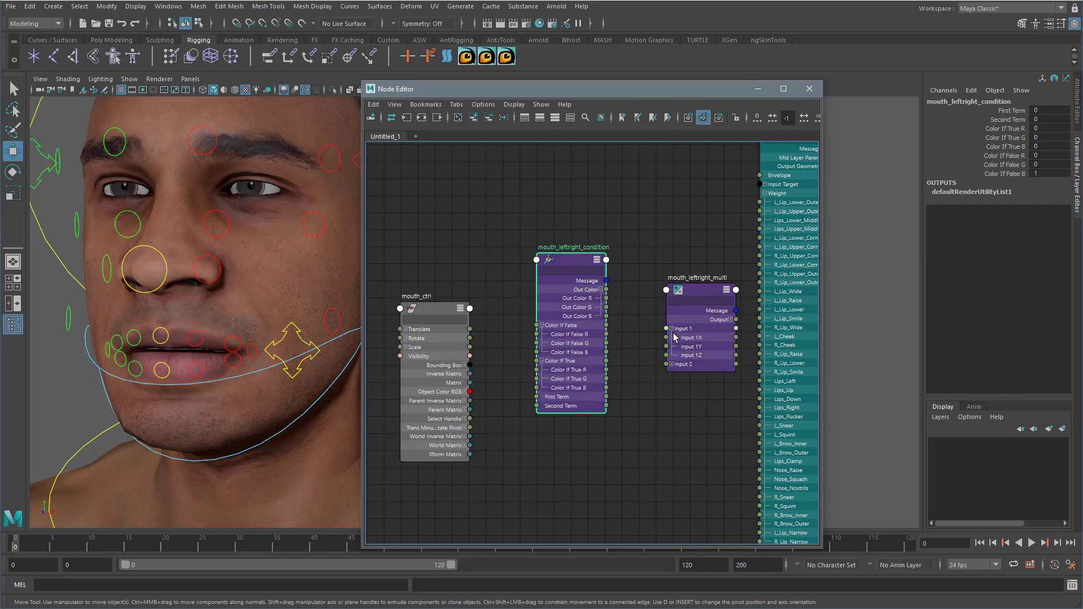
{"action": "left_click", "coordinate": [671, 364]}
{"action": "left_click", "coordinate": [731, 320]}
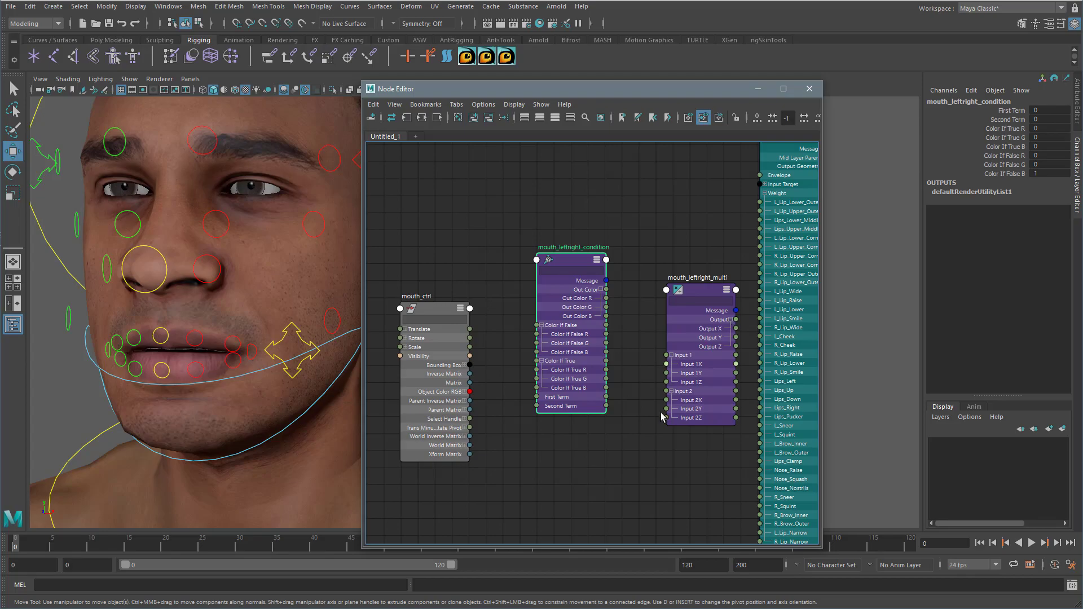
{"action": "left_click", "coordinate": [381, 305]}
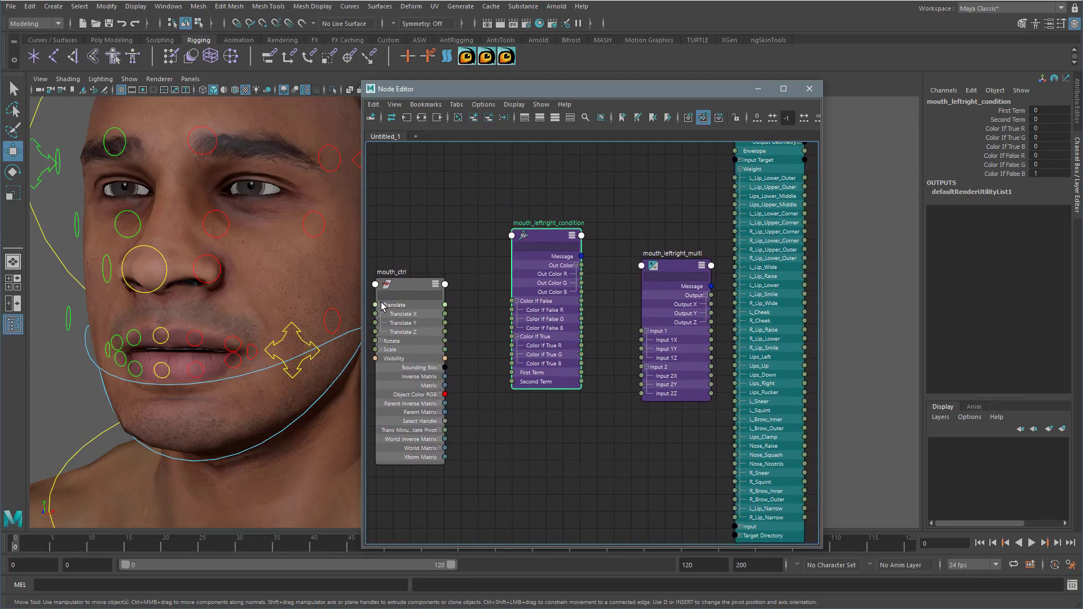
- Move mouth_ctrl along its X axis to check the direction, and undo the move
{"action": "left_click", "coordinate": [276, 351]}
{"action": "left_click_drag", "start_coordinate": [327, 353], "coordinate": [309, 352]}
{"action": "key", "text": "ctrl+z"}
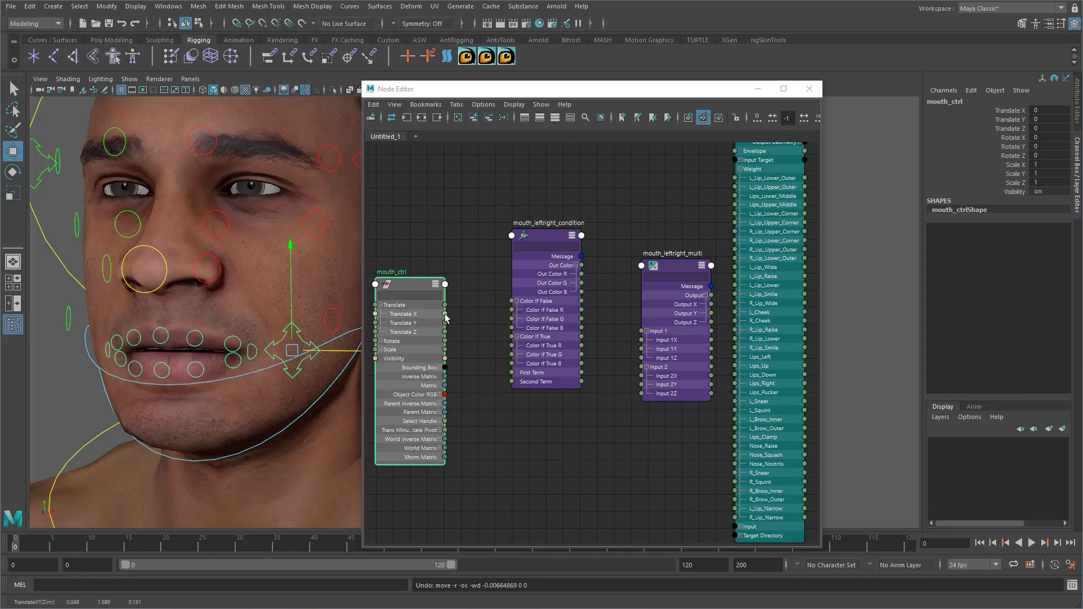
- Connect mouth_ctrl's Translate X to the First Term of mouth_leftright_condition and rearrange the nodes so they do not overlap
{"action": "left_click_drag", "start_coordinate": [446, 317], "coordinate": [512, 372]}
{"action": "middle_click_drag", "start_coordinate": [536, 316], "coordinate": [490, 317]}
{"action": "scroll", "coordinate": [467, 324], "scroll_direction": "down", "scroll_amount": 1}
{"action": "left_click_drag", "start_coordinate": [446, 304], "coordinate": [415, 302]}
{"action": "left_click_drag", "start_coordinate": [554, 331], "coordinate": [469, 247]}
{"action": "left_click_drag", "start_coordinate": [624, 268], "coordinate": [625, 388]}
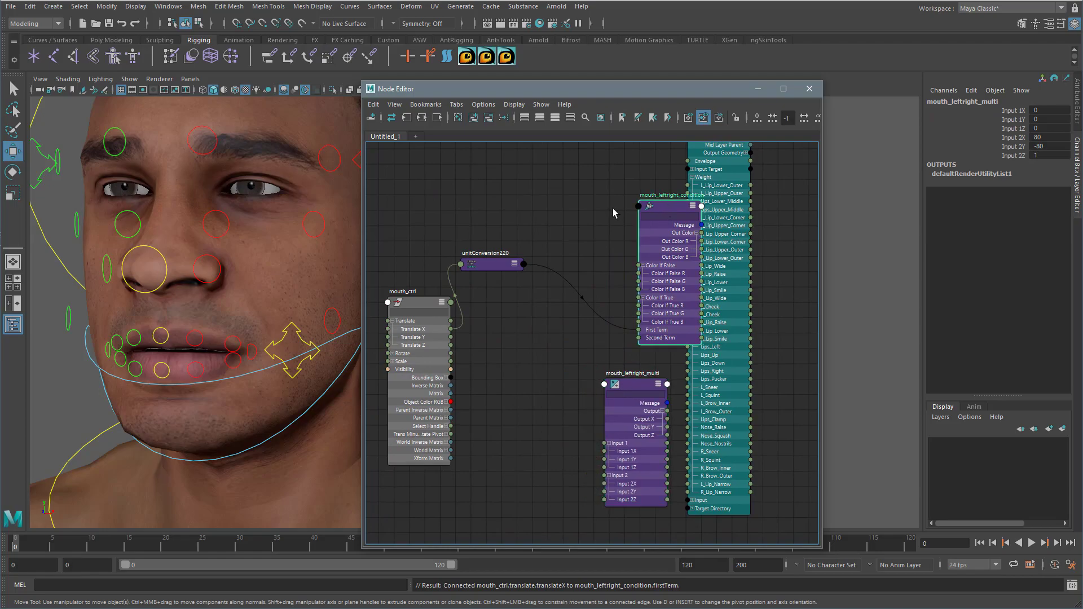
{"action": "left_click_drag", "start_coordinate": [655, 212], "coordinate": [574, 206]}
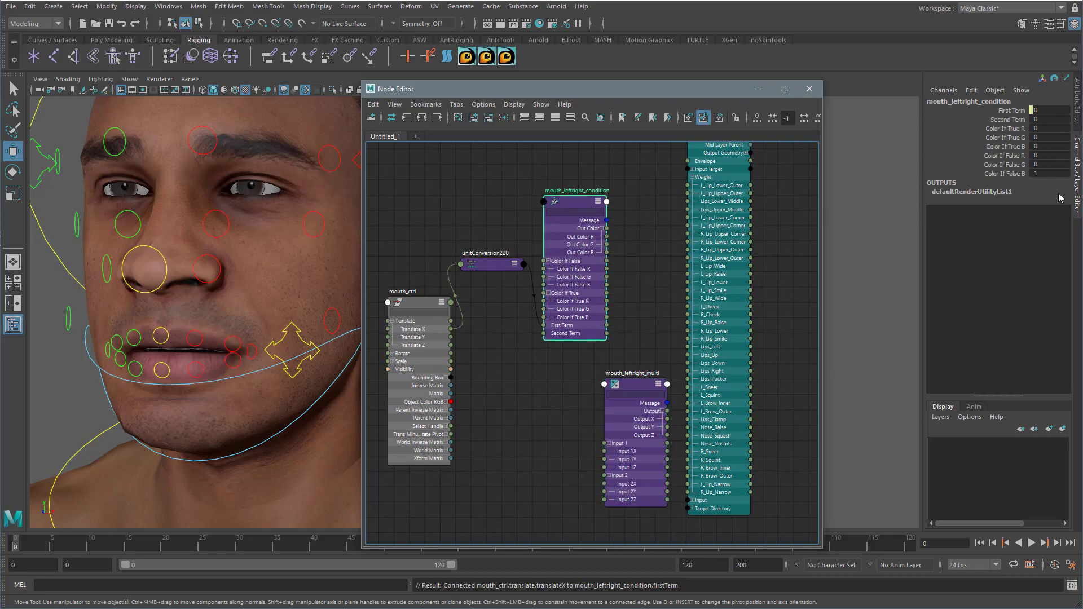
- Connect mouth_ctrl's Translate X to Color If True R of mouth_leftright_condition and move the Head_BS node clear of it
{"action": "left_click", "coordinate": [1078, 119]}
{"action": "left_click_drag", "start_coordinate": [929, 251], "coordinate": [886, 251]}
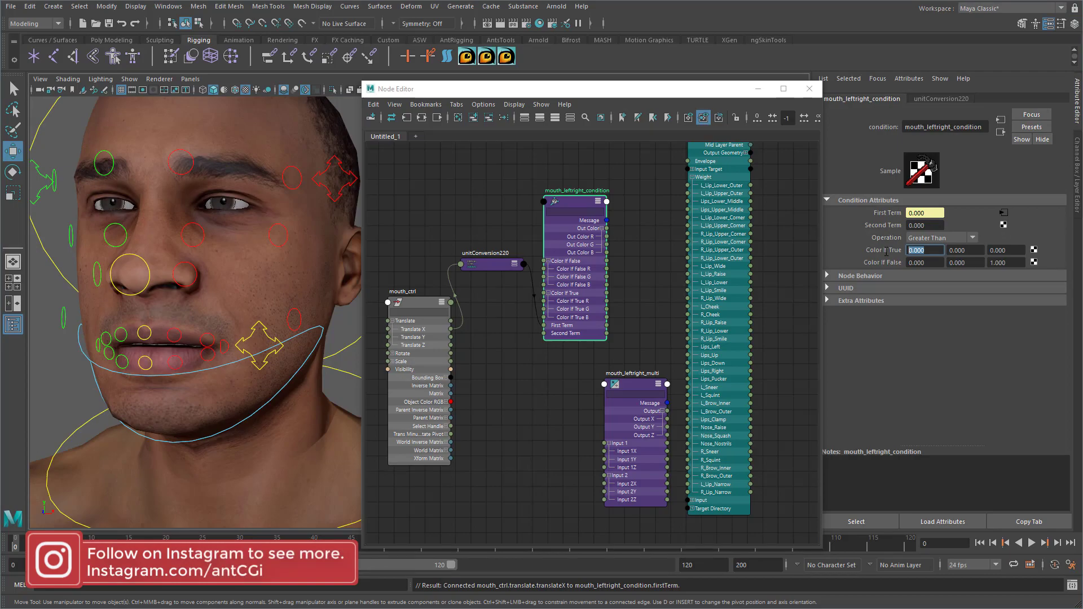
{"action": "left_click", "coordinate": [954, 263]}
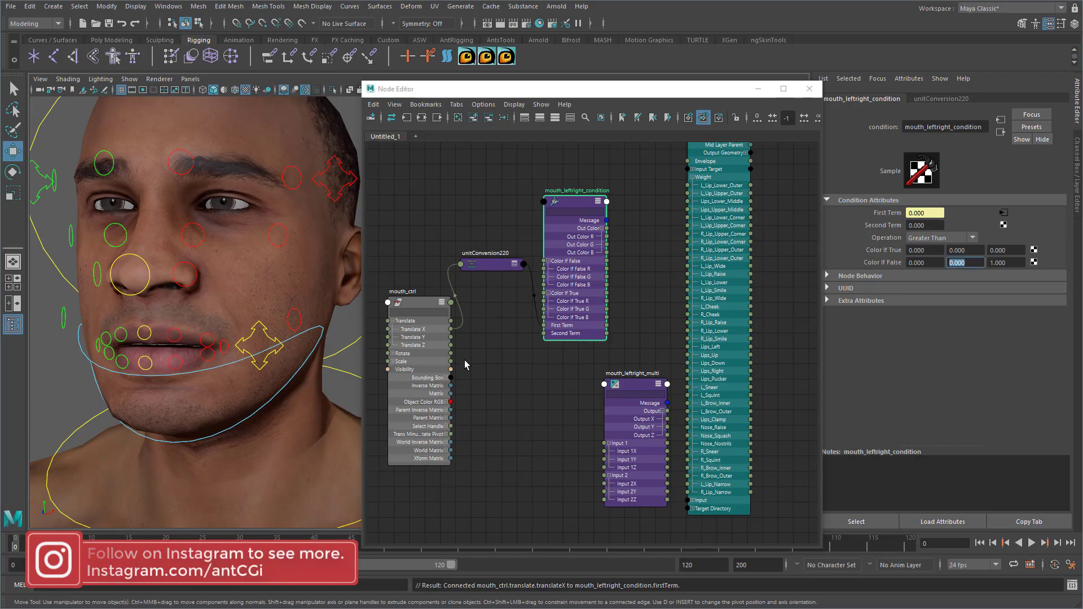
{"action": "left_click_drag", "start_coordinate": [450, 332], "coordinate": [545, 302]}
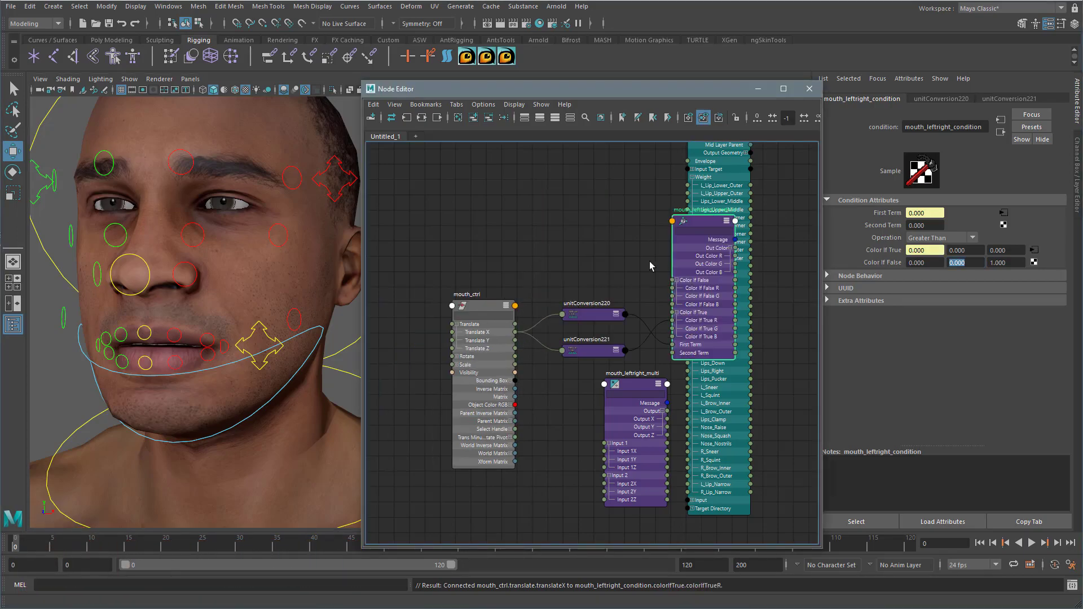
{"action": "middle_click_drag", "start_coordinate": [659, 262], "coordinate": [566, 324], "text": "alt"}
{"action": "left_click_drag", "start_coordinate": [626, 187], "coordinate": [725, 186]}
{"action": "middle_click_drag", "start_coordinate": [559, 337], "coordinate": [622, 261], "text": "alt"}
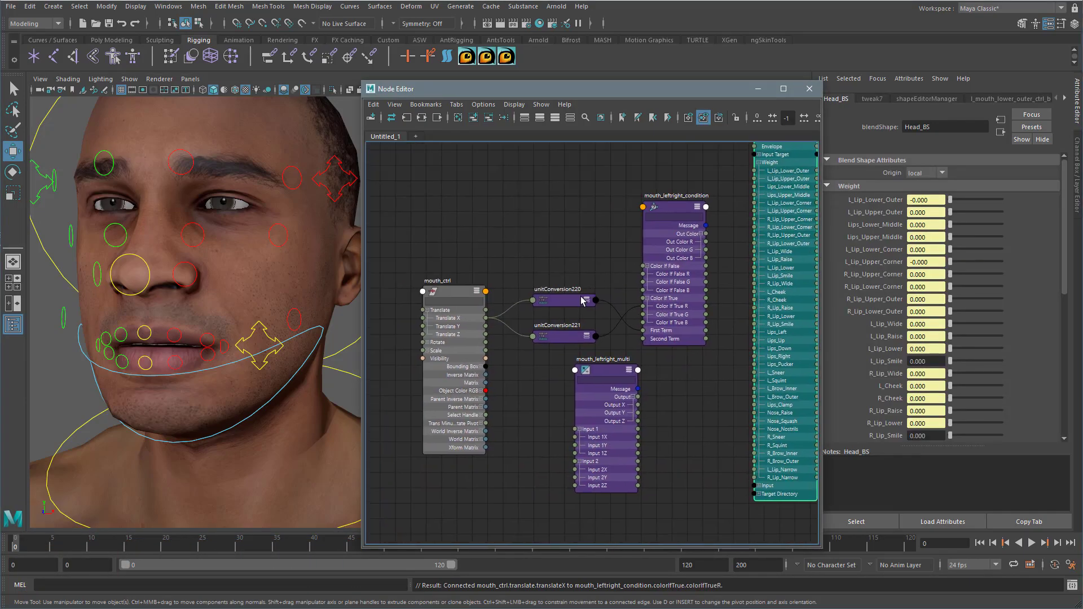
- Connect mouth_ctrl's Translate X to Color If False G of mouth_leftright_condition and place mouth_leftright_multi between the condition and Head_BS
{"action": "left_click", "coordinate": [510, 373]}
{"action": "left_click_drag", "start_coordinate": [485, 318], "coordinate": [643, 282]}
{"action": "middle_click_drag", "start_coordinate": [674, 373], "coordinate": [500, 417], "text": "alt"}
{"action": "middle_click_drag", "start_coordinate": [595, 254], "coordinate": [595, 270], "text": "alt"}
{"action": "left_click_drag", "start_coordinate": [602, 163], "coordinate": [737, 160]}
{"action": "middle_click_drag", "start_coordinate": [590, 422], "coordinate": [640, 358], "text": "alt"}
{"action": "left_click", "coordinate": [618, 405]}
{"action": "left_click_drag", "start_coordinate": [481, 372], "coordinate": [688, 240]}
{"action": "middle_click_drag", "start_coordinate": [588, 387], "coordinate": [560, 440], "text": "alt"}
{"action": "right_click_drag", "start_coordinate": [561, 440], "coordinate": [594, 446], "text": "alt"}
{"action": "middle_click_drag", "start_coordinate": [594, 446], "coordinate": [582, 449], "text": "alt"}
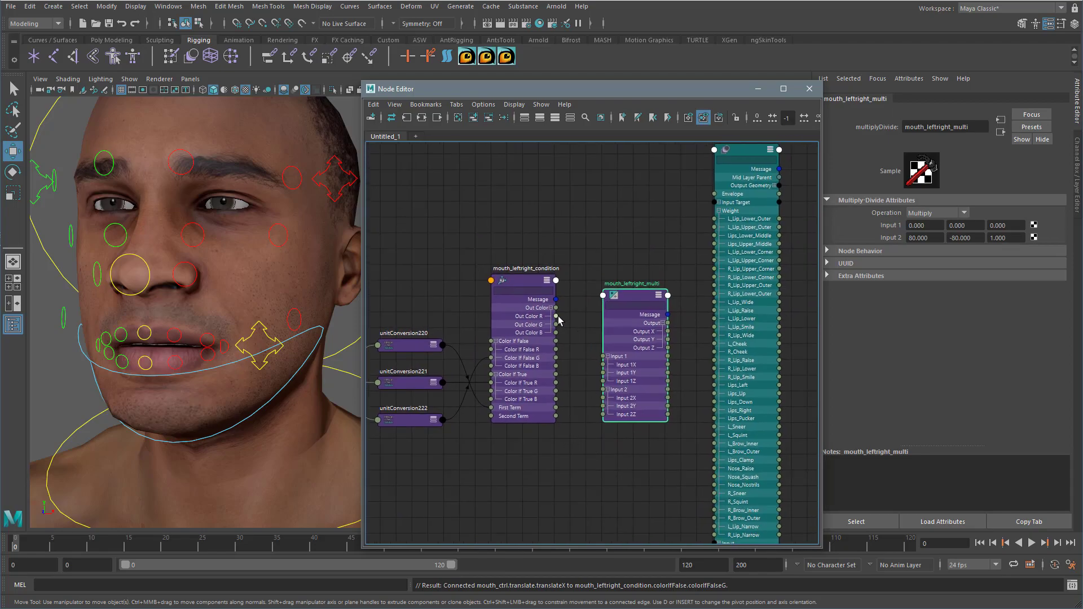
- Connect the condition's Out Color R to Input 1X and Out Color G to Input 1Y of mouth_leftright_multi
{"action": "left_click_drag", "start_coordinate": [585, 365], "coordinate": [603, 365]}
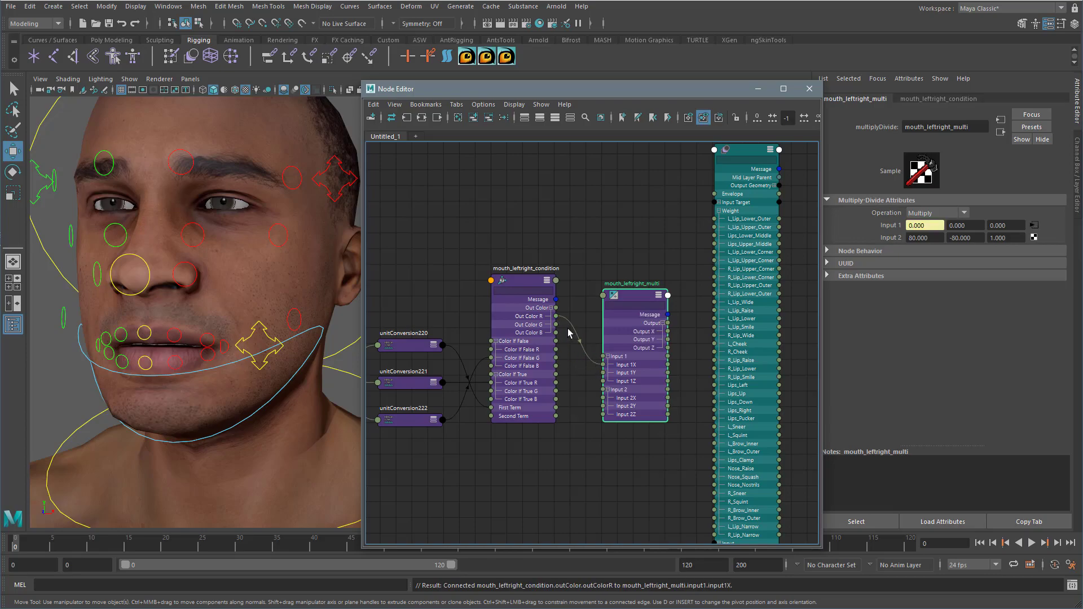
{"action": "left_click_drag", "start_coordinate": [557, 325], "coordinate": [604, 372]}
{"action": "middle_click_drag", "start_coordinate": [642, 458], "coordinate": [556, 419], "text": "alt"}
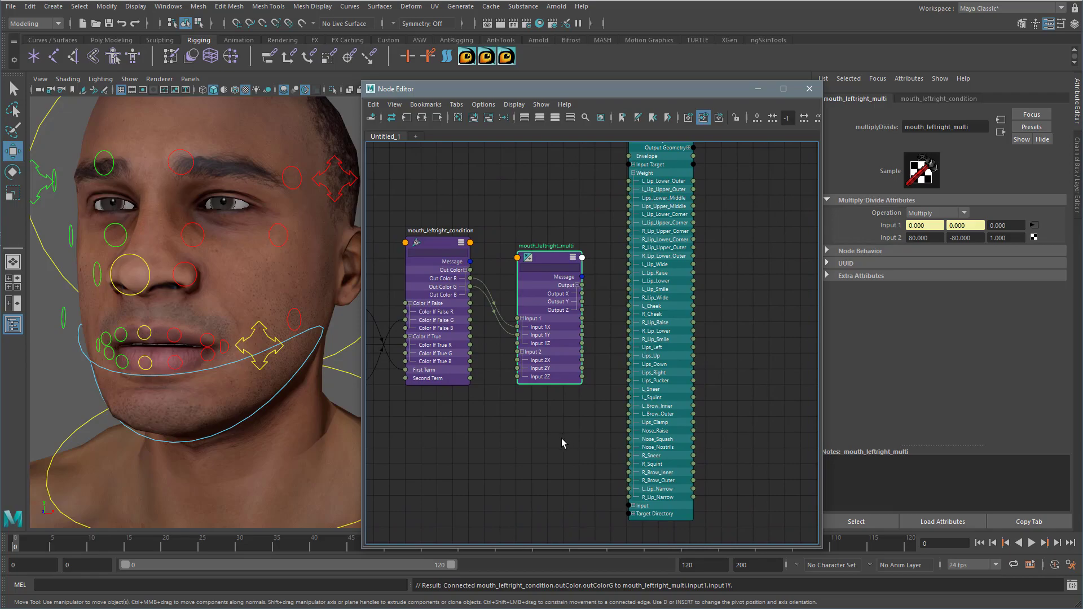
- Connect mouth_leftright_multi's Output X to the Lips_Left weight and Output Y to the Lips_Right weight of Head_BS
{"action": "middle_click_drag", "start_coordinate": [583, 438], "coordinate": [606, 441], "text": "alt"}
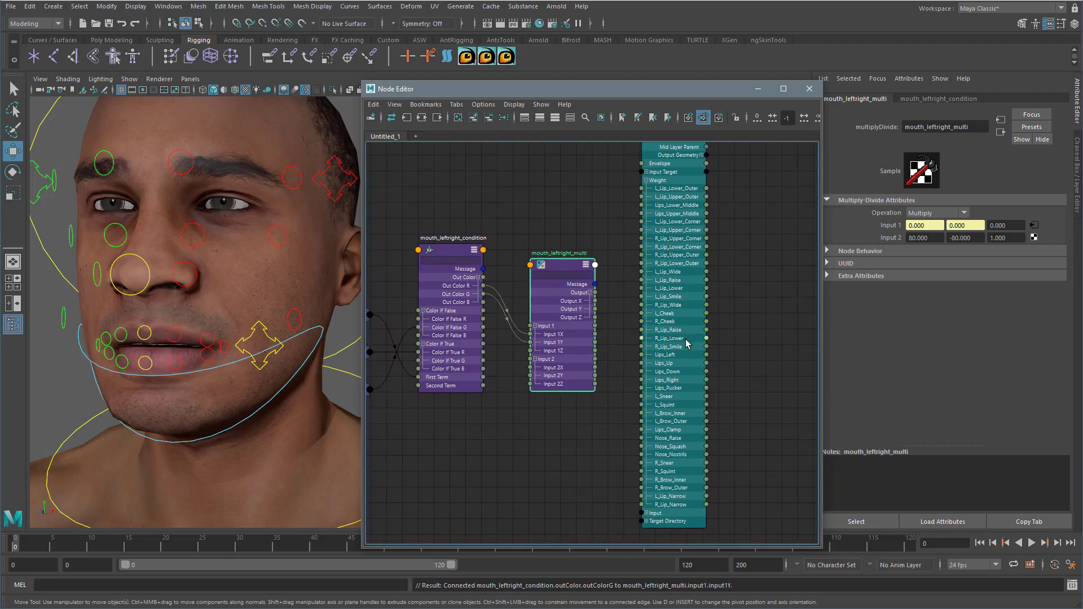
{"action": "middle_click_drag", "start_coordinate": [604, 408], "coordinate": [598, 411], "text": "alt"}
{"action": "left_click_drag", "start_coordinate": [589, 305], "coordinate": [636, 360]}
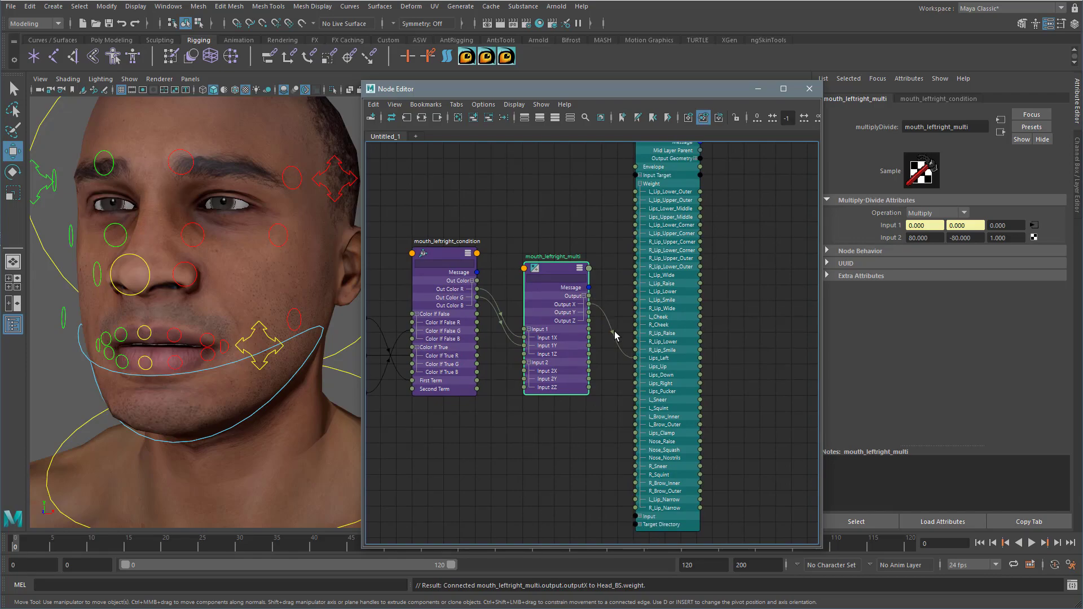
{"action": "left_click_drag", "start_coordinate": [589, 313], "coordinate": [635, 384]}
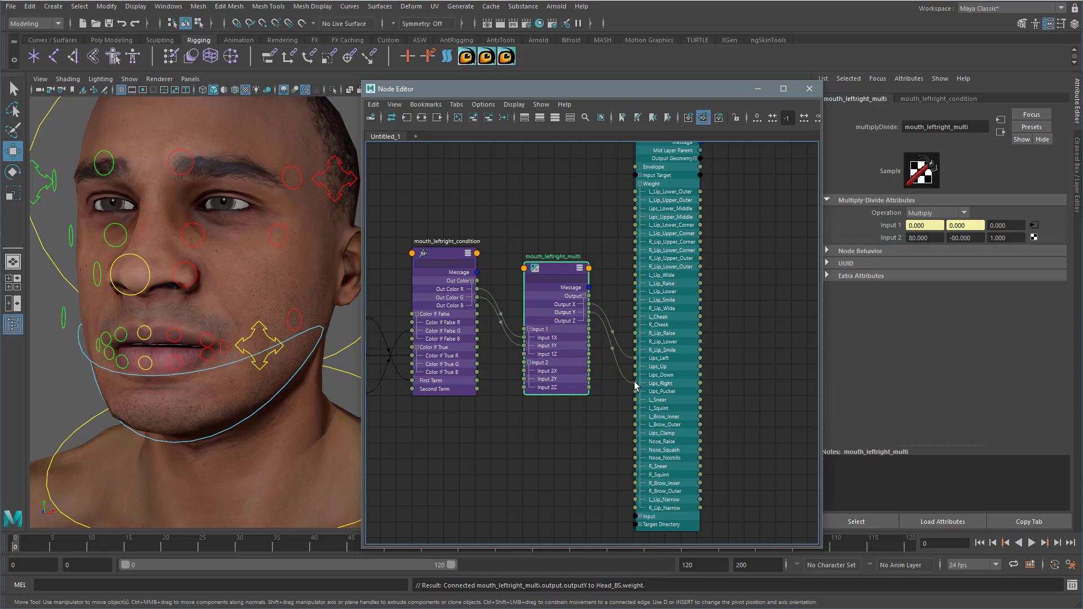
- Test the left-right lip motion by moving mouth_ctrl sideways, and undo the move
{"action": "left_click", "coordinate": [267, 329]}
{"action": "mouse_move", "coordinate": [299, 354]}
{"action": "left_mouse_down"}
{"action": "mouse_move", "coordinate": [317, 353]}
{"action": "mouse_move", "coordinate": [285, 346]}
{"action": "mouse_move", "coordinate": [325, 346]}
{"action": "mouse_move", "coordinate": [243, 346]}
{"action": "mouse_move", "coordinate": [337, 347]}
{"action": "mouse_move", "coordinate": [307, 347]}
{"action": "left_mouse_up"}
{"action": "key", "text": "ctrl+z"}
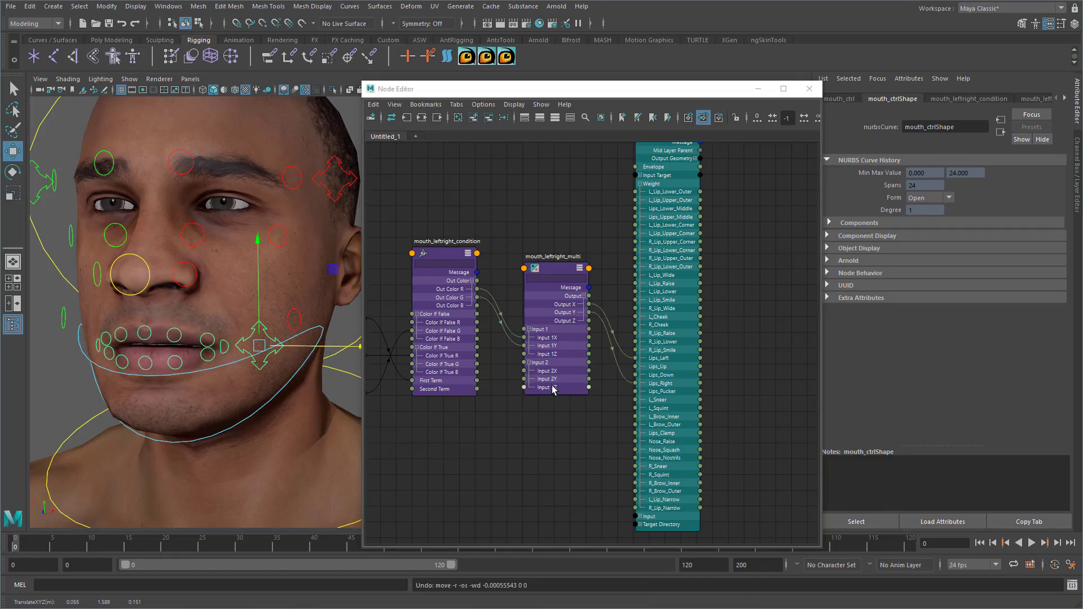
- Duplicate the mouth_leftright_condition and mouth_leftright_multi nodes
{"action": "middle_click_drag", "start_coordinate": [505, 300], "coordinate": [574, 316], "text": "alt"}
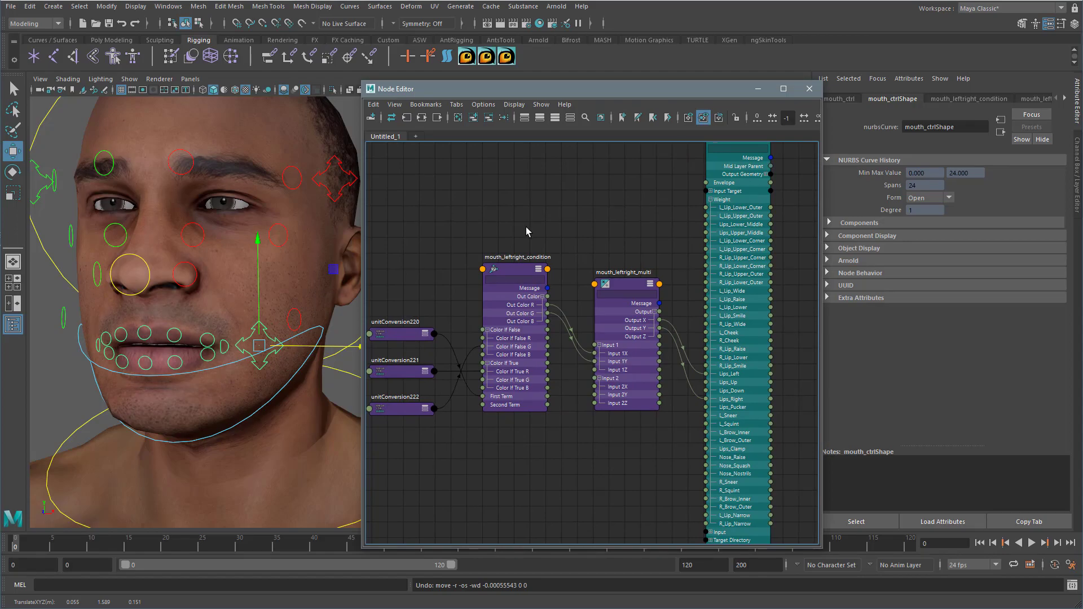
{"action": "left_click_drag", "start_coordinate": [526, 228], "coordinate": [623, 282]}
{"action": "key", "text": "ctrl+d"}
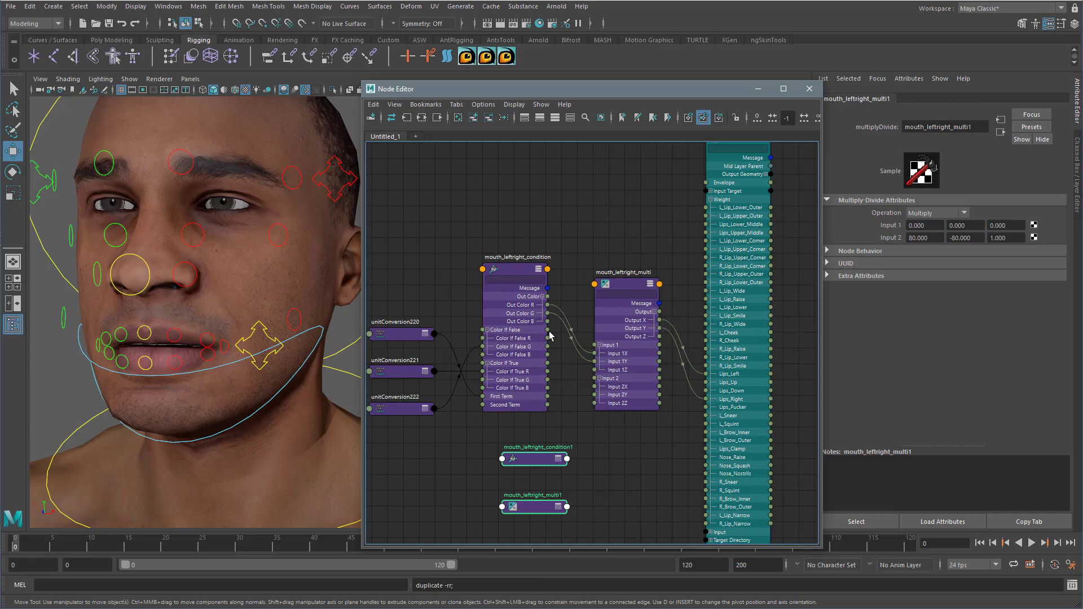
- Remove the three unit conversions and the original left-right condition and multiply nodes from the graph
{"action": "middle_click_drag", "start_coordinate": [491, 288], "coordinate": [557, 269], "text": "alt"}
{"action": "left_click_drag", "start_coordinate": [604, 342], "coordinate": [695, 400]}
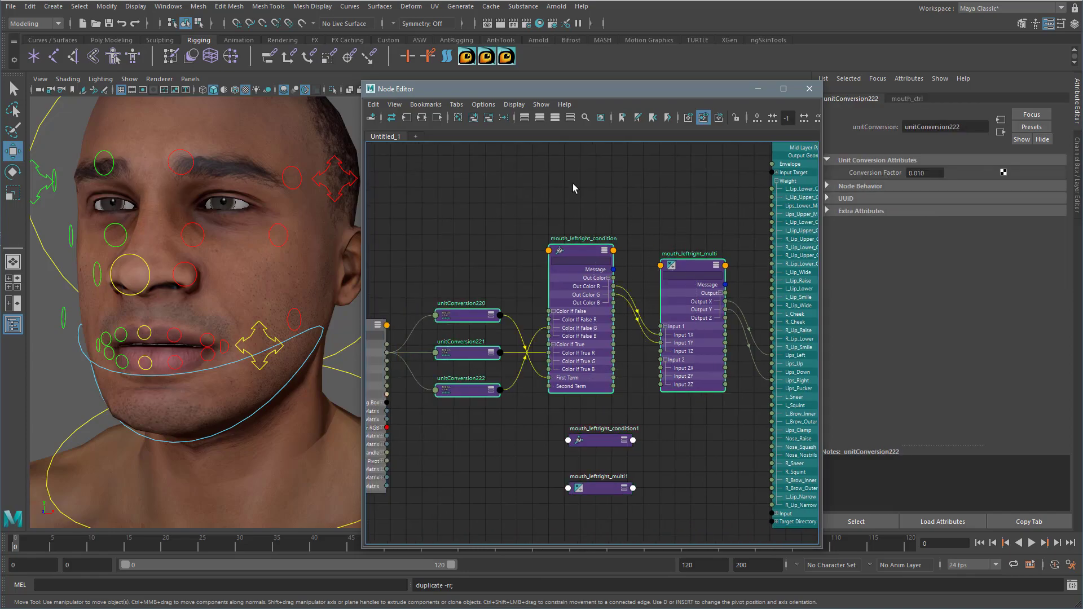
{"action": "left_click", "coordinate": [486, 119]}
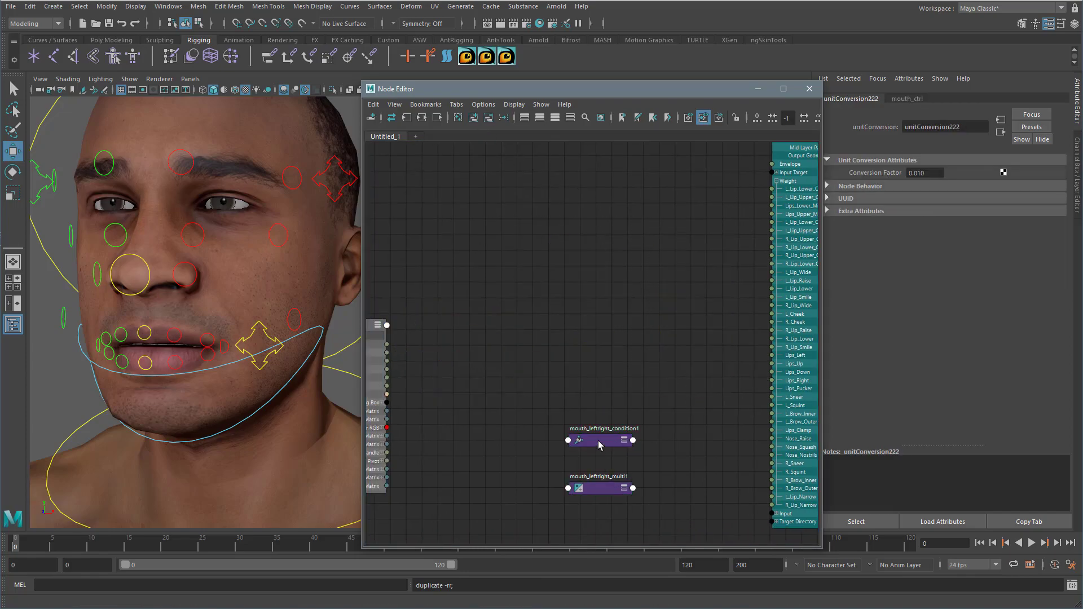
- Place the two duplicated nodes between mouth_ctrl and Head_BS and rename the condition as mouth_updown_condition
{"action": "left_click_drag", "start_coordinate": [599, 444], "coordinate": [534, 349]}
{"action": "left_click_drag", "start_coordinate": [603, 488], "coordinate": [648, 363]}
{"action": "double_click", "coordinate": [543, 333]}
{"action": "key", "text": "Left"}
{"action": "key", "text": "Left"}
{"action": "key", "text": "Left"}
{"action": "key", "text": "Left"}
{"action": "key", "text": "Left"}
{"action": "key", "text": "Left"}
{"action": "key", "text": "Left"}
{"action": "key", "text": "Left"}
{"action": "key", "text": "Left"}
{"action": "key", "text": "Left"}
{"action": "key", "text": "Left"}
{"action": "key", "text": "BackSpace"}
{"action": "key", "text": "BackSpace"}
{"action": "key", "text": "BackSpace"}
{"action": "key", "text": "BackSpace"}
{"action": "key", "text": "BackSpace"}
{"action": "key", "text": "BackSpace"}
{"action": "key", "text": "BackSpace"}
{"action": "key", "text": "BackSpace"}
{"action": "key", "text": "BackSpace"}
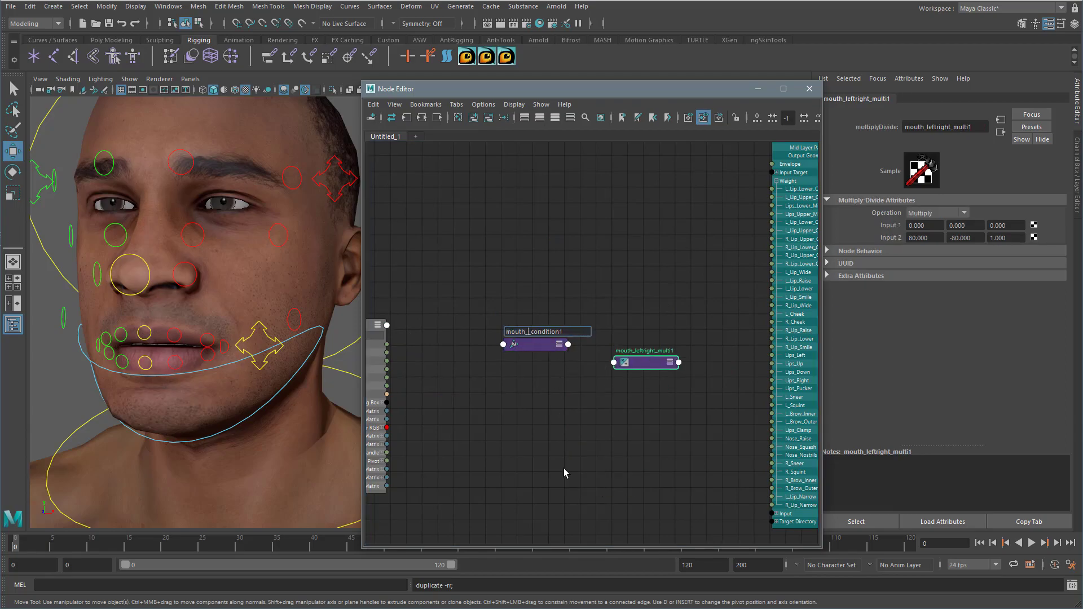
{"action": "type", "text": "updown"}
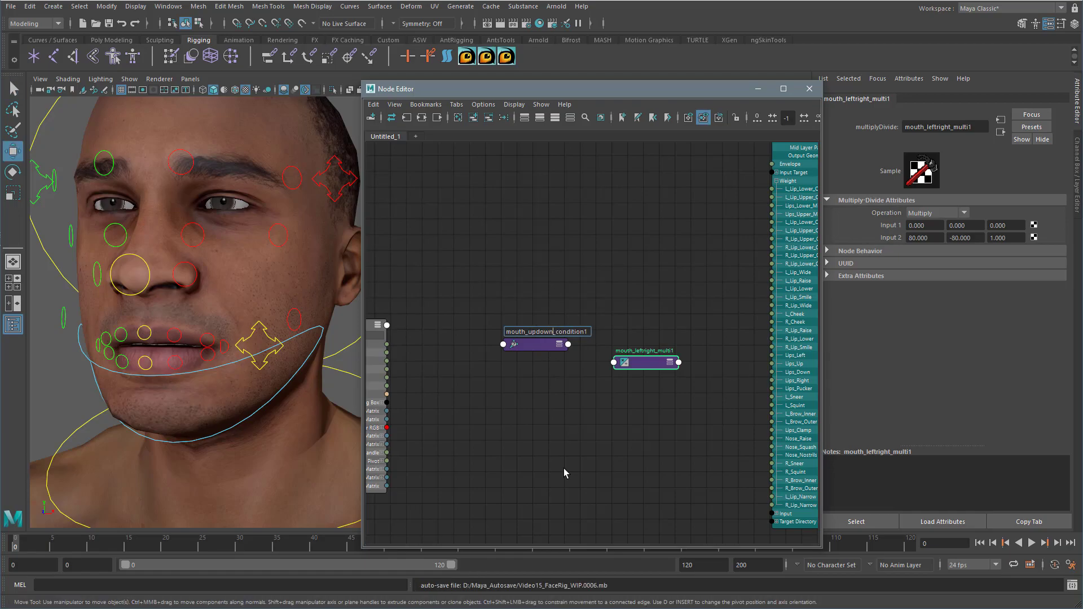
{"action": "key", "text": "Return"}
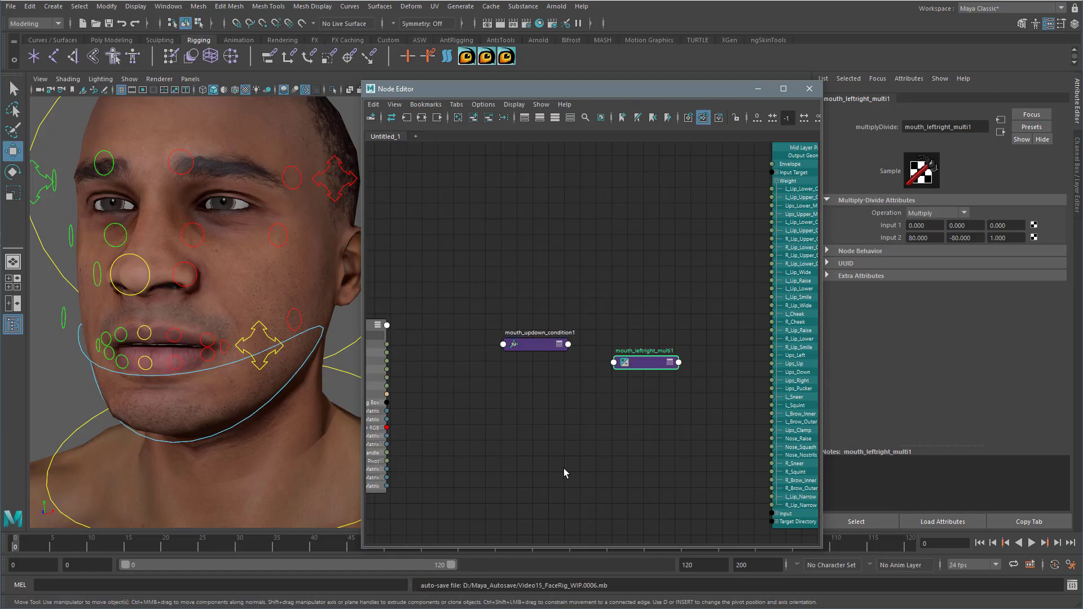
{"action": "double_click", "coordinate": [553, 333]}
{"action": "left_click", "coordinate": [590, 332]}
{"action": "key", "text": "BackSpace"}
{"action": "key", "text": "Return"}
- Rename the duplicated multiply-divide node as mouth_updown_multi
{"action": "double_click", "coordinate": [641, 351]}
{"action": "left_click", "coordinate": [685, 349]}
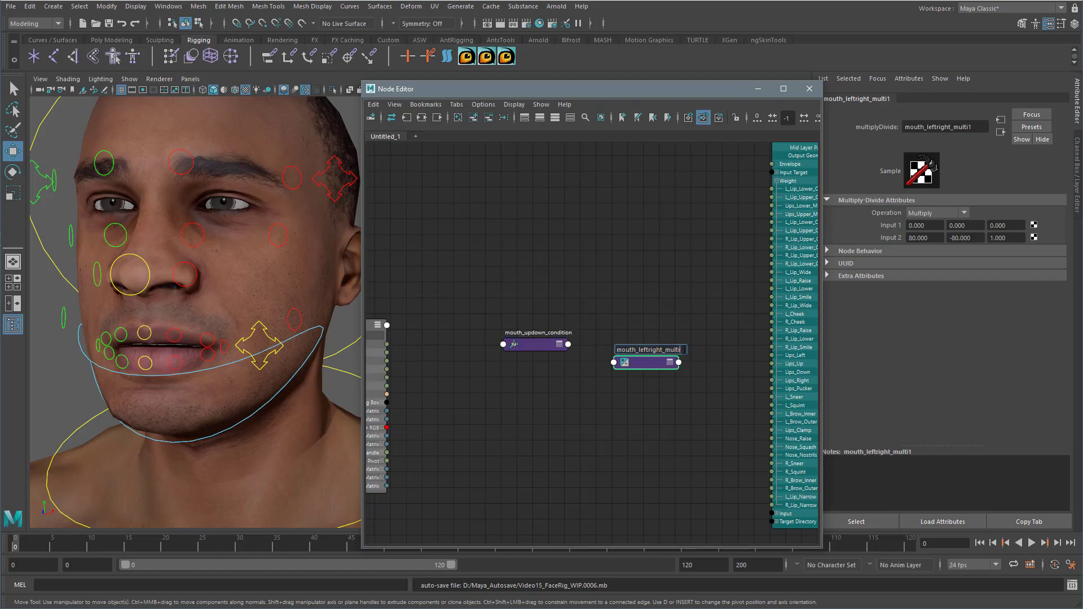
{"action": "key", "text": "BackSpace"}
{"action": "key", "text": "BackSpace"}
{"action": "key", "text": "BackSpace"}
{"action": "key", "text": "BackSpace"}
{"action": "key", "text": "BackSpace"}
{"action": "key", "text": "BackSpace"}
{"action": "key", "text": "BackSpace"}
{"action": "key", "text": "BackSpace"}
{"action": "type", "text": "updown"}
{"action": "key", "text": "Return"}
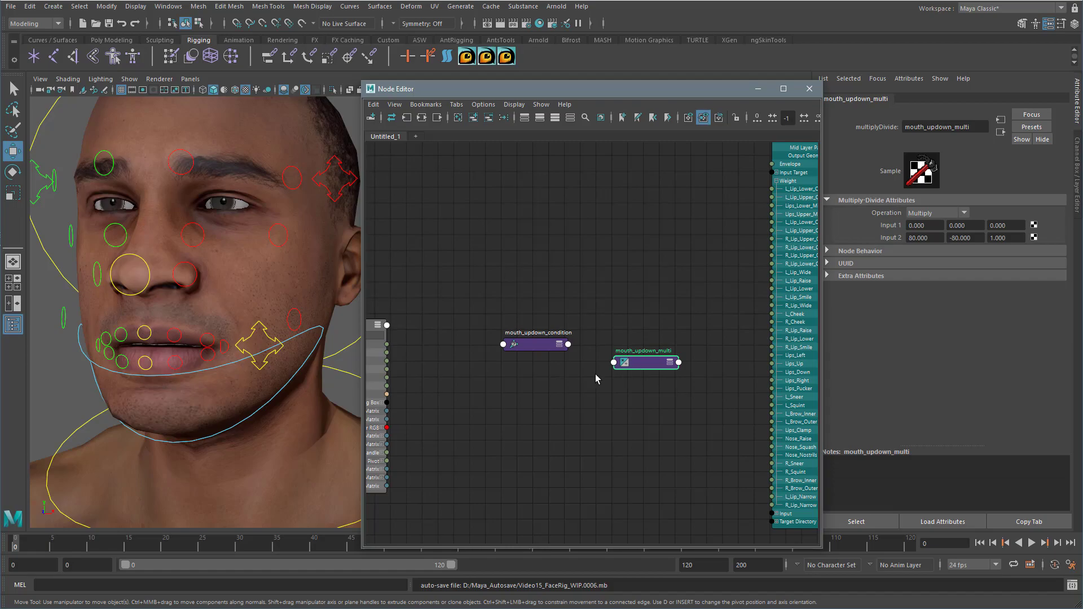
- Expand mouth_updown_condition with its Color If True and False channels, and connect mouth_ctrl's Translate Y to its First Term
{"action": "left_click", "coordinate": [559, 345]}
{"action": "left_click", "coordinate": [559, 345]}
{"action": "left_click_drag", "start_coordinate": [543, 343], "coordinate": [525, 304]}
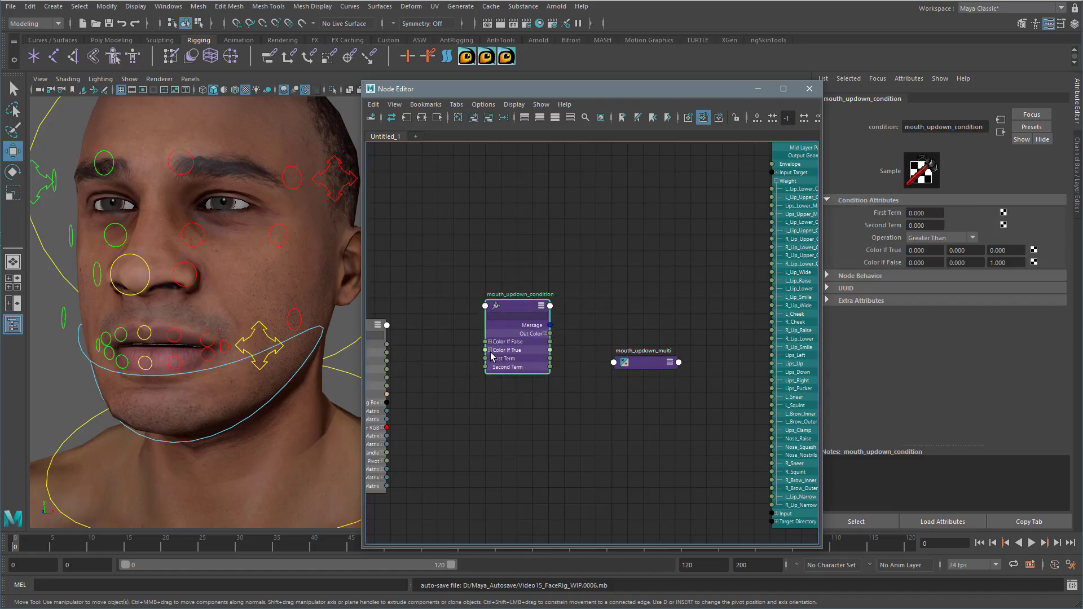
{"action": "left_click", "coordinate": [491, 341]}
{"action": "left_click", "coordinate": [490, 375]}
{"action": "middle_click_drag", "start_coordinate": [470, 406], "coordinate": [515, 401], "text": "alt"}
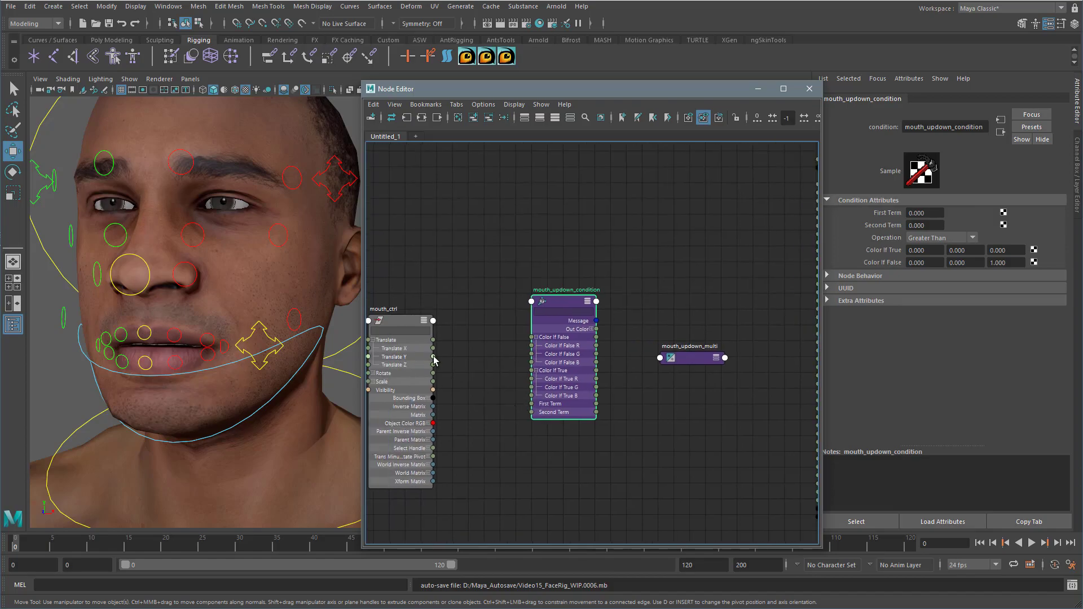
{"action": "left_click_drag", "start_coordinate": [433, 358], "coordinate": [531, 403]}
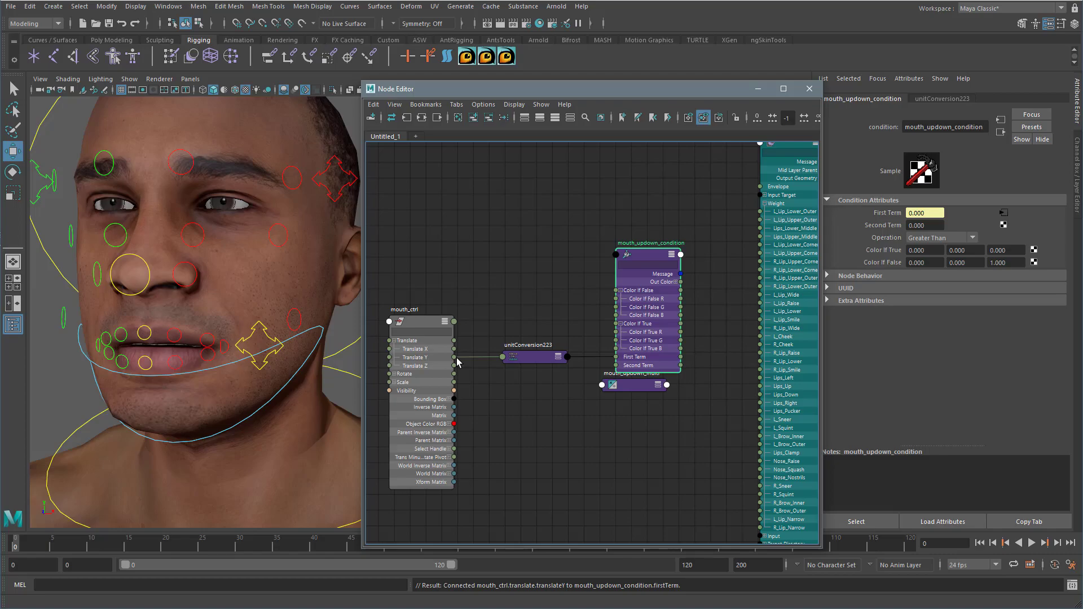
- Connect mouth_ctrl's Translate Y to Color If True R and Color If False G of mouth_updown_condition
{"action": "left_click_drag", "start_coordinate": [454, 358], "coordinate": [615, 331]}
{"action": "left_click_drag", "start_coordinate": [512, 323], "coordinate": [675, 286]}
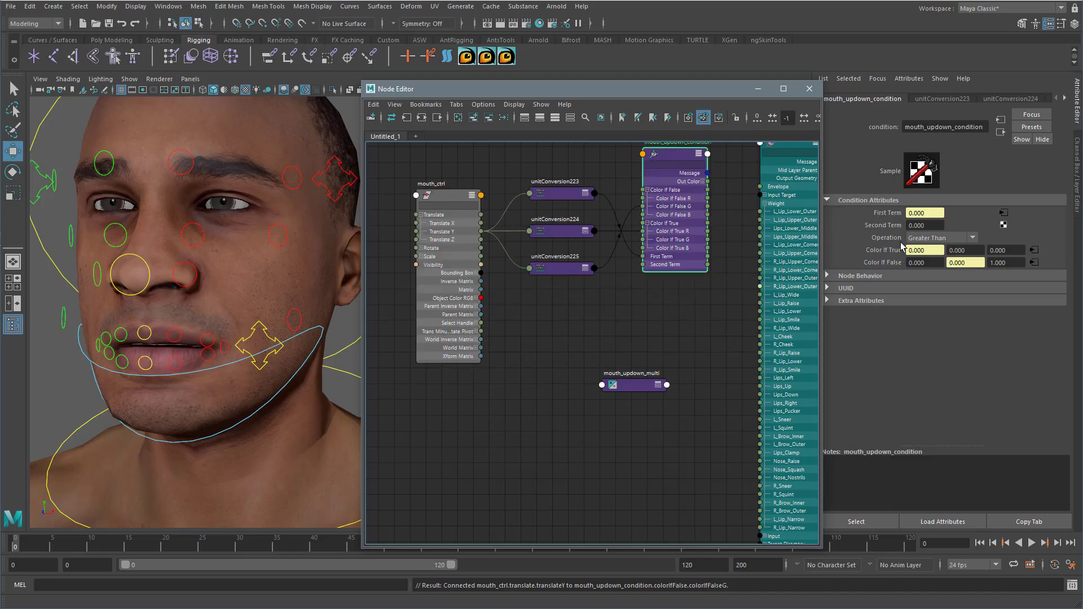
- Make room beside Head_BS, place mouth_updown_multi between it and mouth_updown_condition, and expand the multiply node's inputs and outputs
{"action": "middle_click_drag", "start_coordinate": [682, 325], "coordinate": [545, 400], "text": "alt"}
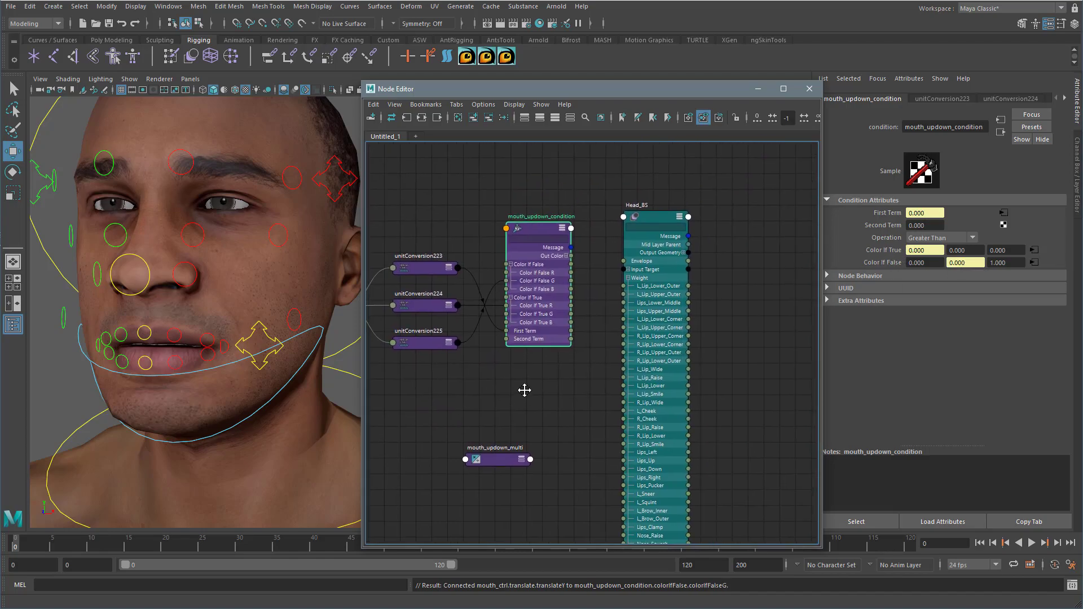
{"action": "left_click_drag", "start_coordinate": [648, 215], "coordinate": [763, 216]}
{"action": "left_click_drag", "start_coordinate": [492, 462], "coordinate": [659, 242]}
{"action": "left_click", "coordinate": [687, 241]}
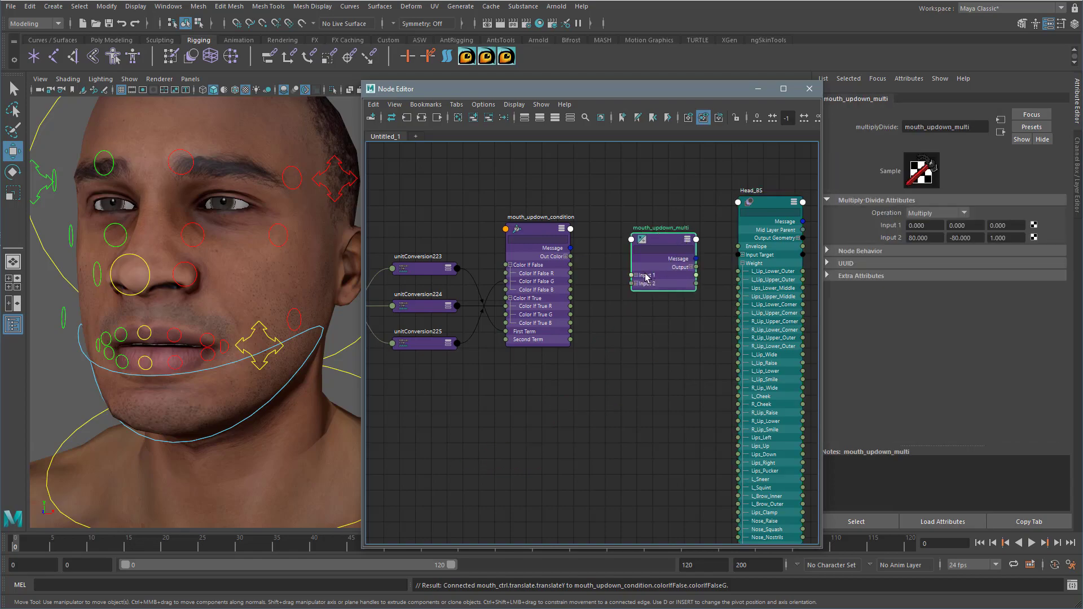
{"action": "left_click", "coordinate": [637, 275]}
{"action": "left_click", "coordinate": [639, 309]}
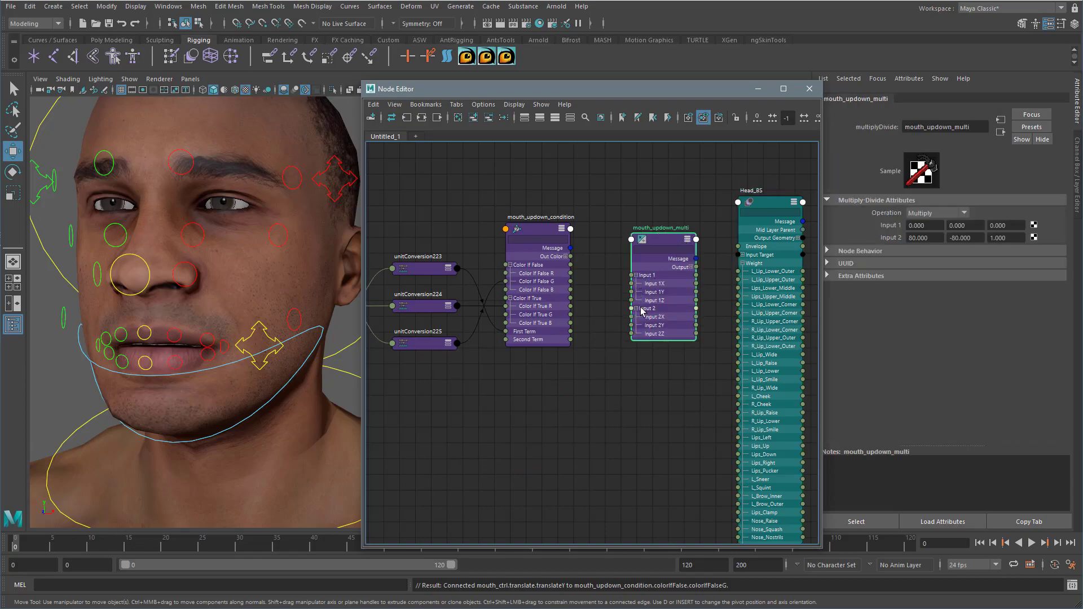
{"action": "left_click", "coordinate": [692, 267]}
{"action": "left_click_drag", "start_coordinate": [666, 239], "coordinate": [644, 242]}
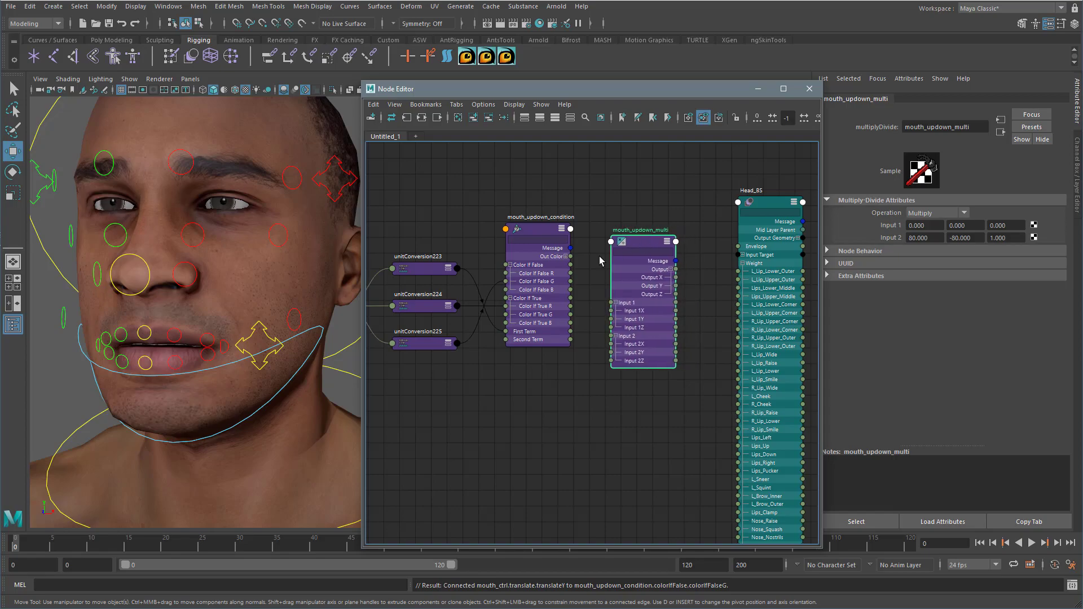
- Connect mouth_updown_condition's Out Color R and Out Color G to Input 1X and Input 1Y of mouth_updown_multi
{"action": "left_click", "coordinate": [565, 256]}
{"action": "left_click_drag", "start_coordinate": [571, 266], "coordinate": [611, 311]}
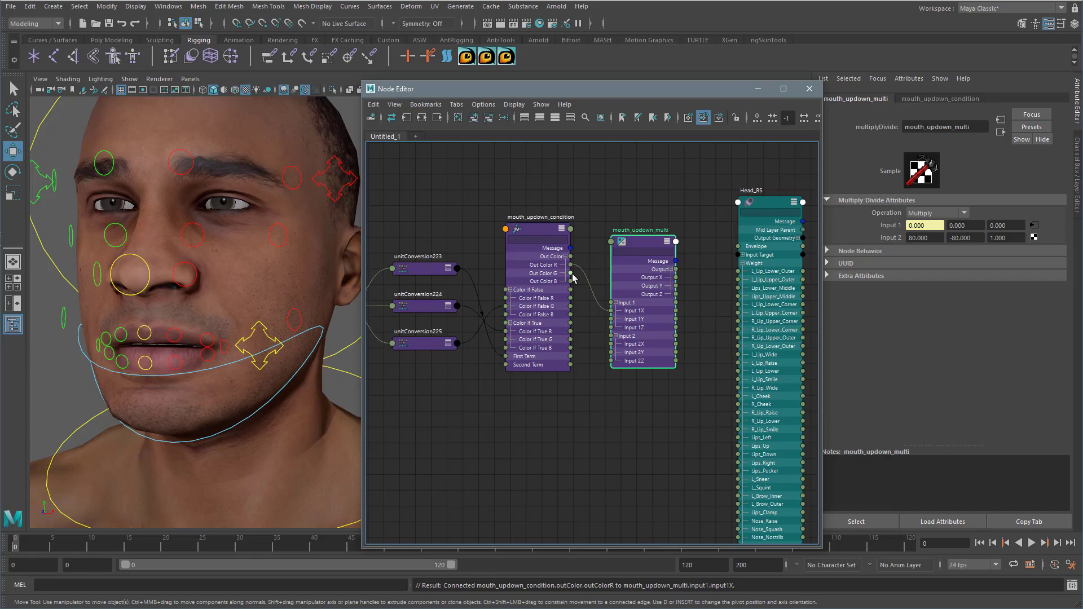
{"action": "left_click_drag", "start_coordinate": [571, 274], "coordinate": [611, 319]}
- Connect mouth_updown_multi's Output X to the Lips_Up weight and Output Y to the Lips_Down weight of Head_BS
{"action": "middle_click_drag", "start_coordinate": [678, 415], "coordinate": [588, 367]}
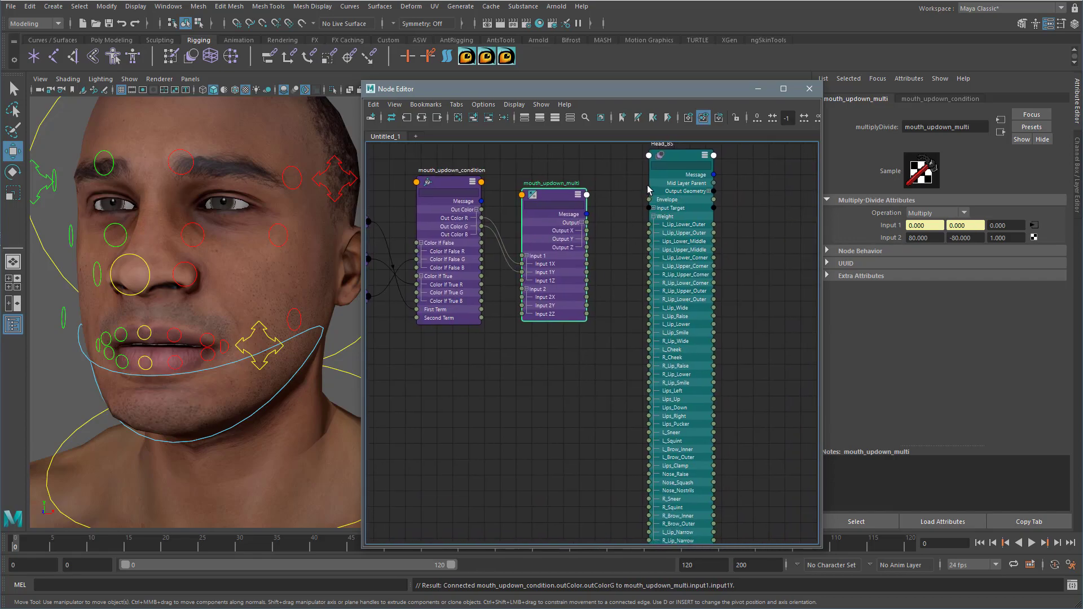
{"action": "left_click_drag", "start_coordinate": [551, 202], "coordinate": [561, 298]}
{"action": "middle_click_drag", "start_coordinate": [622, 416], "coordinate": [623, 349]}
{"action": "left_click_drag", "start_coordinate": [598, 277], "coordinate": [642, 350]}
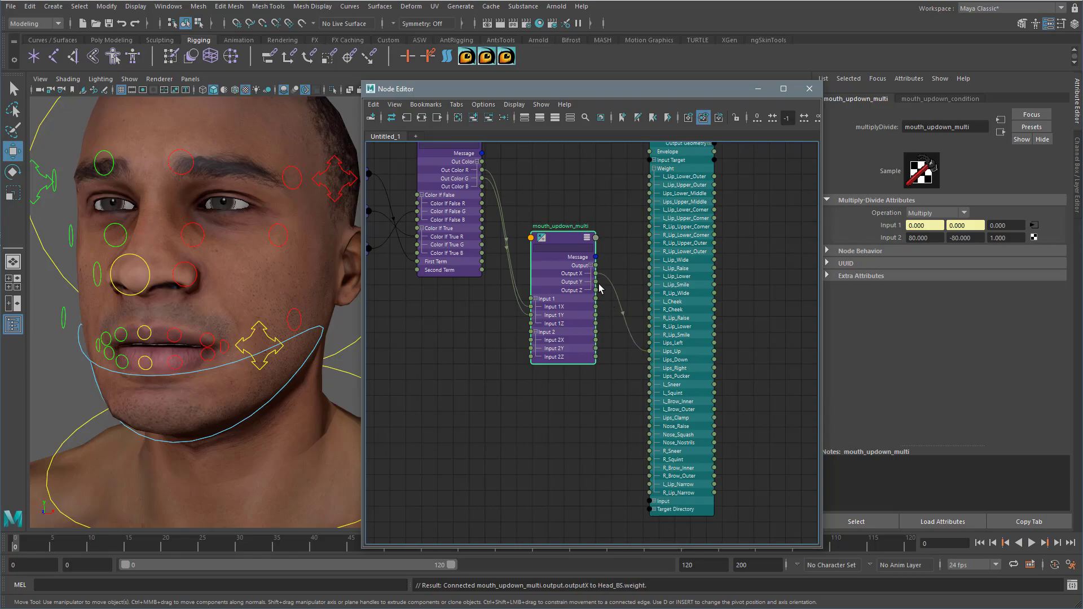
{"action": "left_click_drag", "start_coordinate": [596, 281], "coordinate": [650, 363]}
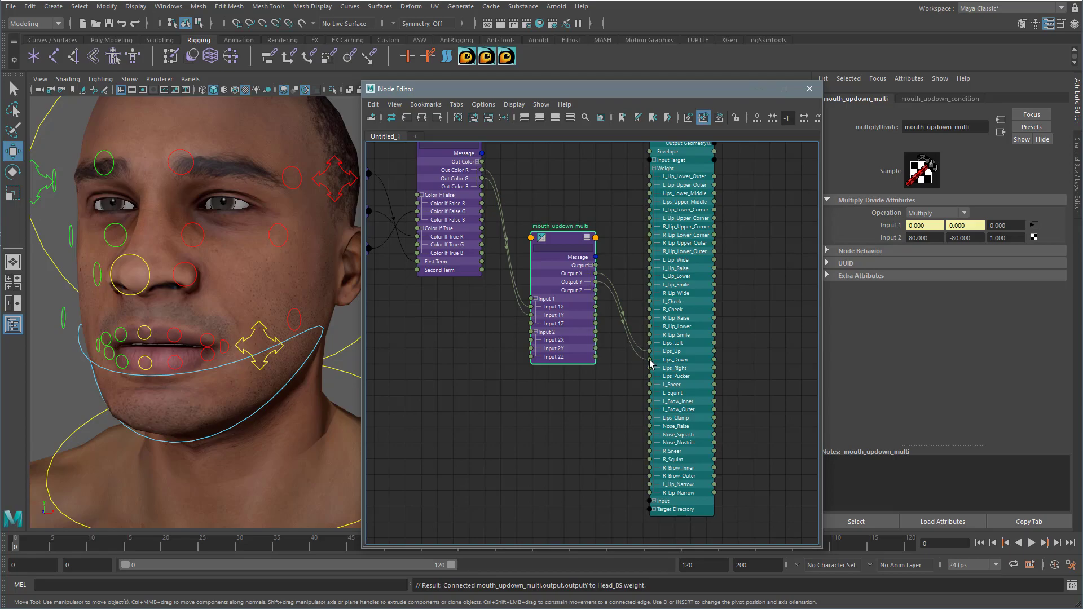
- Test the lip motion by moving mouth_ctrl in the viewport
{"action": "left_click", "coordinate": [264, 327]}
{"action": "mouse_move", "coordinate": [258, 311]}
{"action": "left_mouse_down"}
{"action": "mouse_move", "coordinate": [258, 290]}
{"action": "mouse_move", "coordinate": [257, 329]}
{"action": "mouse_move", "coordinate": [258, 285]}
{"action": "mouse_move", "coordinate": [259, 326]}
{"action": "left_mouse_up"}
{"action": "left_click_drag", "start_coordinate": [252, 389], "coordinate": [299, 392]}
{"action": "right_click_drag", "start_coordinate": [299, 392], "coordinate": [279, 390], "text": "alt"}
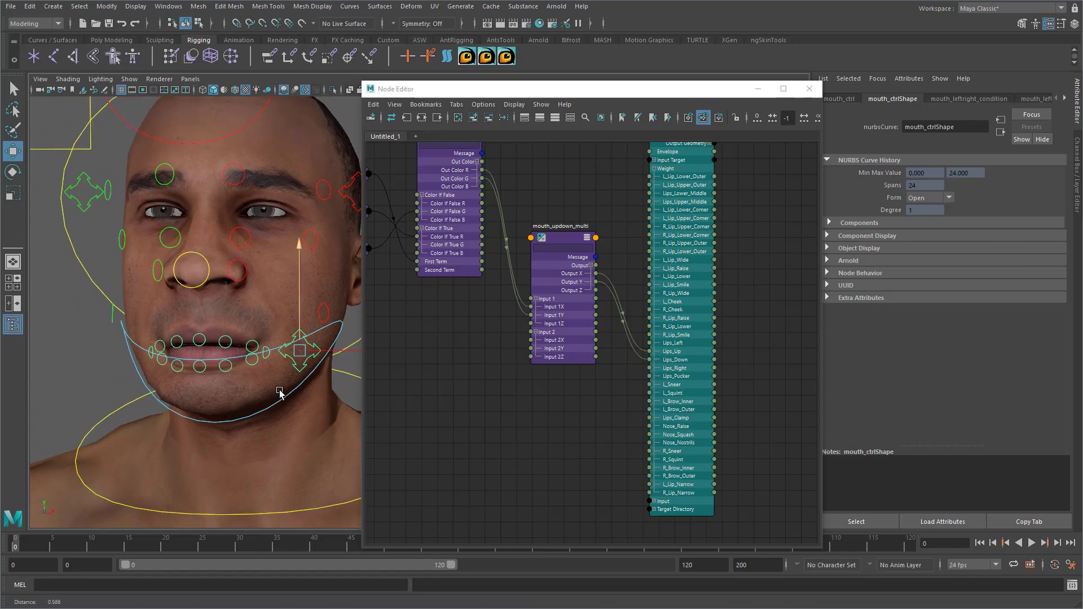
{"action": "mouse_move", "coordinate": [302, 353]}
{"action": "left_mouse_down"}
{"action": "mouse_move", "coordinate": [314, 350]}
{"action": "mouse_move", "coordinate": [295, 315]}
{"action": "mouse_move", "coordinate": [290, 355]}
{"action": "mouse_move", "coordinate": [319, 324]}
{"action": "mouse_move", "coordinate": [310, 310]}
{"action": "mouse_move", "coordinate": [319, 340]}
{"action": "mouse_move", "coordinate": [300, 353]}
{"action": "left_mouse_up"}
- Try posing the lips with l_mouth_corner_ctrl moved outward and up and with the upper and lower middle lip controls
{"action": "left_click", "coordinate": [263, 344]}
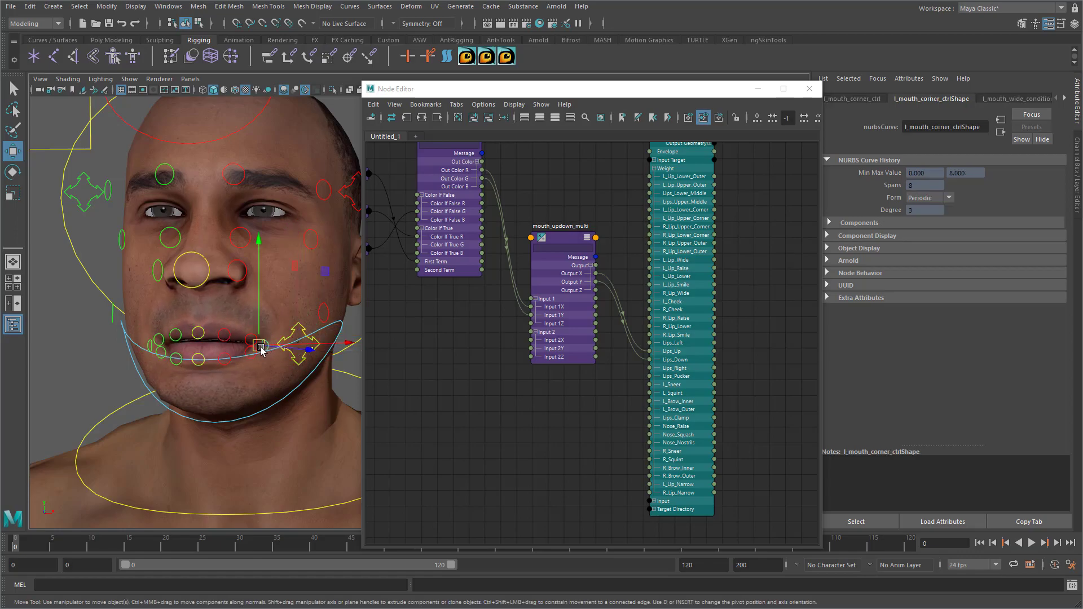
{"action": "left_click_drag", "start_coordinate": [259, 350], "coordinate": [277, 339]}
{"action": "left_click", "coordinate": [199, 333]}
{"action": "mouse_move", "coordinate": [201, 333]}
{"action": "left_mouse_down"}
{"action": "mouse_move", "coordinate": [201, 296]}
{"action": "mouse_move", "coordinate": [205, 345]}
{"action": "left_mouse_up"}
{"action": "left_click", "coordinate": [202, 358]}
- Rotate jaw_ctrl to open the mouth and check the pose from the side
{"action": "left_click", "coordinate": [134, 366]}
{"action": "key", "text": "e"}
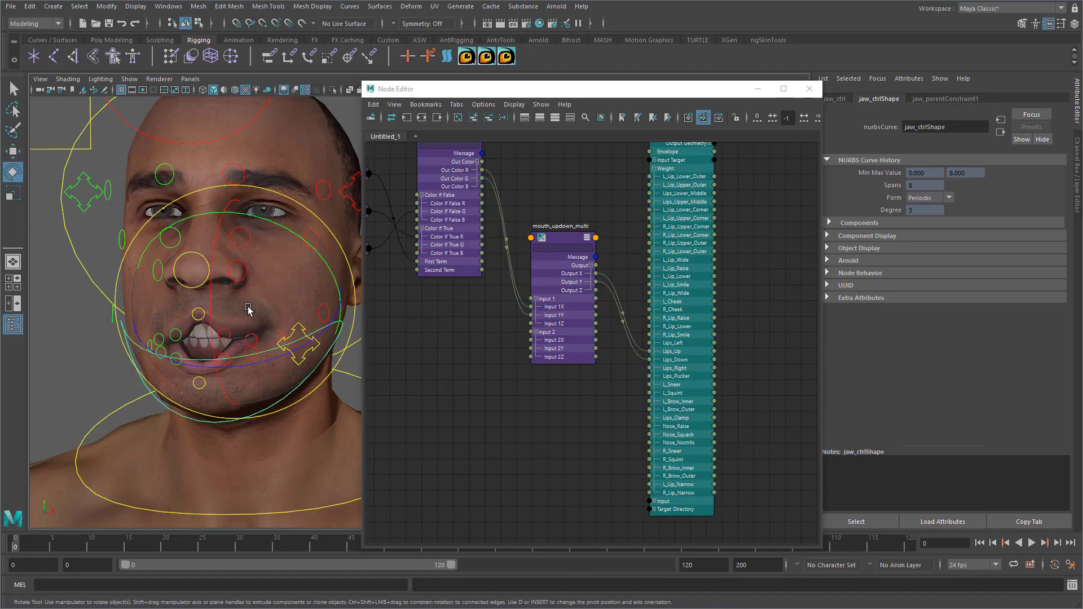
{"action": "left_click_drag", "start_coordinate": [238, 294], "coordinate": [234, 327]}
{"action": "left_click_drag", "start_coordinate": [257, 394], "coordinate": [234, 398], "text": "alt"}
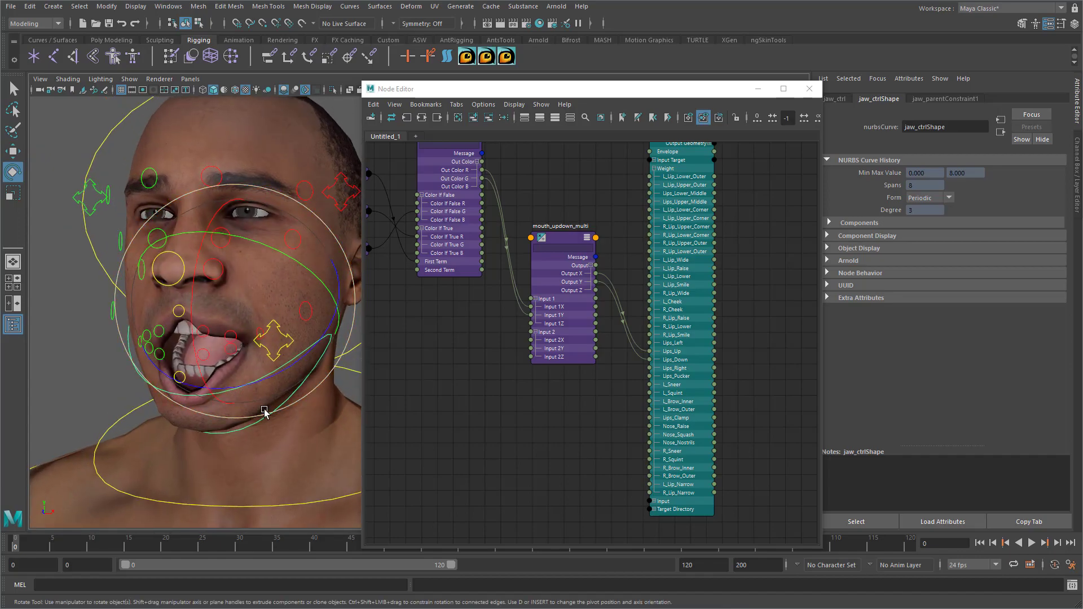
- Try raising l_mouth_upper_outer_ctrl and l_mouth_upper_corner_ctrl to shape the upper lip on the open mouth
{"action": "left_click", "coordinate": [85, 371]}
{"action": "key", "text": "w"}
{"action": "left_click", "coordinate": [206, 328]}
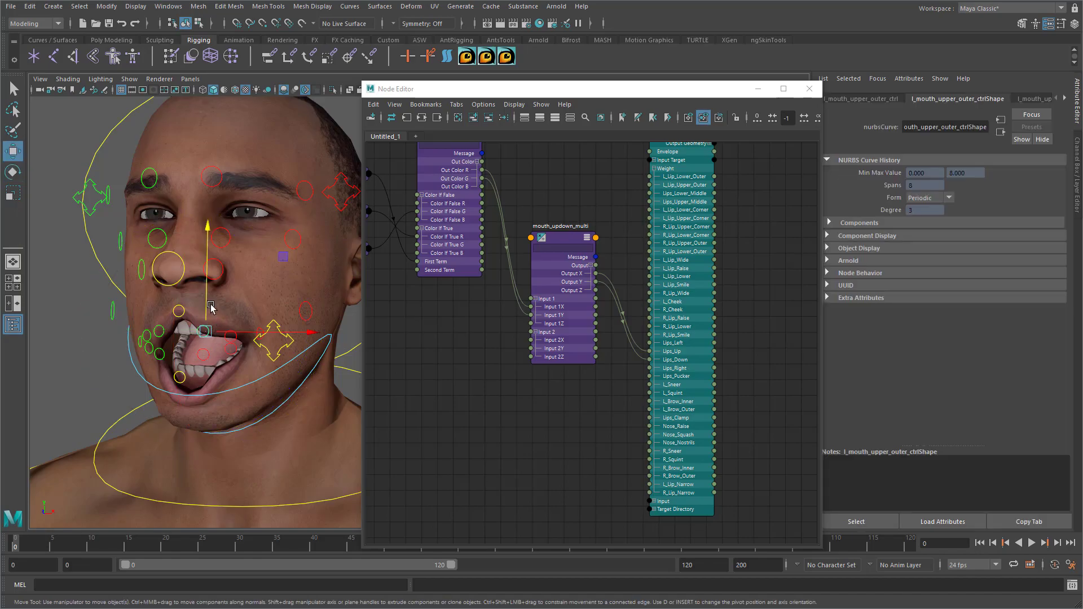
{"action": "left_click_drag", "start_coordinate": [208, 297], "coordinate": [210, 278]}
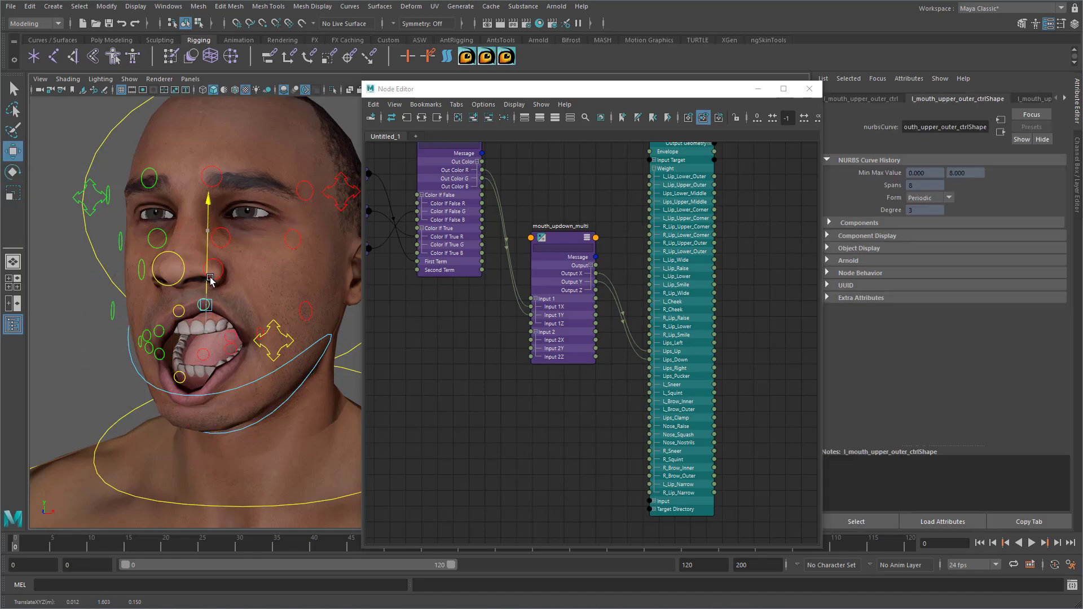
{"action": "left_click", "coordinate": [232, 345]}
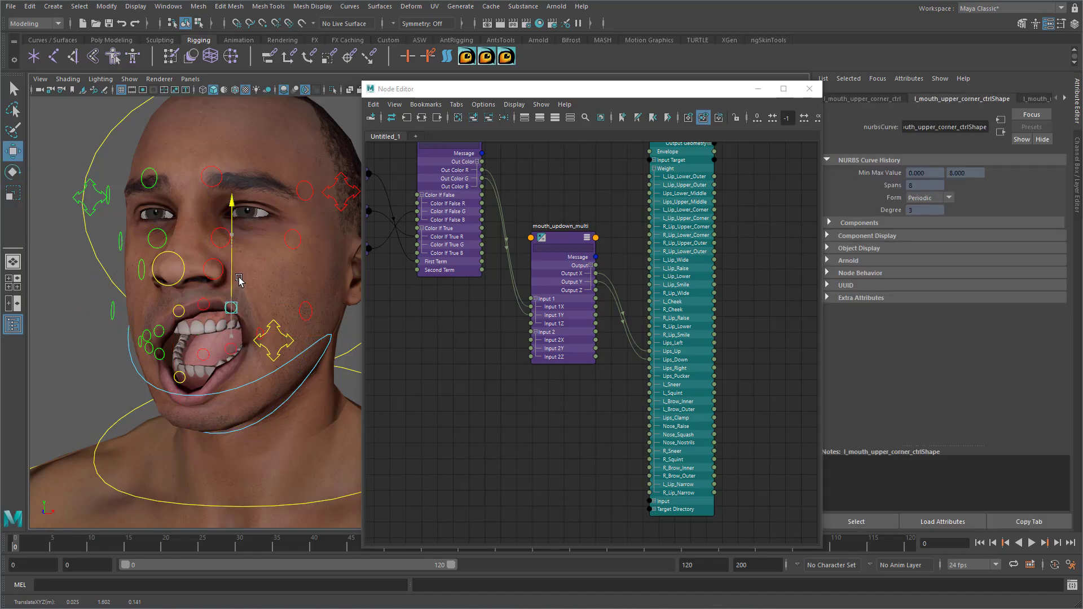
{"action": "left_click_drag", "start_coordinate": [240, 275], "coordinate": [239, 279]}
{"action": "left_click_drag", "start_coordinate": [236, 348], "coordinate": [280, 349], "text": "alt"}
- Enable editing of the L_Lip_Raise target in the Shape Editor, turn it off again, and close the editor
{"action": "left_click", "coordinate": [311, 318]}
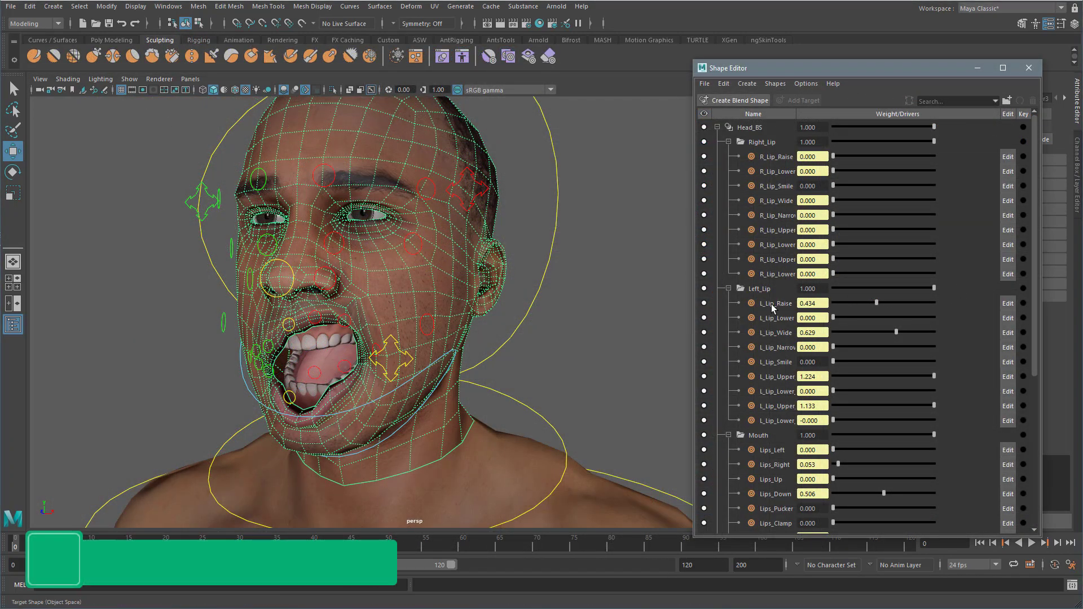
{"action": "left_click", "coordinate": [774, 304]}
{"action": "left_click", "coordinate": [1007, 303]}
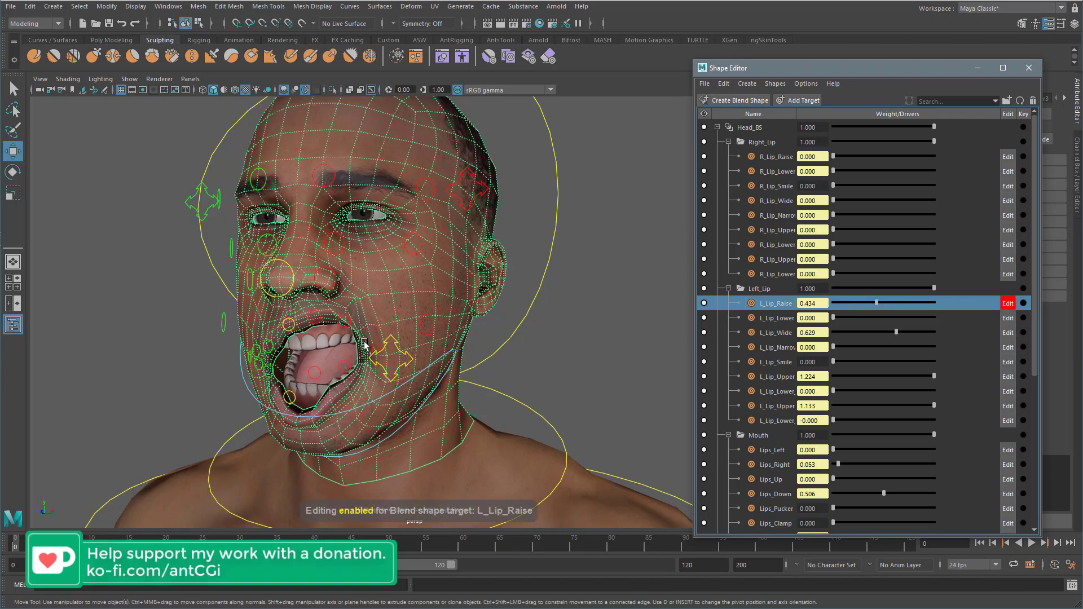
{"action": "left_click_drag", "start_coordinate": [545, 357], "coordinate": [556, 358], "text": "alt"}
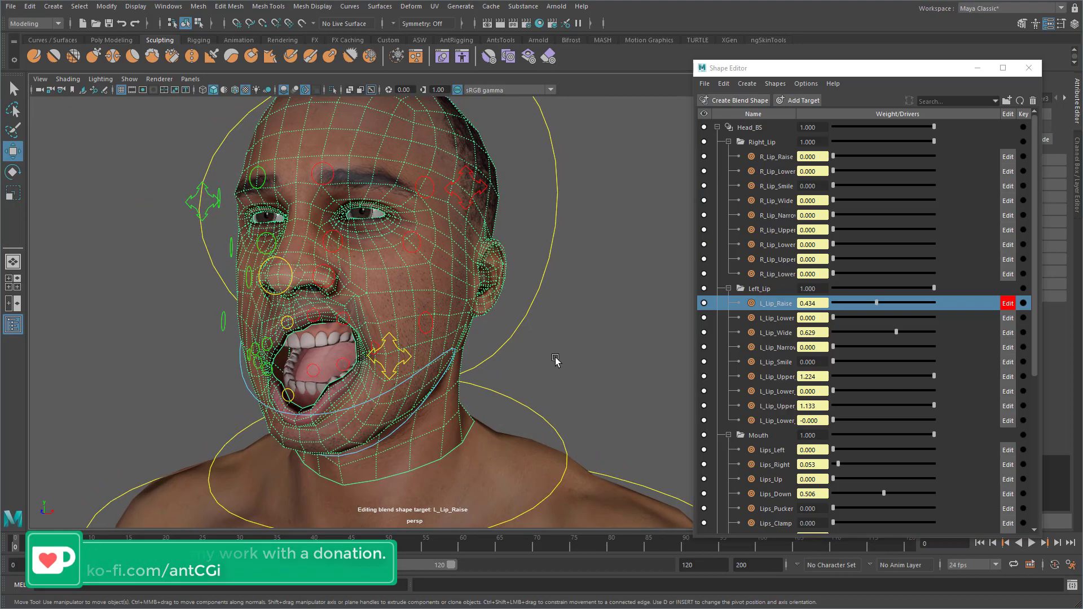
{"action": "left_click", "coordinate": [1007, 303]}
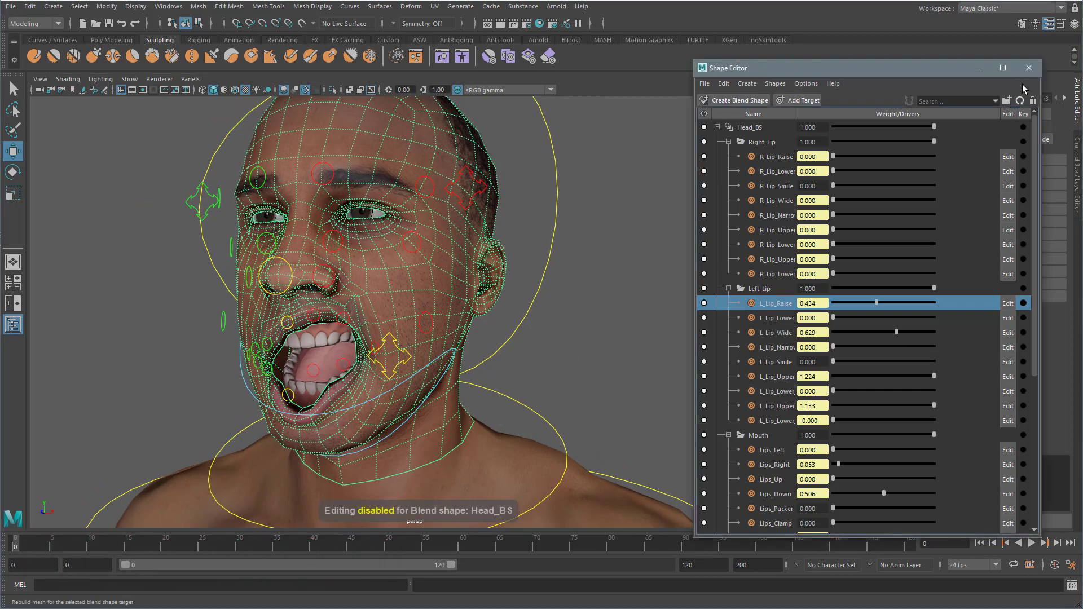
{"action": "left_click", "coordinate": [1029, 68]}
- Undo the test poses on the jaw and lip controls
{"action": "key", "text": "ctrl+z"}
{"action": "key", "text": "ctrl+z"}
{"action": "key", "text": "ctrl+z"}
{"action": "key", "text": "ctrl+z"}
{"action": "key", "text": "ctrl+z"}
{"action": "key", "text": "ctrl+z"}
{"action": "key", "text": "ctrl+z"}
{"action": "key", "text": "ctrl+z"}
{"action": "left_click_drag", "start_coordinate": [369, 422], "coordinate": [369, 425], "text": "alt"}
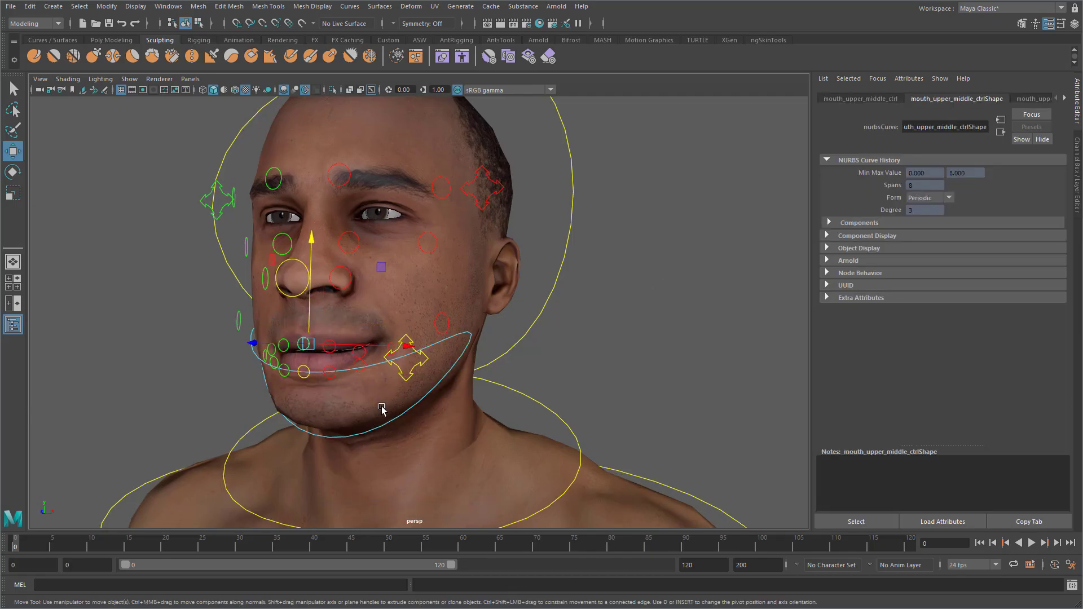
- Set Translate X, Y and Z of l_mouth_corner_ctrl to 0
{"action": "left_click", "coordinate": [573, 359]}
{"action": "left_click", "coordinate": [391, 344]}
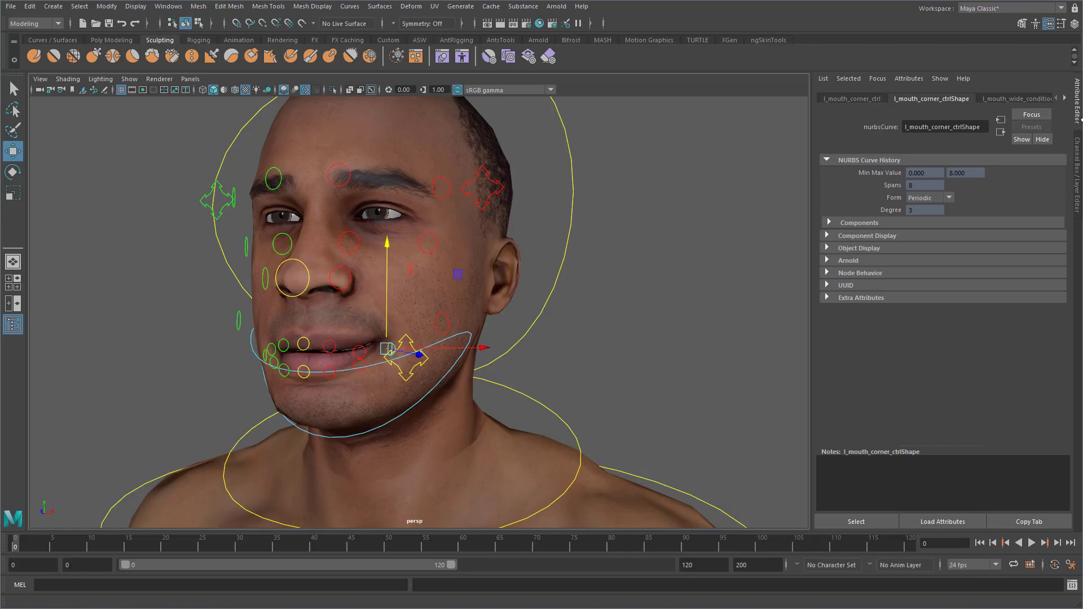
{"action": "left_click", "coordinate": [1077, 155]}
{"action": "left_click_drag", "start_coordinate": [1055, 110], "coordinate": [1057, 131]}
{"action": "double_click", "coordinate": [1056, 129]}
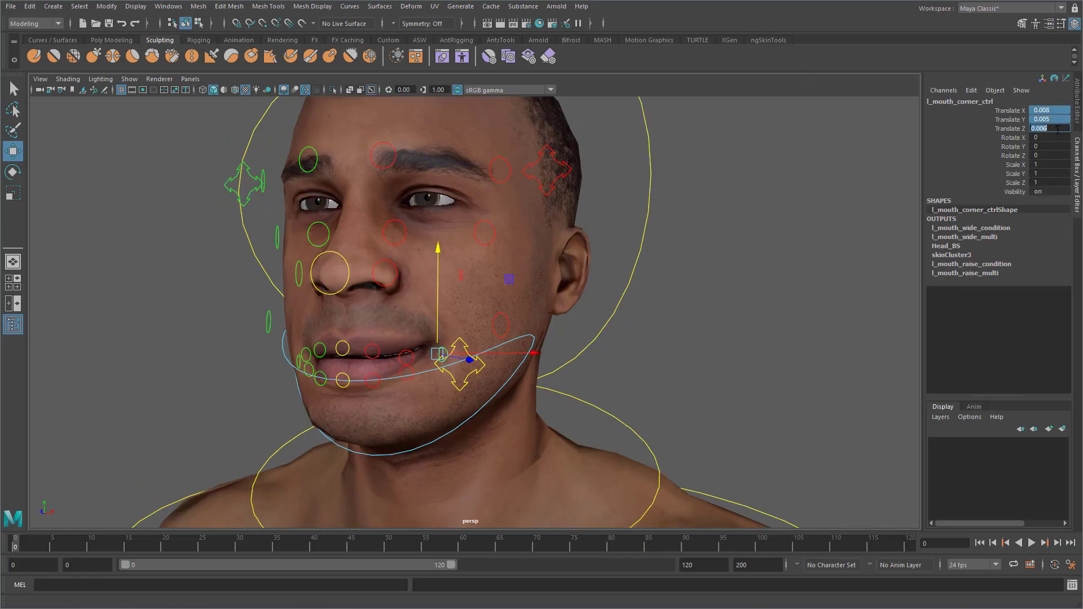
{"action": "type", "text": "0"}
{"action": "key", "text": "Return"}
- Set Translate X, Y and Z of mouth_ctrl to 0
{"action": "left_click", "coordinate": [468, 346]}
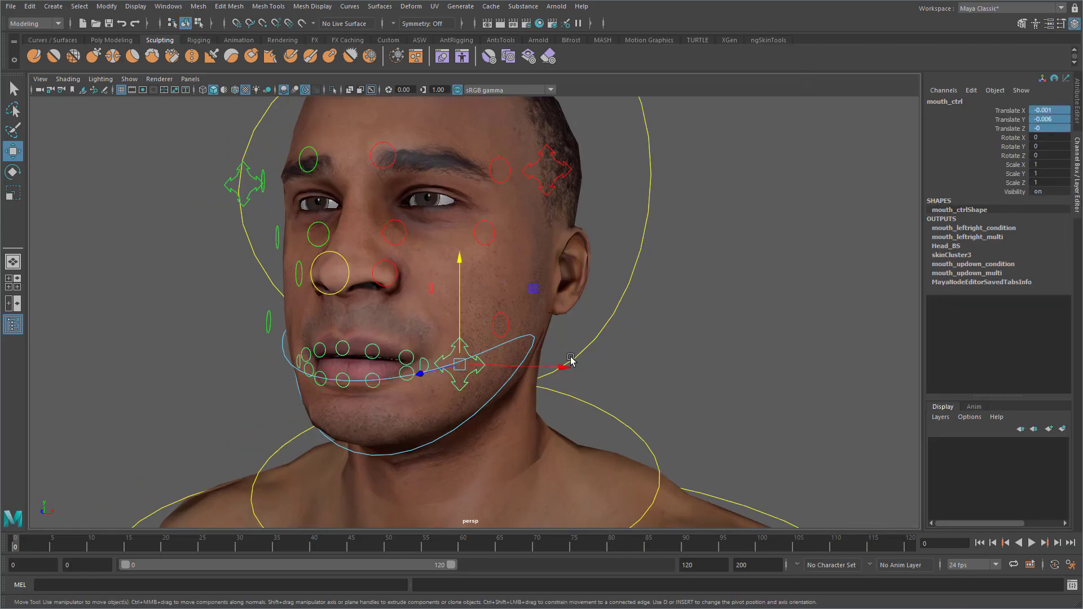
{"action": "double_click", "coordinate": [1054, 129]}
{"action": "type", "text": "0"}
{"action": "key", "text": "Return"}
- Try moving l_cheek_ctrl and raising l_brow_inner_ctrl, undoing each move
{"action": "left_click_drag", "start_coordinate": [526, 391], "coordinate": [522, 399], "text": "alt"}
{"action": "middle_click_drag", "start_coordinate": [525, 395], "coordinate": [580, 431], "text": "alt"}
{"action": "left_click", "coordinate": [551, 378]}
{"action": "left_click_drag", "start_coordinate": [549, 397], "coordinate": [599, 397], "text": "alt"}
{"action": "key", "text": "ctrl+z"}
{"action": "left_click_drag", "start_coordinate": [394, 392], "coordinate": [367, 389], "text": "alt"}
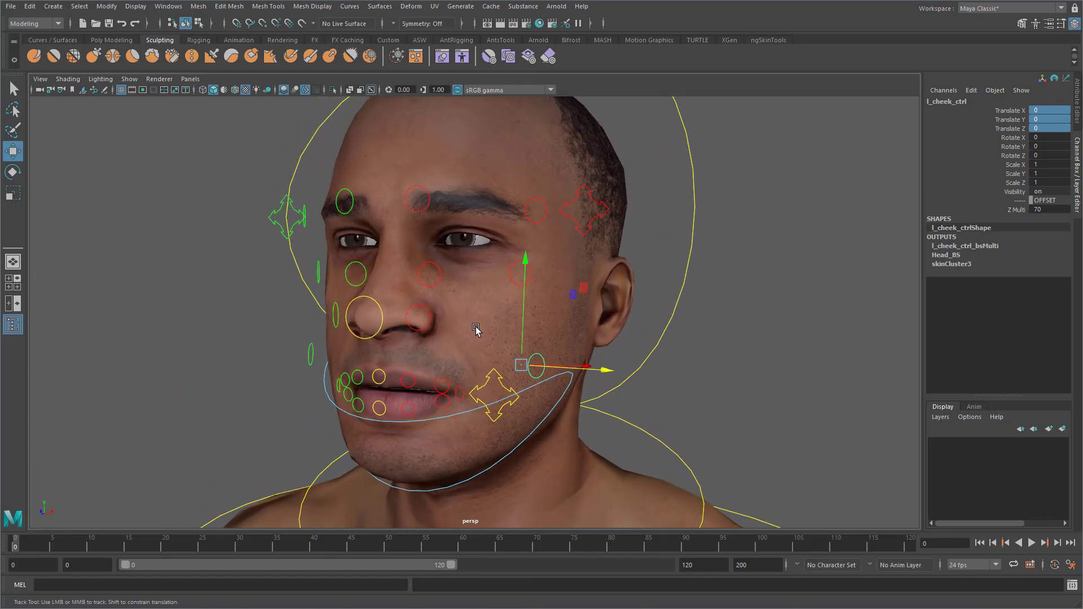
{"action": "middle_click_drag", "start_coordinate": [477, 323], "coordinate": [467, 402], "text": "alt"}
{"action": "left_click", "coordinate": [410, 280]}
{"action": "left_click_drag", "start_coordinate": [421, 275], "coordinate": [421, 248]}
{"action": "key", "text": "ctrl+z"}
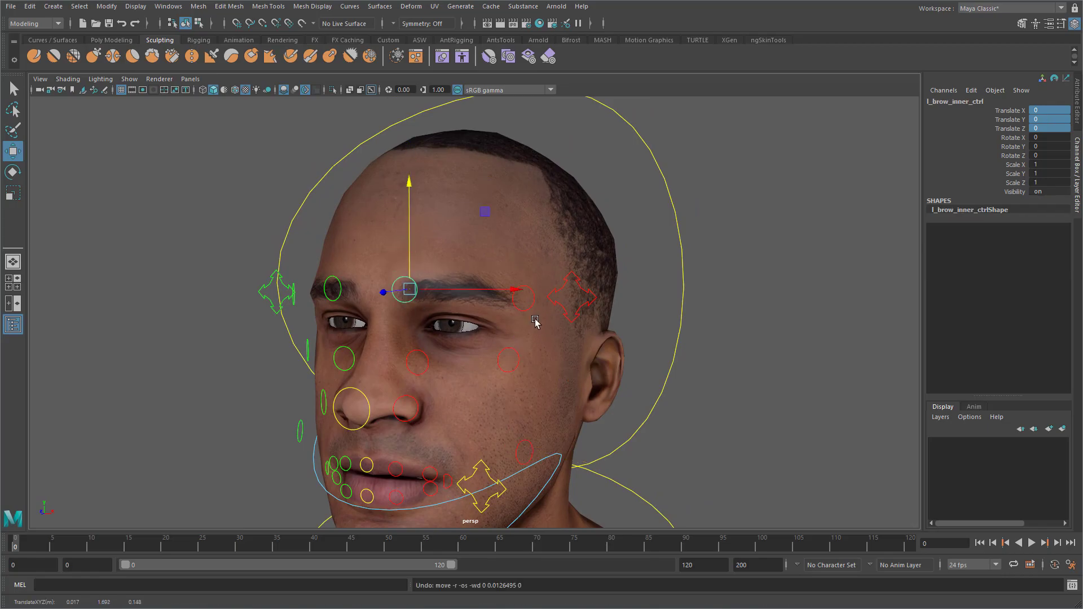
- Open the Blendshape Rigging Tool and try raising l_brow_inner_ctrl, undoing the move
{"action": "left_click", "coordinate": [198, 40]}
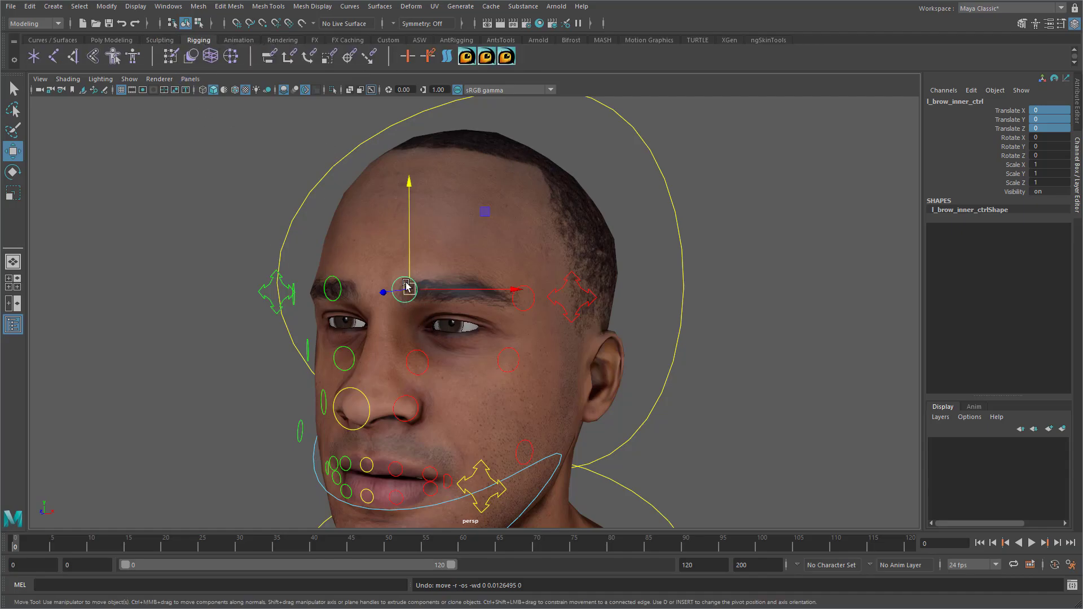
{"action": "left_click", "coordinate": [508, 56]}
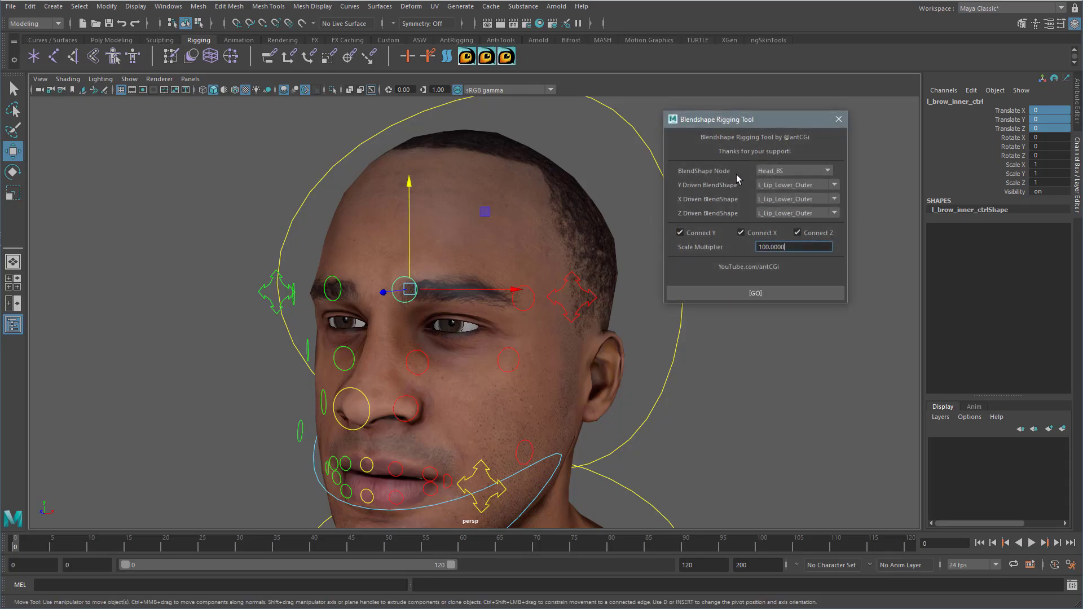
{"action": "left_click_drag", "start_coordinate": [408, 254], "coordinate": [409, 230]}
{"action": "key", "text": "ctrl+z"}
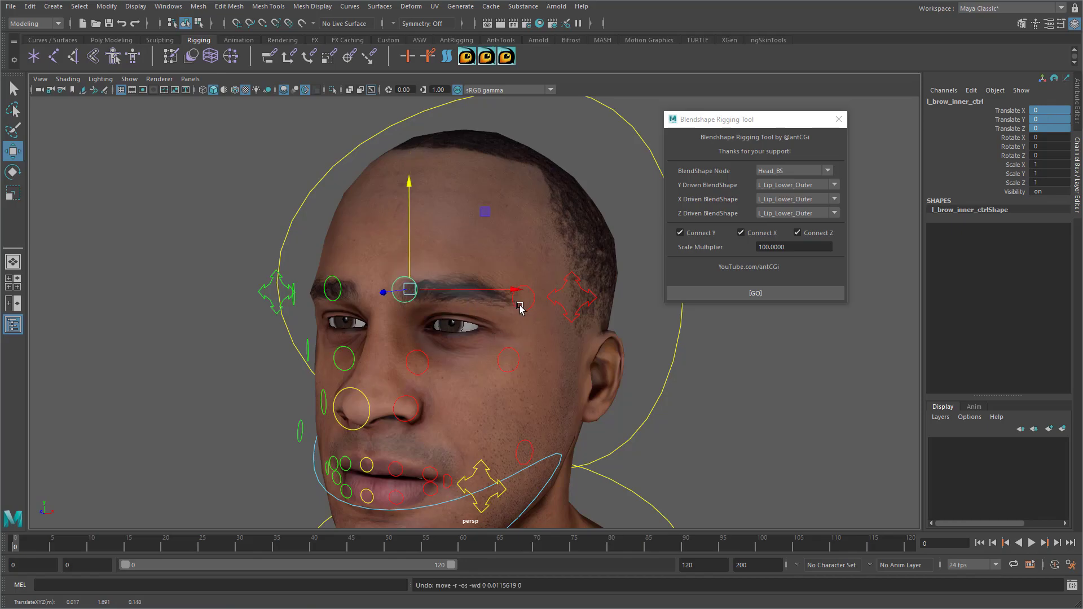
- Try raising l_brow_ctrl, undo the move, and check the translate channels of l_brow_inner_ctrl
{"action": "left_click", "coordinate": [554, 294]}
{"action": "left_click_drag", "start_coordinate": [572, 270], "coordinate": [575, 234]}
{"action": "key", "text": "ctrl+z"}
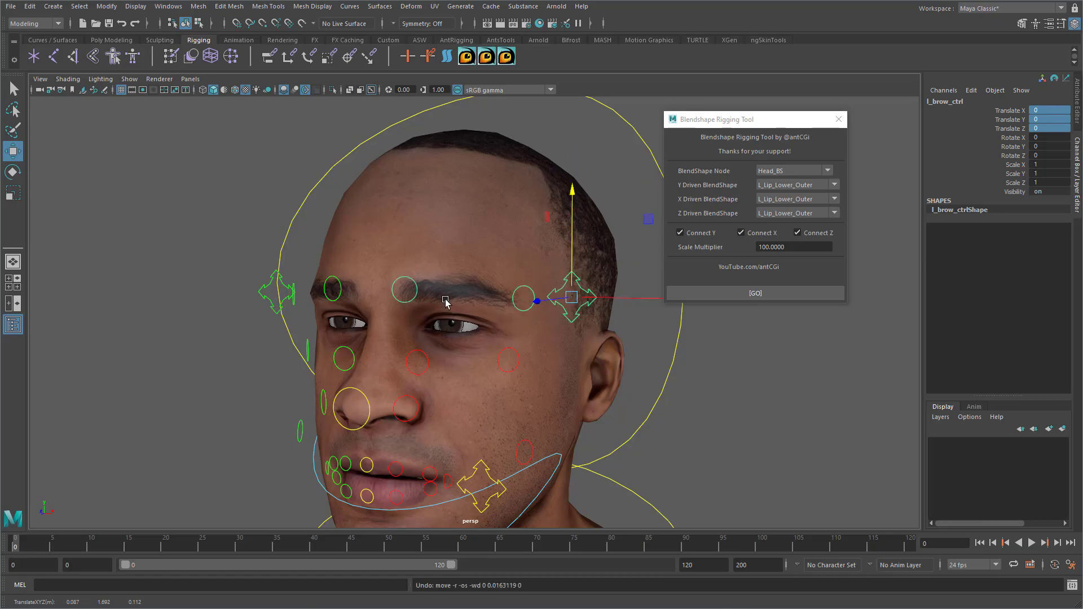
{"action": "left_click", "coordinate": [413, 280]}
{"action": "left_click_drag", "start_coordinate": [1049, 110], "coordinate": [1050, 128]}
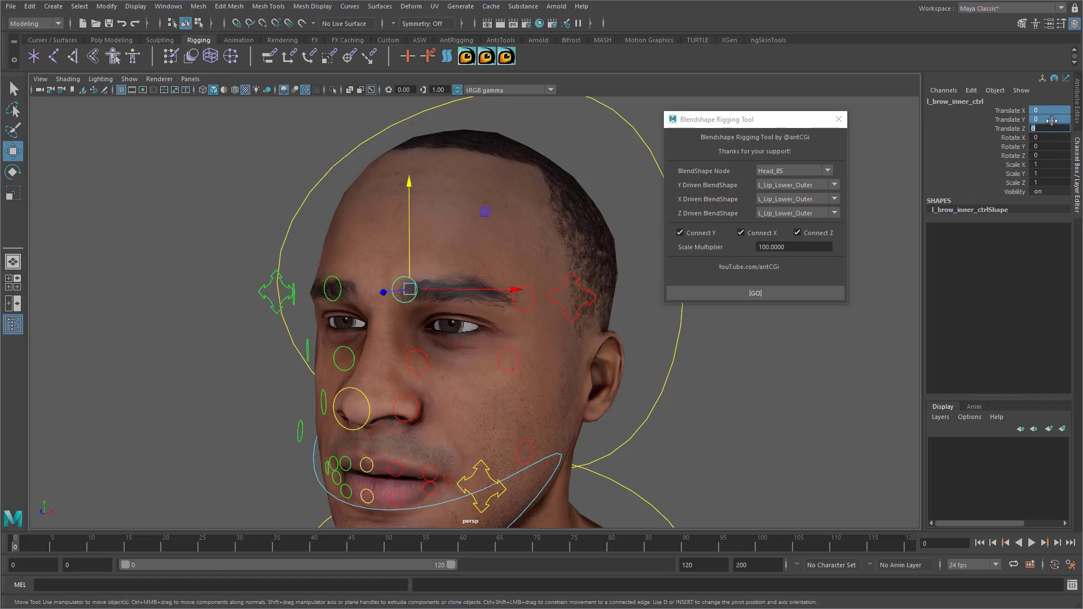
- Check l_brow_inner_ctrl's translate values with l_brow_ctrl raised about 0.017 in Y, undo the move, and clear the selection
{"action": "left_click", "coordinate": [573, 285]}
{"action": "left_click_drag", "start_coordinate": [571, 262], "coordinate": [571, 226]}
{"action": "left_click", "coordinate": [412, 251]}
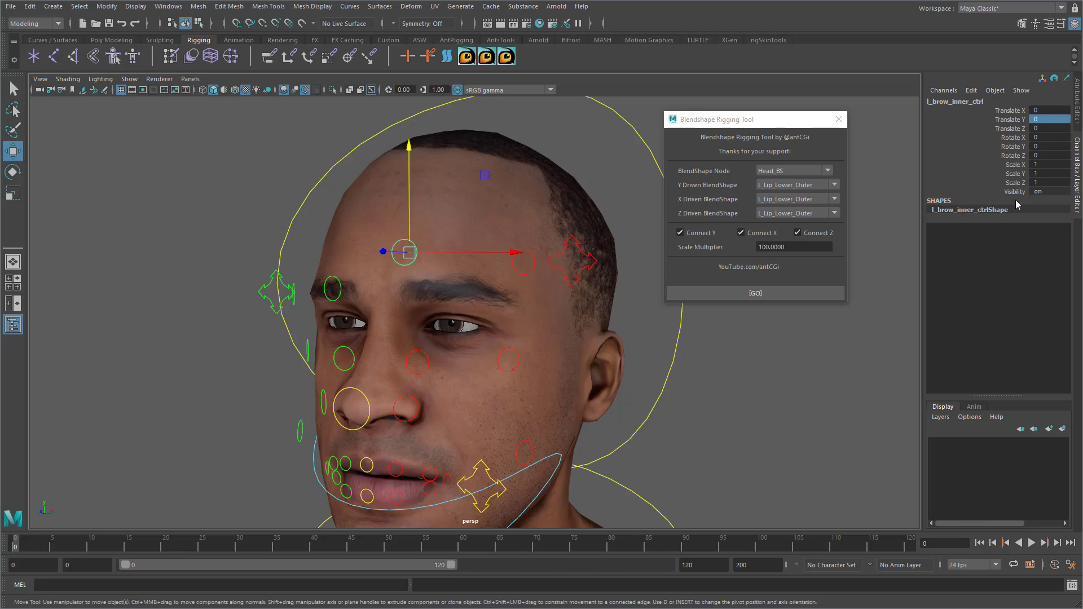
{"action": "left_click_drag", "start_coordinate": [497, 324], "coordinate": [496, 318], "text": "alt"}
{"action": "key", "text": "ctrl+z"}
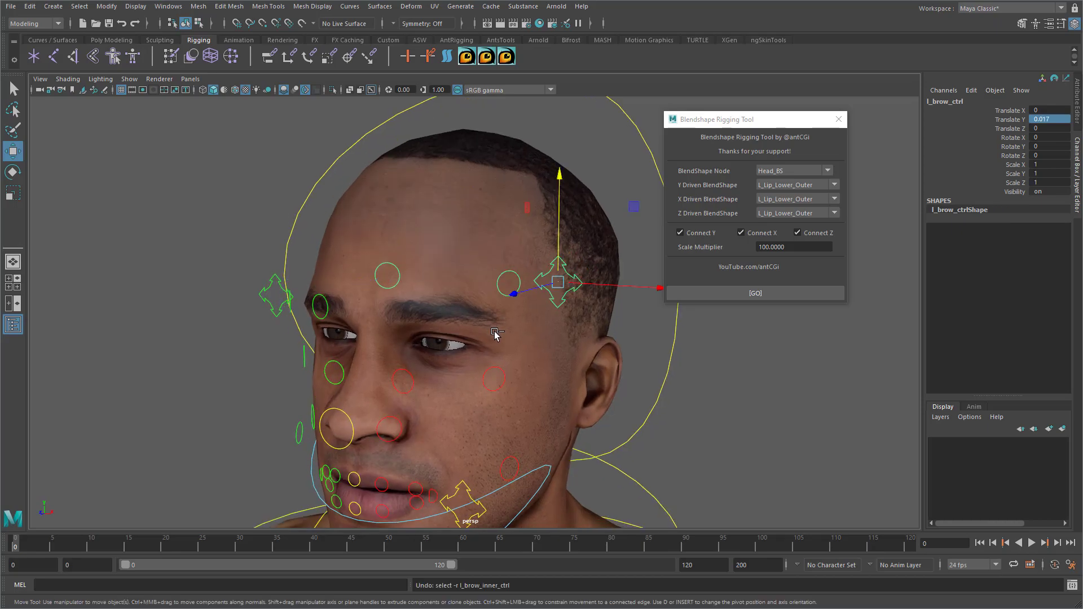
{"action": "key", "text": "ctrl+z"}
{"action": "left_click_drag", "start_coordinate": [748, 402], "coordinate": [749, 406], "text": "alt"}
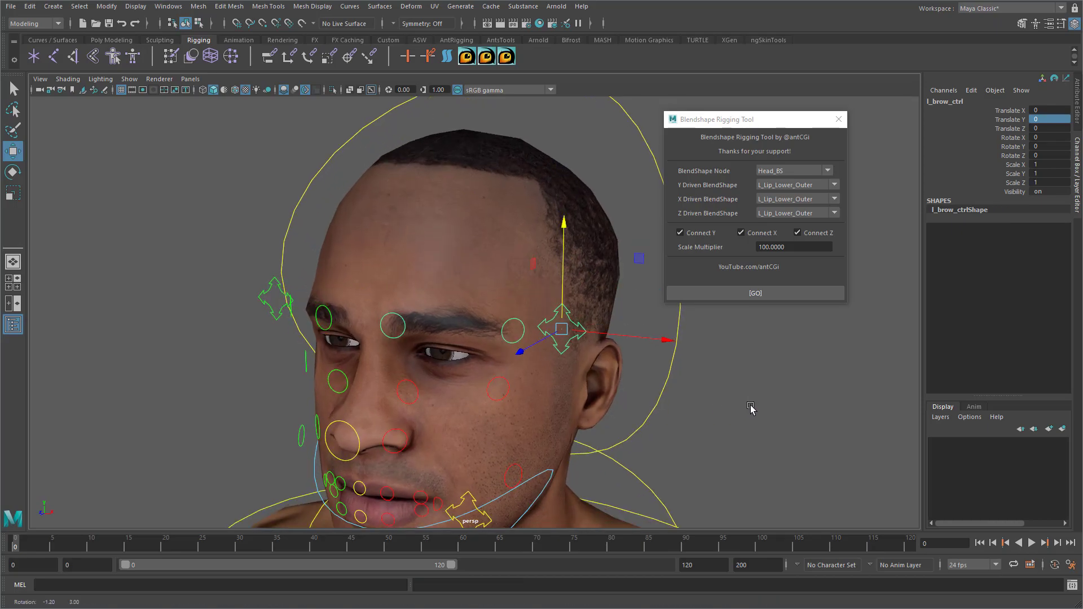
{"action": "right_click_drag", "start_coordinate": [750, 406], "coordinate": [708, 400], "text": "alt"}
{"action": "middle_click_drag", "start_coordinate": [707, 400], "coordinate": [705, 356], "text": "alt"}
{"action": "left_click", "coordinate": [721, 362]}
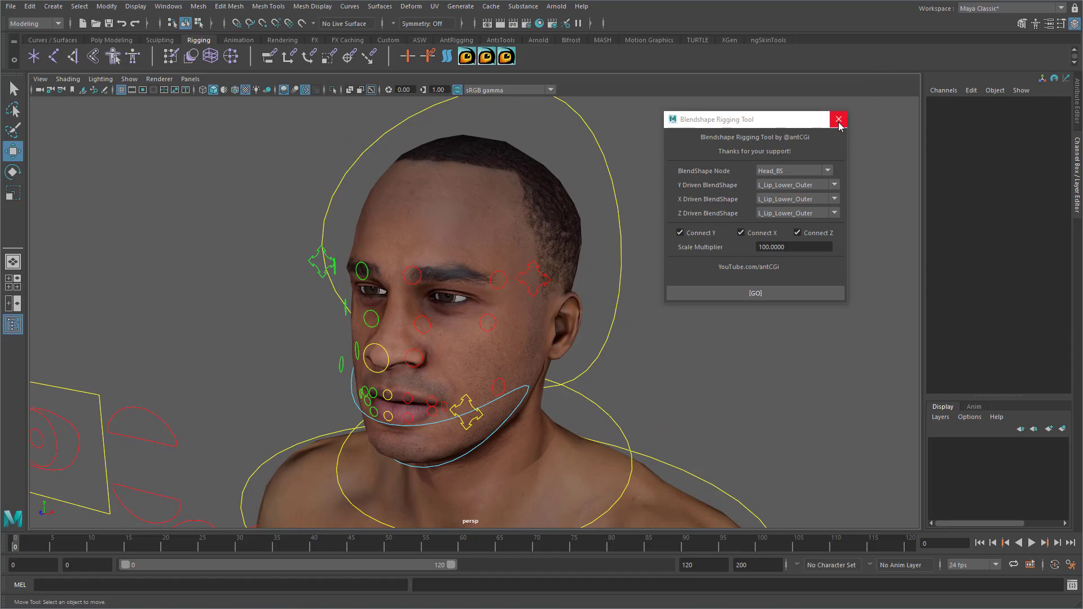
- Close the Blendshape Rigging Tool and create a new locator in the scene
{"action": "left_click", "coordinate": [839, 120]}
{"action": "left_click_drag", "start_coordinate": [452, 317], "coordinate": [477, 310], "text": "alt"}
{"action": "right_click_drag", "start_coordinate": [477, 309], "coordinate": [491, 313], "text": "alt"}
{"action": "left_click_drag", "start_coordinate": [492, 313], "coordinate": [482, 323], "text": "alt"}
{"action": "right_click_drag", "start_coordinate": [482, 323], "coordinate": [469, 320], "text": "alt"}
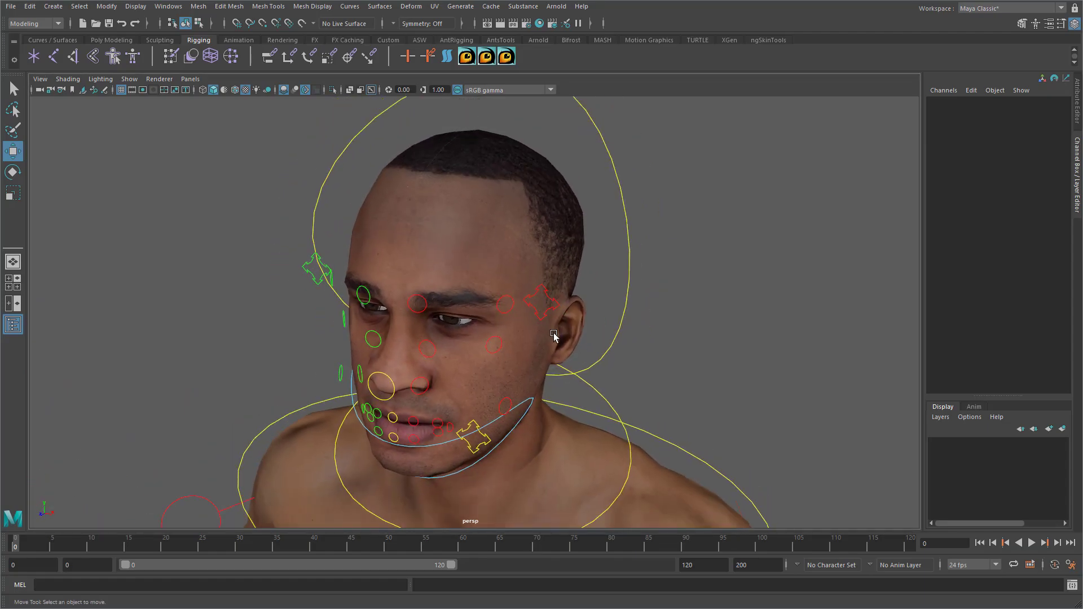
{"action": "left_click", "coordinate": [54, 8]}
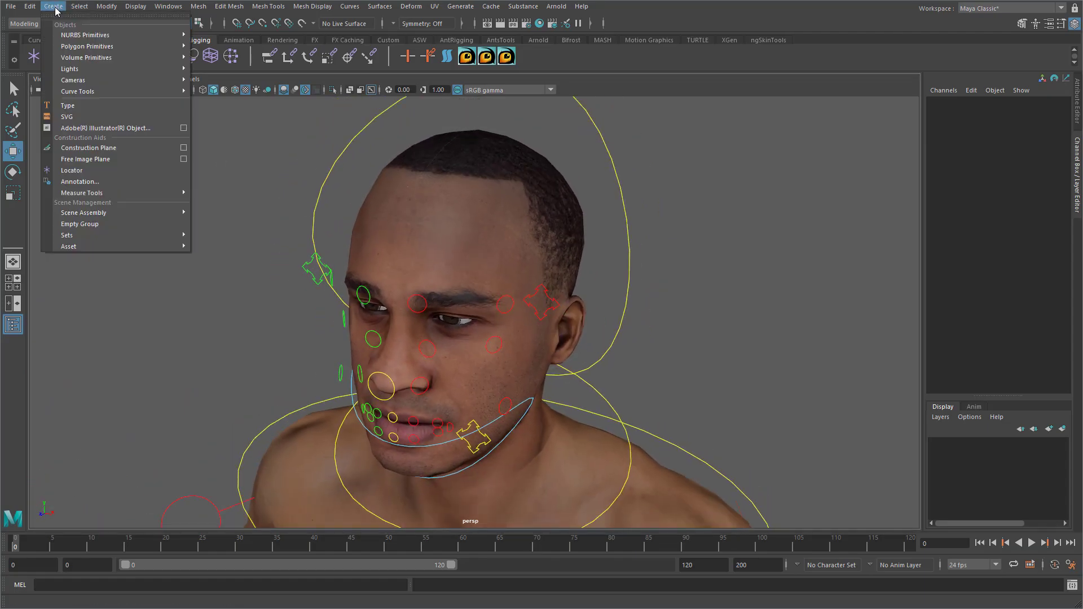
{"action": "left_click", "coordinate": [84, 171]}
{"action": "right_click_drag", "start_coordinate": [750, 406], "coordinate": [242, 364], "text": "alt"}
{"action": "middle_click_drag", "start_coordinate": [580, 428], "coordinate": [575, 276], "text": "alt"}
{"action": "right_click_drag", "start_coordinate": [576, 276], "coordinate": [765, 328], "text": "alt"}
{"action": "middle_click_drag", "start_coordinate": [458, 195], "coordinate": [462, 355], "text": "alt"}
{"action": "right_click_drag", "start_coordinate": [508, 338], "coordinate": [822, 331], "text": "alt"}
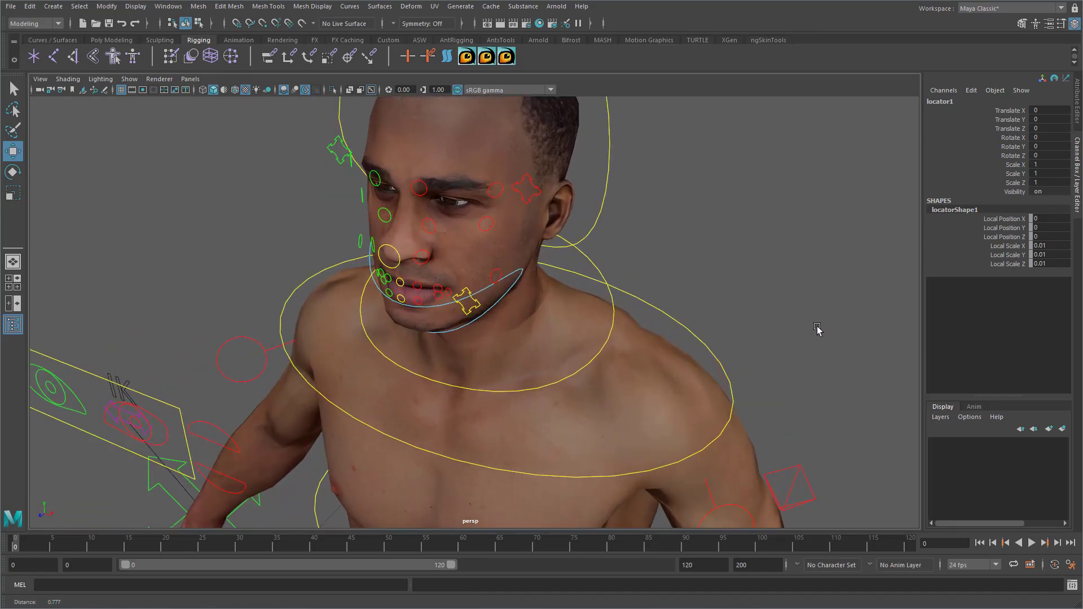
- Parent-constrain locator1 to l_brow_inner_ctrl with Maintain offset off so it snaps onto the control
{"action": "left_click", "coordinate": [386, 177]}
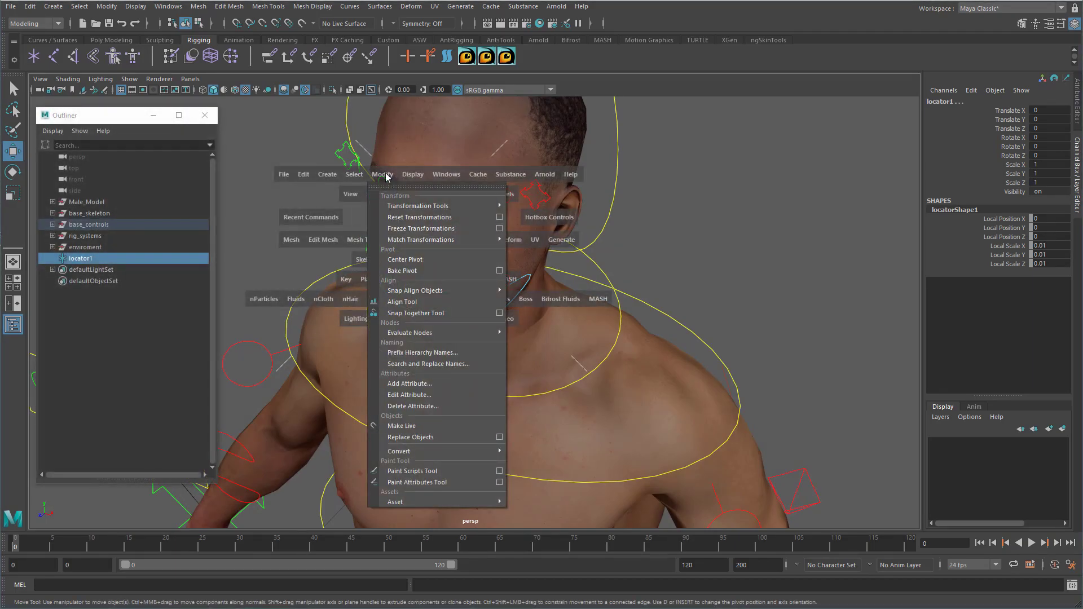
{"action": "key", "text": "space"}
{"action": "left_click_drag", "start_coordinate": [412, 230], "coordinate": [514, 255]}
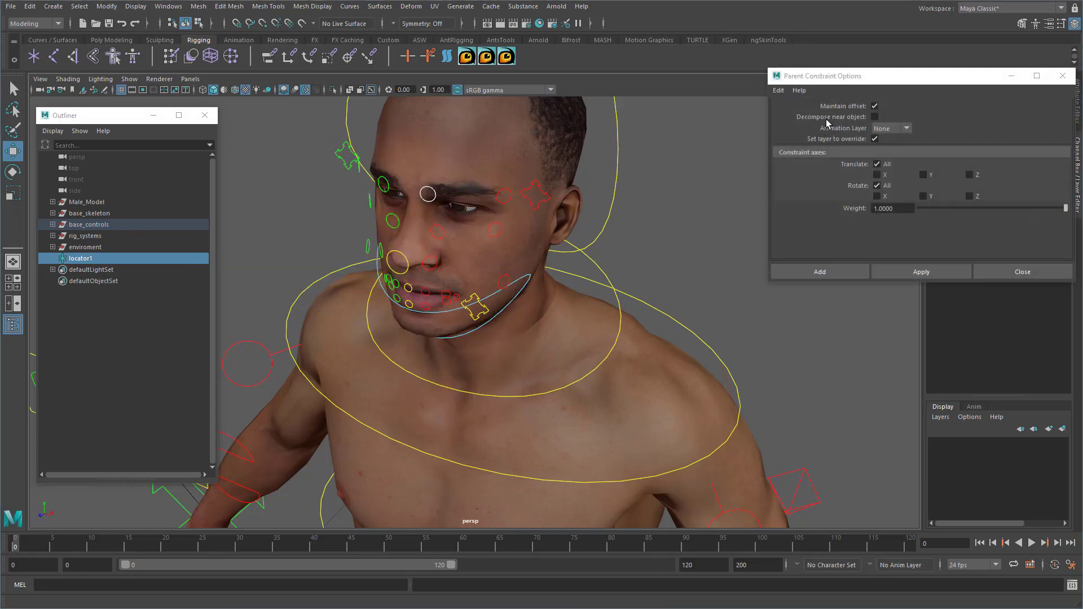
{"action": "left_click", "coordinate": [875, 106]}
{"action": "left_click", "coordinate": [906, 273]}
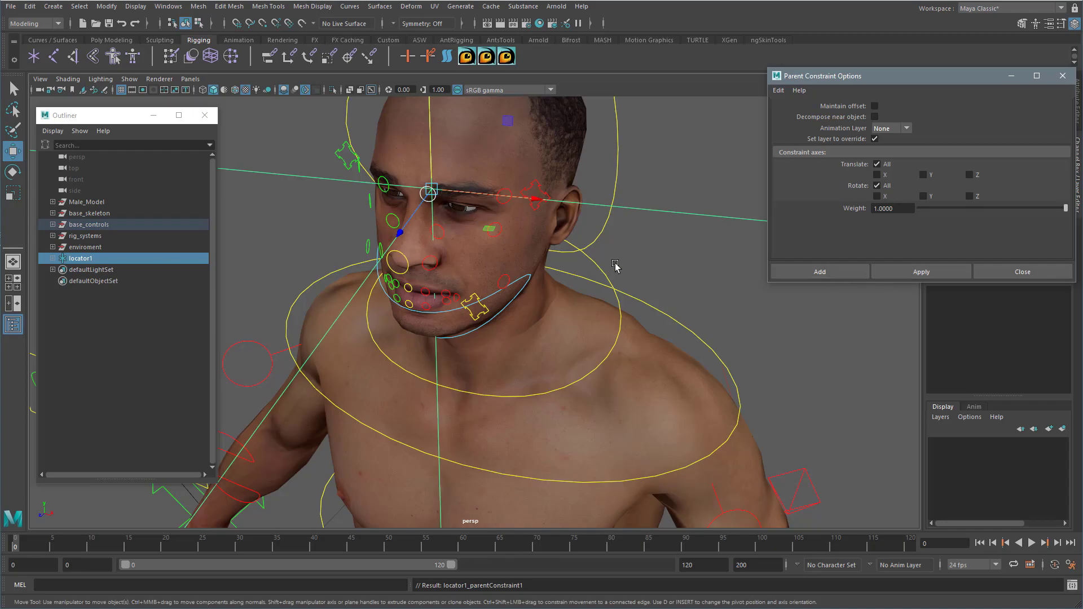
{"action": "left_click_drag", "start_coordinate": [502, 274], "coordinate": [551, 305], "text": "alt"}
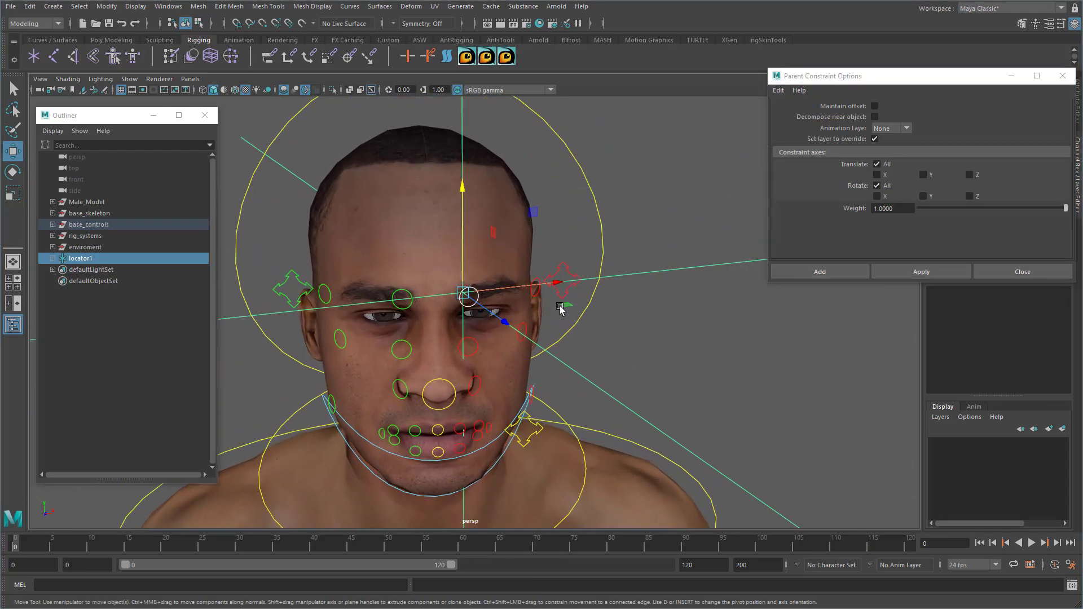
{"action": "left_click", "coordinate": [689, 321]}
{"action": "left_click_drag", "start_coordinate": [622, 379], "coordinate": [587, 395]}
{"action": "left_click", "coordinate": [1063, 76]}
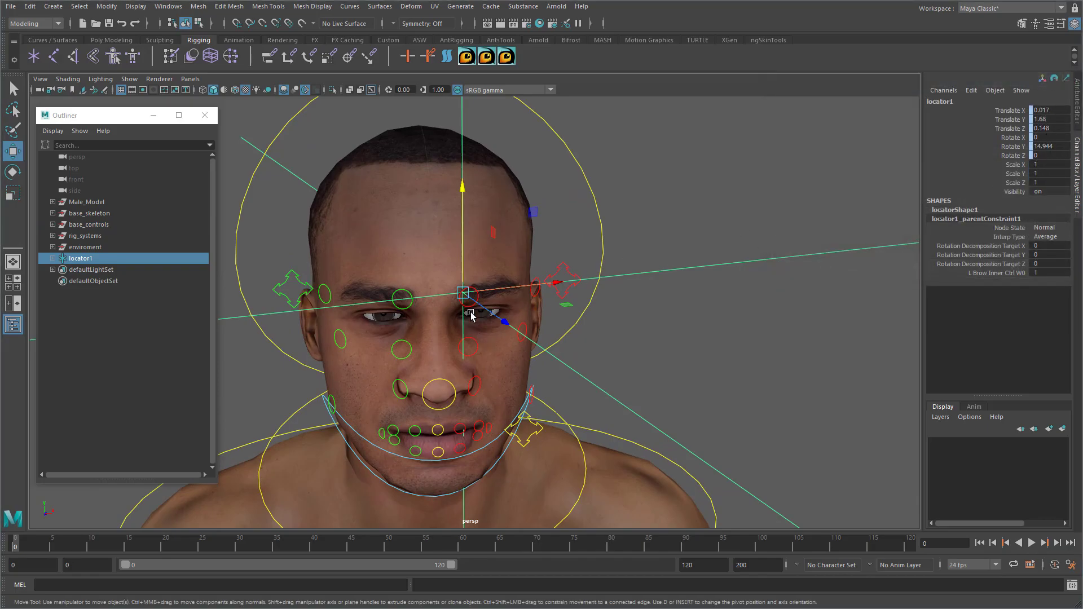
- Scale down locator1 and set its X, Y and Z scale to 0.1
{"action": "key", "text": "r"}
{"action": "left_click_drag", "start_coordinate": [460, 295], "coordinate": [219, 310]}
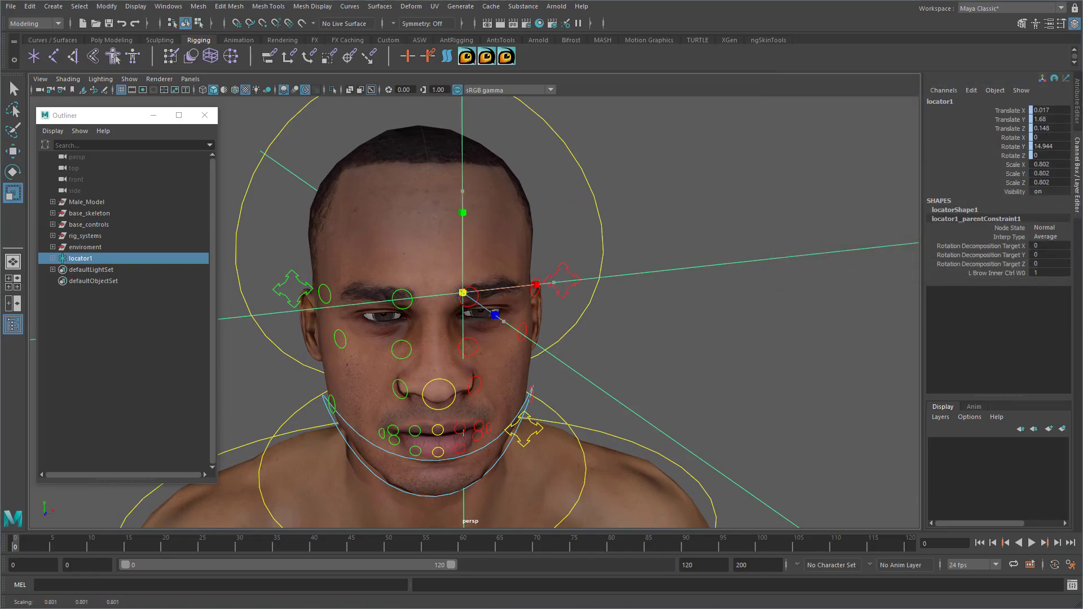
{"action": "left_click_drag", "start_coordinate": [1054, 163], "coordinate": [1053, 181]}
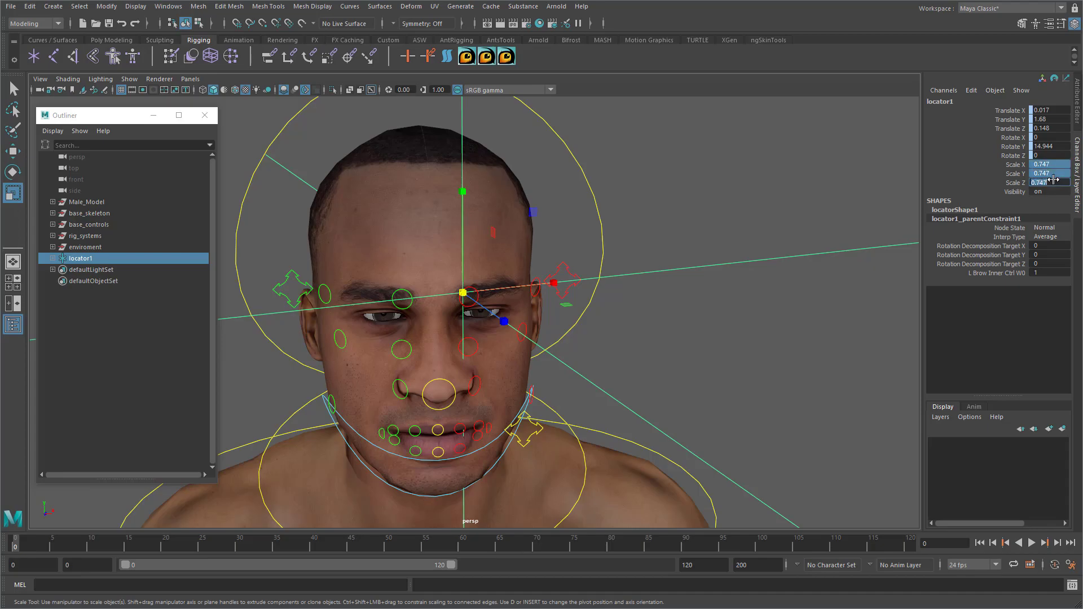
{"action": "type", "text": ".1"}
{"action": "key", "text": "Return"}
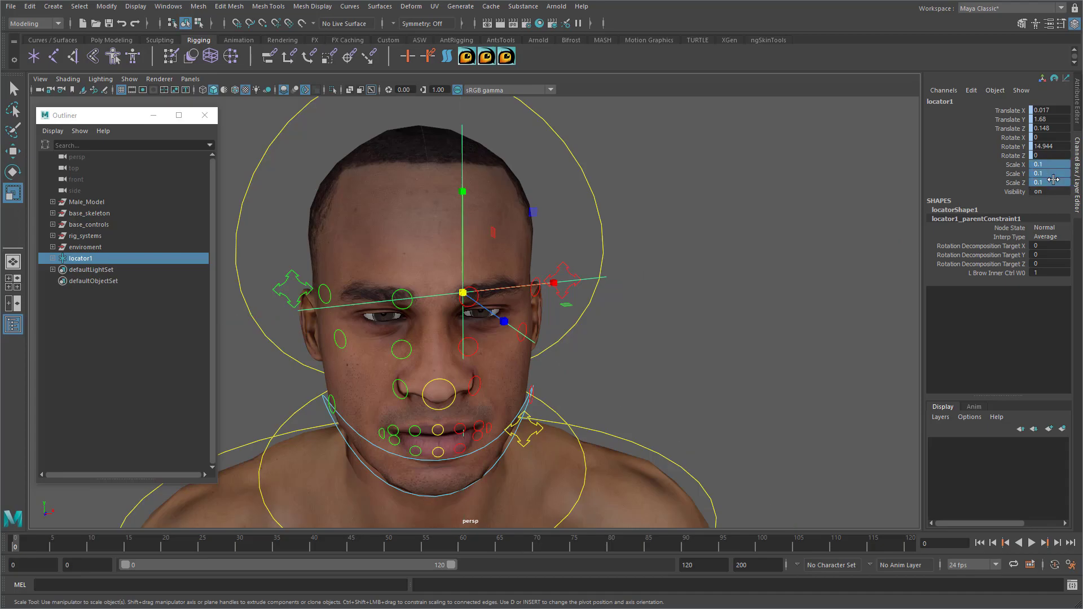
- Set locator1's X, Y and Z scale to 0.05 and return to the Move tool
{"action": "left_click", "coordinate": [1051, 165]}
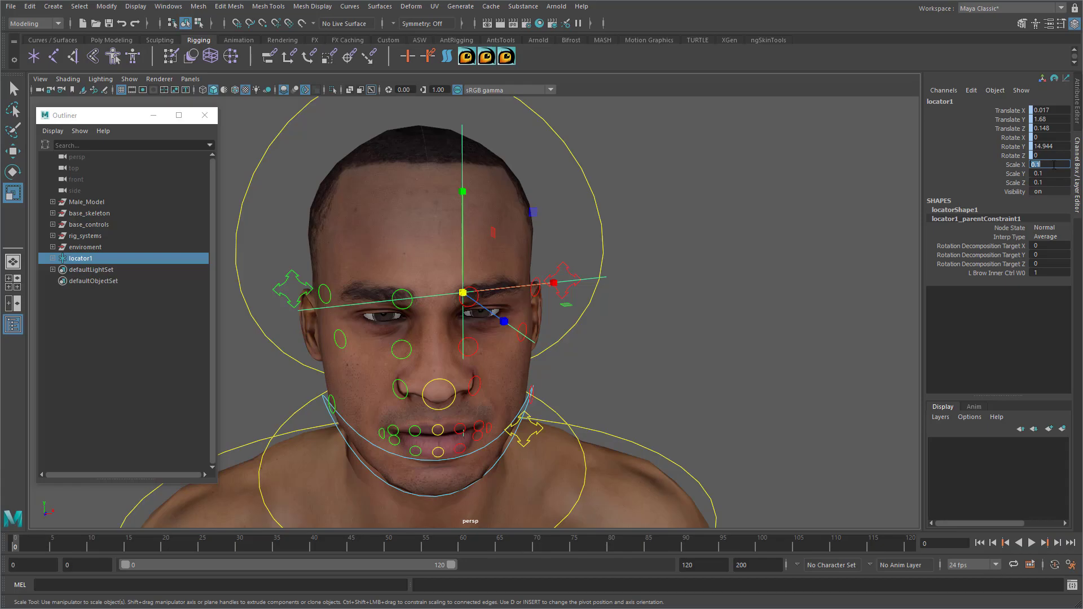
{"action": "left_click_drag", "start_coordinate": [1048, 183], "coordinate": [1046, 166]}
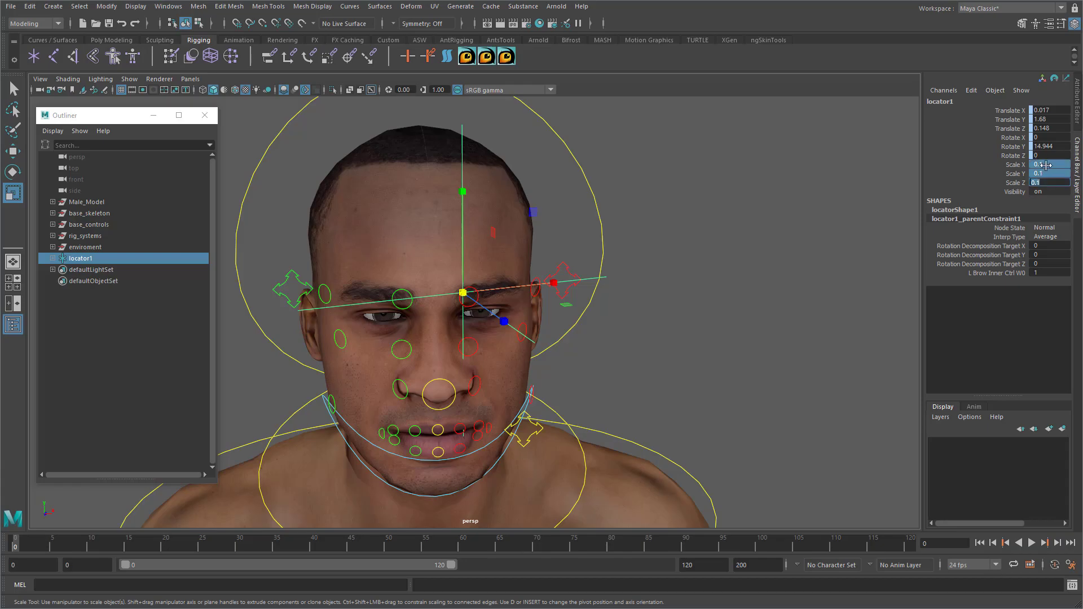
{"action": "key", "text": "Return"}
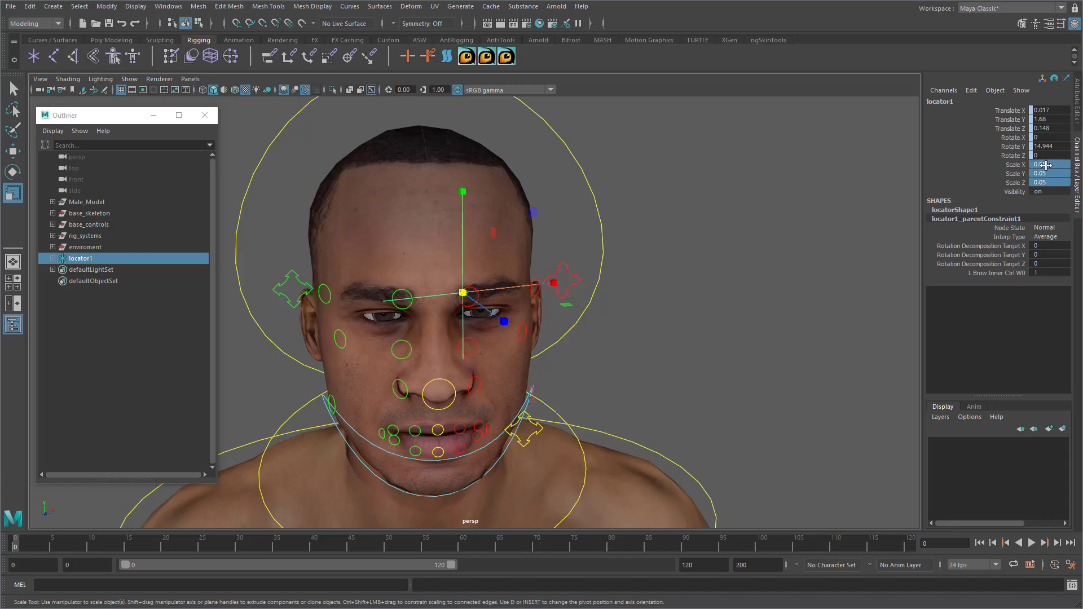
{"action": "left_click_drag", "start_coordinate": [539, 329], "coordinate": [506, 322], "text": "alt"}
{"action": "middle_click_drag", "start_coordinate": [506, 321], "coordinate": [566, 326], "text": "alt"}
{"action": "right_click_drag", "start_coordinate": [566, 327], "coordinate": [623, 321], "text": "alt"}
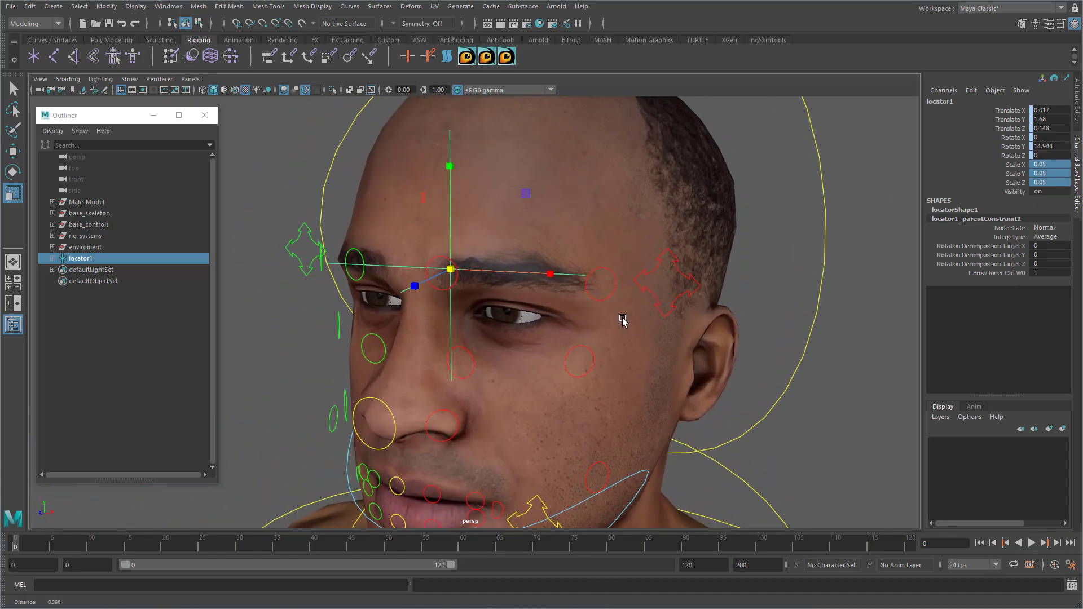
{"action": "key", "text": "w"}
{"action": "left_click_drag", "start_coordinate": [440, 304], "coordinate": [437, 305], "text": "alt"}
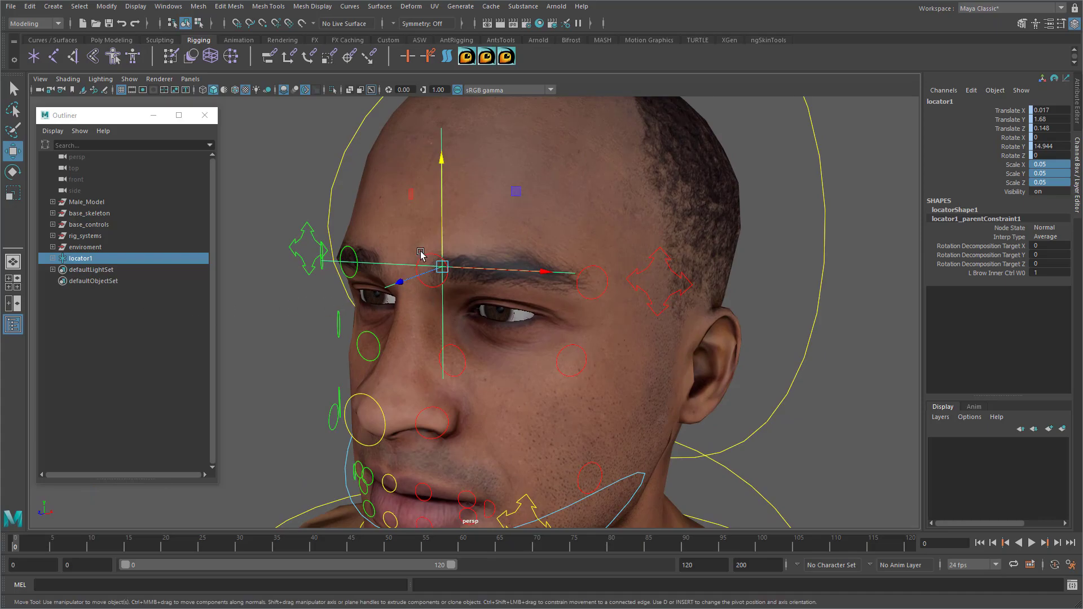
- Expand locator1 in the Outliner and delete its parent constraint
{"action": "left_click", "coordinate": [52, 258]}
{"action": "left_click_drag", "start_coordinate": [1051, 111], "coordinate": [1047, 128]}
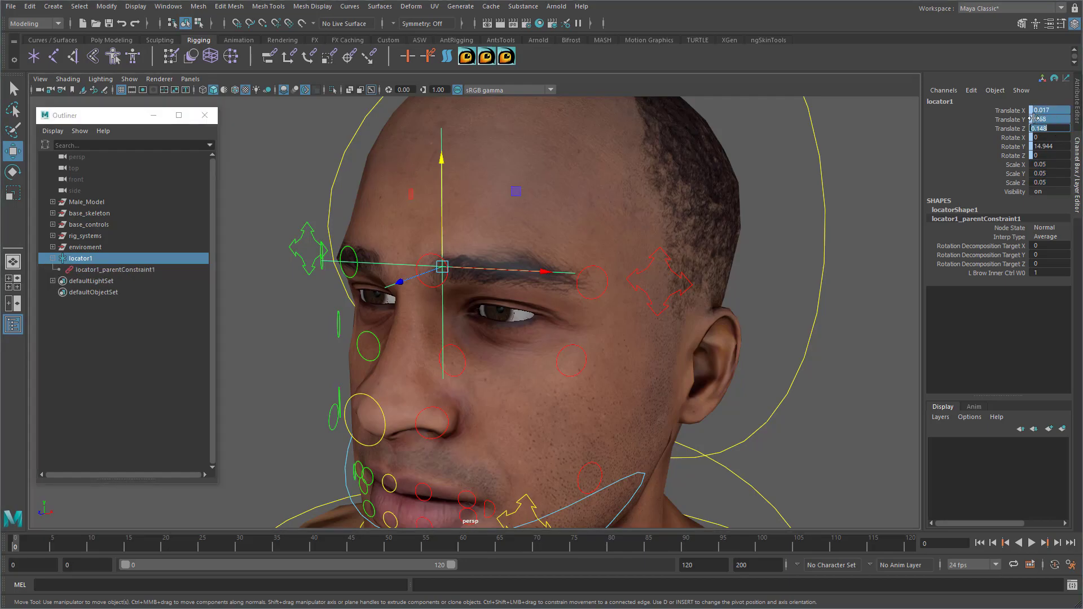
{"action": "left_click", "coordinate": [92, 270]}
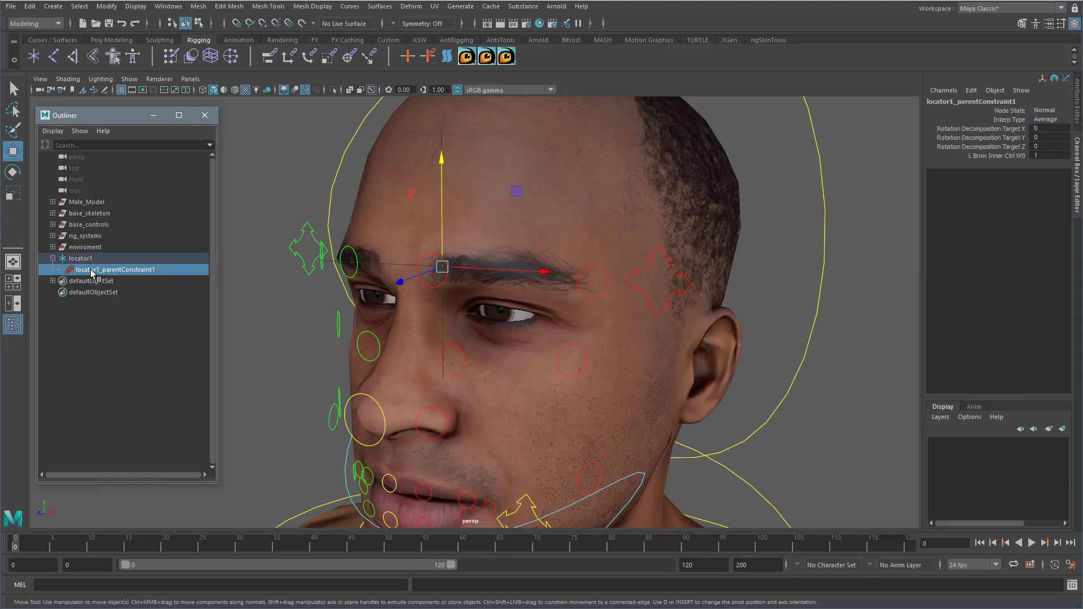
{"action": "key", "text": "Delete"}
- Freeze only the Translate values of locator1, leaving Rotate and Scale out of the freeze
{"action": "left_click", "coordinate": [89, 259]}
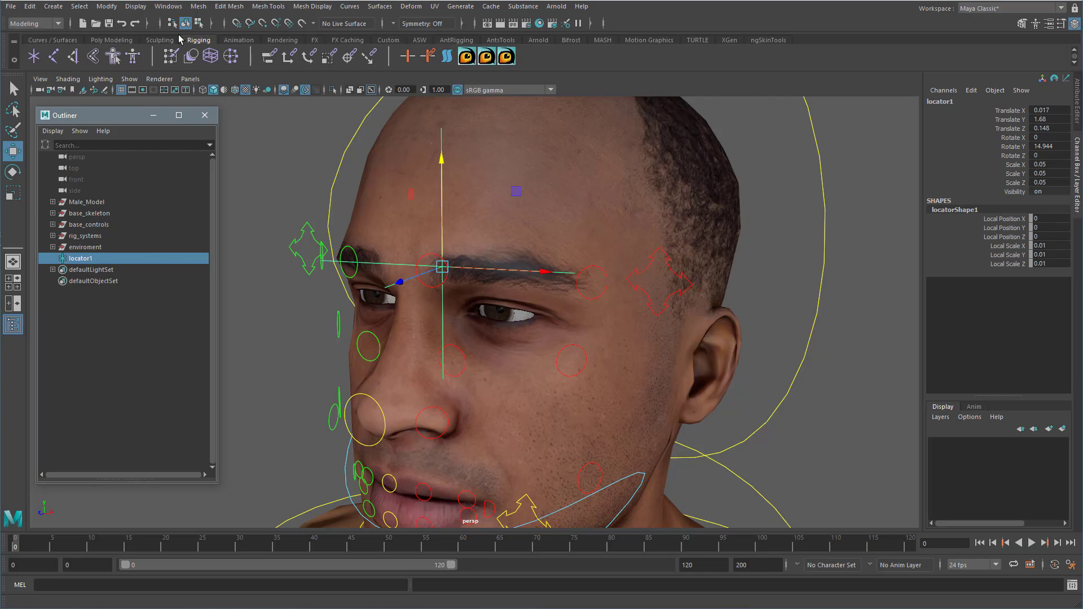
{"action": "left_click", "coordinate": [107, 6]}
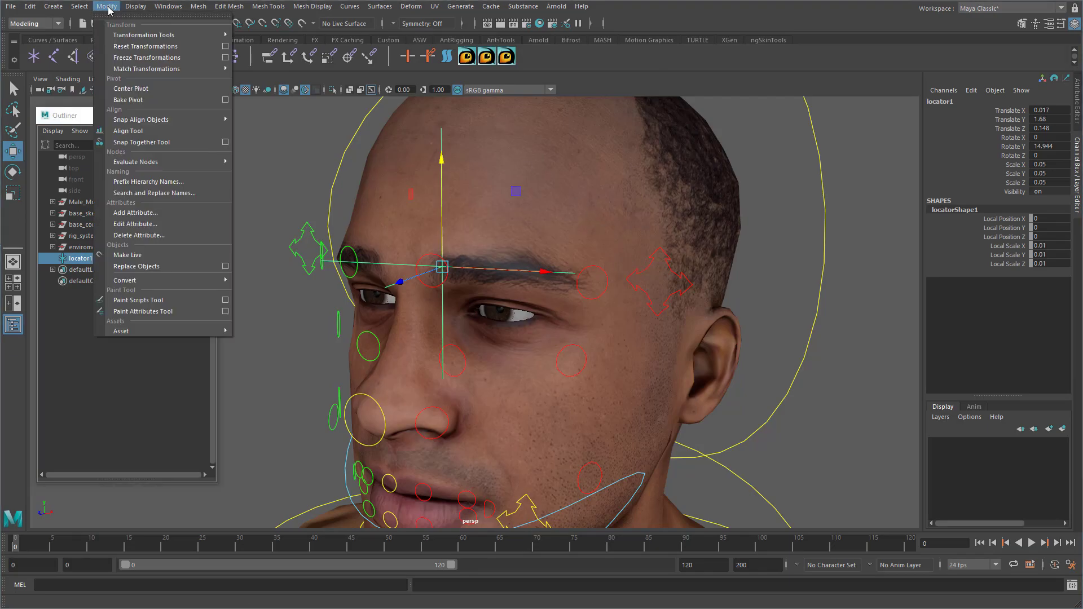
{"action": "left_click", "coordinate": [225, 57]}
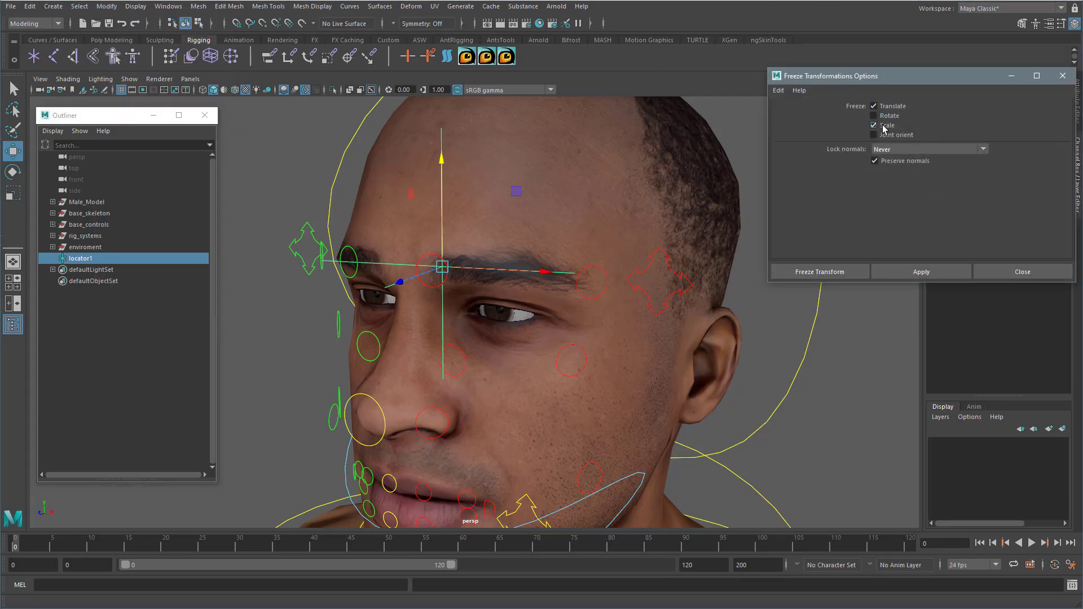
{"action": "left_click_drag", "start_coordinate": [901, 83], "coordinate": [771, 275]}
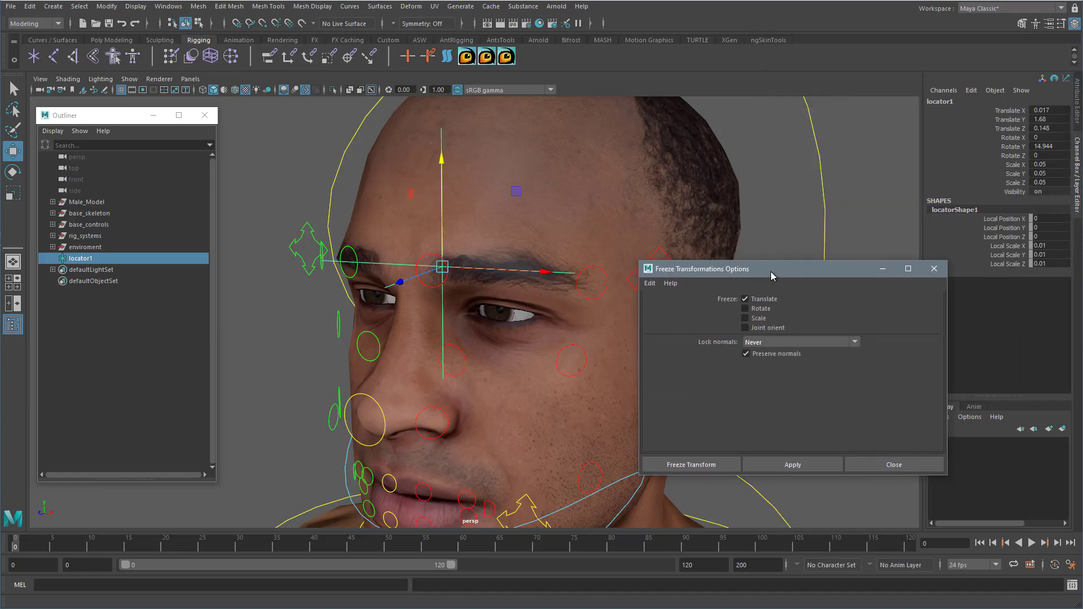
{"action": "left_click", "coordinate": [799, 466]}
{"action": "left_click", "coordinate": [869, 464]}
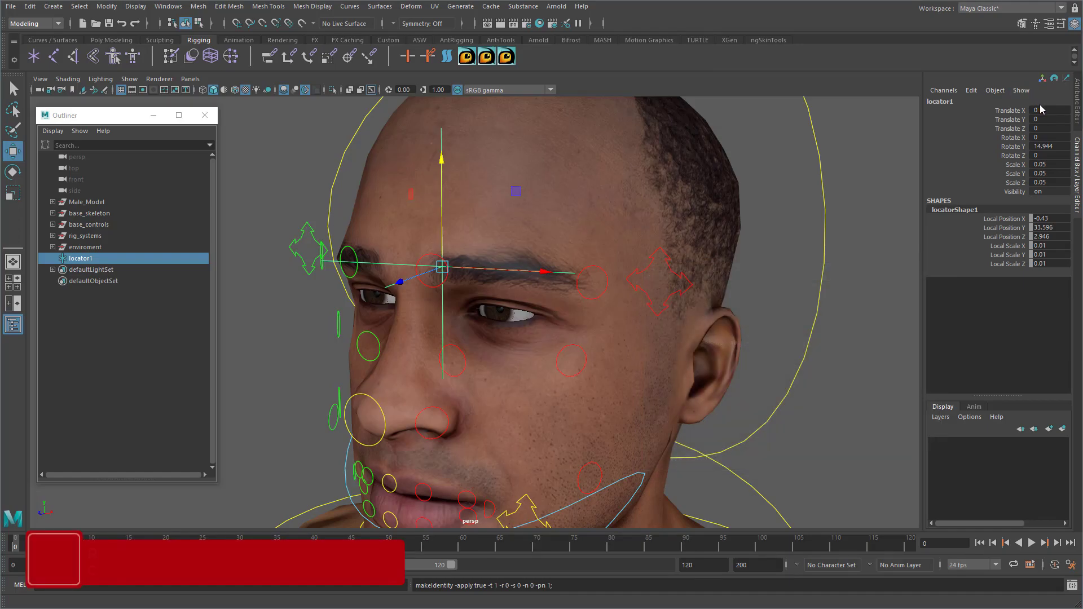
- Parent-constrain locator1 to l_brow_inner_ctrl with Maintain offset on, and clear the selection
{"action": "left_click", "coordinate": [432, 288]}
{"action": "left_click", "coordinate": [104, 259]}
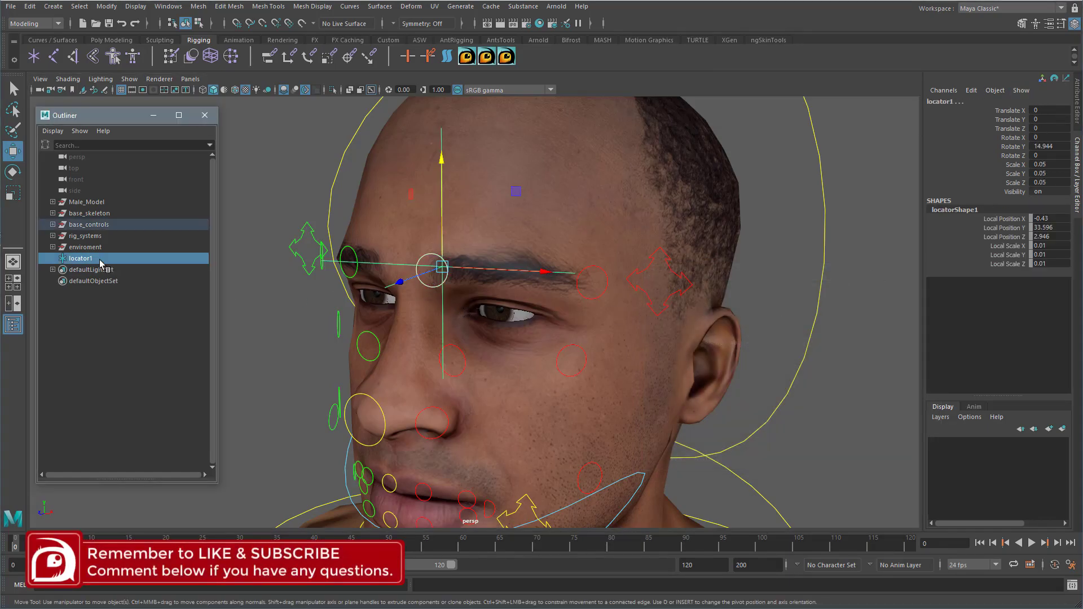
{"action": "key", "text": "space"}
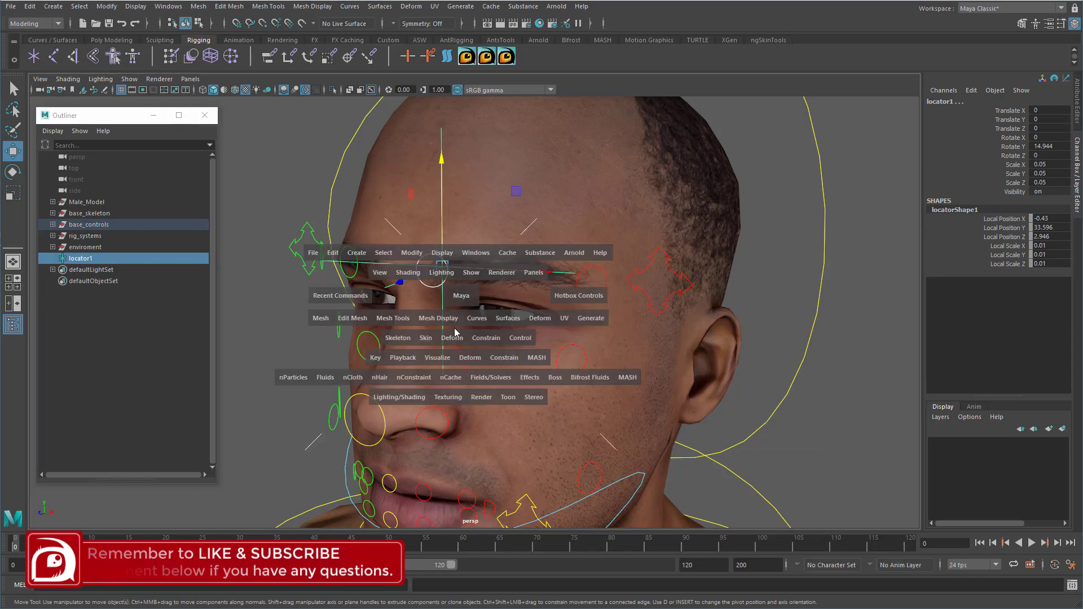
{"action": "left_click", "coordinate": [485, 338]}
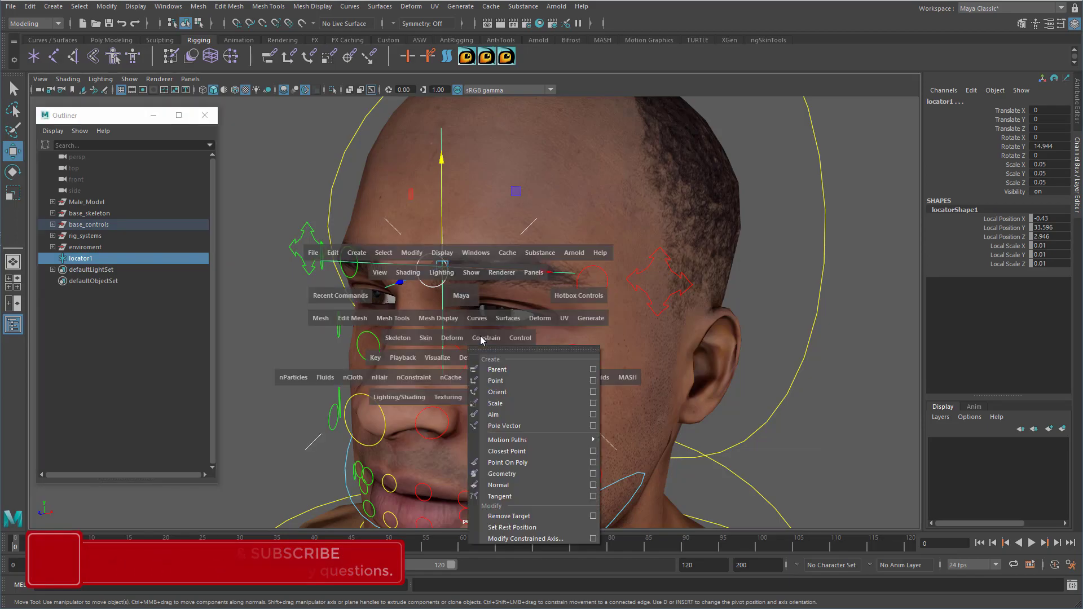
{"action": "left_click", "coordinate": [592, 370]}
{"action": "left_click", "coordinate": [804, 465]}
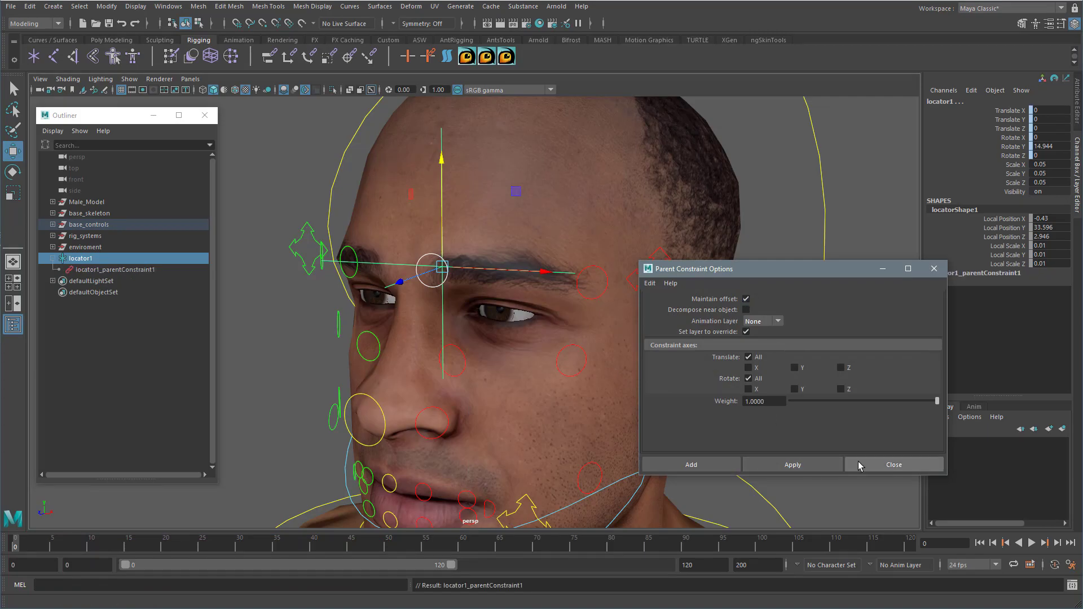
{"action": "left_click", "coordinate": [858, 465]}
{"action": "left_click", "coordinate": [809, 407]}
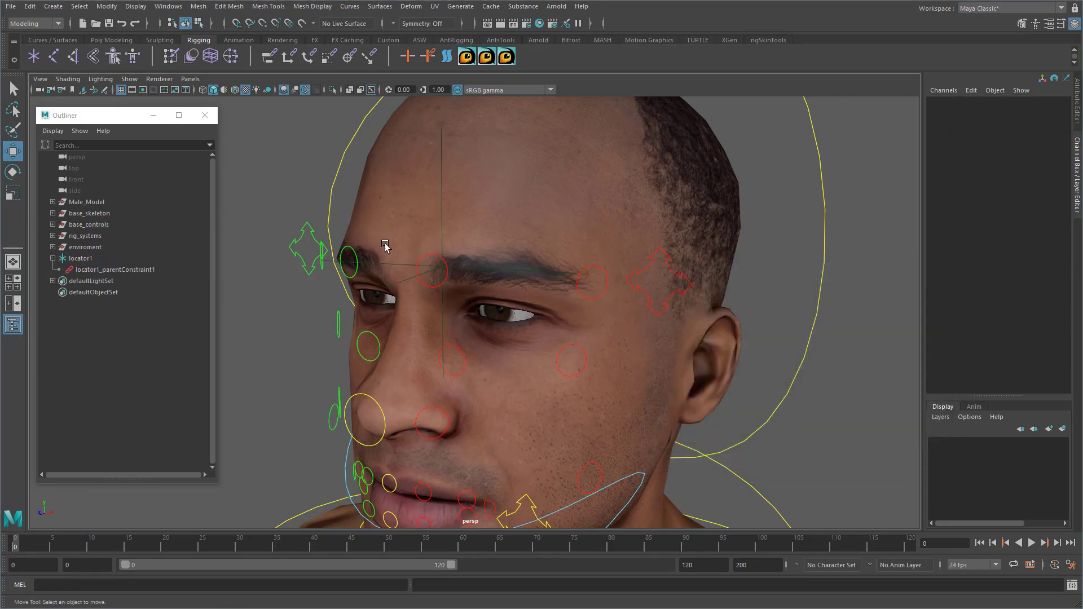
- Rename locator1 to l_brow_inner_locator, reusing the name copied from l_brow_inner_ctrl
{"action": "left_click", "coordinate": [431, 286]}
{"action": "double_click", "coordinate": [978, 103]}
{"action": "key", "text": "ctrl+c"}
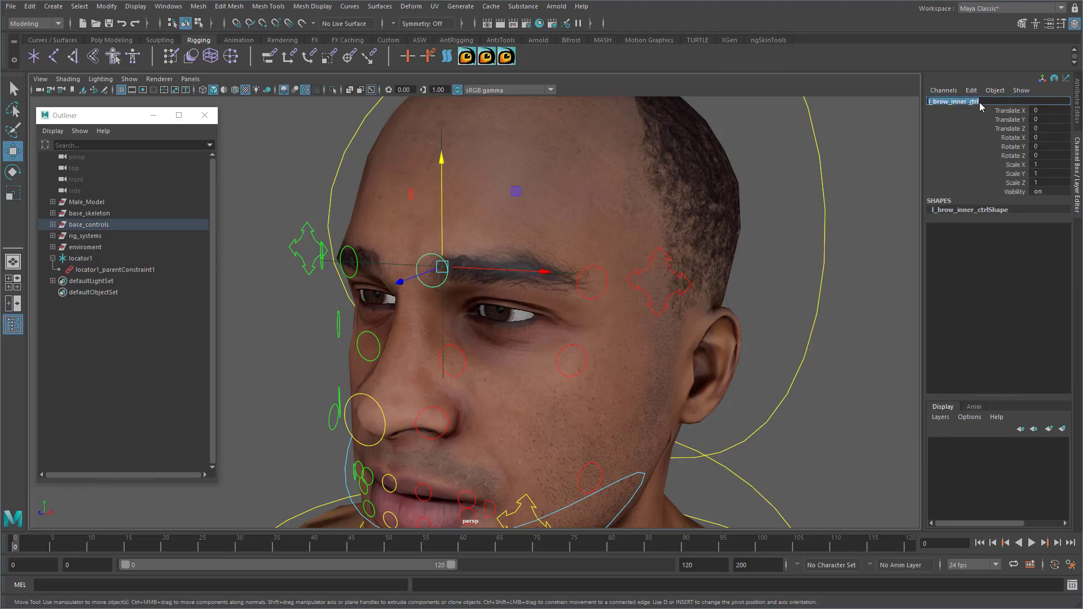
{"action": "left_click", "coordinate": [447, 318]}
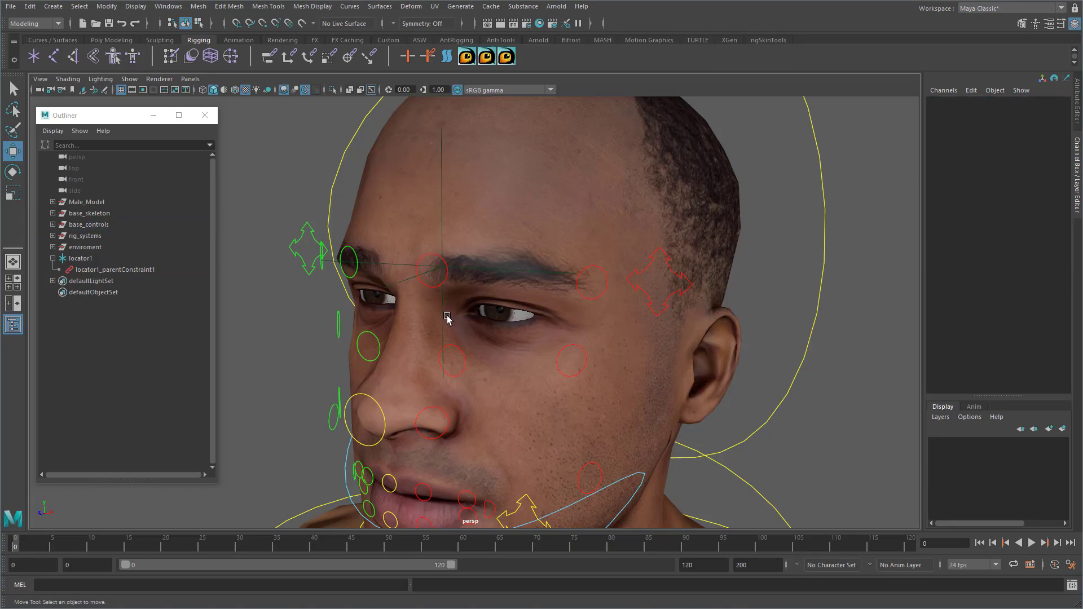
{"action": "left_click", "coordinate": [80, 259]}
{"action": "double_click", "coordinate": [81, 259]}
{"action": "key", "text": "ctrl+v"}
{"action": "key", "text": "BackSpace"}
{"action": "key", "text": "BackSpace"}
{"action": "key", "text": "BackSpace"}
{"action": "key", "text": "BackSpace"}
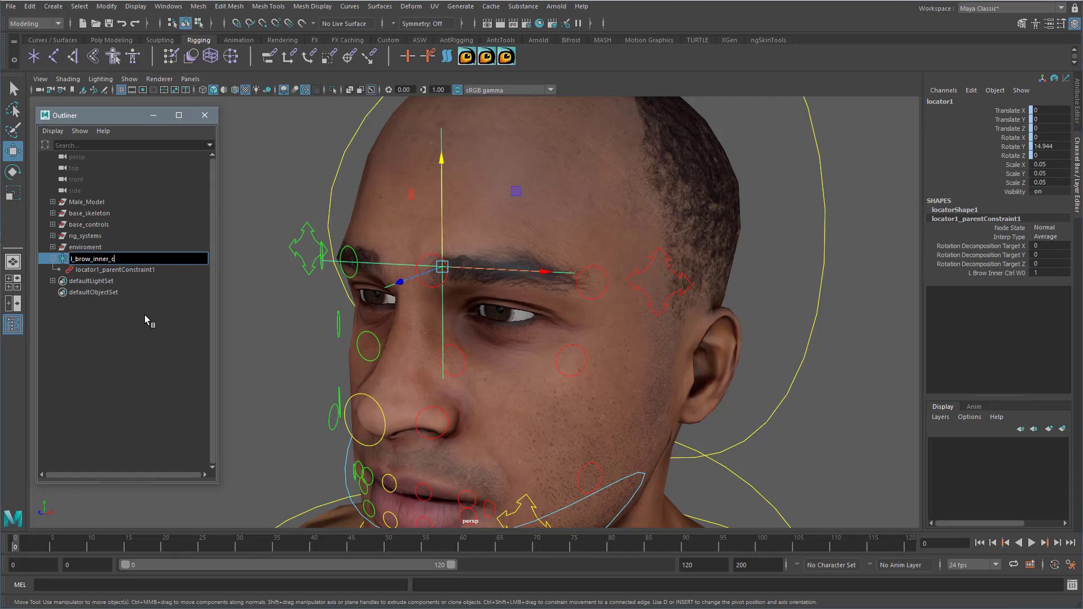
{"action": "type", "text": "locator"}
{"action": "key", "text": "Return"}
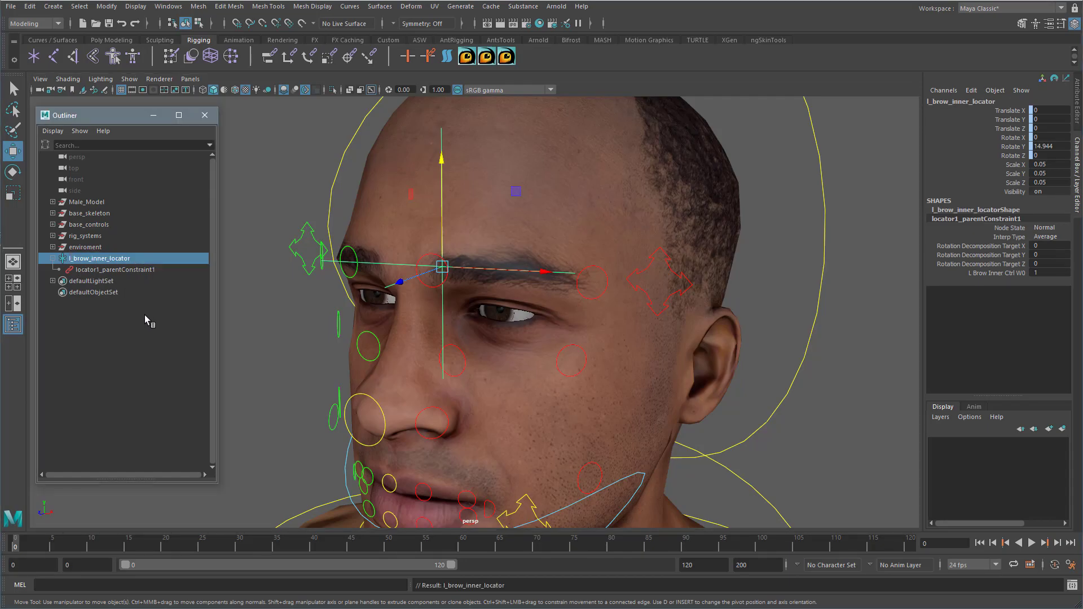
- Try raising l_brow_inner_ctrl about 0.011 in Y, check l_brow_inner_locator's translate values, and undo the move
{"action": "left_click", "coordinate": [430, 284]}
{"action": "left_click_drag", "start_coordinate": [442, 222], "coordinate": [442, 191]}
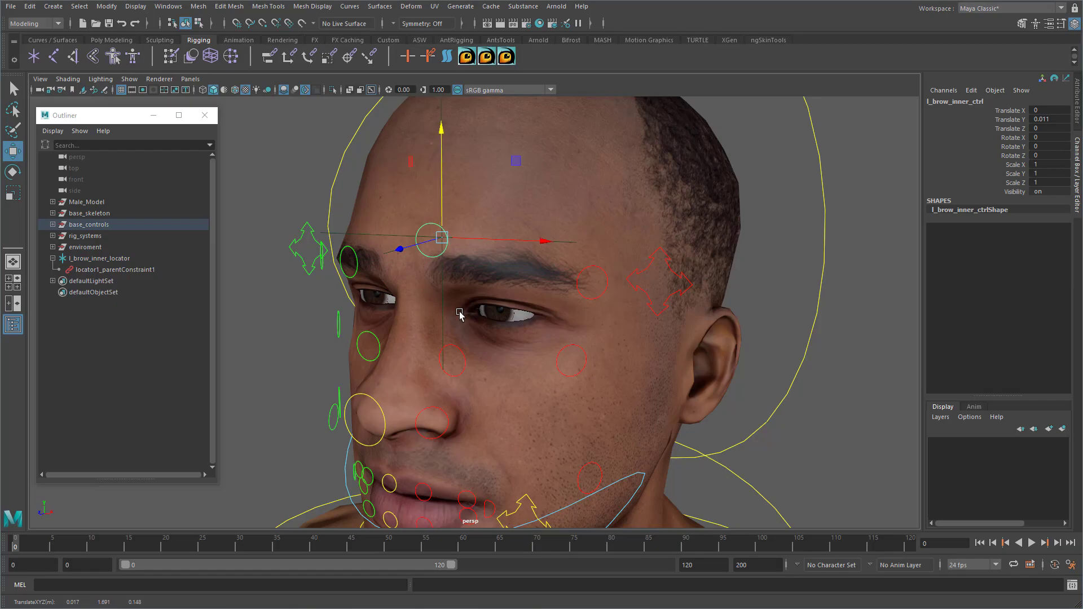
{"action": "left_click", "coordinate": [571, 243]}
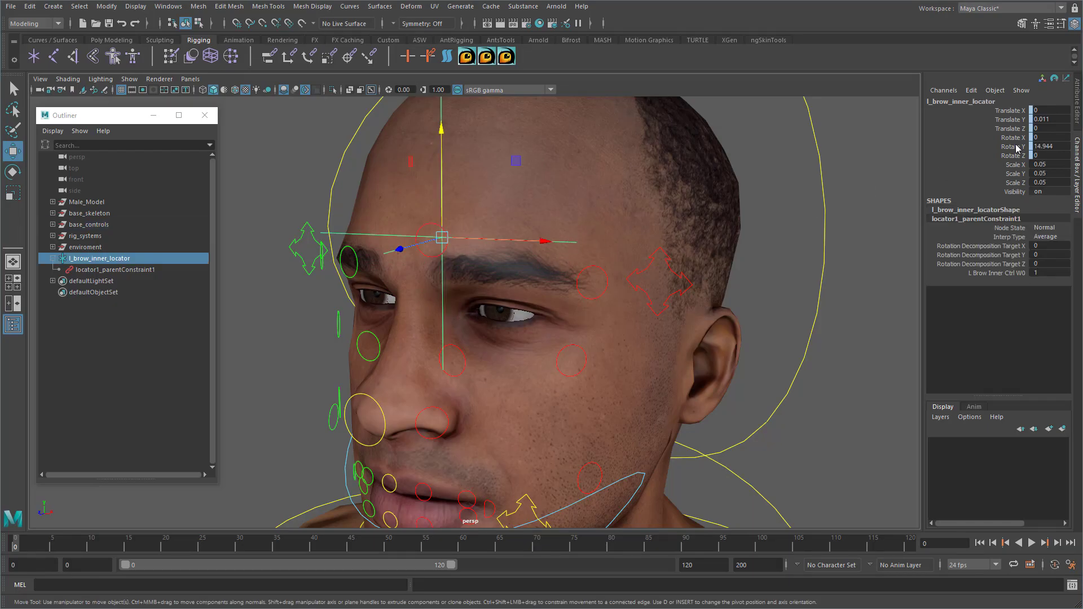
{"action": "double_click", "coordinate": [1056, 120]}
{"action": "key", "text": "ctrl+z"}
{"action": "key", "text": "shift+z"}
{"action": "key", "text": "ctrl+z"}
{"action": "key", "text": "ctrl+z"}
- Raise l_brow_ctrl and check the translate channels of l_brow_inner_ctrl
{"action": "left_click", "coordinate": [641, 277]}
{"action": "left_click_drag", "start_coordinate": [652, 242], "coordinate": [645, 214]}
{"action": "left_click", "coordinate": [432, 240]}
{"action": "left_click_drag", "start_coordinate": [1045, 111], "coordinate": [1048, 128]}
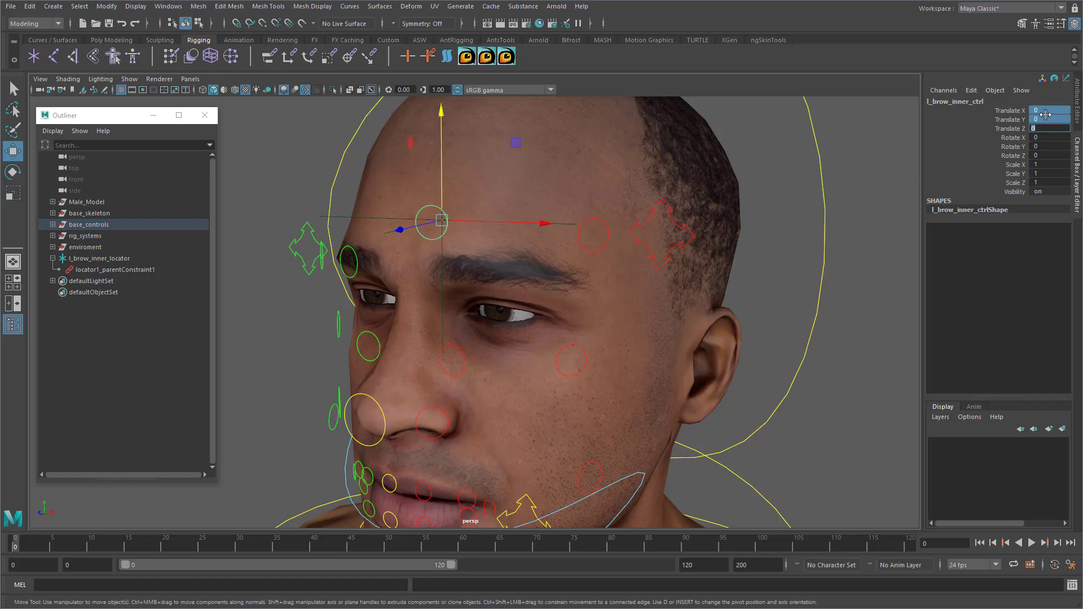
- Check the translate channels of l_brow_inner_locator with l_brow_ctrl raised, and clear the selection
{"action": "left_click", "coordinate": [445, 255]}
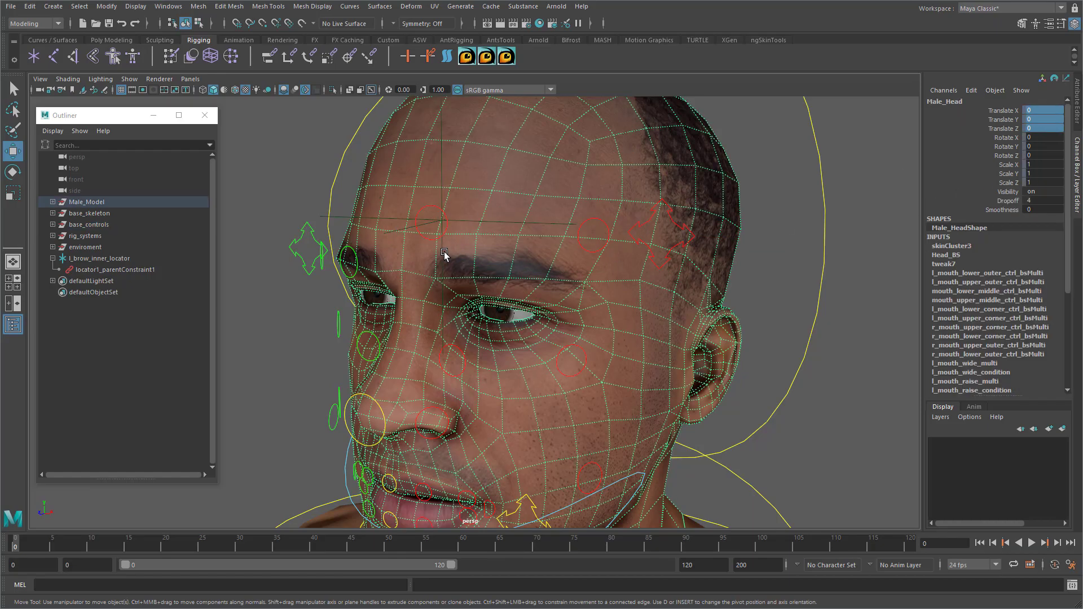
{"action": "left_click", "coordinate": [444, 257]}
{"action": "left_click", "coordinate": [1047, 118]}
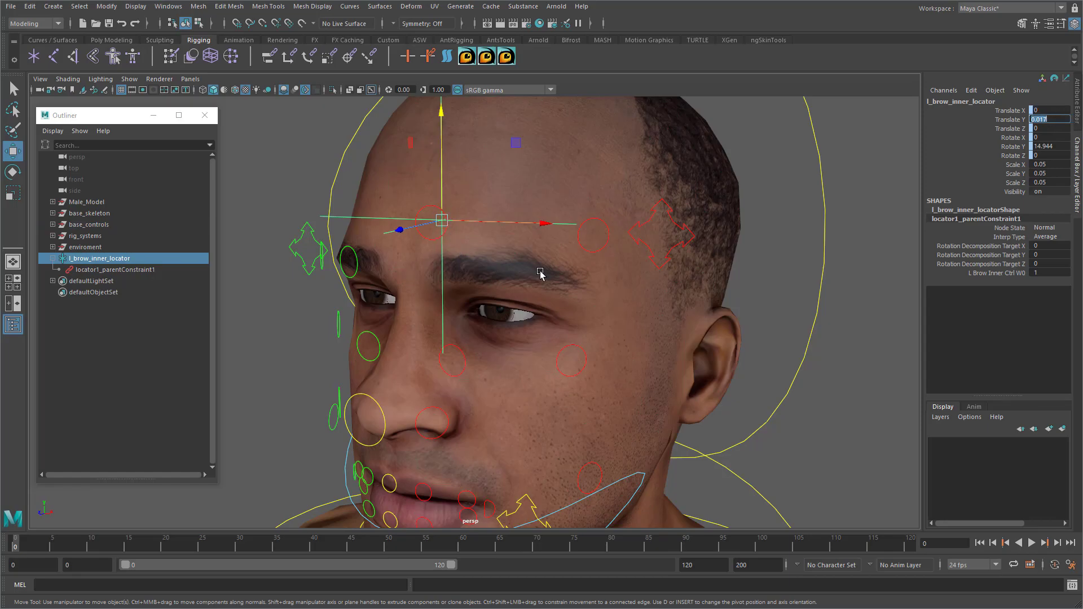
{"action": "middle_click_drag", "start_coordinate": [671, 260], "coordinate": [517, 264], "text": "alt"}
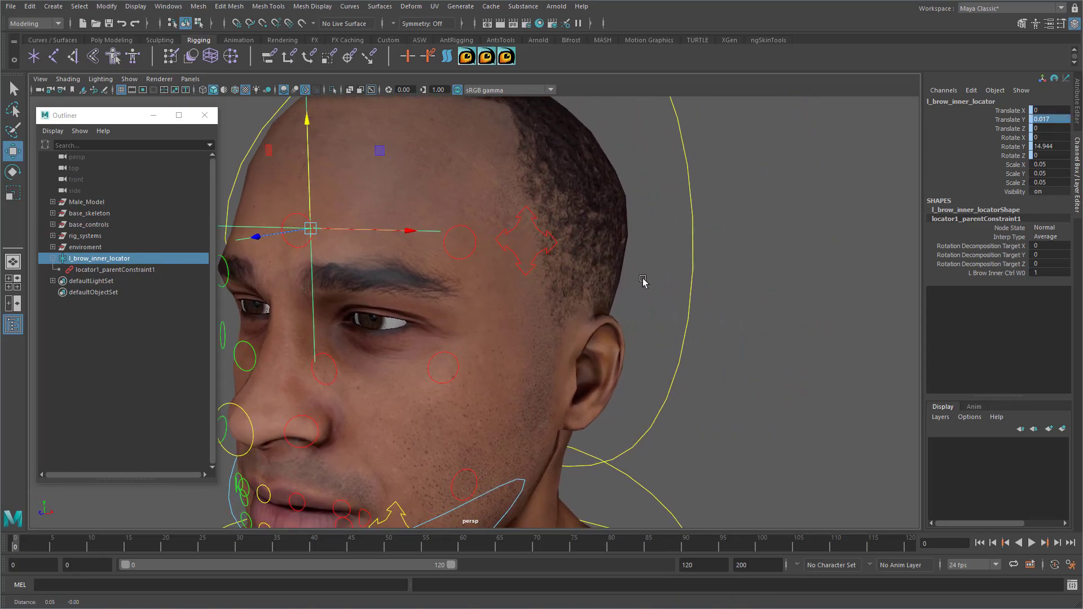
{"action": "left_click", "coordinate": [750, 224]}
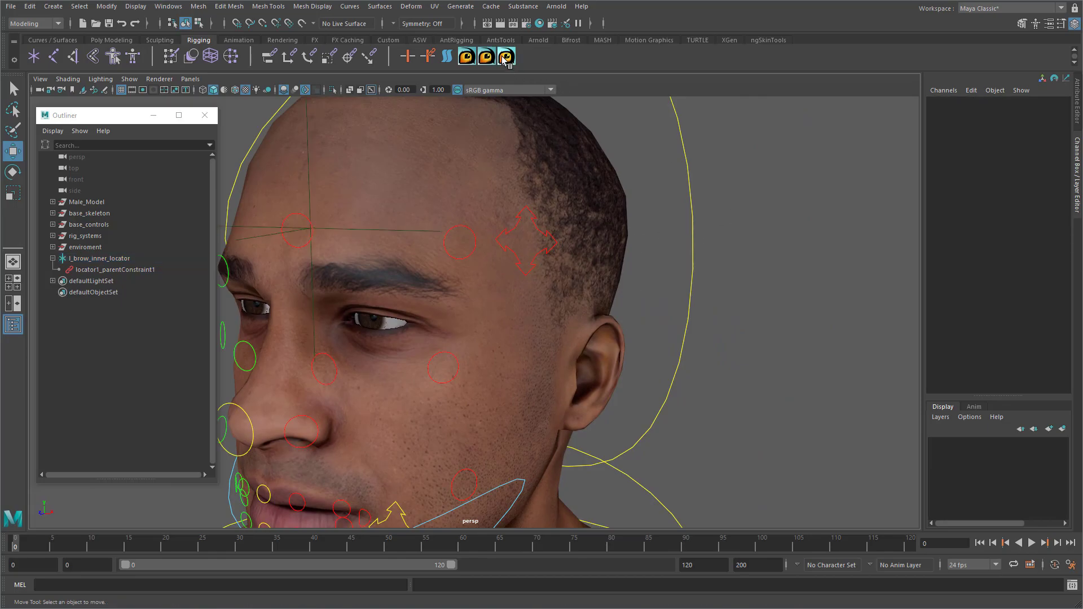
- Connect only Translate Y of l_brow_inner_locator to Head_BS's L_Brow_Inner with the Blendshape Rigging Tool, scale multiplier 100
{"action": "left_click", "coordinate": [313, 260]}
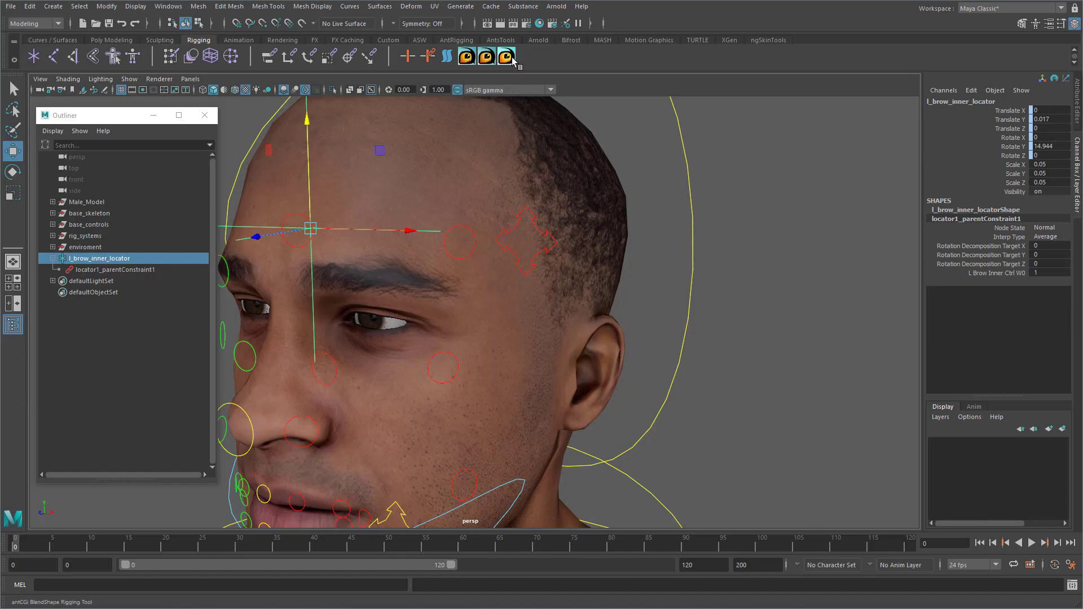
{"action": "left_click", "coordinate": [513, 60]}
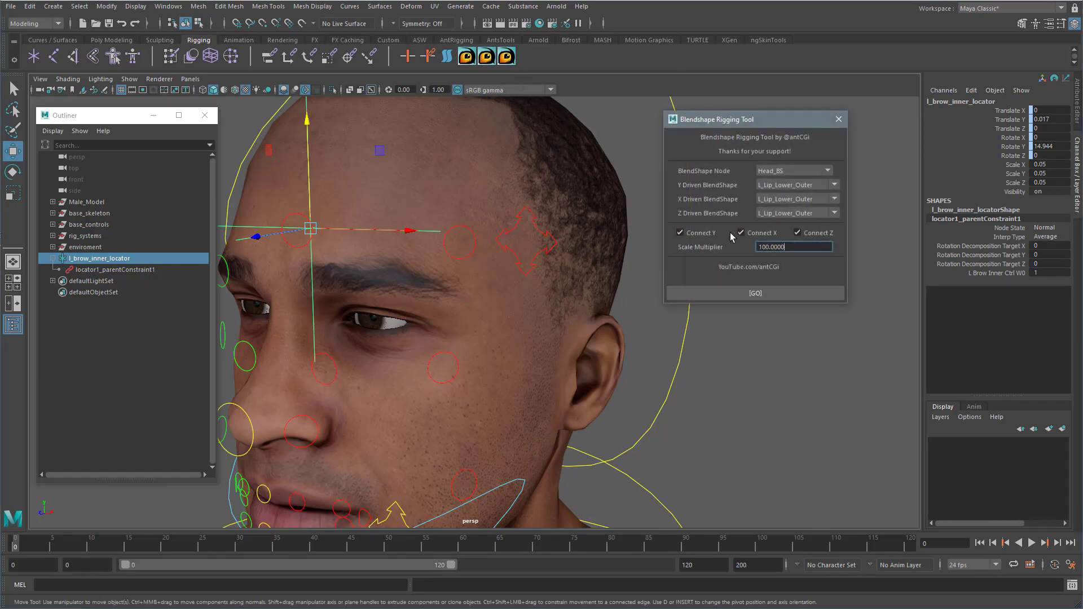
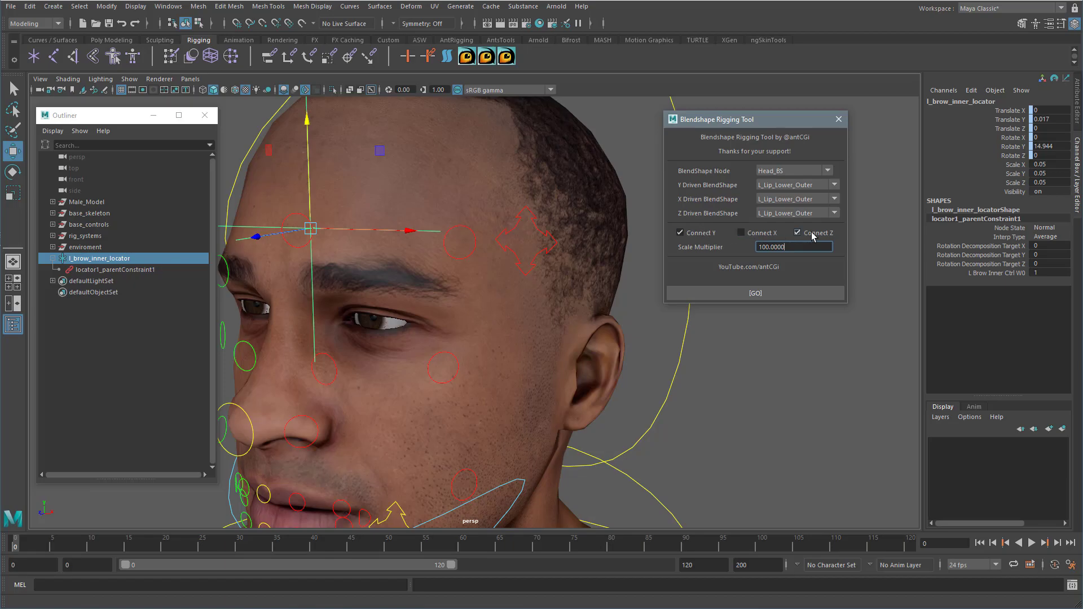
{"action": "left_click", "coordinate": [790, 185]}
{"action": "scroll", "coordinate": [800, 263], "scroll_direction": "down", "scroll_amount": 3}
{"action": "scroll", "coordinate": [800, 264], "scroll_direction": "down", "scroll_amount": 1}
{"action": "left_click", "coordinate": [800, 264]}
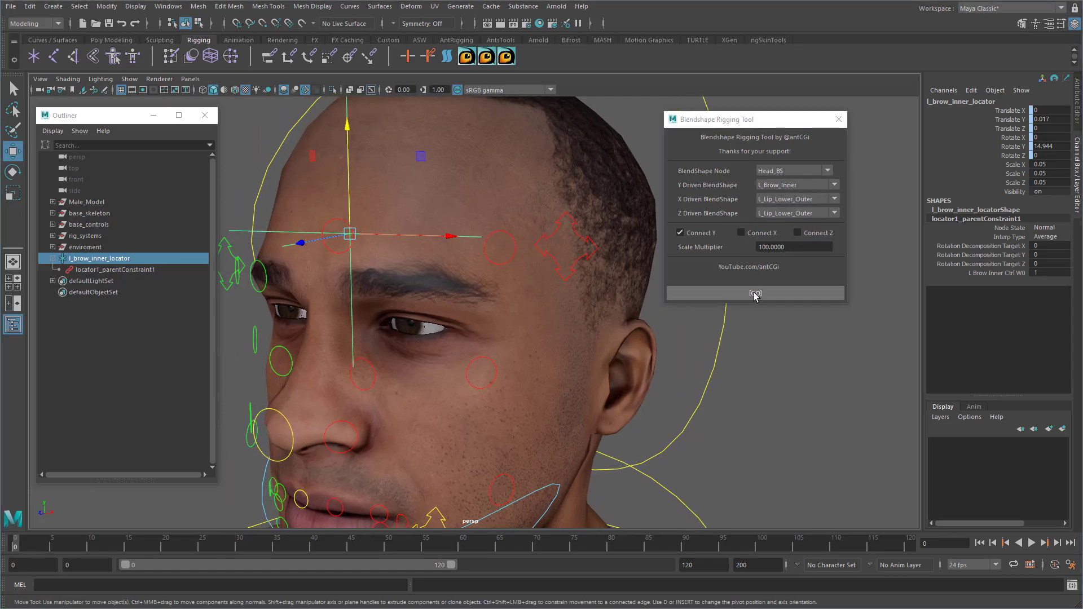
{"action": "left_click", "coordinate": [755, 294]}
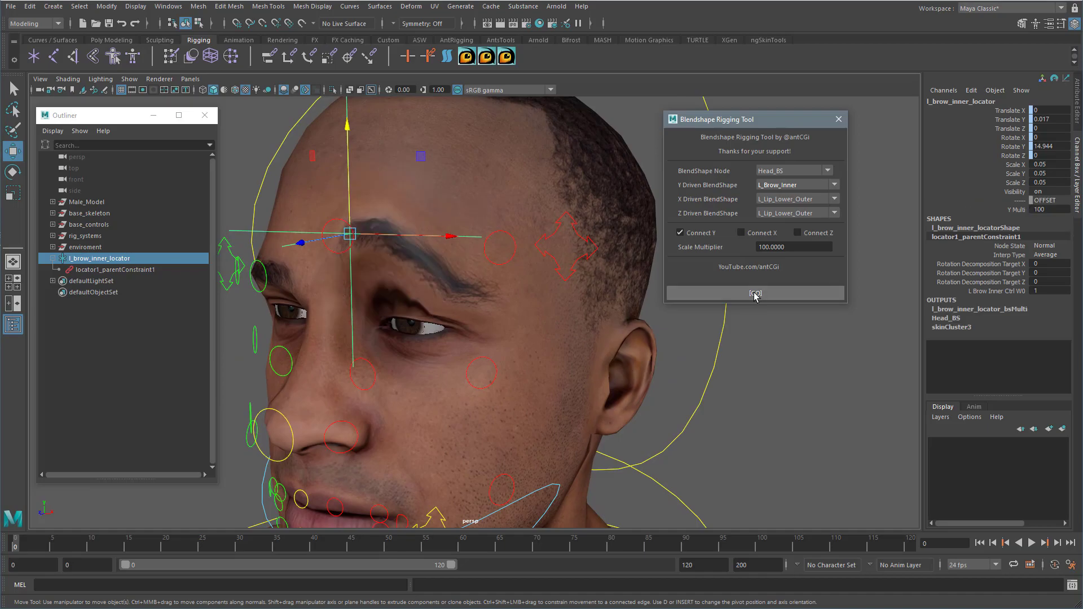
- Try lowering l_brow_inner_ctrl to about -0.012 in Y, and reset its Translate Y to 0
{"action": "left_click", "coordinate": [337, 249]}
{"action": "left_click_drag", "start_coordinate": [353, 198], "coordinate": [354, 250]}
{"action": "mouse_move", "coordinate": [350, 215]}
{"action": "left_mouse_down"}
{"action": "mouse_move", "coordinate": [348, 169]}
{"action": "mouse_move", "coordinate": [361, 231]}
{"action": "mouse_move", "coordinate": [352, 217]}
{"action": "left_mouse_up"}
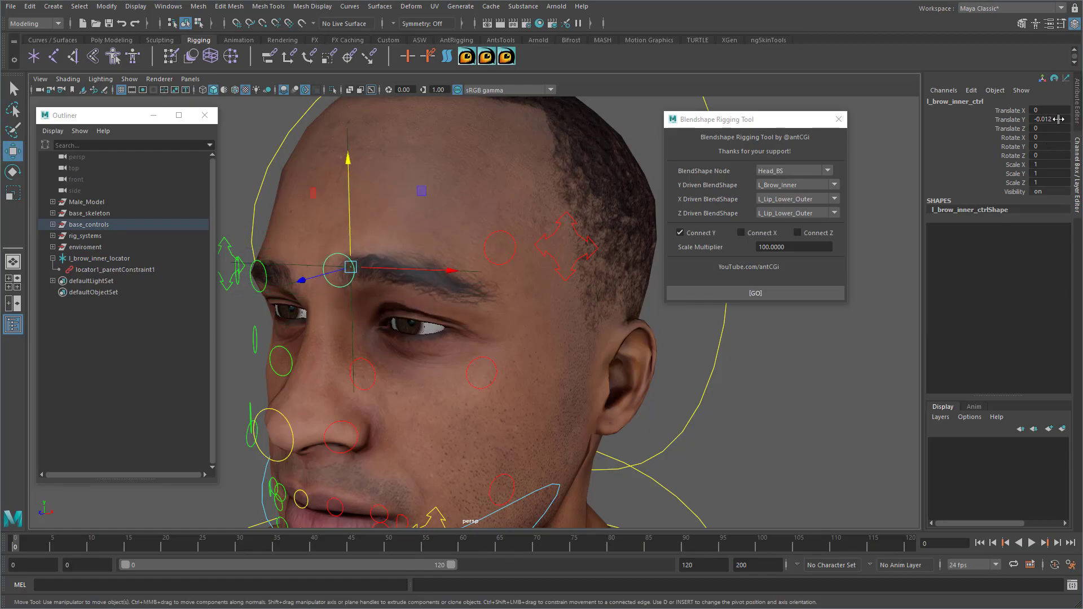
{"action": "type", "text": "0"}
{"action": "key", "text": "Return"}
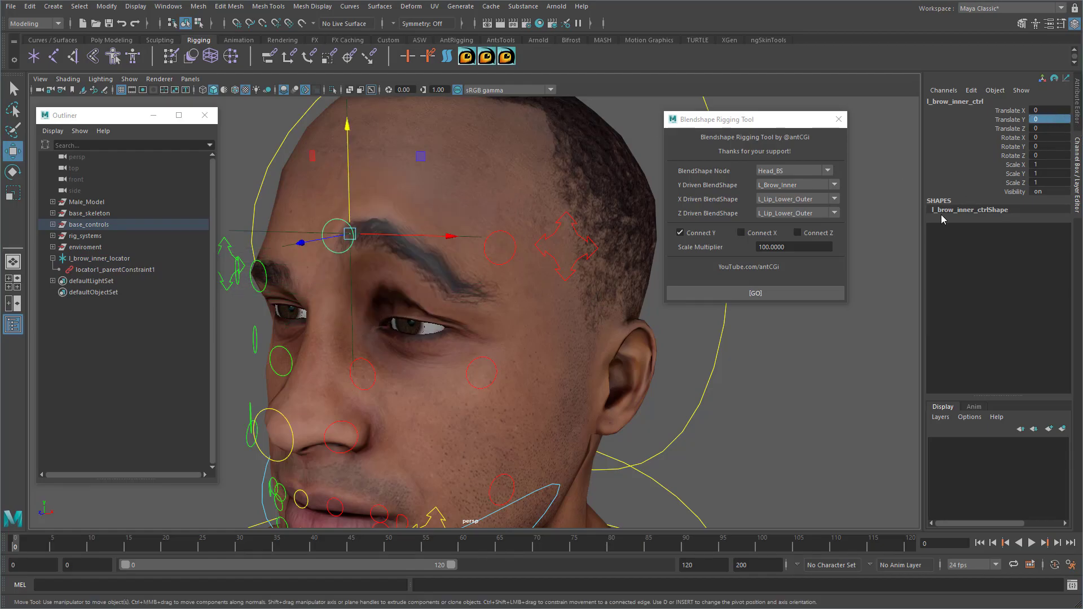
- Move l_brow_ctrl vertically to test the inner brow shape, and reset its Translate Y to 0
{"action": "left_click", "coordinate": [559, 232]}
{"action": "left_click_drag", "start_coordinate": [566, 198], "coordinate": [556, 223]}
{"action": "double_click", "coordinate": [1050, 119]}
{"action": "type", "text": "0"}
{"action": "key", "text": "Return"}
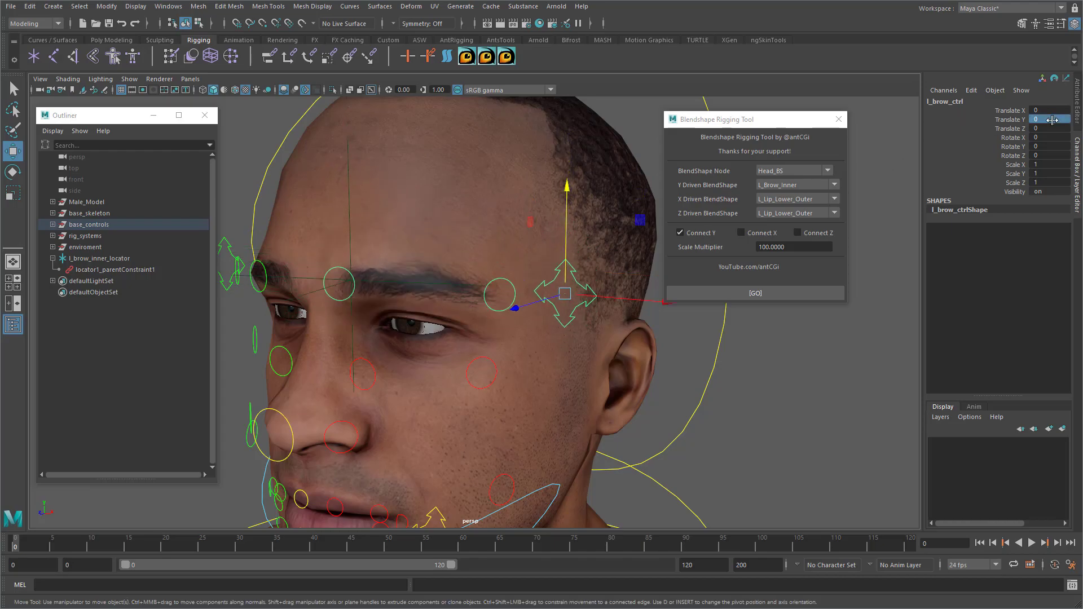
- Duplicate l_brow_inner_locator and rename the copy l_brow_outer_locator
{"action": "left_click", "coordinate": [98, 259]}
{"action": "key", "text": "ctrl+d"}
{"action": "double_click", "coordinate": [101, 281]}
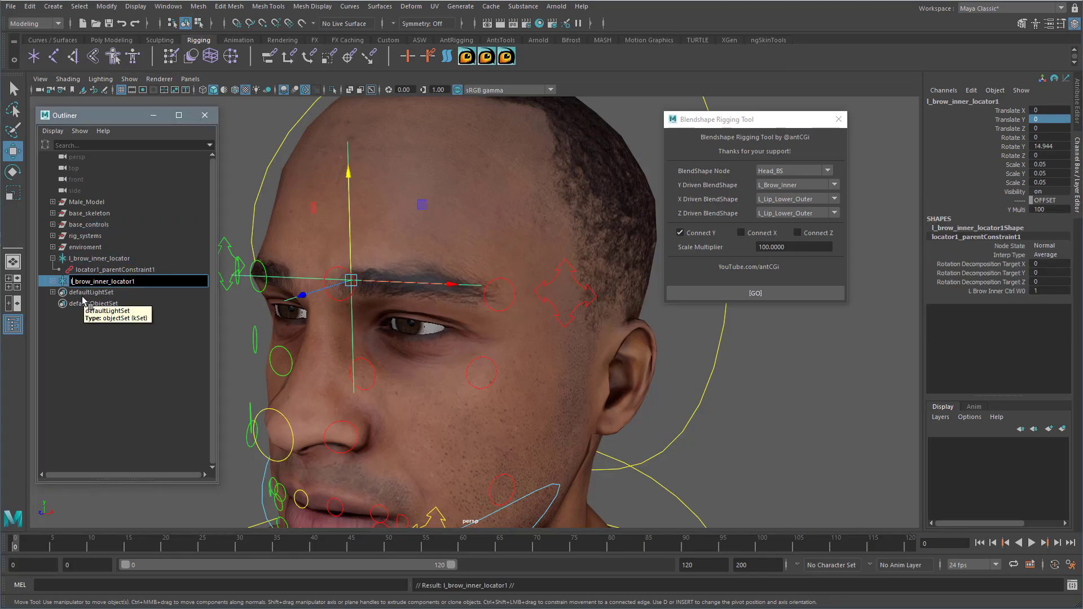
{"action": "key", "text": "Delete"}
{"action": "type", "text": "r"}
{"action": "key", "text": "BackSpace"}
{"action": "type", "text": "l"}
{"action": "key", "text": "BackSpace"}
{"action": "key", "text": "Return"}
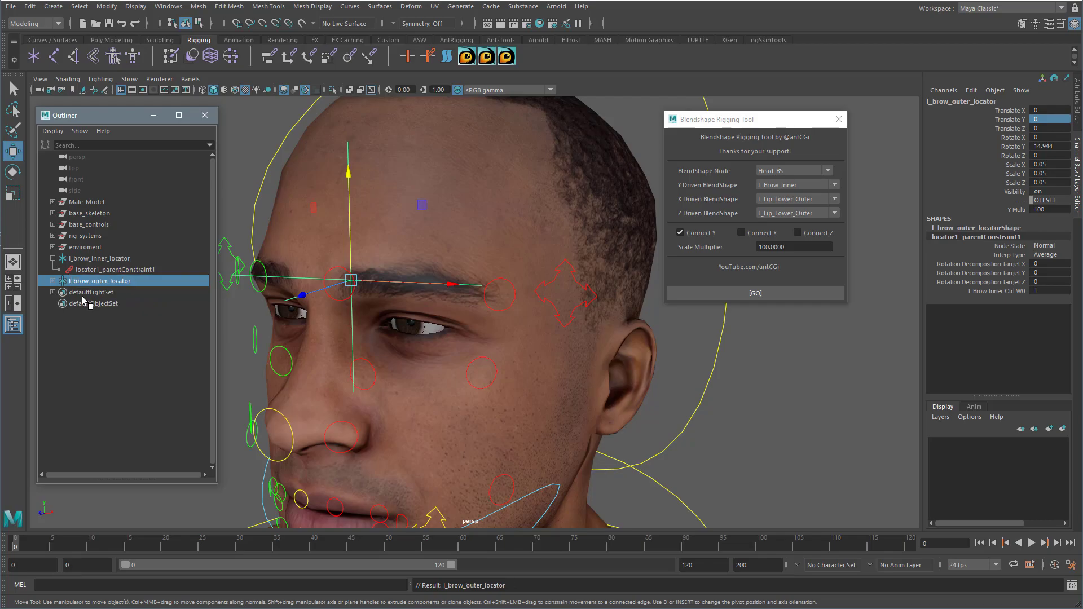
- Delete the copied parent constraint under l_brow_outer_locator
{"action": "left_click", "coordinate": [52, 280]}
{"action": "left_click", "coordinate": [102, 292]}
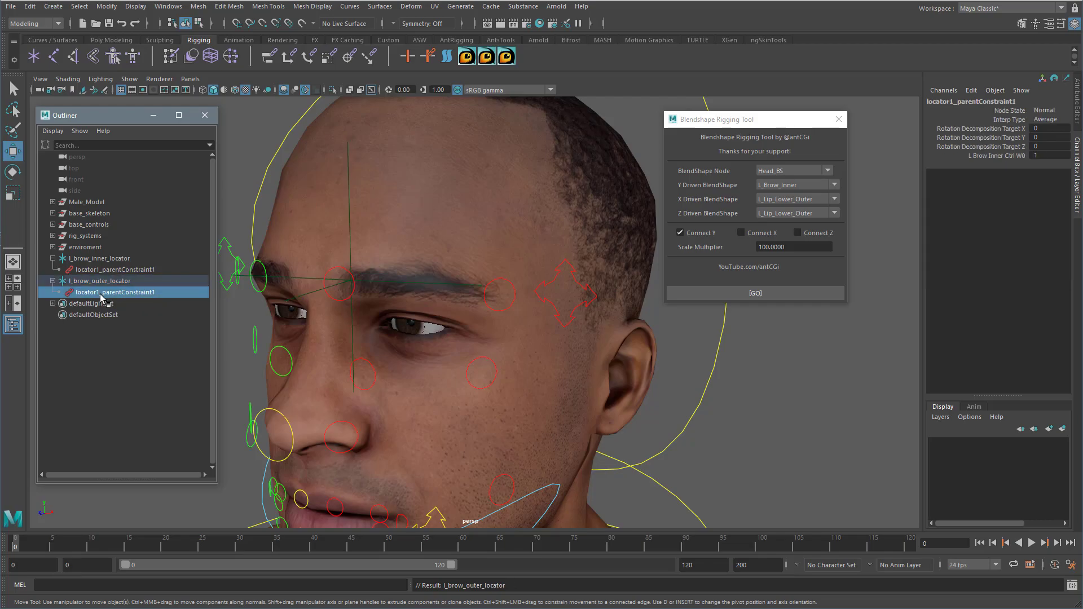
{"action": "key", "text": "Delete"}
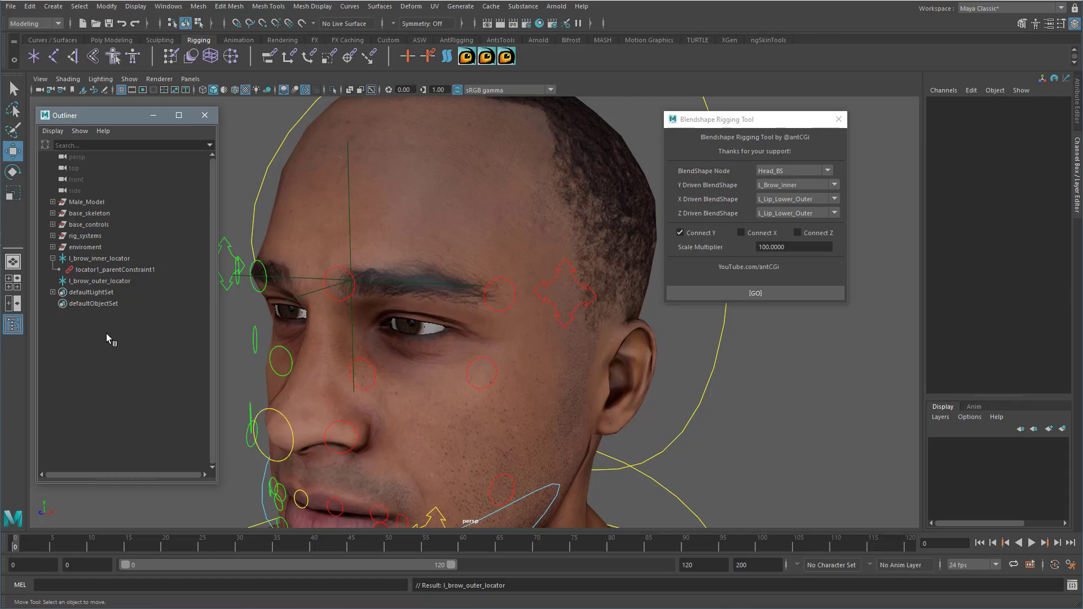
{"action": "left_click", "coordinate": [515, 288]}
{"action": "left_click", "coordinate": [94, 282]}
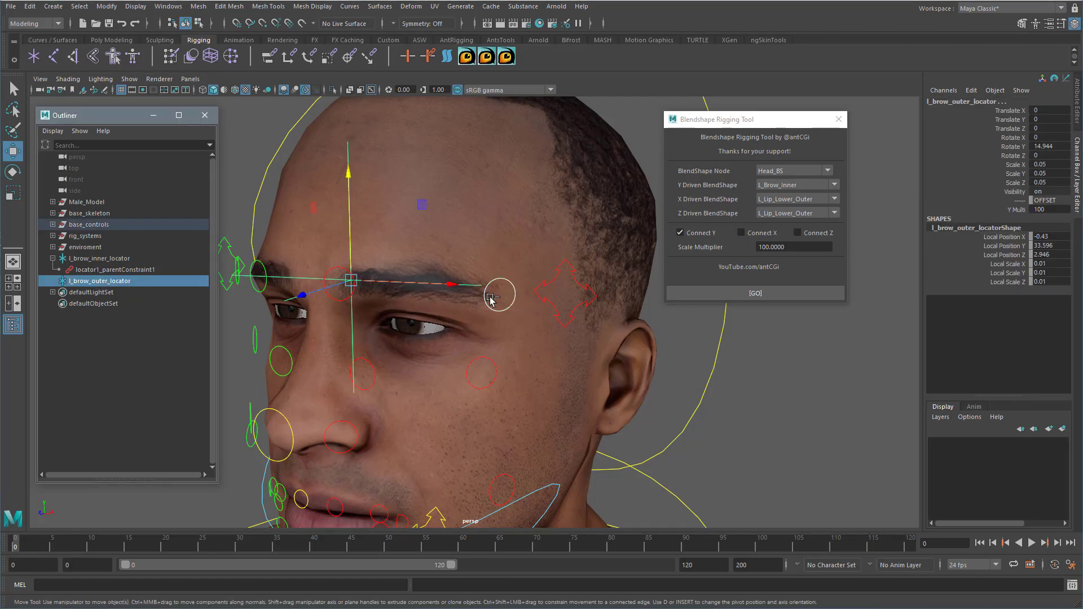
{"action": "key", "text": "space"}
{"action": "left_click", "coordinate": [514, 340]}
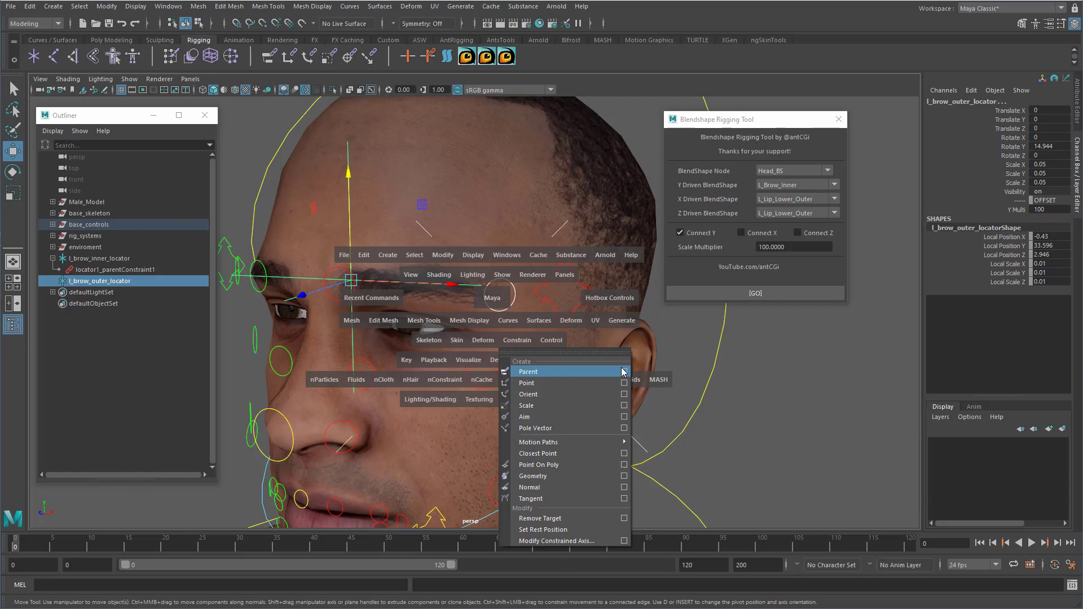
{"action": "left_click", "coordinate": [624, 372]}
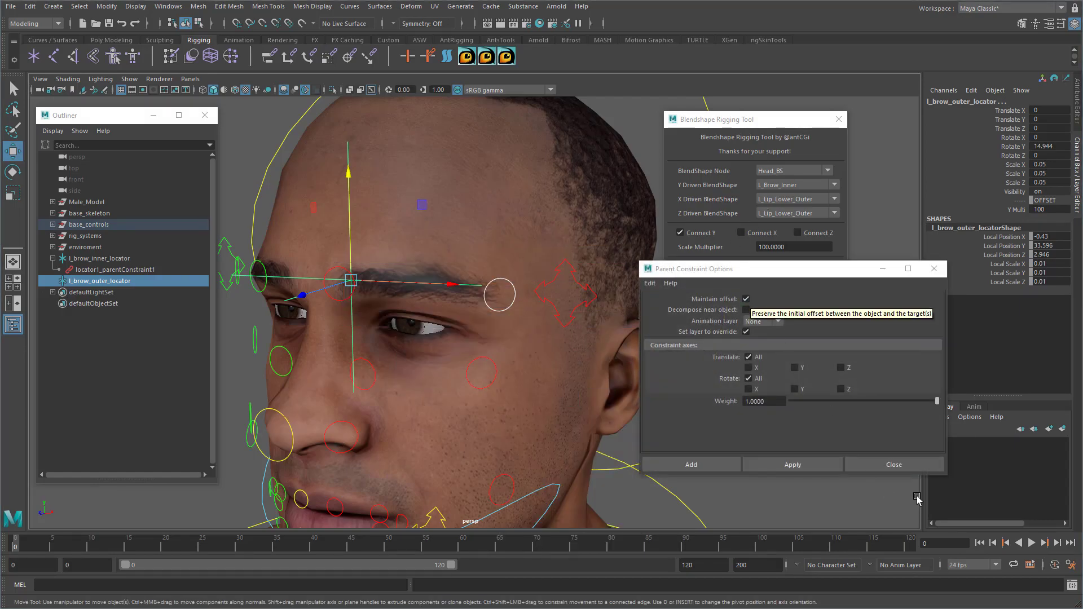
{"action": "left_click", "coordinate": [894, 465]}
{"action": "left_click_drag", "start_coordinate": [469, 257], "coordinate": [473, 259], "text": "alt"}
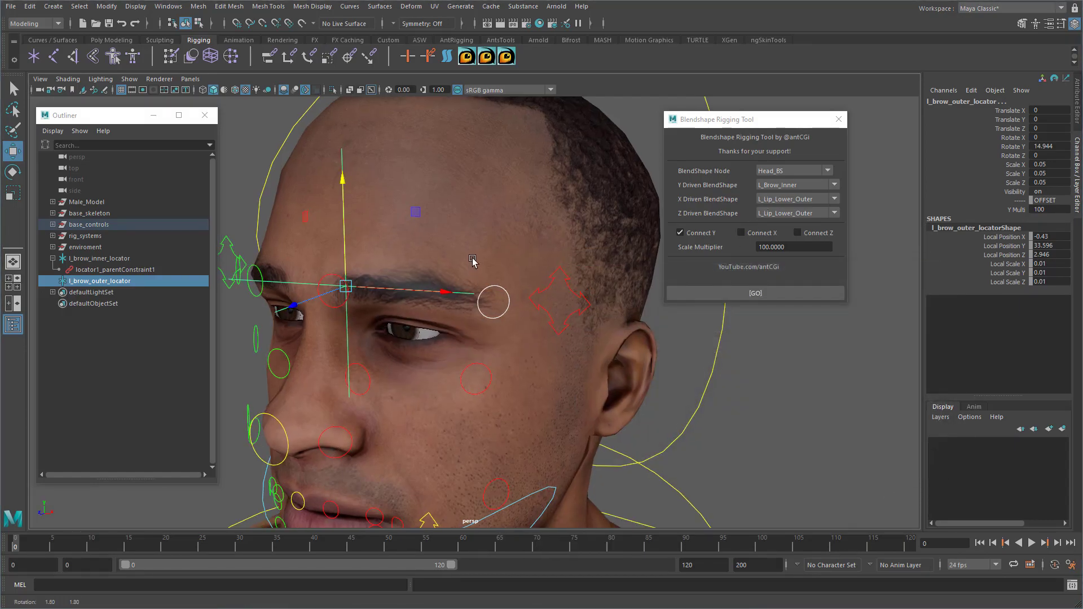
- Try matching l_brow_outer_ctrl's transforms to l_brow_outer_locator, and undo the match
{"action": "left_click", "coordinate": [107, 6]}
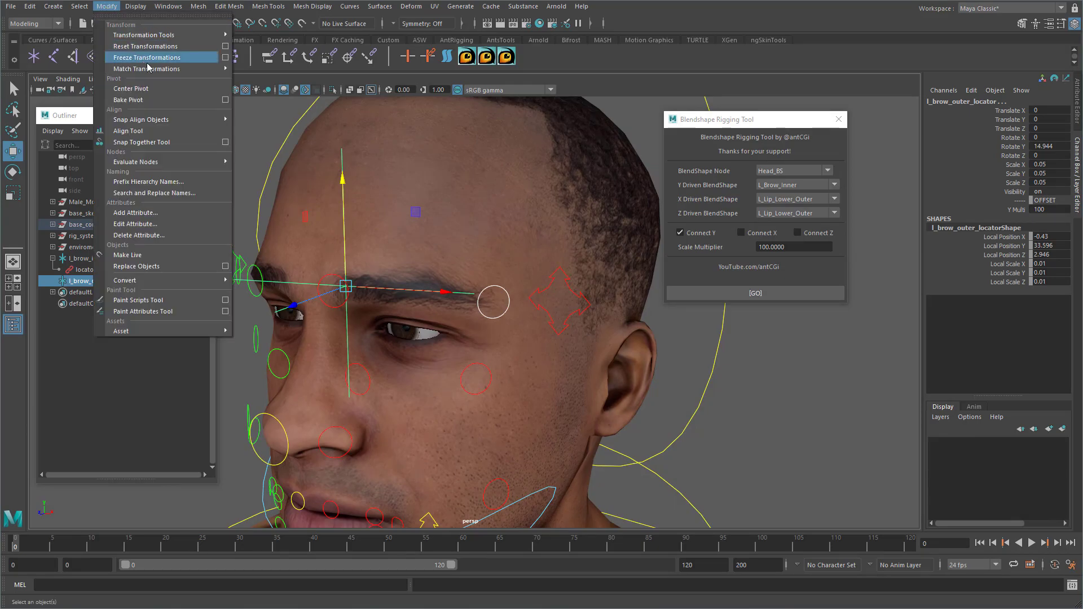
{"action": "mouse_move", "coordinate": [169, 69]}
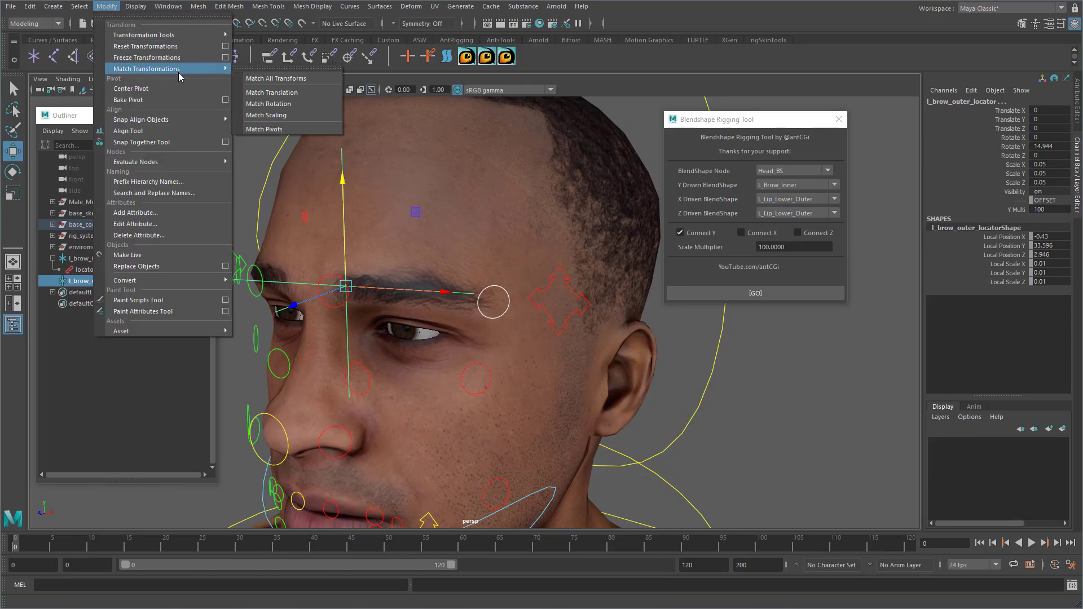
{"action": "left_click", "coordinate": [299, 79]}
{"action": "middle_click_drag", "start_coordinate": [478, 265], "coordinate": [482, 267], "text": "alt"}
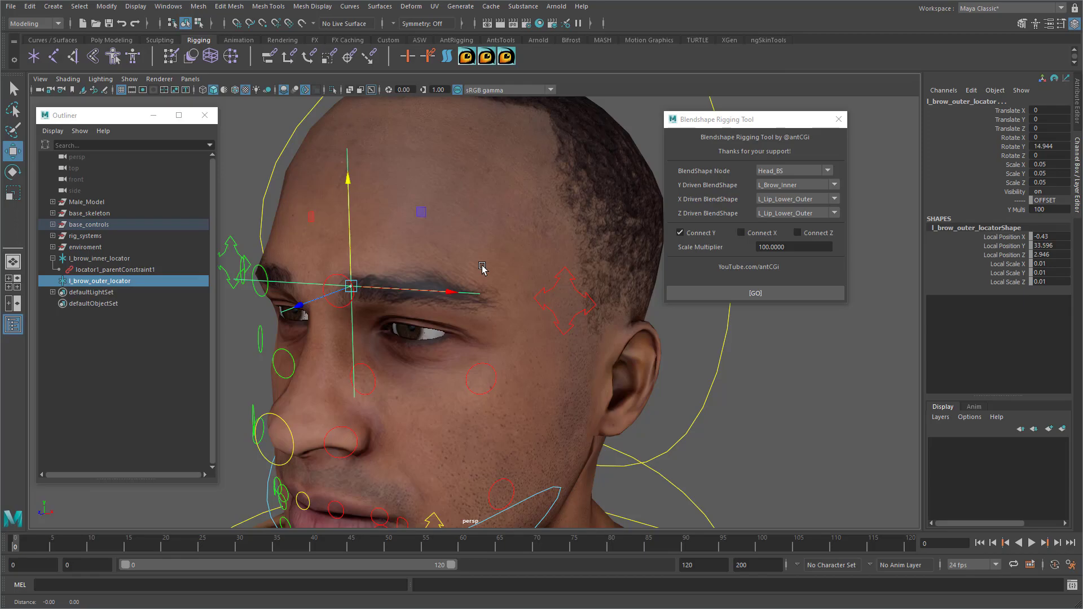
{"action": "middle_click_drag", "start_coordinate": [478, 271], "coordinate": [483, 267], "text": "alt"}
{"action": "key", "text": "ctrl+z"}
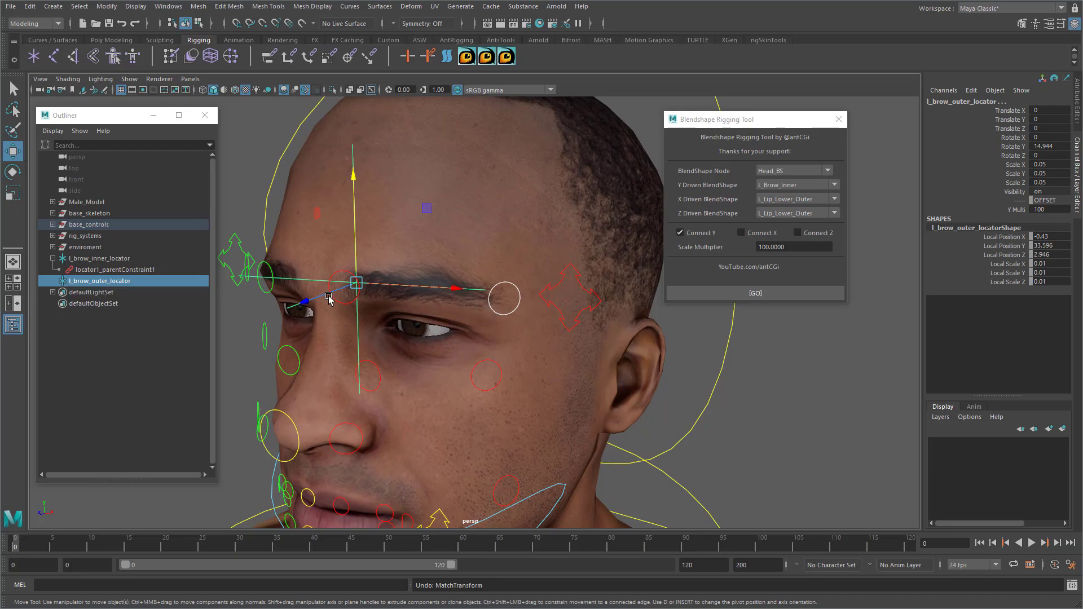
- Match the translation and rotation of l_brow_outer_locator to l_brow_outer_ctrl
{"action": "left_click", "coordinate": [109, 283]}
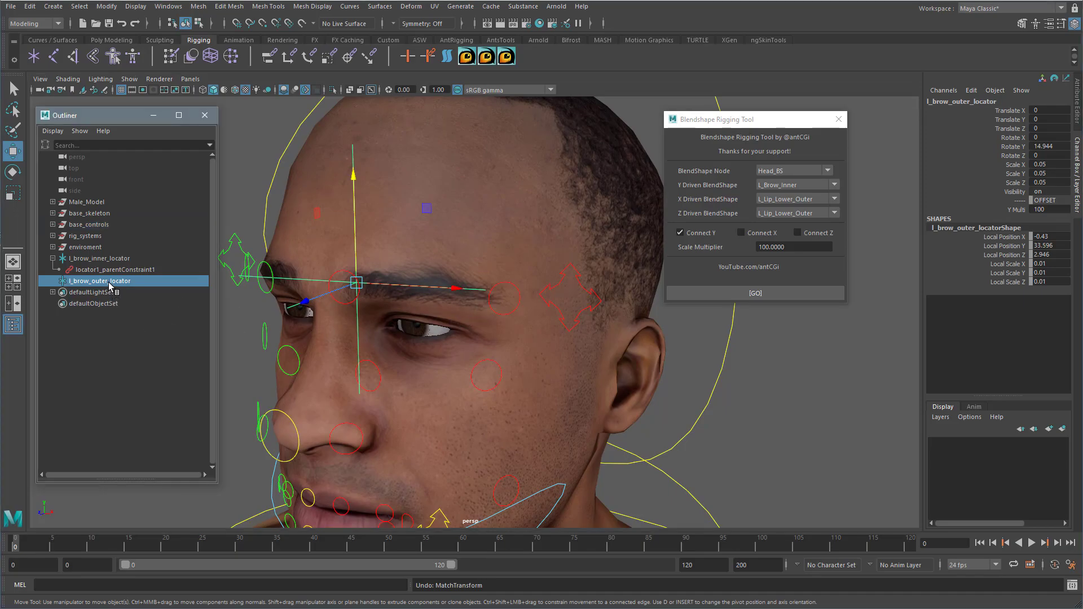
{"action": "left_click", "coordinate": [500, 315]}
{"action": "left_click", "coordinate": [107, 6]}
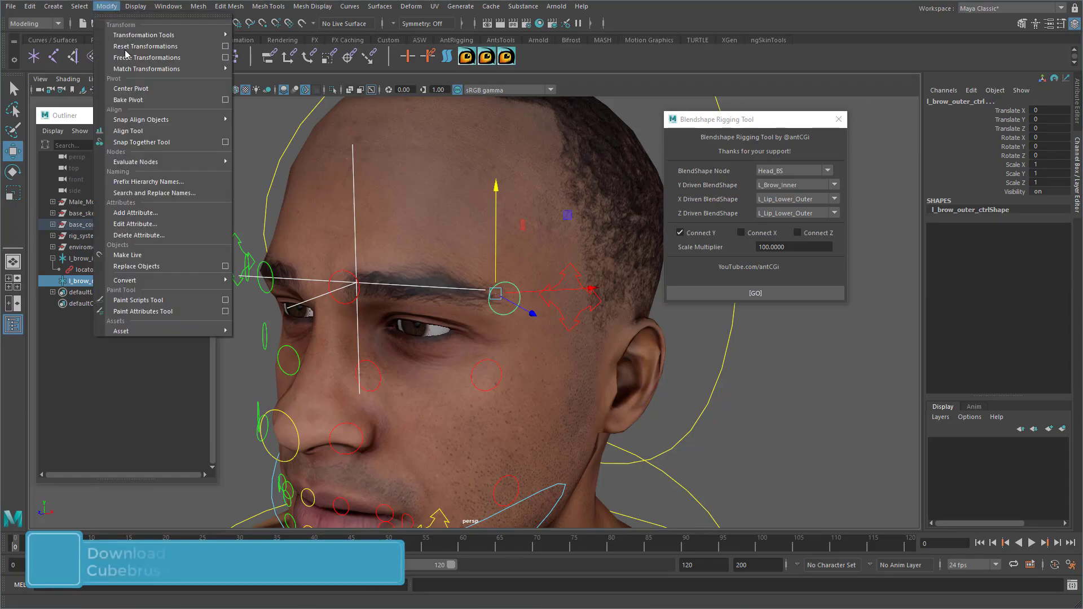
{"action": "mouse_move", "coordinate": [147, 69]}
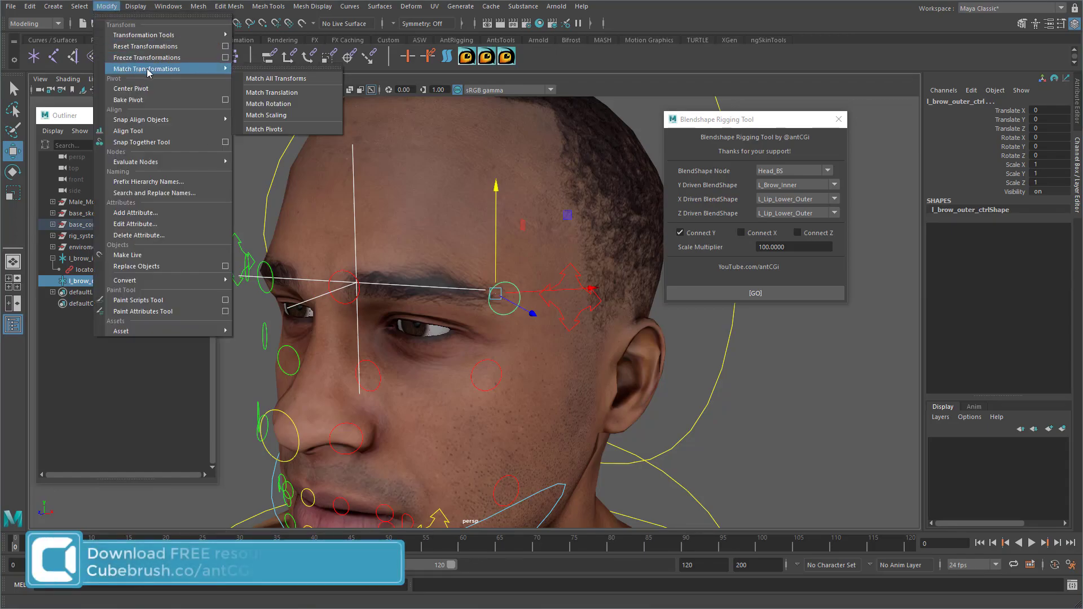
{"action": "left_click", "coordinate": [257, 79]}
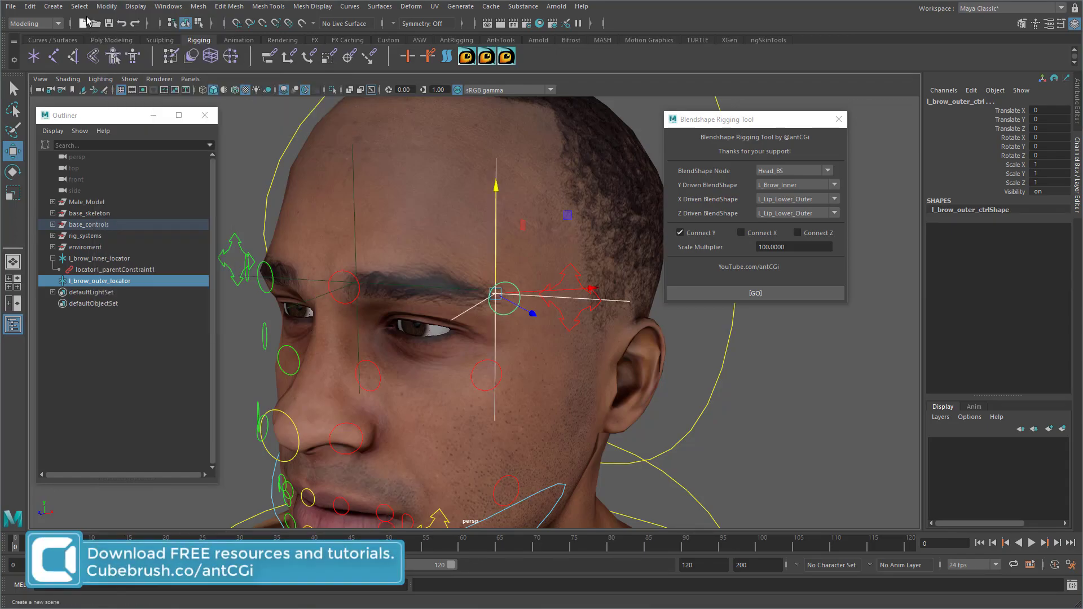
{"action": "left_click", "coordinate": [107, 9]}
{"action": "mouse_move", "coordinate": [146, 69]}
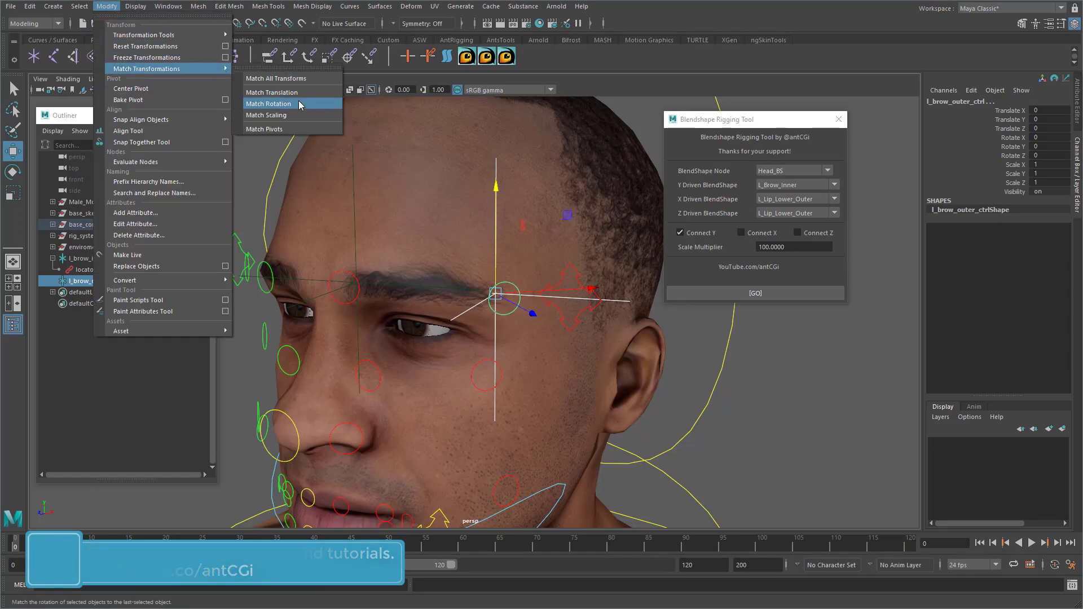
{"action": "left_click", "coordinate": [316, 101]}
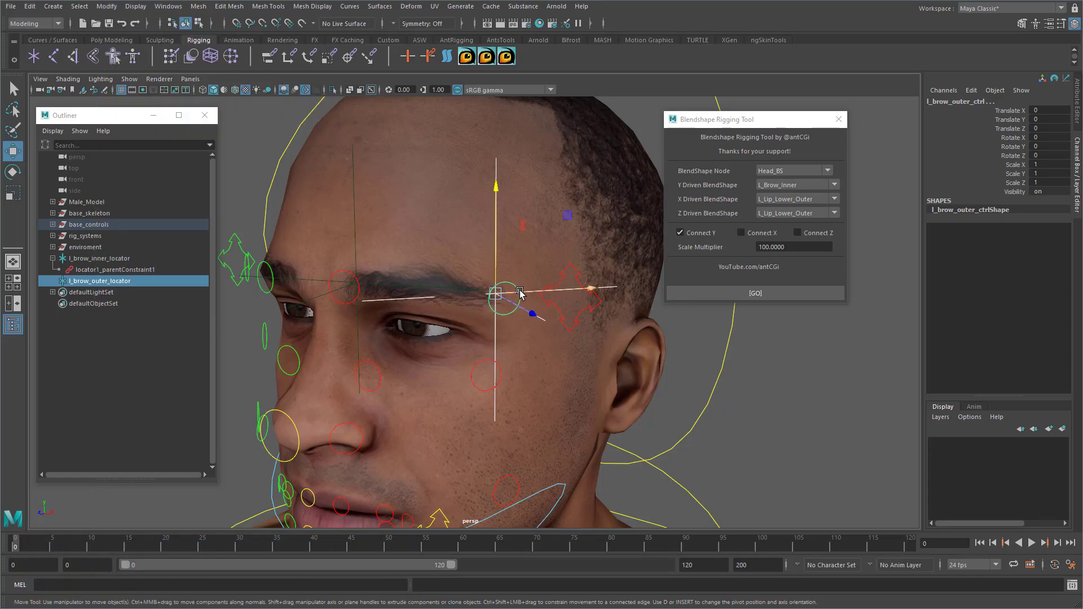
- Freeze the translation of l_brow_outer_locator and check its translate channels
{"action": "left_click", "coordinate": [407, 361]}
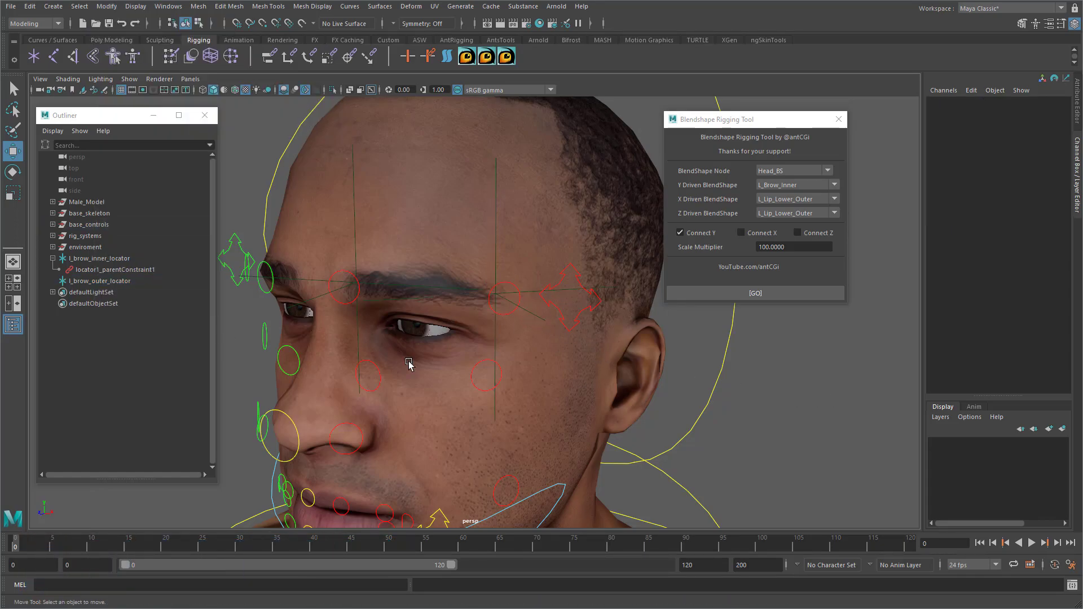
{"action": "left_click", "coordinate": [496, 333]}
{"action": "left_click", "coordinate": [107, 6]}
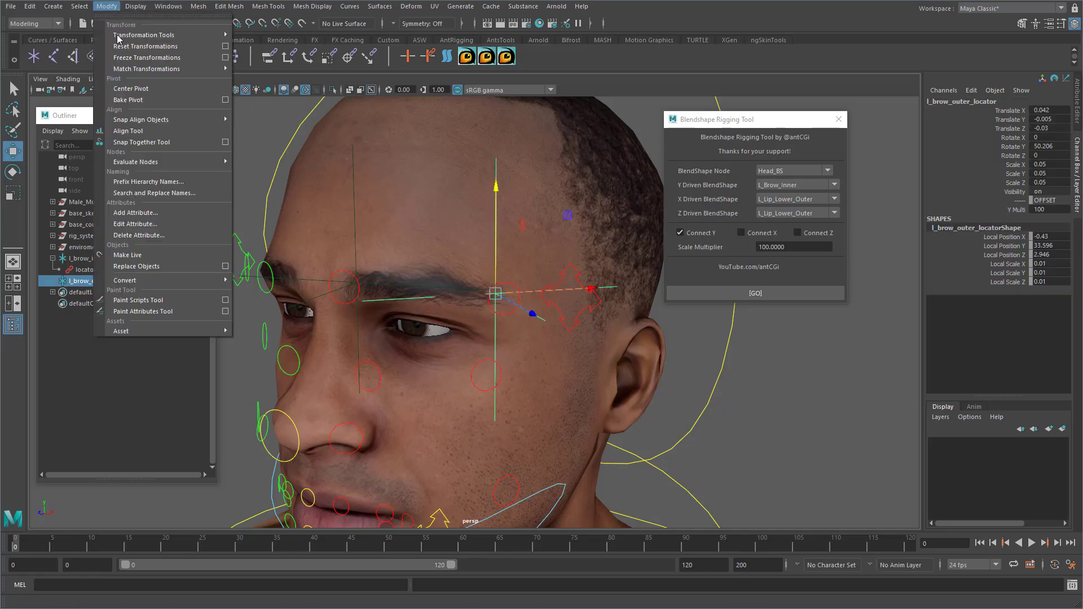
{"action": "left_click", "coordinate": [147, 57]}
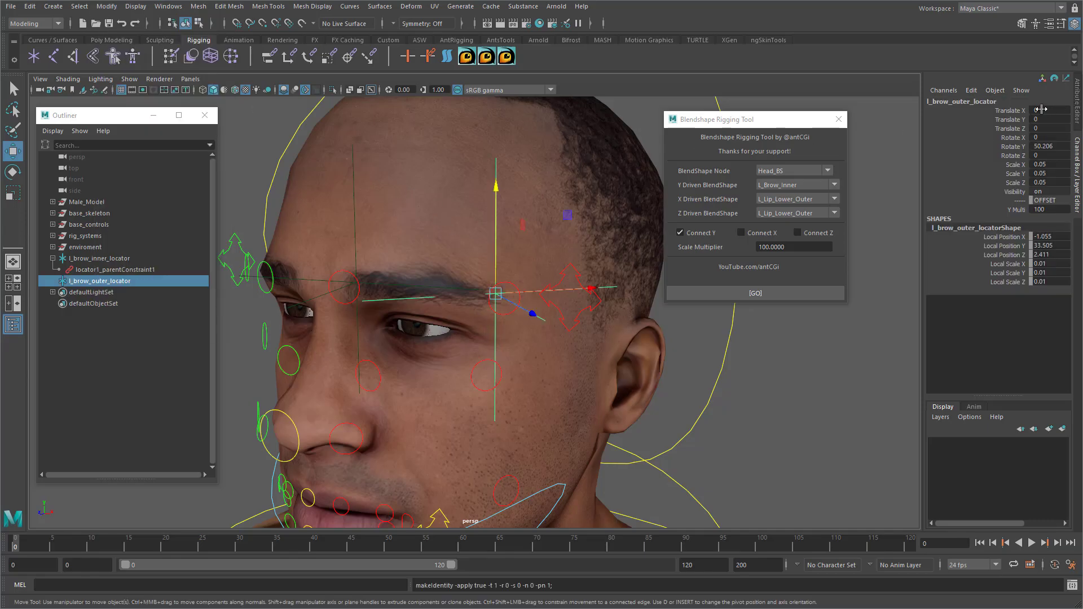
{"action": "left_click_drag", "start_coordinate": [1041, 109], "coordinate": [1043, 129]}
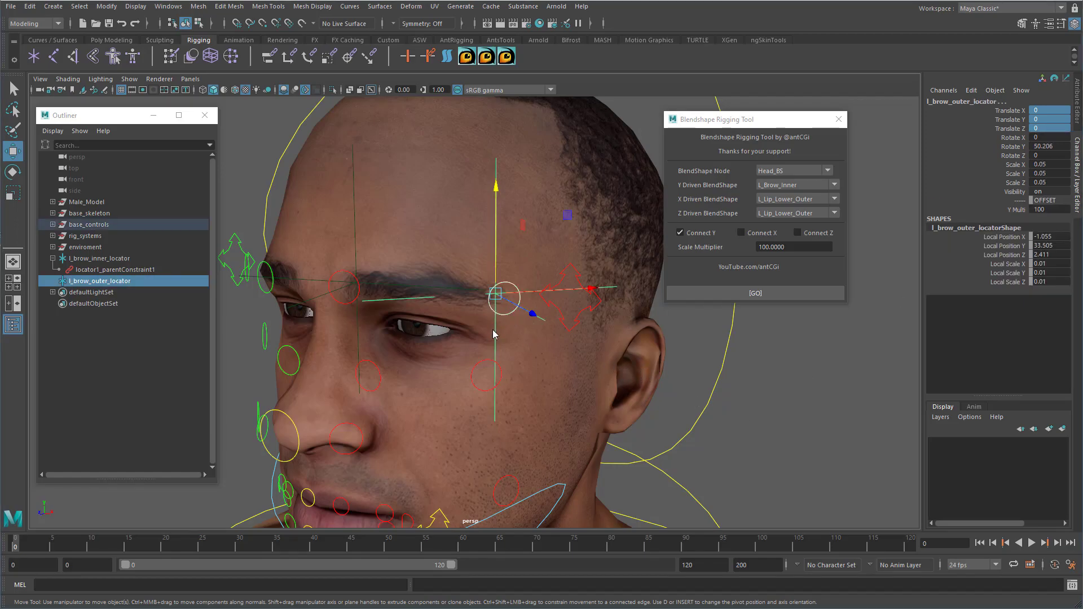
- Parent-constrain l_brow_outer_locator to l_brow_outer_ctrl with the offset maintained and all translate and rotate axes constrained
{"action": "key", "text": "space"}
{"action": "left_click", "coordinate": [509, 373]}
{"action": "left_click", "coordinate": [626, 404]}
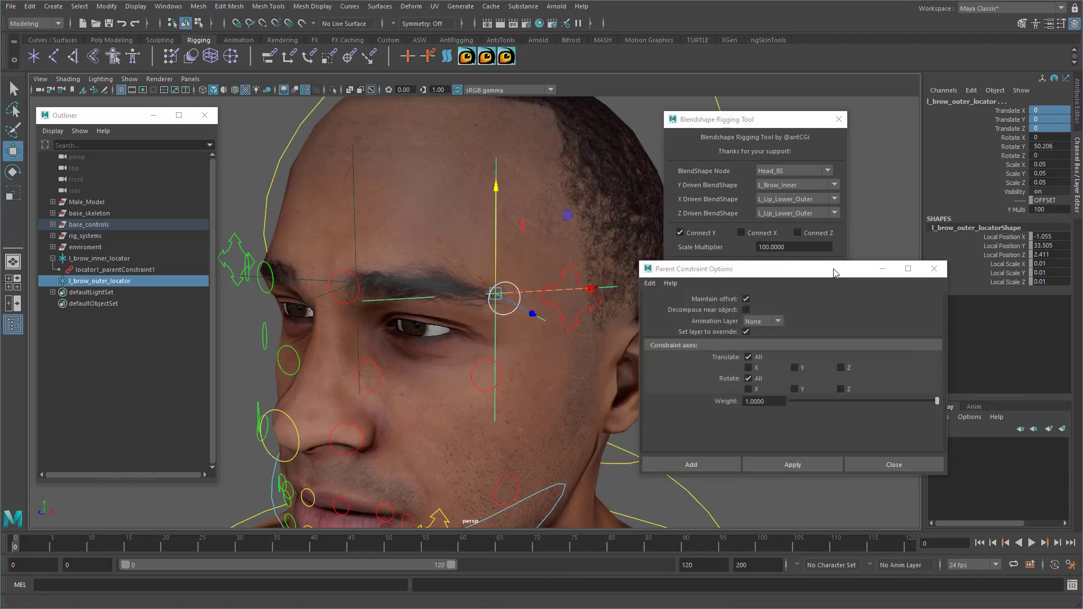
{"action": "left_click", "coordinate": [703, 463]}
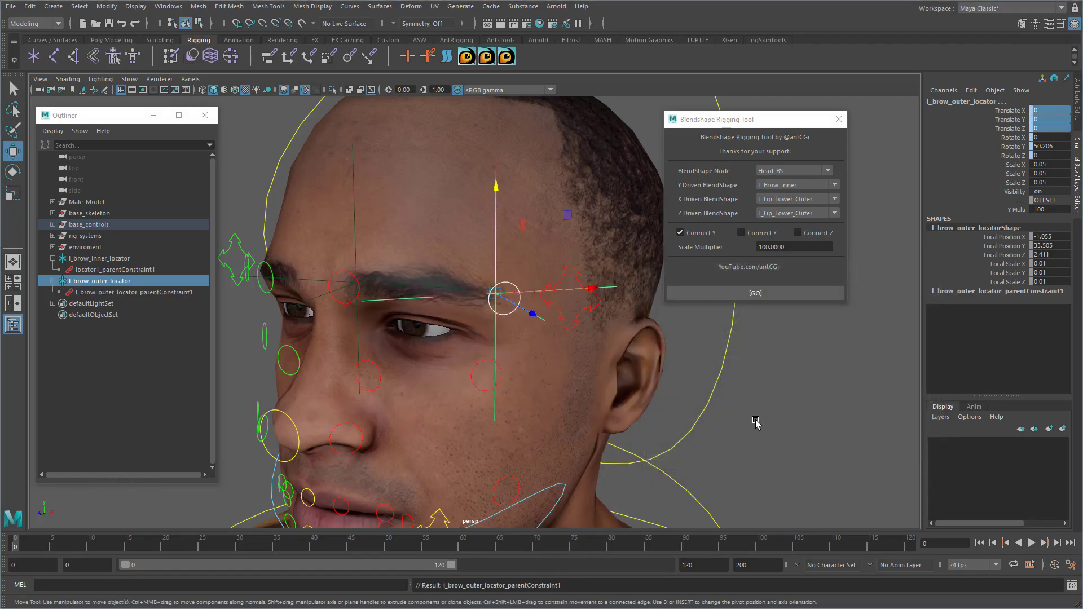
{"action": "left_click", "coordinate": [756, 423]}
- Raise l_brow_ctrl slightly and check the translate channels of l_brow_outer_locator
{"action": "left_click", "coordinate": [587, 311]}
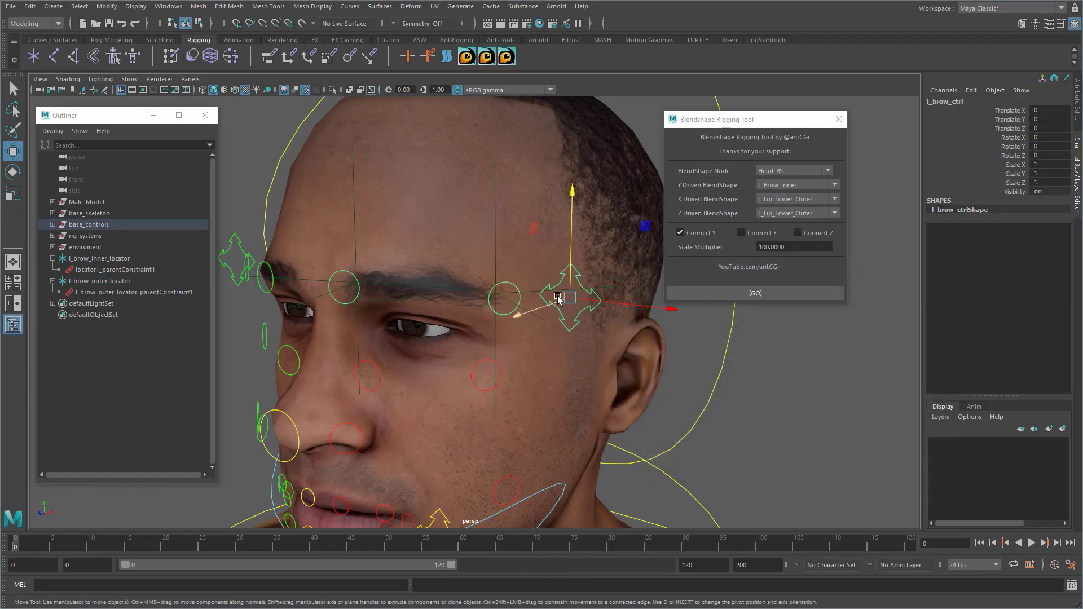
{"action": "left_click_drag", "start_coordinate": [571, 263], "coordinate": [576, 244]}
{"action": "left_click", "coordinate": [496, 244]}
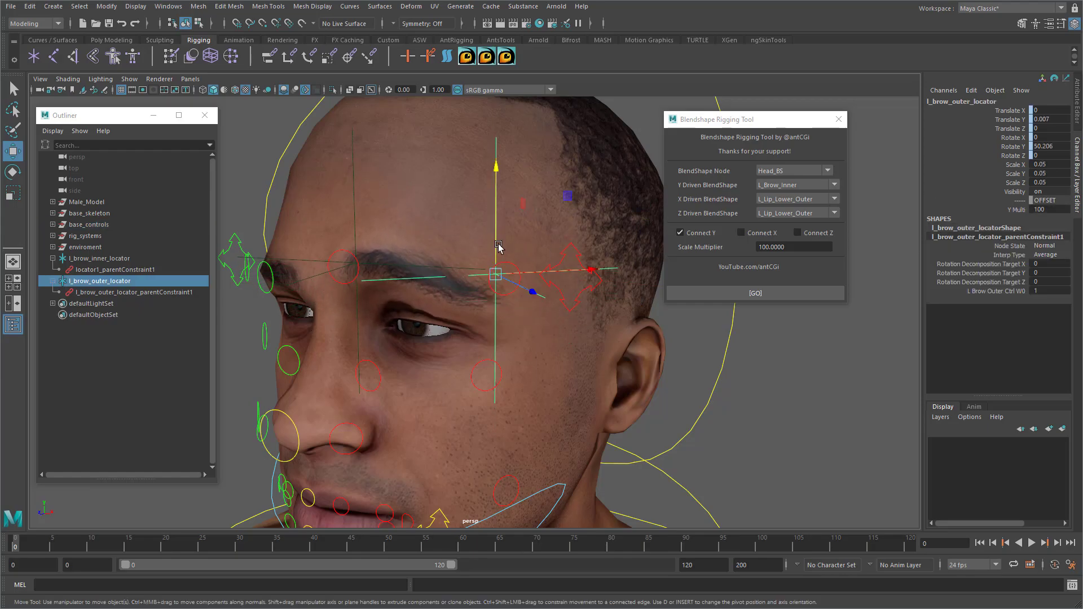
- Set the Y driven blend shape to L_Brow_Outer and try to connect it to l_brow_outer_locator
{"action": "left_click", "coordinate": [788, 184]}
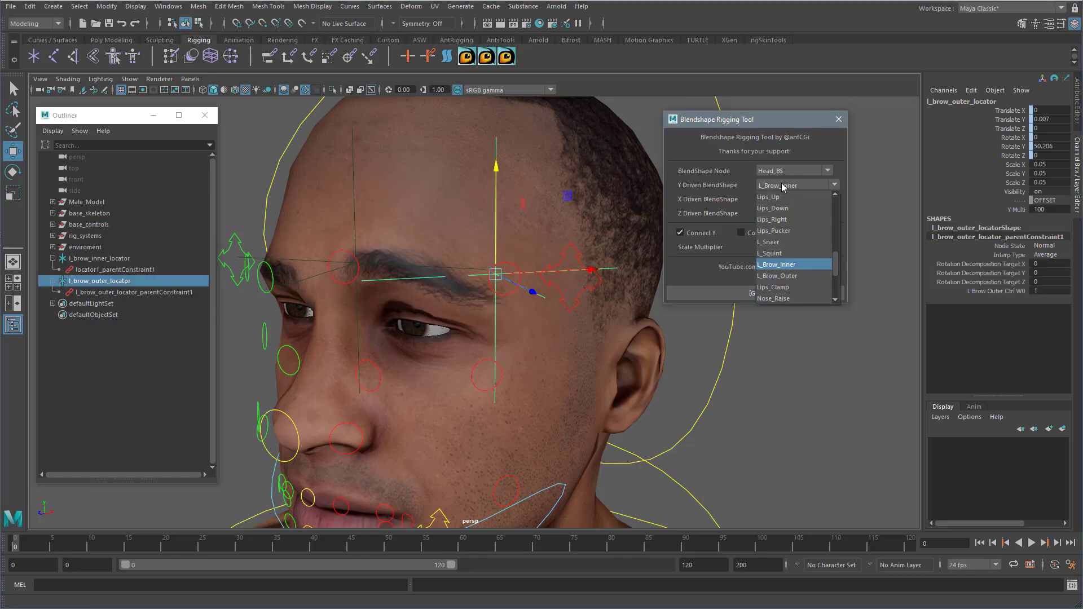
{"action": "left_click", "coordinate": [792, 277]}
{"action": "left_click", "coordinate": [770, 293]}
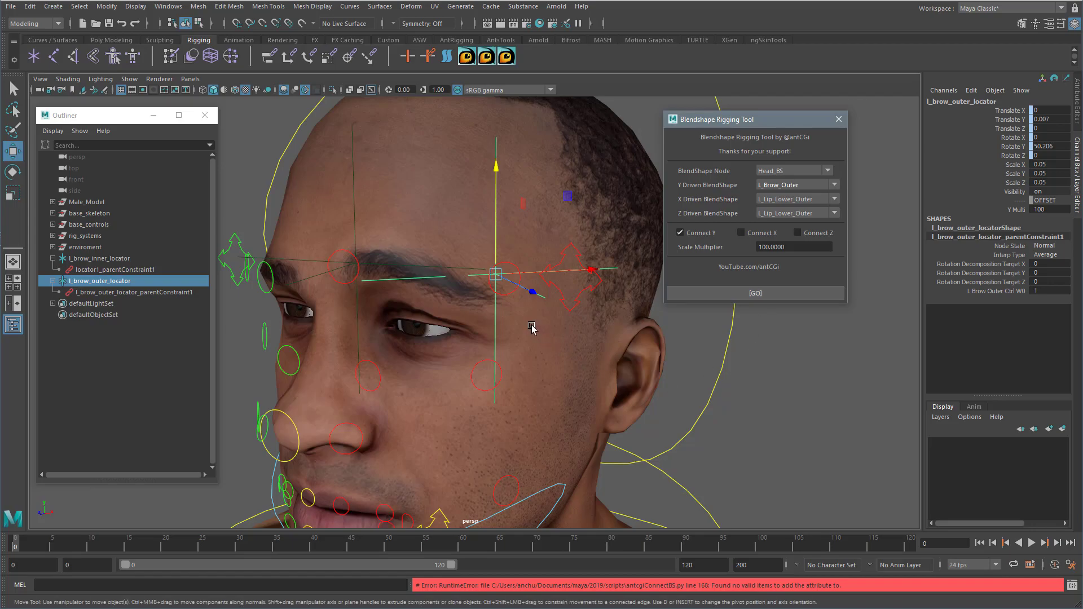
- Delete the offsetOptions and Y_Multi attributes from l_brow_outer_locator and connect its Y translation to L_Brow_Outer with a multiplier of 100
{"action": "left_click_drag", "start_coordinate": [532, 327], "coordinate": [529, 327], "text": "alt"}
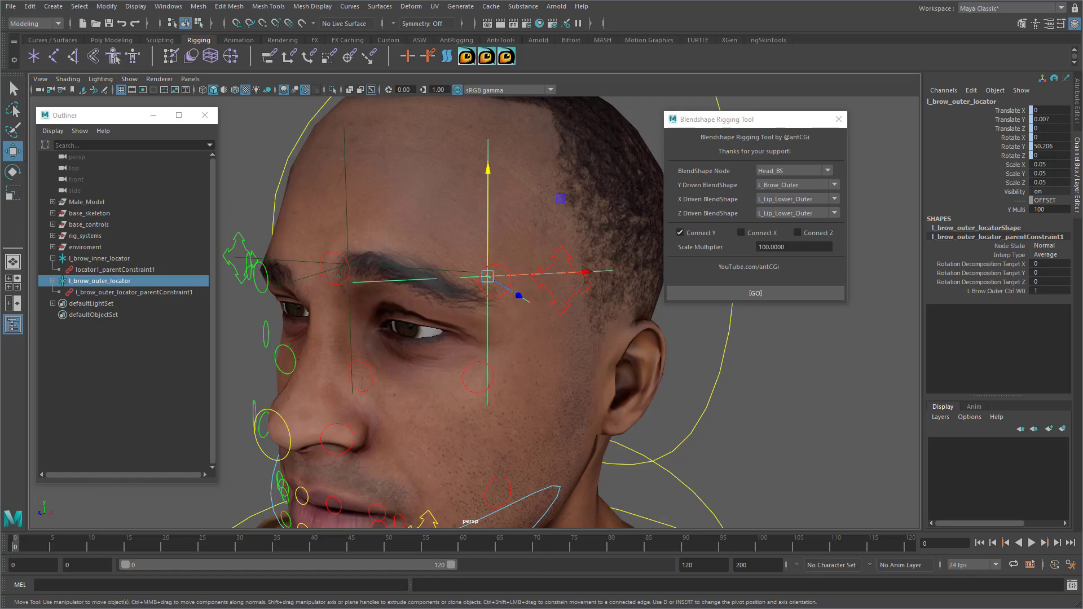
{"action": "left_click", "coordinate": [1019, 210]}
{"action": "left_click_drag", "start_coordinate": [400, 294], "coordinate": [403, 291], "text": "alt"}
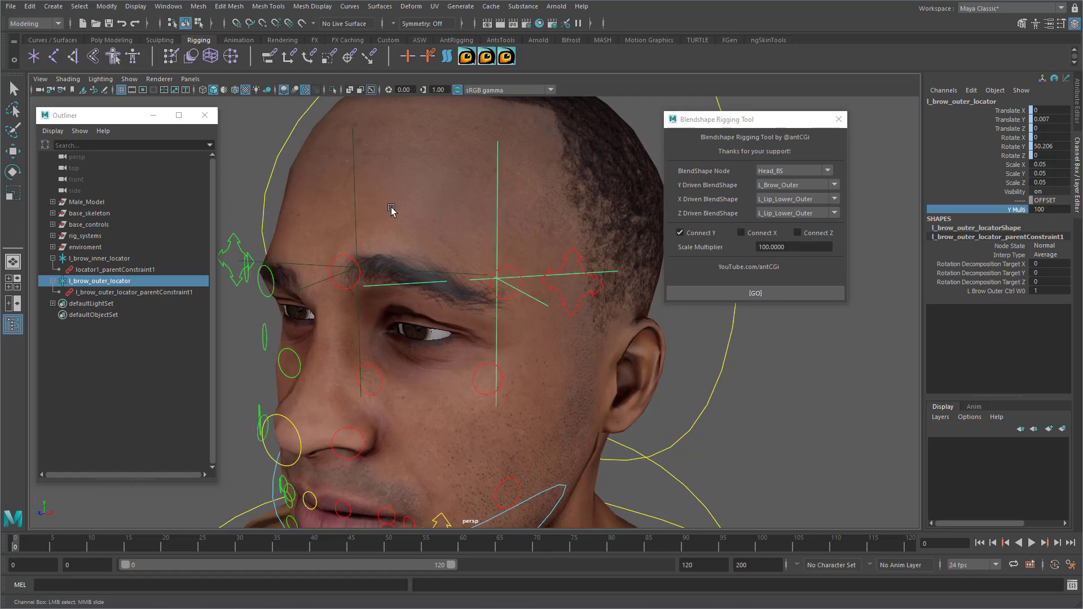
{"action": "left_click", "coordinate": [107, 7]}
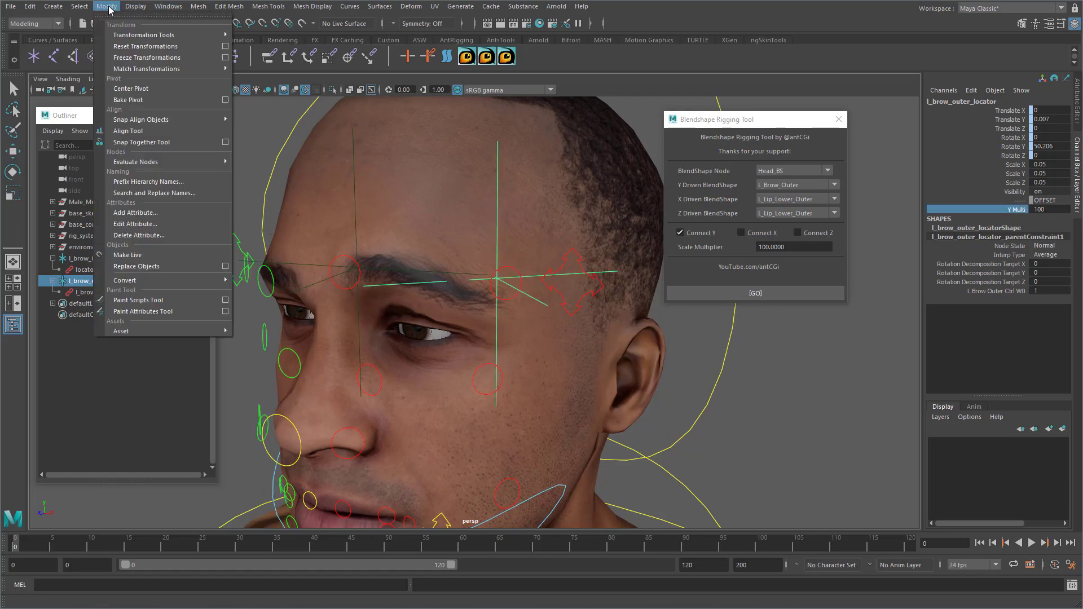
{"action": "mouse_move", "coordinate": [122, 164]}
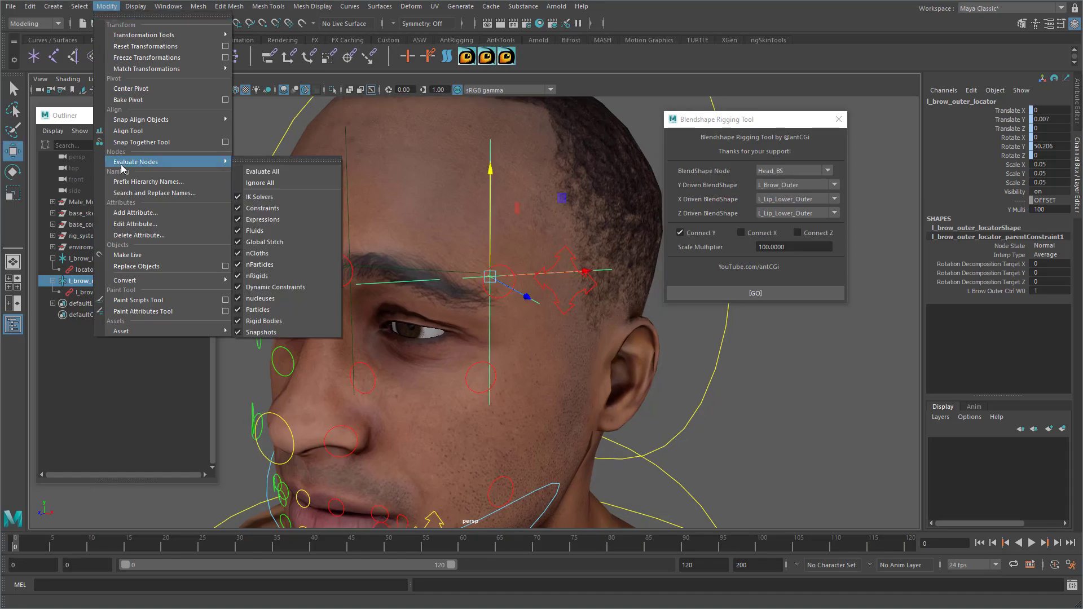
{"action": "left_click", "coordinate": [139, 236]}
{"action": "left_click", "coordinate": [199, 224]}
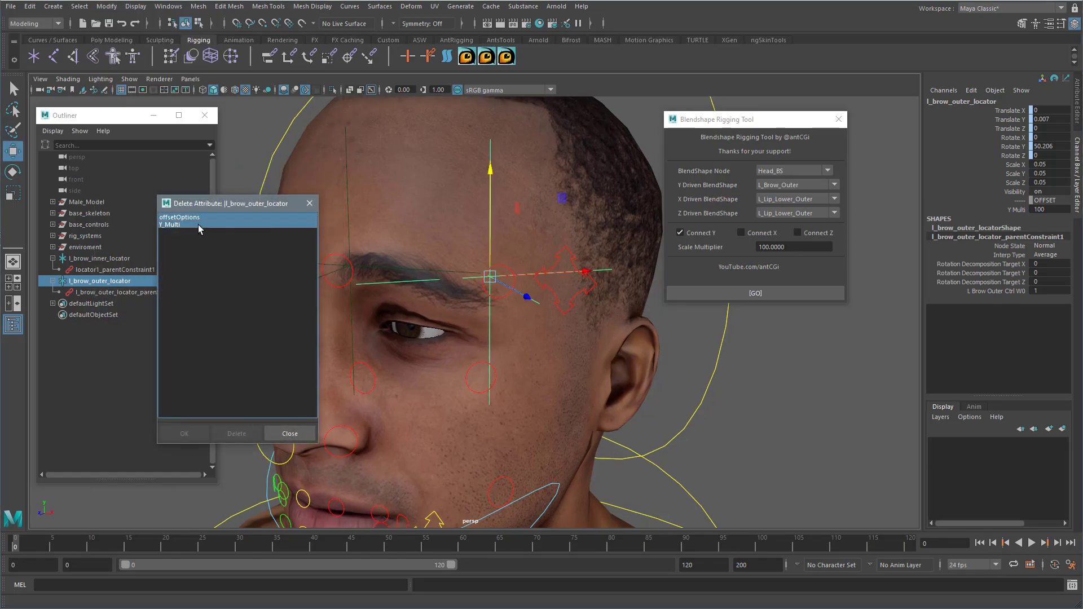
{"action": "left_click", "coordinate": [236, 434]}
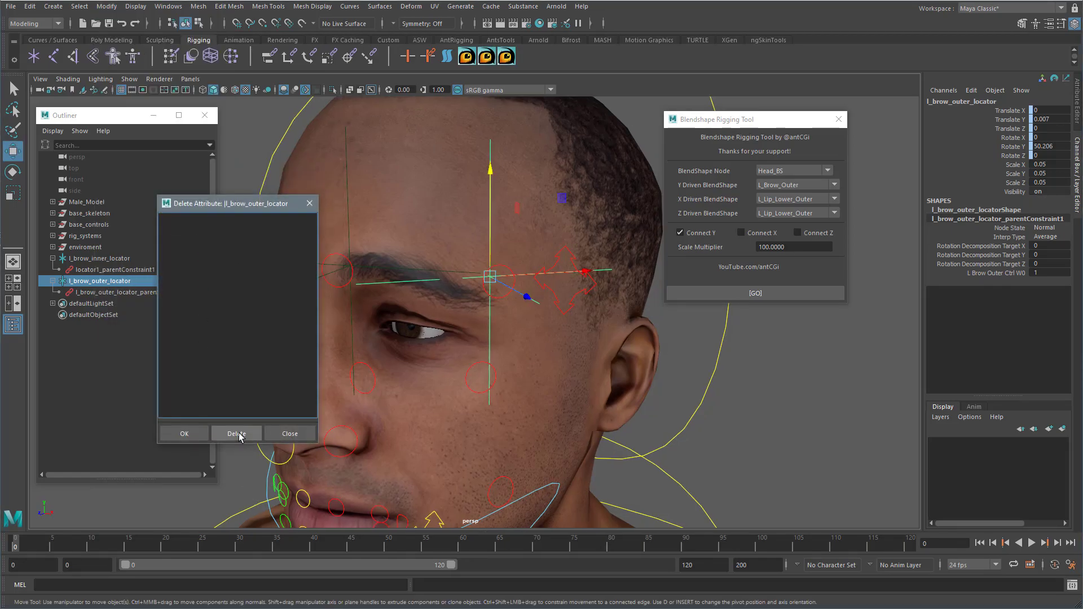
{"action": "left_click", "coordinate": [284, 438]}
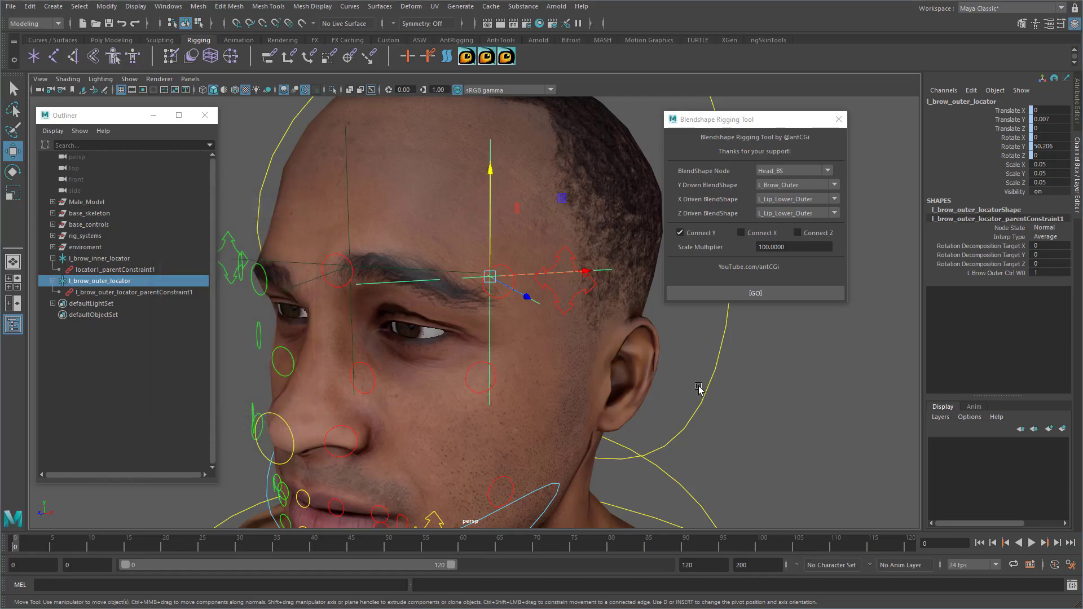
{"action": "left_click", "coordinate": [780, 292]}
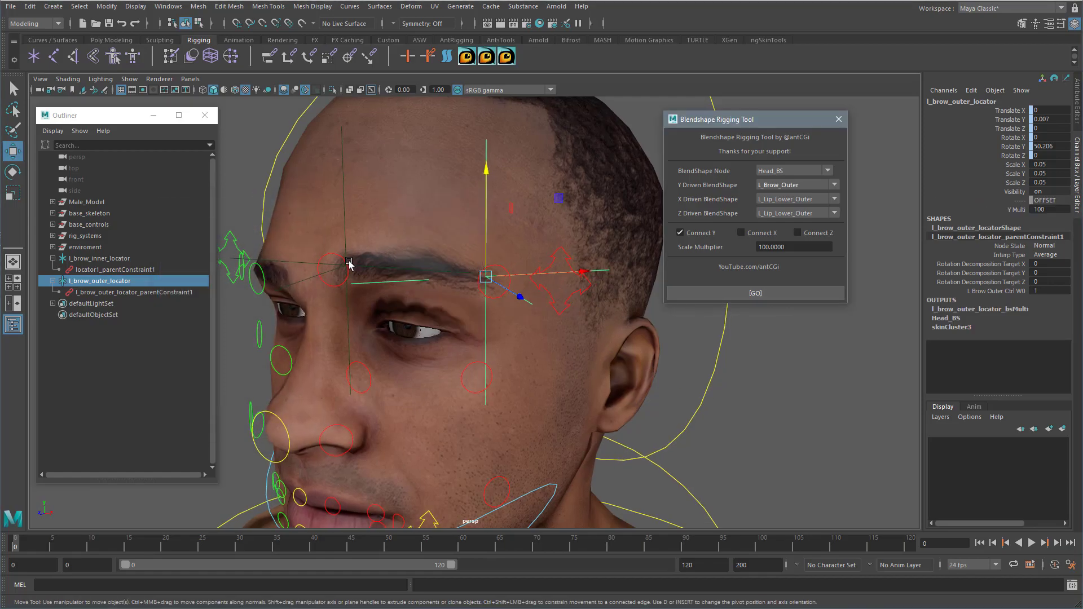
{"action": "left_click", "coordinate": [763, 365]}
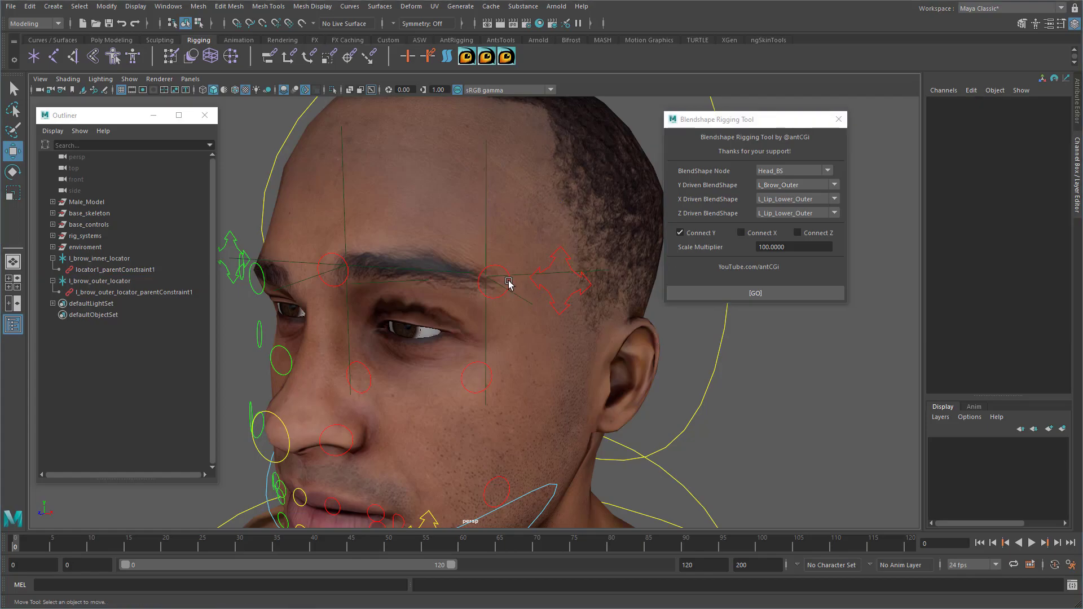
- Test l_brow_ctrl by moving it vertically, and reset its Translate Y to 0
{"action": "left_click_drag", "start_coordinate": [508, 282], "coordinate": [519, 282], "text": "alt"}
{"action": "left_click", "coordinate": [619, 267]}
{"action": "left_click_drag", "start_coordinate": [590, 227], "coordinate": [584, 278]}
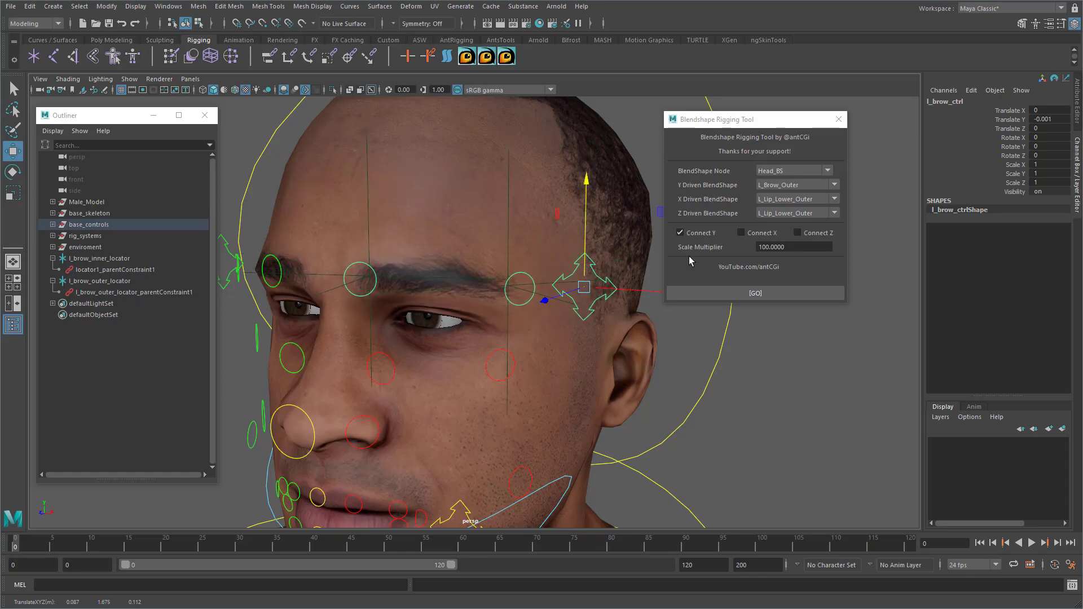
{"action": "double_click", "coordinate": [1042, 119]}
{"action": "type", "text": "0"}
{"action": "key", "text": "Return"}
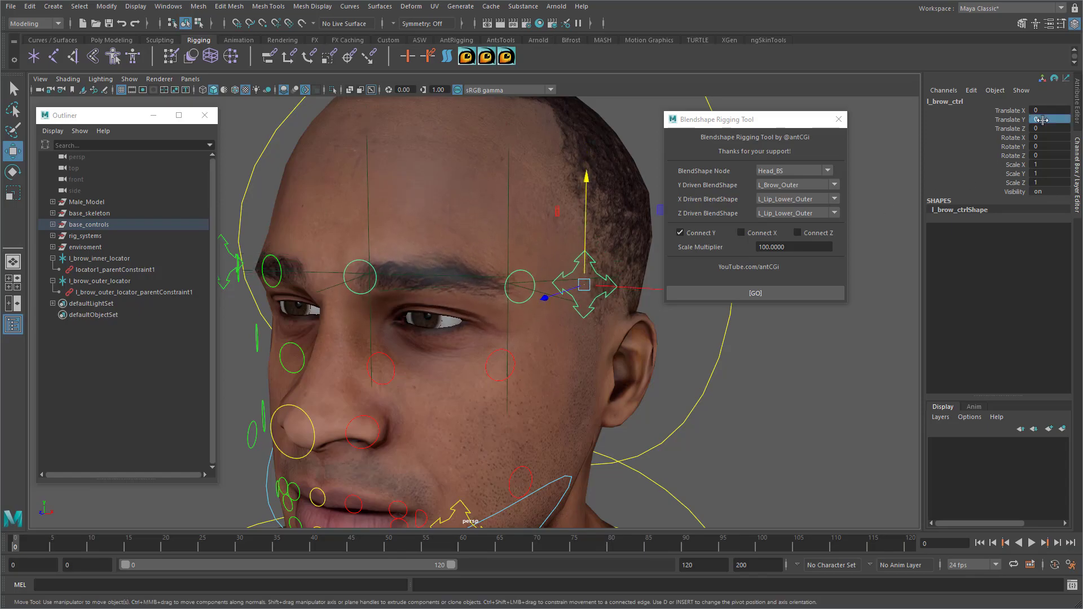
- Test l_brow_outer_ctrl and l_brow_inner_ctrl by moving each vertically, and undo the moves
{"action": "left_click", "coordinate": [552, 288]}
{"action": "left_click", "coordinate": [528, 275]}
{"action": "left_click_drag", "start_coordinate": [507, 267], "coordinate": [506, 265]}
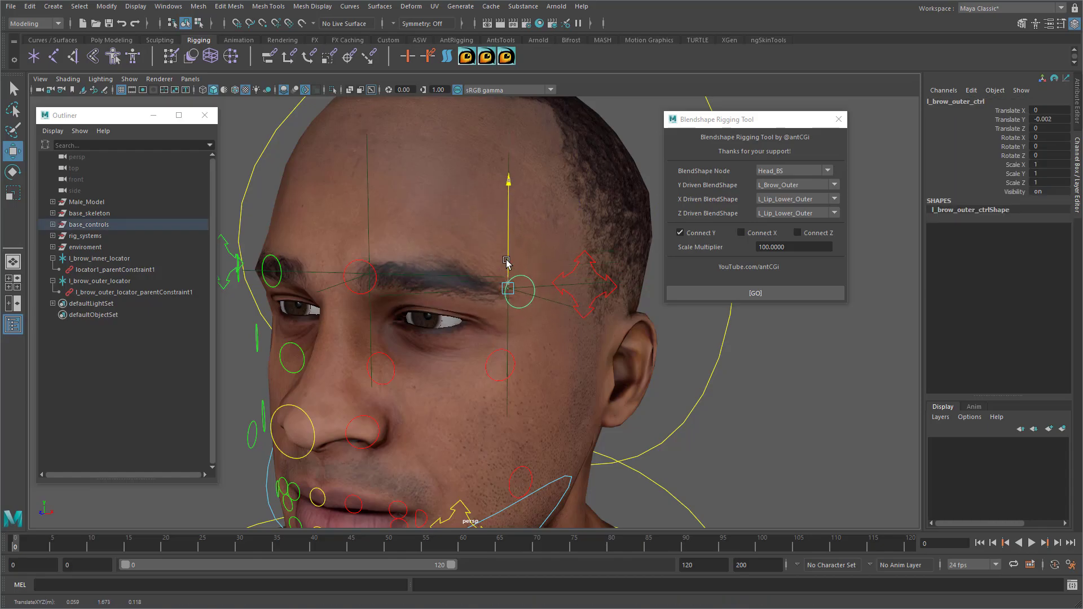
{"action": "left_click", "coordinate": [358, 263]}
{"action": "left_click_drag", "start_coordinate": [370, 242], "coordinate": [365, 222]}
{"action": "key", "text": "ctrl+z"}
{"action": "key", "text": "ctrl+z"}
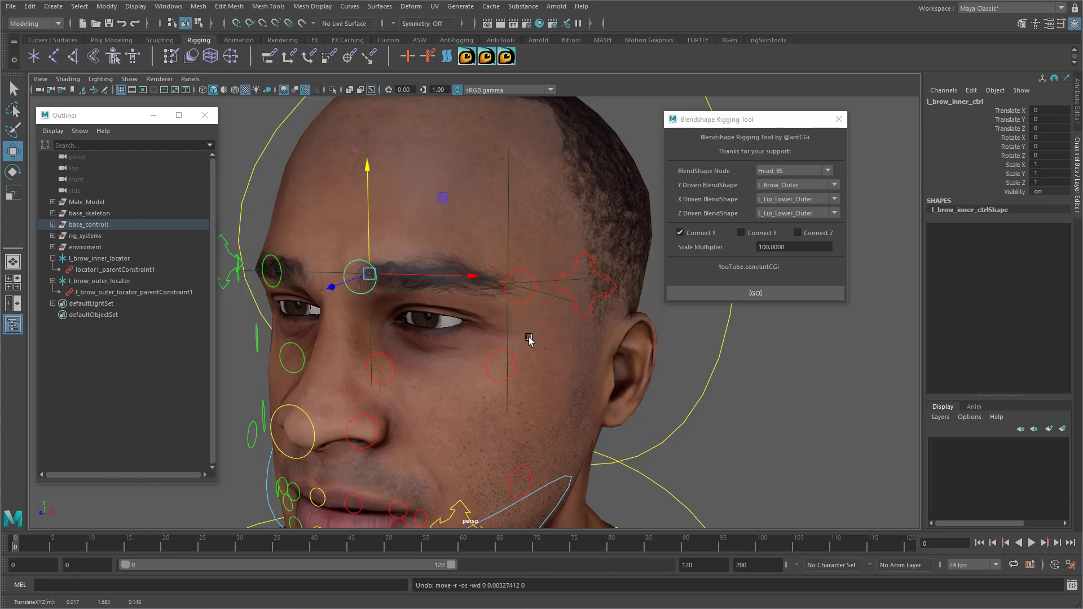
- Examine the channels and placement of l_brow_outer_locator and r_brow_outer_locator around the face
{"action": "right_click_drag", "start_coordinate": [530, 339], "coordinate": [513, 341], "text": "alt"}
{"action": "middle_click_drag", "start_coordinate": [513, 340], "coordinate": [499, 327], "text": "alt"}
{"action": "left_click_drag", "start_coordinate": [498, 326], "coordinate": [514, 325], "text": "alt"}
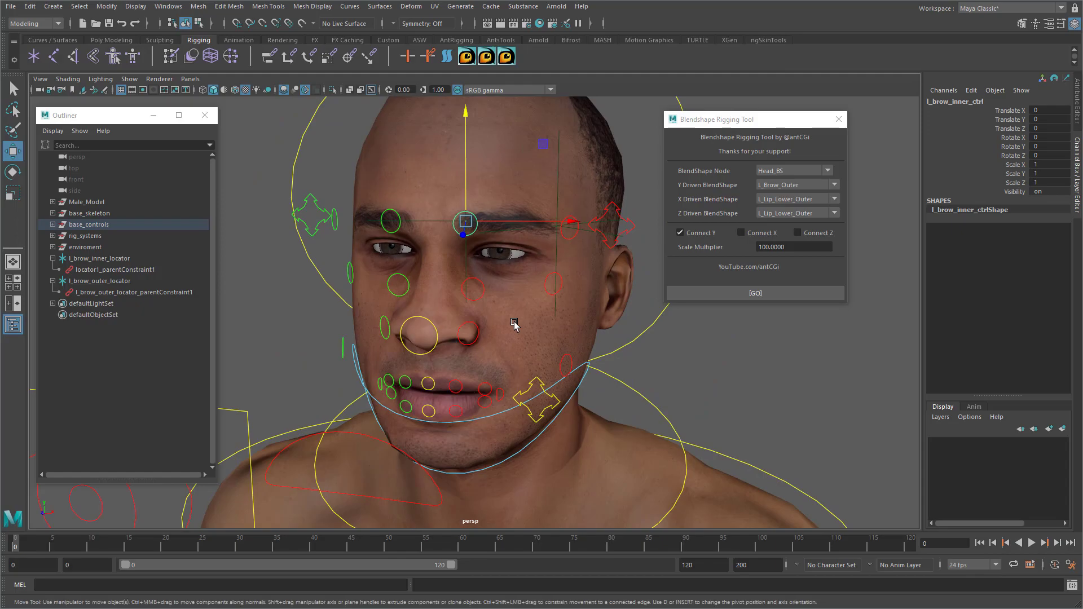
{"action": "left_click", "coordinate": [560, 248]}
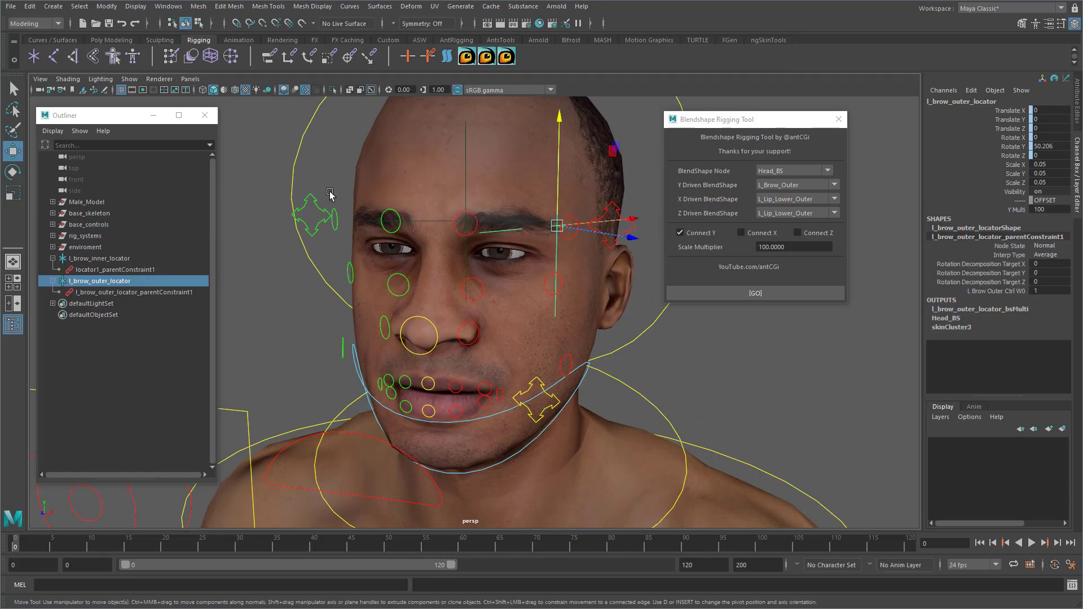
{"action": "left_click_drag", "start_coordinate": [539, 409], "coordinate": [384, 347], "text": "alt"}
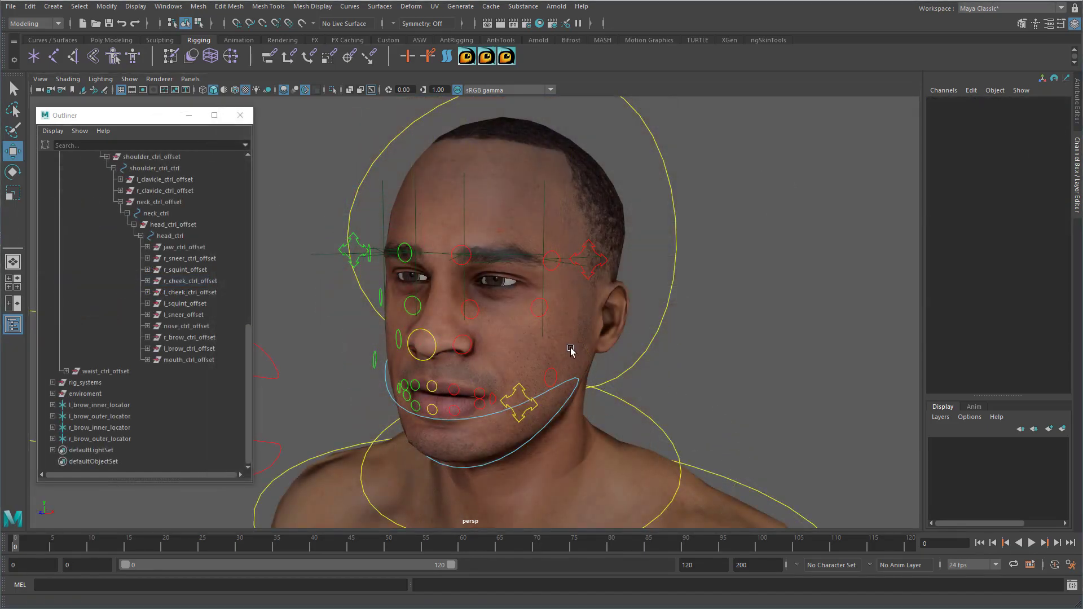
{"action": "left_click_drag", "start_coordinate": [571, 348], "coordinate": [569, 350], "text": "alt"}
{"action": "left_click", "coordinate": [394, 260]}
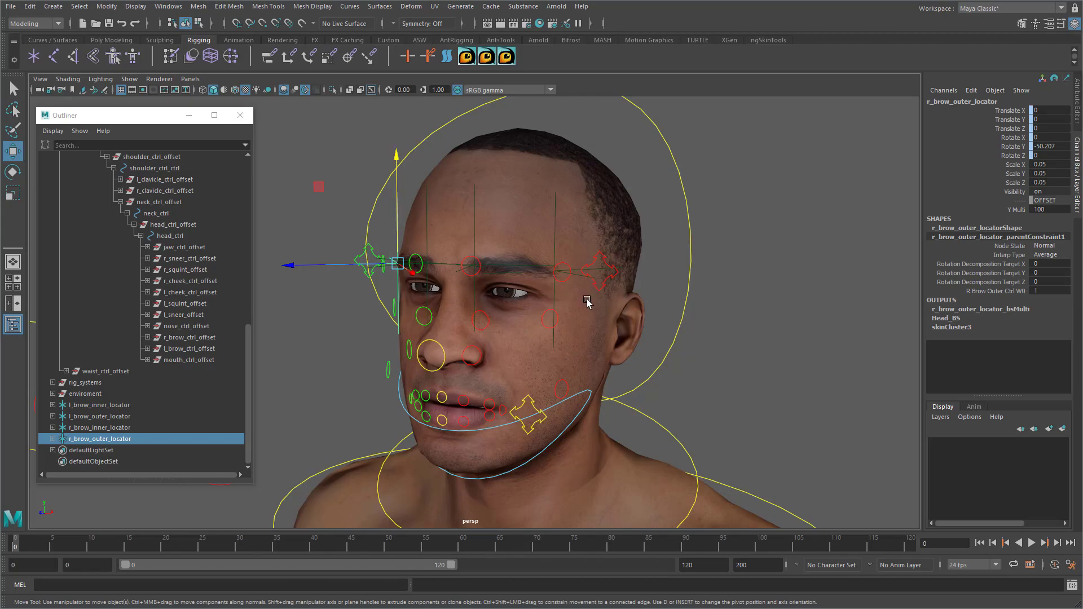
{"action": "left_click_drag", "start_coordinate": [504, 309], "coordinate": [497, 308], "text": "alt"}
- Parent the four left and right, inner and outer brow locators under head_ctrl
{"action": "left_click_drag", "start_coordinate": [93, 405], "coordinate": [99, 440]}
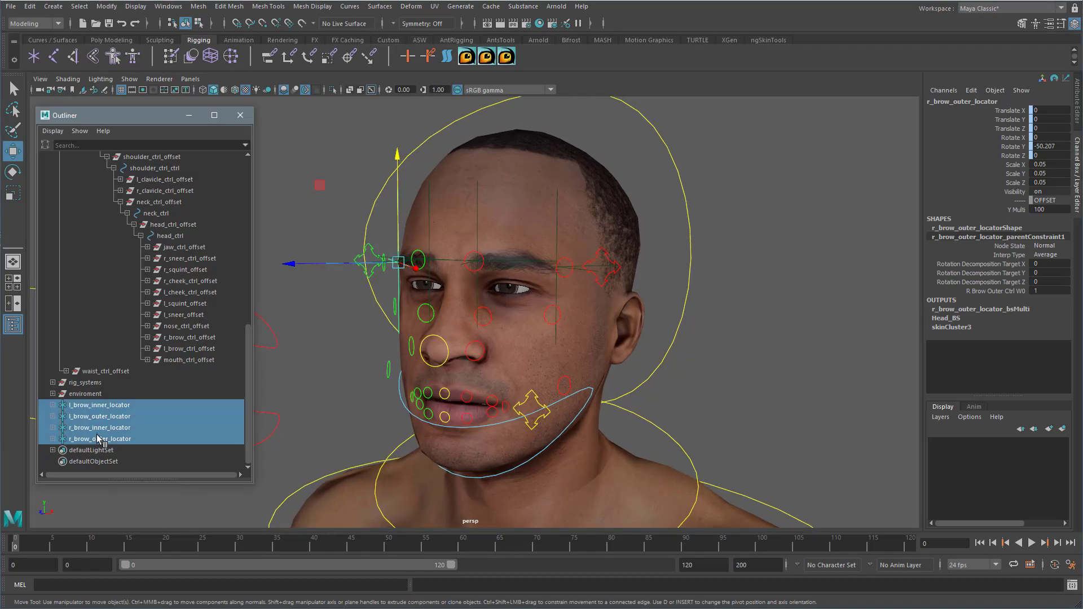
{"action": "scroll", "coordinate": [135, 377], "scroll_direction": "up", "scroll_amount": 5}
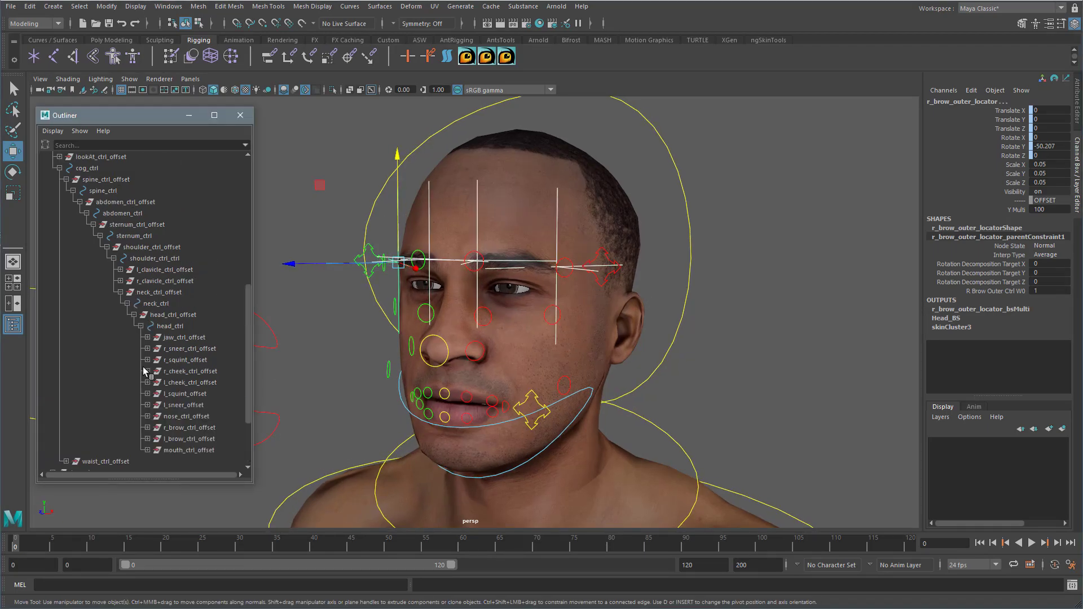
{"action": "scroll", "coordinate": [172, 422], "scroll_direction": "down", "scroll_amount": 5}
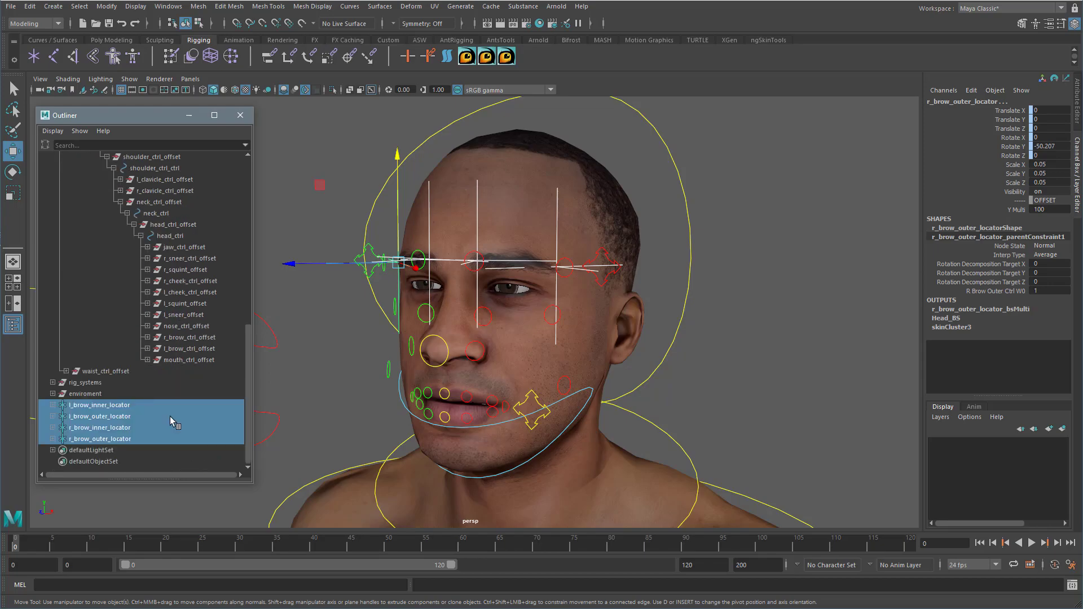
{"action": "left_click_drag", "start_coordinate": [119, 413], "coordinate": [176, 242]}
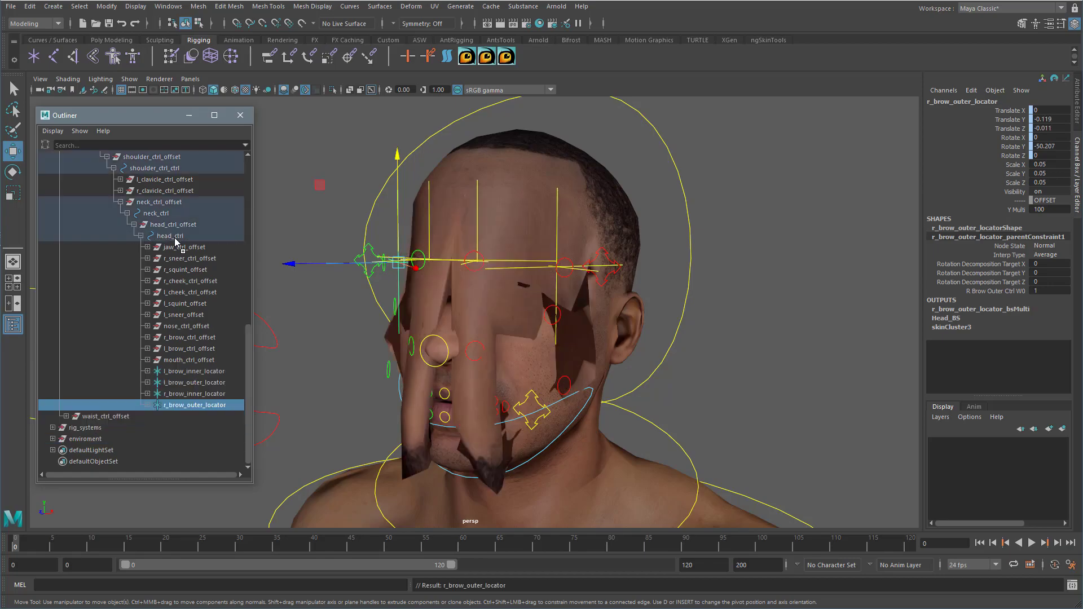
{"action": "left_click_drag", "start_coordinate": [528, 378], "coordinate": [535, 380], "text": "alt"}
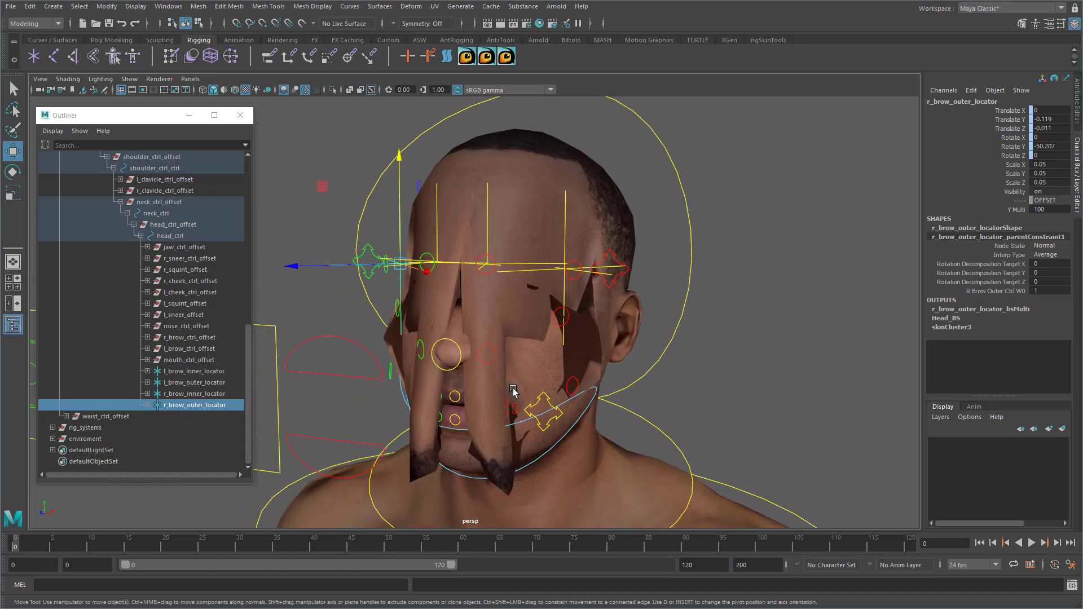
- Expand the four brow locators to show their constraints and examine the translate values of l_brow_inner_locator
{"action": "left_click", "coordinate": [148, 405]}
{"action": "left_click", "coordinate": [148, 393]}
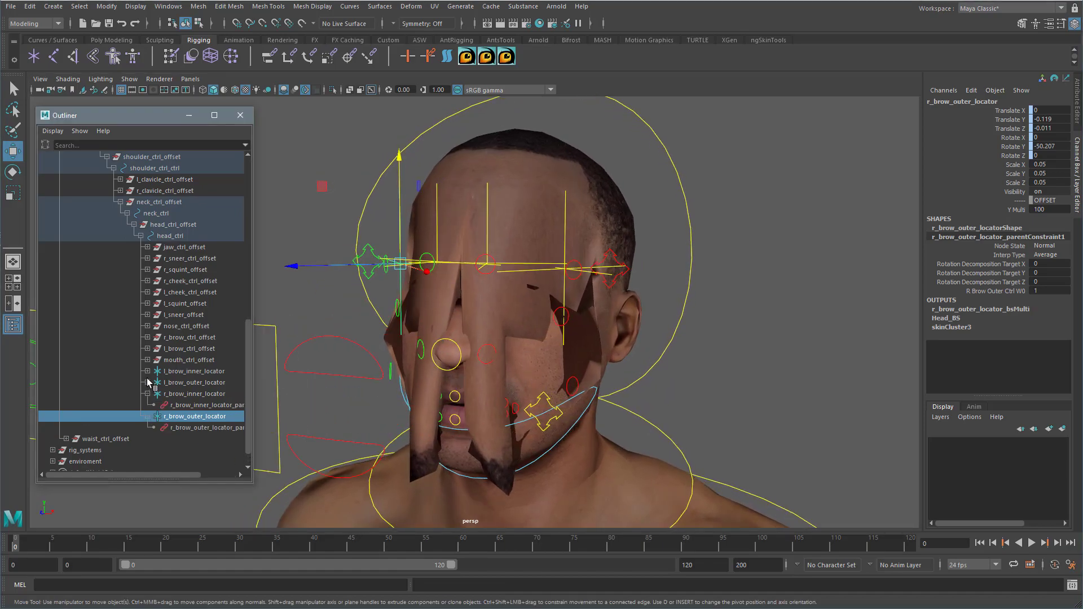
{"action": "left_click", "coordinate": [148, 383]}
{"action": "left_click", "coordinate": [148, 371]}
{"action": "left_click_drag", "start_coordinate": [252, 379], "coordinate": [302, 379]}
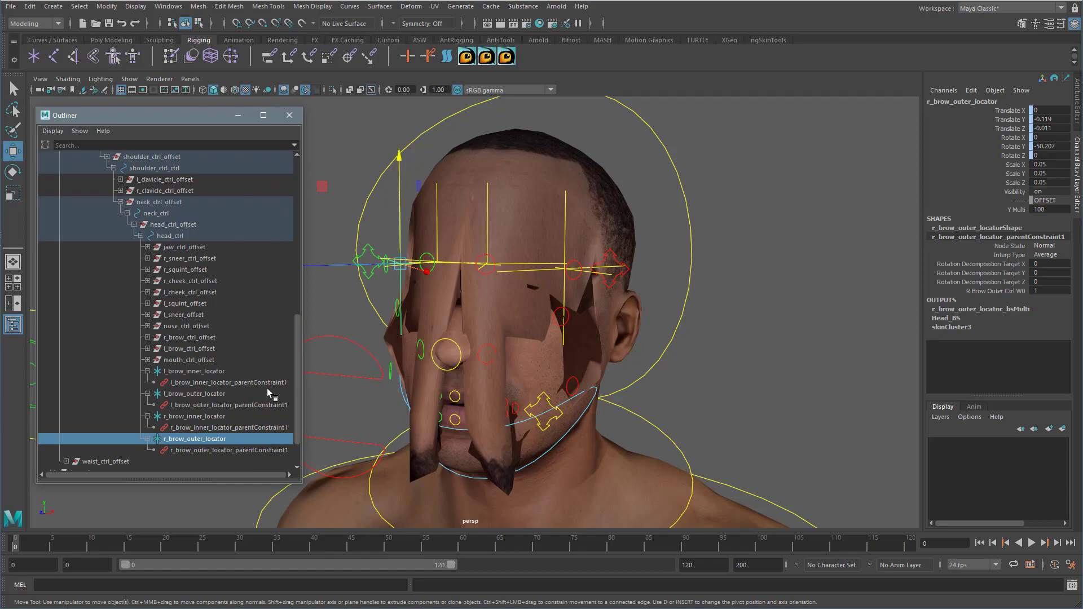
{"action": "left_click", "coordinate": [186, 373]}
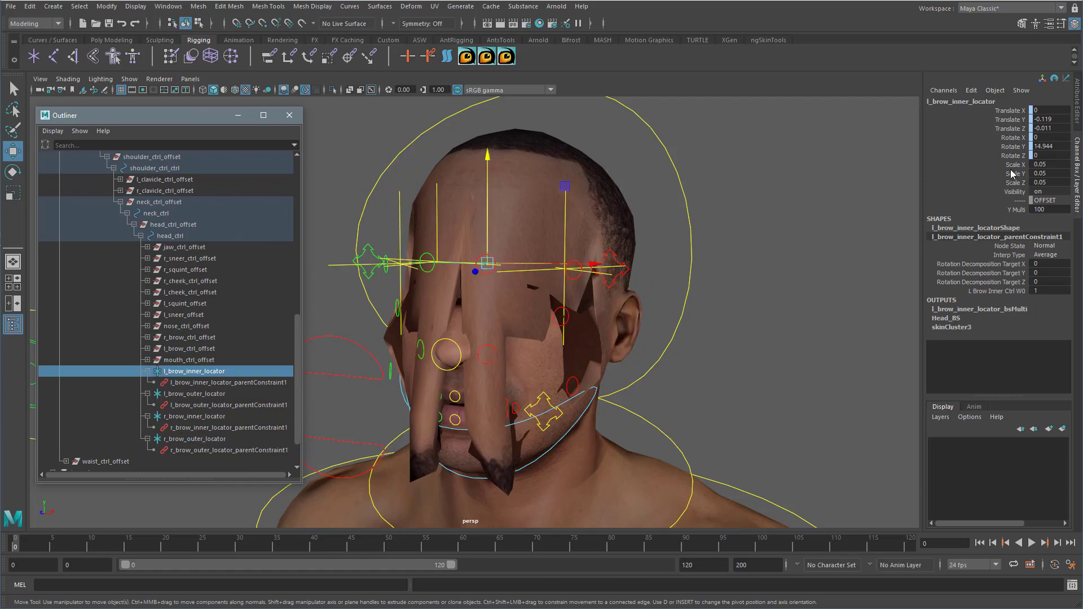
{"action": "left_click_drag", "start_coordinate": [1048, 129], "coordinate": [1048, 112]}
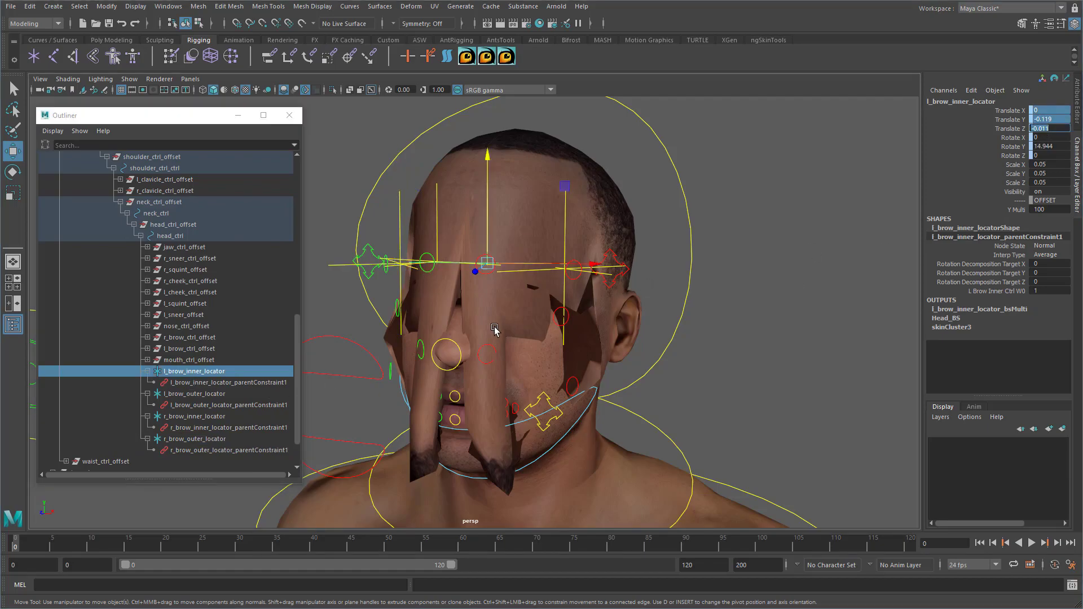
- Delete the parent constraints of all four brow locators under head_ctrl
{"action": "left_click", "coordinate": [252, 382]}
{"action": "left_click", "coordinate": [253, 405], "text": "ctrl"}
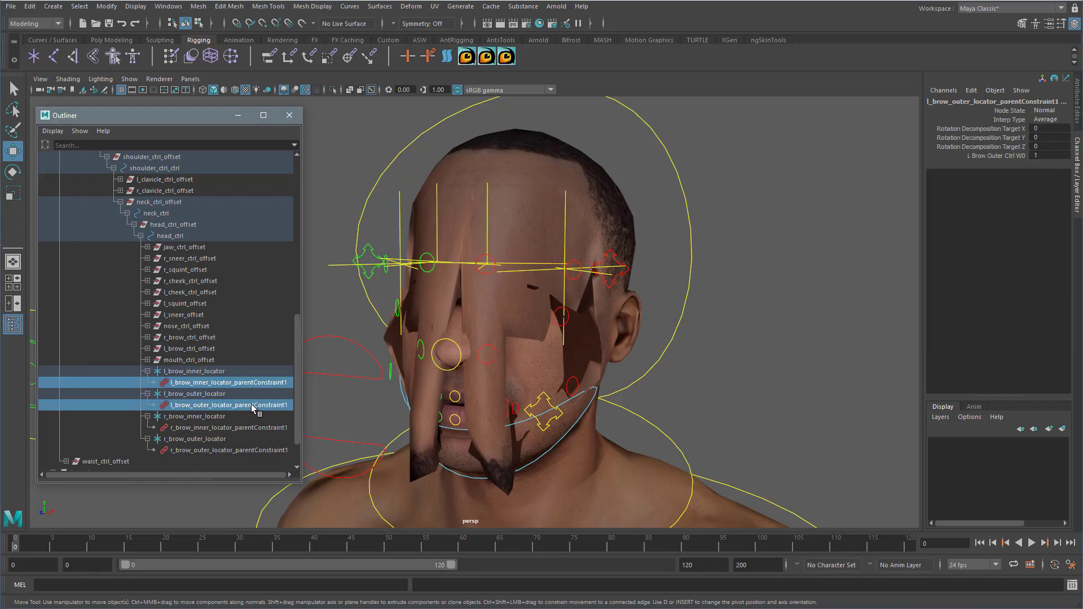
{"action": "left_click", "coordinate": [254, 427], "text": "ctrl"}
{"action": "left_click", "coordinate": [252, 450], "text": "ctrl"}
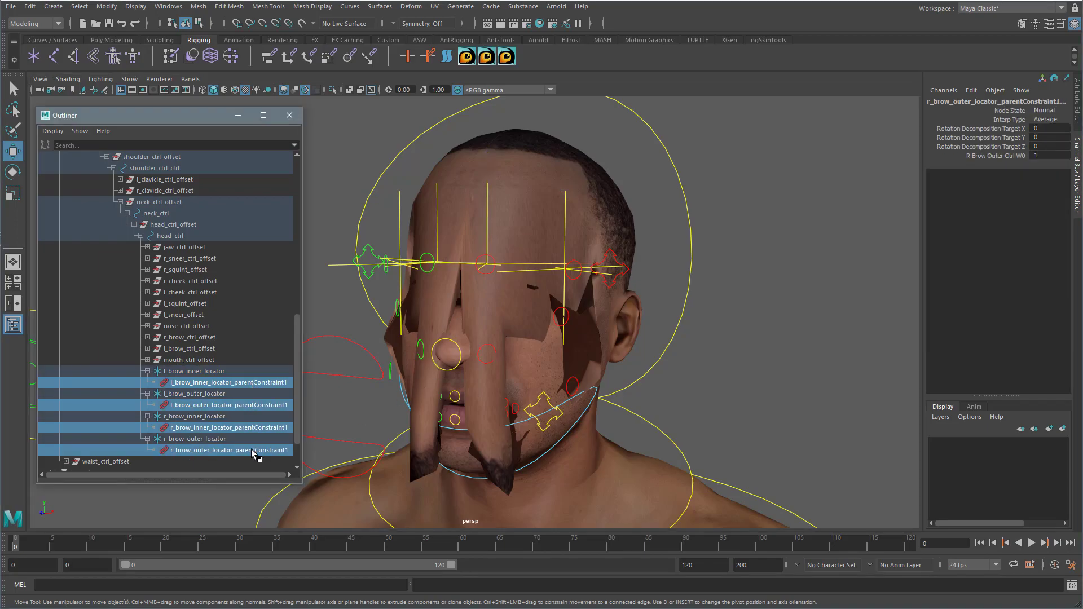
{"action": "key", "text": "Delete"}
- Freeze the translations of the four left and right, inner and outer brow locators under head_ctrl
{"action": "left_click_drag", "start_coordinate": [218, 373], "coordinate": [217, 406]}
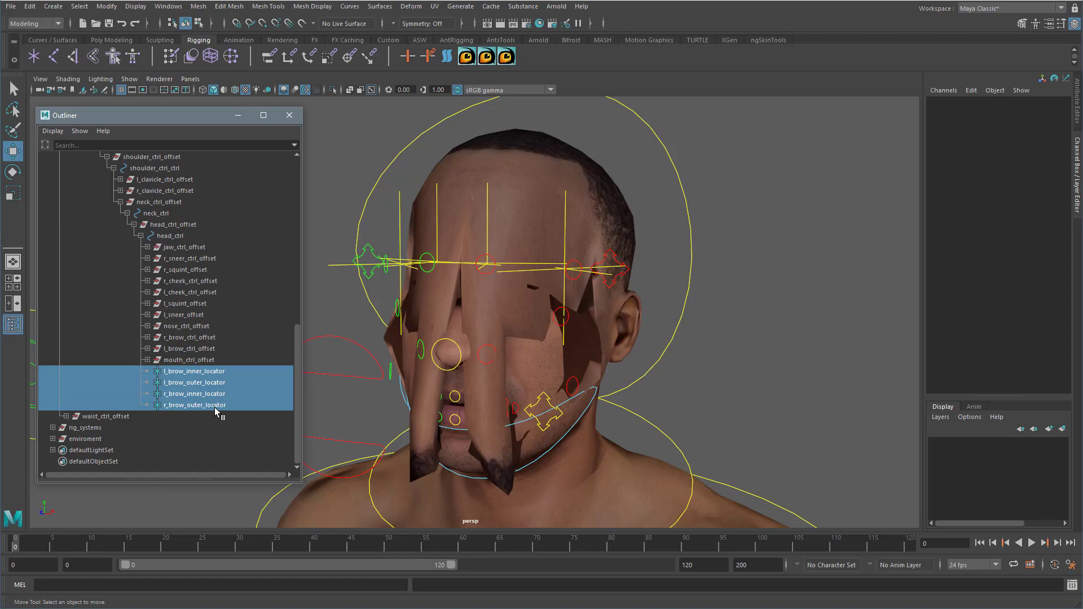
{"action": "left_click", "coordinate": [107, 6]}
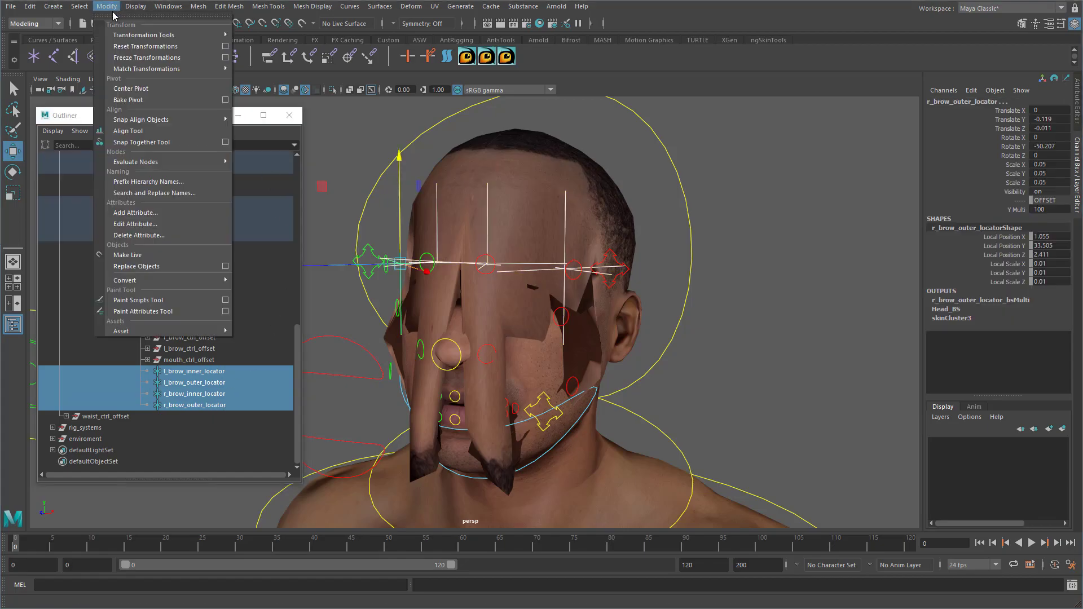
{"action": "left_click", "coordinate": [165, 63]}
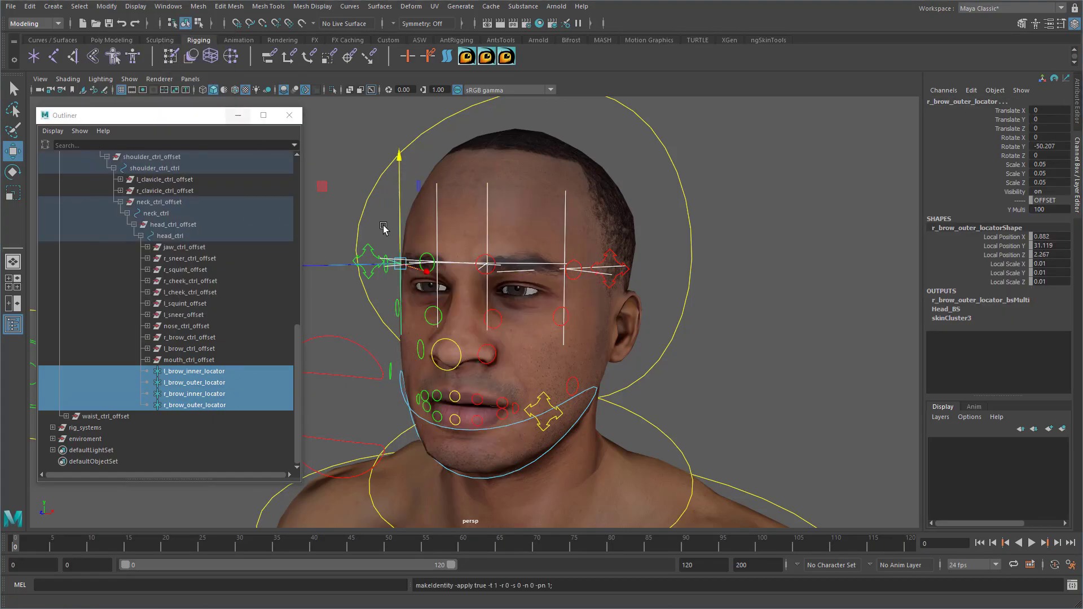
- Parent-constrain l_brow_outer_locator to the left outer brow control
{"action": "right_click_drag", "start_coordinate": [504, 345], "coordinate": [706, 281], "text": "alt"}
{"action": "left_click", "coordinate": [686, 273]}
{"action": "left_click", "coordinate": [659, 289], "text": "shift"}
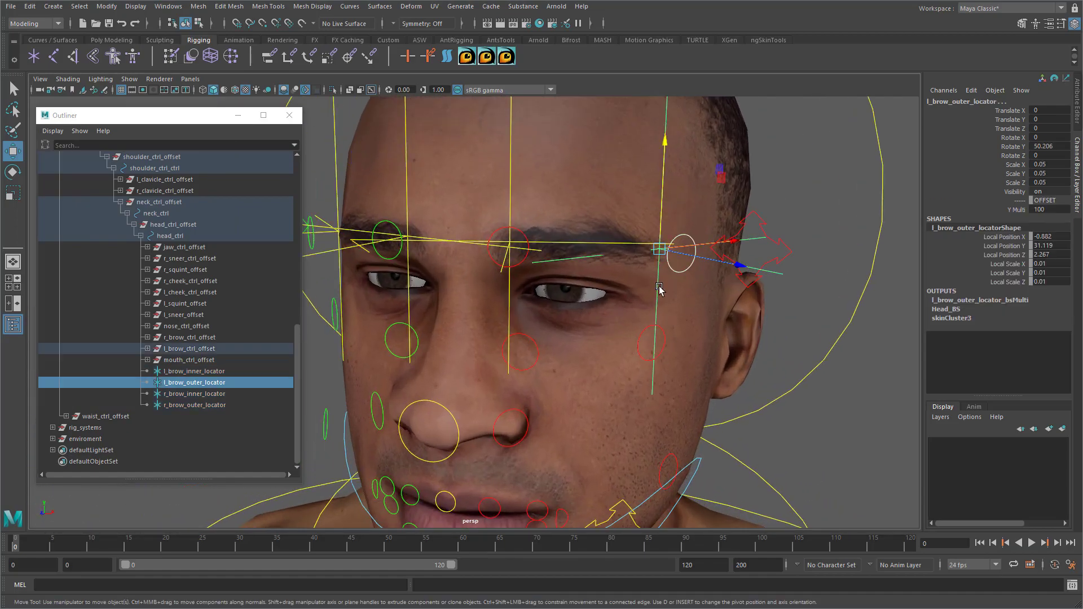
{"action": "key", "text": "space"}
{"action": "left_click", "coordinate": [681, 332]}
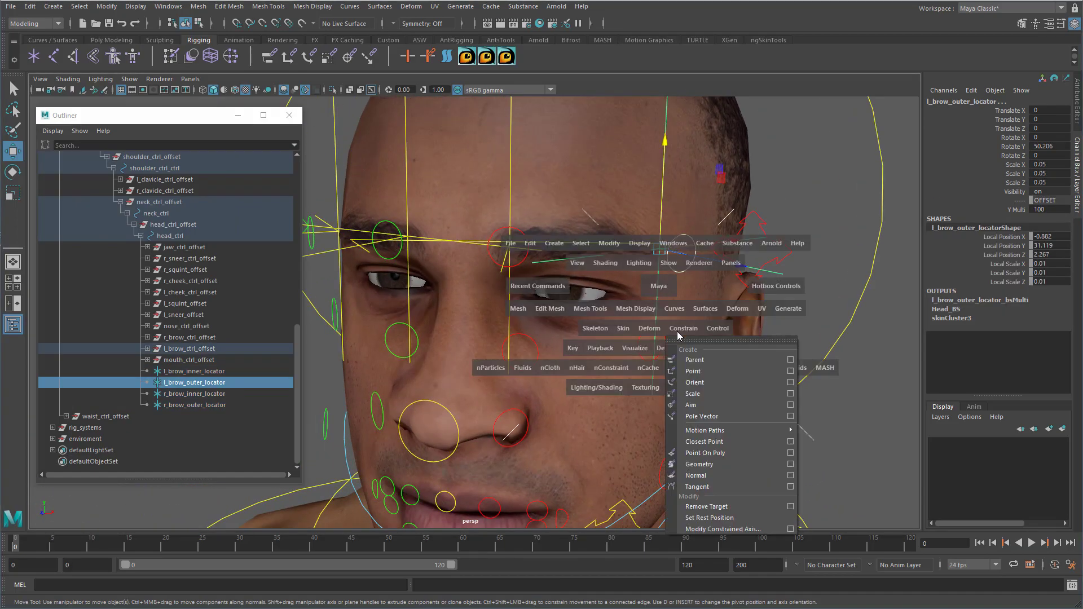
{"action": "left_click", "coordinate": [702, 363]}
- Parent-constrain l_brow_inner_locator and r_brow_inner_locator to the inner brow controls on their respective sides
{"action": "left_click_drag", "start_coordinate": [514, 299], "coordinate": [470, 307], "text": "alt"}
{"action": "left_click", "coordinate": [480, 274]}
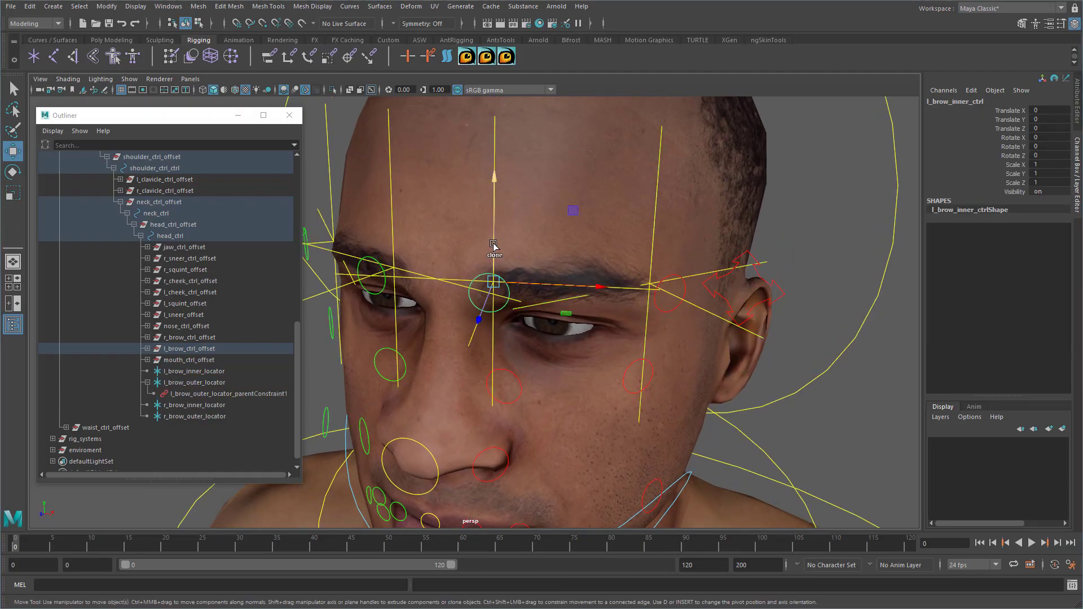
{"action": "left_click", "coordinate": [493, 345], "text": "shift"}
{"action": "key", "text": "g"}
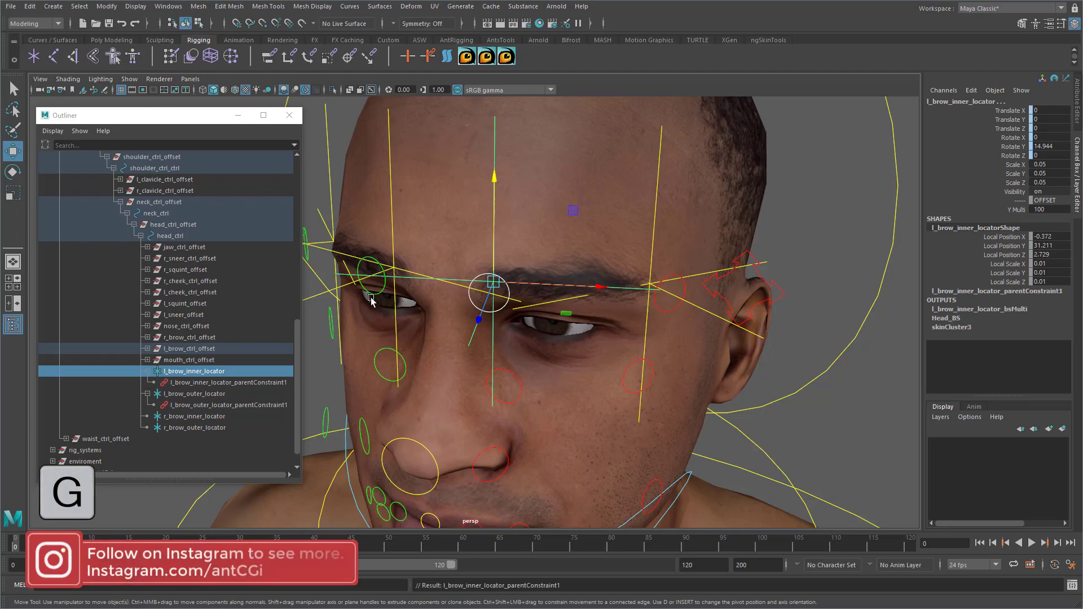
{"action": "left_click", "coordinate": [406, 320]}
{"action": "left_click", "coordinate": [395, 325], "text": "shift"}
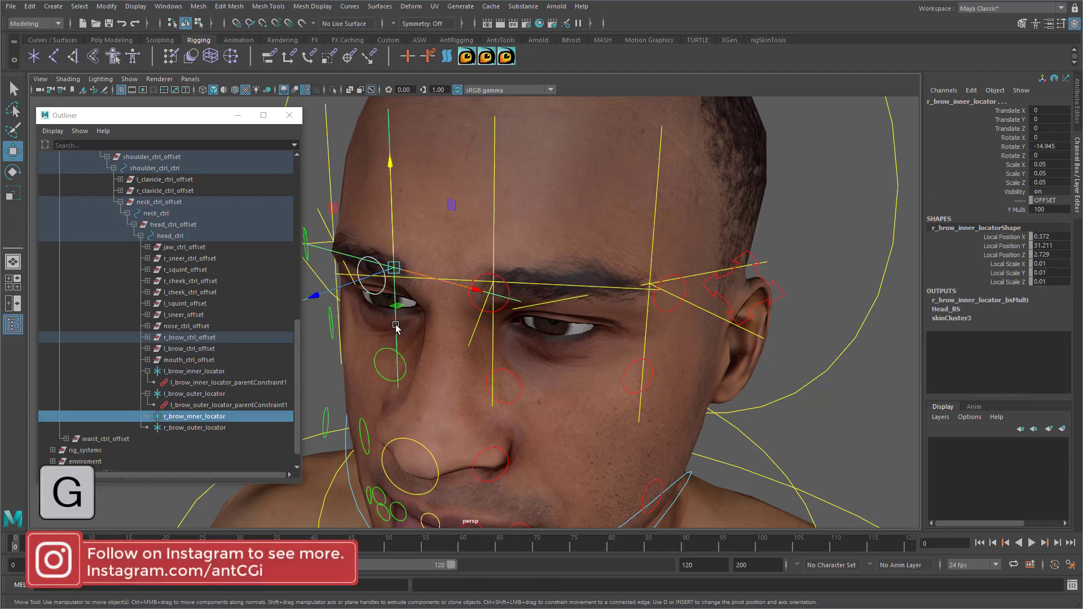
{"action": "key", "text": "g"}
- Parent-constrain r_brow_outer_locator to the right outer brow control
{"action": "left_click_drag", "start_coordinate": [386, 319], "coordinate": [422, 314], "text": "alt"}
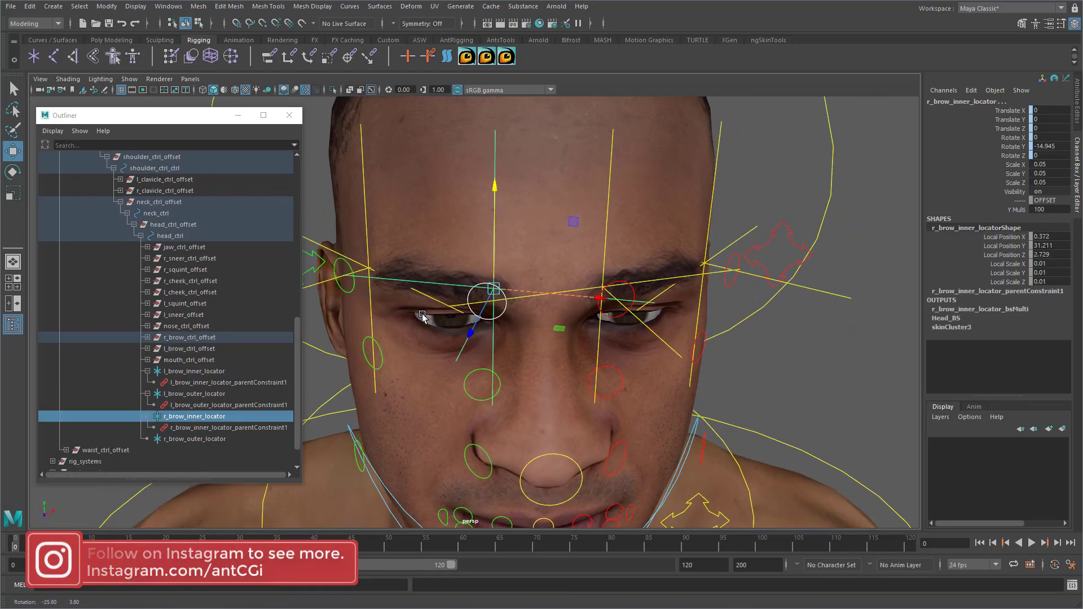
{"action": "left_click", "coordinate": [347, 277]}
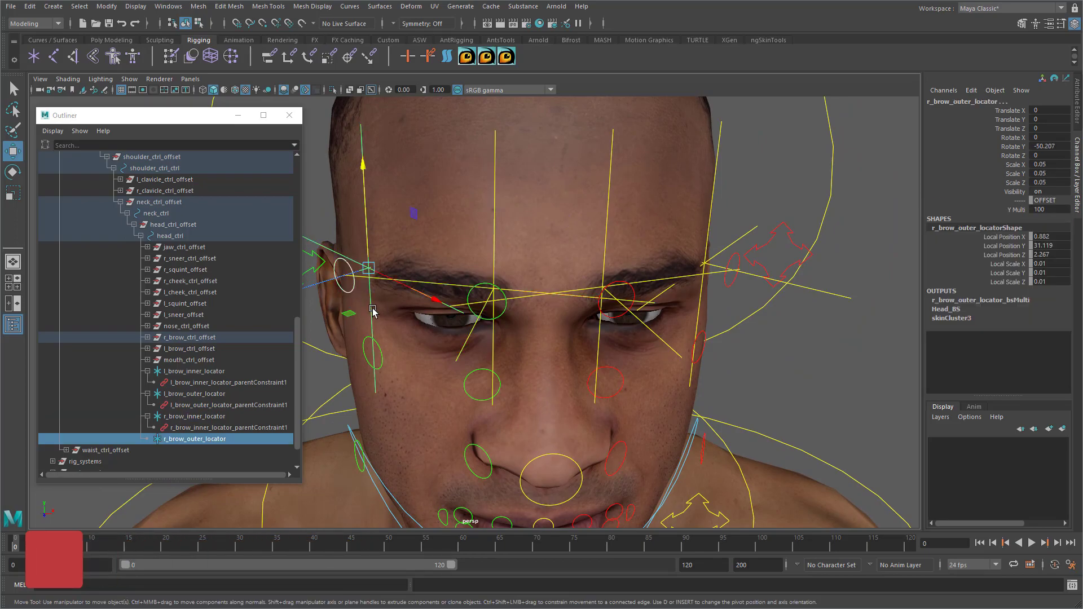
{"action": "key", "text": "g"}
- Test the brow setup by moving l_brow_ctrl and r_brow_ctrl, and undo the trial moves
{"action": "left_click_drag", "start_coordinate": [728, 364], "coordinate": [689, 352], "text": "alt"}
{"action": "right_click_drag", "start_coordinate": [689, 352], "coordinate": [652, 282], "text": "alt"}
{"action": "left_click", "coordinate": [651, 267]}
{"action": "mouse_move", "coordinate": [632, 225]}
{"action": "left_mouse_down"}
{"action": "mouse_move", "coordinate": [632, 211]}
{"action": "mouse_move", "coordinate": [633, 221]}
{"action": "left_mouse_up"}
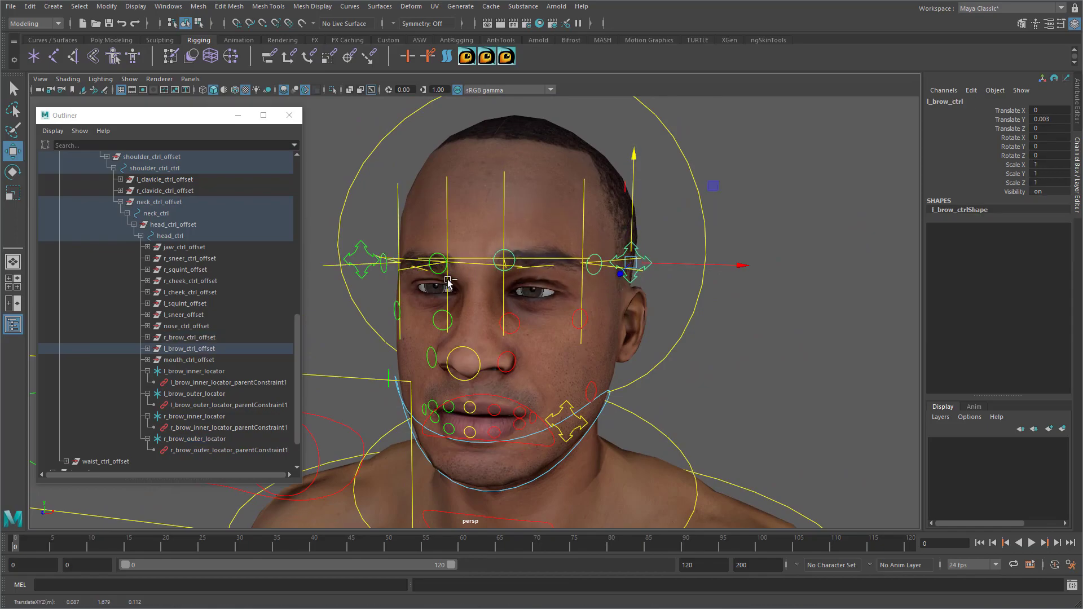
{"action": "left_click", "coordinate": [362, 248]}
{"action": "mouse_move", "coordinate": [363, 225]}
{"action": "left_mouse_down"}
{"action": "mouse_move", "coordinate": [358, 244]}
{"action": "mouse_move", "coordinate": [370, 225]}
{"action": "left_mouse_up"}
{"action": "key", "text": "ctrl+z"}
- Test the rig by moving and rotating the head control to see how the brow locators follow
{"action": "left_click_drag", "start_coordinate": [633, 340], "coordinate": [624, 347], "text": "alt"}
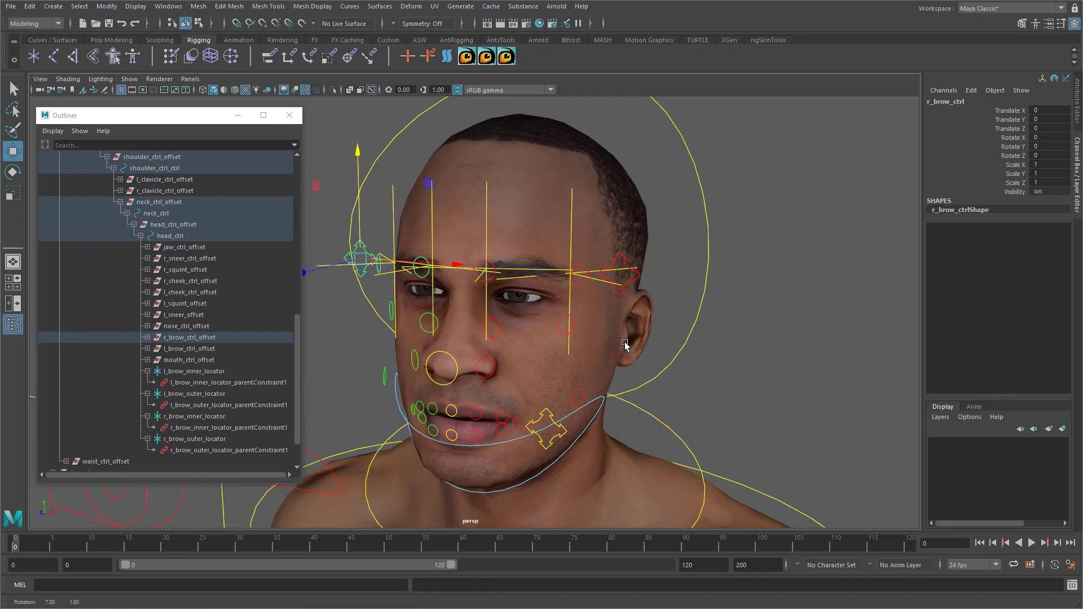
{"action": "left_click", "coordinate": [707, 330]}
{"action": "left_click_drag", "start_coordinate": [694, 313], "coordinate": [710, 333]}
{"action": "key", "text": "e"}
{"action": "left_click_drag", "start_coordinate": [536, 310], "coordinate": [520, 282]}
{"action": "left_click", "coordinate": [615, 379]}
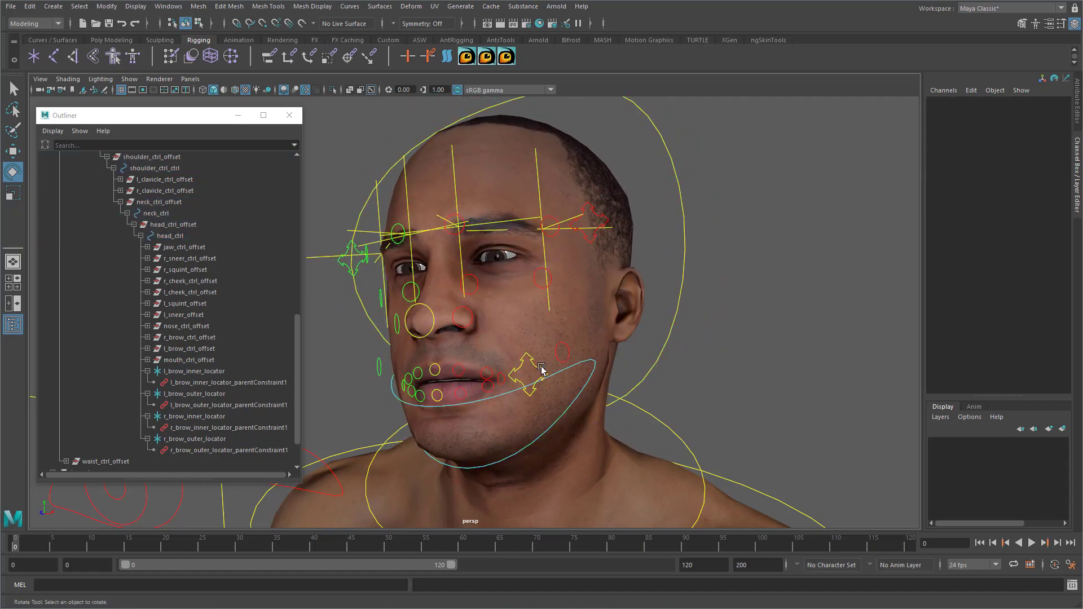
- Try moving the mouth control on the posed head, and undo the trial pose
{"action": "left_click", "coordinate": [540, 388]}
{"action": "key", "text": "w"}
{"action": "mouse_move", "coordinate": [541, 388]}
{"action": "left_mouse_down"}
{"action": "mouse_move", "coordinate": [543, 370]}
{"action": "mouse_move", "coordinate": [528, 374]}
{"action": "left_mouse_up"}
{"action": "key", "text": "ctrl+z"}
{"action": "key", "text": "Up"}
{"action": "key", "text": "Up"}
{"action": "mouse_move", "coordinate": [730, 382]}
{"action": "left_mouse_down", "text": "alt"}
{"action": "mouse_move", "coordinate": [716, 371]}
{"action": "mouse_move", "coordinate": [730, 372]}
{"action": "mouse_move", "coordinate": [730, 392]}
{"action": "mouse_move", "coordinate": [742, 388]}
{"action": "left_mouse_up", "text": "alt"}
{"action": "left_click", "coordinate": [755, 391]}
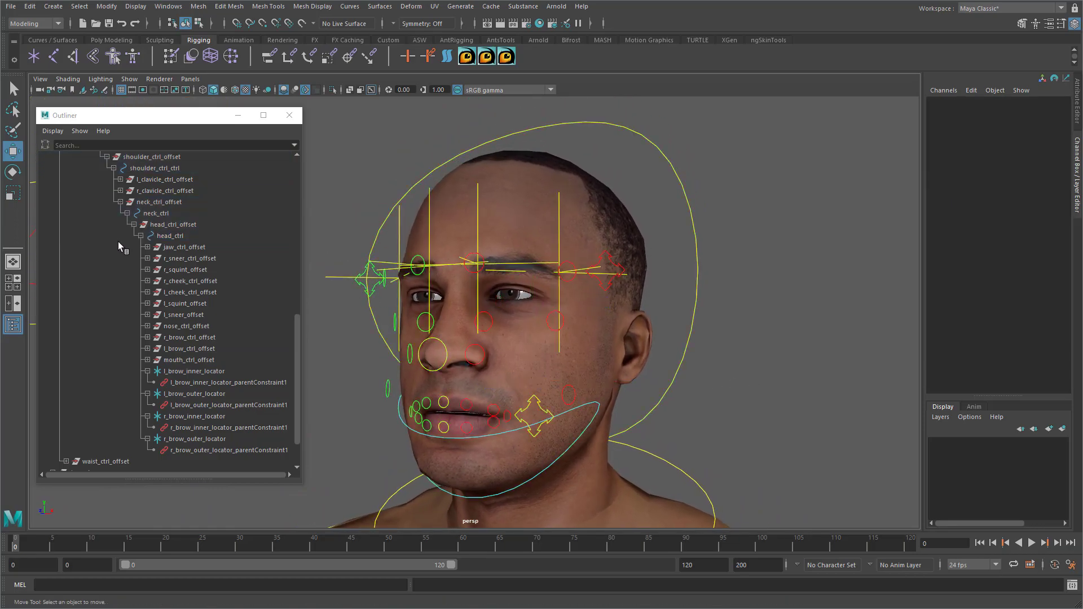
- Test the Lips_Pucker connection by moving mouth_ctrl along its Z axis, and undo the move
{"action": "scroll", "coordinate": [133, 258], "scroll_direction": "up", "scroll_amount": 10}
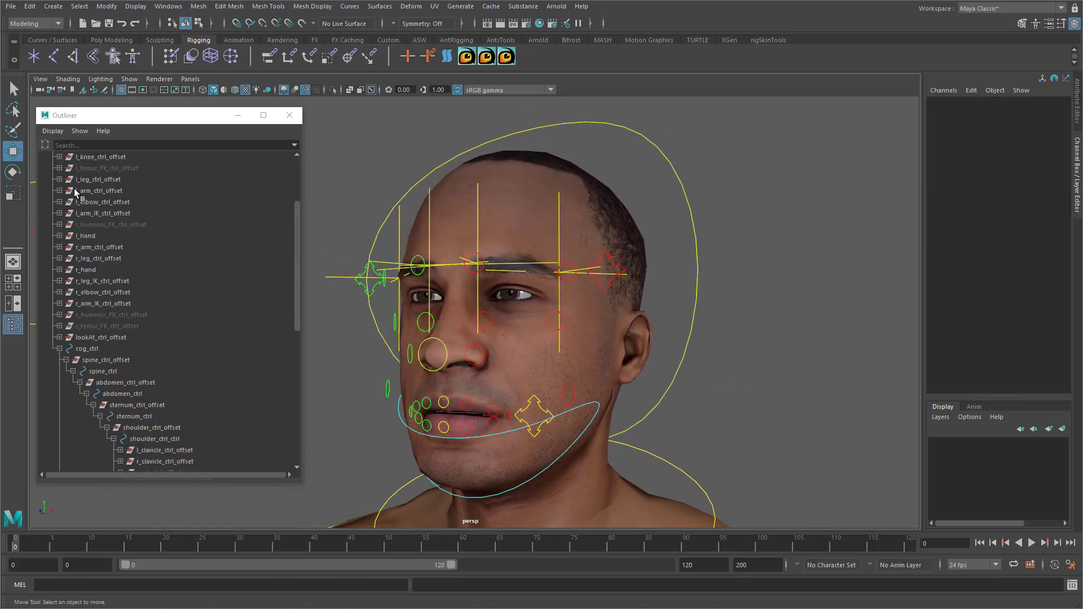
{"action": "left_click", "coordinate": [53, 225]}
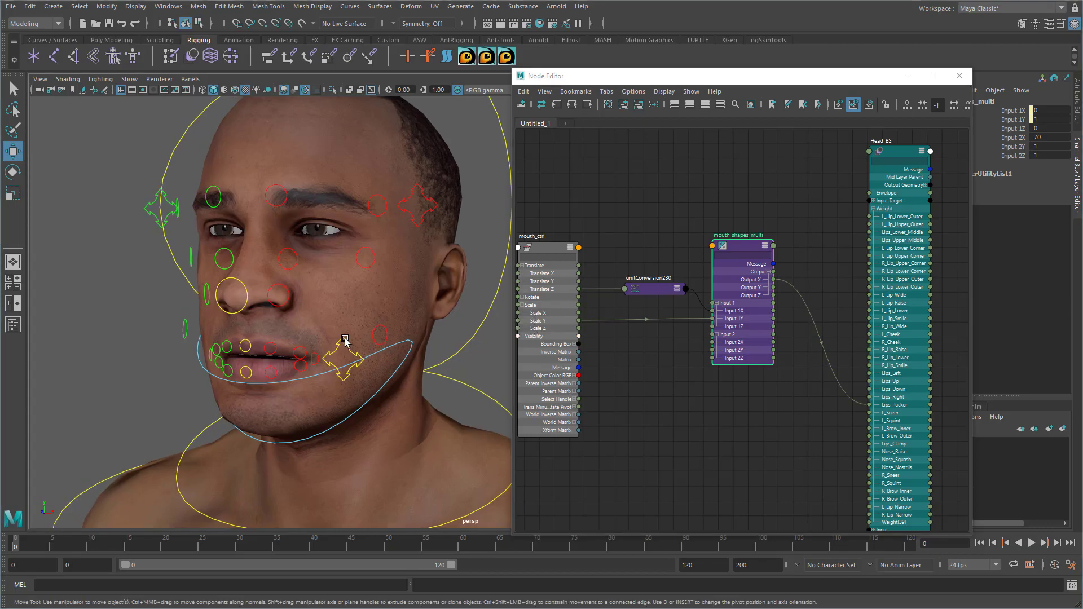
{"action": "left_click", "coordinate": [342, 371]}
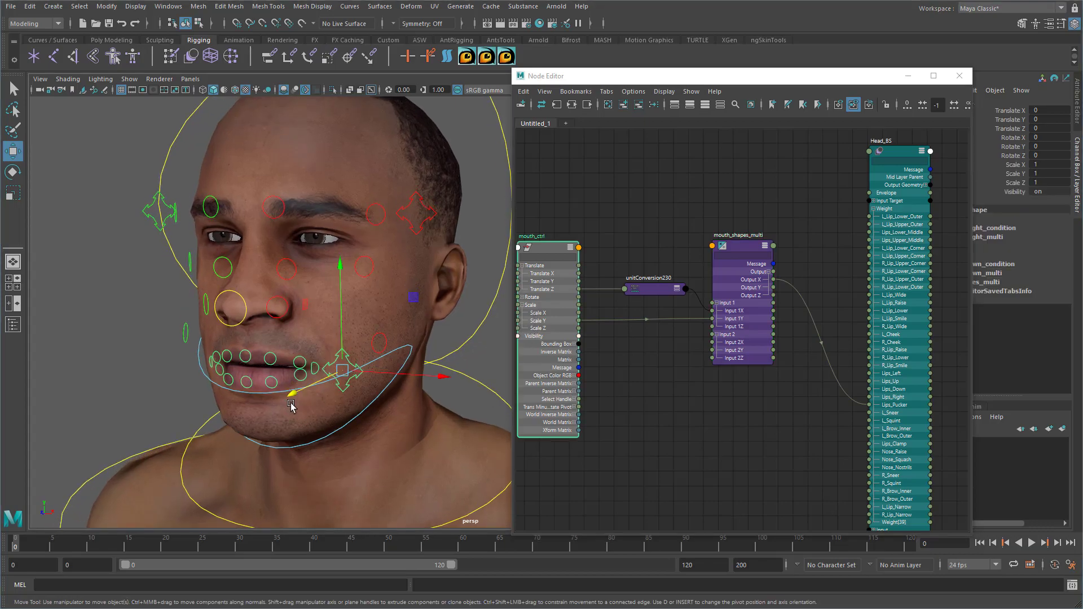
{"action": "mouse_move", "coordinate": [293, 396]}
{"action": "left_mouse_down"}
{"action": "mouse_move", "coordinate": [281, 400]}
{"action": "mouse_move", "coordinate": [291, 395]}
{"action": "left_mouse_up"}
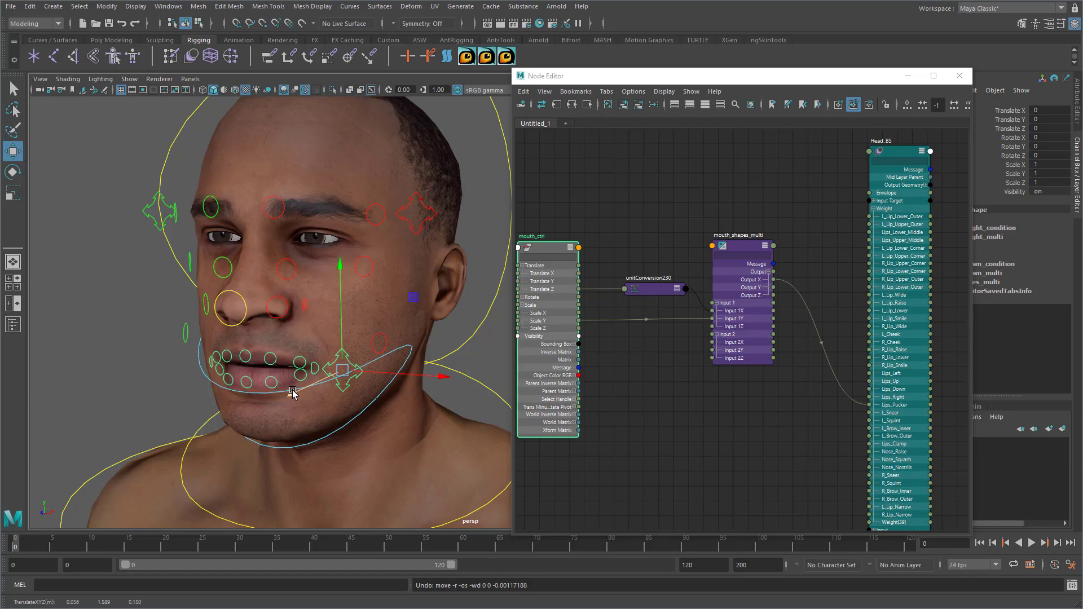
- Select the Lips_Clamp channel of the Head_BS blend shape node and preview its effect on the lips
{"action": "left_click", "coordinate": [884, 157]}
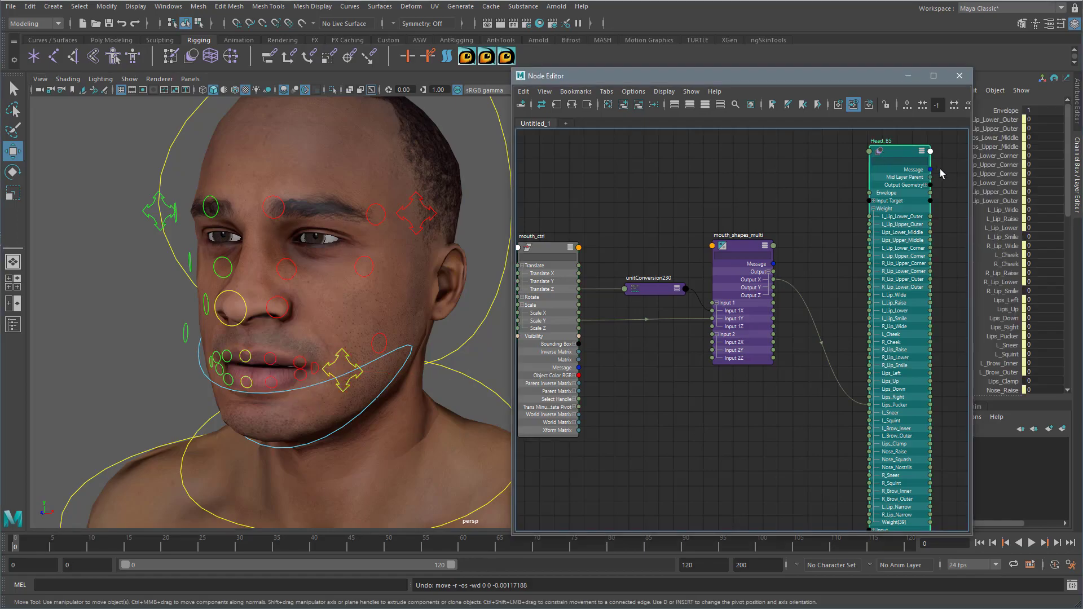
{"action": "left_click", "coordinate": [1008, 382]}
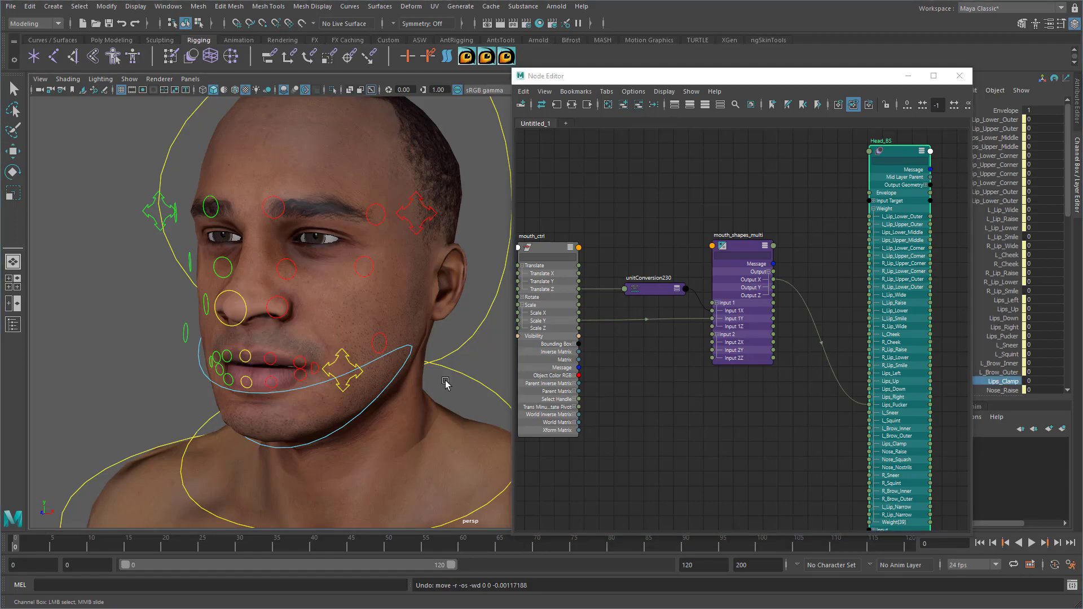
{"action": "middle_click_drag", "start_coordinate": [394, 373], "coordinate": [341, 369]}
- Try scaling mouth_ctrl along Y to about 0.52, and undo the scale
{"action": "left_click", "coordinate": [348, 355]}
{"action": "key", "text": "r"}
{"action": "left_click_drag", "start_coordinate": [341, 270], "coordinate": [341, 320]}
{"action": "key", "text": "ctrl+z"}
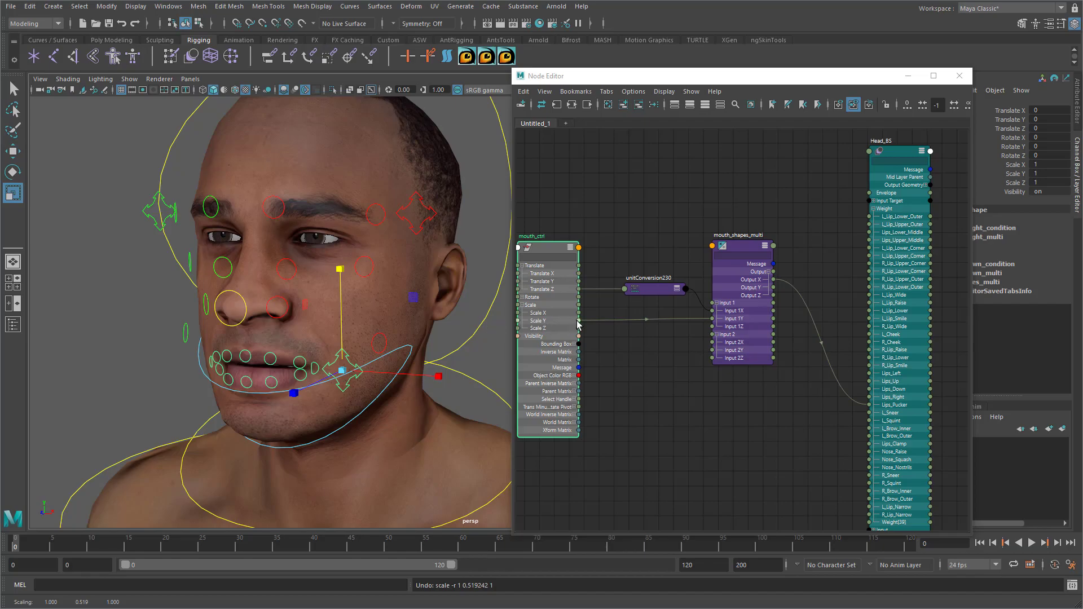
- Connect Output Y of mouth_shapes_multi to the Lips_Clamp weight of Head_BS
{"action": "left_click_drag", "start_coordinate": [579, 323], "coordinate": [713, 319]}
{"action": "left_click_drag", "start_coordinate": [774, 288], "coordinate": [870, 444]}
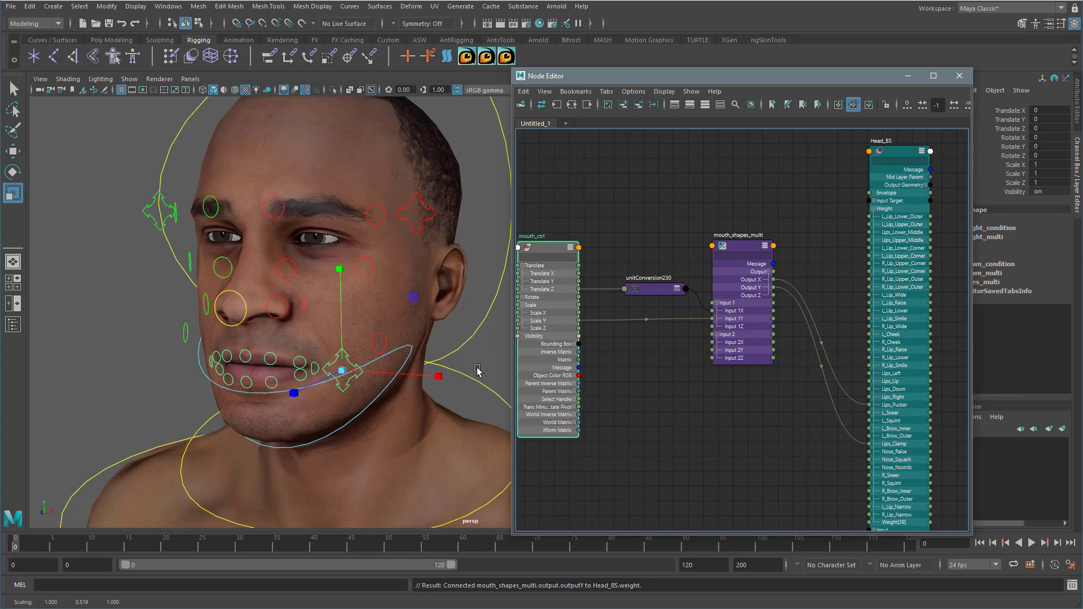
{"action": "left_click", "coordinate": [487, 347]}
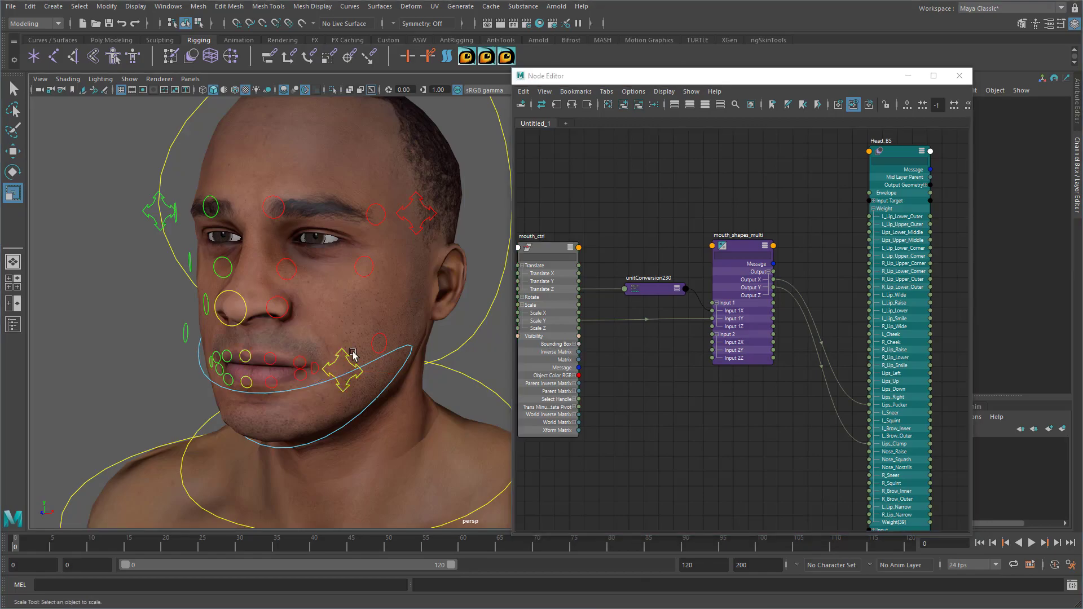
- Examine the Scale Y value of mouth_ctrl and the resulting Lips_Clamp value on Head_BS
{"action": "left_click", "coordinate": [346, 349]}
{"action": "left_click_drag", "start_coordinate": [1038, 164], "coordinate": [1039, 182]}
{"action": "left_click", "coordinate": [1018, 174]}
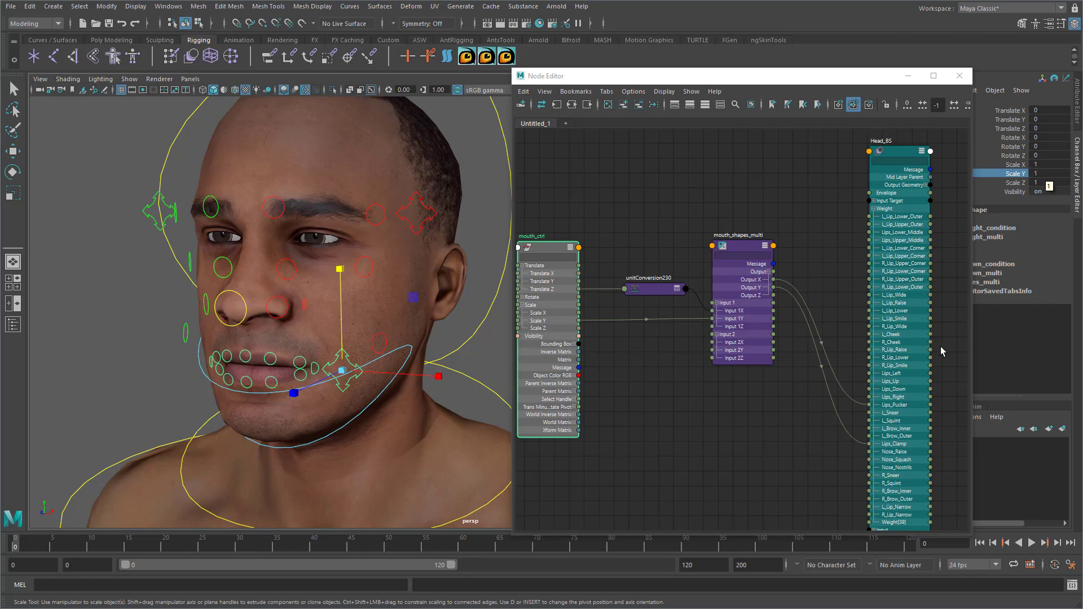
{"action": "middle_click_drag", "start_coordinate": [707, 401], "coordinate": [713, 384], "text": "alt"}
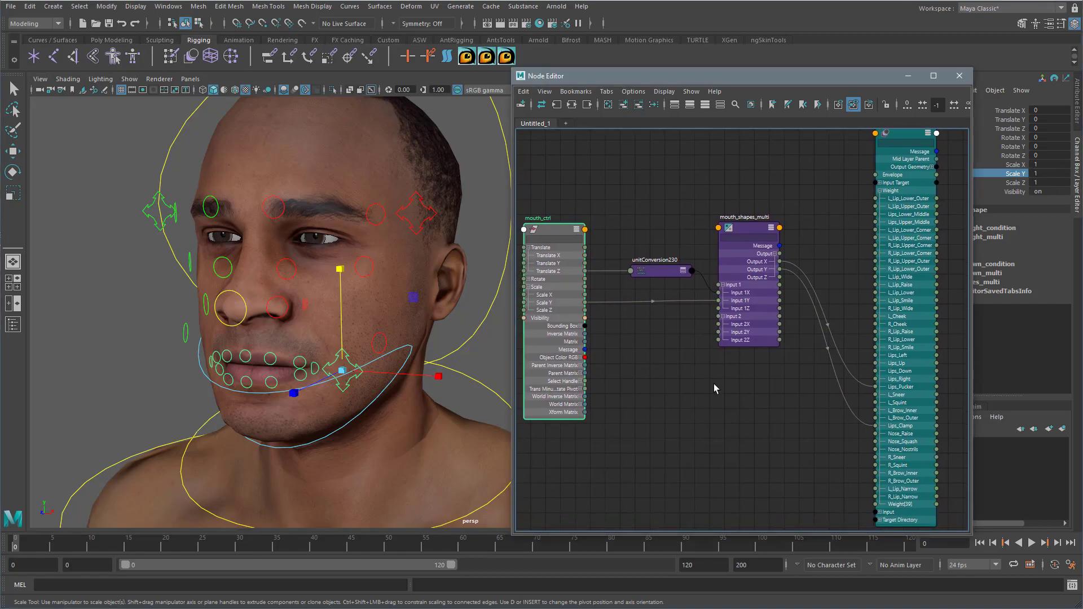
{"action": "middle_click_drag", "start_coordinate": [896, 138], "coordinate": [892, 154], "text": "alt"}
{"action": "left_click", "coordinate": [893, 150]}
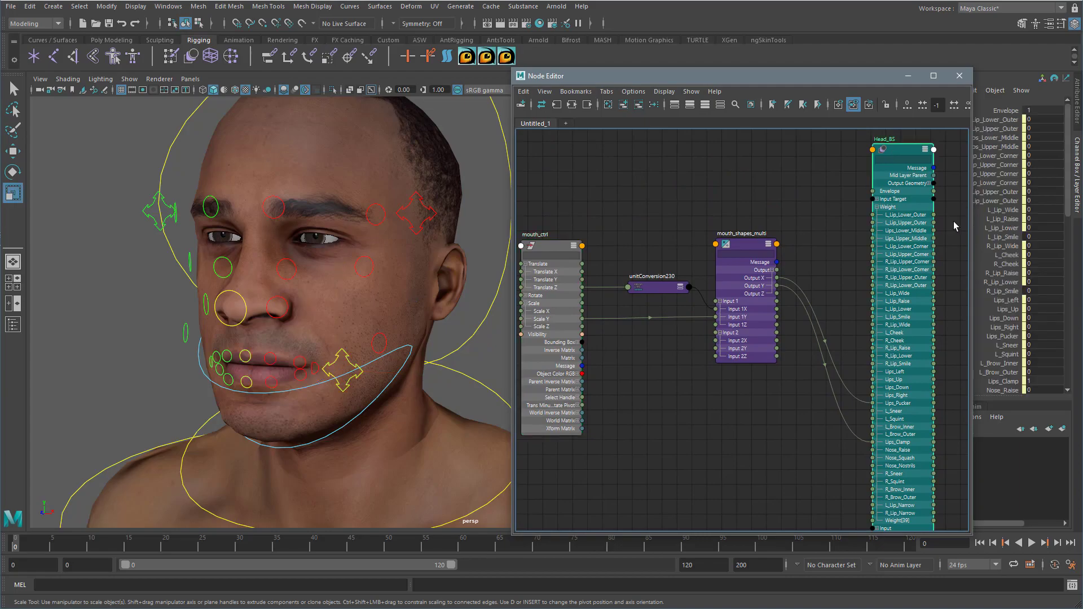
{"action": "left_click", "coordinate": [1004, 382]}
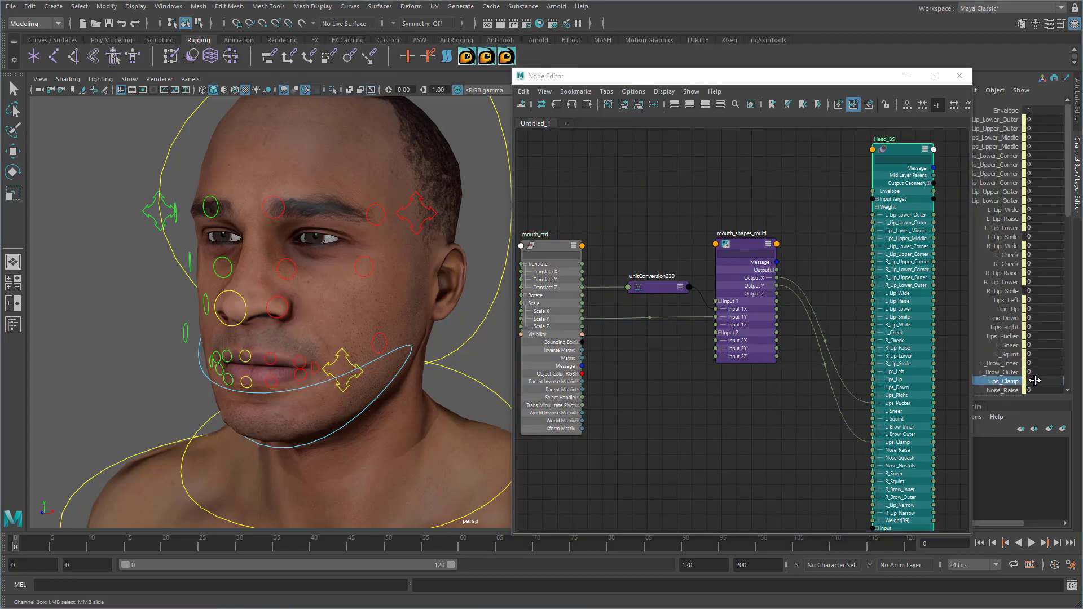
{"action": "left_click", "coordinate": [725, 422]}
- Create a plusMinusAverage node in the node graph
{"action": "middle_click_drag", "start_coordinate": [722, 402], "coordinate": [737, 401], "text": "alt"}
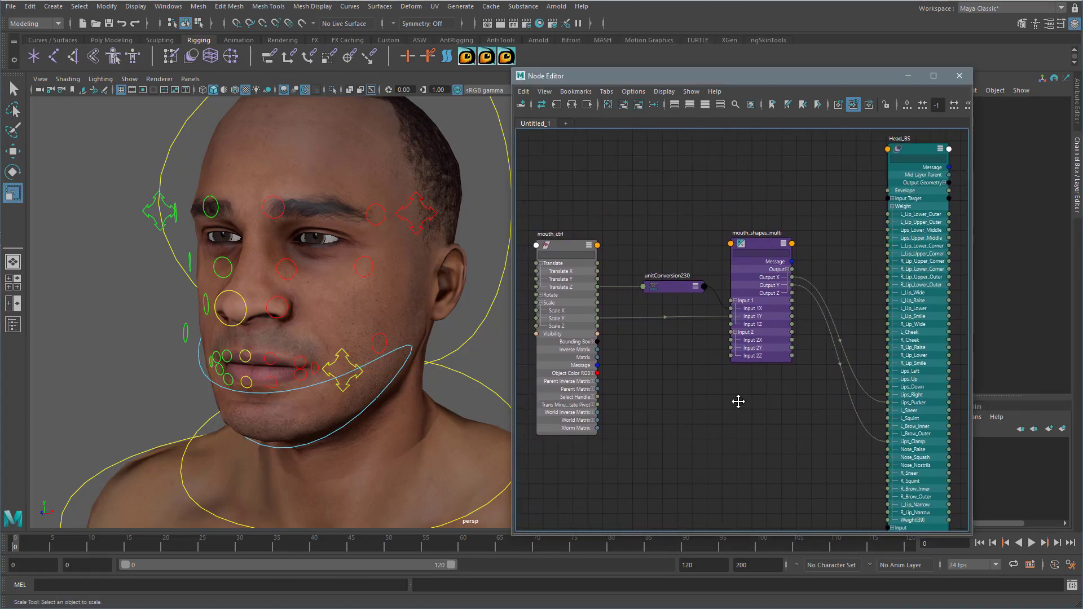
{"action": "right_click_drag", "start_coordinate": [764, 406], "coordinate": [753, 400], "text": "alt"}
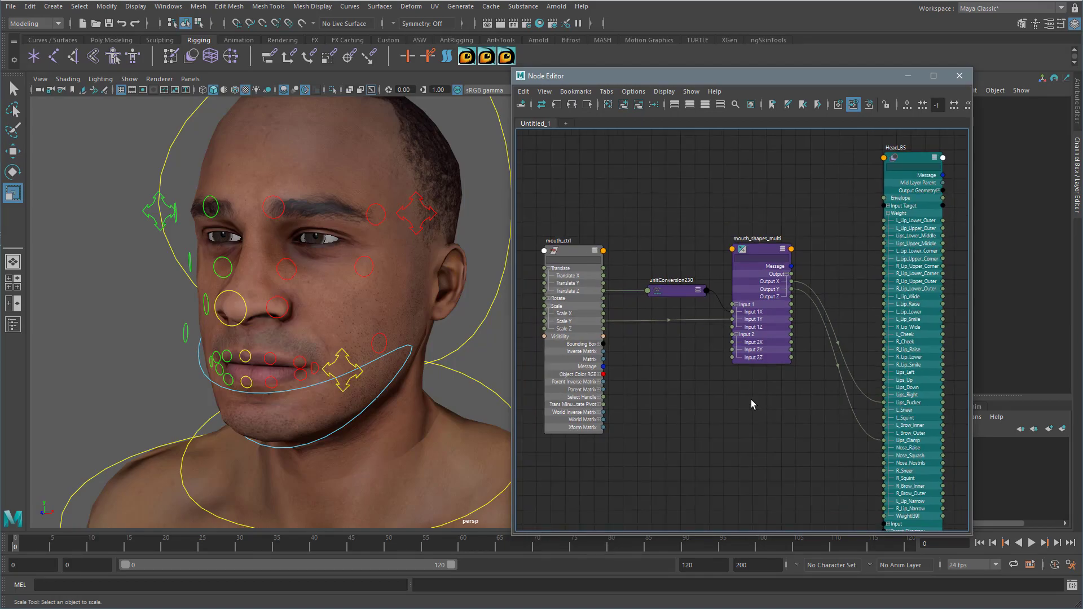
{"action": "key", "text": "Tab"}
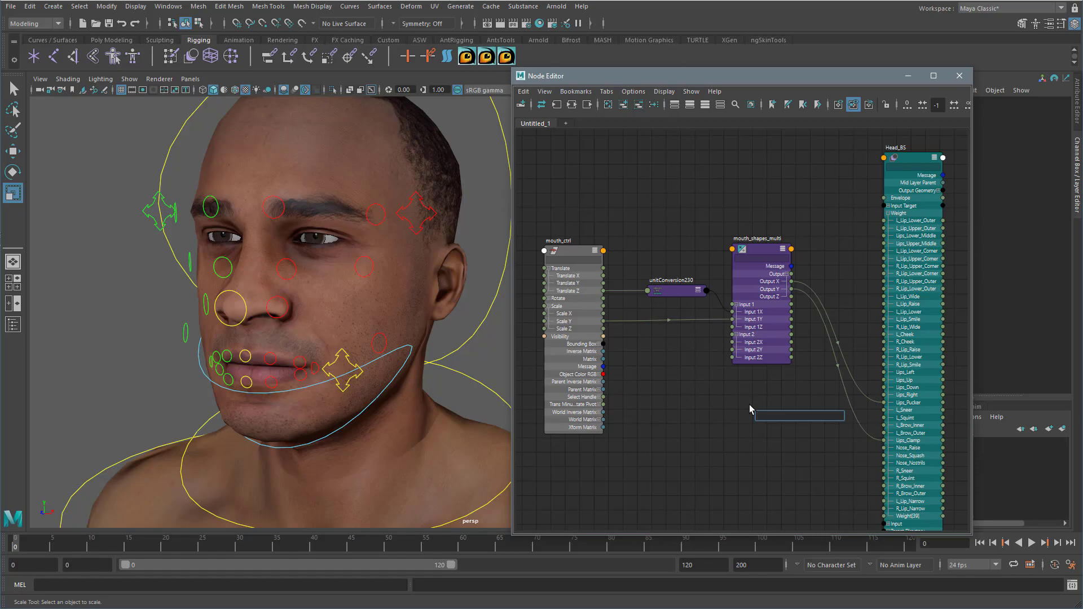
{"action": "type", "text": "plus"}
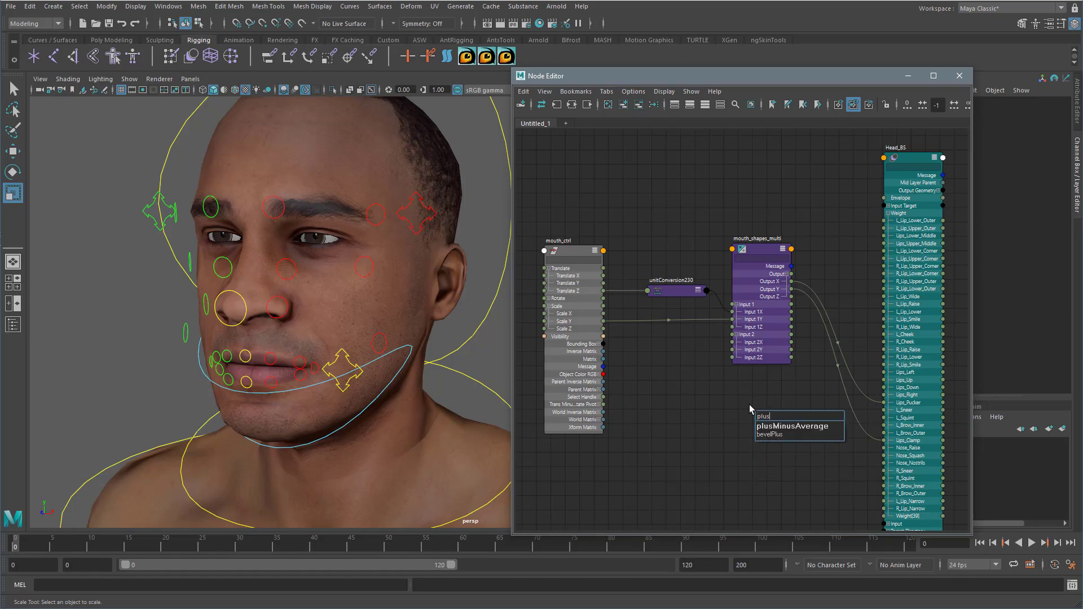
{"action": "left_click", "coordinate": [792, 427]}
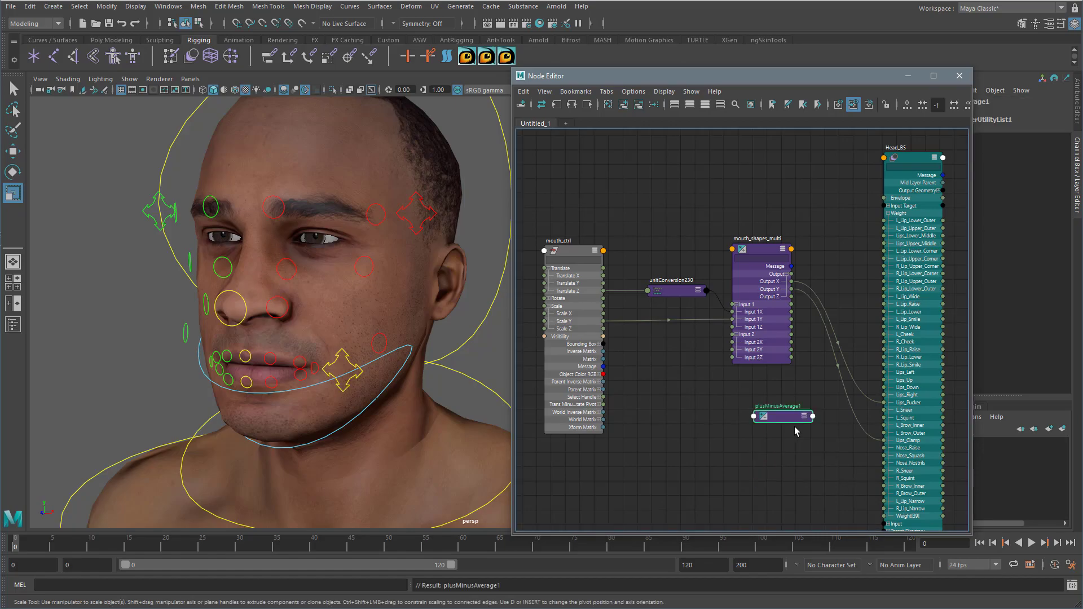
- Show the plusMinusAverage node's attributes, place it between mouth_ctrl and mouth_shapes_multi, and expand its Input 1D and Input 2D
{"action": "left_click", "coordinate": [803, 419]}
{"action": "left_click_drag", "start_coordinate": [783, 417], "coordinate": [672, 362]}
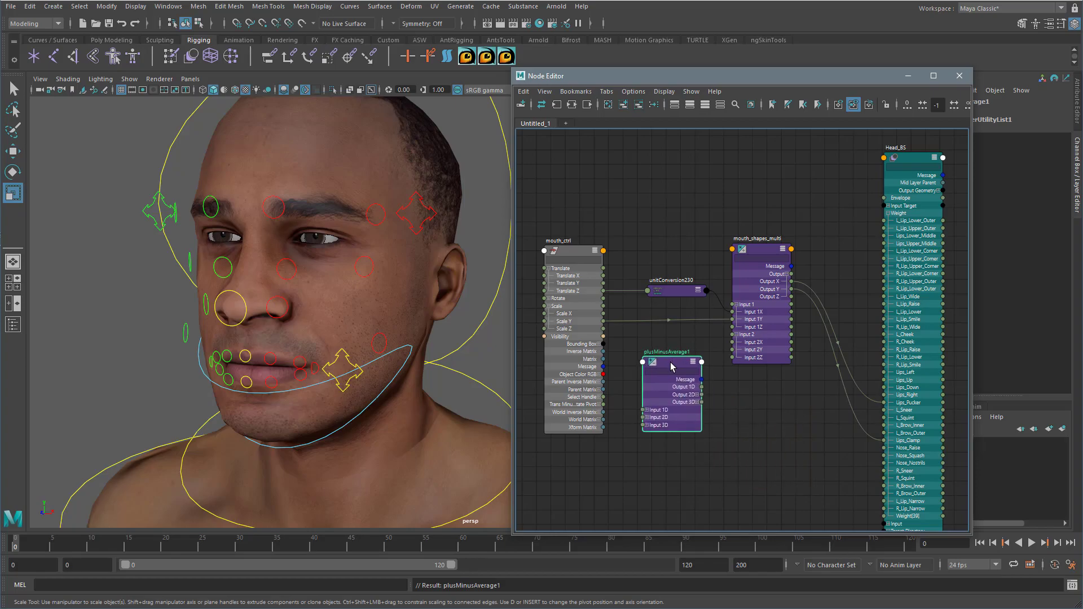
{"action": "left_click", "coordinate": [647, 410]}
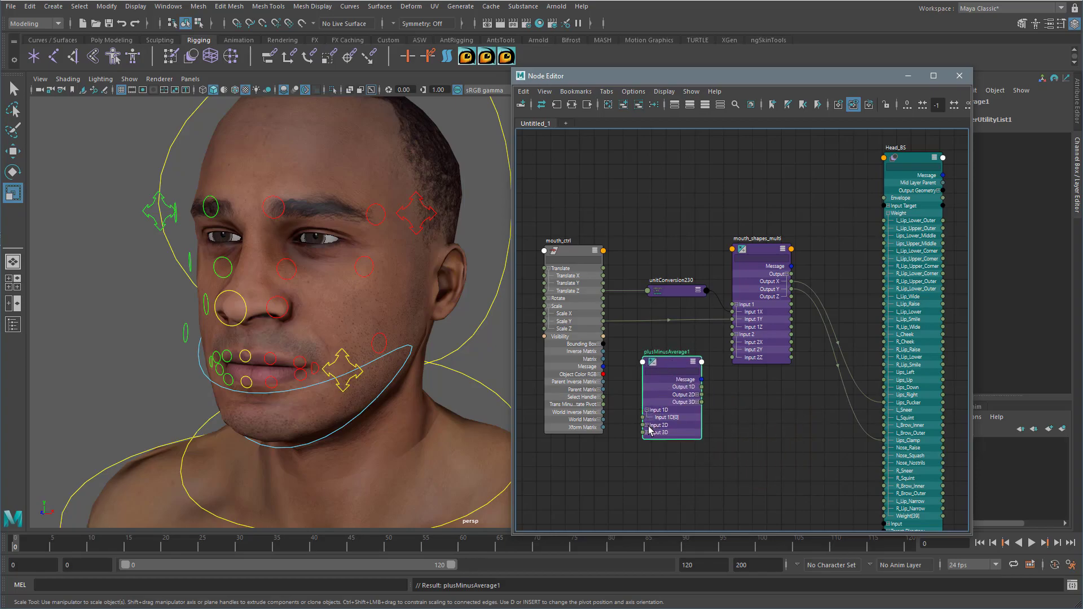
{"action": "left_click", "coordinate": [647, 425]}
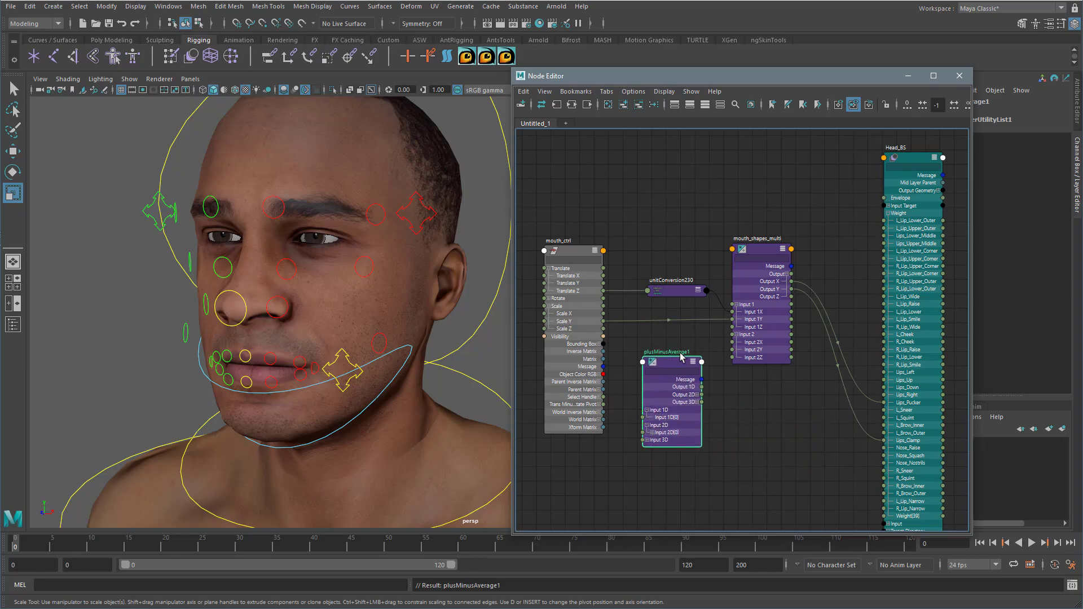
- Set the plusMinusAverage node's operation to Subtract and expand its Input 1D entries in the attribute settings
{"action": "left_click", "coordinate": [1079, 125]}
{"action": "left_click_drag", "start_coordinate": [790, 85], "coordinate": [629, 89]}
{"action": "left_click", "coordinate": [921, 216]}
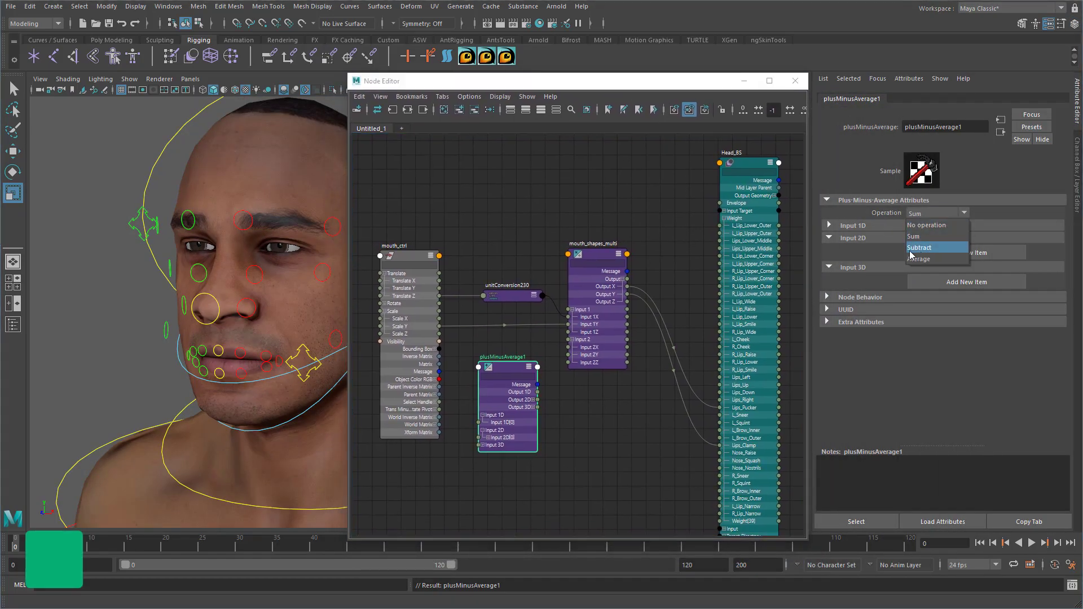
{"action": "left_click", "coordinate": [929, 246]}
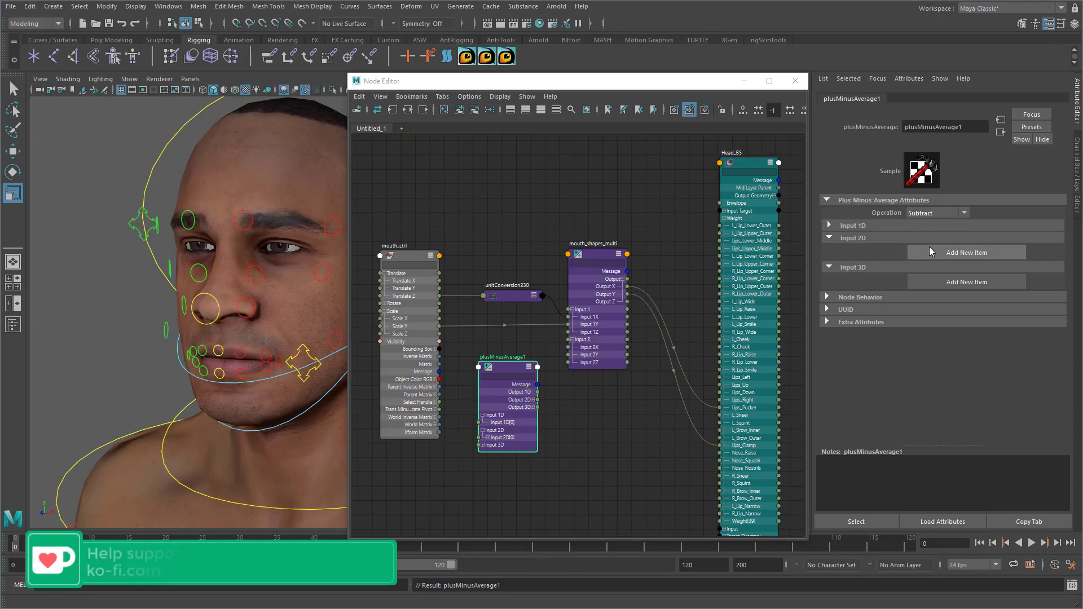
{"action": "left_click", "coordinate": [829, 225]}
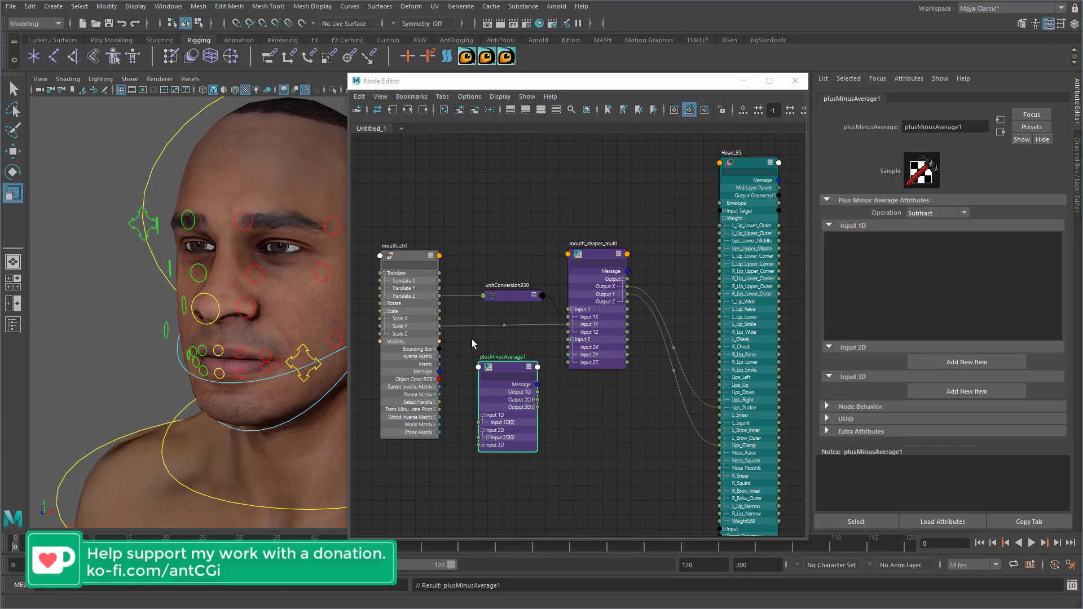
- Connect Scale Y of mouth_ctrl to Input 1D[0] of the plusMinusAverage node, and add Input 1D[1] by briefly connecting and disconnecting Scale Y
{"action": "left_click_drag", "start_coordinate": [440, 328], "coordinate": [479, 423]}
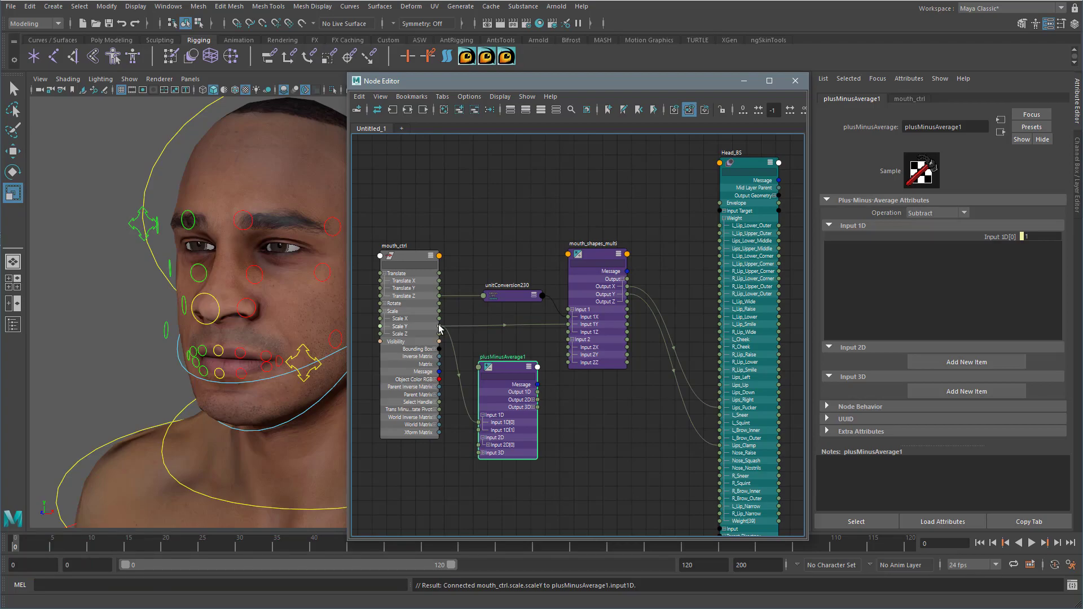
{"action": "left_click_drag", "start_coordinate": [439, 326], "coordinate": [478, 431]}
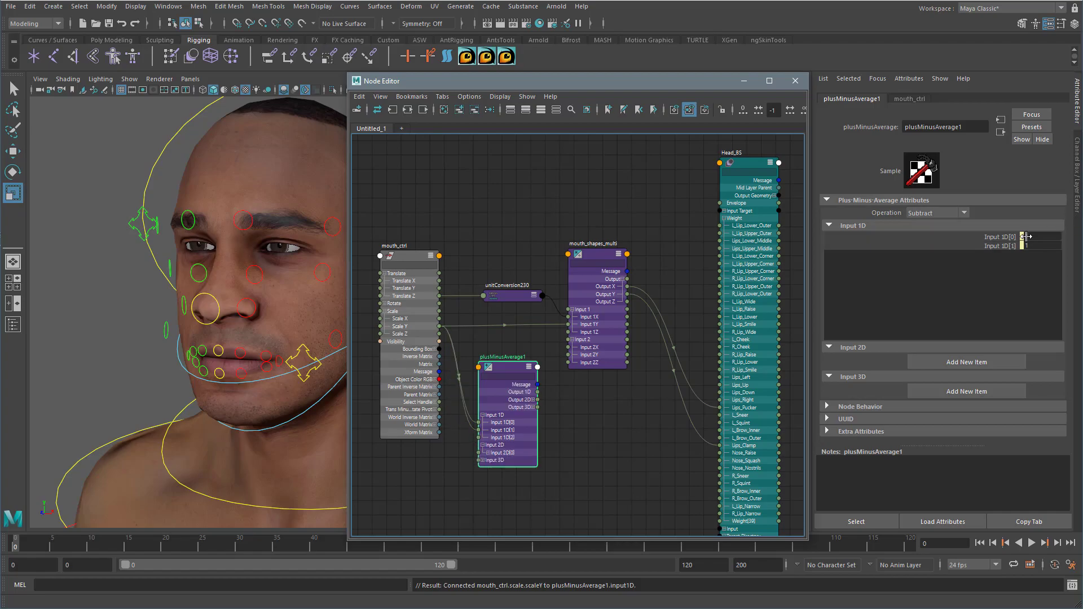
{"action": "left_click", "coordinate": [468, 429]}
{"action": "left_click_drag", "start_coordinate": [477, 430], "coordinate": [464, 433]}
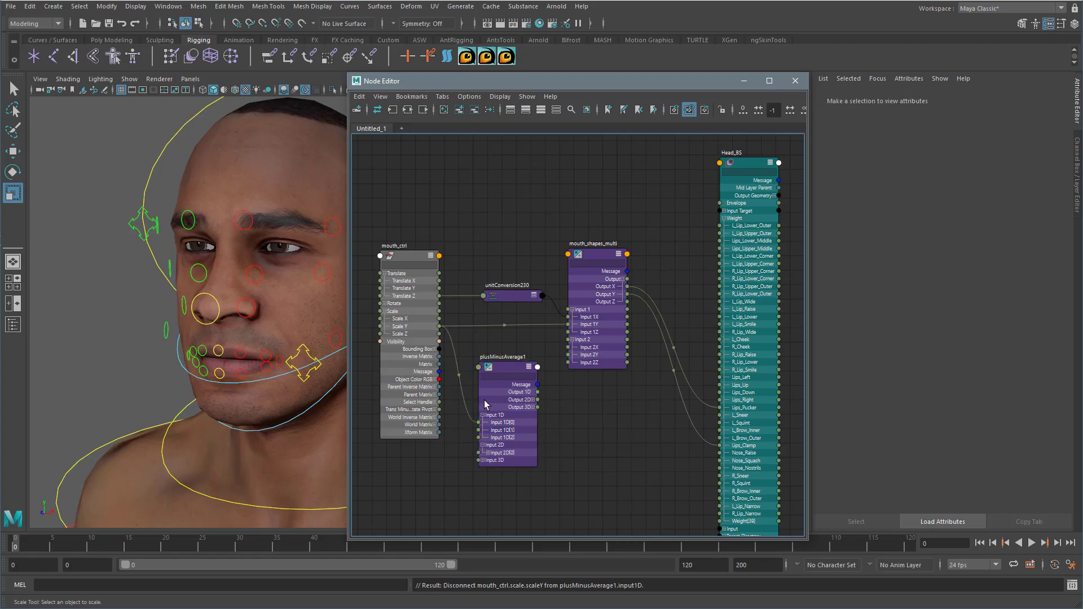
- Set the plusMinusAverage node's Input 1D[1] to 1 and connect its Output 1D to Input 1Y of mouth_shapes_multi
{"action": "left_click", "coordinate": [504, 370]}
{"action": "double_click", "coordinate": [1042, 237]}
{"action": "double_click", "coordinate": [1035, 246]}
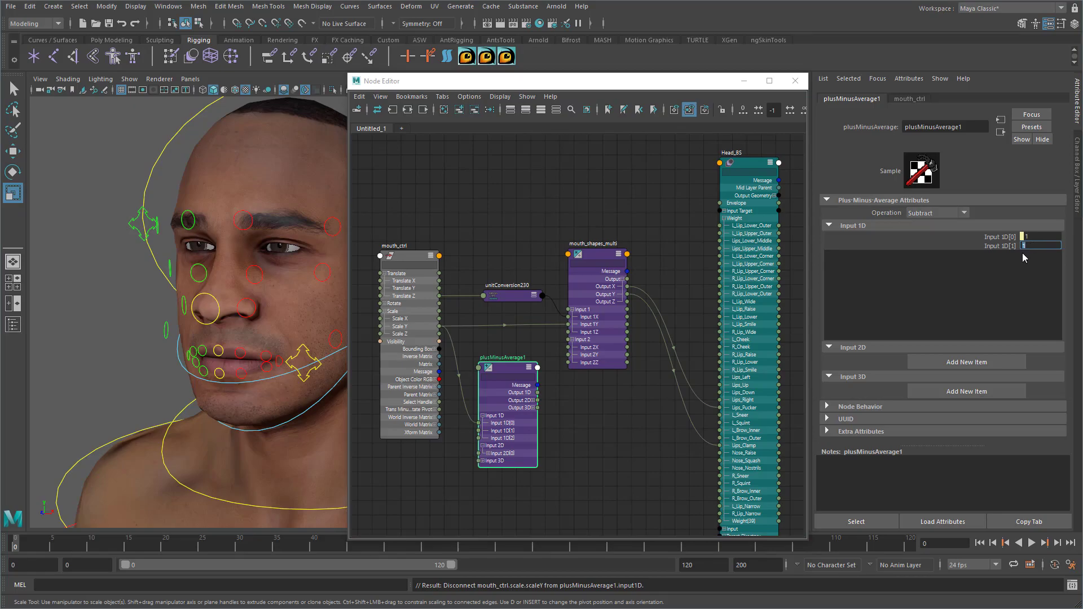
{"action": "left_click_drag", "start_coordinate": [538, 393], "coordinate": [567, 326]}
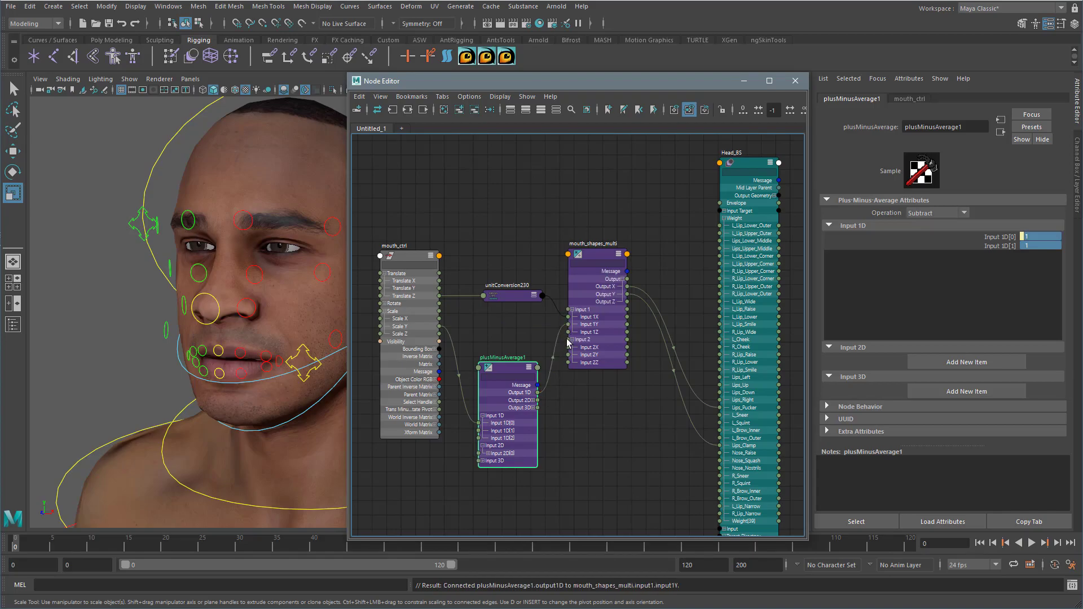
- Test the subtraction by scaling mouth_ctrl up in Y and examine the input values of mouth_shapes_multi
{"action": "left_click", "coordinate": [748, 171]}
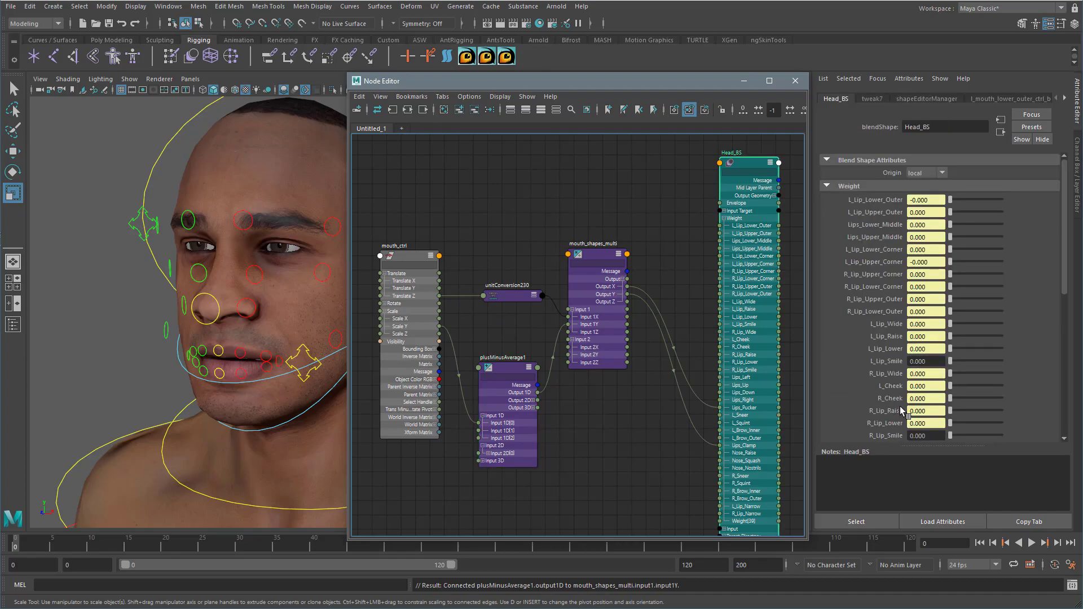
{"action": "left_click", "coordinate": [1077, 155]}
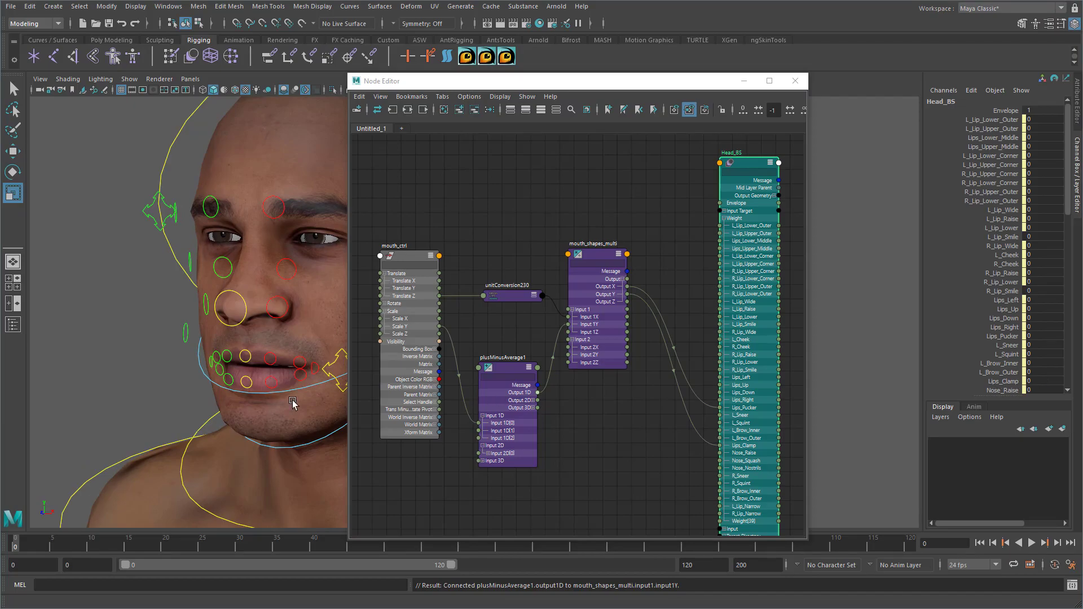
{"action": "middle_click_drag", "start_coordinate": [268, 383], "coordinate": [215, 377], "text": "alt"}
{"action": "left_click_drag", "start_coordinate": [214, 379], "coordinate": [290, 347], "text": "alt"}
{"action": "left_click", "coordinate": [293, 347]}
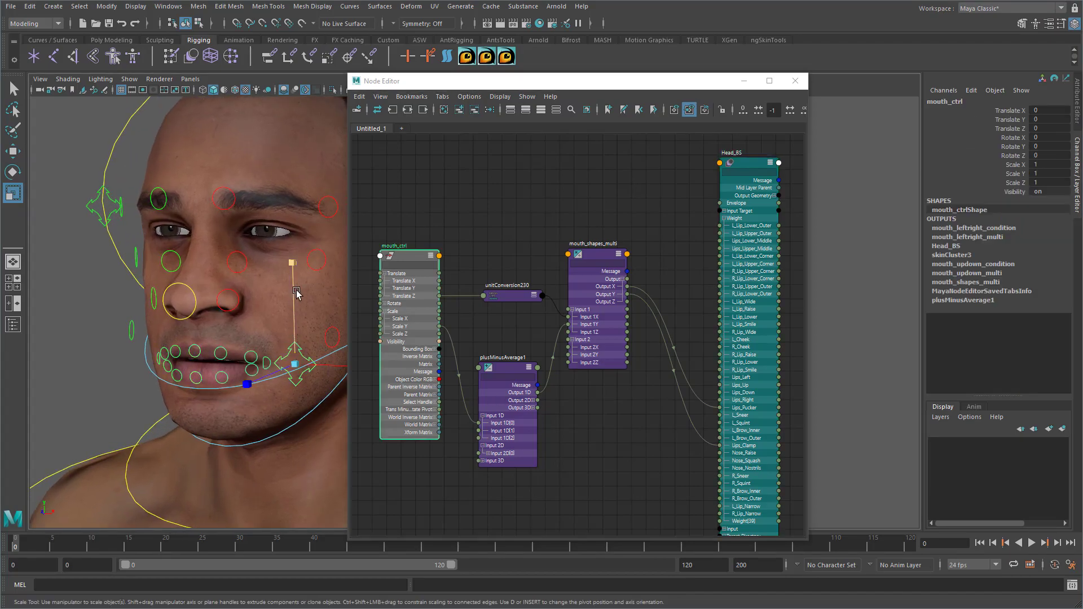
{"action": "left_click_drag", "start_coordinate": [297, 267], "coordinate": [292, 233]}
{"action": "left_click", "coordinate": [590, 257]}
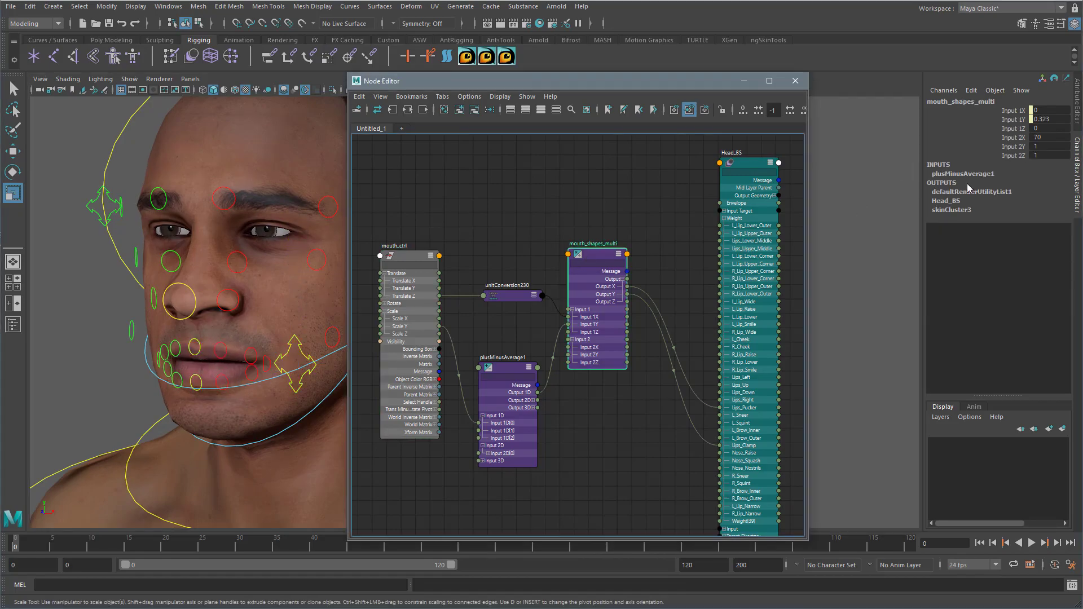
- Try -70 for Input 2X of mouth_shapes_multi, test it by scaling mouth_ctrl down in Y, and undo the scaling
{"action": "left_click", "coordinate": [1045, 137]}
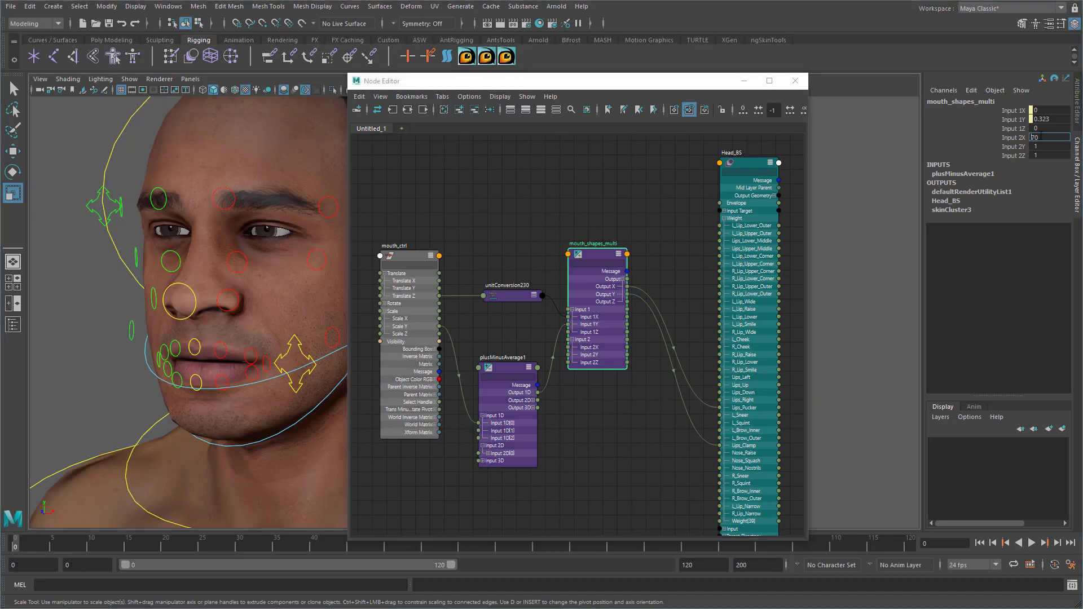
{"action": "key", "text": "Return"}
{"action": "left_click", "coordinate": [297, 339]}
{"action": "left_click_drag", "start_coordinate": [293, 263], "coordinate": [300, 320]}
{"action": "key", "text": "ctrl+z"}
- Set Input 2X of mouth_shapes_multi back to 70 and Input 2Y to -1, and test by scaling mouth_ctrl to about 0.49 in Y
{"action": "left_click", "coordinate": [593, 258]}
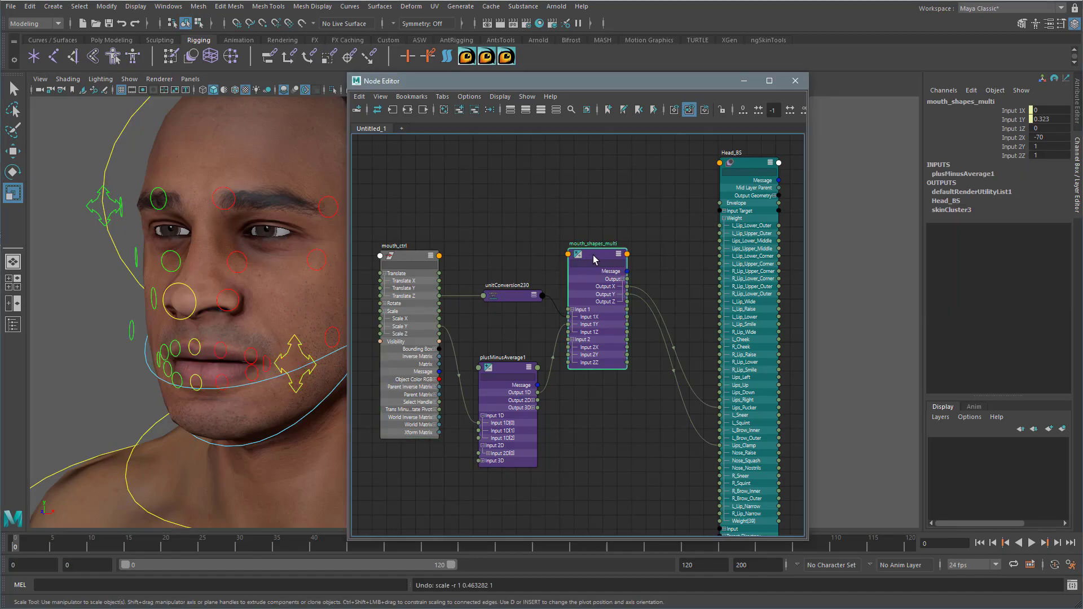
{"action": "double_click", "coordinate": [1048, 137]}
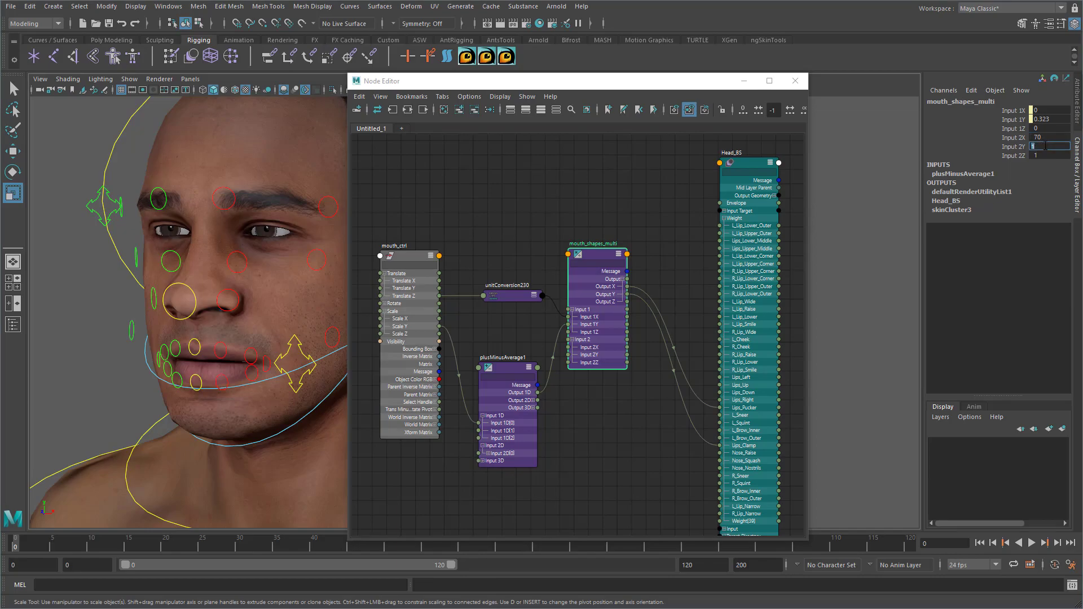
{"action": "key", "text": "Return"}
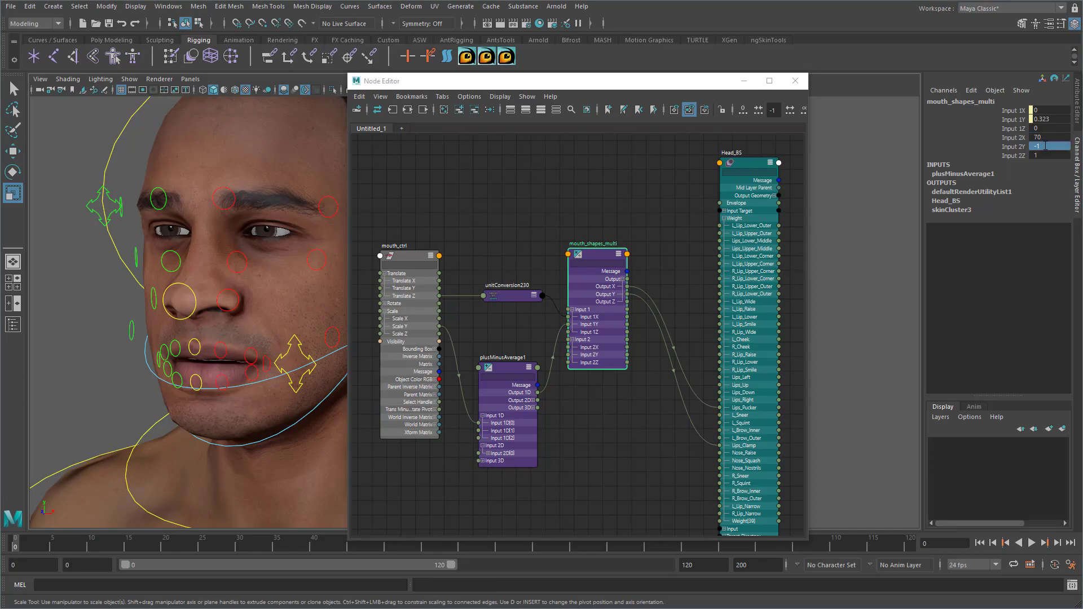
{"action": "left_click", "coordinate": [296, 338]}
{"action": "left_click_drag", "start_coordinate": [293, 263], "coordinate": [292, 313]}
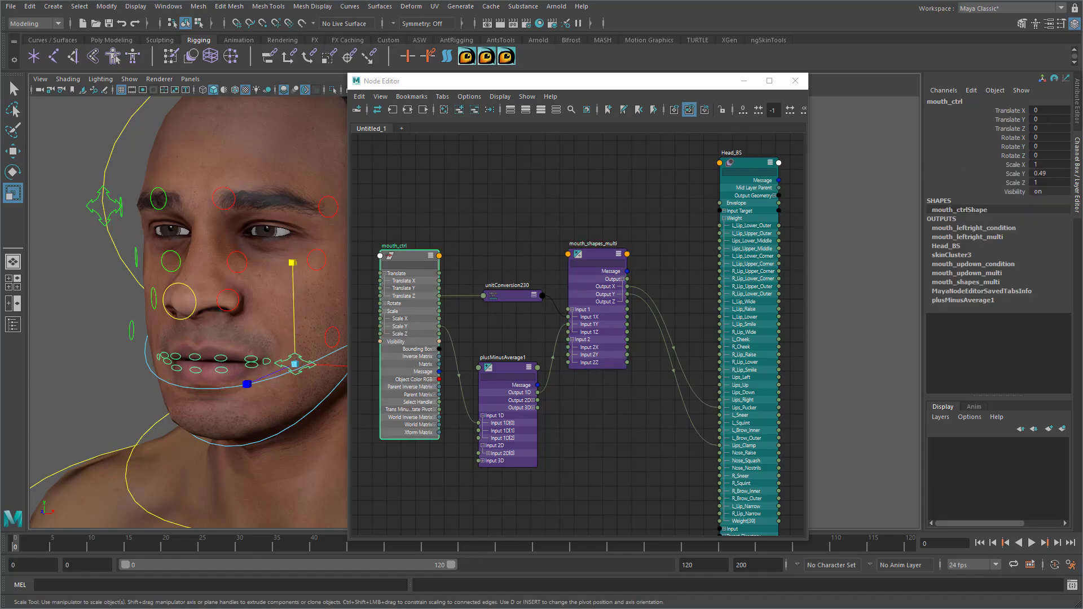
- Set Input 2Y of mouth_shapes_multi to -2
{"action": "left_click", "coordinate": [591, 262]}
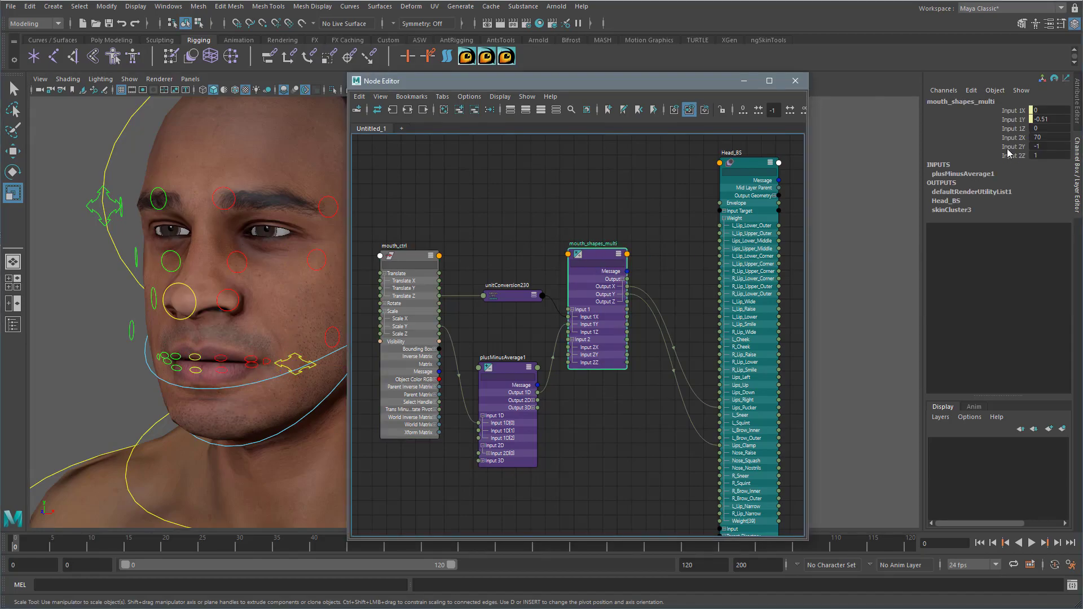
{"action": "double_click", "coordinate": [1050, 146]}
{"action": "key", "text": "Return"}
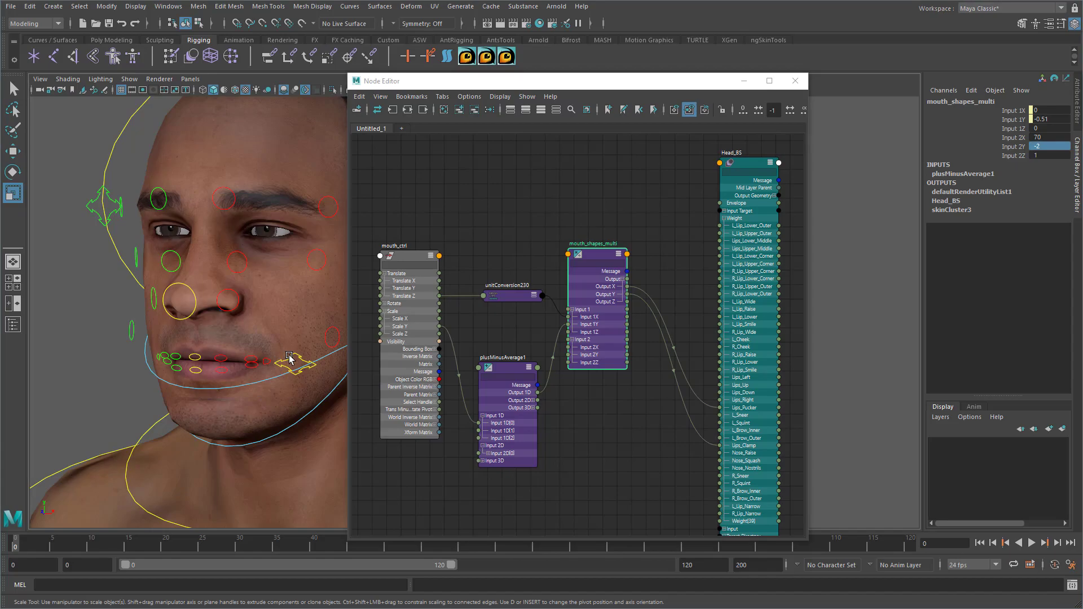
- Test the lip clamp by scaling mouth_ctrl in Y and setting its Scale Y to 0, and reset Scale Y to 1
{"action": "left_click", "coordinate": [288, 358]}
{"action": "left_click_drag", "start_coordinate": [297, 264], "coordinate": [341, 175]}
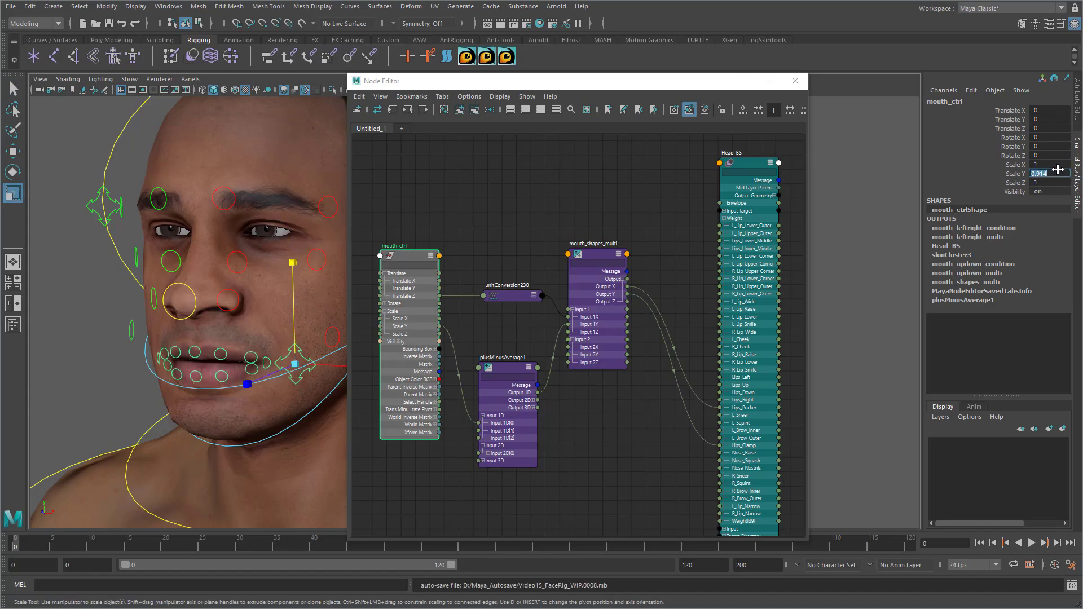
{"action": "key", "text": "Return"}
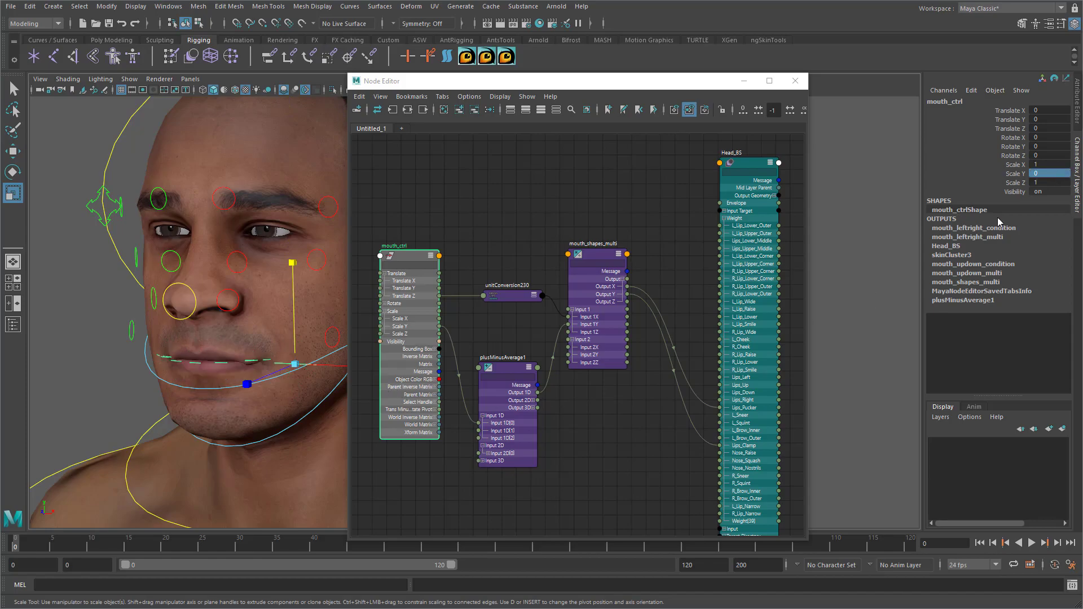
{"action": "left_click", "coordinate": [1047, 175]}
{"action": "type", "text": "1"}
{"action": "key", "text": "Return"}
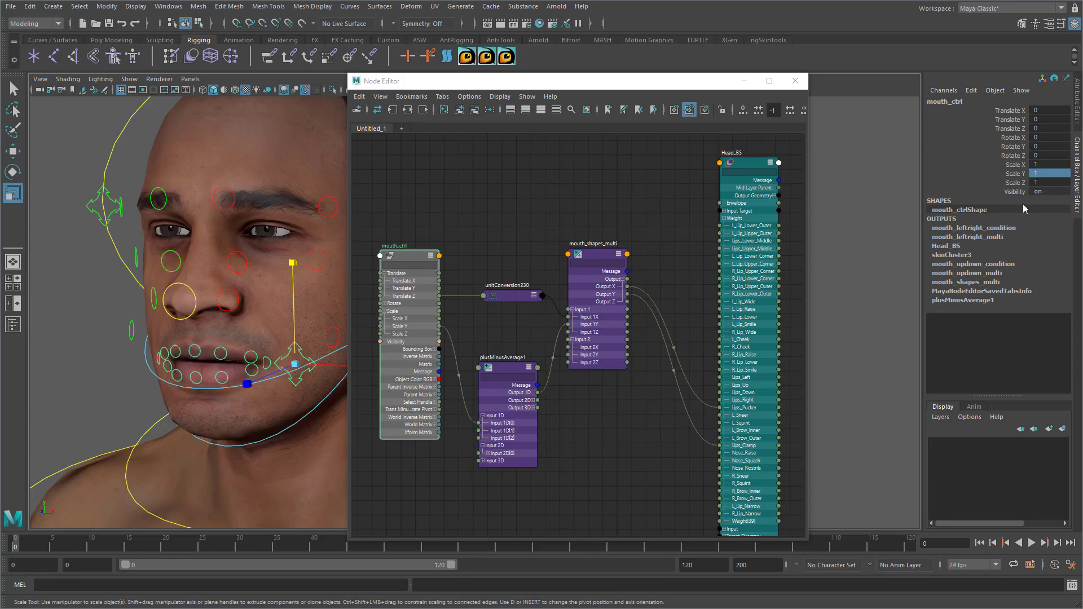
- Test the lip pucker by moving mouth_ctrl along Z, and undo the moves
{"action": "key", "text": "w"}
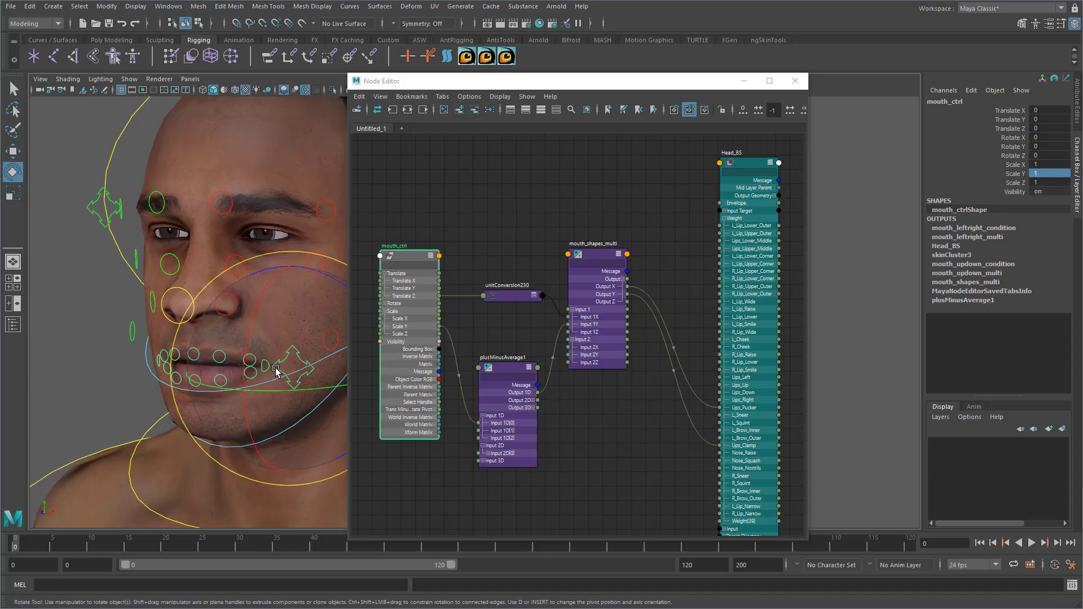
{"action": "left_click_drag", "start_coordinate": [253, 389], "coordinate": [252, 389]}
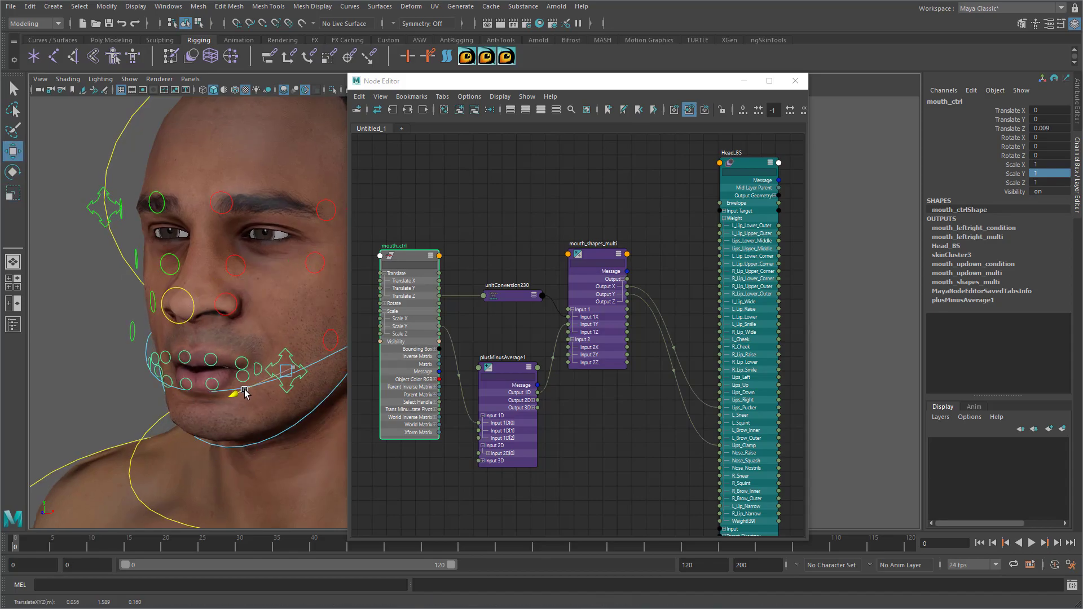
{"action": "left_click_drag", "start_coordinate": [260, 388], "coordinate": [290, 384]}
{"action": "key", "text": "ctrl+z"}
{"action": "key", "text": "ctrl+z"}
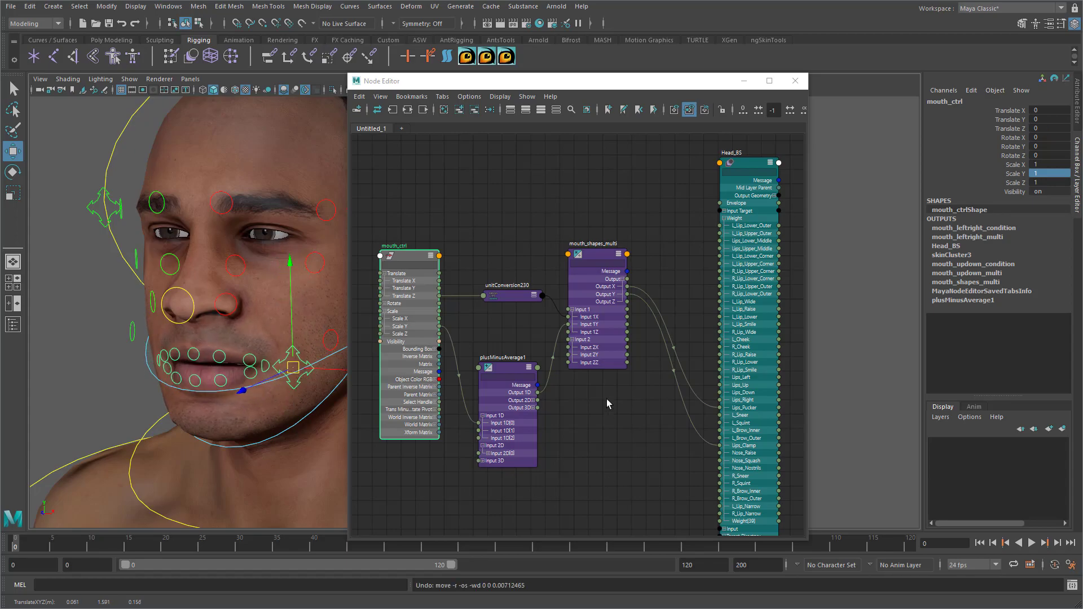
- Rename the plusMinusAverage node as mouth_shapes_pma, reusing the name of mouth_shapes_multi
{"action": "double_click", "coordinate": [605, 244]}
{"action": "key", "text": "ctrl+c"}
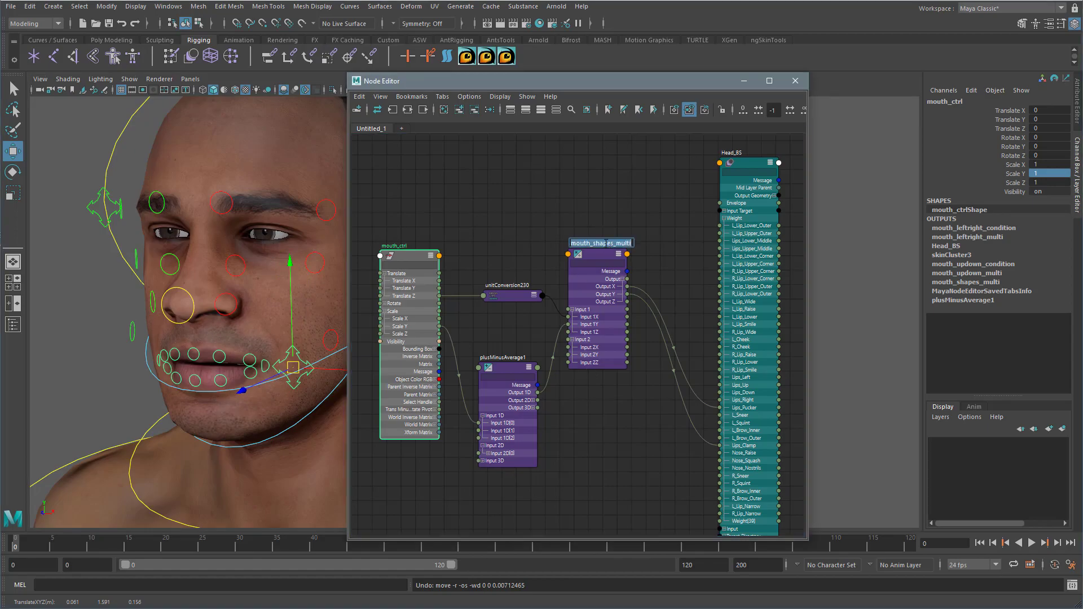
{"action": "double_click", "coordinate": [499, 357]}
{"action": "key", "text": "ctrl+v"}
{"action": "key", "text": "BackSpace"}
{"action": "key", "text": "BackSpace"}
{"action": "key", "text": "BackSpace"}
{"action": "key", "text": "BackSpace"}
{"action": "key", "text": "BackSpace"}
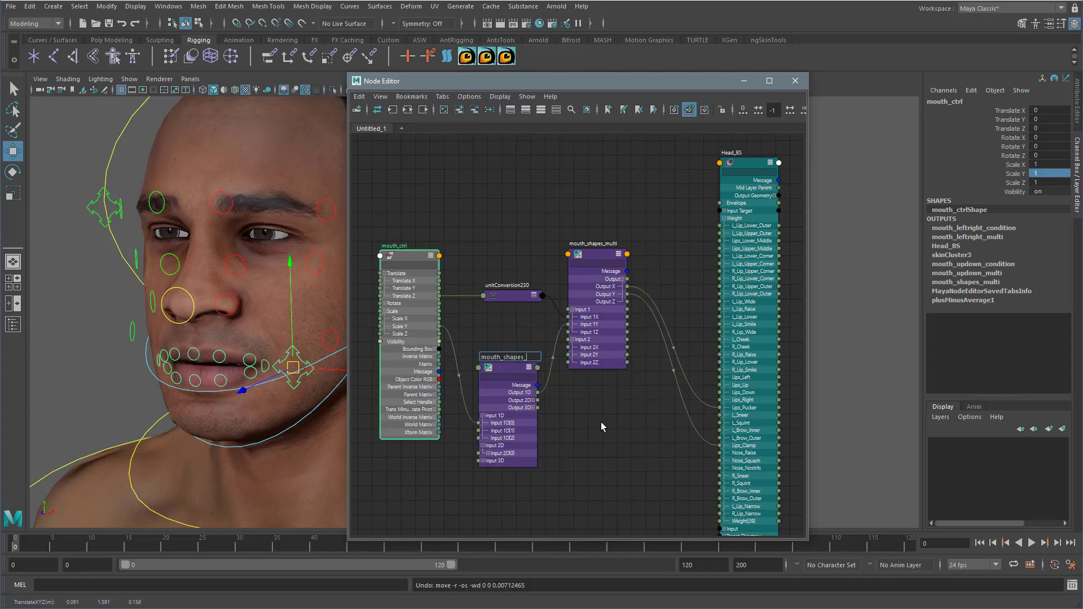
{"action": "type", "text": "pma"}
{"action": "key", "text": "Return"}
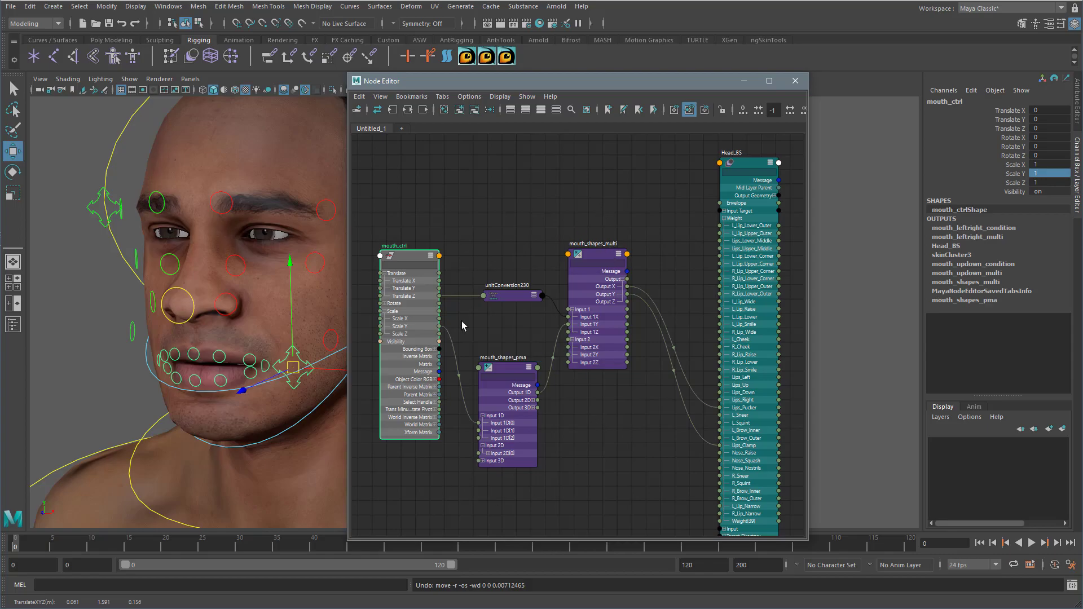
- Try scaling l_nostril_ctrl uniformly
{"action": "left_click", "coordinate": [226, 315]}
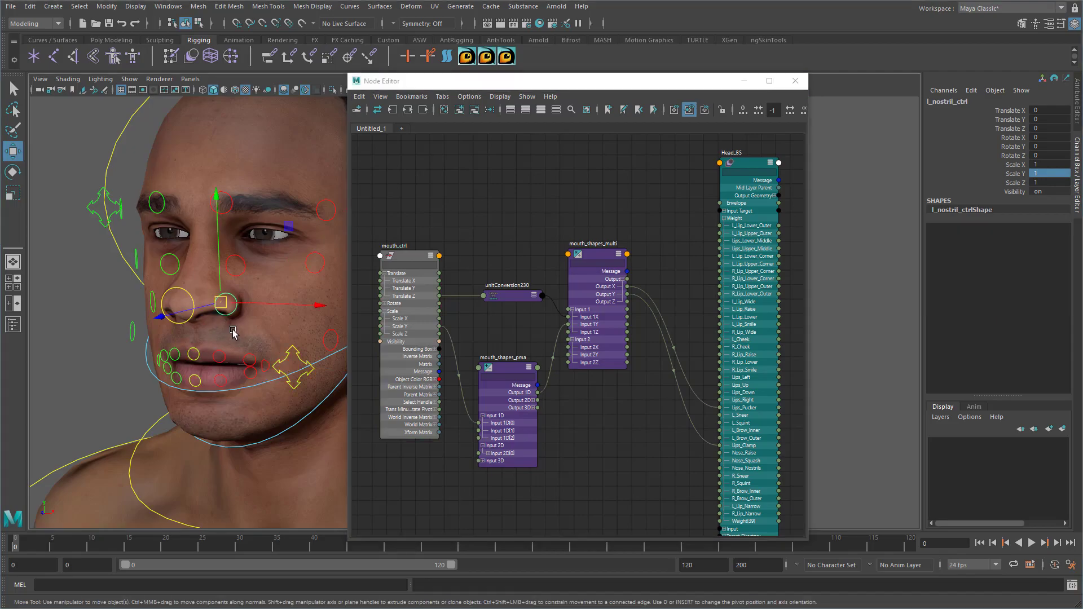
{"action": "key", "text": "r"}
{"action": "left_click_drag", "start_coordinate": [223, 303], "coordinate": [225, 296]}
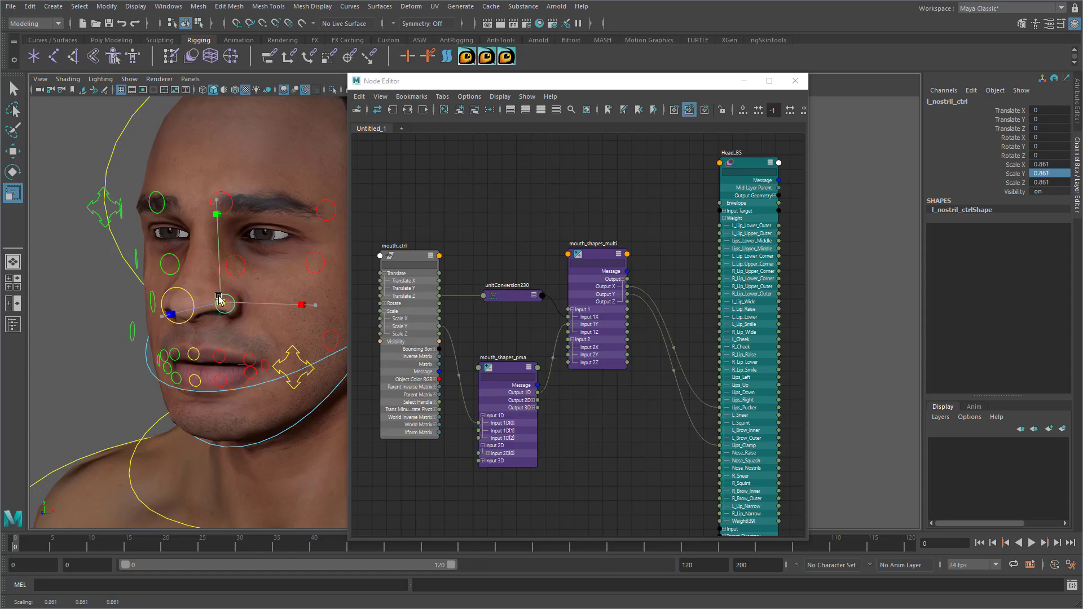
- Examine the effect of the Nose_Nostrils weight of Head_BS on the head mesh
{"action": "left_click", "coordinate": [295, 322]}
{"action": "left_click_drag", "start_coordinate": [295, 323], "coordinate": [436, 363], "text": "alt"}
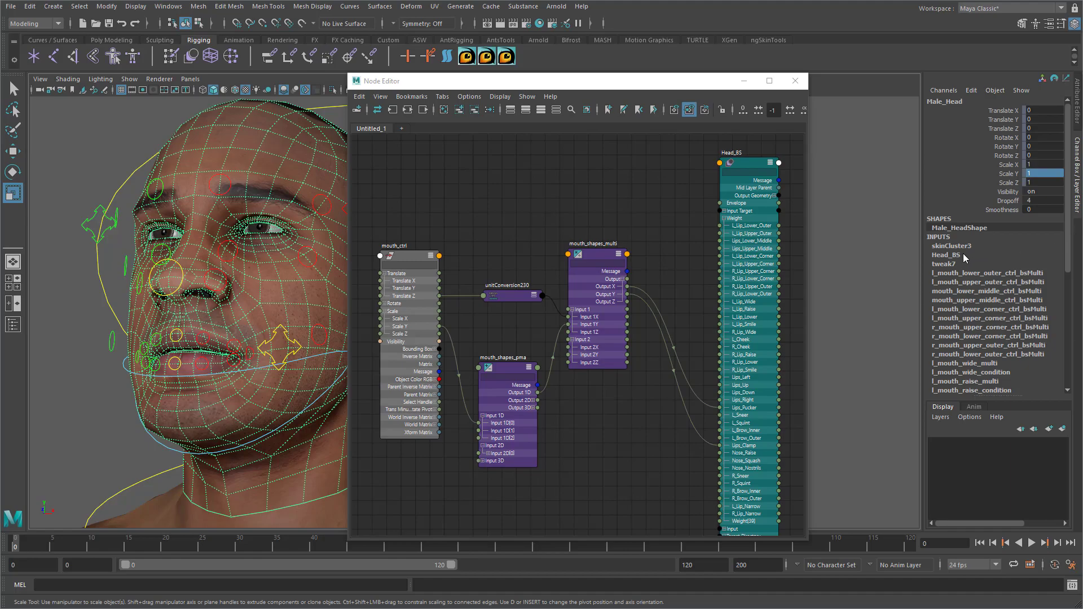
{"action": "left_click", "coordinate": [945, 255]}
{"action": "scroll", "coordinate": [959, 293], "scroll_direction": "down", "scroll_amount": 3}
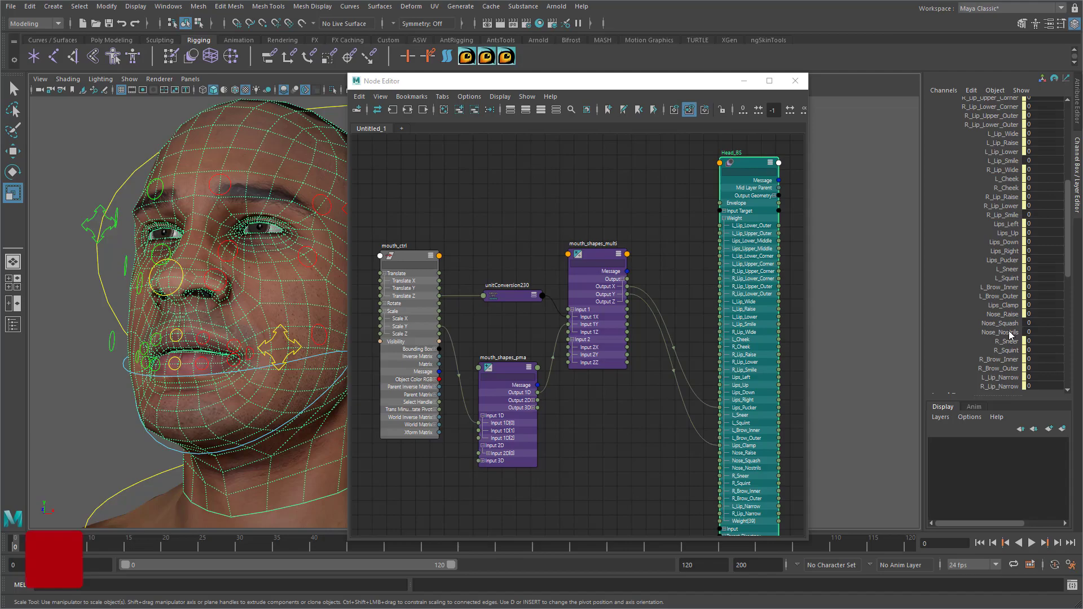
{"action": "left_click", "coordinate": [1010, 333]}
{"action": "mouse_move", "coordinate": [286, 337]}
{"action": "middle_mouse_down"}
{"action": "mouse_move", "coordinate": [296, 335]}
{"action": "mouse_move", "coordinate": [285, 334]}
{"action": "middle_mouse_up"}
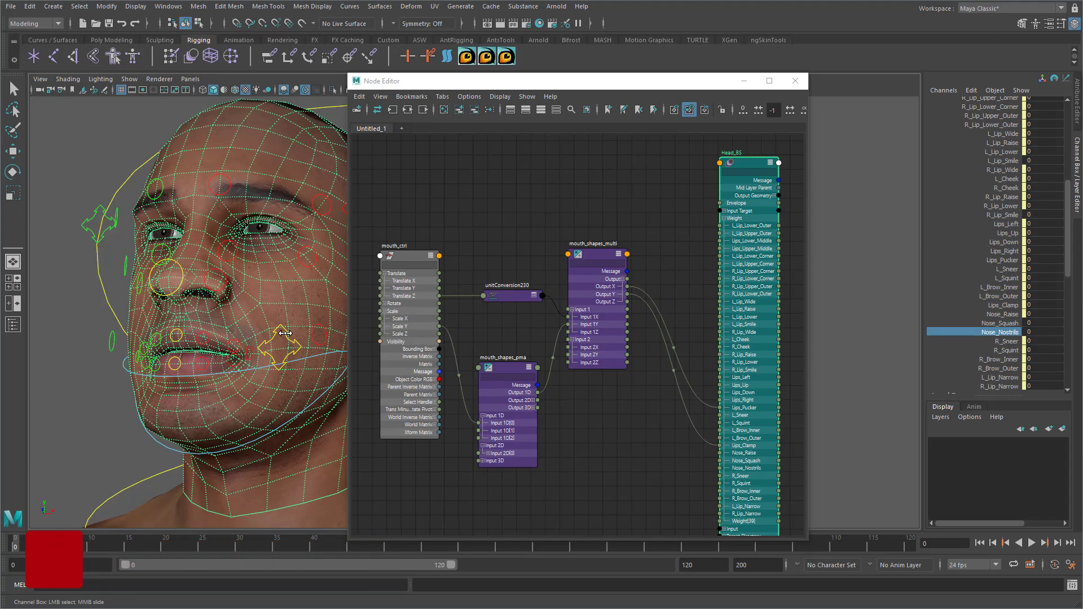
- Try scaling nose_ctrl and moving l_nostril_ctrl, and undo the move
{"action": "key", "text": "r"}
{"action": "left_click", "coordinate": [171, 294]}
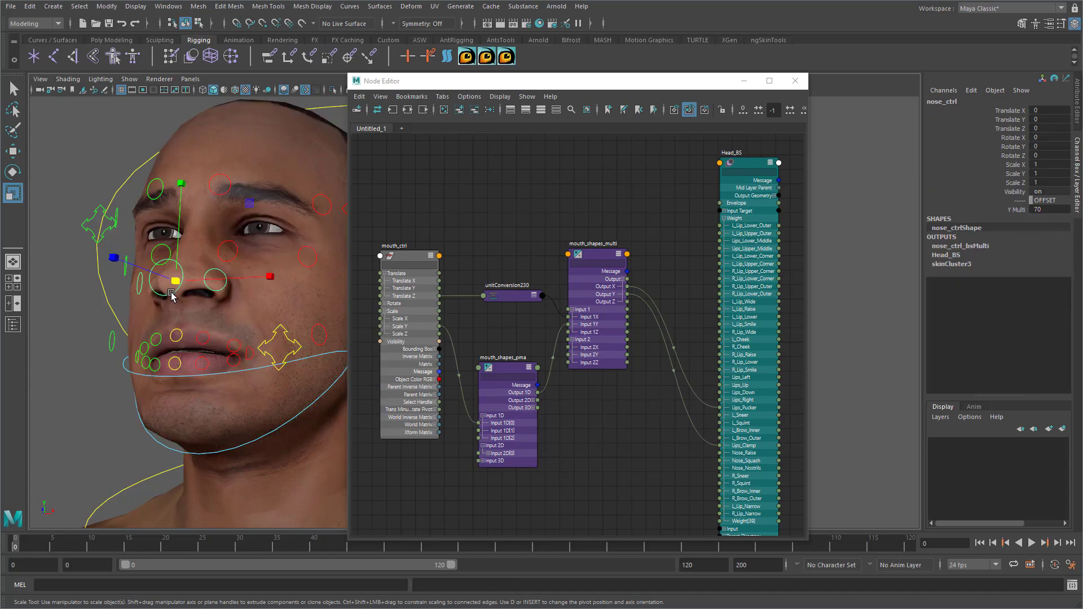
{"action": "left_click_drag", "start_coordinate": [174, 285], "coordinate": [222, 300]}
{"action": "left_click", "coordinate": [225, 291]}
{"action": "key", "text": "e"}
{"action": "key", "text": "w"}
{"action": "key", "text": "ctrl+z"}
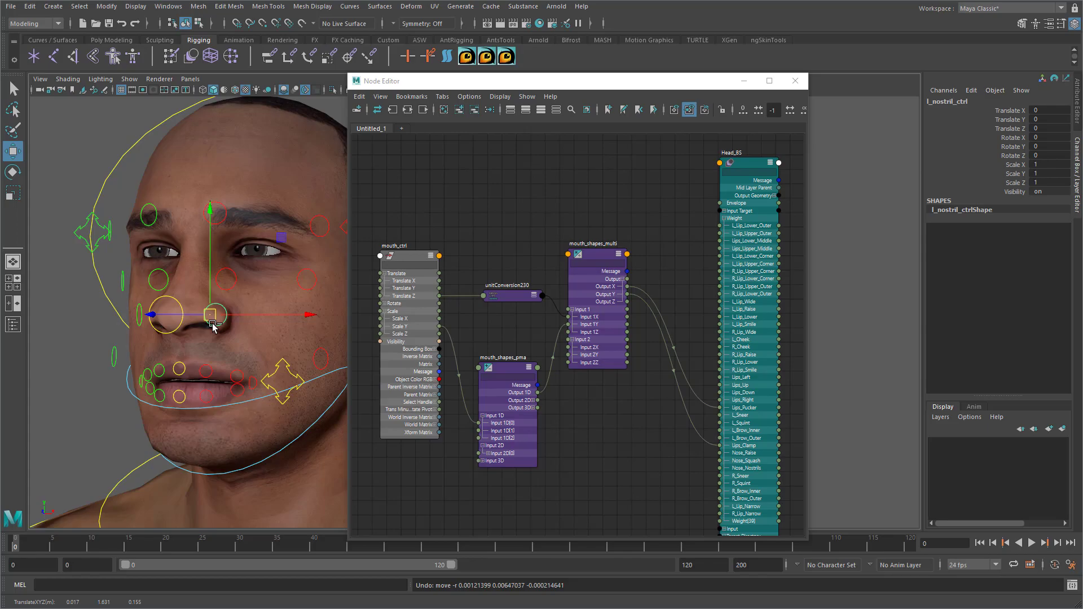
- Delete the l_nostril_ctrl_offset and r_nostril_ctrl_offset groups under nose_ctrl
{"action": "left_click", "coordinate": [169, 6]}
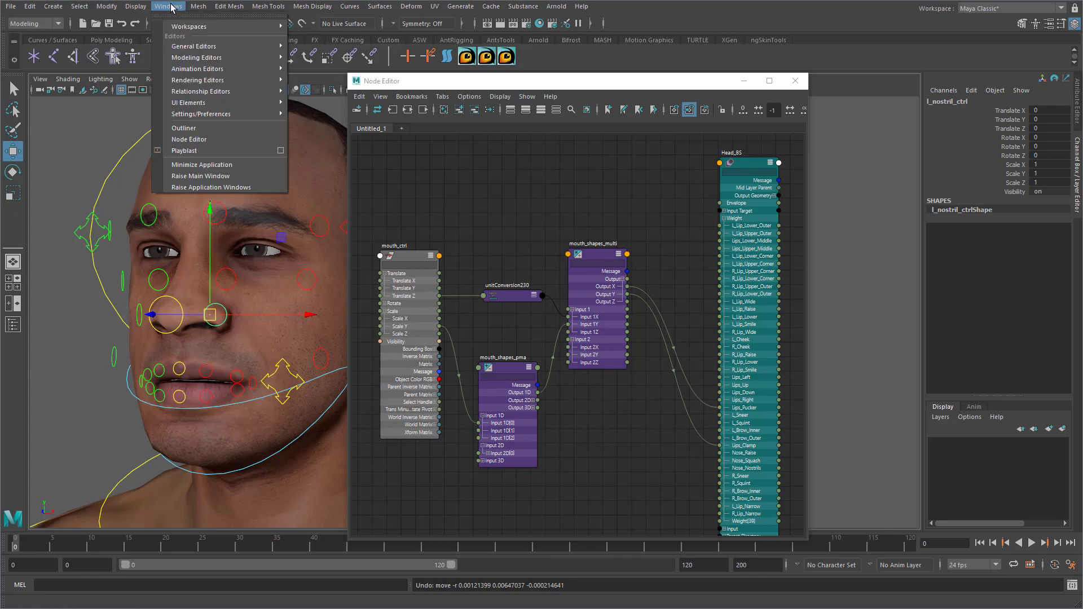
{"action": "left_click", "coordinate": [195, 129]}
{"action": "left_click", "coordinate": [53, 225]}
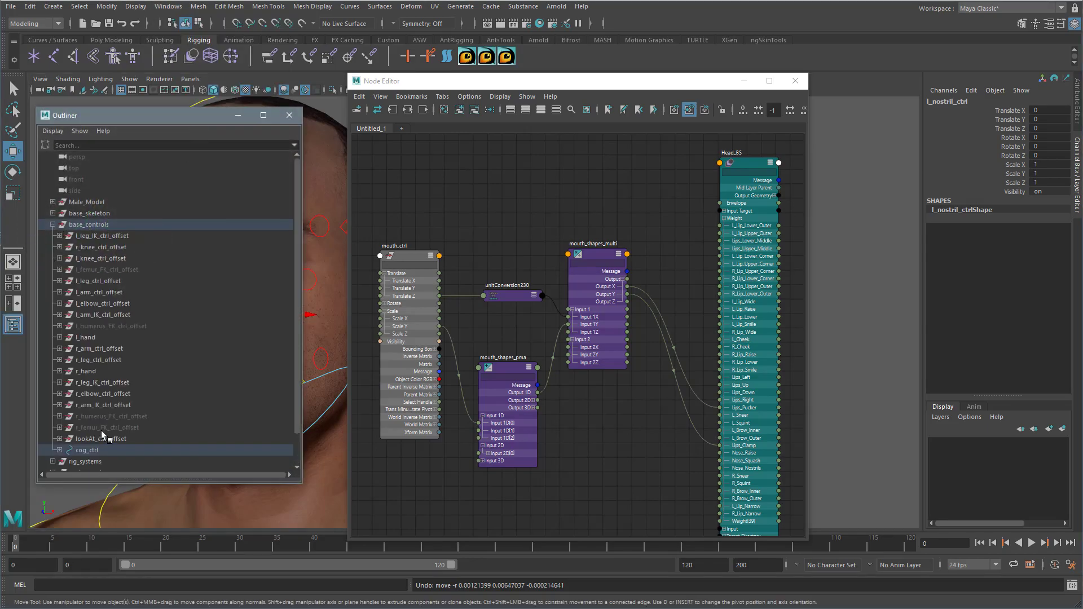
{"action": "right_click", "coordinate": [205, 414]}
{"action": "left_click", "coordinate": [237, 445]}
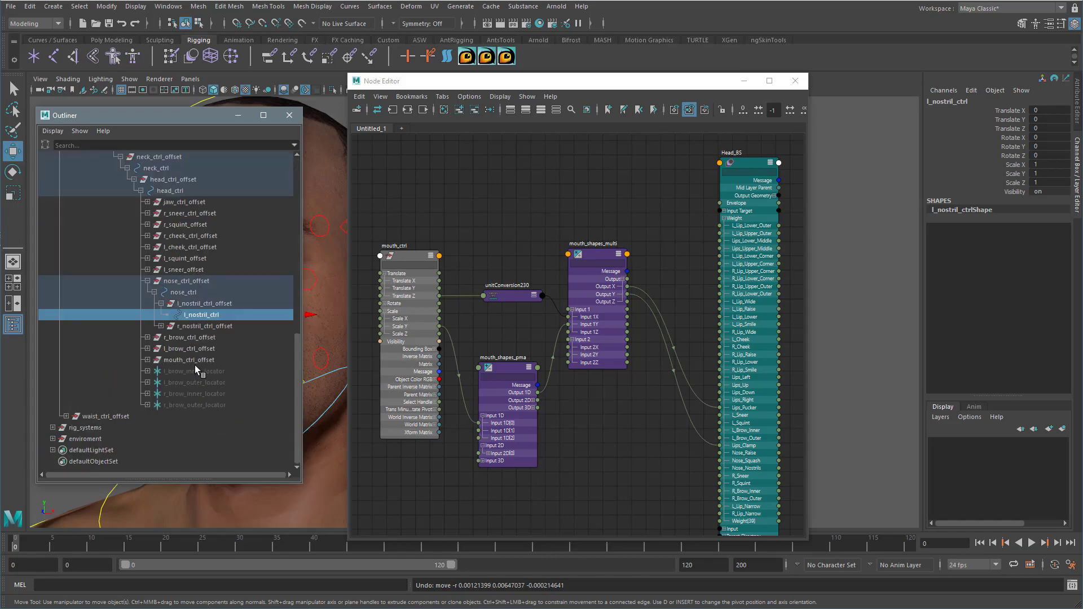
{"action": "left_click", "coordinate": [197, 303]}
{"action": "left_click", "coordinate": [202, 326], "text": "ctrl"}
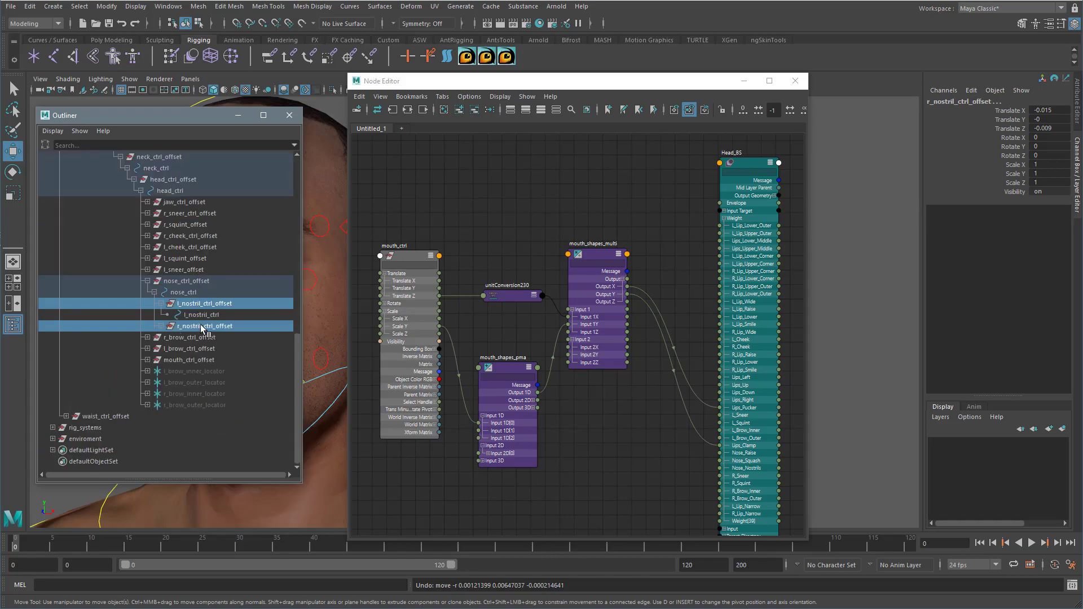
{"action": "key", "text": "Delete"}
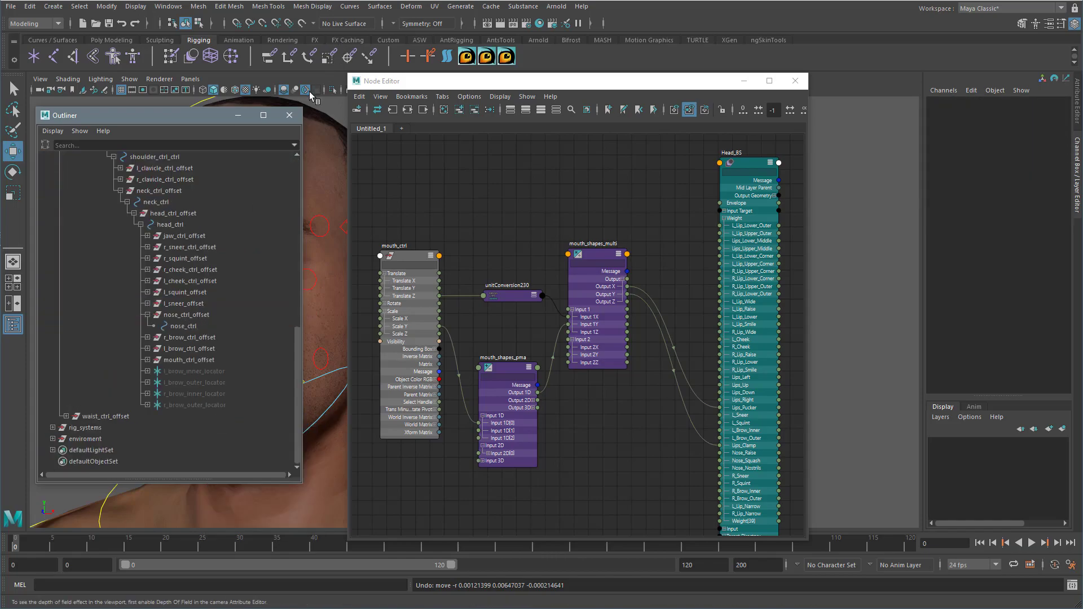
{"action": "left_click", "coordinate": [290, 115]}
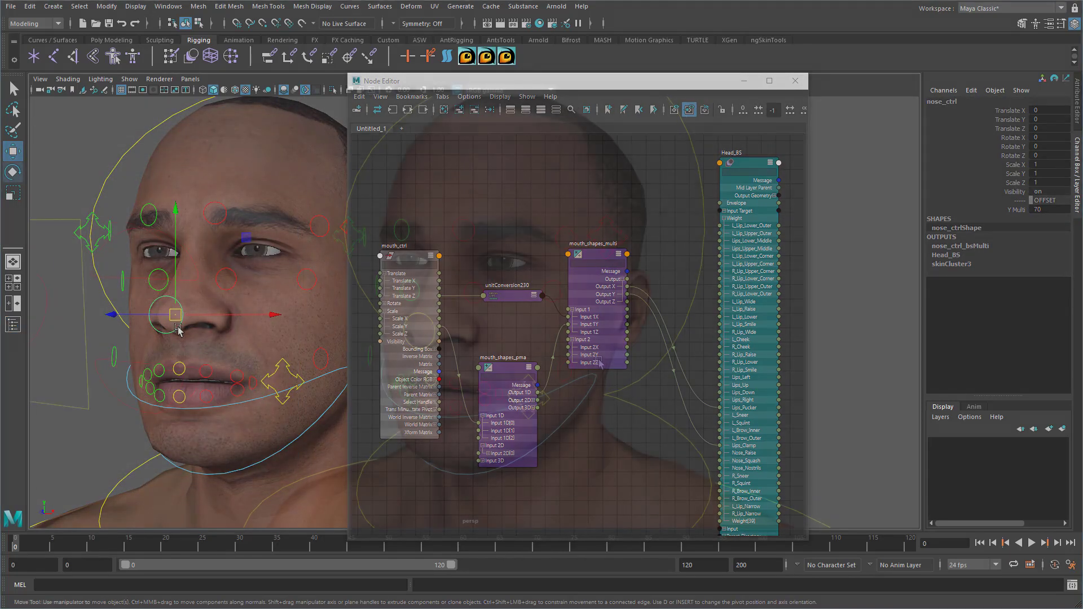
- Try moving and scaling nose_ctrl to test the nose shapes, undoing each change
{"action": "left_click", "coordinate": [405, 321]}
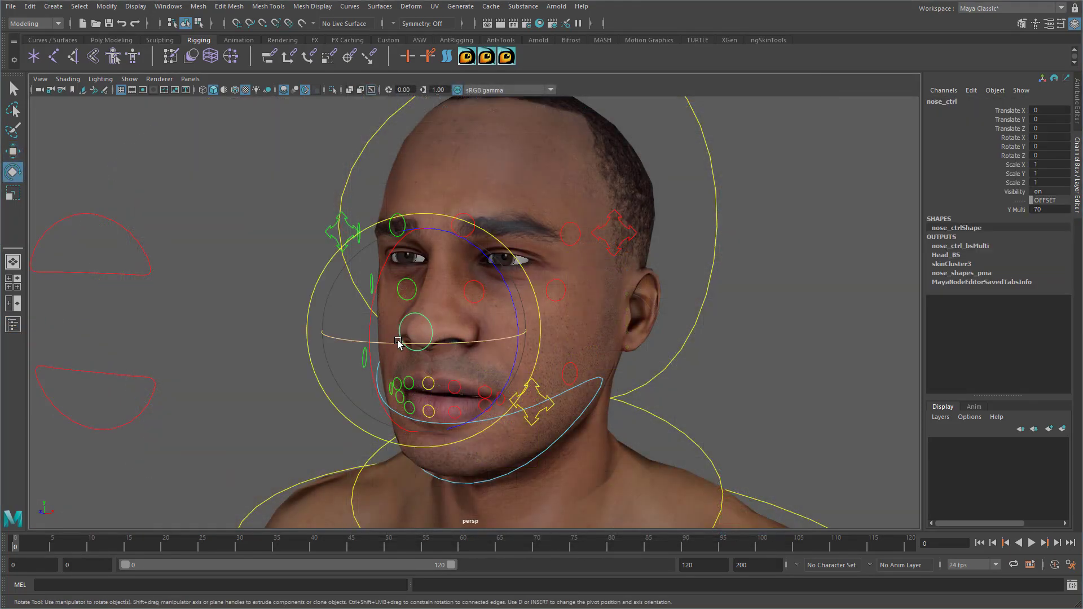
{"action": "key", "text": "w"}
{"action": "mouse_move", "coordinate": [399, 344]}
{"action": "left_mouse_down", "text": "alt"}
{"action": "mouse_move", "coordinate": [333, 332]}
{"action": "mouse_move", "coordinate": [419, 338]}
{"action": "left_mouse_up", "text": "alt"}
{"action": "key", "text": "ctrl+z"}
{"action": "mouse_move", "coordinate": [424, 271]}
{"action": "left_mouse_down"}
{"action": "mouse_move", "coordinate": [426, 260]}
{"action": "mouse_move", "coordinate": [425, 285]}
{"action": "mouse_move", "coordinate": [426, 257]}
{"action": "left_mouse_up"}
{"action": "key", "text": "ctrl+z"}
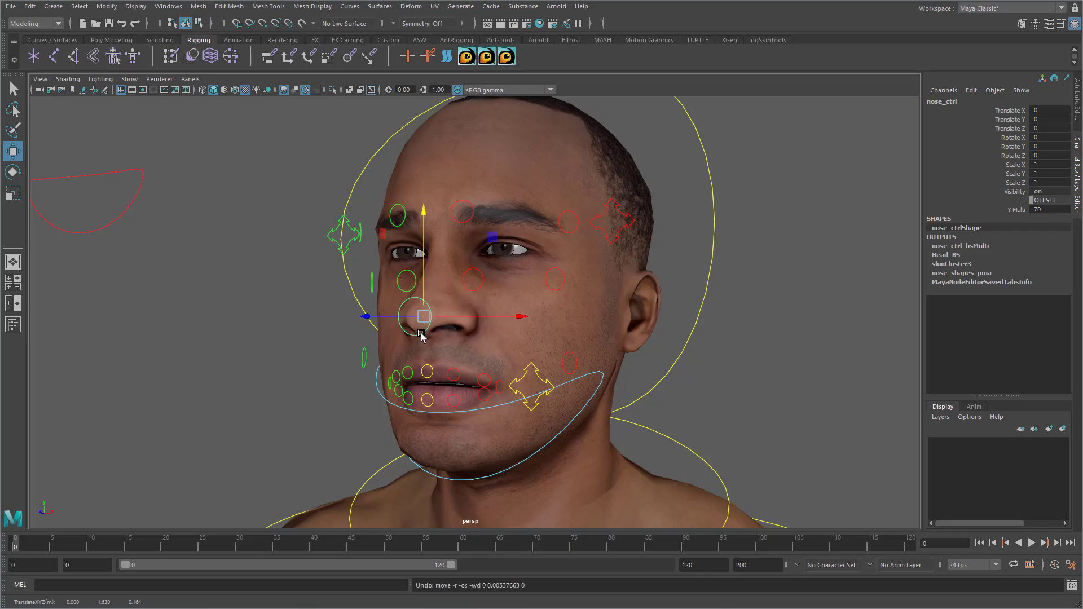
{"action": "key", "text": "r"}
{"action": "mouse_move", "coordinate": [426, 320]}
{"action": "left_mouse_down"}
{"action": "mouse_move", "coordinate": [467, 326]}
{"action": "mouse_move", "coordinate": [418, 326]}
{"action": "mouse_move", "coordinate": [439, 326]}
{"action": "left_mouse_up"}
{"action": "key", "text": "ctrl+z"}
{"action": "mouse_move", "coordinate": [573, 354]}
{"action": "left_mouse_down", "text": "alt"}
{"action": "mouse_move", "coordinate": [551, 358]}
{"action": "mouse_move", "coordinate": [575, 358]}
{"action": "left_mouse_up", "text": "alt"}
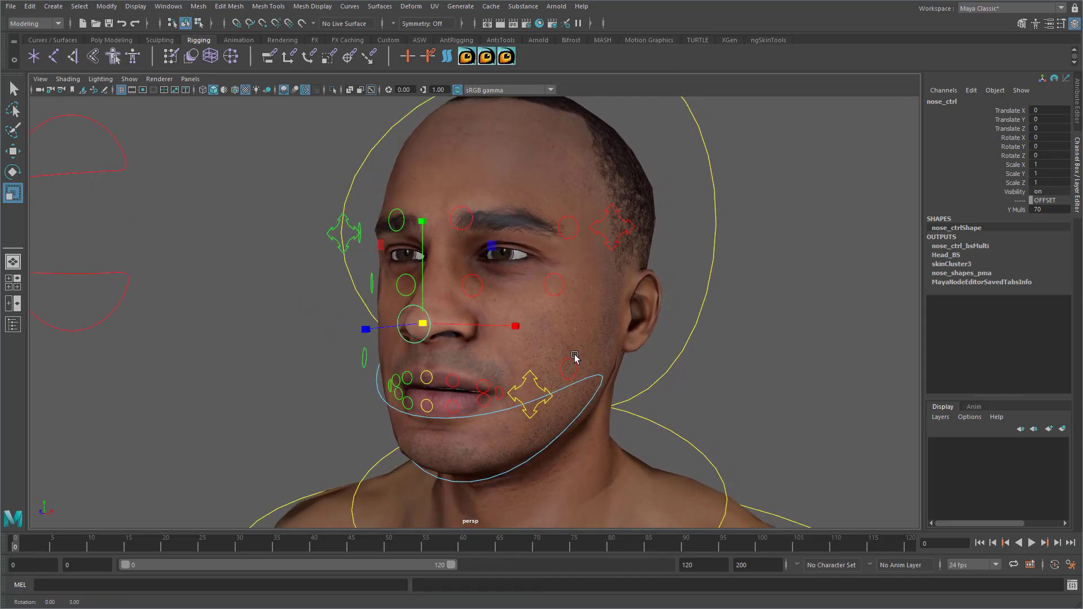
- Try raising the right sneer control beside the nose, and undo the move
{"action": "left_click", "coordinate": [483, 282]}
{"action": "key", "text": "w"}
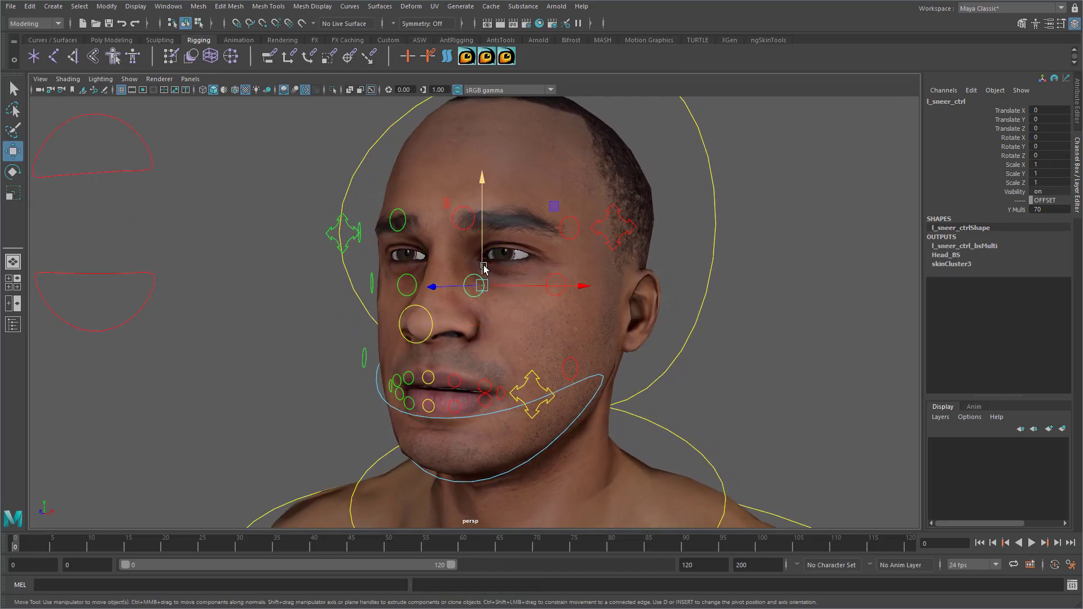
{"action": "left_click", "coordinate": [409, 277]}
{"action": "left_click_drag", "start_coordinate": [420, 258], "coordinate": [427, 237]}
{"action": "key", "text": "ctrl+z"}
- Try moving mouth_ctrl, undo the move, and try scaling the control down in Y to about 0.818
{"action": "left_click", "coordinate": [533, 375]}
{"action": "left_click_drag", "start_coordinate": [536, 395], "coordinate": [516, 441]}
{"action": "key", "text": "ctrl+z"}
{"action": "key", "text": "ctrl+z"}
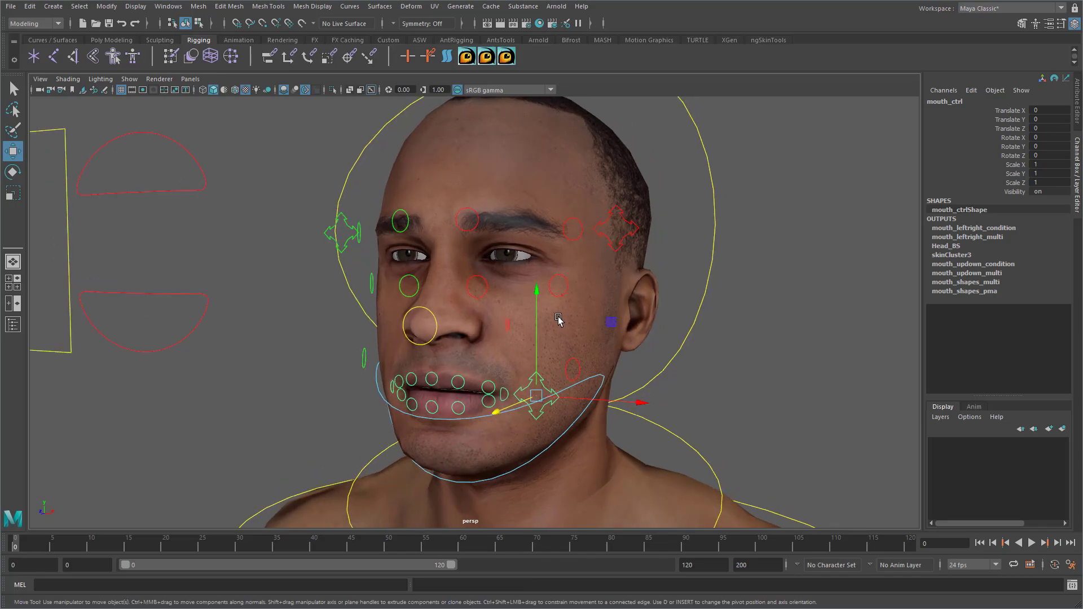
{"action": "key", "text": "r"}
{"action": "left_click_drag", "start_coordinate": [539, 296], "coordinate": [543, 319]}
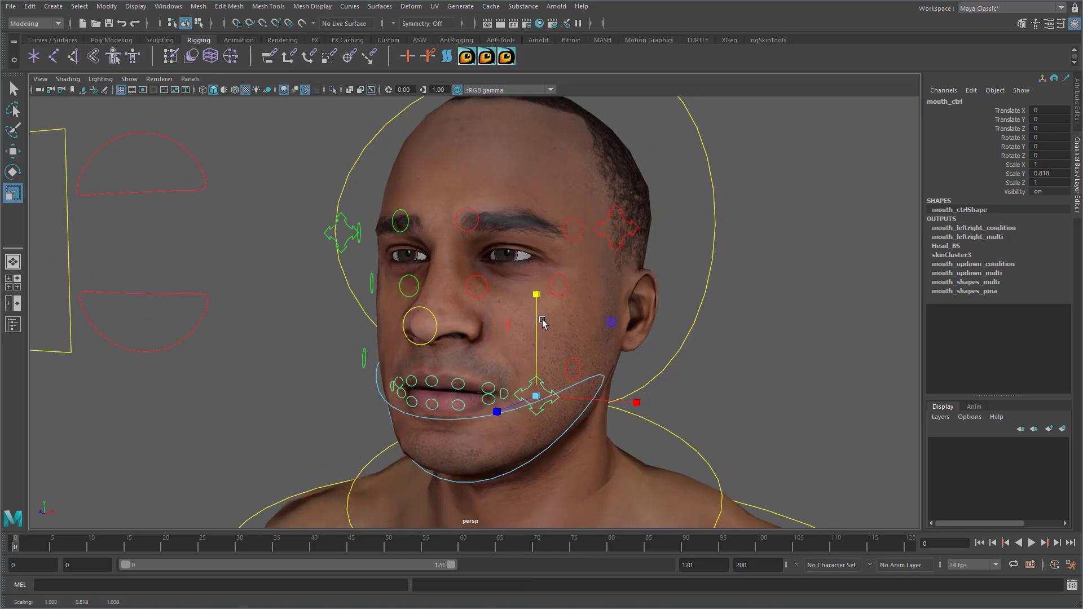
- Try moving the left cheek control and the left mouth corner control, undoing each move
{"action": "left_click", "coordinate": [572, 372]}
{"action": "key", "text": "w"}
{"action": "left_click_drag", "start_coordinate": [651, 375], "coordinate": [654, 376]}
{"action": "key", "text": "ctrl+z"}
{"action": "left_click", "coordinate": [696, 406]}
{"action": "left_click", "coordinate": [506, 391]}
{"action": "mouse_move", "coordinate": [497, 401]}
{"action": "left_mouse_down"}
{"action": "mouse_move", "coordinate": [514, 379]}
{"action": "mouse_move", "coordinate": [510, 404]}
{"action": "mouse_move", "coordinate": [478, 397]}
{"action": "mouse_move", "coordinate": [495, 381]}
{"action": "mouse_move", "coordinate": [484, 419]}
{"action": "mouse_move", "coordinate": [500, 409]}
{"action": "left_mouse_up"}
{"action": "key", "text": "ctrl+z"}
- Try lowering mouth_lower_middle_ctrl and l_mouth_lower_outer_ctrl together, and undo the move
{"action": "left_click", "coordinate": [437, 405]}
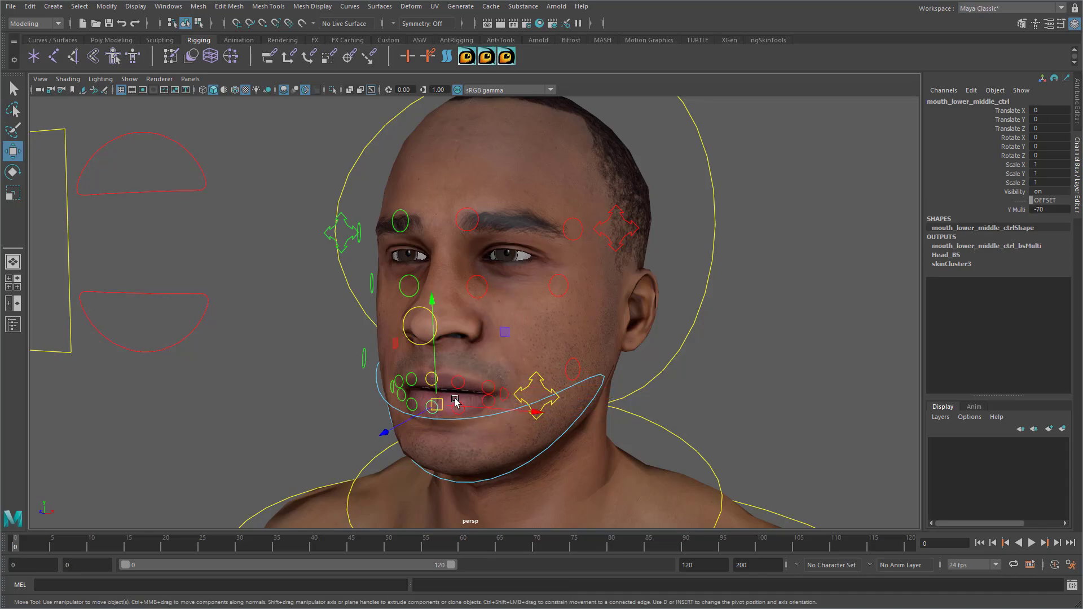
{"action": "left_click", "coordinate": [461, 416], "text": "shift"}
{"action": "left_click_drag", "start_coordinate": [463, 369], "coordinate": [464, 390]}
{"action": "key", "text": "ctrl+z"}
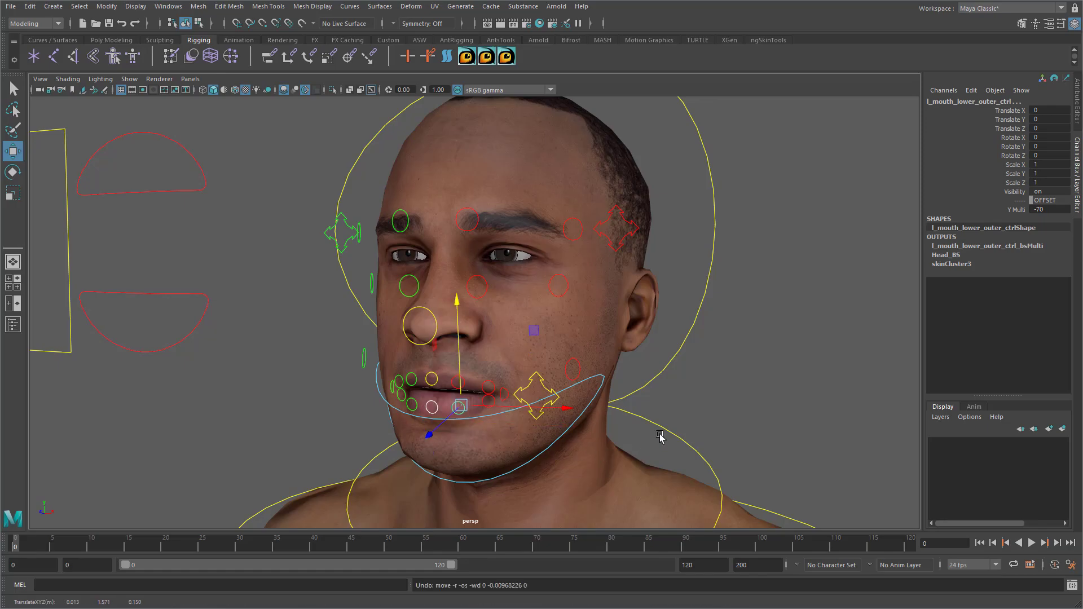
- Try moving l_brow_ctrl and l_brow_inner_ctrl, undoing each move
{"action": "left_click_drag", "start_coordinate": [667, 350], "coordinate": [629, 343], "text": "alt"}
{"action": "left_click", "coordinate": [616, 264]}
{"action": "left_click_drag", "start_coordinate": [601, 244], "coordinate": [604, 236]}
{"action": "key", "text": "ctrl+z"}
{"action": "left_click_drag", "start_coordinate": [590, 302], "coordinate": [597, 218], "text": "alt"}
{"action": "left_click_drag", "start_coordinate": [502, 274], "coordinate": [739, 358], "text": "alt"}
{"action": "key", "text": "ctrl+z"}
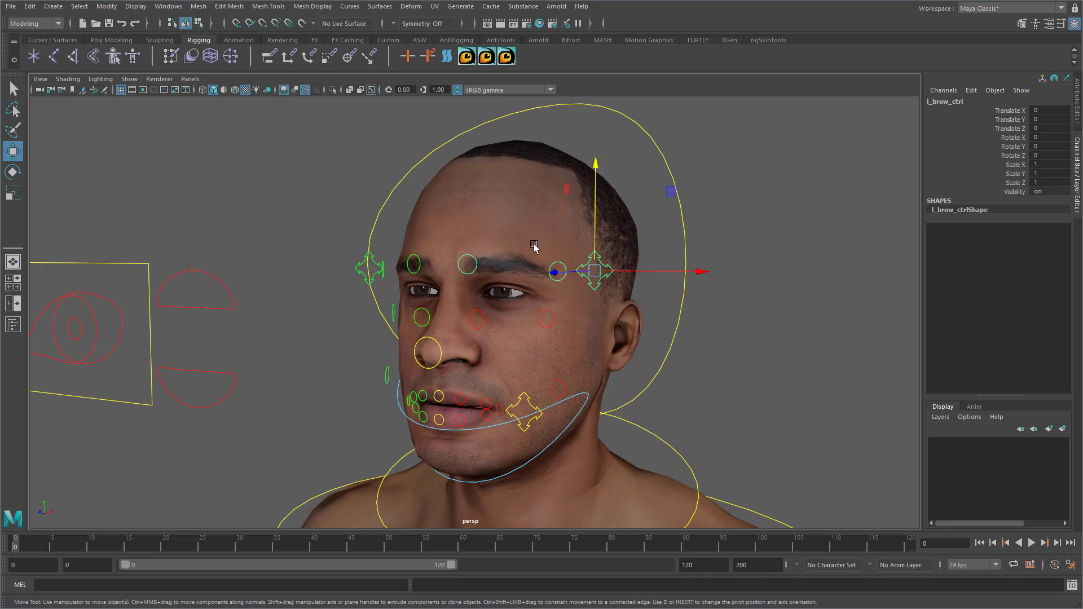
{"action": "left_click", "coordinate": [743, 344]}
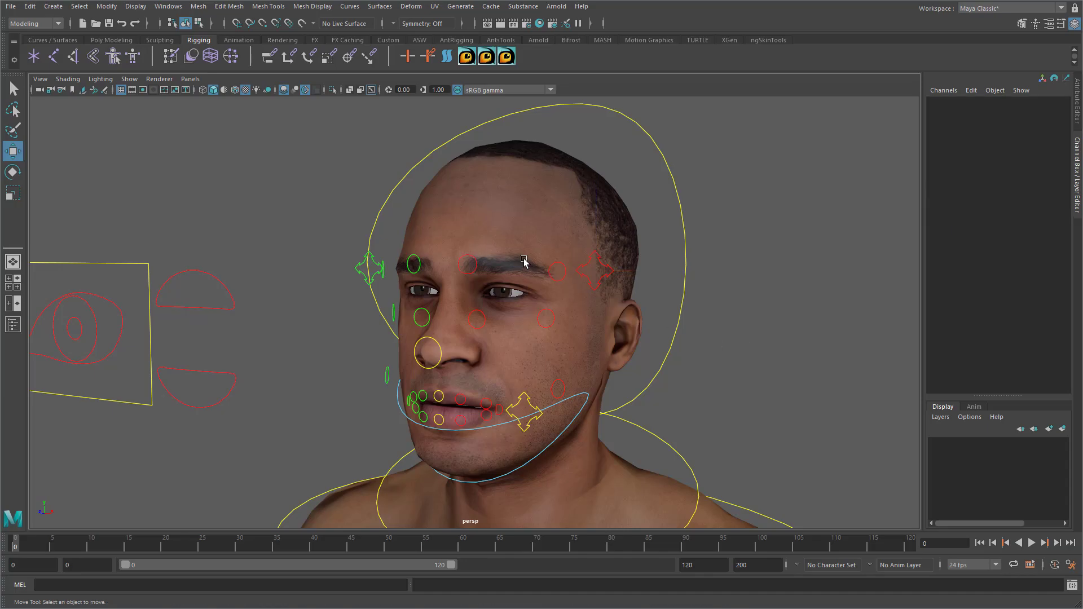
{"action": "left_click", "coordinate": [469, 263]}
{"action": "left_click_drag", "start_coordinate": [471, 237], "coordinate": [472, 236]}
{"action": "key", "text": "ctrl+z"}
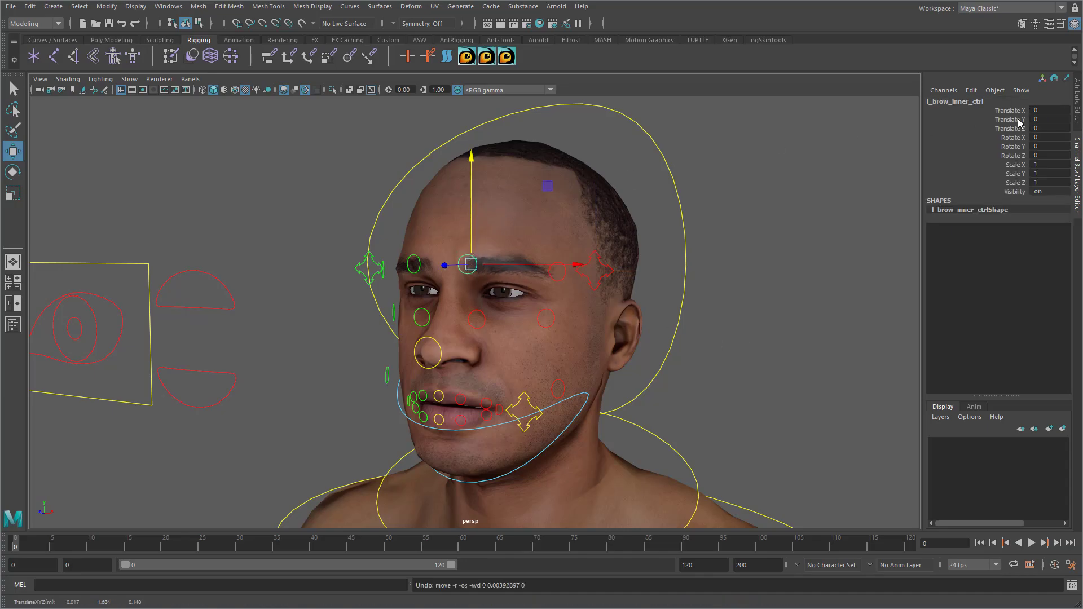
- Lock and hide Translate X, Translate Z and all Rotate and Scale channels on both sides' inner and outer brow controls
{"action": "left_click", "coordinate": [558, 276], "text": "shift"}
{"action": "left_click_drag", "start_coordinate": [558, 276], "coordinate": [409, 289], "text": "alt"}
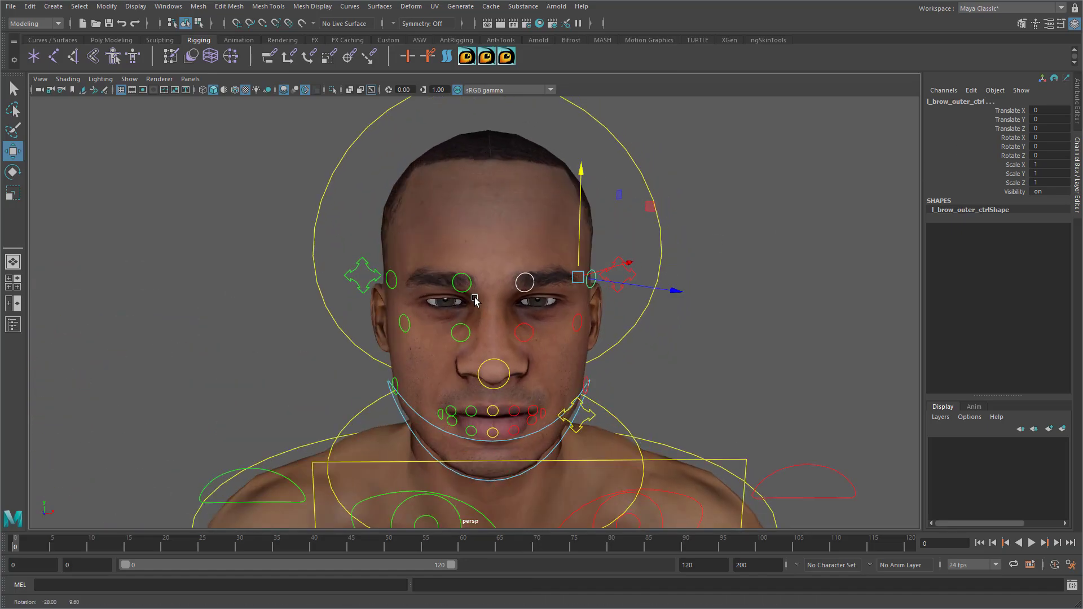
{"action": "left_click", "coordinate": [396, 277], "text": "shift"}
{"action": "left_click_drag", "start_coordinate": [648, 307], "coordinate": [670, 307], "text": "alt"}
{"action": "left_click_drag", "start_coordinate": [1019, 112], "coordinate": [1012, 183]}
{"action": "left_click", "coordinate": [1016, 120], "text": "ctrl"}
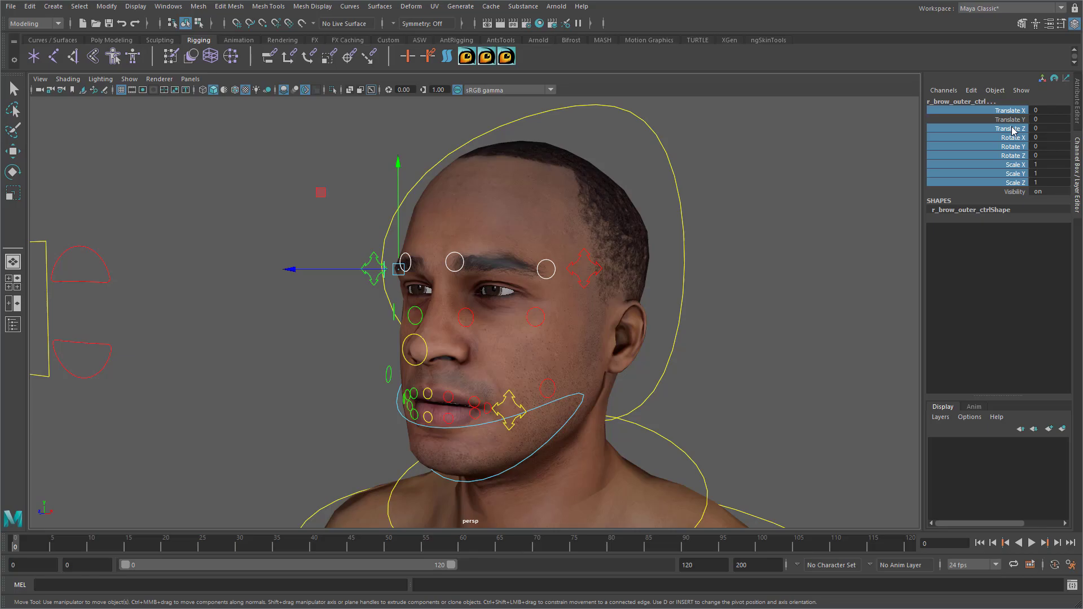
{"action": "right_click", "coordinate": [1013, 130]}
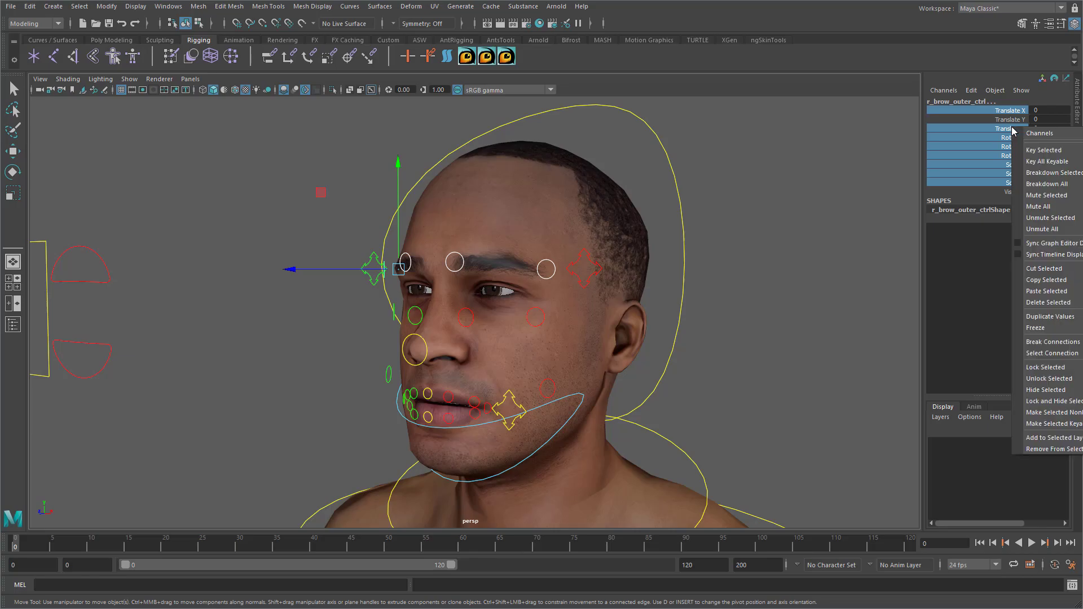
{"action": "left_click", "coordinate": [1042, 401]}
- Try moving the inner and outer brow controls vertically and along another axis, undoing each move
{"action": "left_click_drag", "start_coordinate": [460, 205], "coordinate": [461, 196]}
{"action": "key", "text": "ctrl+z"}
{"action": "left_click_drag", "start_coordinate": [464, 269], "coordinate": [433, 265]}
{"action": "key", "text": "ctrl+z"}
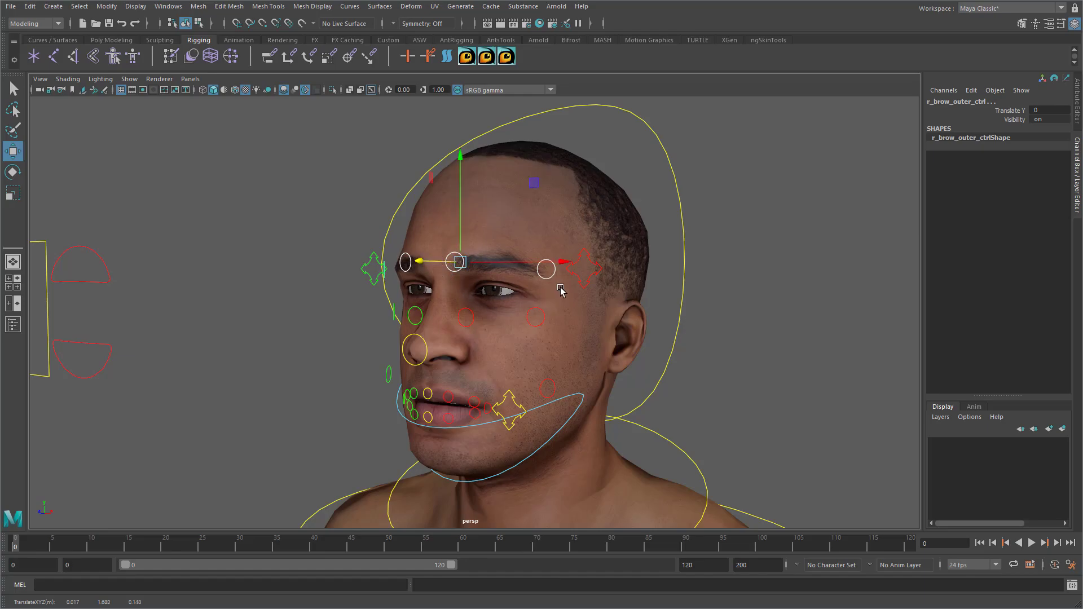
- Lock and hide Translate X, Translate Z and all Rotate and Scale channels on l_brow_ctrl and r_brow_ctrl
{"action": "left_click", "coordinate": [583, 252]}
{"action": "left_click_drag", "start_coordinate": [1019, 112], "coordinate": [1018, 184]}
{"action": "left_click", "coordinate": [1021, 120], "text": "ctrl"}
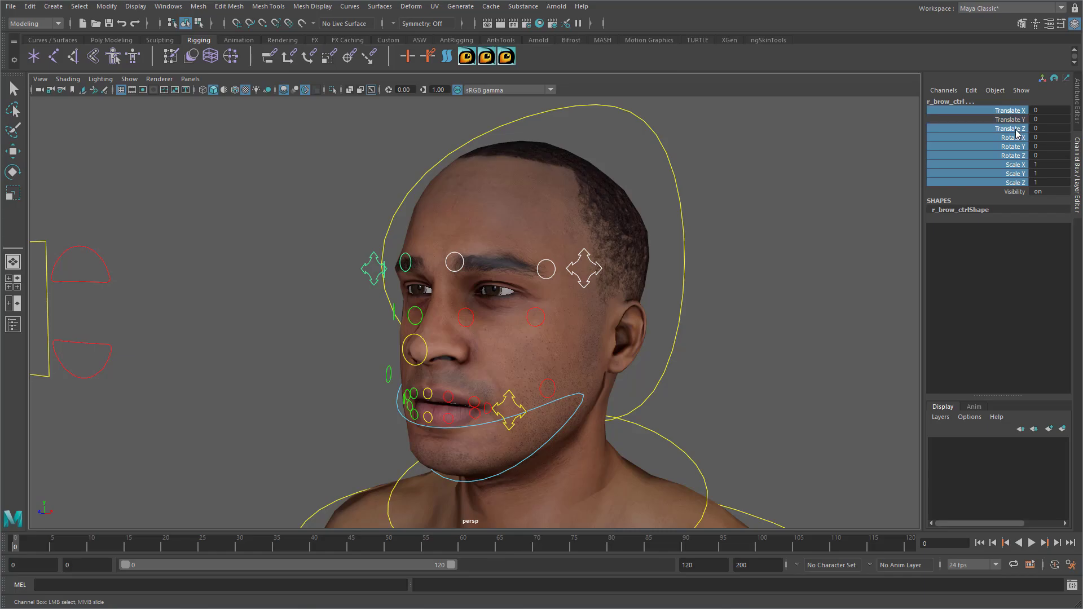
{"action": "right_click", "coordinate": [1019, 128]}
{"action": "left_click", "coordinate": [1054, 402]}
- Try raising the two main brow controls, and undo the move
{"action": "key", "text": "w"}
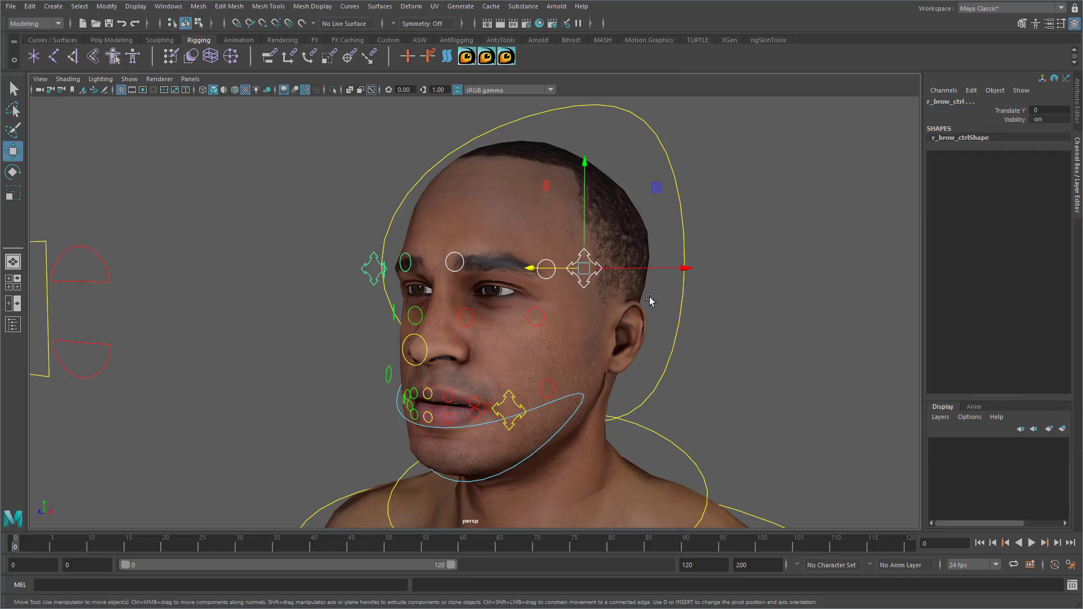
{"action": "left_click_drag", "start_coordinate": [584, 224], "coordinate": [585, 219]}
{"action": "key", "text": "ctrl+z"}
{"action": "left_click_drag", "start_coordinate": [534, 311], "coordinate": [604, 293], "text": "alt"}
{"action": "left_click", "coordinate": [759, 344]}
{"action": "key", "text": "ctrl+z"}
{"action": "key", "text": "ctrl+z"}
{"action": "key", "text": "r"}
{"action": "left_click_drag", "start_coordinate": [738, 351], "coordinate": [560, 327], "text": "alt"}
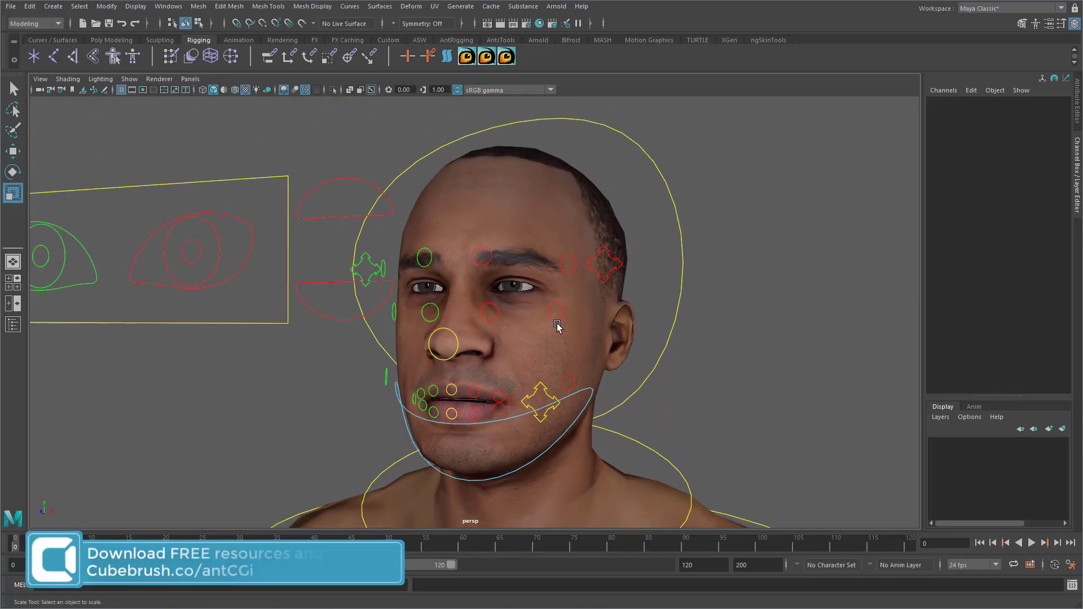
- Try moving mouth_upper_middle_ctrl, and undo the move
{"action": "left_click", "coordinate": [452, 388]}
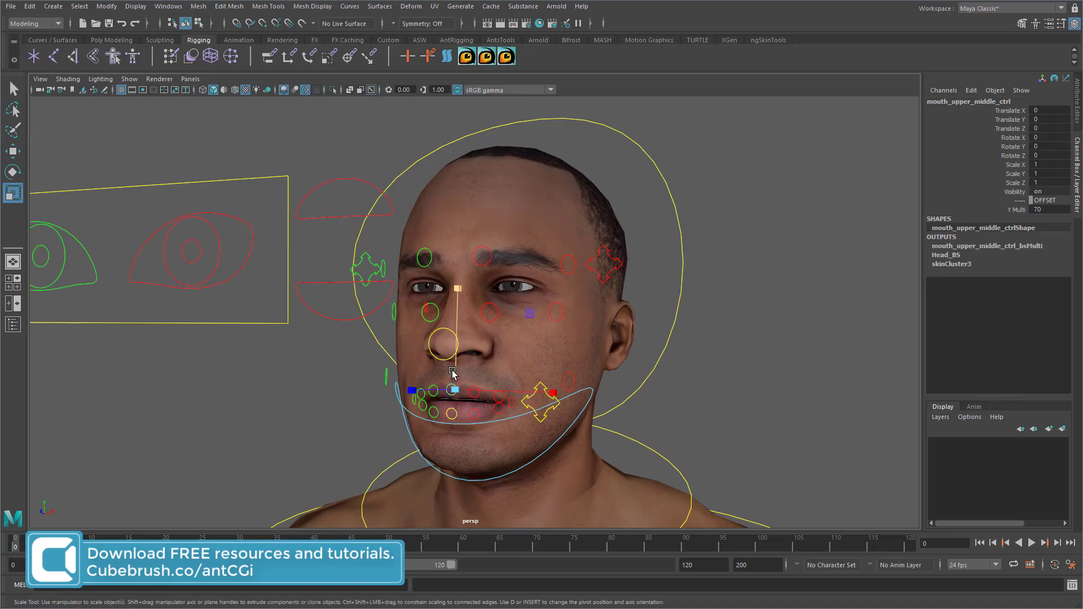
{"action": "key", "text": "w"}
{"action": "left_click_drag", "start_coordinate": [455, 390], "coordinate": [488, 372]}
{"action": "key", "text": "ctrl+z"}
{"action": "left_click", "coordinate": [730, 370]}
{"action": "mouse_move", "coordinate": [599, 385]}
{"action": "left_mouse_down", "text": "alt"}
{"action": "mouse_move", "coordinate": [571, 361]}
{"action": "mouse_move", "coordinate": [606, 381]}
{"action": "left_mouse_up", "text": "alt"}
- Rotate head_ctrl to tilt the head back
{"action": "left_click", "coordinate": [658, 363]}
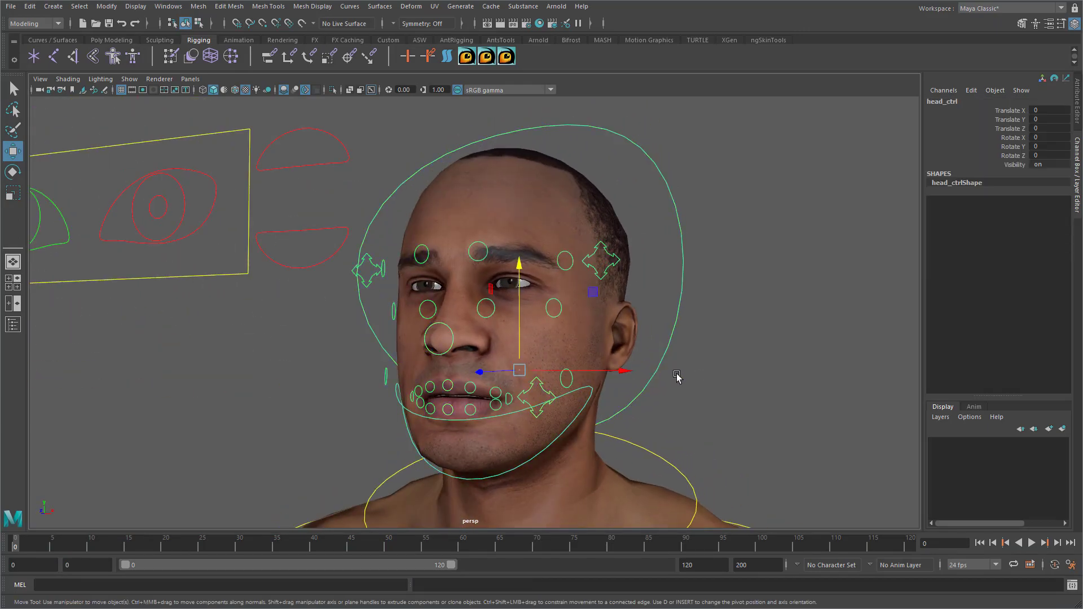
{"action": "key", "text": "e"}
{"action": "left_click_drag", "start_coordinate": [565, 329], "coordinate": [671, 347]}
{"action": "left_click", "coordinate": [646, 339]}
{"action": "left_click_drag", "start_coordinate": [537, 283], "coordinate": [526, 292], "text": "alt"}
- Rotate the jaw control to open the mouth
{"action": "left_click", "coordinate": [425, 446]}
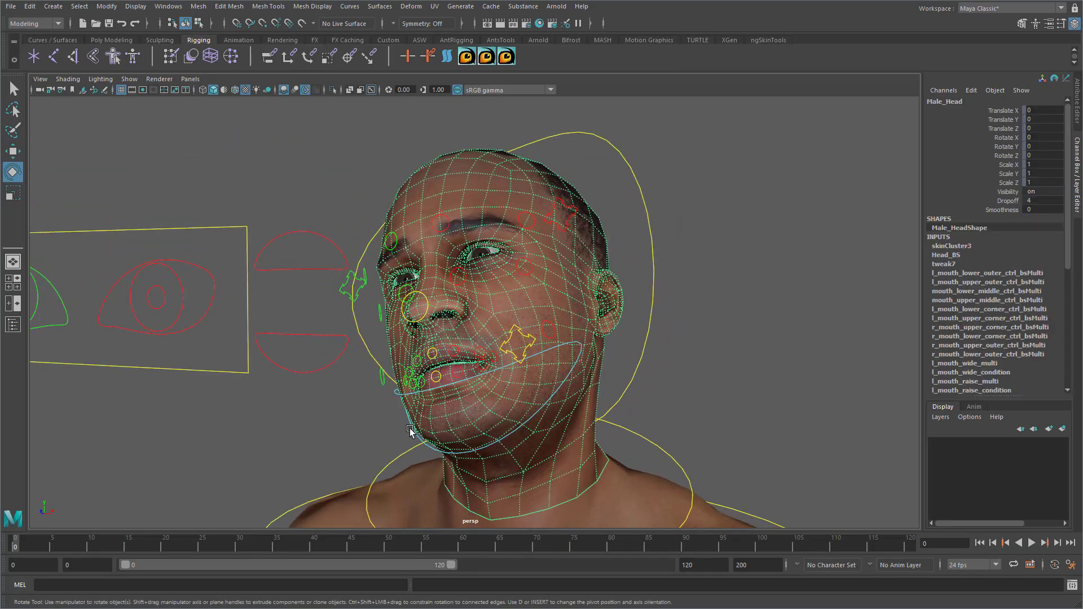
{"action": "left_click", "coordinate": [425, 446]}
{"action": "left_click_drag", "start_coordinate": [451, 367], "coordinate": [460, 393]}
{"action": "middle_click_drag", "start_coordinate": [458, 417], "coordinate": [469, 408], "text": "alt"}
{"action": "right_click_drag", "start_coordinate": [469, 408], "coordinate": [494, 401], "text": "alt"}
{"action": "left_click_drag", "start_coordinate": [495, 401], "coordinate": [743, 370], "text": "alt"}
- Move mouth_ctrl upward and raise l_mouth_corner_ctrl to a Translate Y of about 0.009
{"action": "left_click", "coordinate": [570, 349]}
{"action": "left_click", "coordinate": [568, 348]}
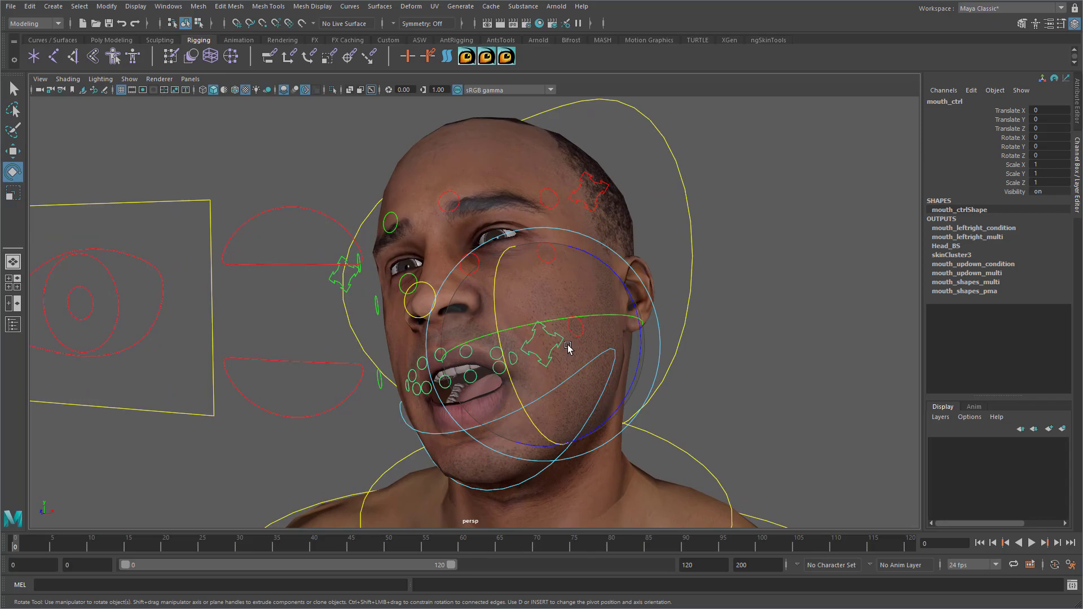
{"action": "key", "text": "w"}
{"action": "left_click_drag", "start_coordinate": [567, 342], "coordinate": [509, 310]}
{"action": "left_click", "coordinate": [522, 347]}
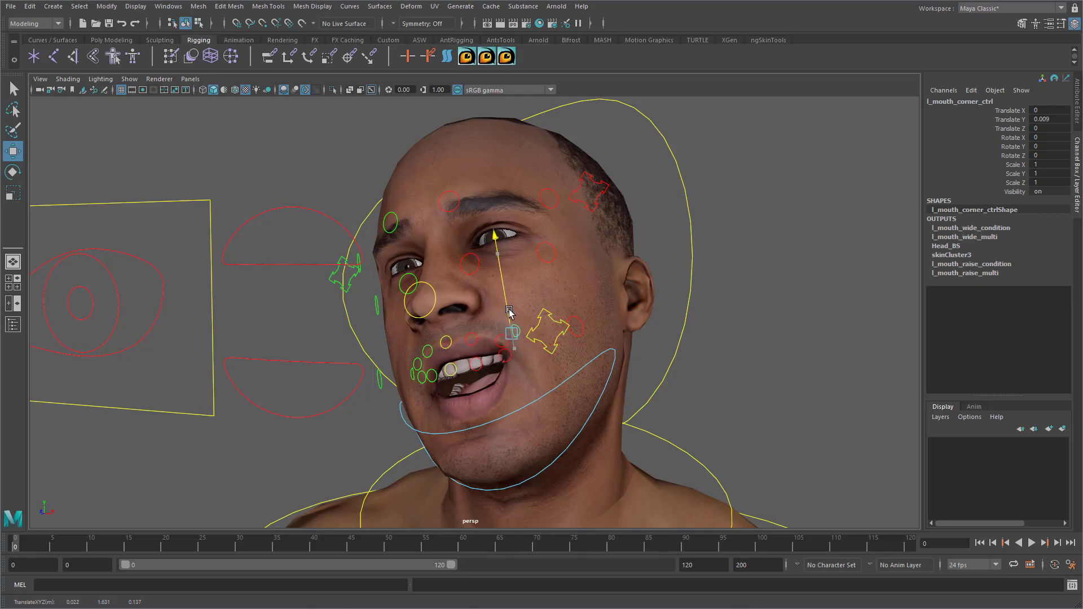
- Push l_cheek_ctrl outward to a Translate Z of about 0.013 and raise l_sneer_ctrl and the left squint control about 0.009
{"action": "left_click", "coordinate": [580, 334]}
{"action": "left_click_drag", "start_coordinate": [580, 334], "coordinate": [617, 322], "text": "alt"}
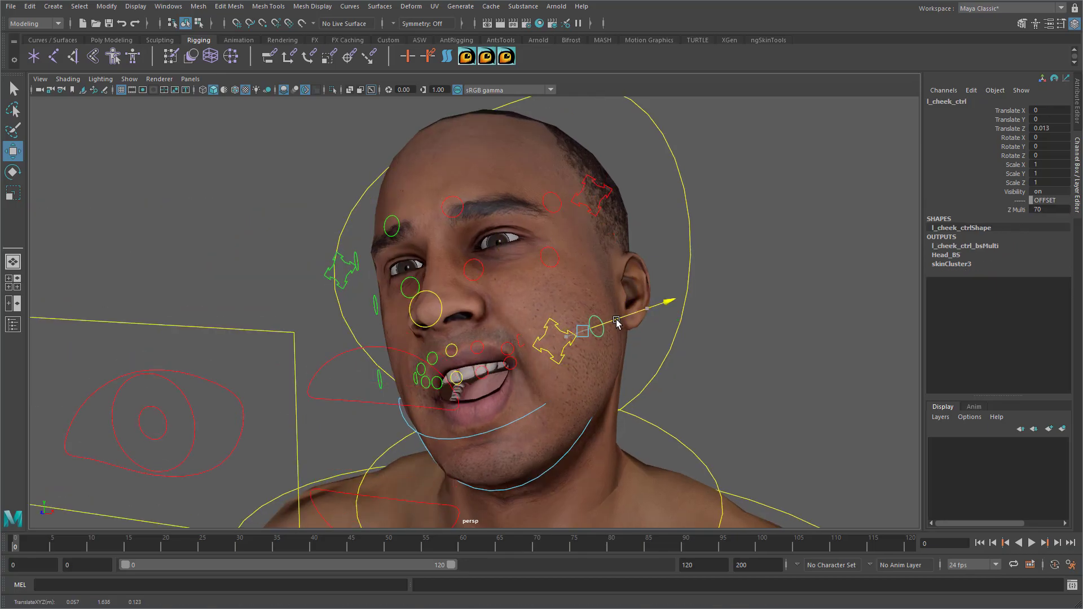
{"action": "left_click", "coordinate": [549, 257]}
{"action": "left_click", "coordinate": [478, 264], "text": "shift"}
{"action": "left_click_drag", "start_coordinate": [481, 242], "coordinate": [474, 223]}
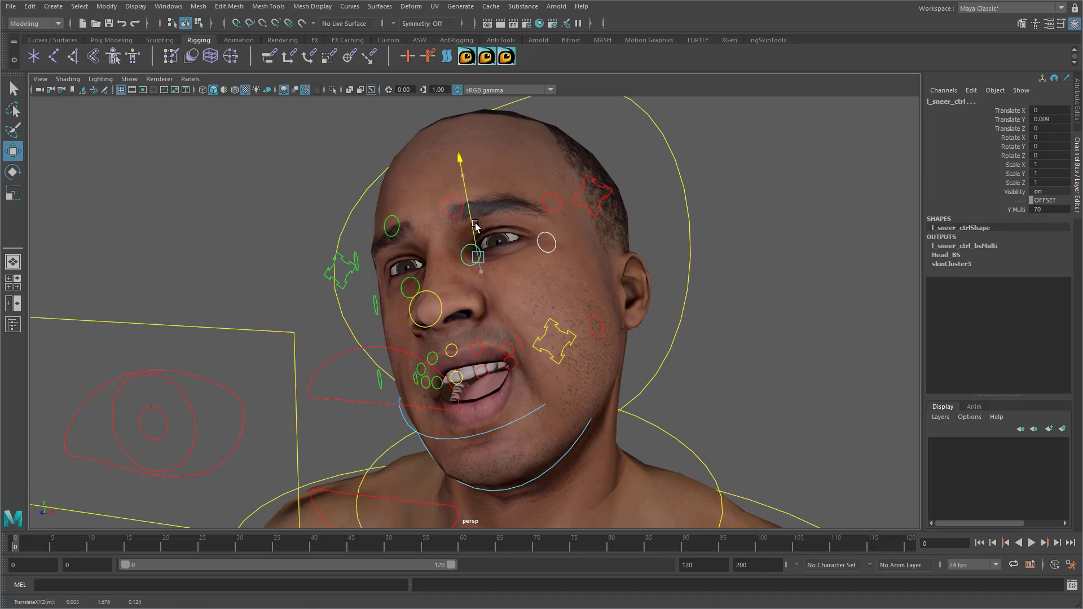
- Lower l_brow_inner_ctrl to a Translate Y of about -0.007
{"action": "left_click", "coordinate": [455, 210]}
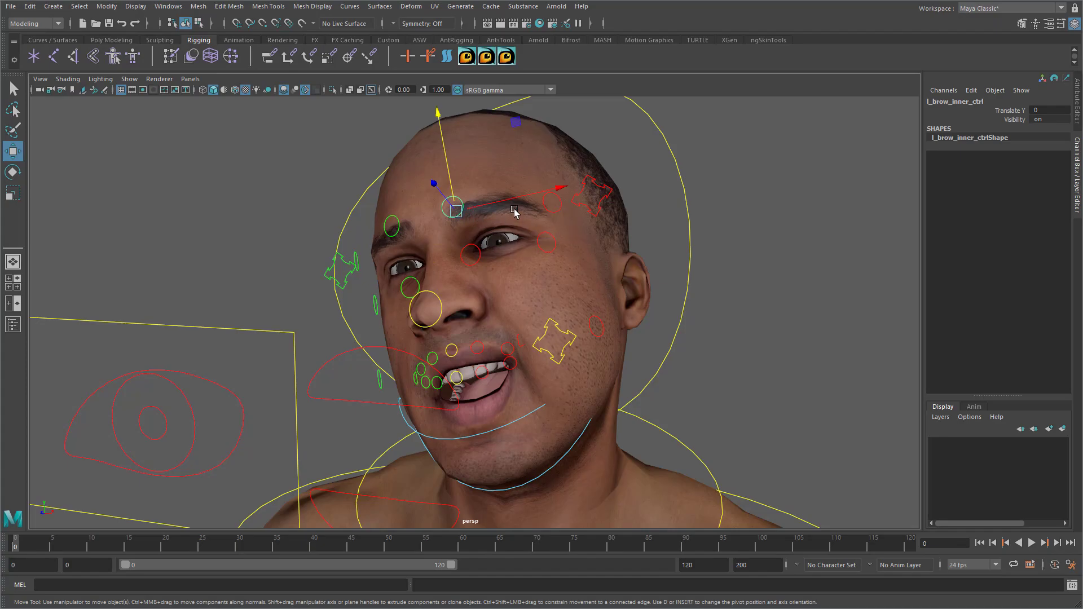
{"action": "left_click_drag", "start_coordinate": [447, 168], "coordinate": [457, 180]}
{"action": "left_click_drag", "start_coordinate": [555, 386], "coordinate": [469, 360], "text": "alt"}
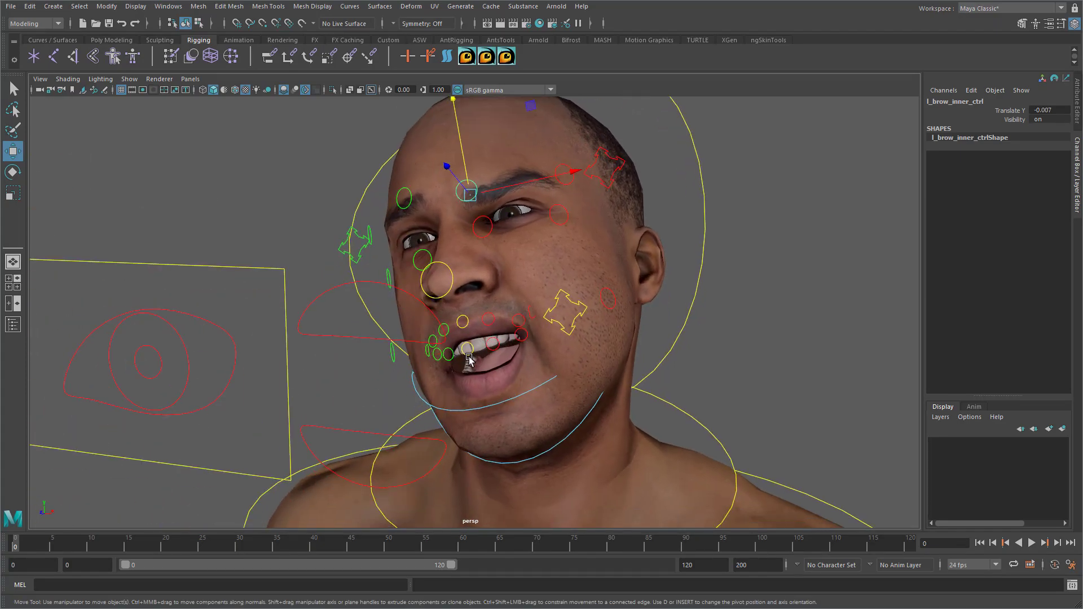
- Lower mouth_lower_middle_ctrl to a Translate Y of about -0.011 and select r_mouth_lower_corner_ctrl
{"action": "left_click", "coordinate": [468, 355]}
{"action": "left_click_drag", "start_coordinate": [461, 312], "coordinate": [464, 332]}
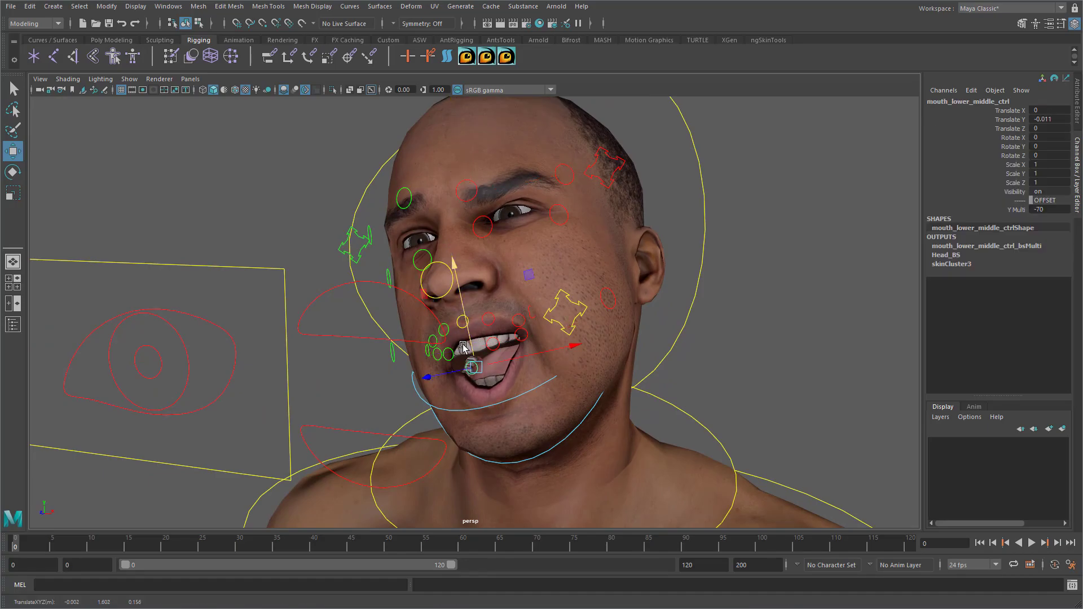
{"action": "left_click", "coordinate": [443, 353]}
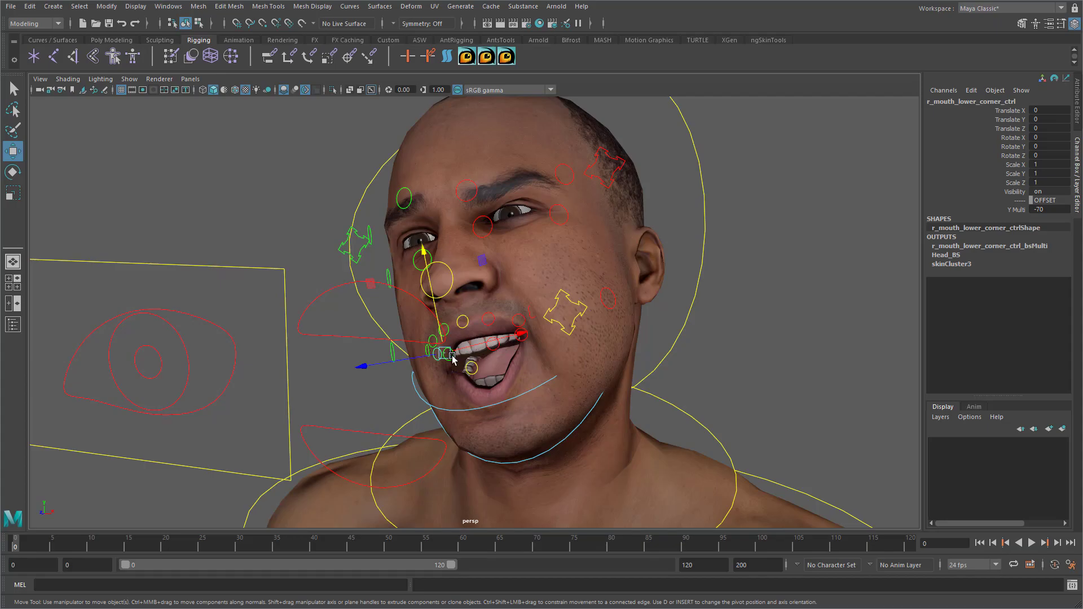
- Undo all the test posing of the brow, sneer, cheek, mouth, jaw and head controls back to the neutral face
{"action": "key", "text": "ctrl+z"}
{"action": "key", "text": "ctrl+z"}
{"action": "key", "text": "ctrl+z"}
{"action": "key", "text": "ctrl+z"}
{"action": "key", "text": "ctrl+z"}
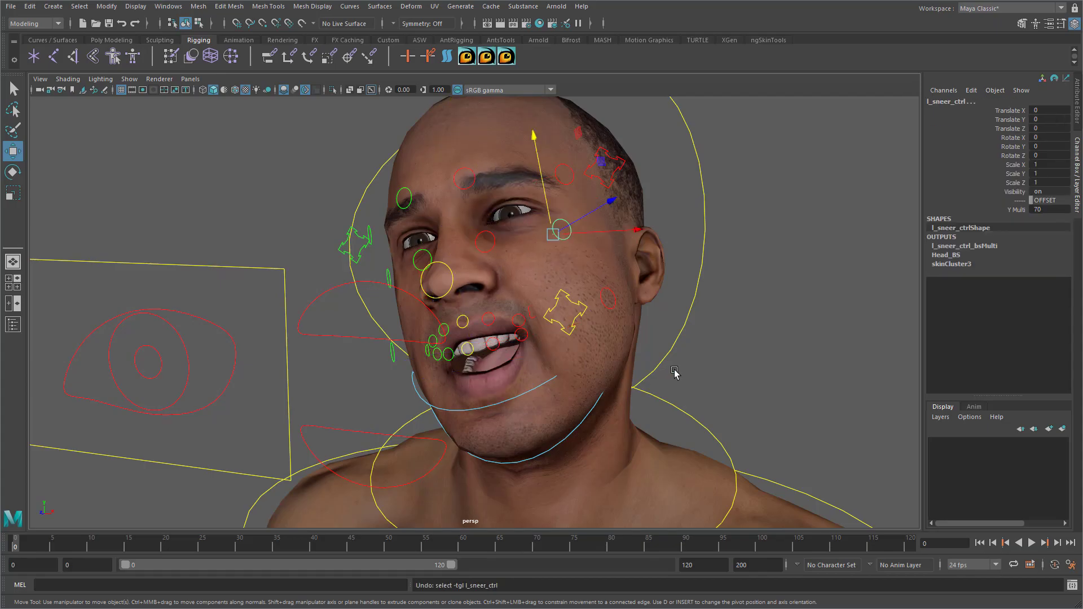
{"action": "key", "text": "ctrl+z"}
{"action": "key", "text": "ctrl+z"}
{"action": "key", "text": "ctrl+z"}
{"action": "key", "text": "ctrl+z"}
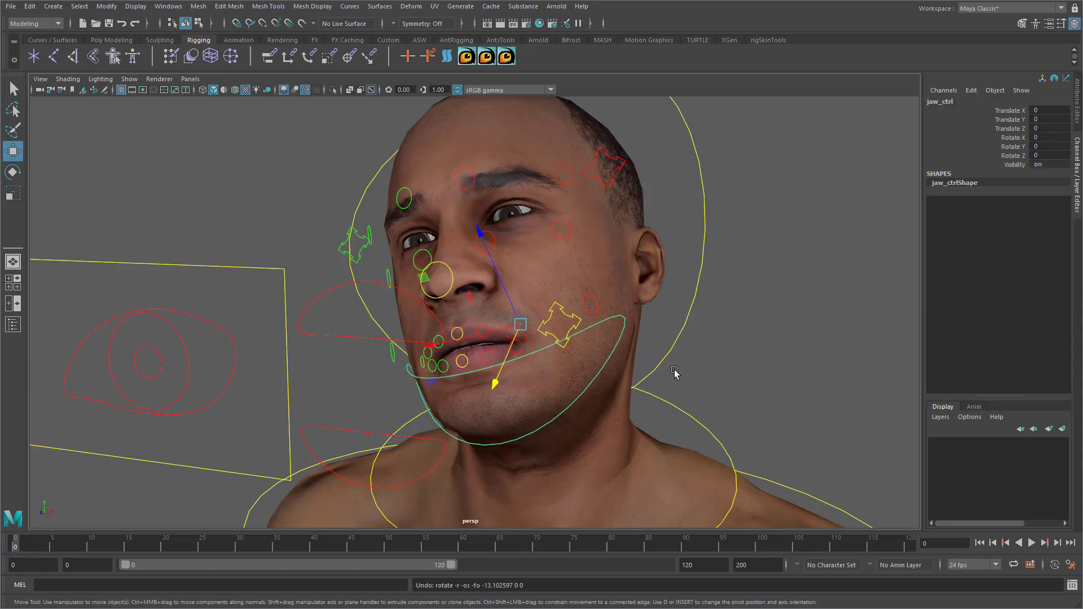
{"action": "key", "text": "ctrl+z"}
{"action": "key", "text": "ctrl+z"}
{"action": "key", "text": "ctrl+z"}
{"action": "key", "text": "ctrl+z"}
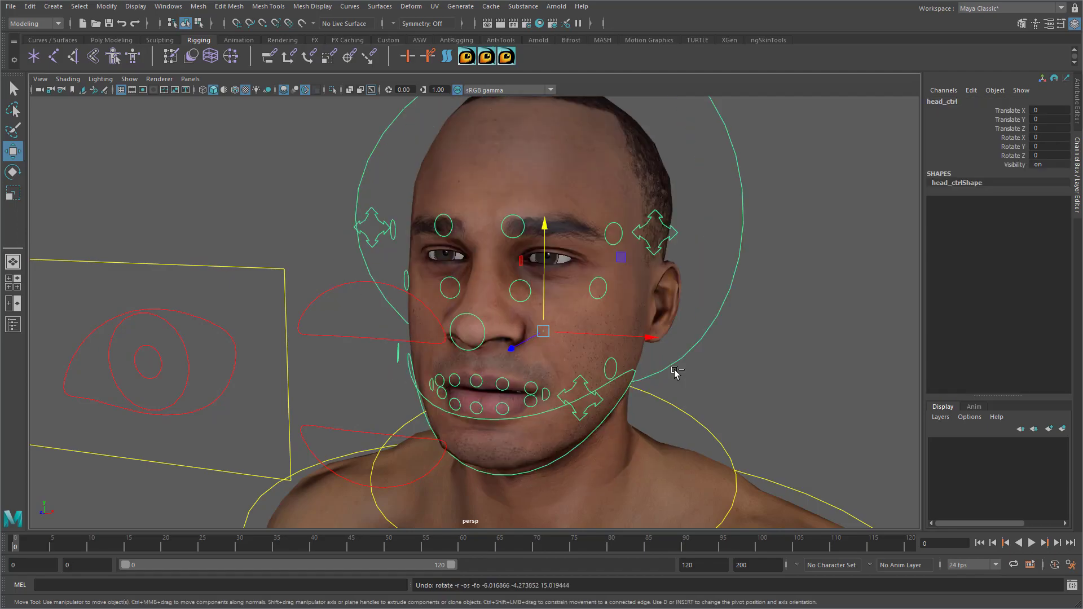
{"action": "key", "text": "ctrl+z"}
{"action": "key", "text": "ctrl+z"}
{"action": "key", "text": "ctrl+z"}
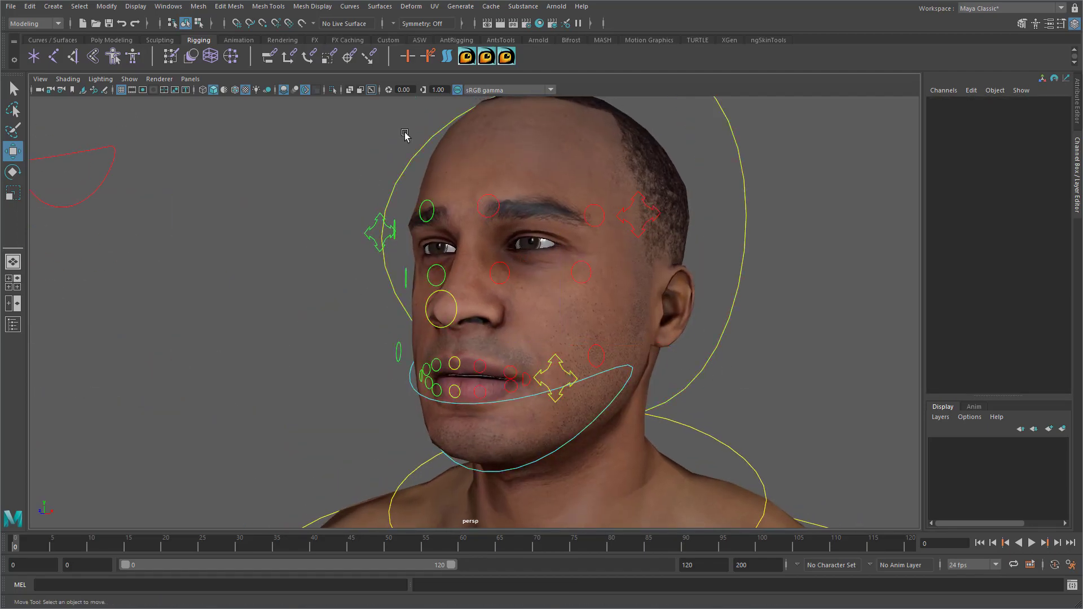
- Open the Outliner and reveal jaw_ctrl inside jaw_ctrl_offset
{"action": "left_click", "coordinate": [168, 7]}
{"action": "left_click", "coordinate": [189, 127]}
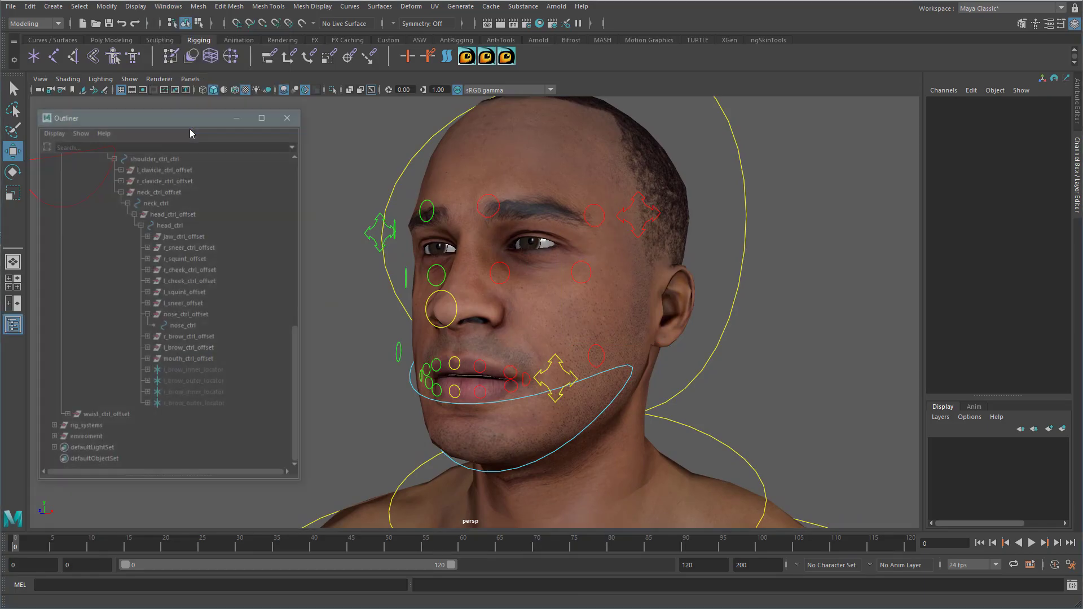
{"action": "left_click", "coordinate": [446, 404]}
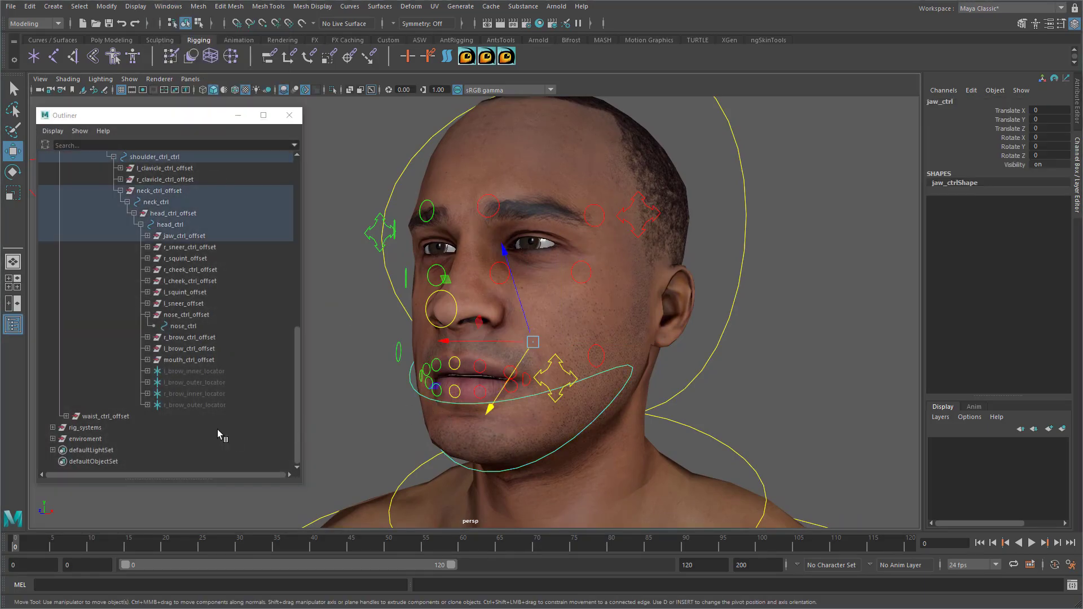
{"action": "left_click", "coordinate": [147, 235]}
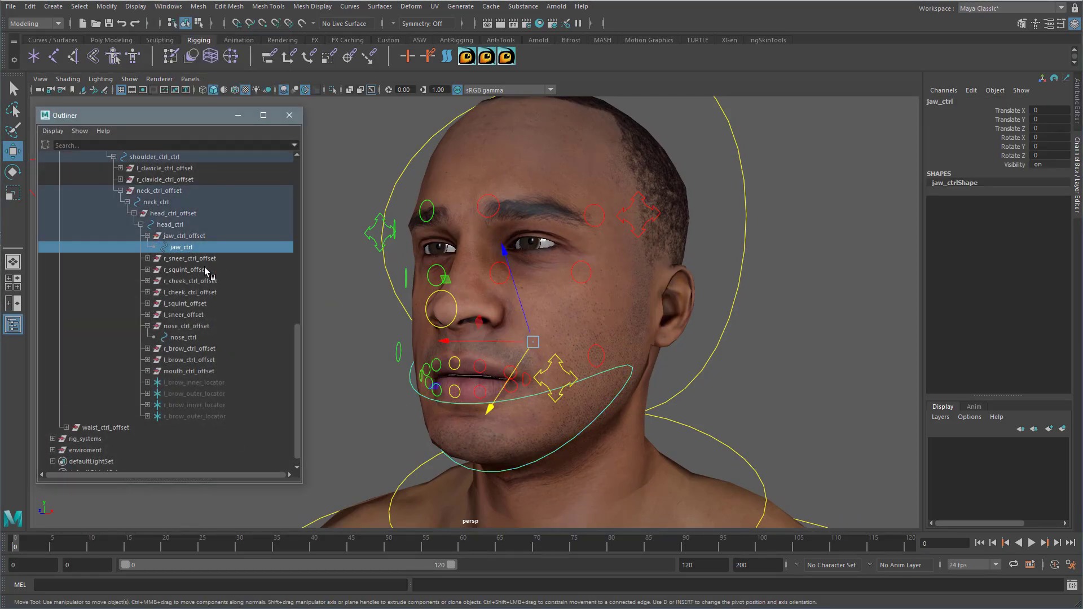
- Parent the five lower-lip control offset groups from lower_lip_controls_offset under jaw_ctrl
{"action": "left_click", "coordinate": [458, 388]}
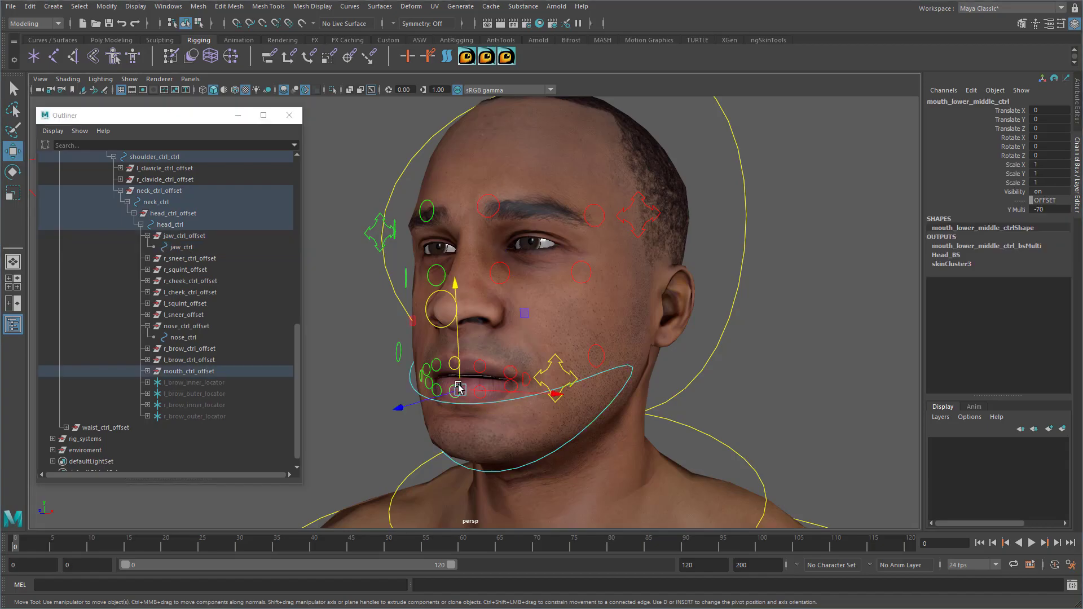
{"action": "left_click", "coordinate": [148, 371]}
{"action": "left_click", "coordinate": [154, 383]}
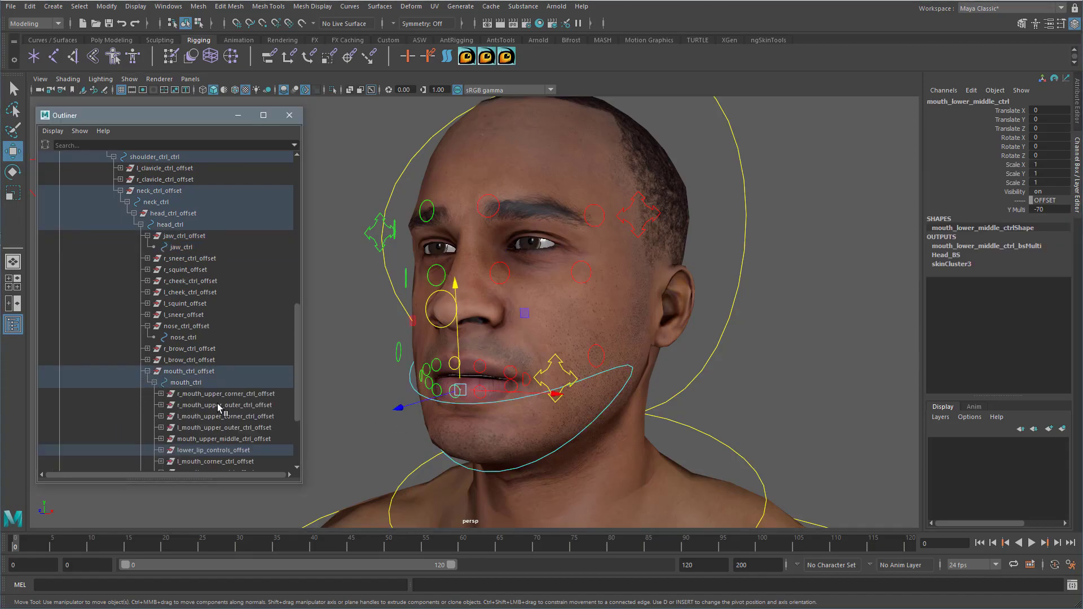
{"action": "scroll", "coordinate": [224, 405], "scroll_direction": "down", "scroll_amount": 3}
{"action": "left_click", "coordinate": [219, 362]}
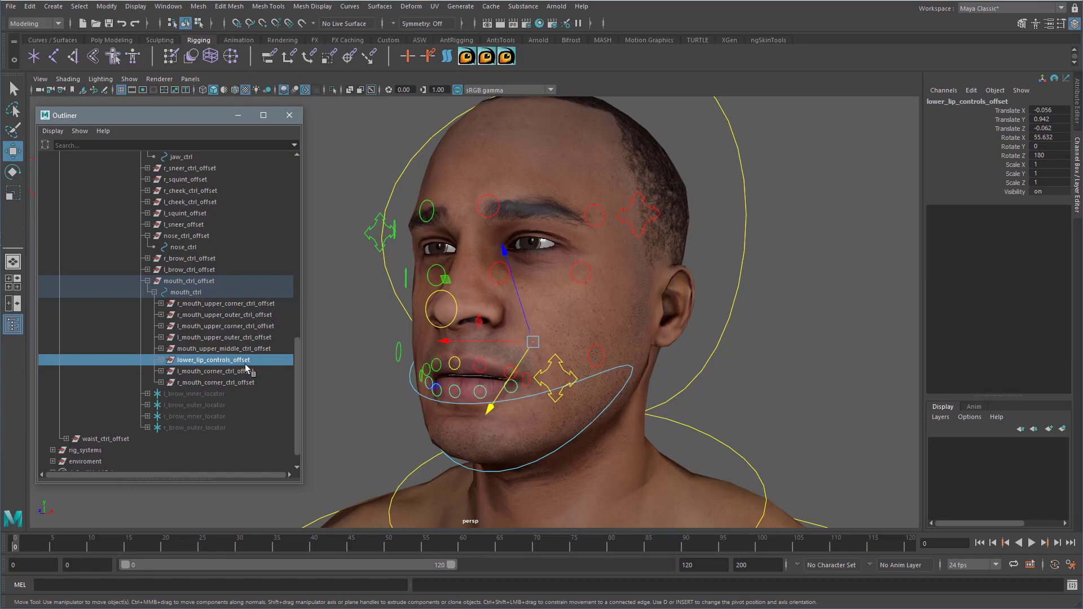
{"action": "left_click", "coordinate": [161, 360]}
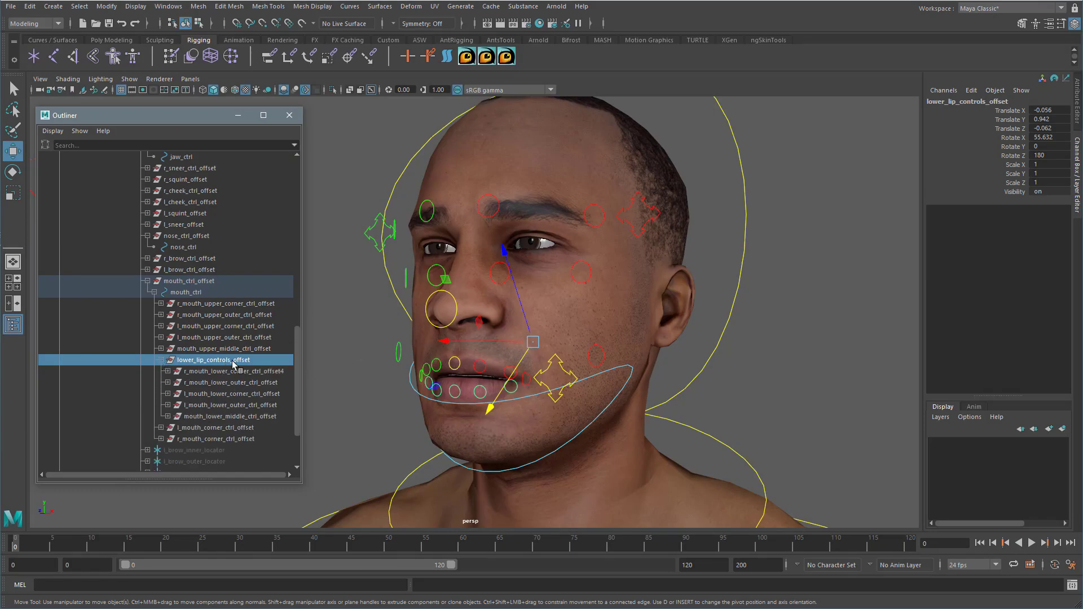
{"action": "left_click_drag", "start_coordinate": [234, 370], "coordinate": [235, 418]}
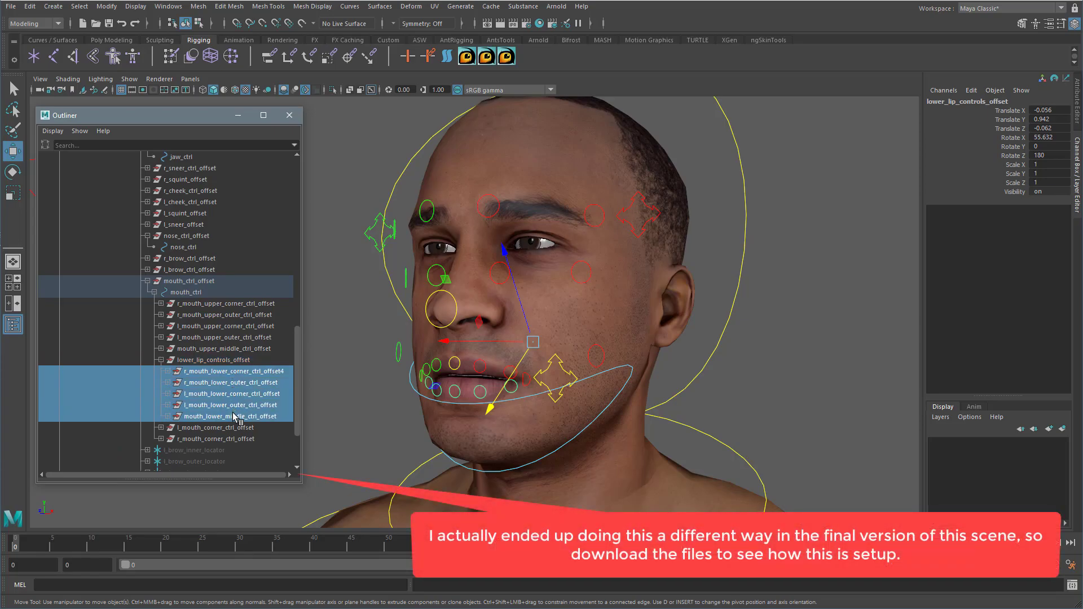
{"action": "middle_click_drag", "start_coordinate": [219, 375], "coordinate": [190, 209]}
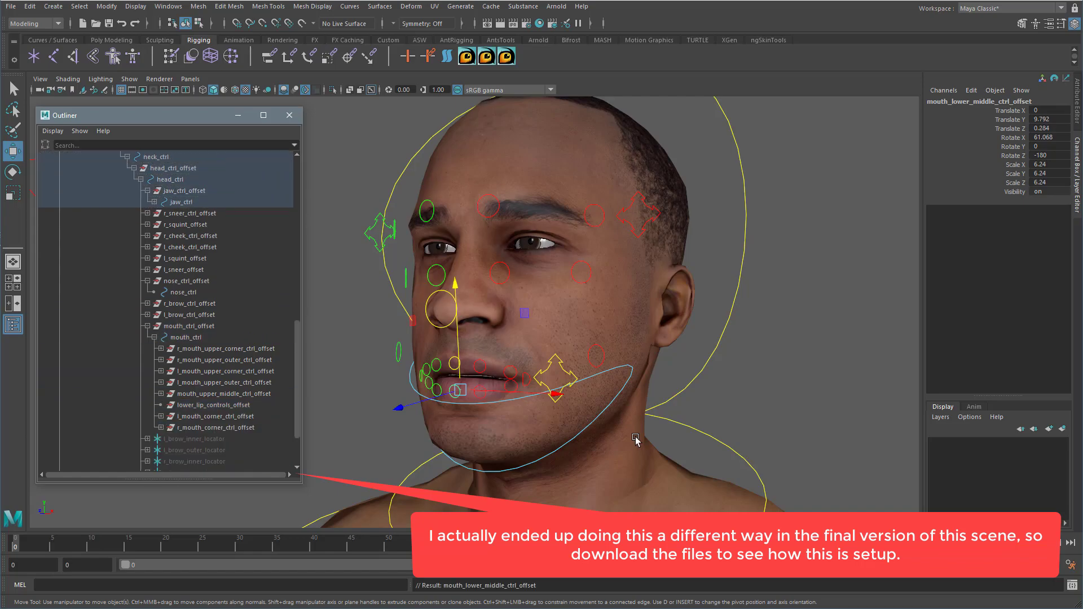
- Rotate jaw_ctrl to a Rotate X of about -11.88 to open the mouth
{"action": "left_click", "coordinate": [587, 432]}
{"action": "key", "text": "e"}
{"action": "left_click_drag", "start_coordinate": [508, 314], "coordinate": [509, 348]}
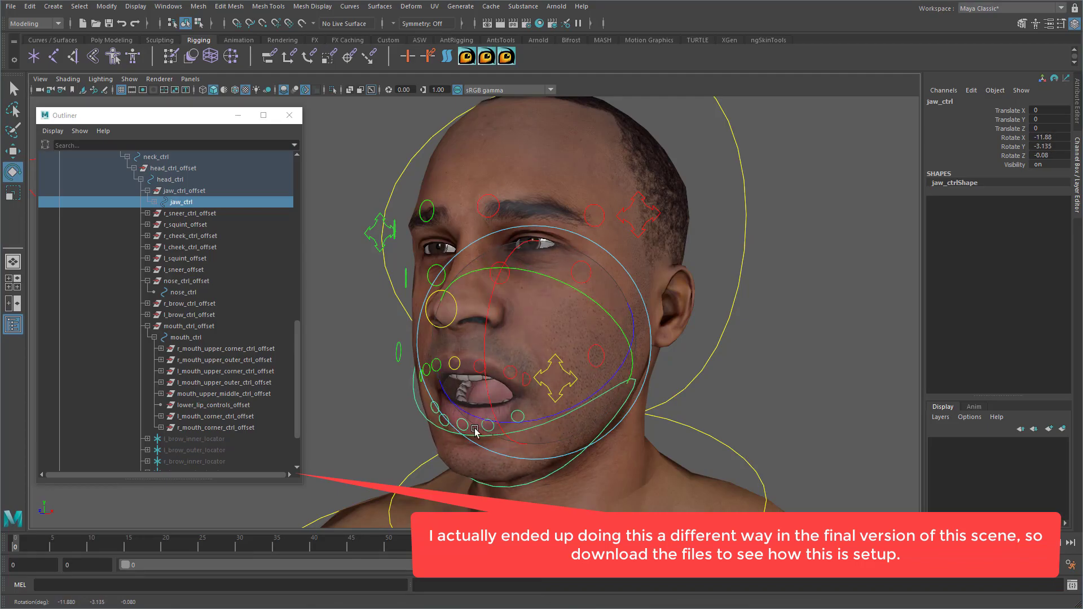
- Move mouth_lower_middle_ctrl down by about 0.007 with the jaw open
{"action": "left_click", "coordinate": [660, 424]}
{"action": "left_click", "coordinate": [469, 425]}
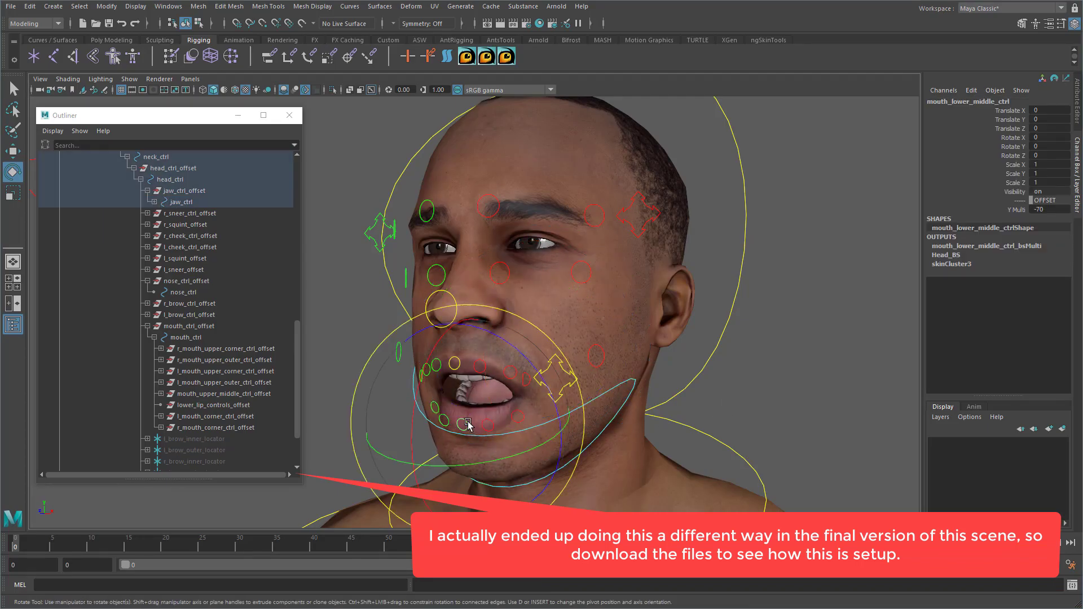
{"action": "key", "text": "w"}
{"action": "left_click_drag", "start_coordinate": [463, 374], "coordinate": [464, 387]}
- Rotate jaw_ctrl further to test how the lower-lip controls follow it
{"action": "left_click_drag", "start_coordinate": [637, 428], "coordinate": [646, 411], "text": "alt"}
{"action": "key", "text": "e"}
{"action": "left_click", "coordinate": [636, 393]}
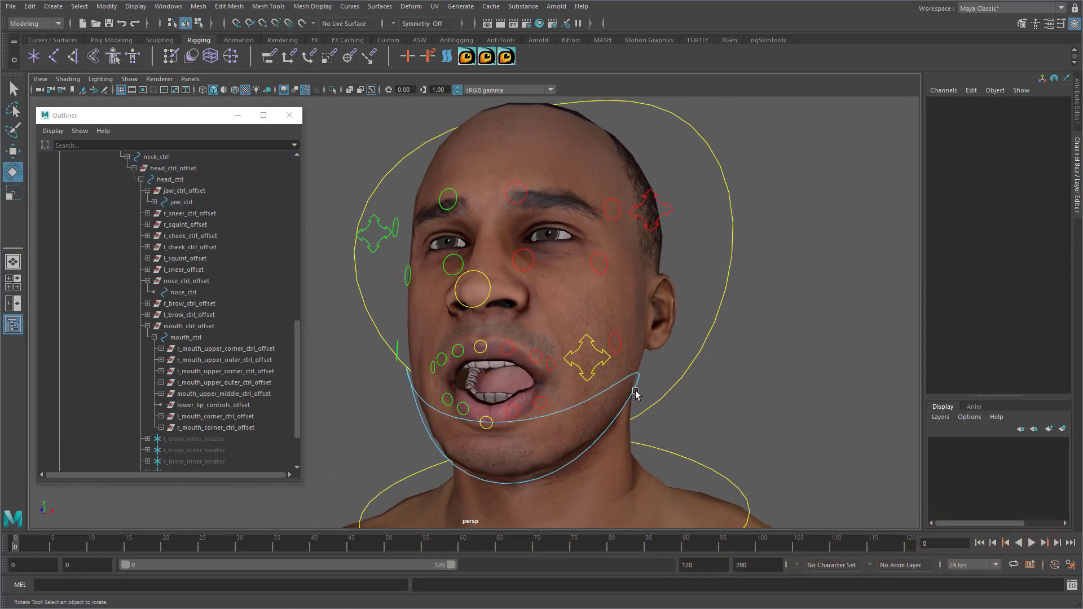
{"action": "left_click", "coordinate": [636, 393]}
{"action": "mouse_move", "coordinate": [599, 366]}
{"action": "left_mouse_down"}
{"action": "mouse_move", "coordinate": [597, 350]}
{"action": "mouse_move", "coordinate": [580, 361]}
{"action": "left_mouse_up"}
{"action": "mouse_move", "coordinate": [733, 418]}
{"action": "left_mouse_down", "text": "alt"}
{"action": "mouse_move", "coordinate": [709, 416]}
{"action": "mouse_move", "coordinate": [736, 424]}
{"action": "left_mouse_up", "text": "alt"}
- Undo the last jaw rotation and the lower-lip control move
{"action": "key", "text": "ctrl+z"}
{"action": "key", "text": "ctrl+z"}
{"action": "key", "text": "ctrl+z"}
{"action": "key", "text": "ctrl+z"}
{"action": "key", "text": "ctrl+z"}
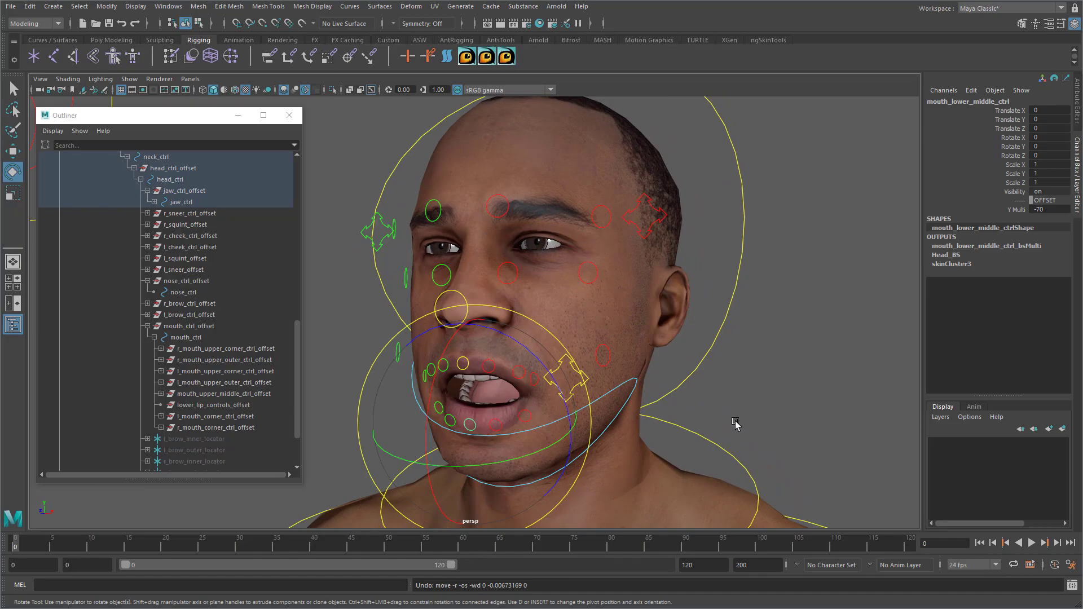
- Reset jaw_ctrl's Rotate X, Y and Z to 0 and deselect it
{"action": "left_click", "coordinate": [666, 416]}
{"action": "left_click", "coordinate": [638, 382]}
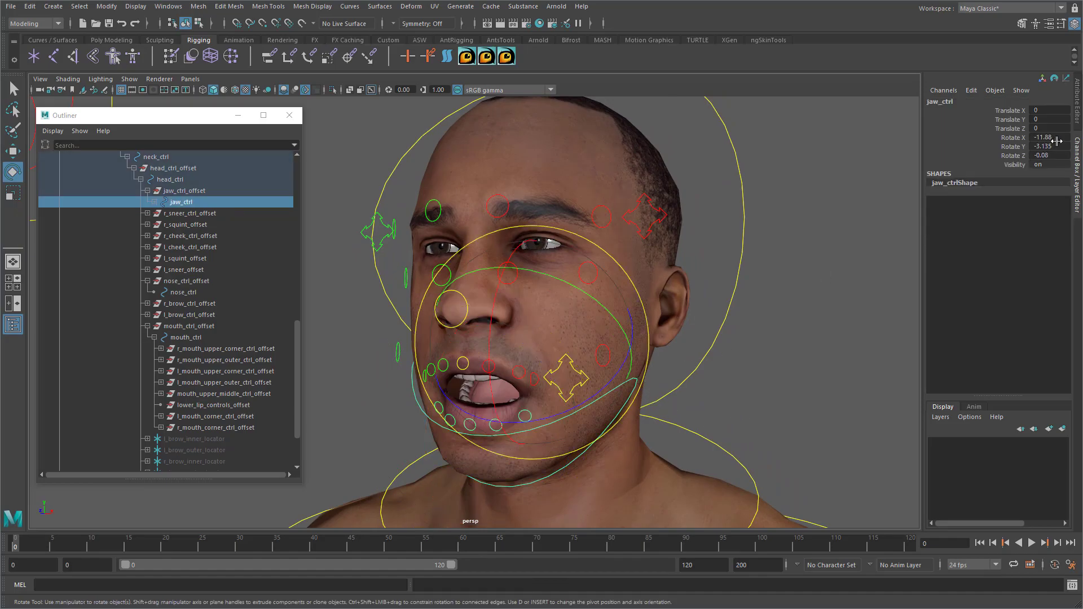
{"action": "left_click_drag", "start_coordinate": [1056, 138], "coordinate": [1058, 151]}
{"action": "key", "text": "Return"}
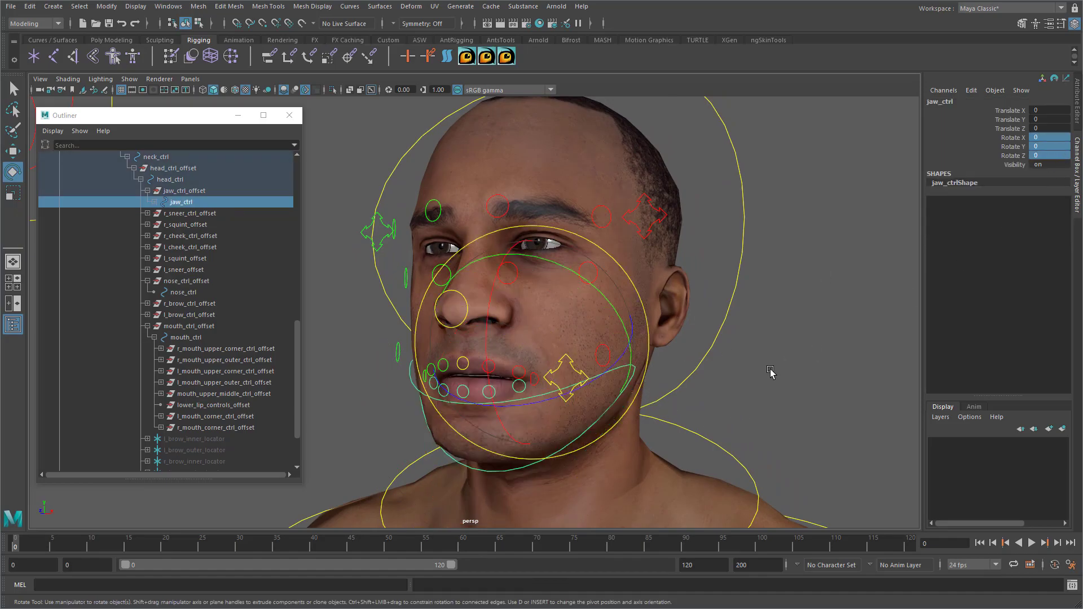
{"action": "left_click", "coordinate": [762, 373]}
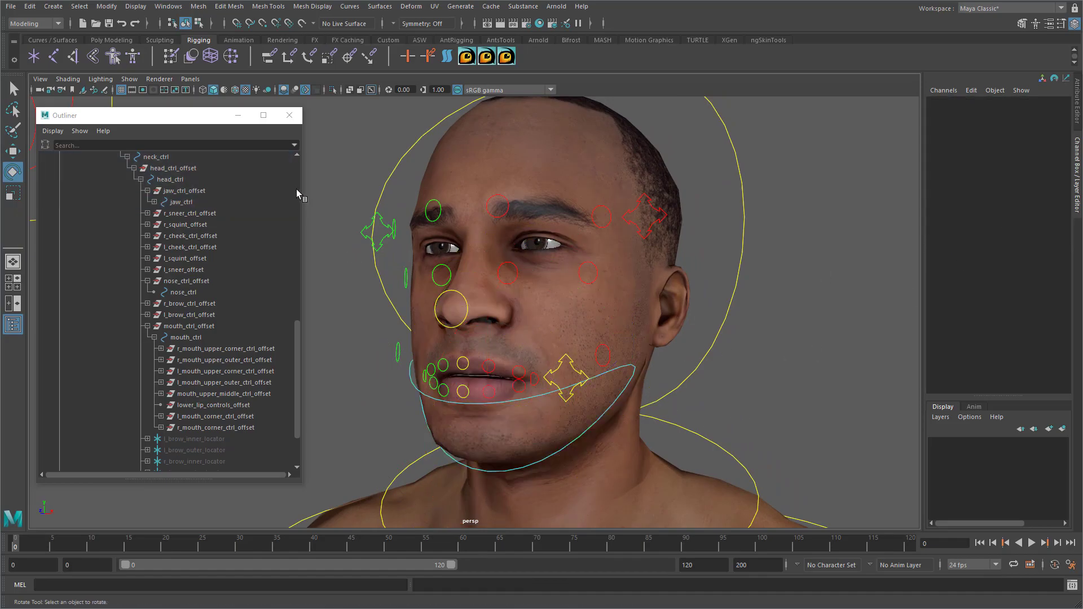
- Close the Outliner
{"action": "left_click", "coordinate": [289, 115]}
{"action": "scroll", "coordinate": [769, 332], "scroll_direction": "down", "scroll_amount": 5}
{"action": "left_click_drag", "start_coordinate": [679, 343], "coordinate": [538, 281], "text": "alt"}
{"action": "left_click_drag", "start_coordinate": [541, 377], "coordinate": [563, 335], "text": "alt"}
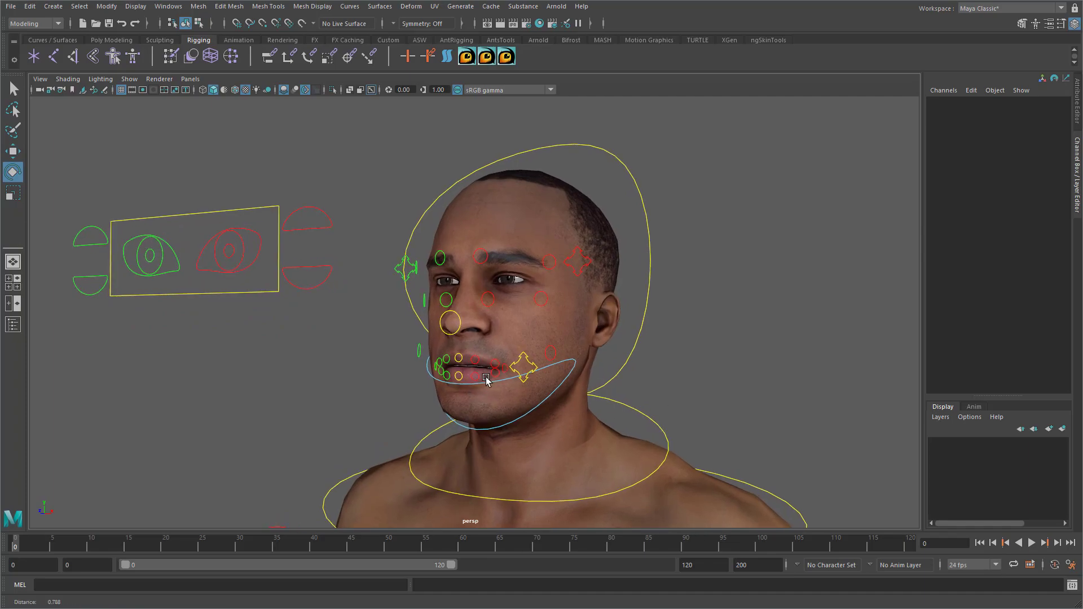
{"action": "scroll", "coordinate": [468, 376], "scroll_direction": "up", "scroll_amount": 4}
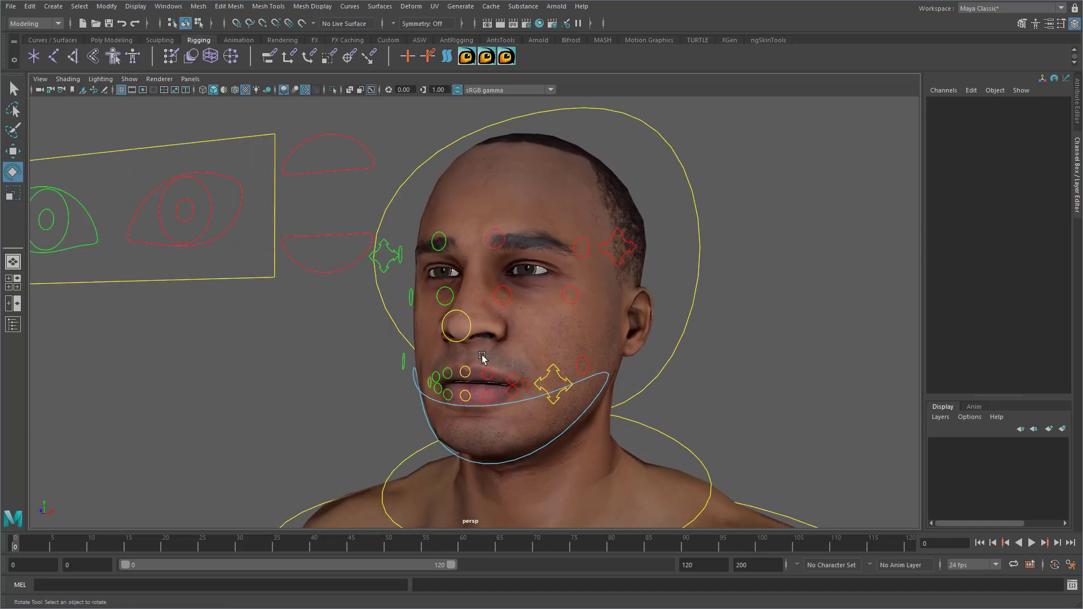
- Try moving nose_ctrl sideways and undo the move
{"action": "left_click", "coordinate": [462, 341]}
{"action": "key", "text": "w"}
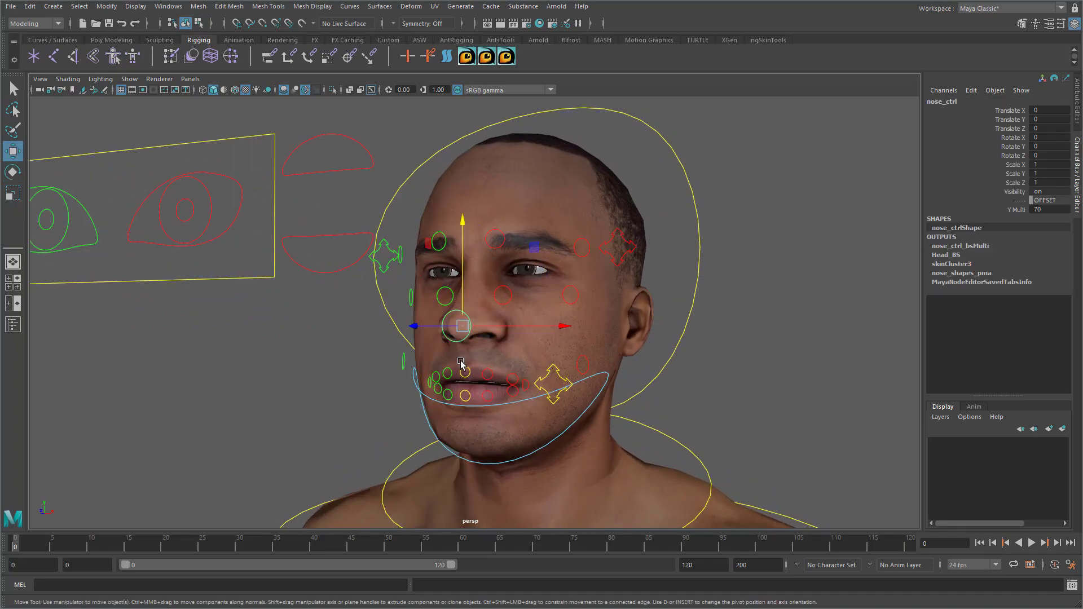
{"action": "left_click_drag", "start_coordinate": [462, 329], "coordinate": [493, 328]}
{"action": "left_click", "coordinate": [471, 339]}
{"action": "key", "text": "ctrl+z"}
{"action": "key", "text": "ctrl+z"}
{"action": "left_click_drag", "start_coordinate": [457, 354], "coordinate": [472, 330], "text": "alt"}
{"action": "left_click_drag", "start_coordinate": [423, 420], "coordinate": [447, 416], "text": "alt"}
{"action": "mouse_move", "coordinate": [501, 275]}
{"action": "left_mouse_down", "text": "alt"}
{"action": "mouse_move", "coordinate": [483, 217]}
{"action": "mouse_move", "coordinate": [493, 266]}
{"action": "mouse_move", "coordinate": [551, 253]}
{"action": "mouse_move", "coordinate": [500, 264]}
{"action": "left_mouse_up", "text": "alt"}
{"action": "left_click", "coordinate": [485, 252]}
{"action": "key", "text": "ctrl+z"}
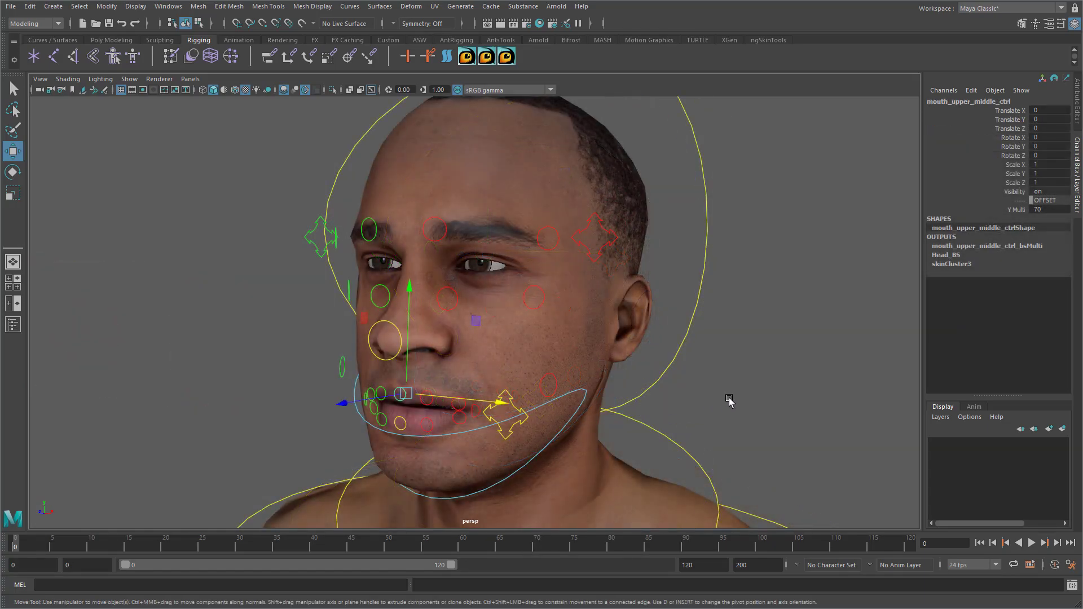
{"action": "left_click_drag", "start_coordinate": [570, 390], "coordinate": [742, 396], "text": "alt"}
{"action": "left_click", "coordinate": [772, 395]}
{"action": "right_click_drag", "start_coordinate": [772, 395], "coordinate": [680, 391], "text": "alt"}
{"action": "left_click_drag", "start_coordinate": [680, 392], "coordinate": [672, 387], "text": "alt"}
{"action": "middle_click_drag", "start_coordinate": [671, 387], "coordinate": [675, 373], "text": "alt"}
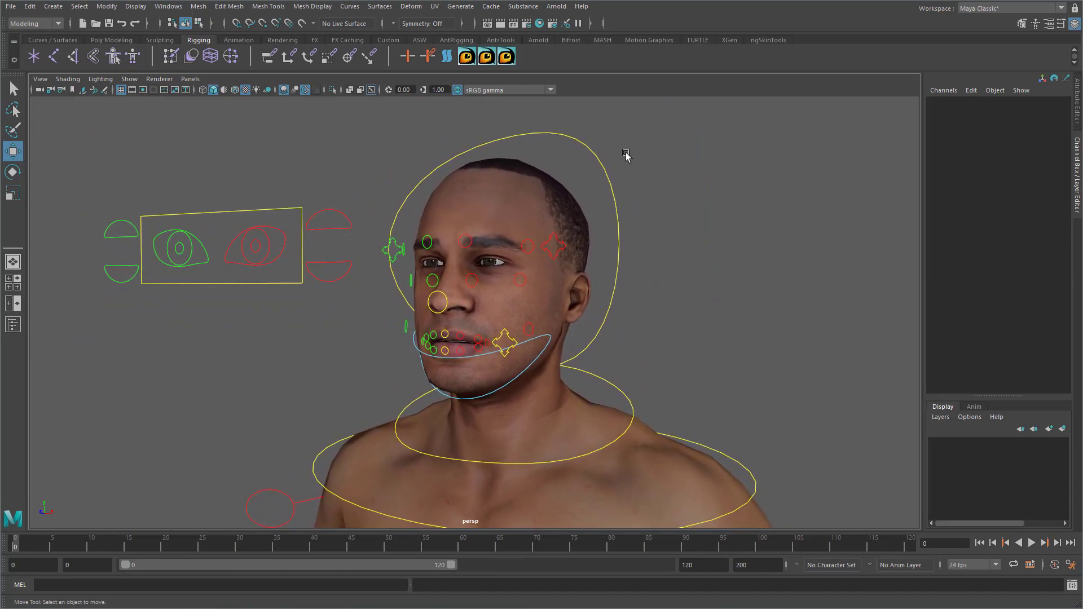
- Open the Blendshape Rigging Tool
{"action": "left_click", "coordinate": [506, 57]}
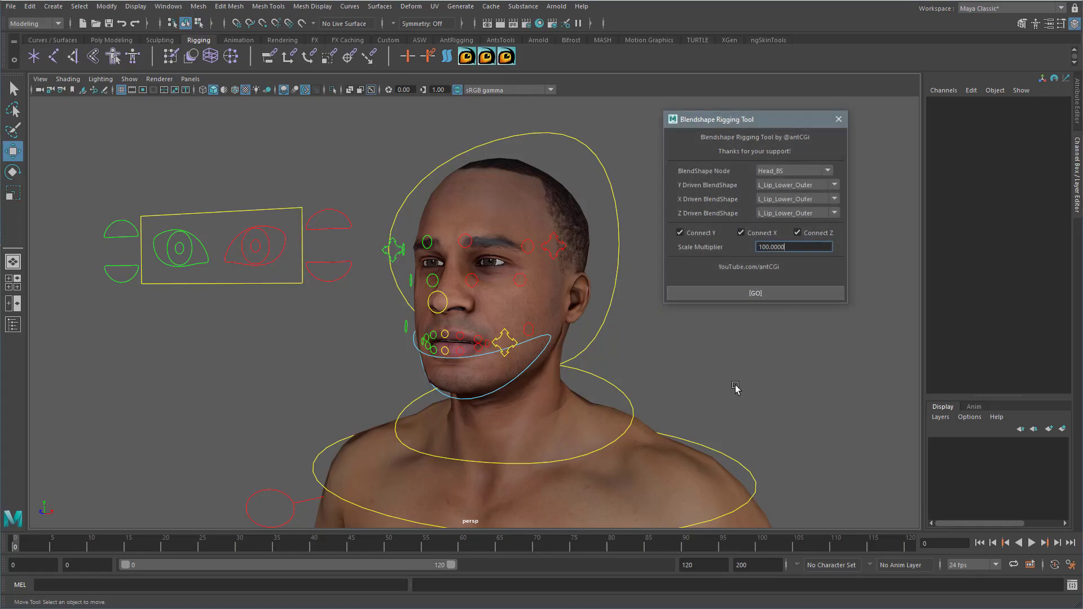
{"action": "left_click_drag", "start_coordinate": [727, 377], "coordinate": [728, 374], "text": "alt"}
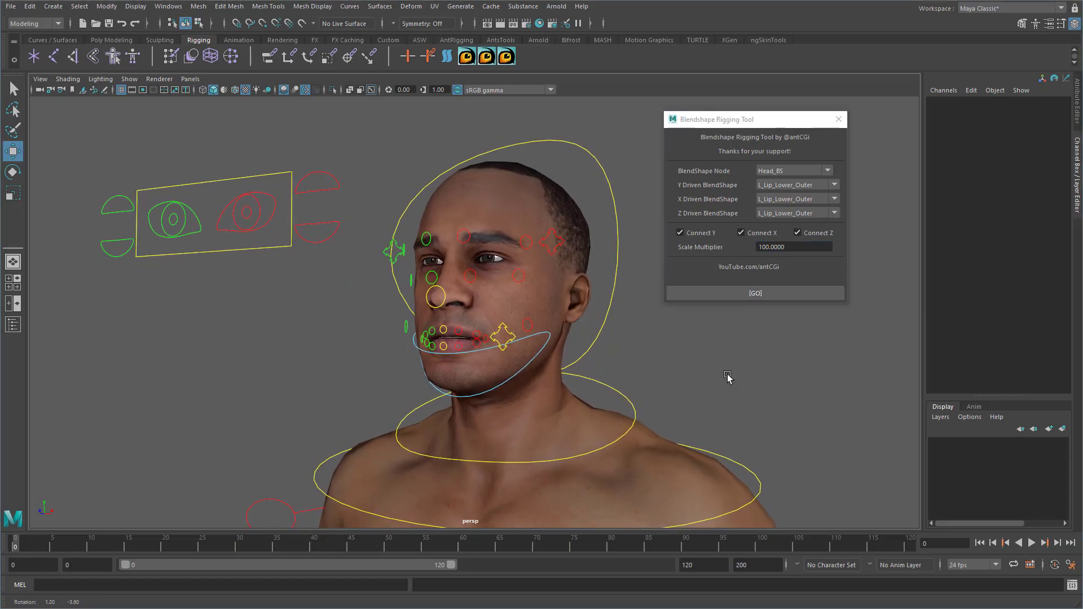